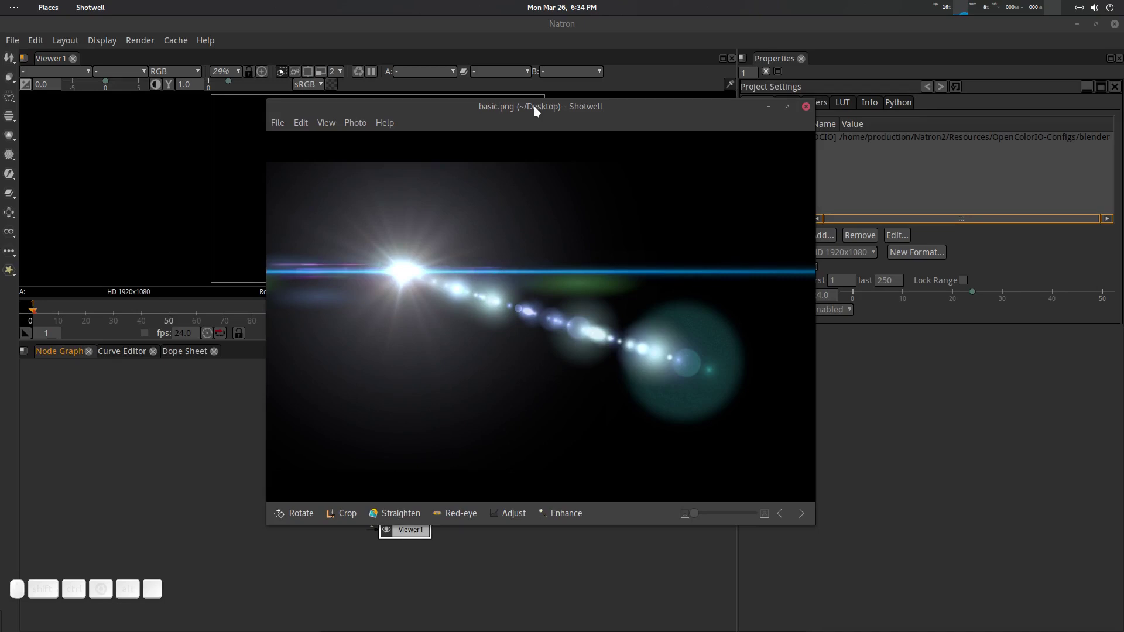
Step: Close the basic.png preview and save the Natron project to the Desktop as BasicFalre
click(806, 107)
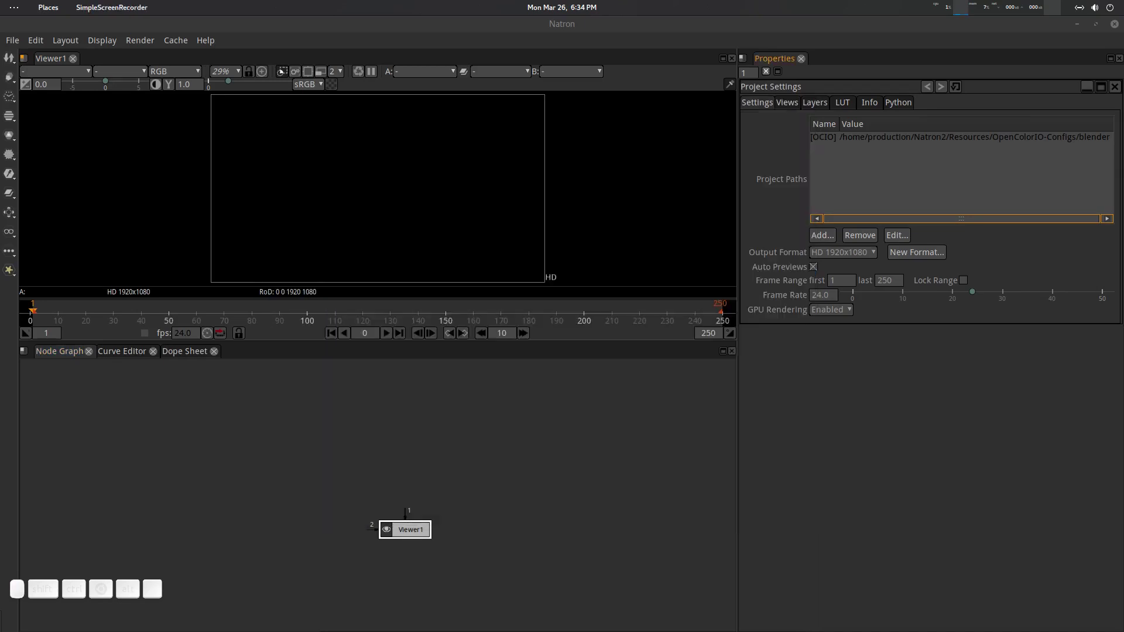
click(356, 413)
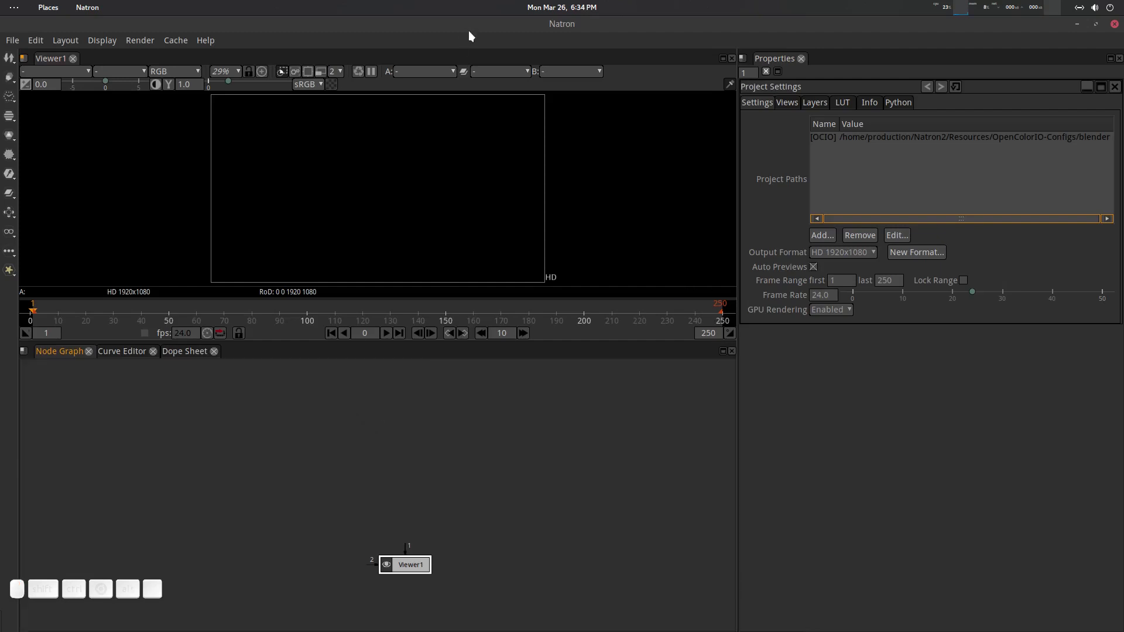
key(ctrl+shift+s)
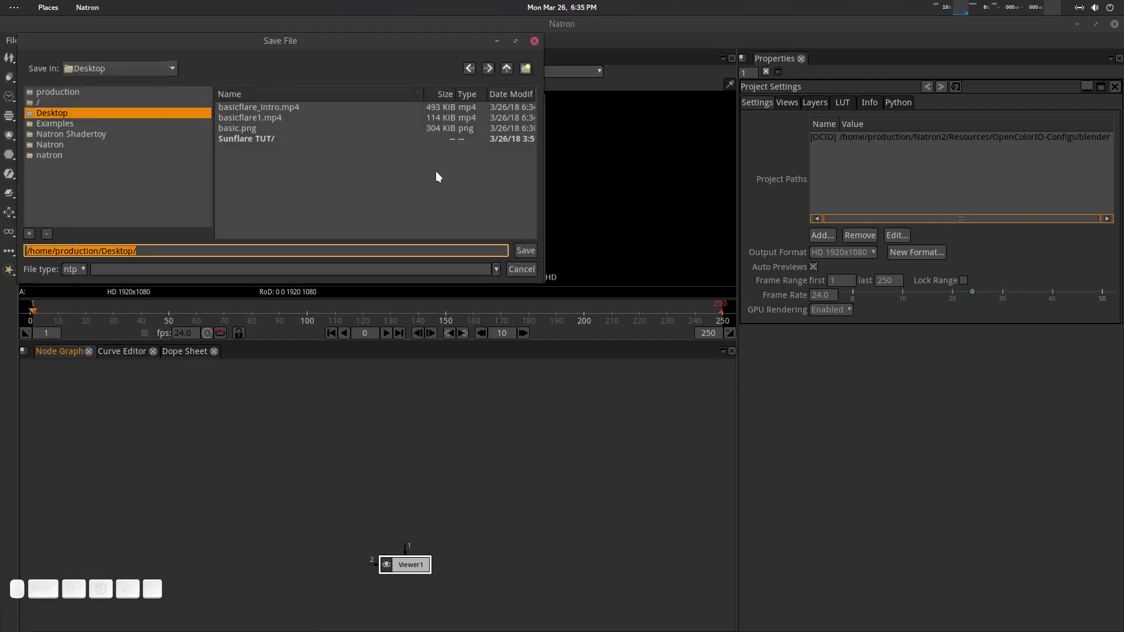
click(260, 250)
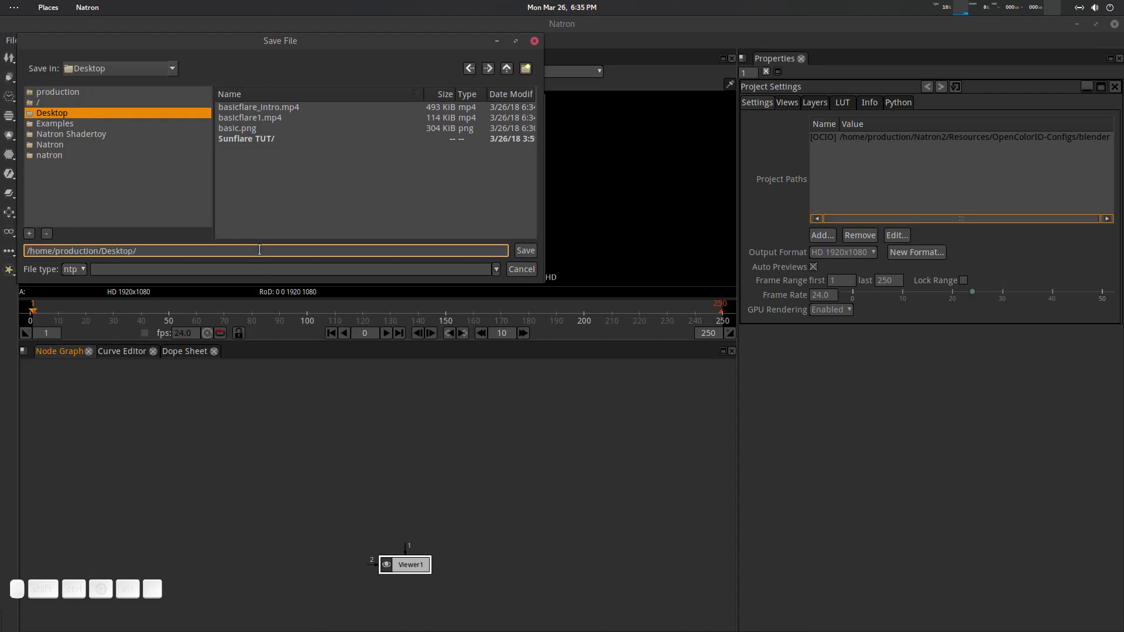
text(BasicFalre)
key(Return)
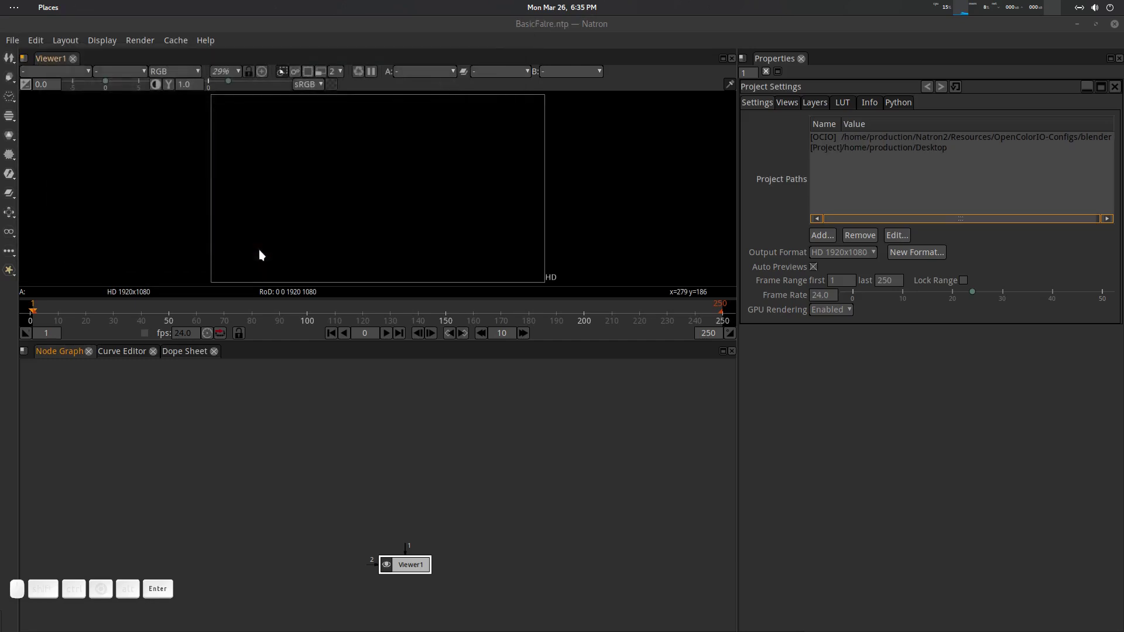
scroll(357, 468, up, 1)
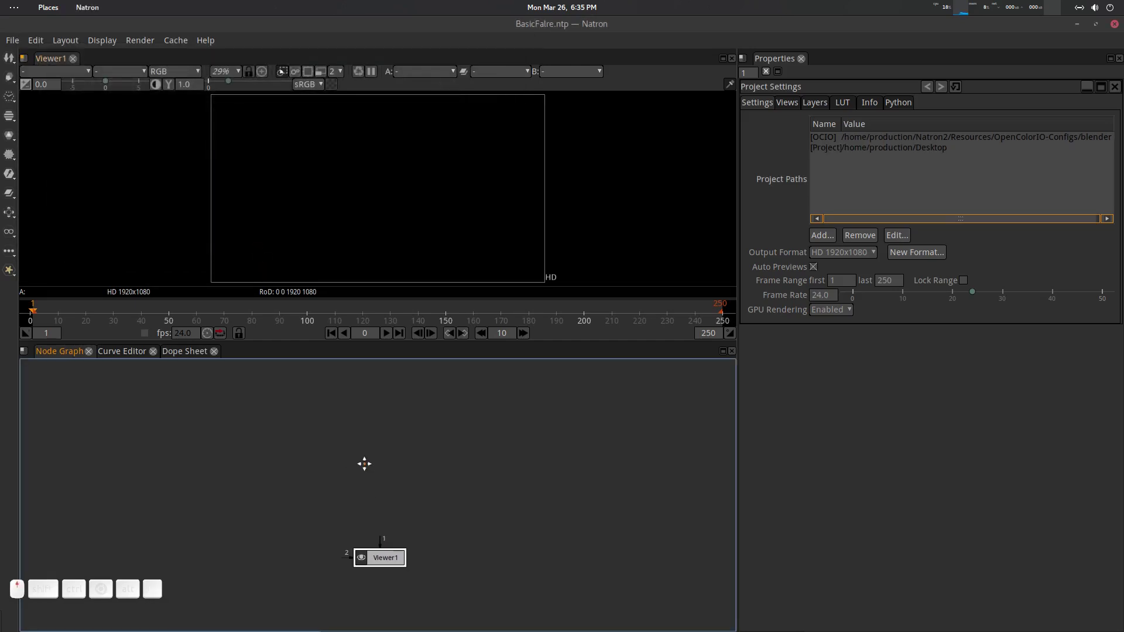
drag(419, 344, 420, 335)
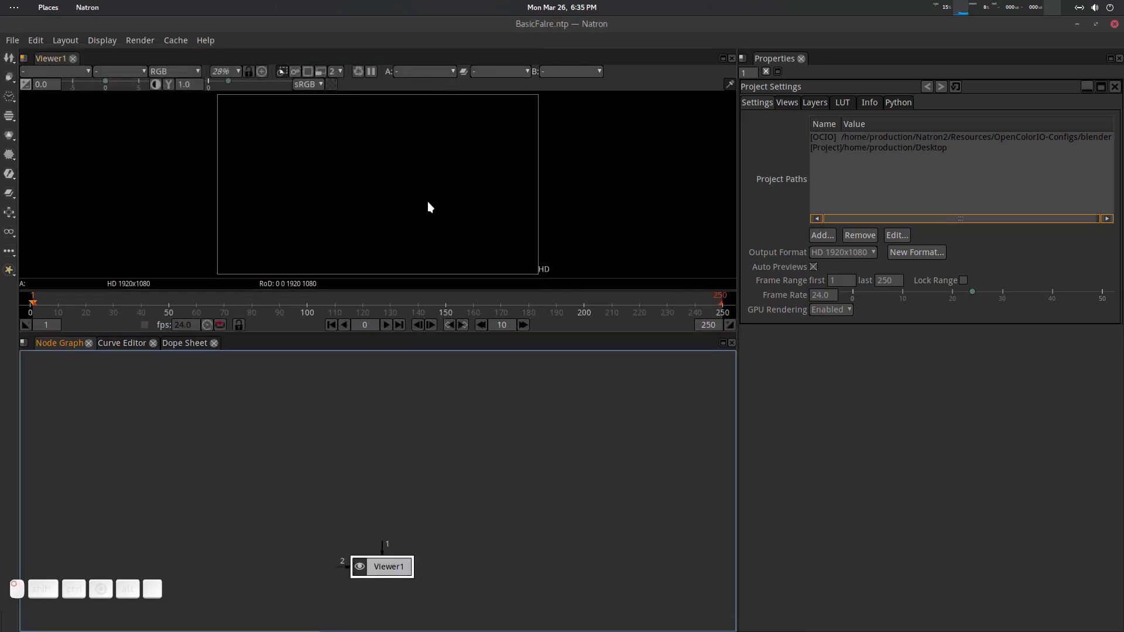
scroll(427, 201, down, 2)
click(390, 416)
key(Tab)
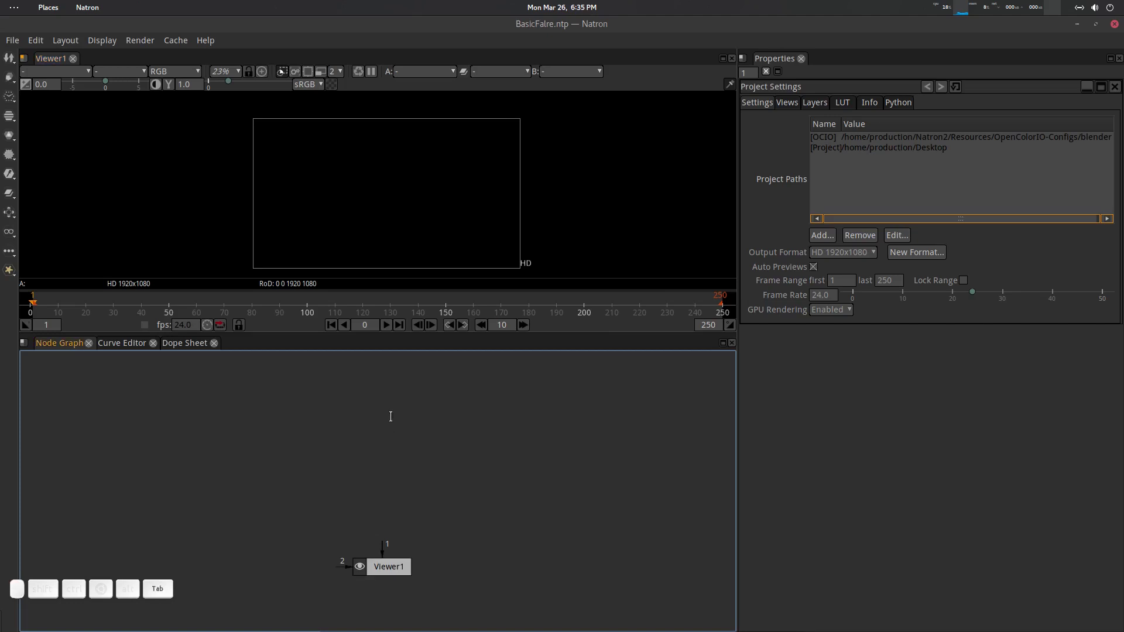
text(fla)
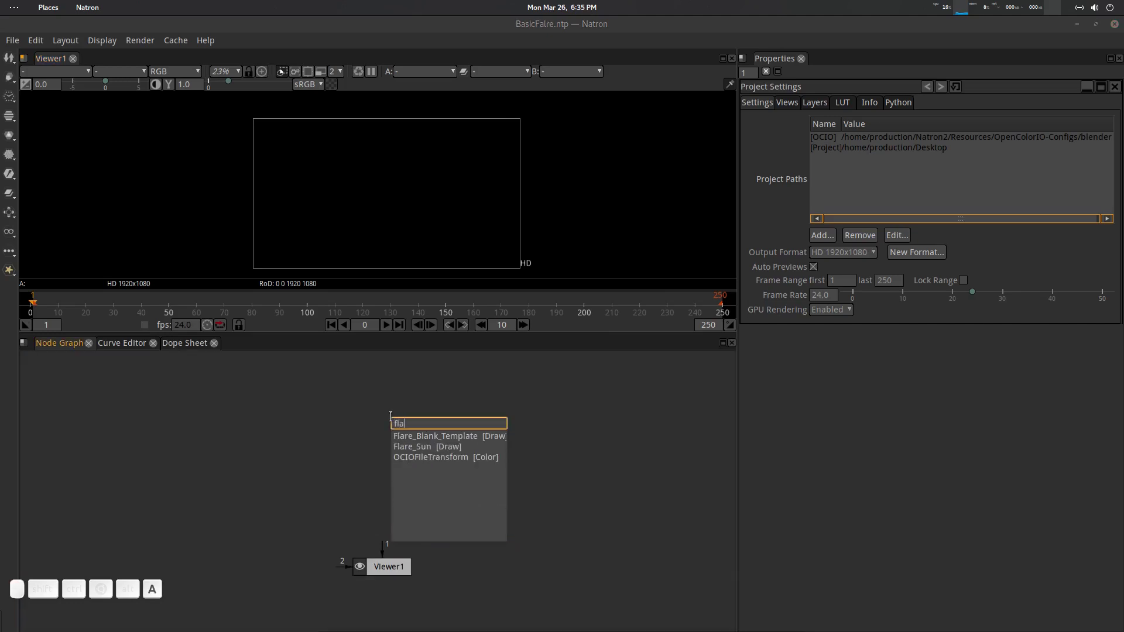
key(Down)
key(Escape)
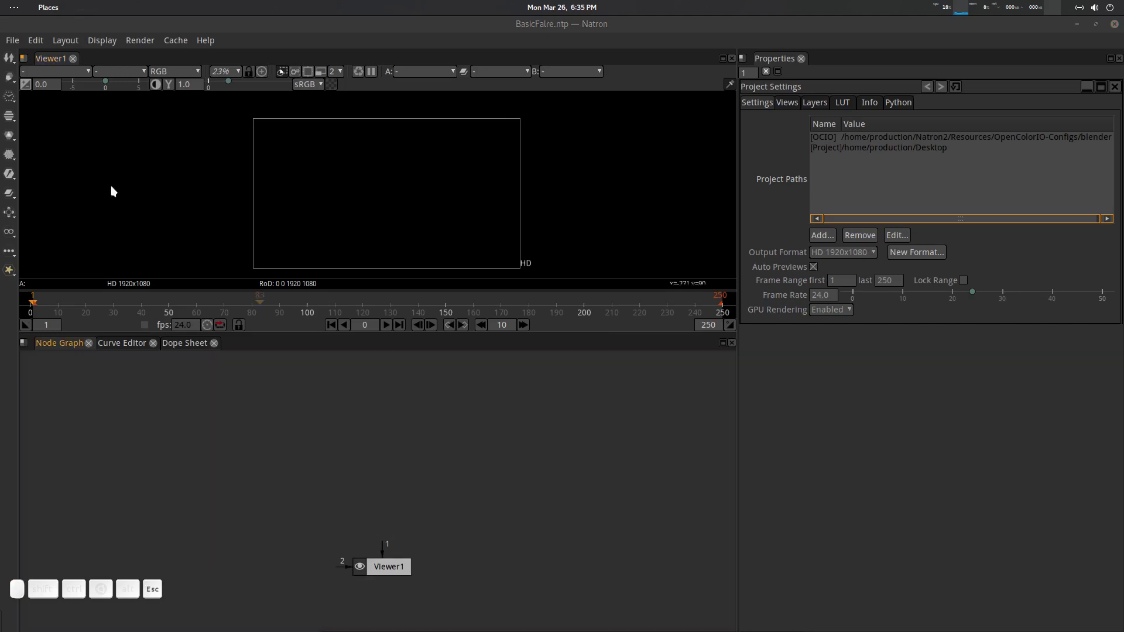
Step: Add a Flare_Blank_Template lens flare node above Viewer1 and connect it to the viewer's input 1
click(9, 77)
mouse_move(51, 107)
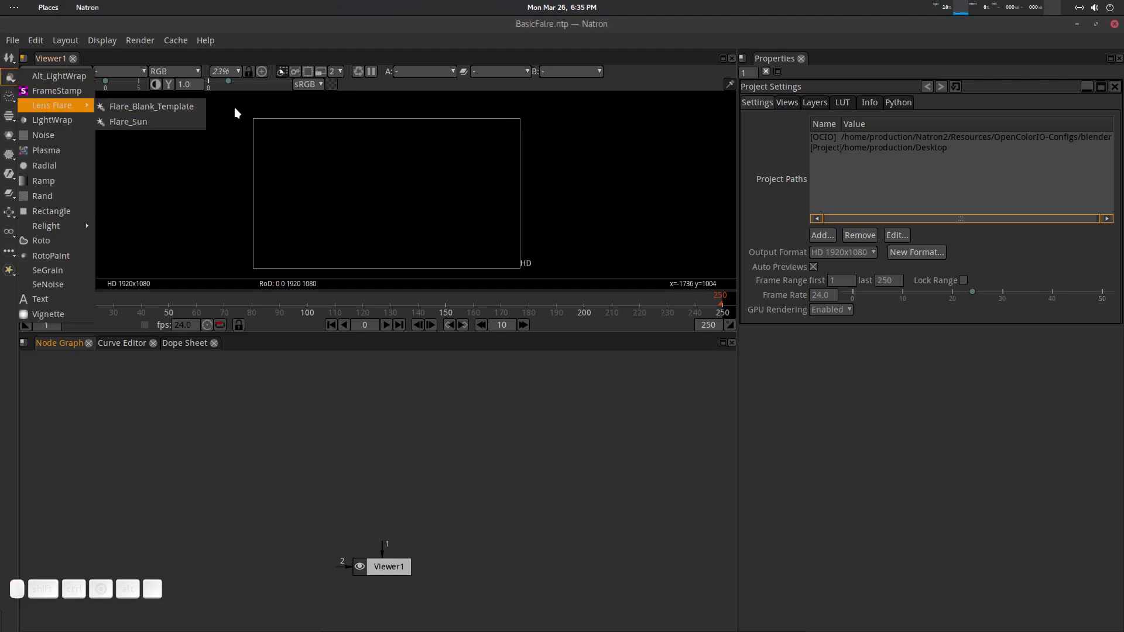
click(181, 110)
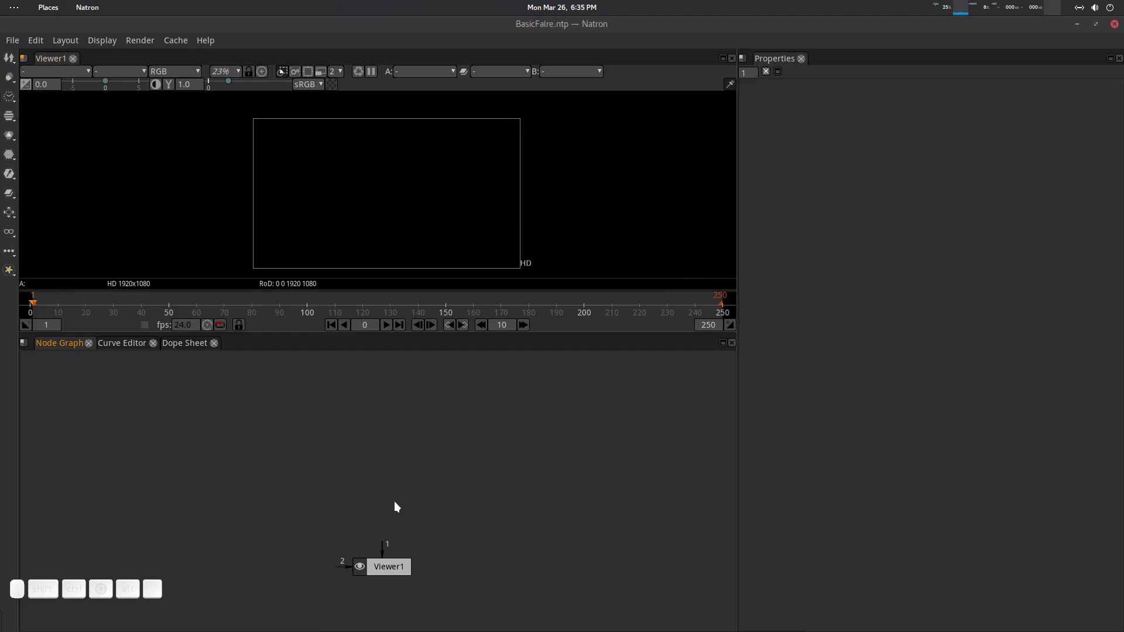
drag(404, 504, 359, 505)
key(1)
drag(378, 567, 370, 589)
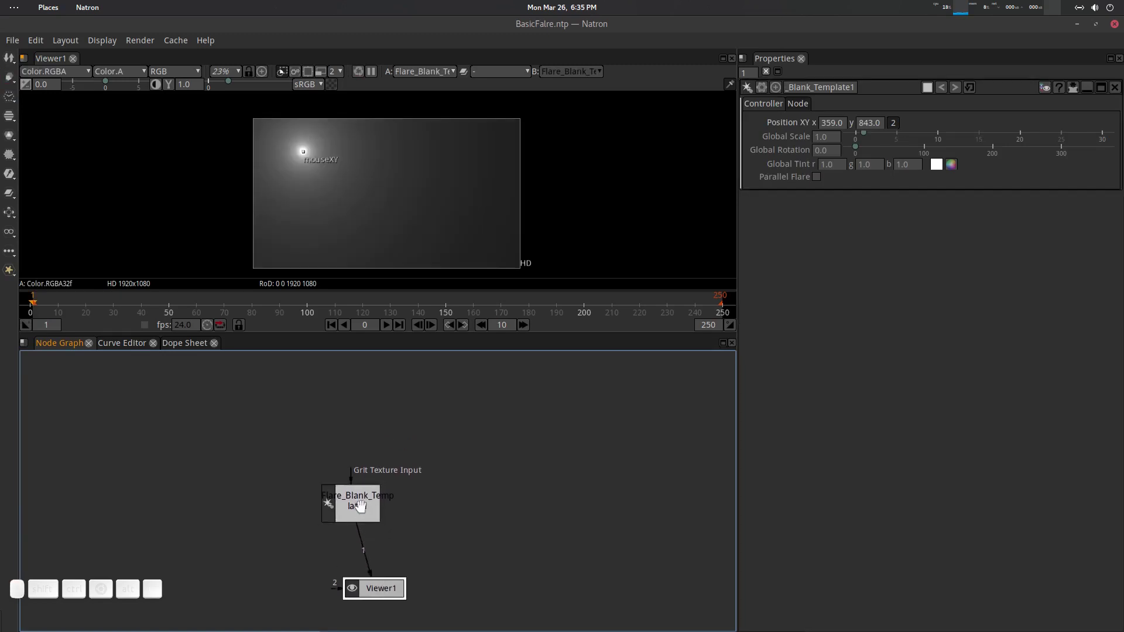
click(359, 505)
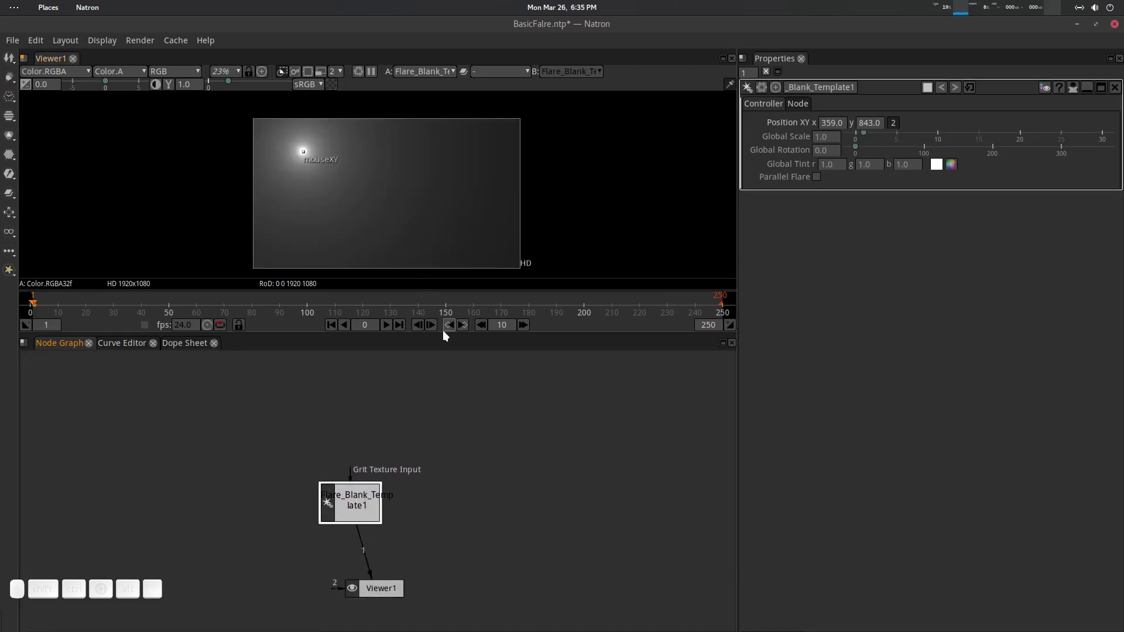
Step: Enlarge the viewer area and float the flare template's properties panel beside the image
drag(445, 334, 440, 410)
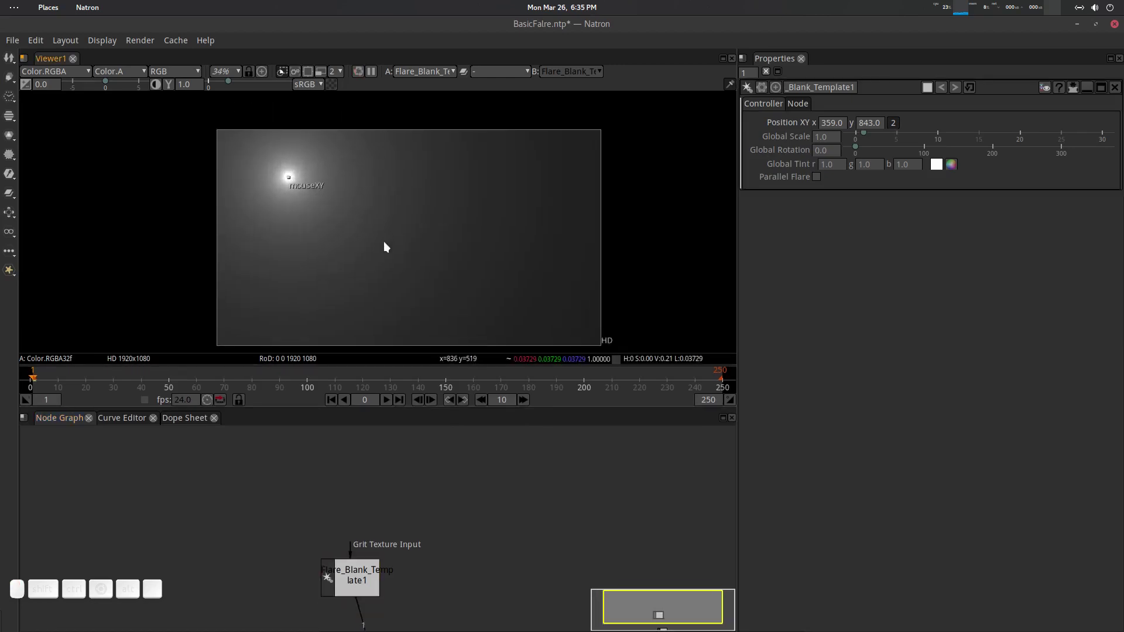
drag(384, 245, 489, 220)
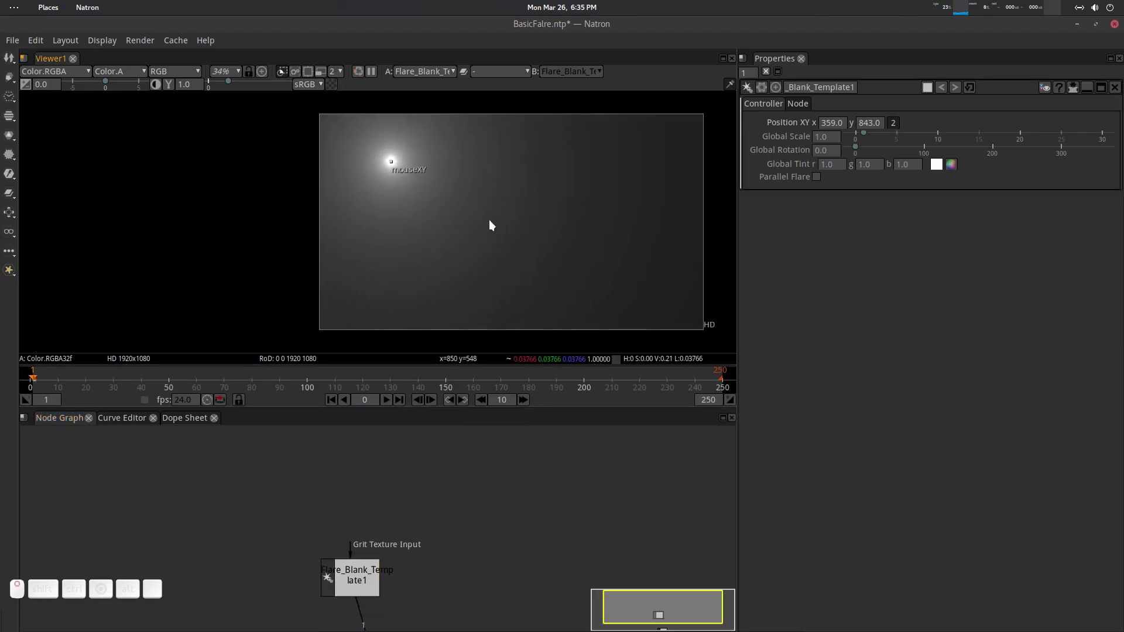
click(1101, 89)
drag(170, 33, 230, 111)
click(359, 579)
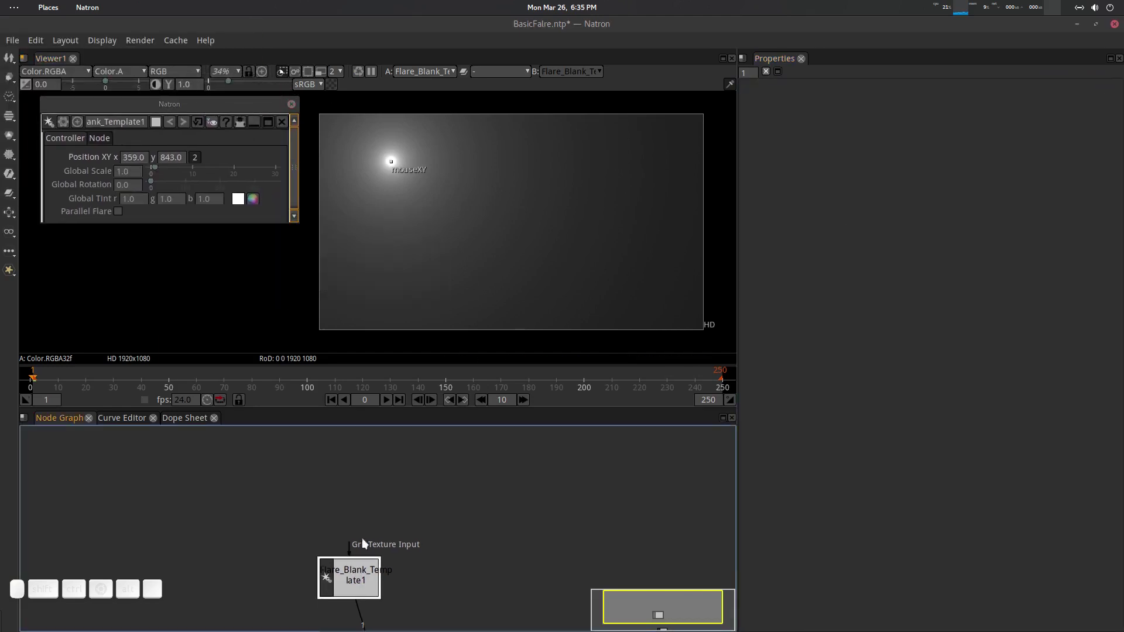
drag(230, 107, 219, 145)
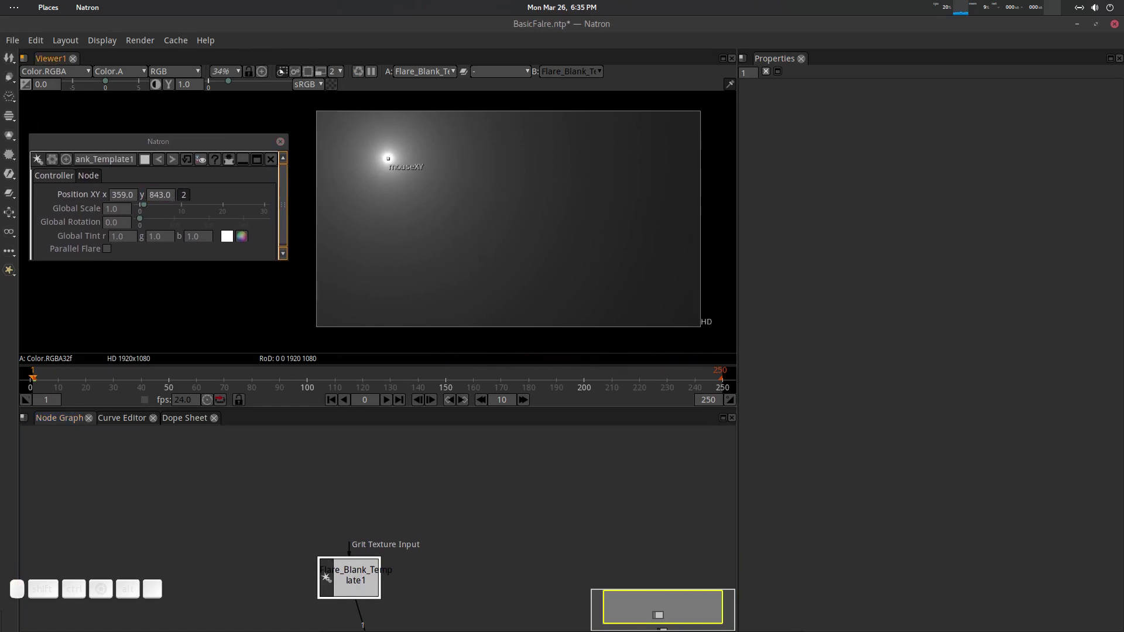
Step: Switch to Shotwell to examine the basic.png reference flare, and move its window out of the way
key(alt+Tab)
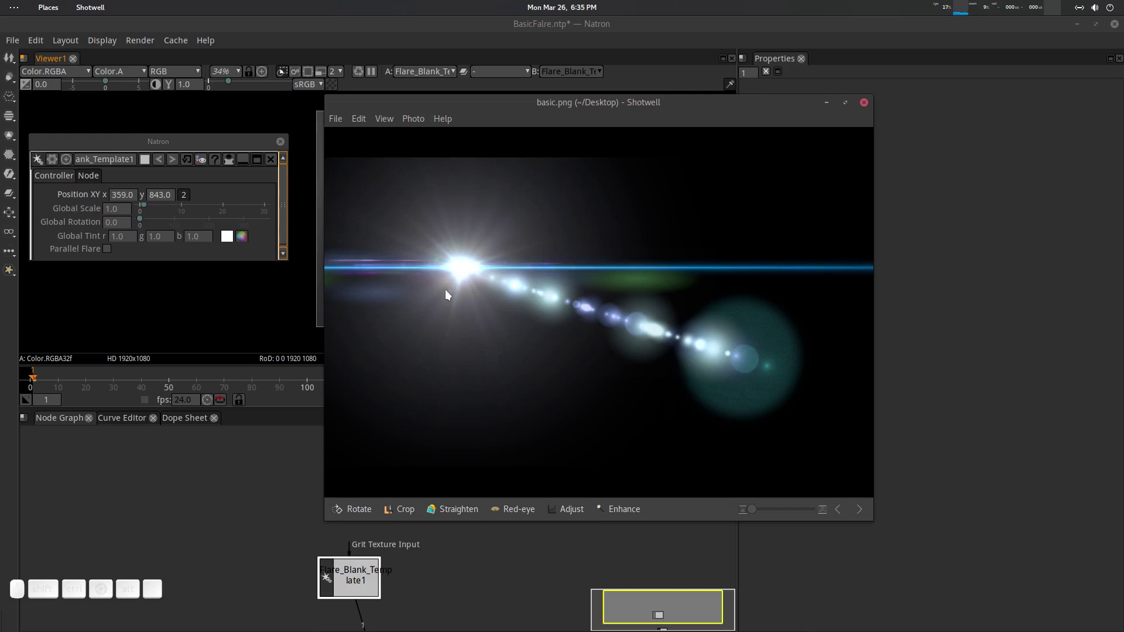
drag(562, 106, 1123, 257)
Step: Open the flare template's internal node graph in Natron, unlock it for editing and enlarge the graph area
key(f)
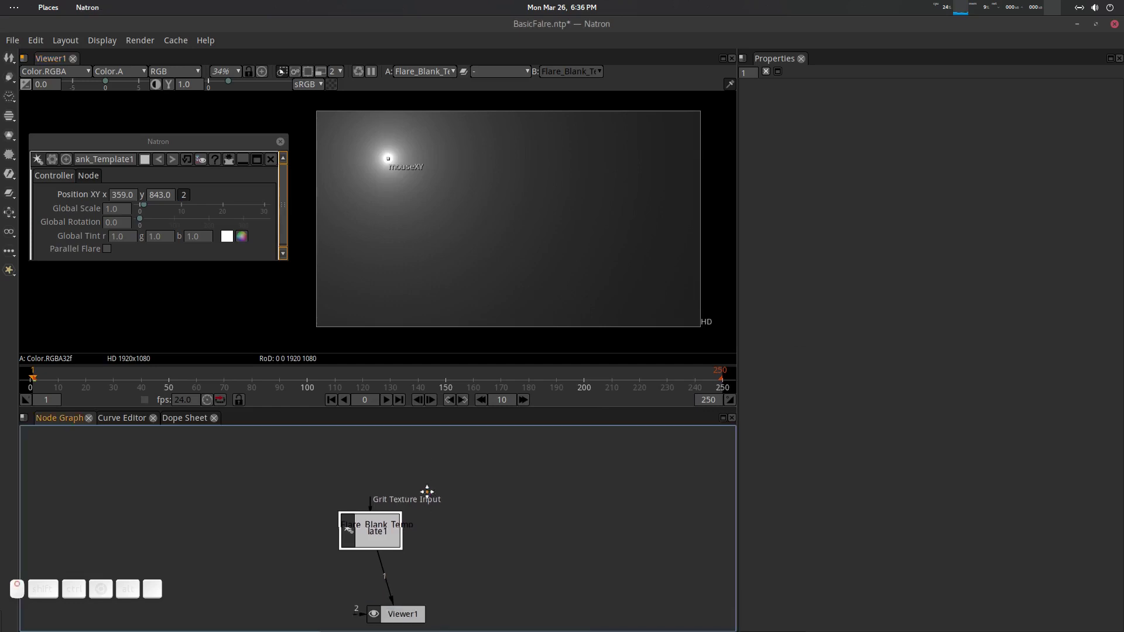
click(201, 159)
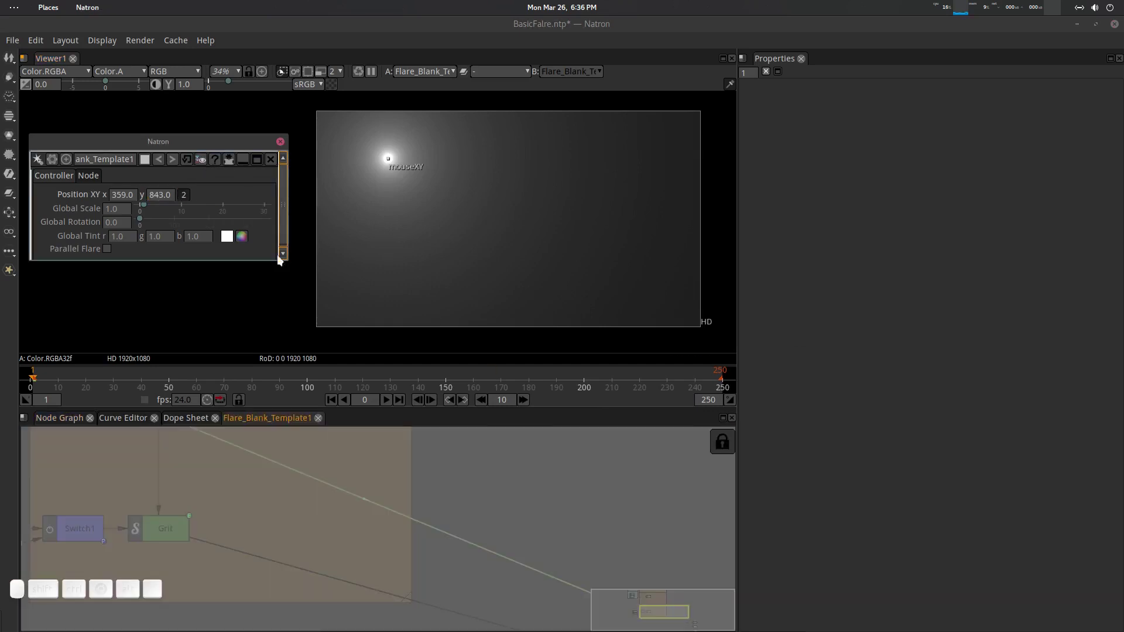
click(722, 442)
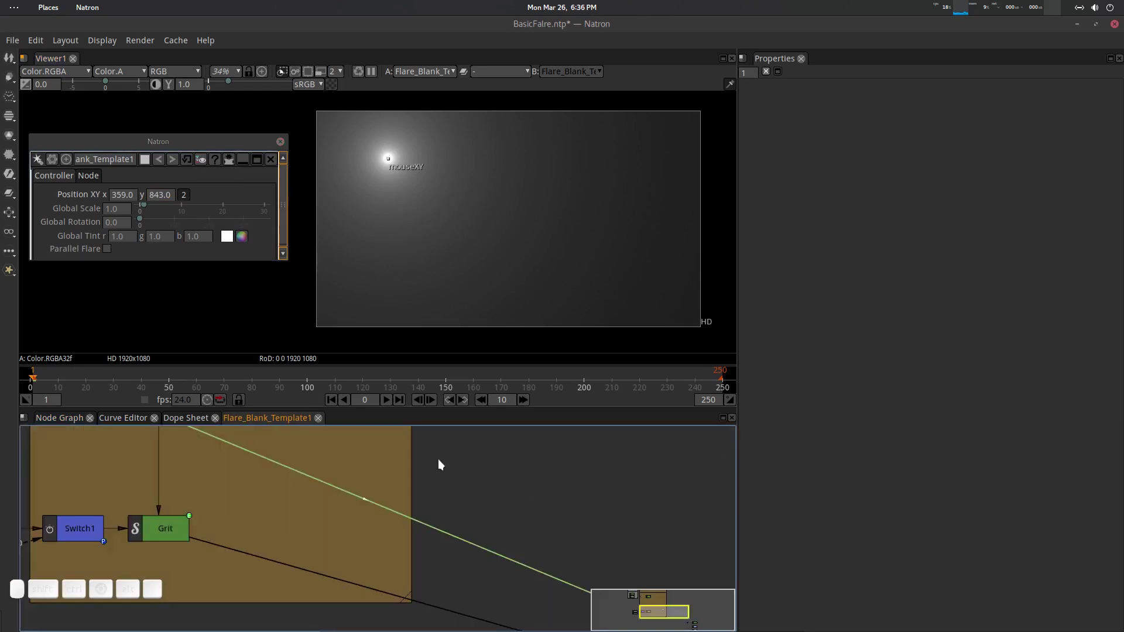
scroll(438, 459, down, 2)
drag(438, 459, 575, 569)
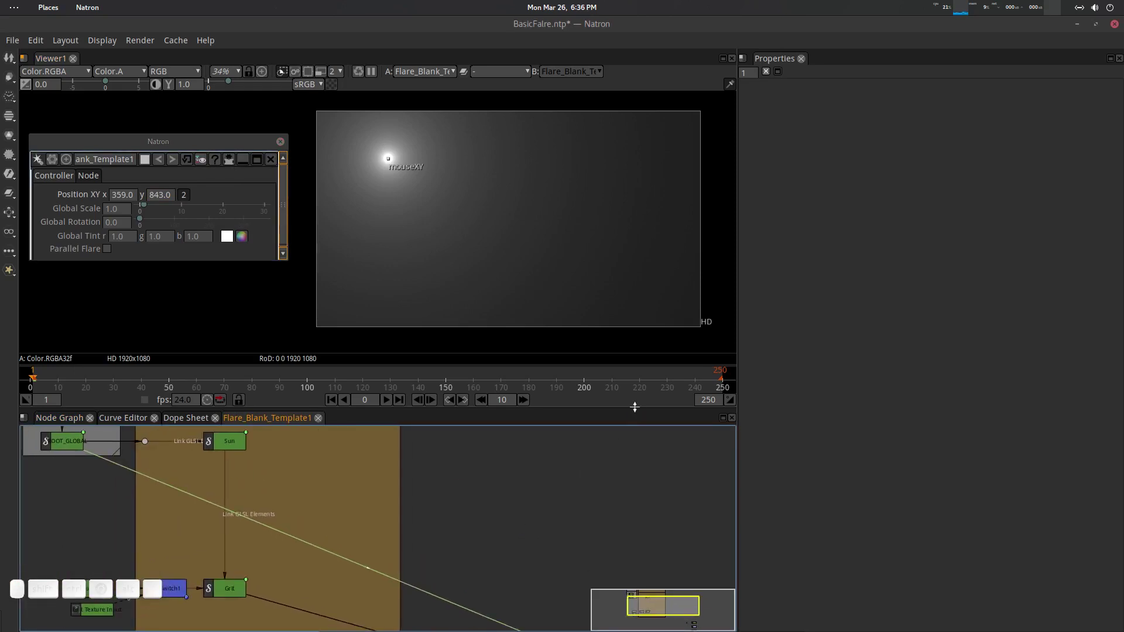
drag(633, 412, 634, 346)
scroll(498, 167, down, 1)
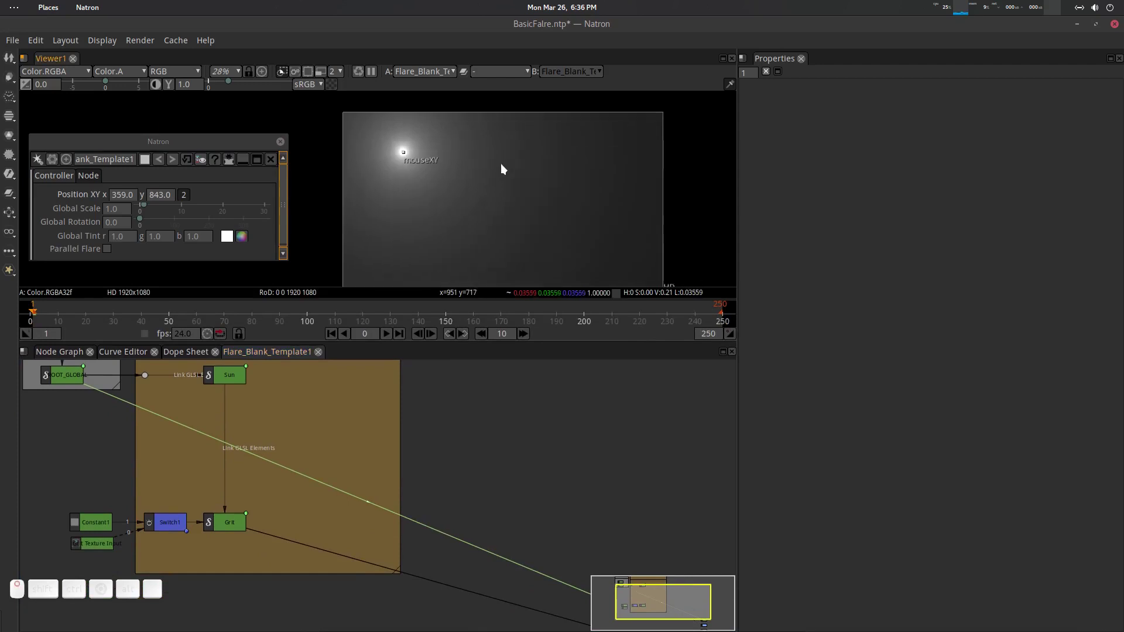
drag(301, 430, 464, 504)
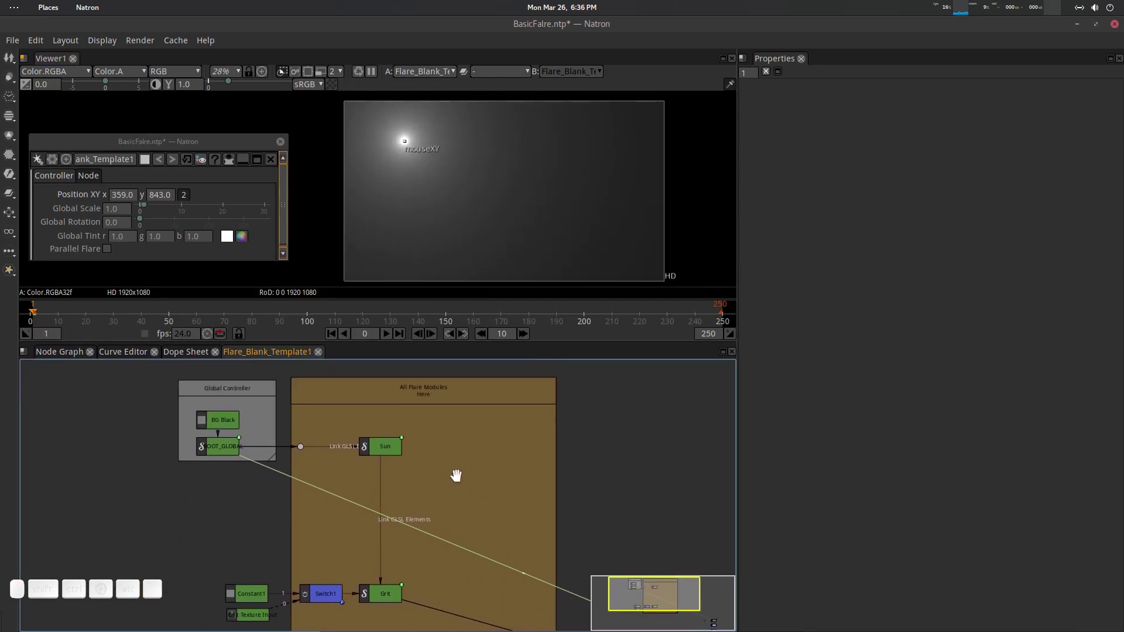
Step: Open the Sun node's properties and remove the animation on all its parameters
double_click(392, 447)
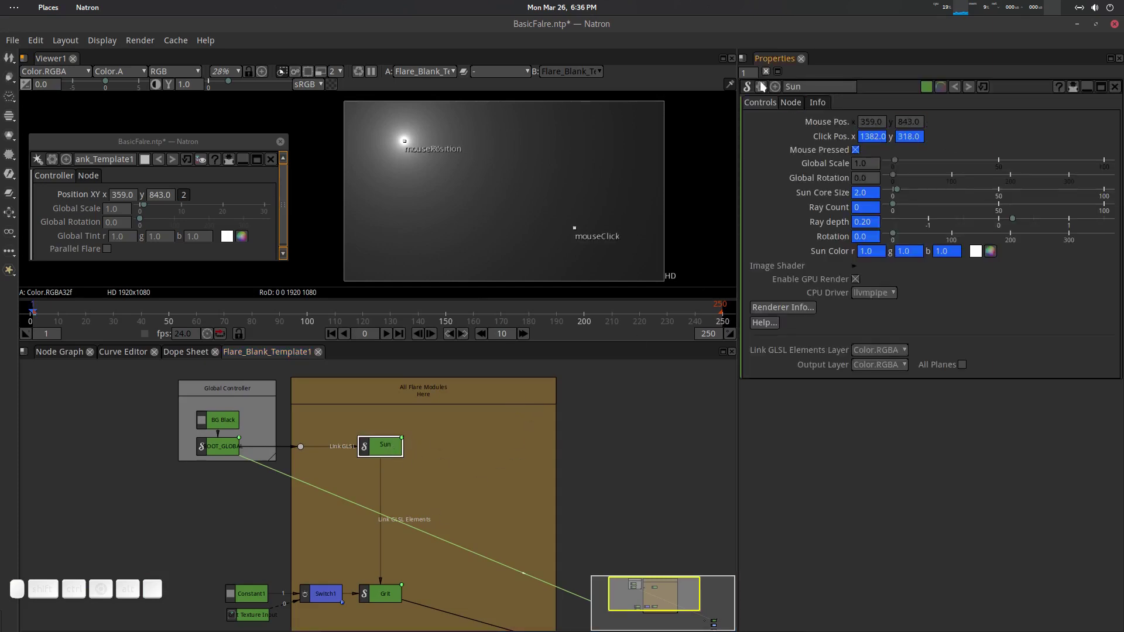
click(760, 86)
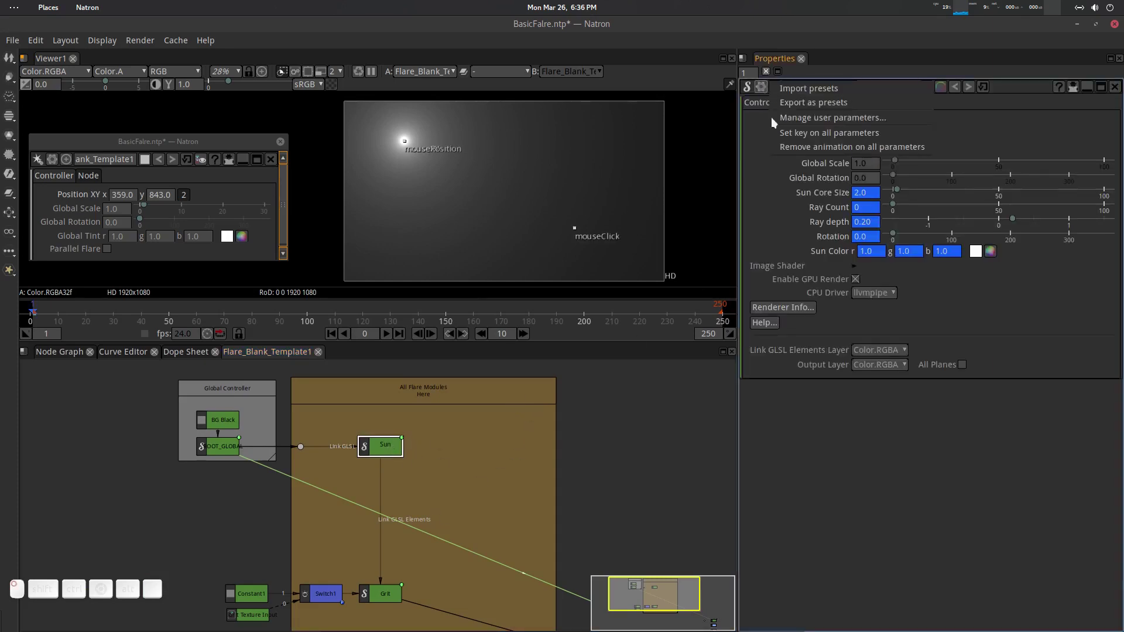
click(815, 147)
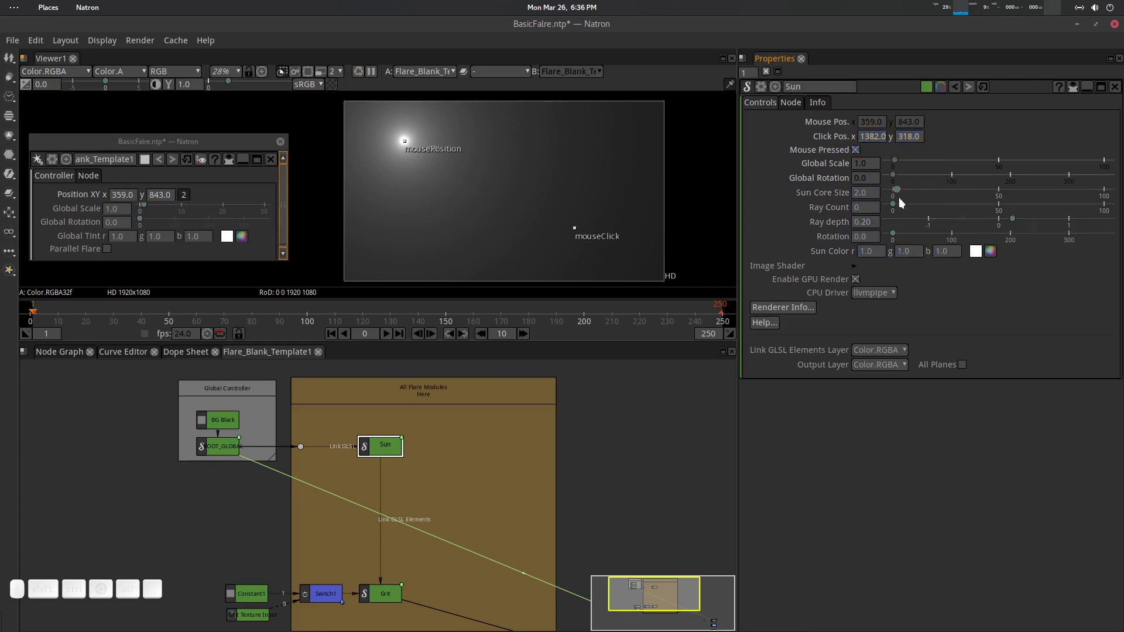
Step: Turn off the viewer overlays and set the Sun node's Sun Core Size to 5
drag(512, 205, 504, 209)
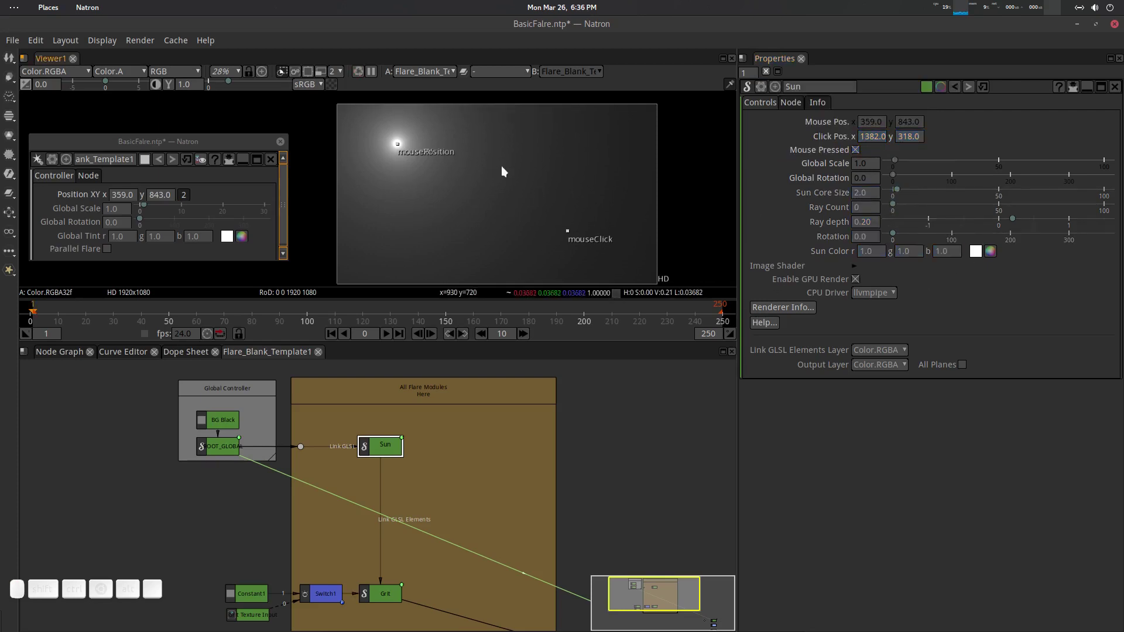
drag(504, 168, 500, 179)
key(o)
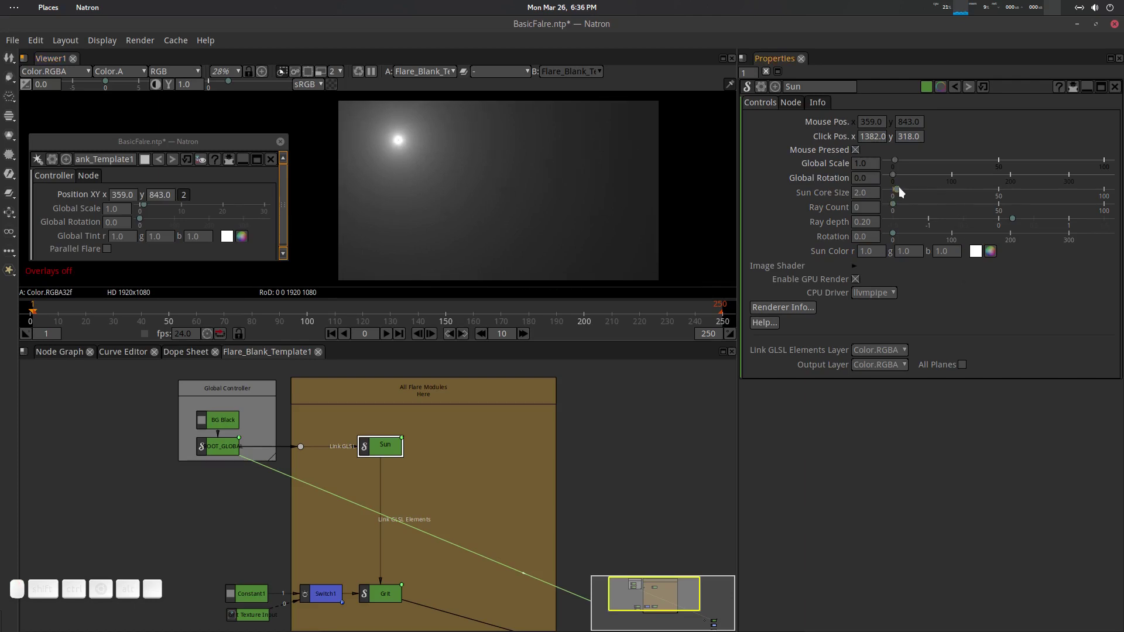
drag(898, 188, 902, 192)
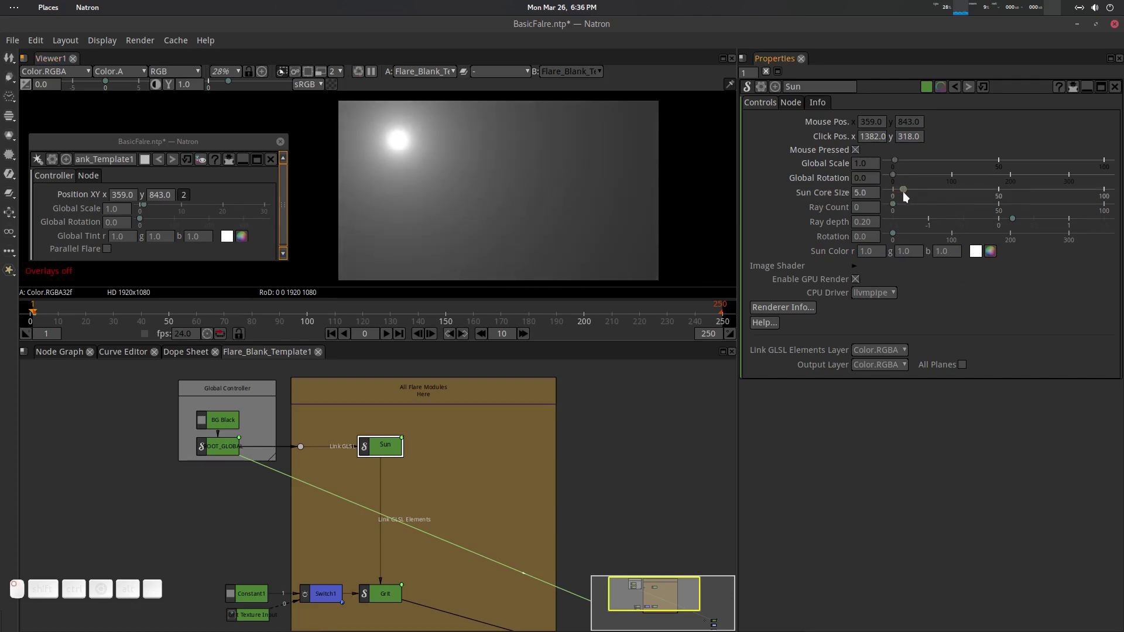
double_click(865, 193)
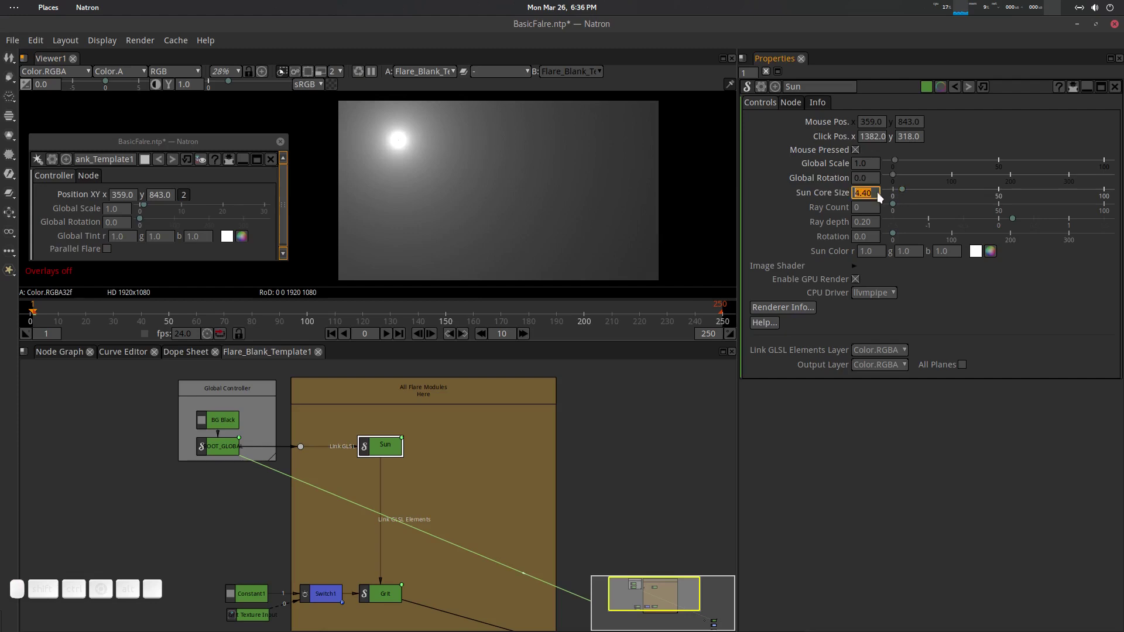
text(5)
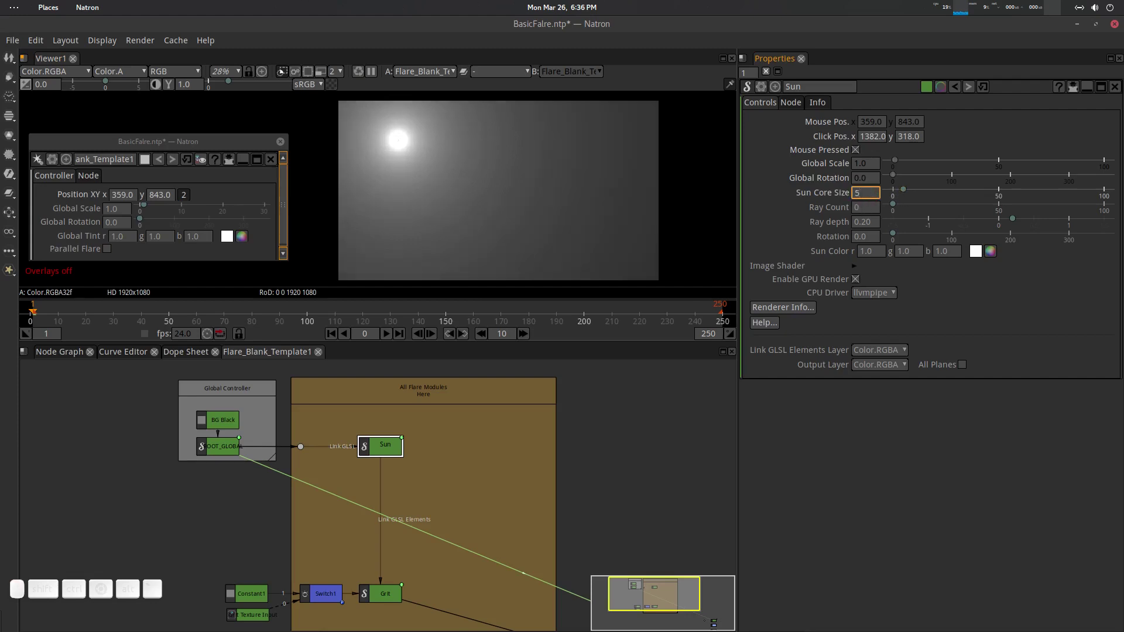
Step: Shrink the basic.png reference window in Shotwell and place it in the empty area below the Sun node's properties
drag(792, 120, 699, 84)
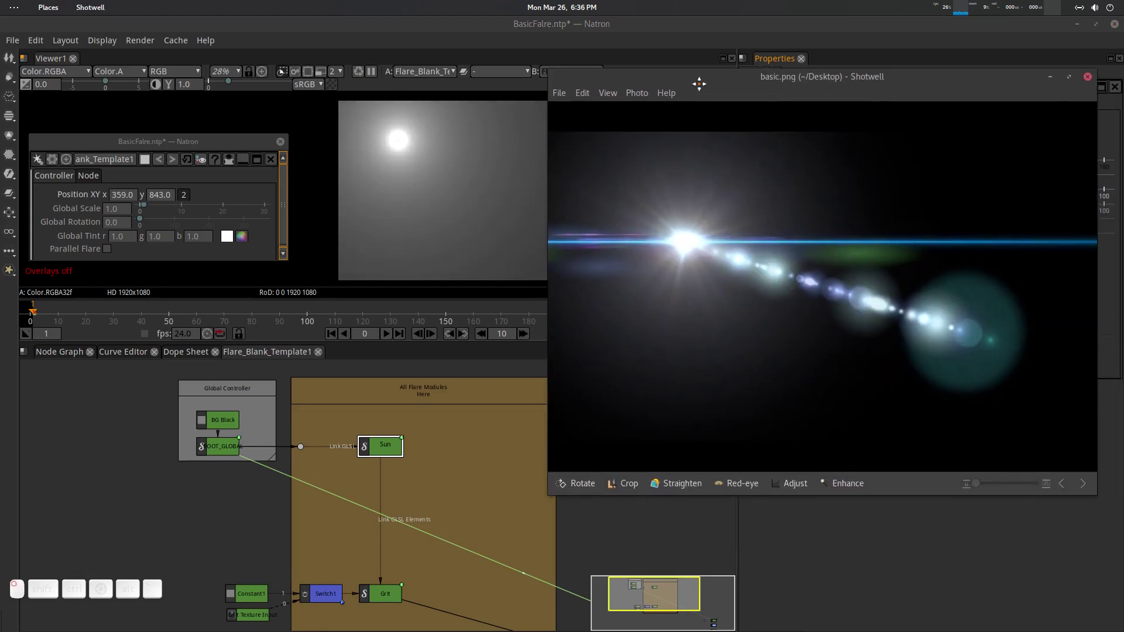
drag(549, 76, 869, 308)
drag(947, 306, 972, 405)
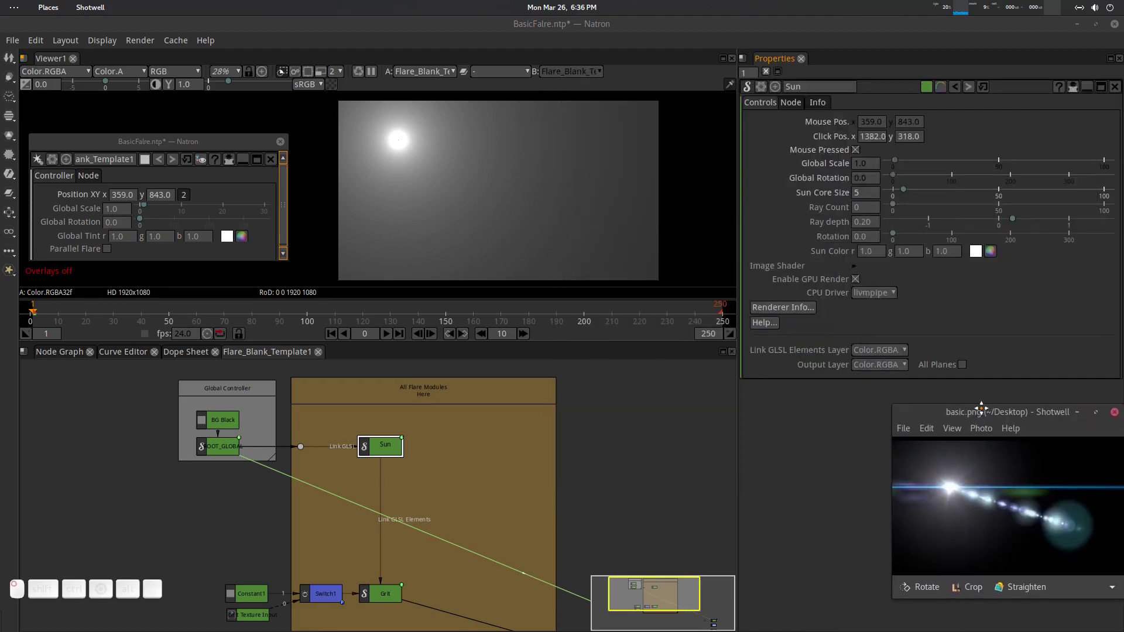
Step: Keep the basic.png reference window always on top and move it slightly lower, clear of the Sun node's properties
right_click(1027, 413)
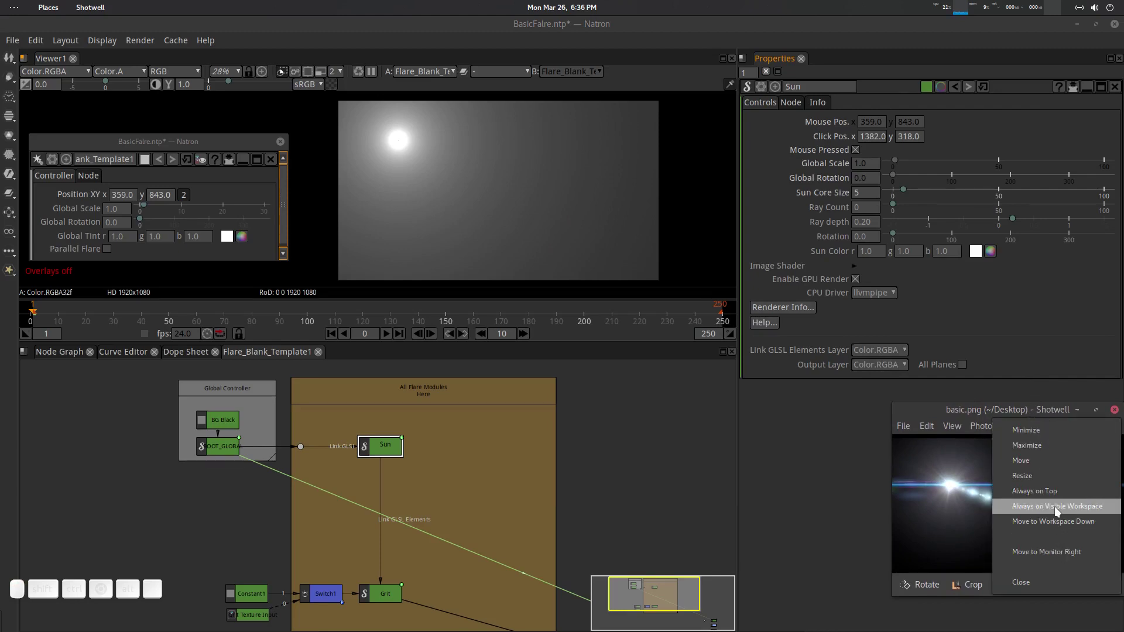
click(1047, 491)
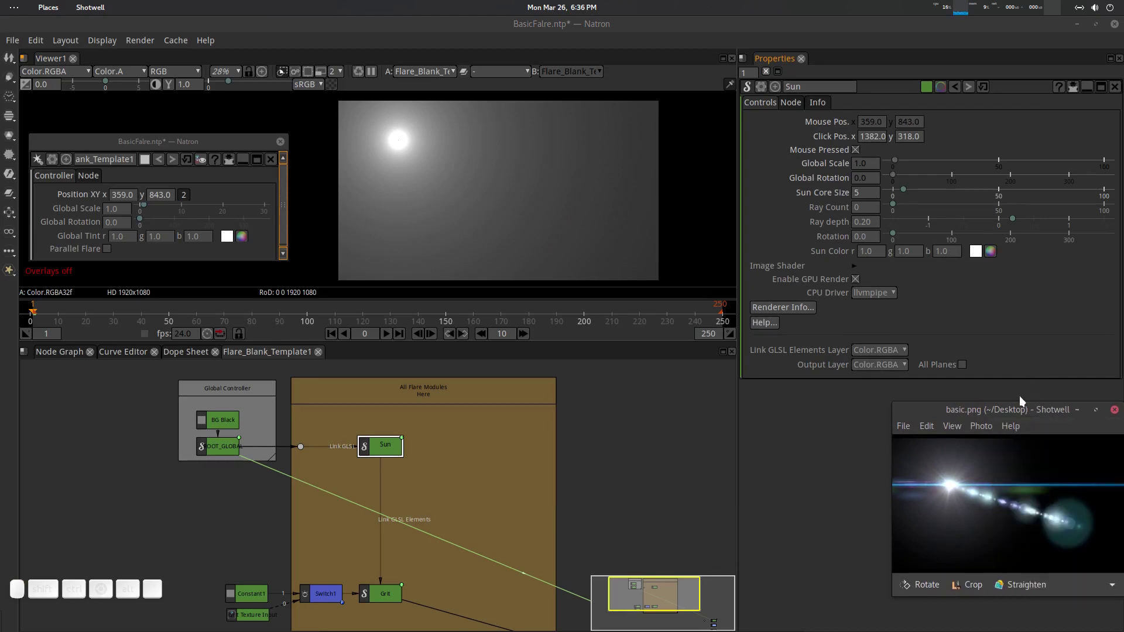
drag(1007, 410, 1023, 421)
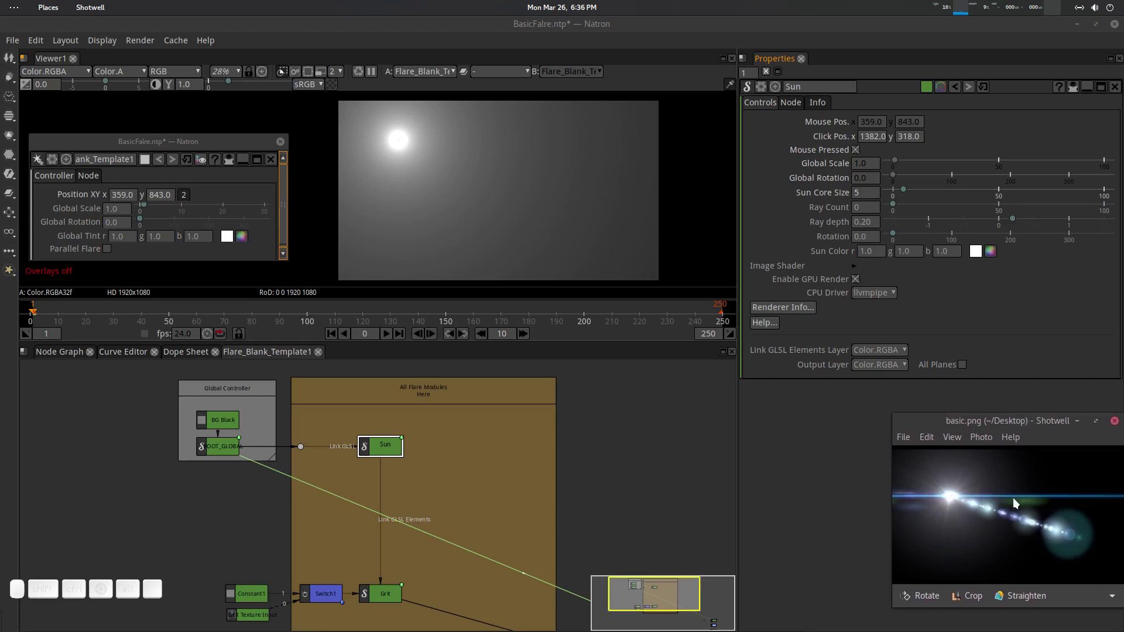
Step: Deselect the Sun node in the flare template's graph and save the BasicFalre.ntp project
drag(452, 490, 474, 476)
click(403, 431)
scroll(446, 498, up, 3)
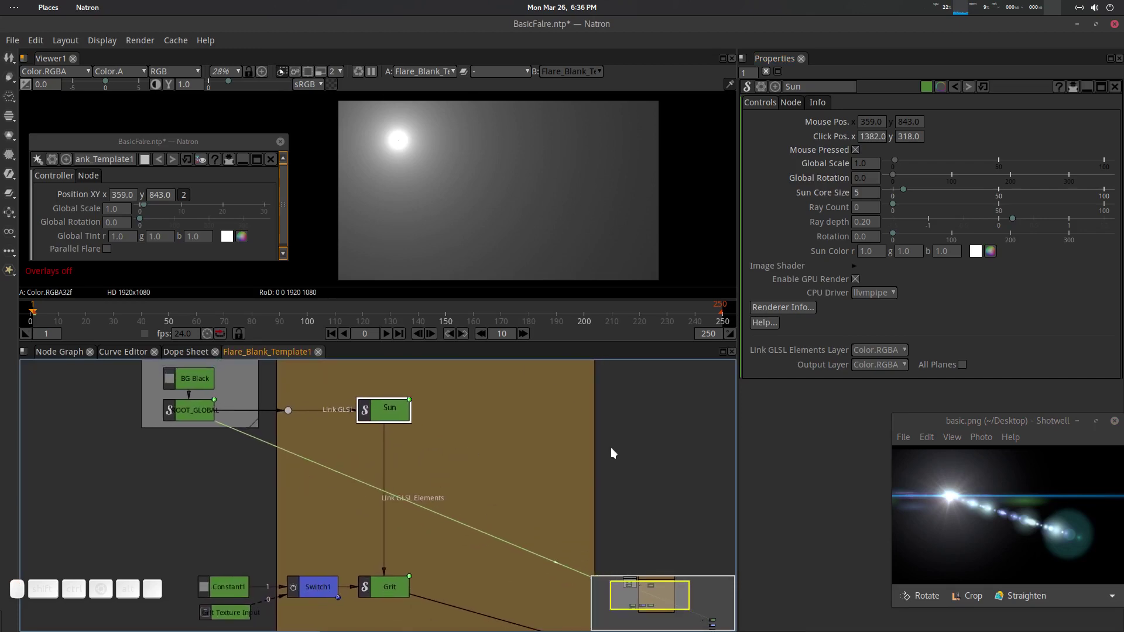
click(622, 429)
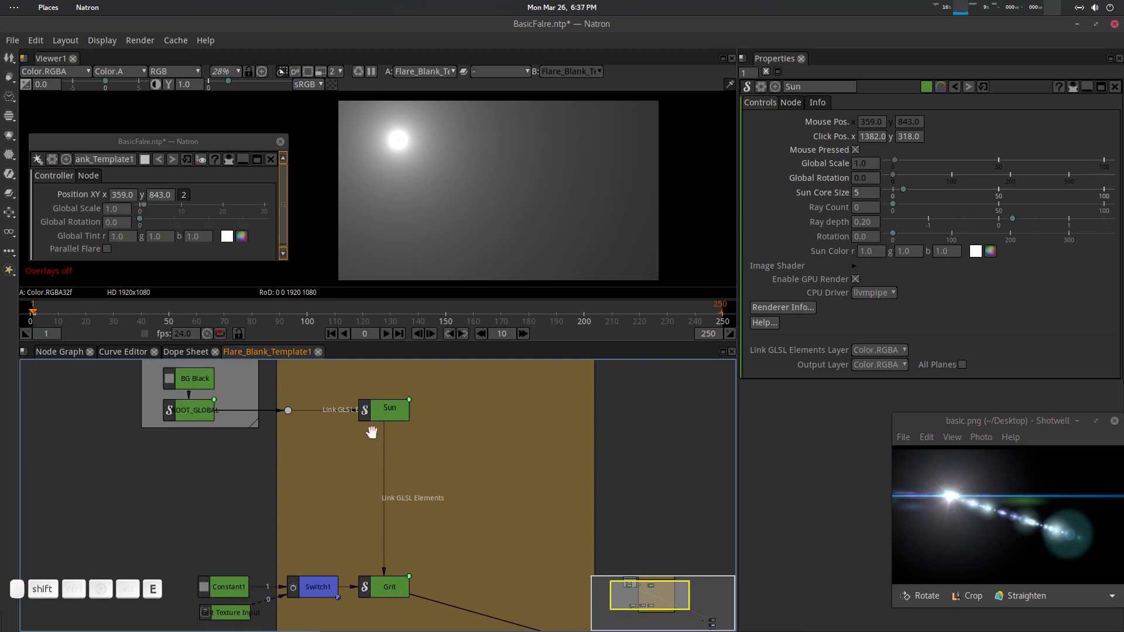
scroll(445, 504, down, 3)
scroll(453, 465, up, 3)
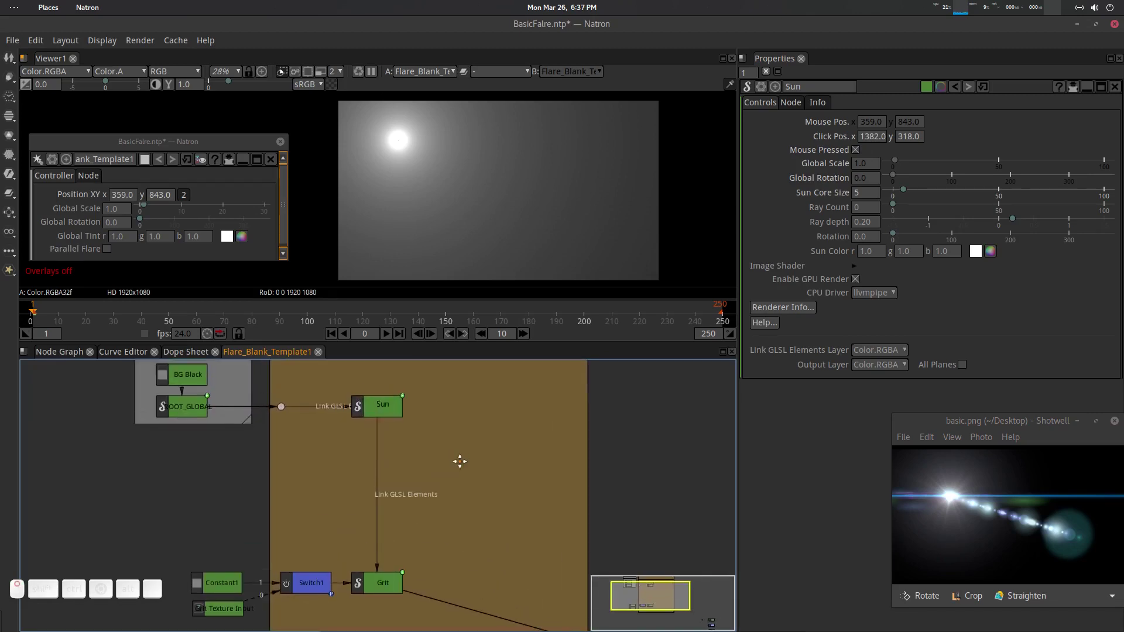
key(ctrl+s)
Step: Duplicate the Sun node, insert the copy between the Sun and Grit nodes, and open its properties
scroll(459, 468, up, 3)
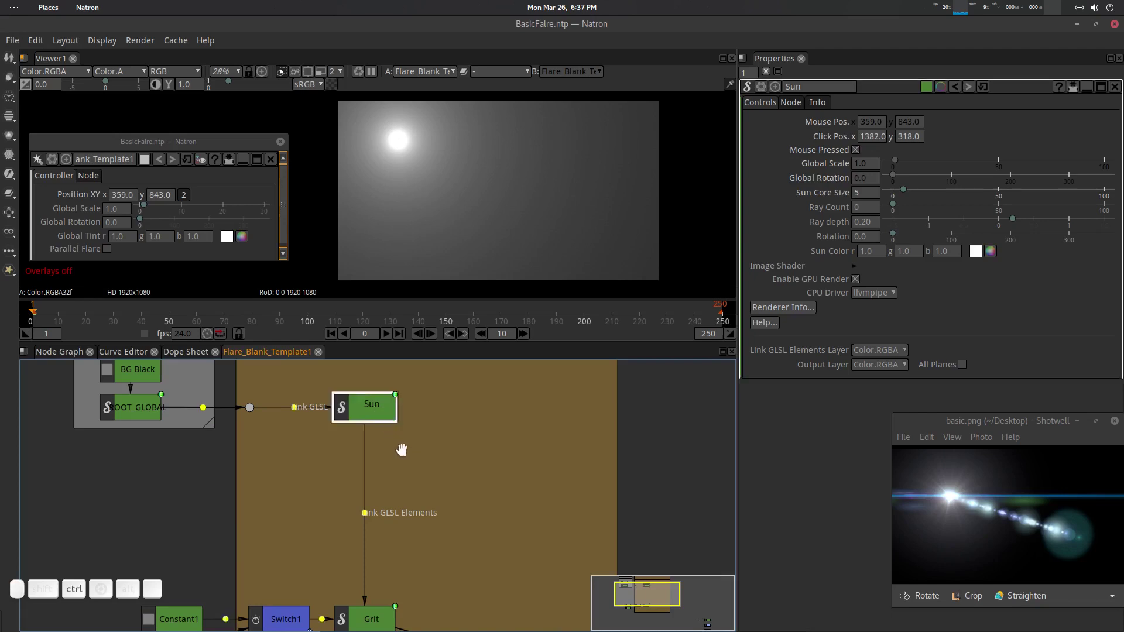
key(ctrl+v)
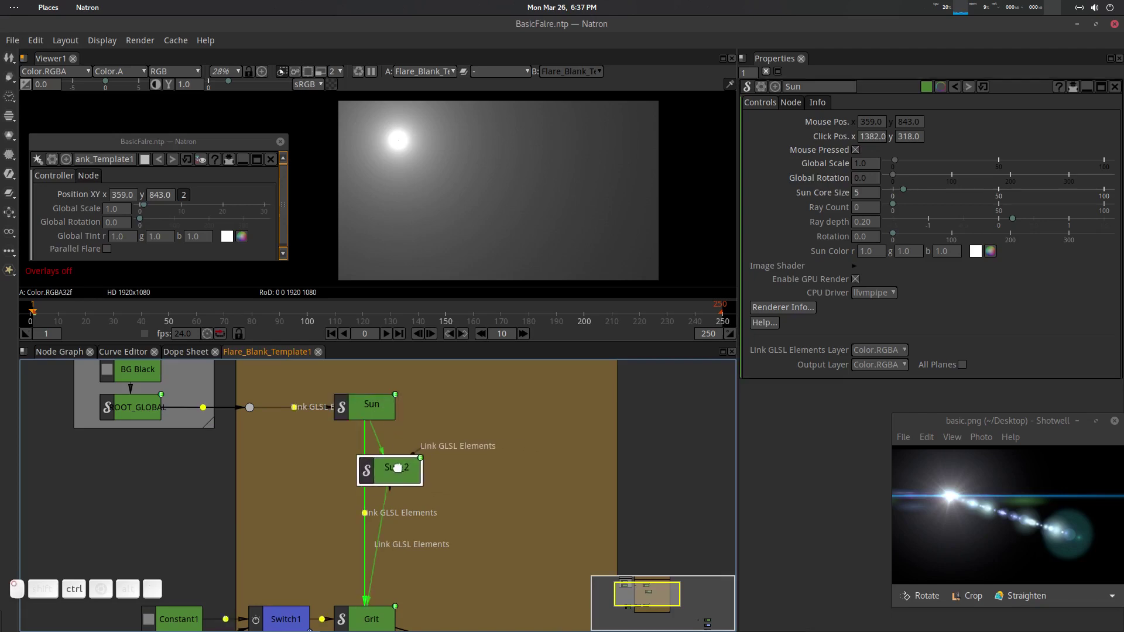
click(381, 465)
double_click(381, 465)
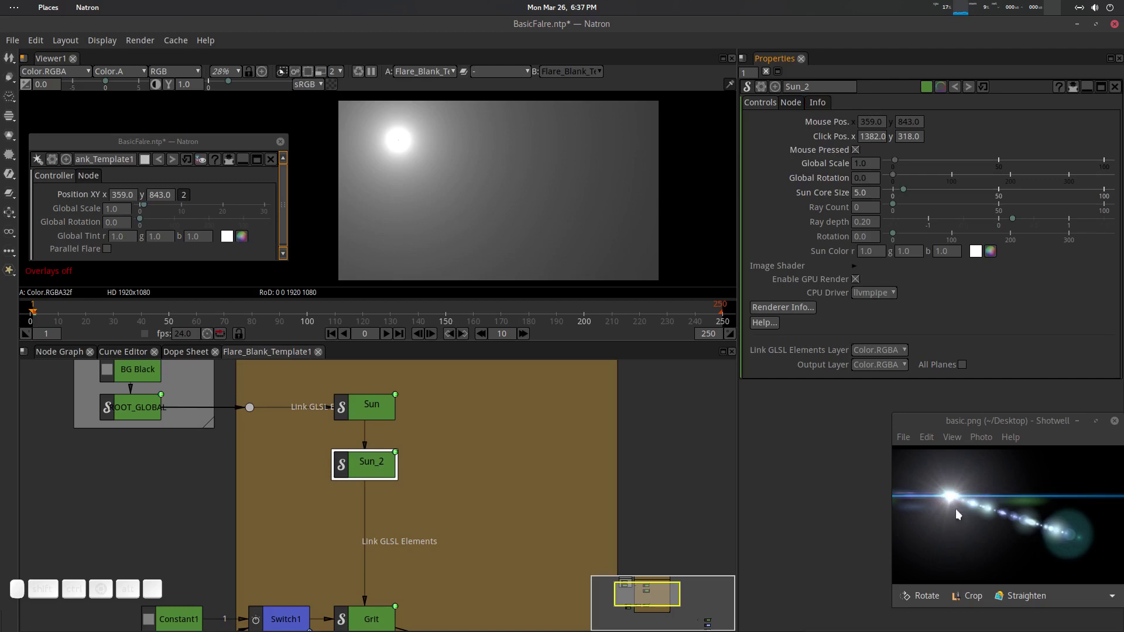
Step: Inspect the flare's core in the reference image, rename the duplicated node glimmer, and place it closer below the Sun node
click(978, 468)
scroll(974, 479, up, 4)
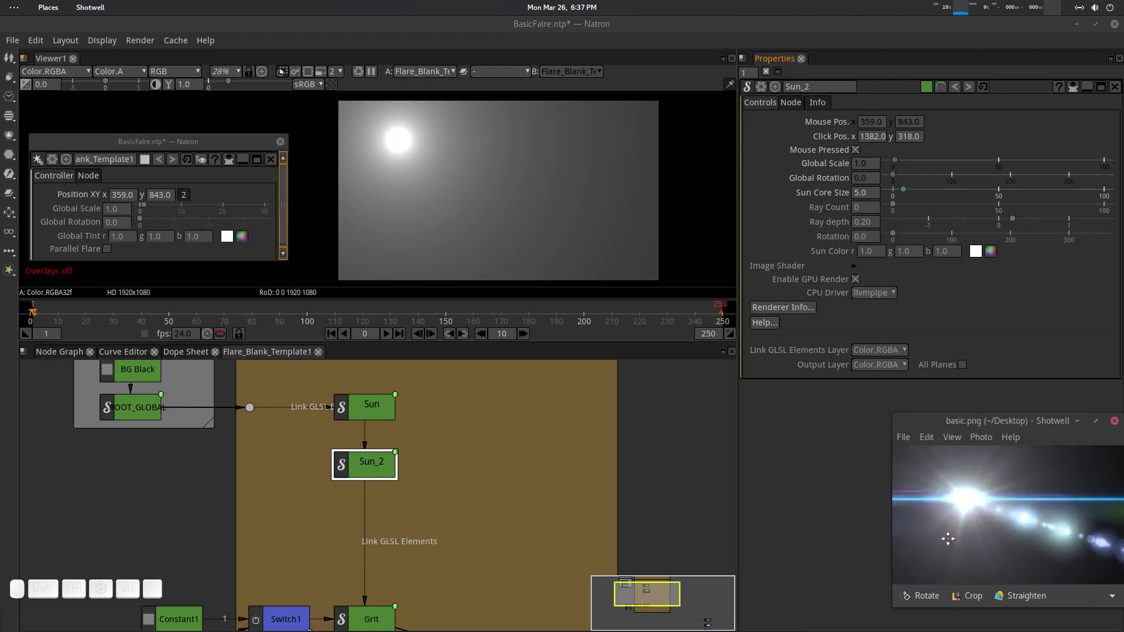
scroll(985, 459, down, 3)
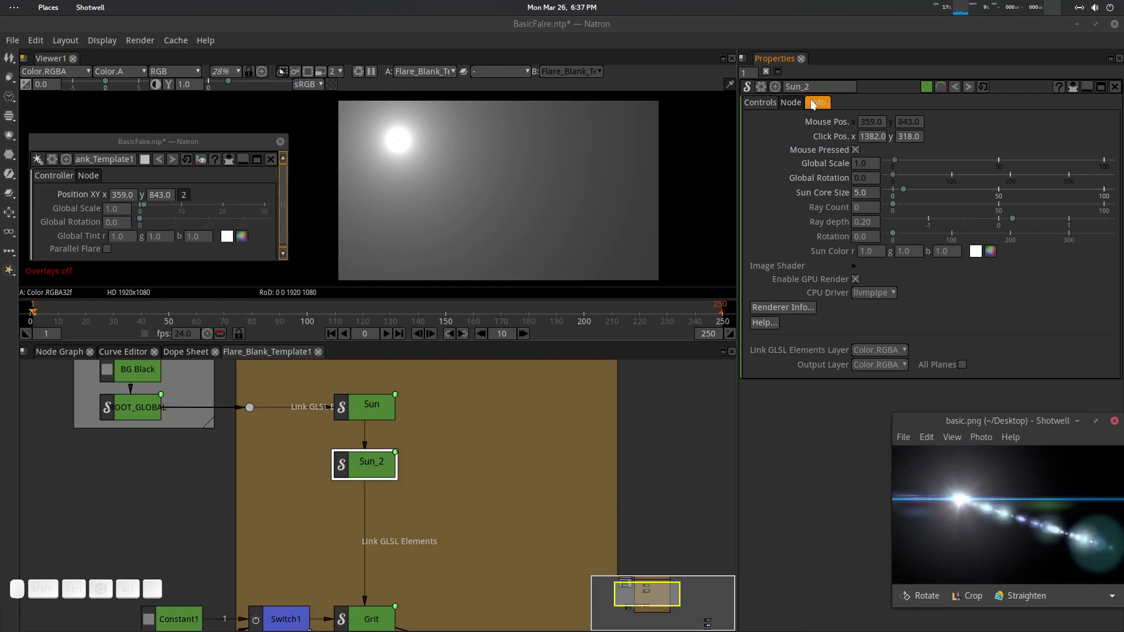
click(707, 91)
text(glimmer)
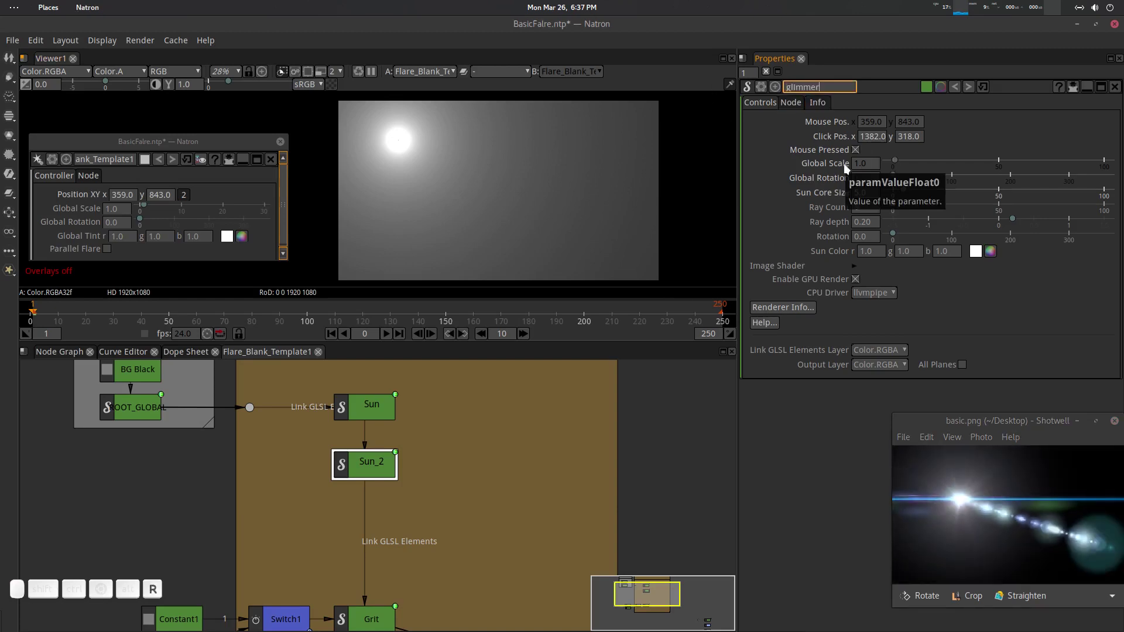
key(Return)
drag(371, 467, 372, 458)
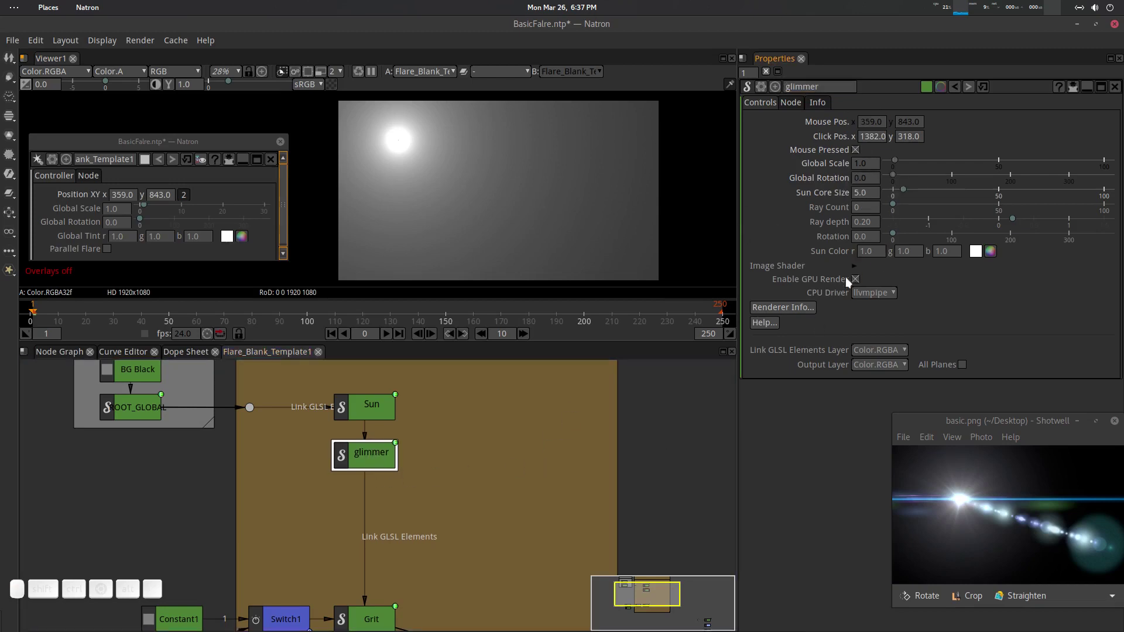
Step: Expand the glimmer node's Image Shader settings and browse the Lens Flare Elements shader presets
click(855, 265)
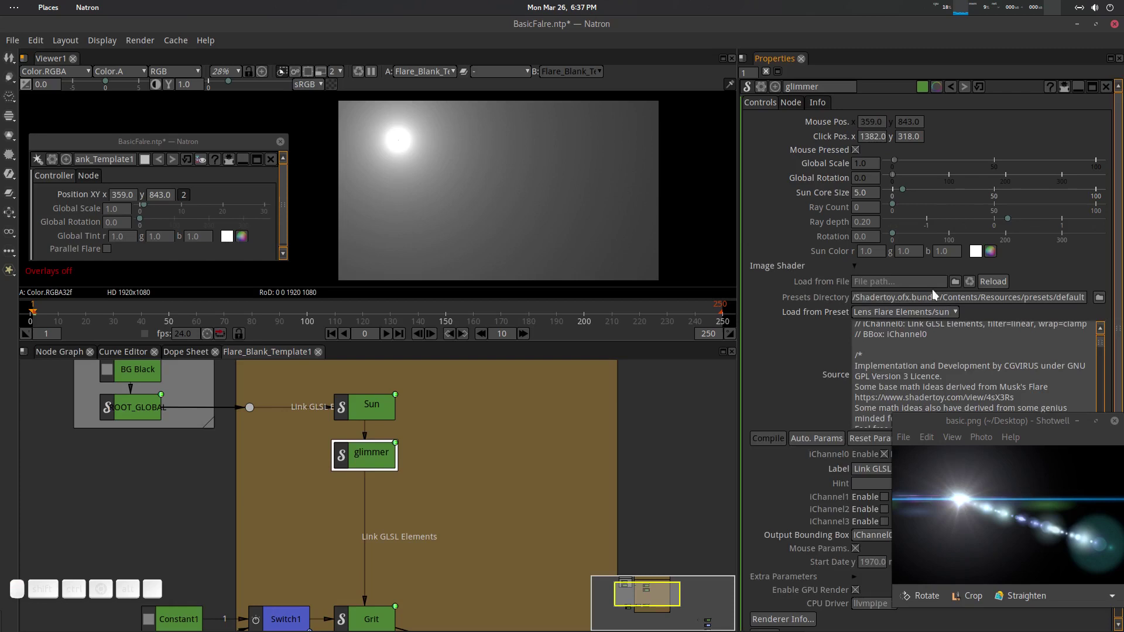
click(902, 314)
mouse_move(927, 466)
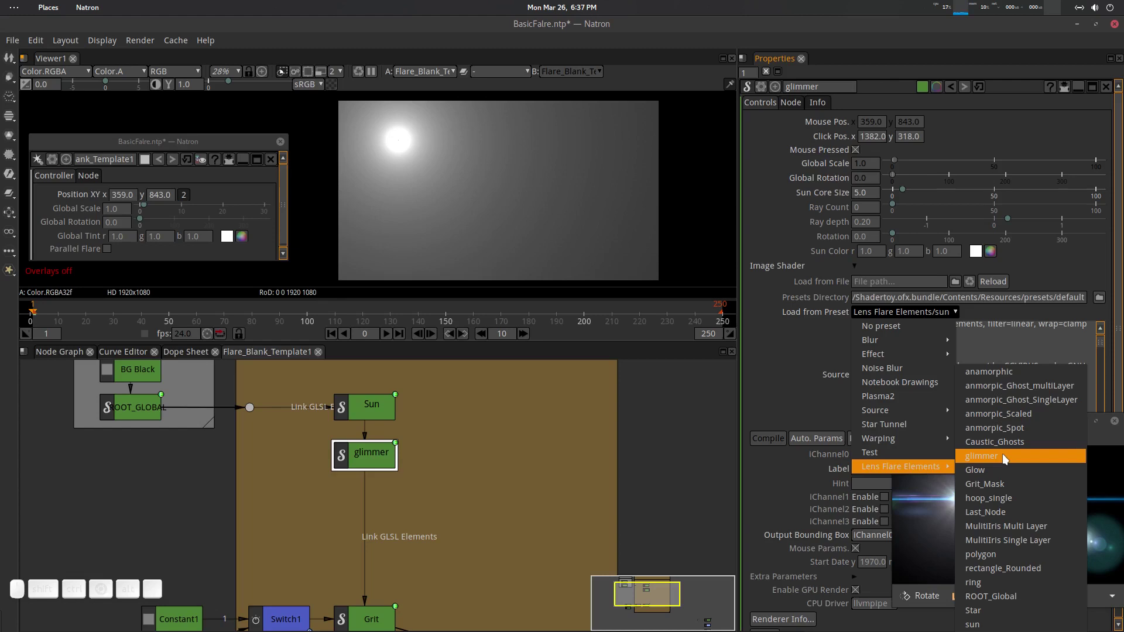
click(981, 456)
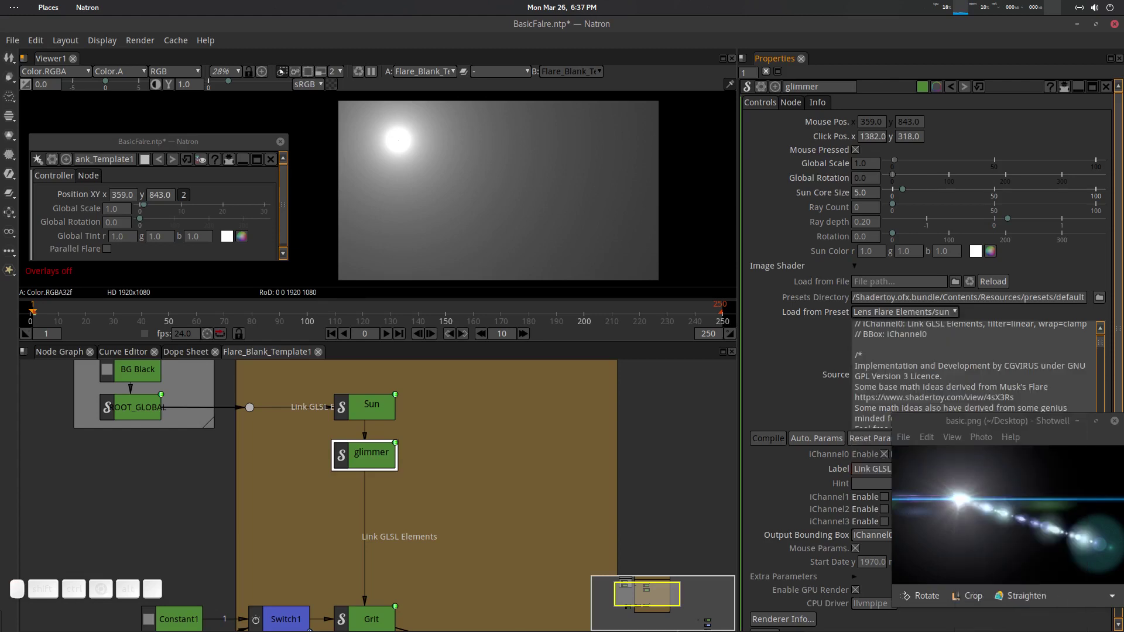
Step: Switch to Files, move its window clear of the reference image, and open the Thumbnail folder inside GLSL_Lense_Flare_Elements
mouse_move(467, 620)
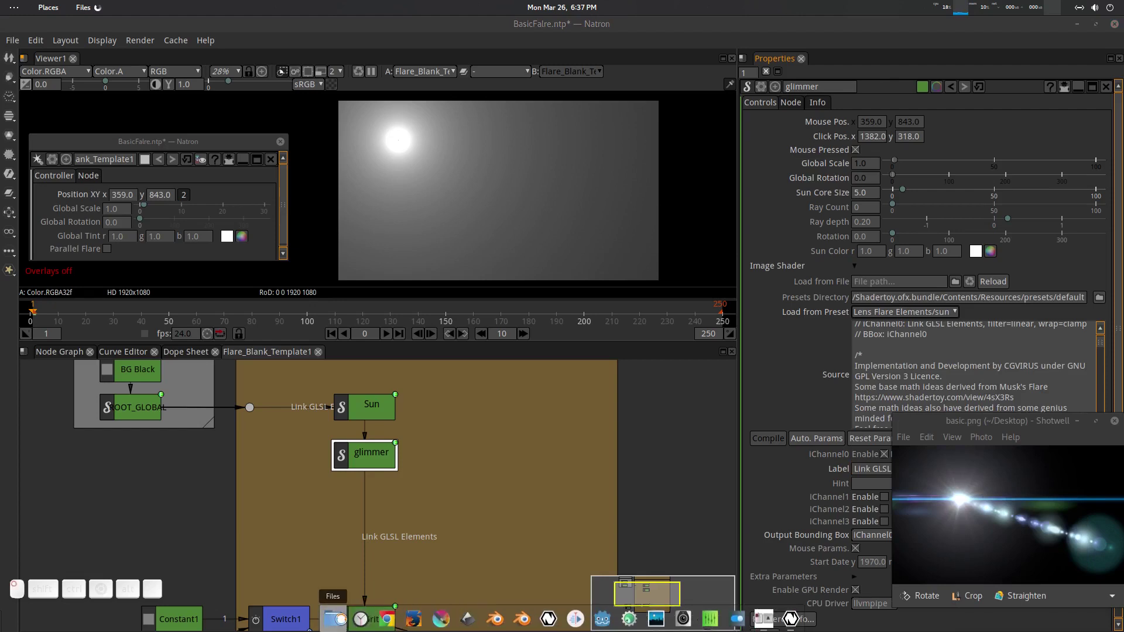
click(334, 620)
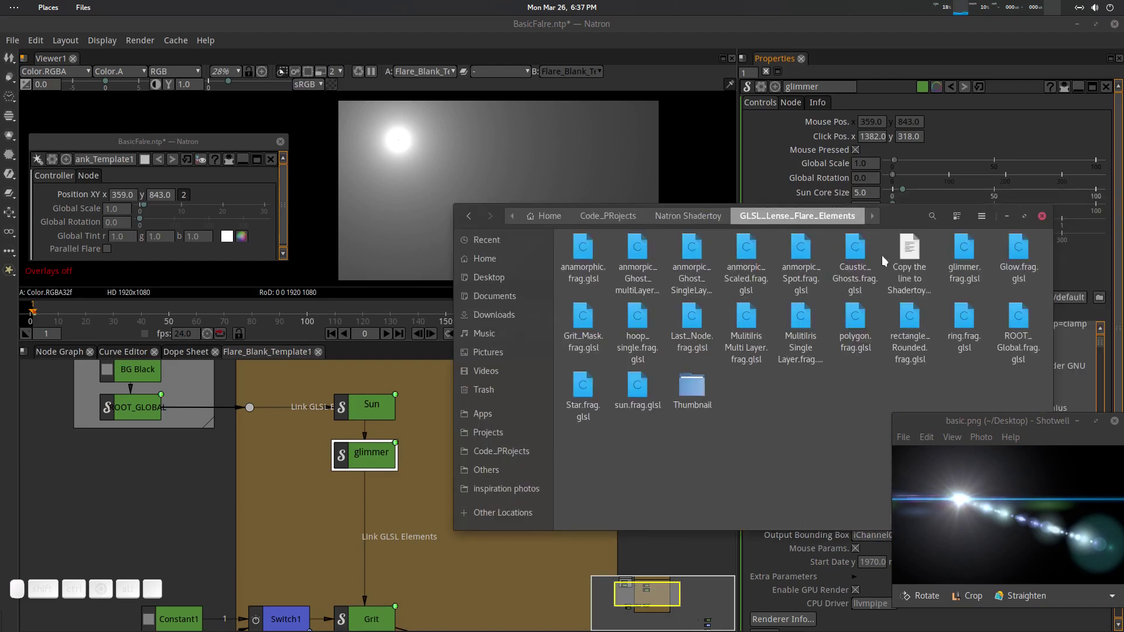
drag(911, 226, 757, 184)
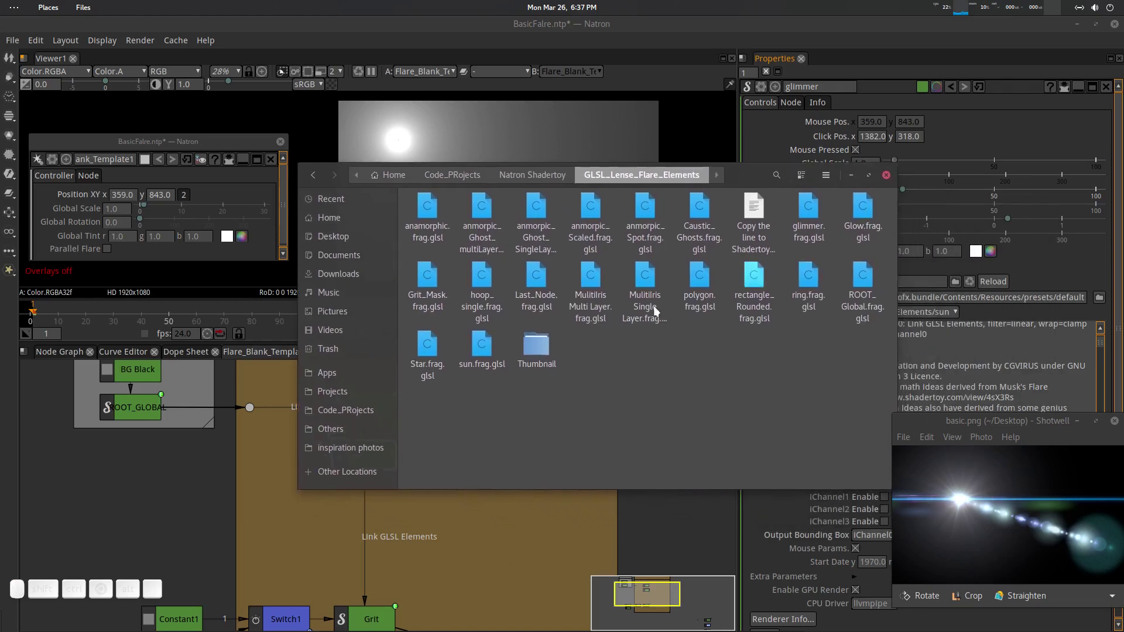
double_click(535, 351)
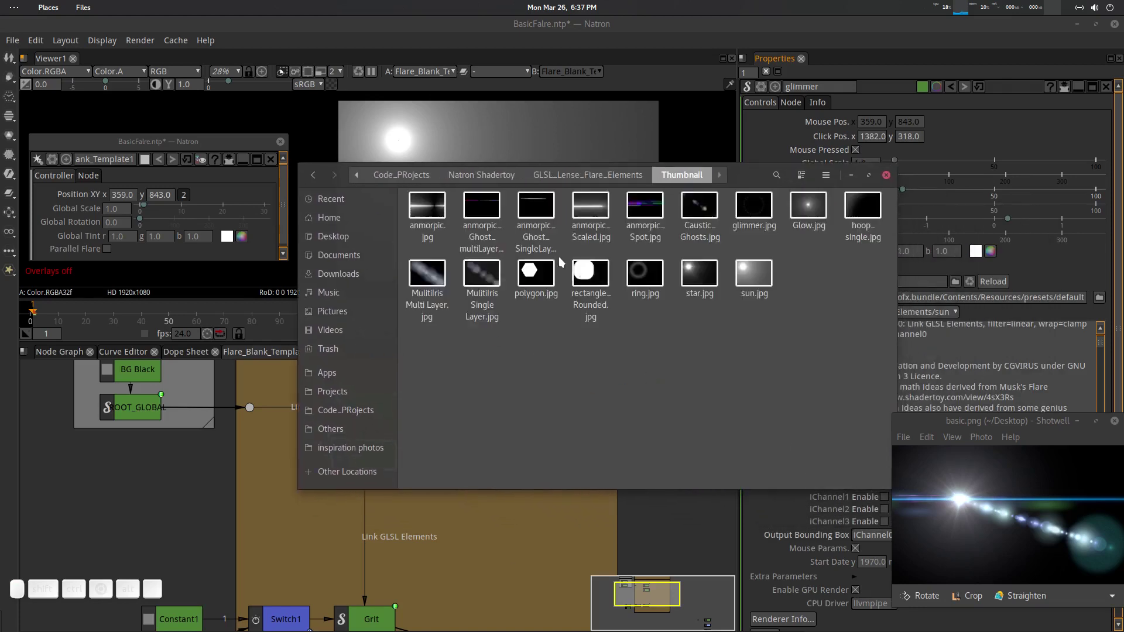
Step: View and compare the anamorphic element thumbnails, from anmorpic.jpg through anmorpic_Spot.jpg
double_click(430, 207)
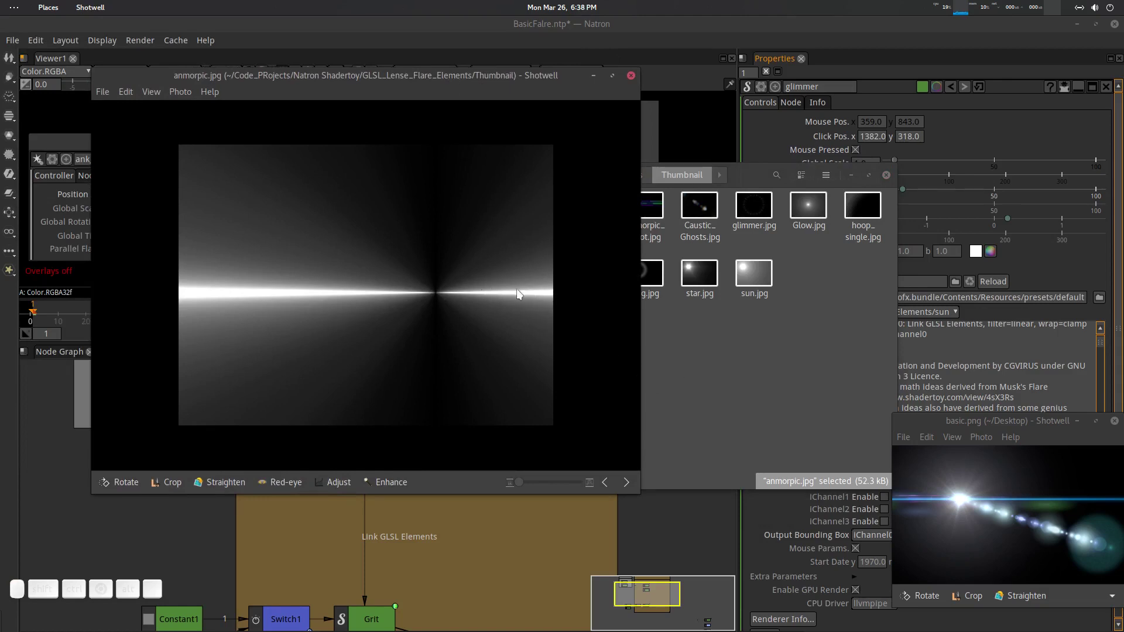
key(Right)
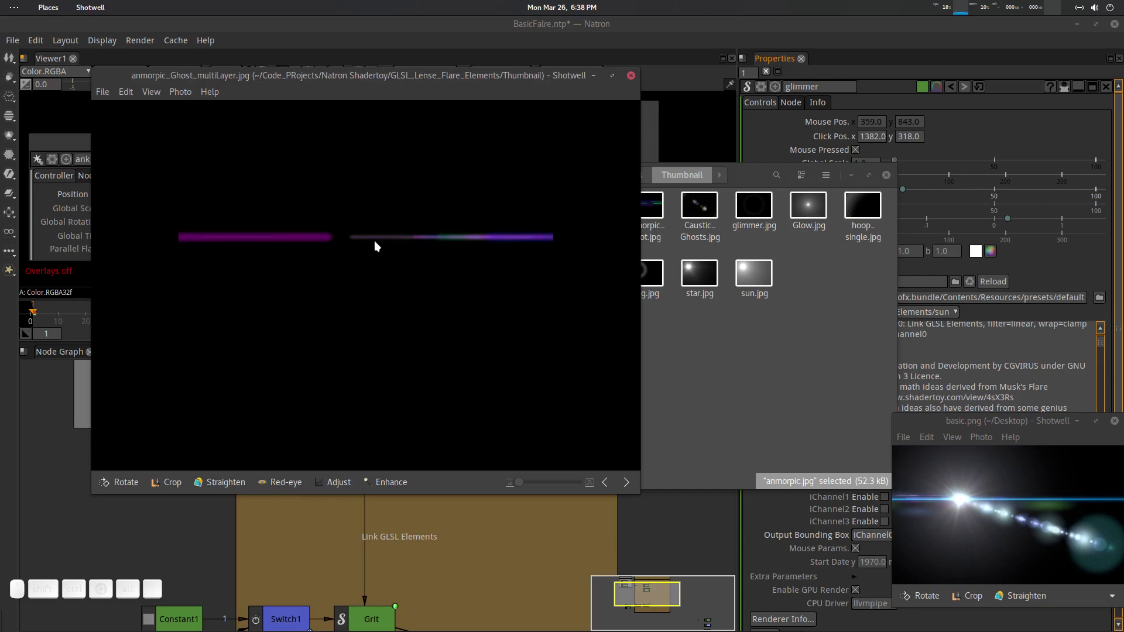
key(Right)
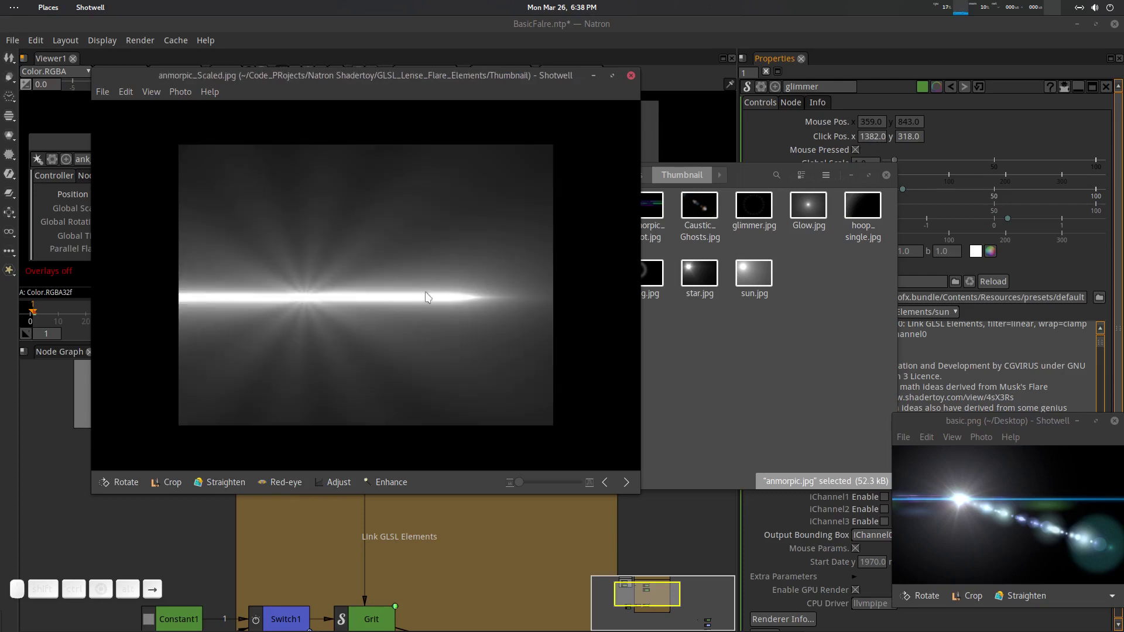
key(Right)
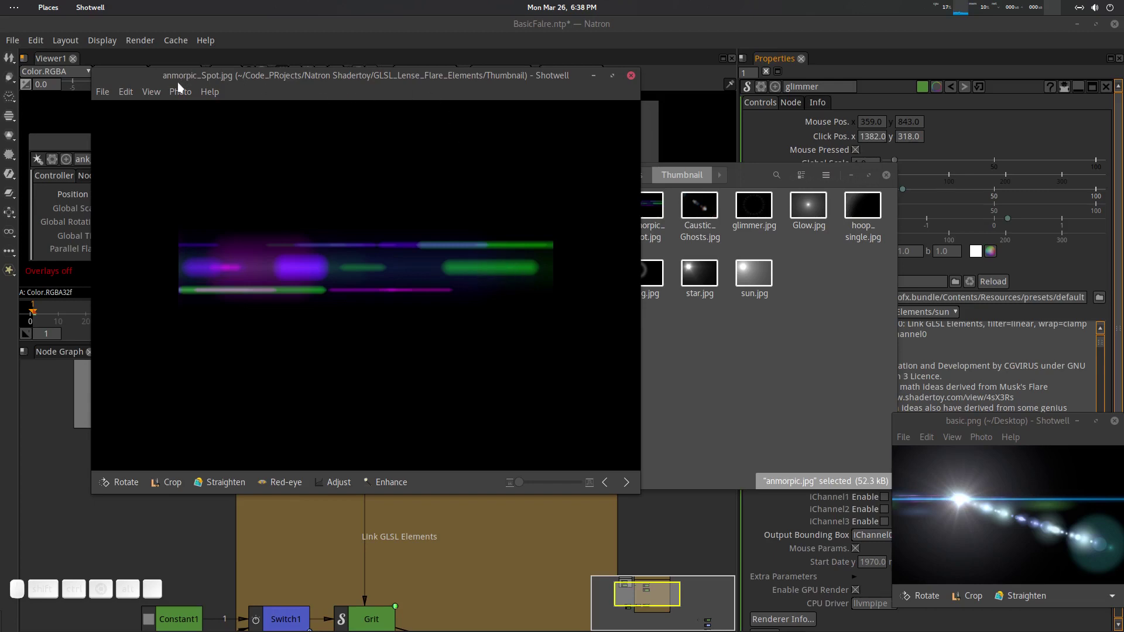
key(Left)
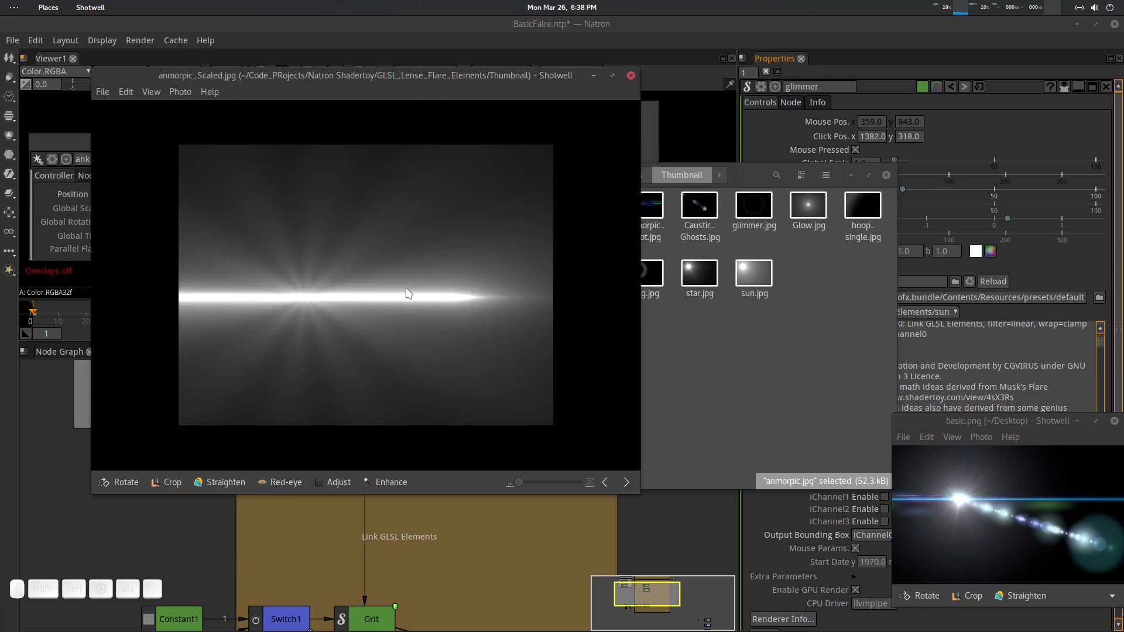
key(Left)
key(Left)
key(Right)
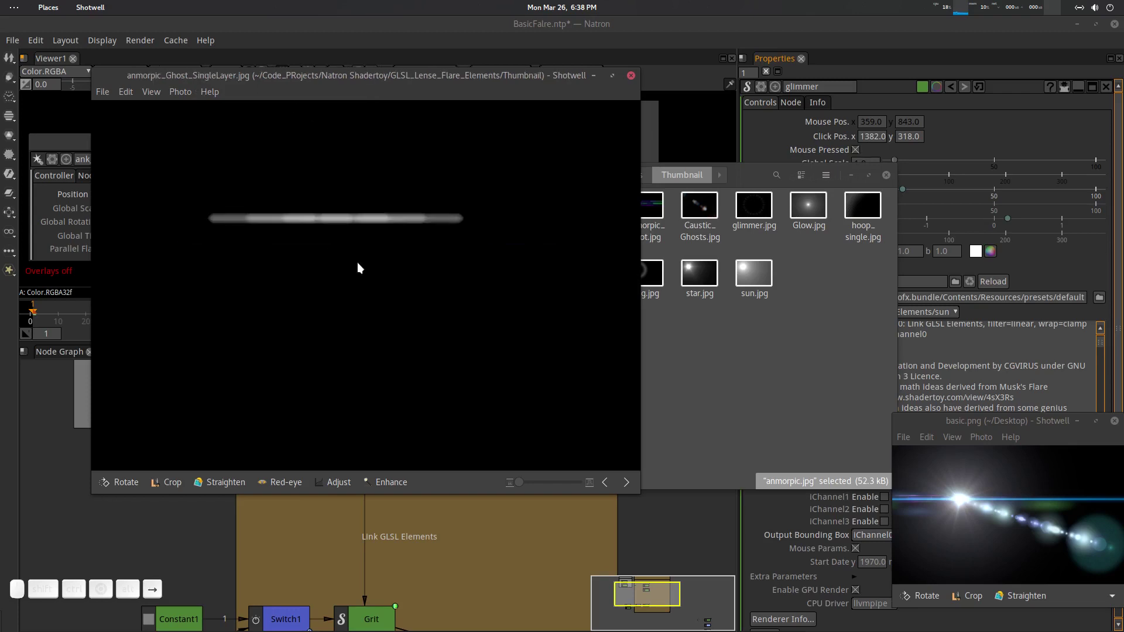
key(Left)
key(Right)
key(Left)
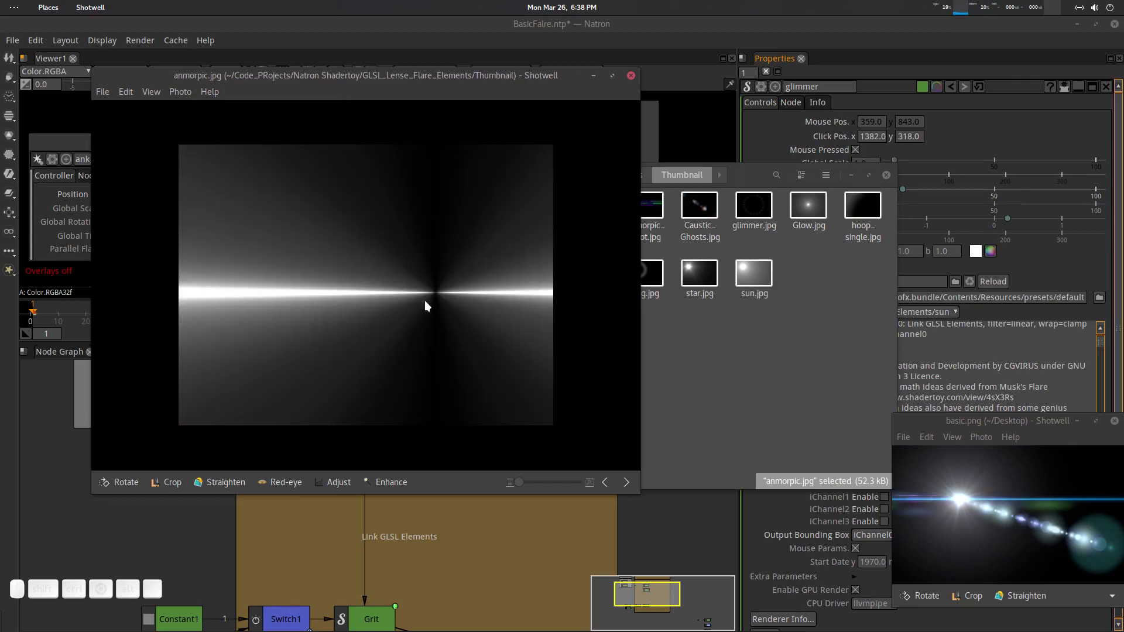
key(Right)
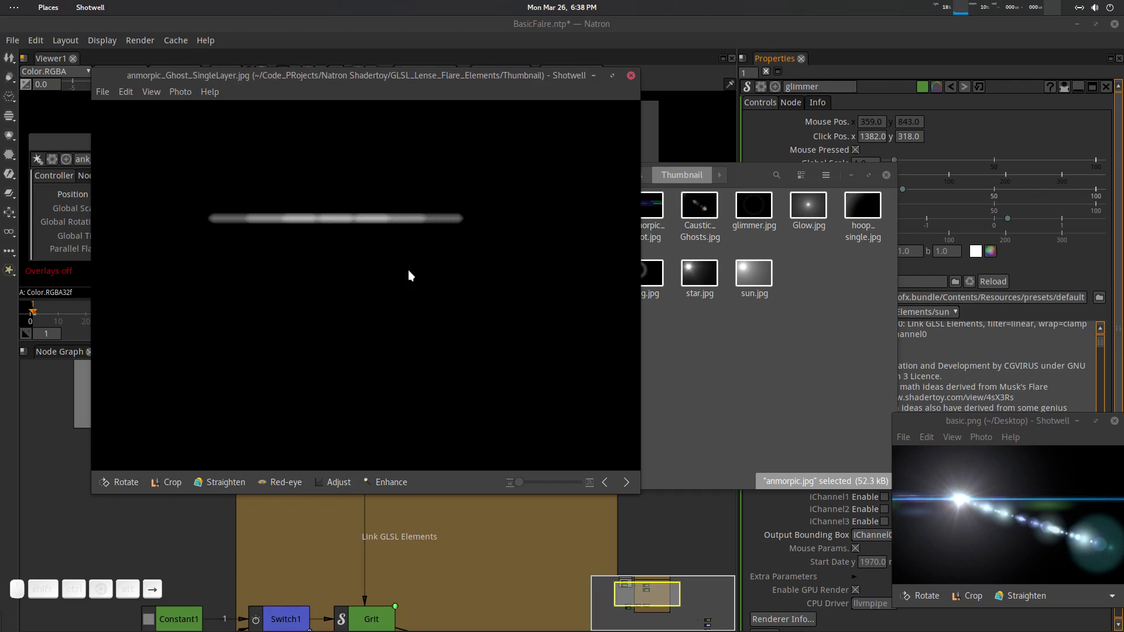
key(Right)
key(Right)
Step: View the remaining flare element thumbnails, from Caustic_Ghosts.jpg and glimmer.jpg through star.jpg and sun.jpg
key(Right)
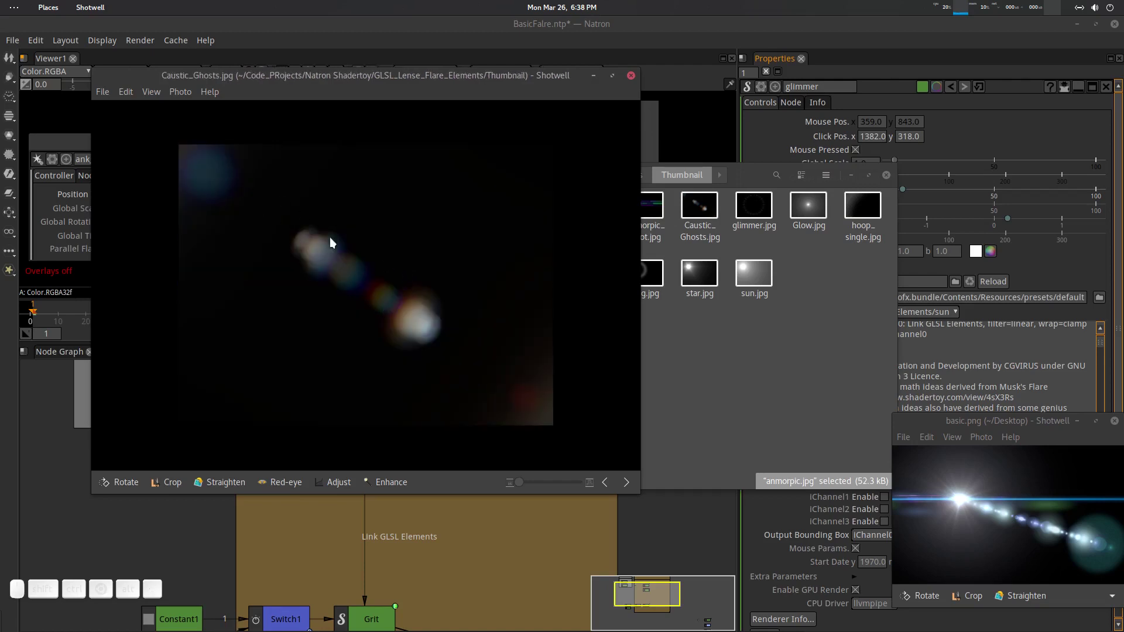
key(Right)
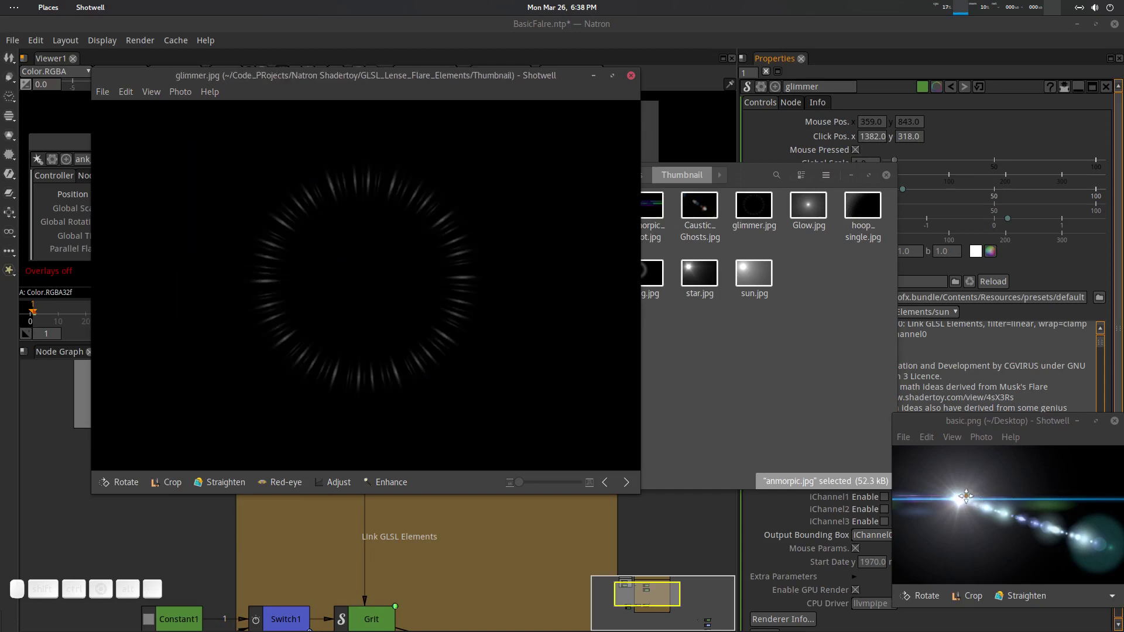
key(Right)
key(Right)
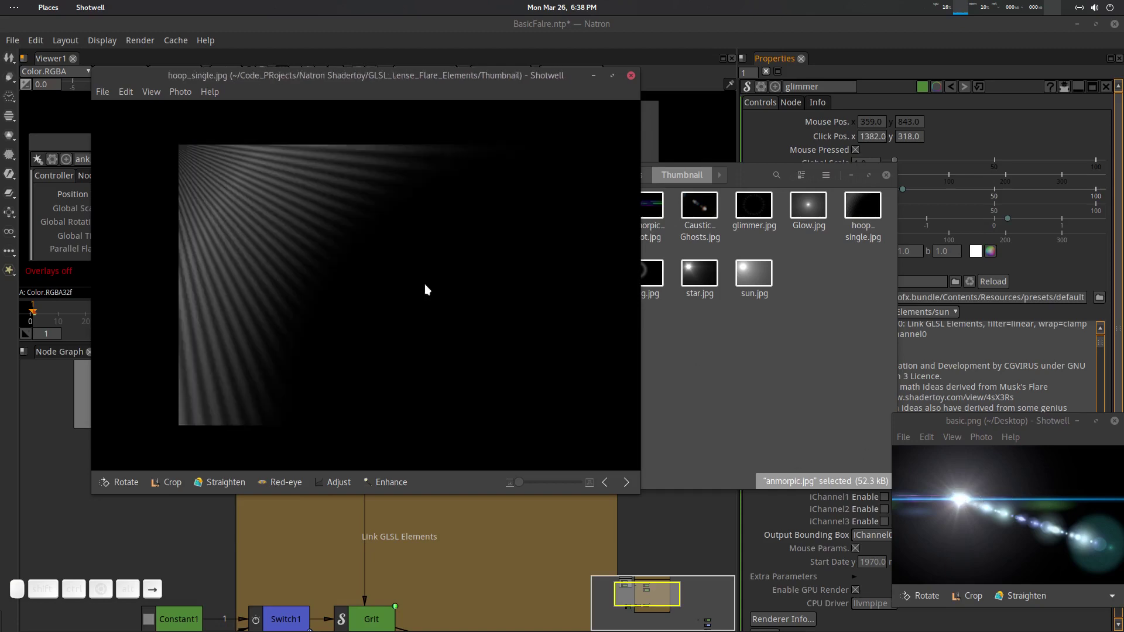
key(Right)
key(Right)
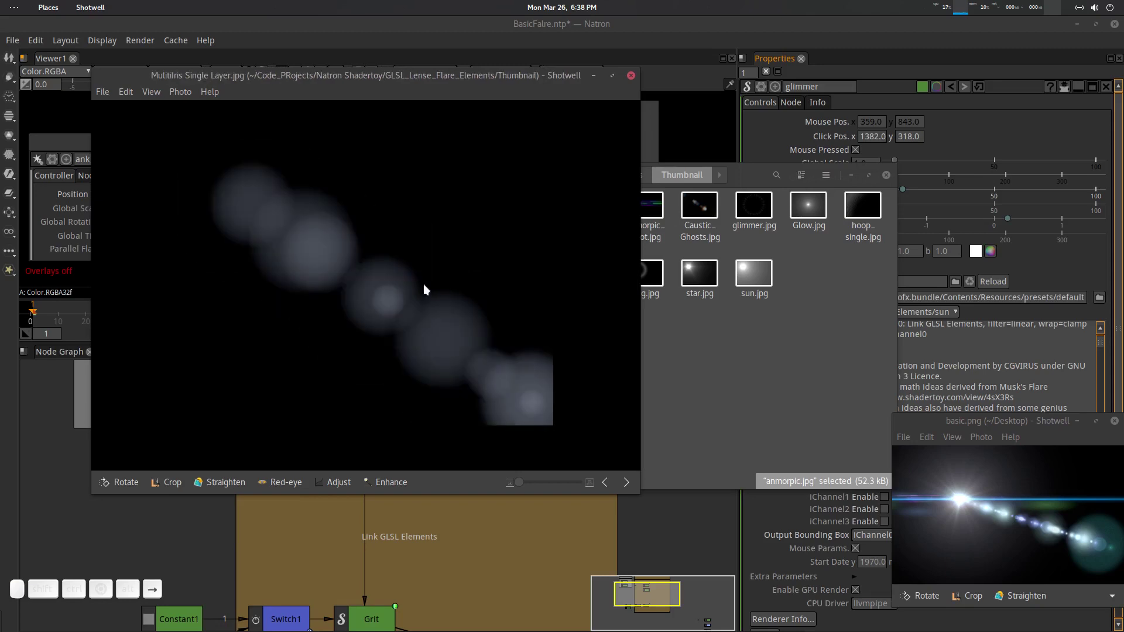
key(Right)
key(Right)
key(Right)
key(Right)
key(Left)
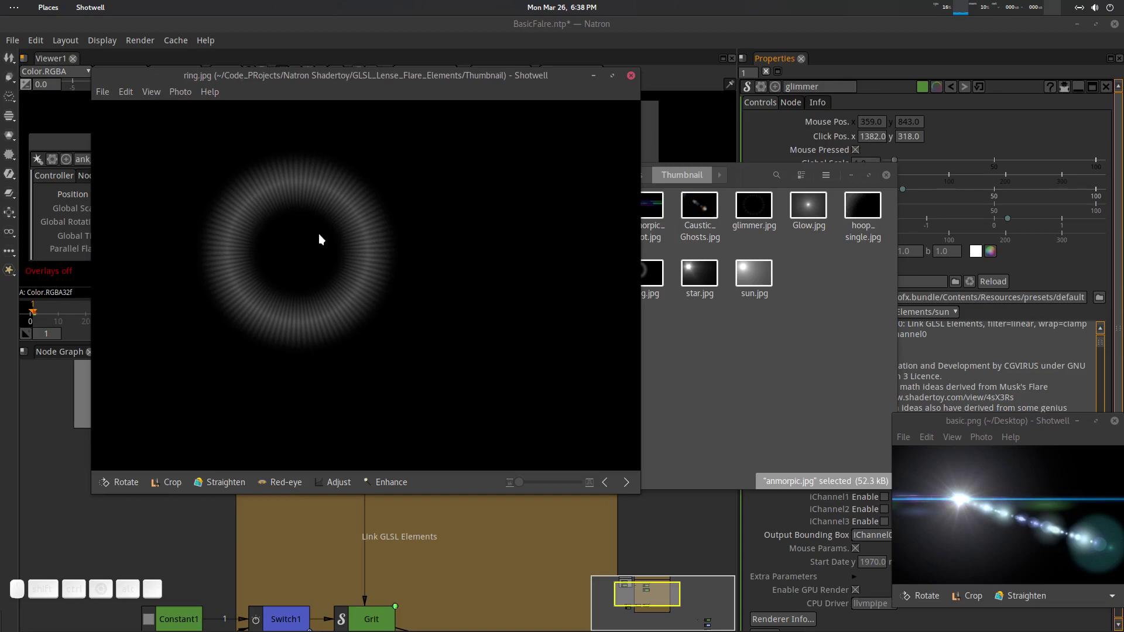
key(Right)
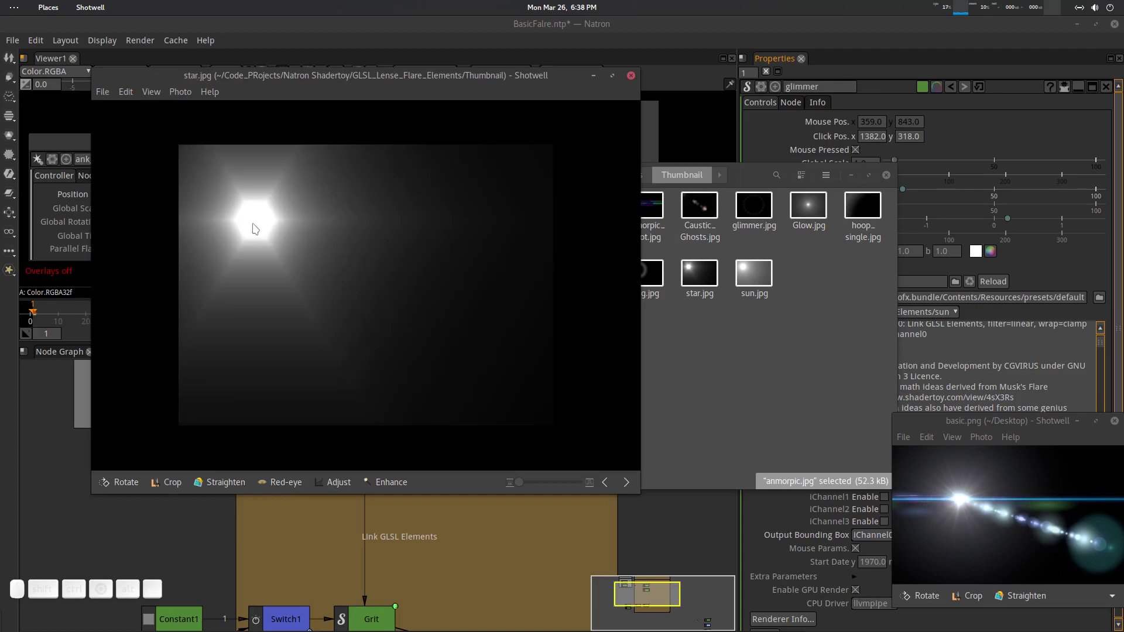
key(Right)
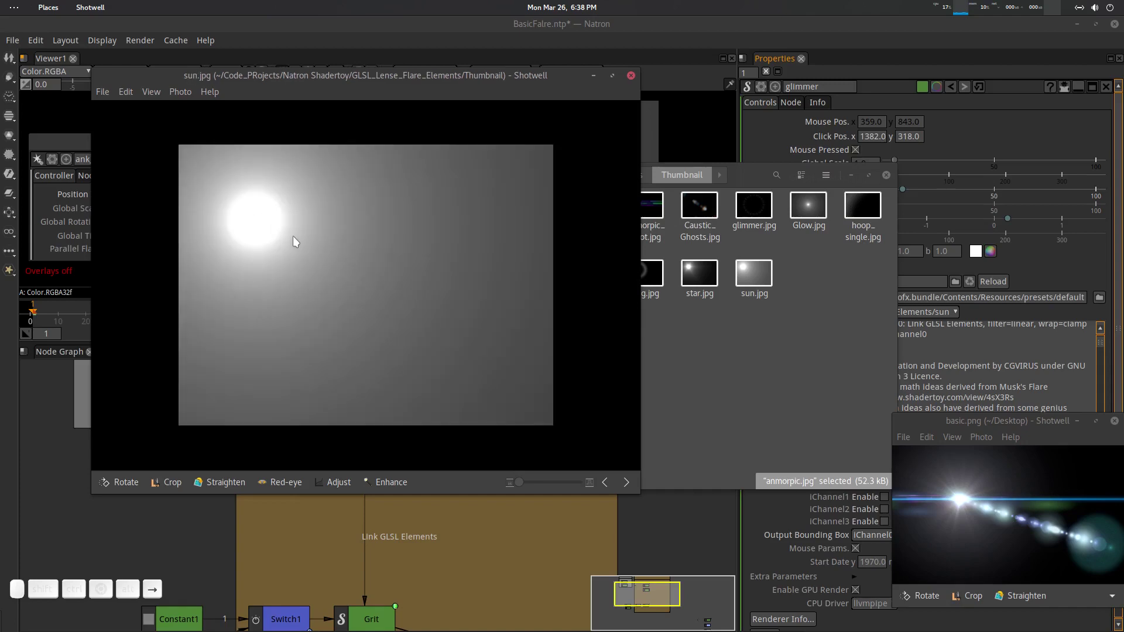
Step: Put away the thumbnail viewer and move the basic.png reference window slightly lower over the node properties
key(Left)
key(Right)
click(596, 75)
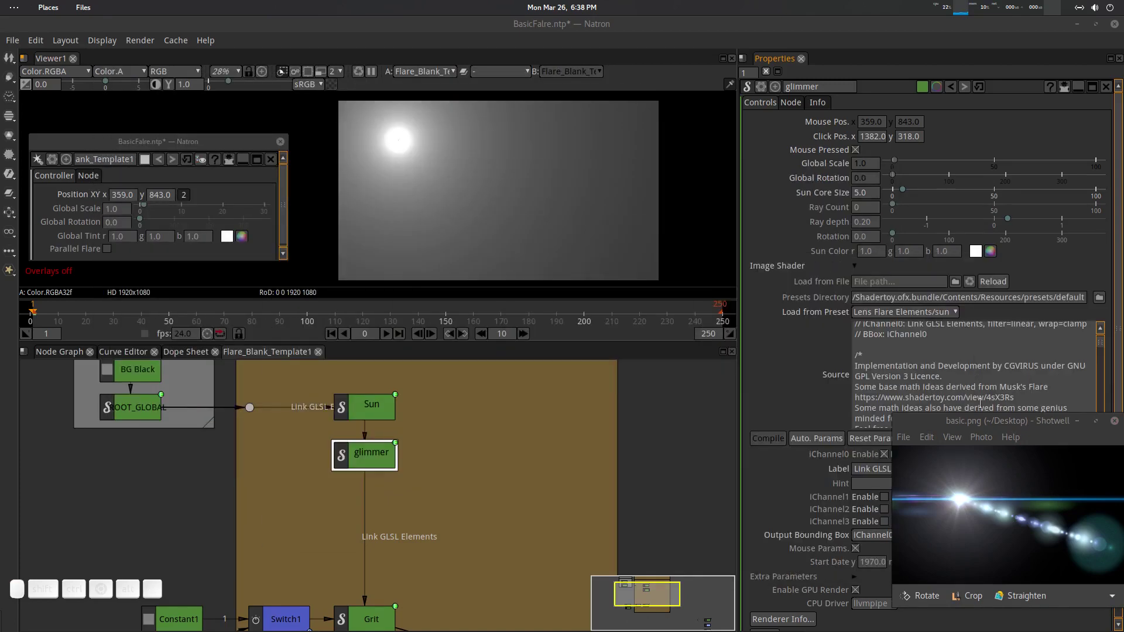
mouse_move(1000, 421)
mouse_down()
mouse_move(1002, 449)
mouse_move(1001, 428)
mouse_up()
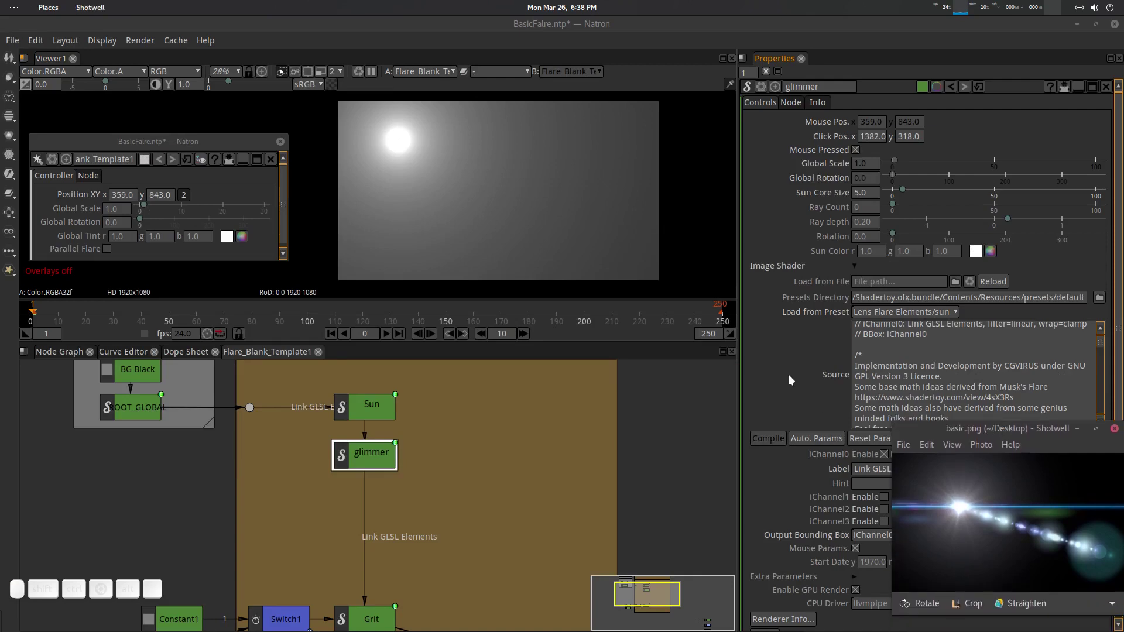
Step: Load the Lens Flare Elements/Star preset into the glimmer node's Image Shader
scroll(787, 366, down, 3)
click(933, 248)
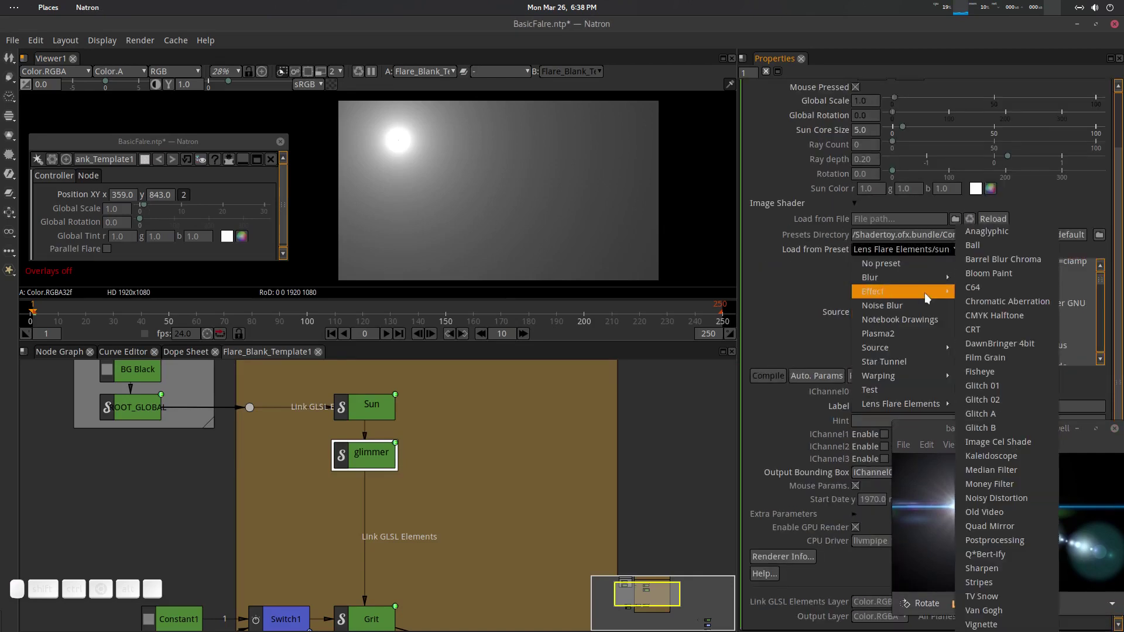
mouse_move(913, 404)
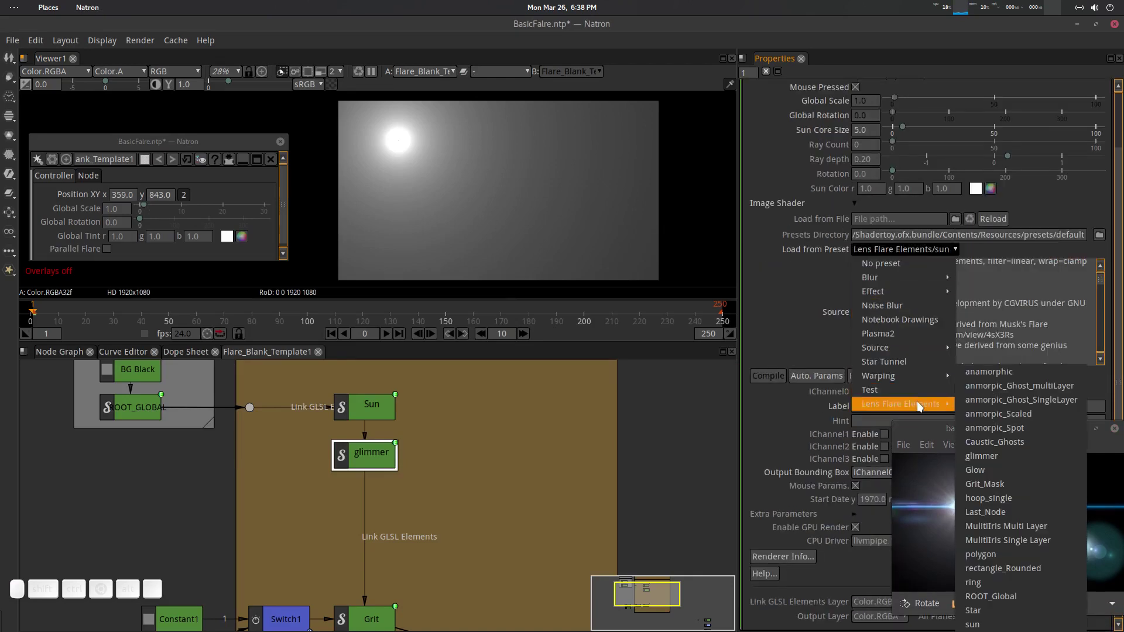
click(1013, 611)
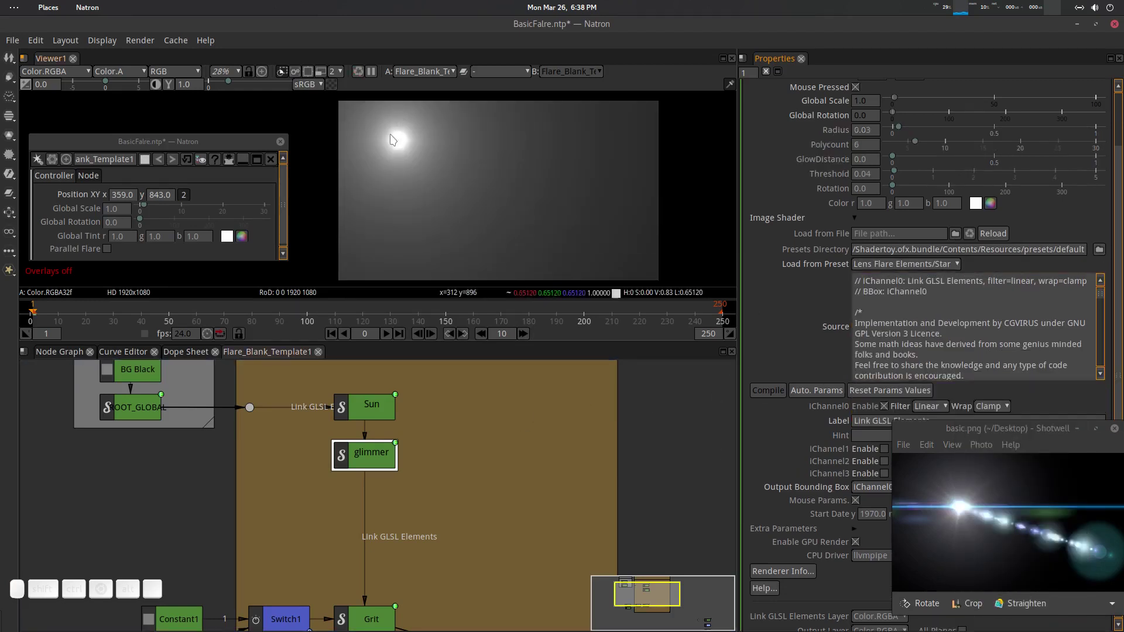
scroll(819, 277, up, 3)
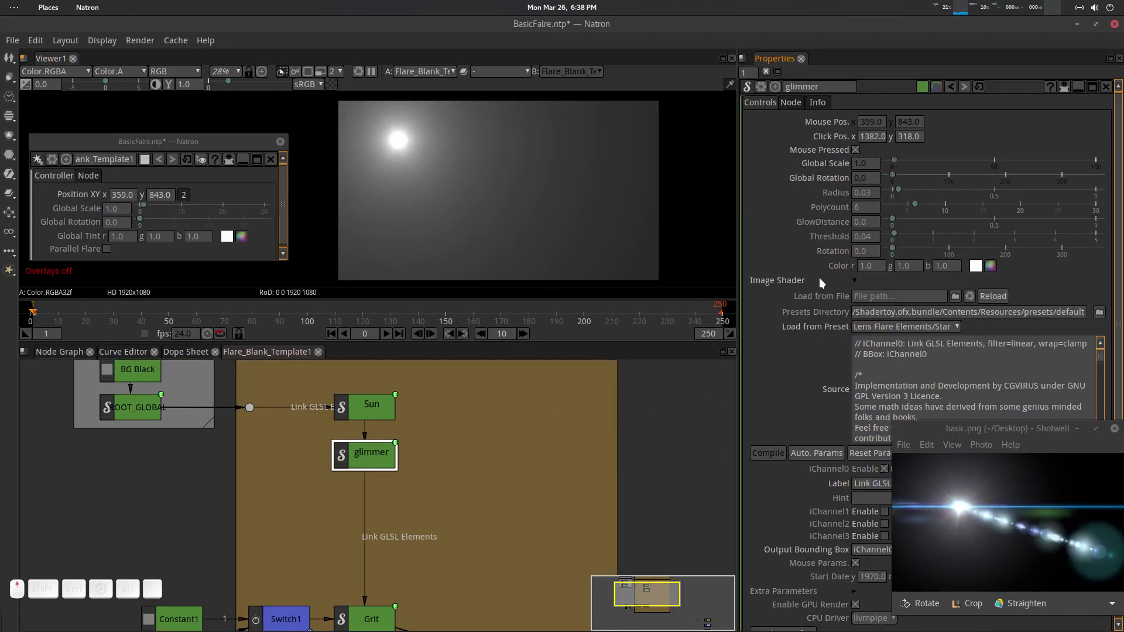
Step: Adjust the glimmer node's star shape to Radius 0.143, Polycount 7, GlowDistance 0.137 and Threshold 1.38
drag(982, 428, 984, 441)
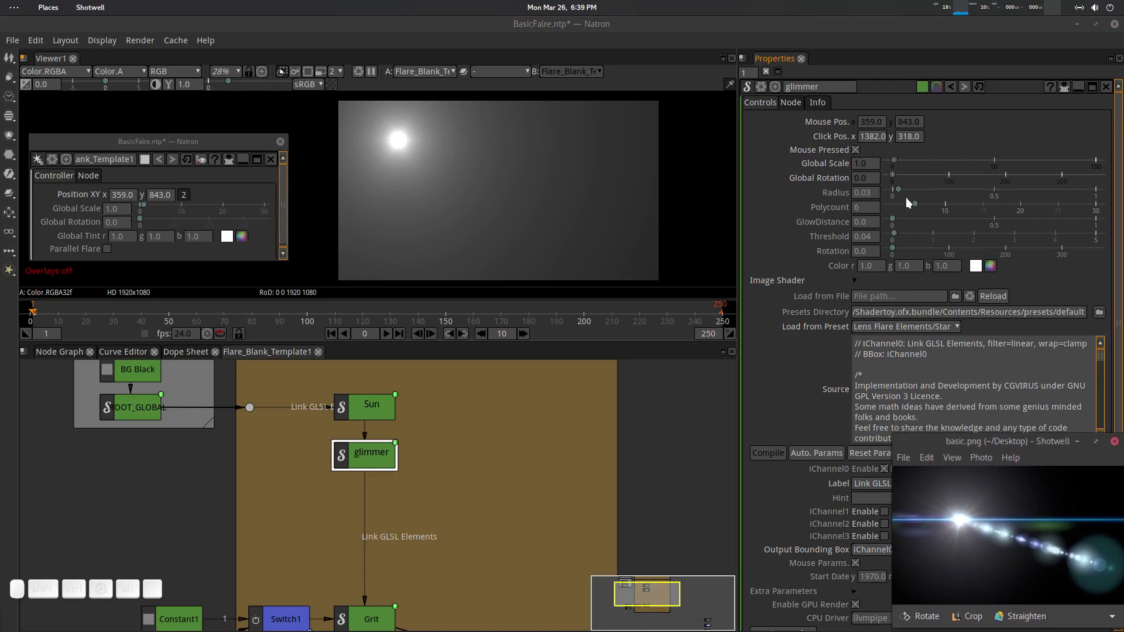
mouse_move(898, 189)
mouse_down()
mouse_move(929, 187)
mouse_move(908, 190)
mouse_up()
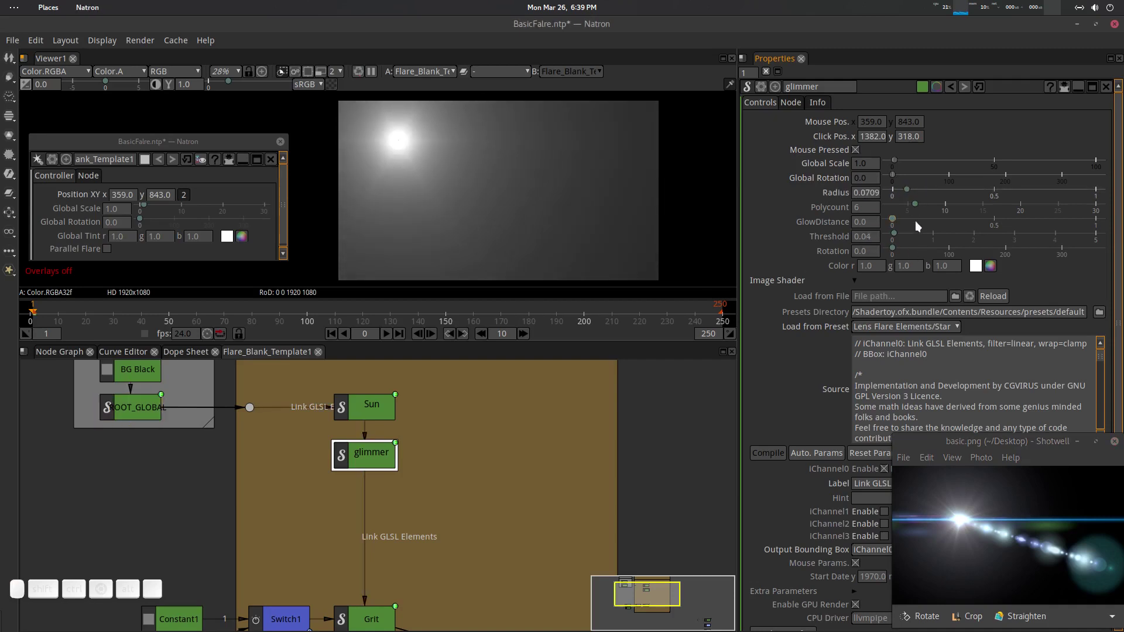
drag(914, 204, 947, 230)
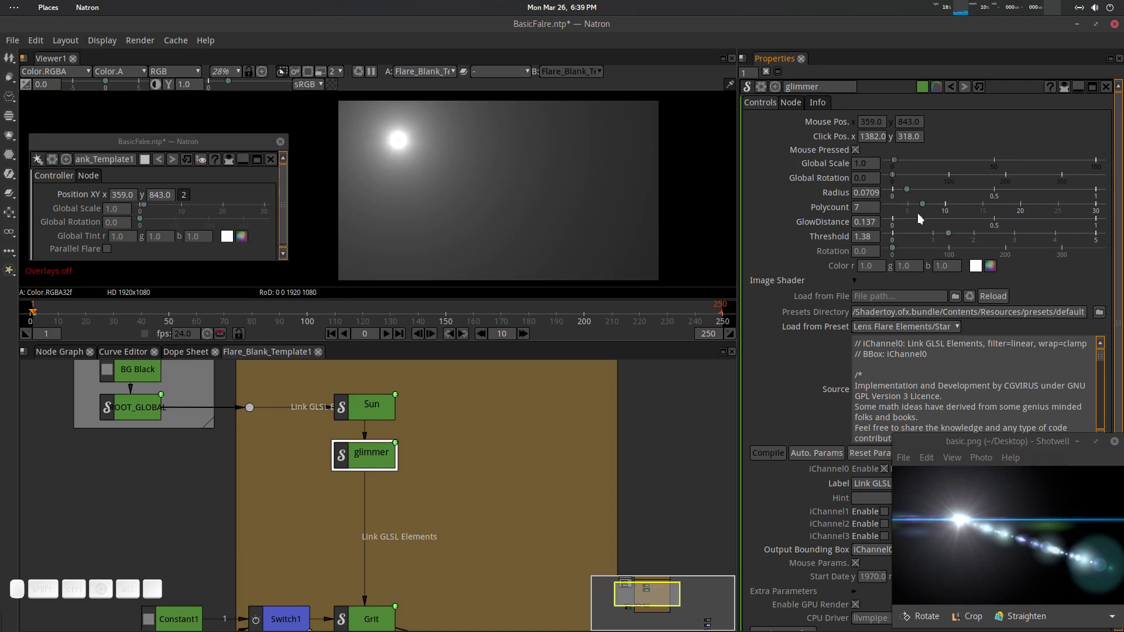
mouse_move(912, 189)
mouse_down()
mouse_move(932, 192)
mouse_move(920, 197)
mouse_up()
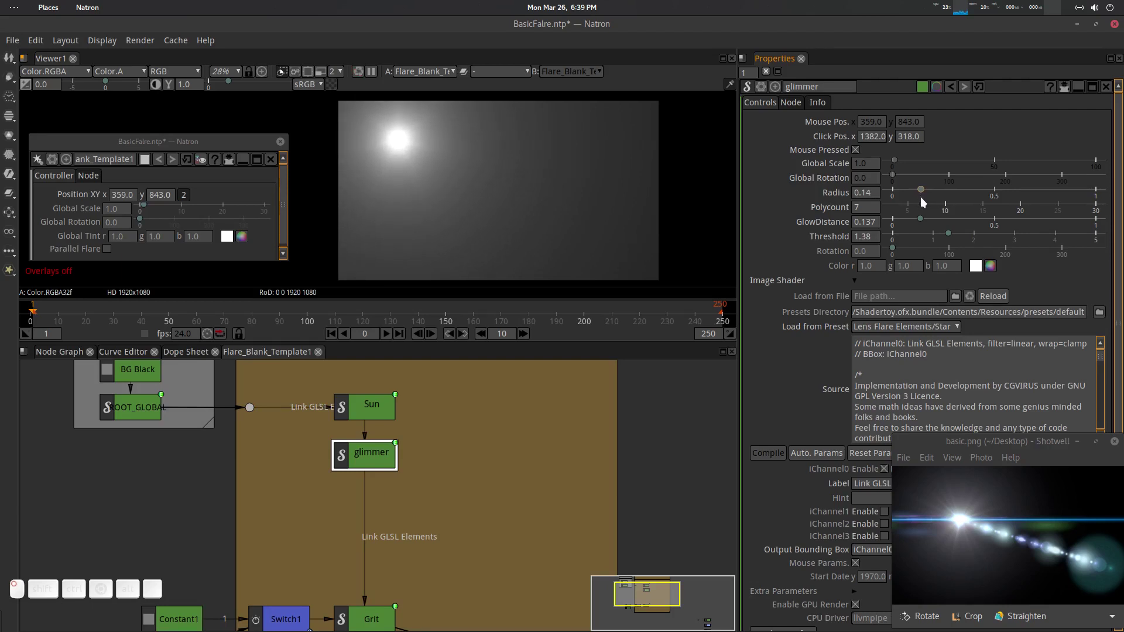
Step: Space the glimmer node away from Sun, and set the Sun node's Ray Count to 9 and Ray depth to 0.137
mouse_move(404, 449)
mouse_down()
mouse_move(439, 450)
mouse_move(440, 434)
mouse_move(404, 447)
mouse_up()
drag(436, 386, 447, 416)
click(421, 400)
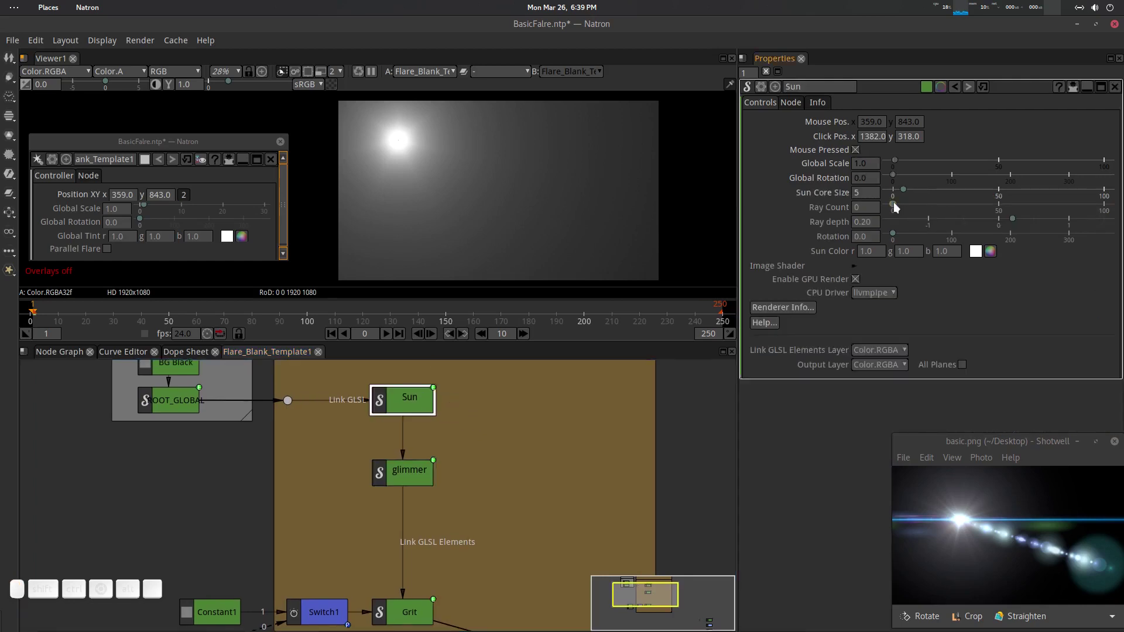
drag(893, 202, 904, 201)
drag(911, 202, 911, 227)
drag(1010, 218, 1008, 219)
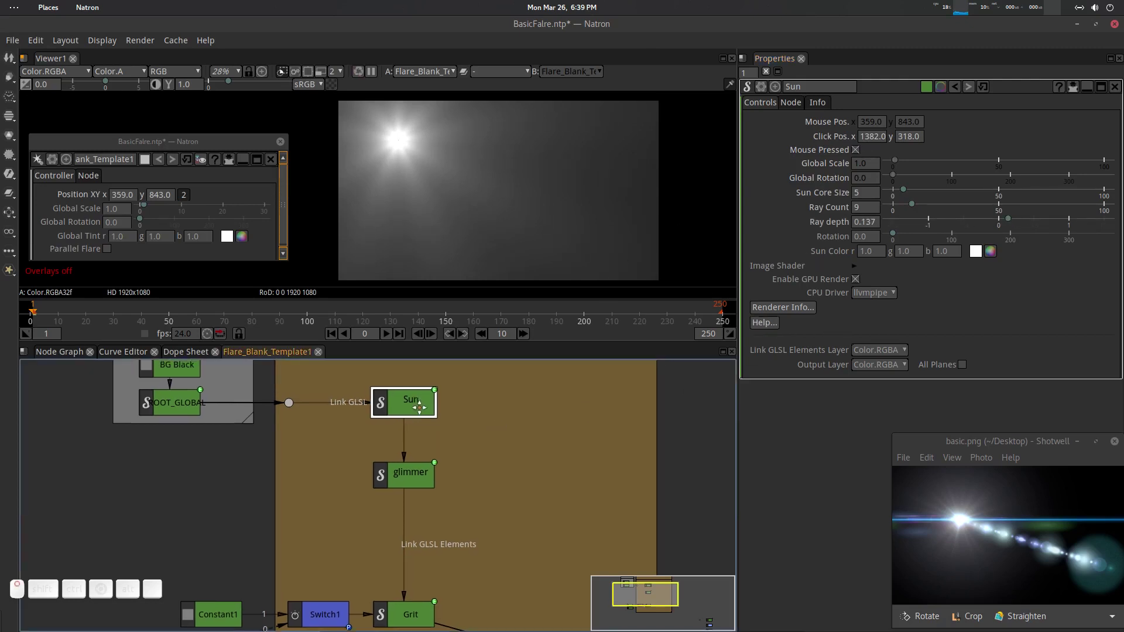
Step: Rename the glimmer node as star
click(412, 477)
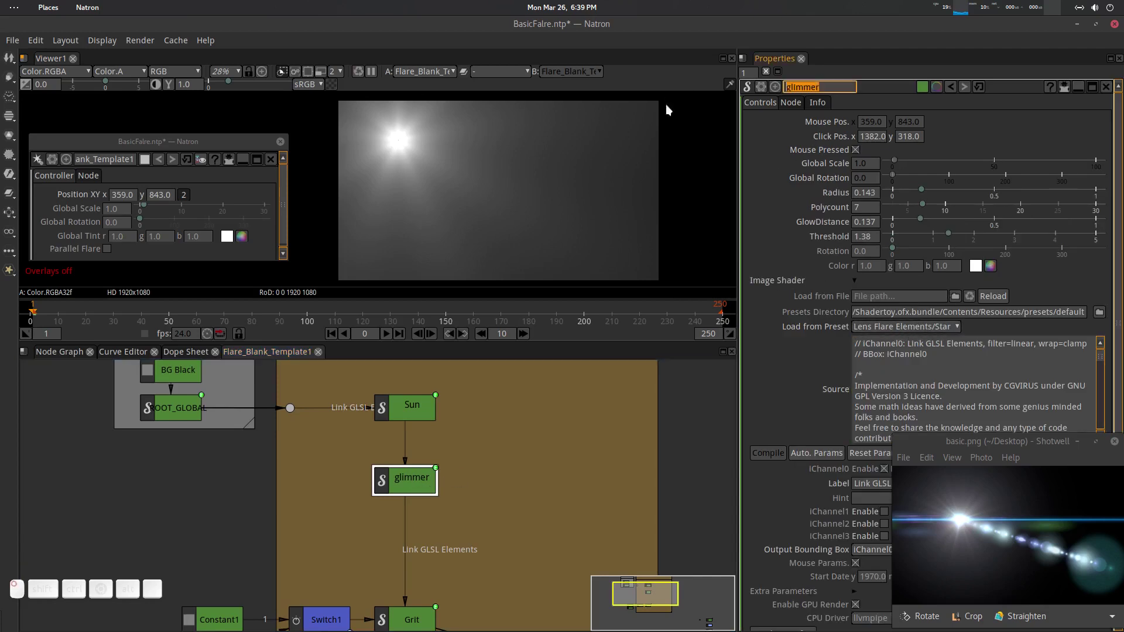
text(star)
key(Return)
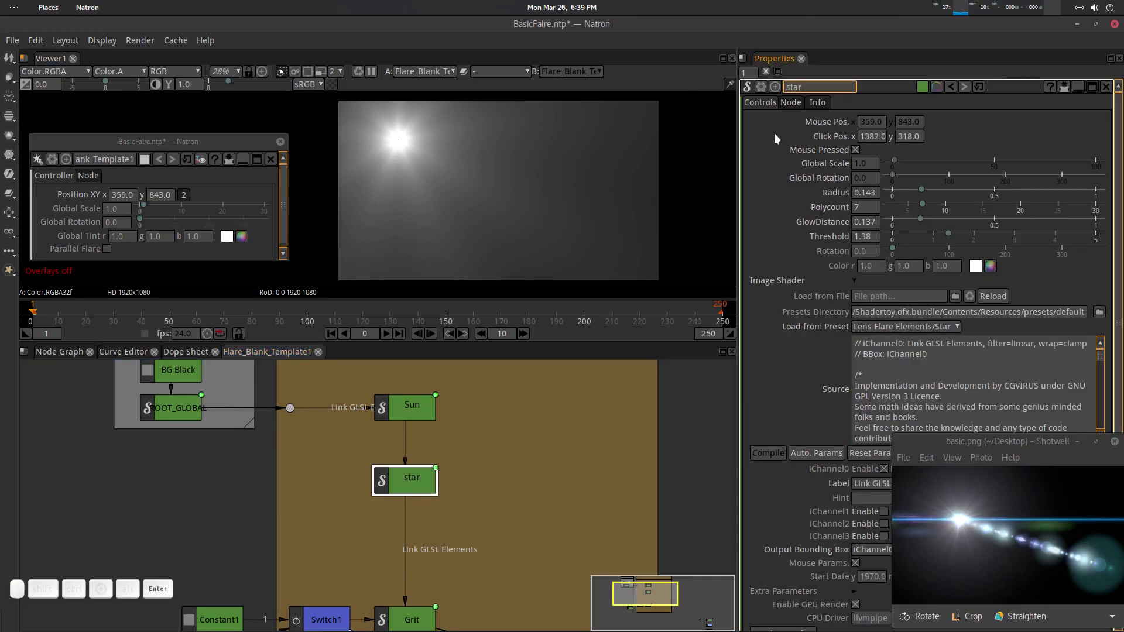
click(922, 326)
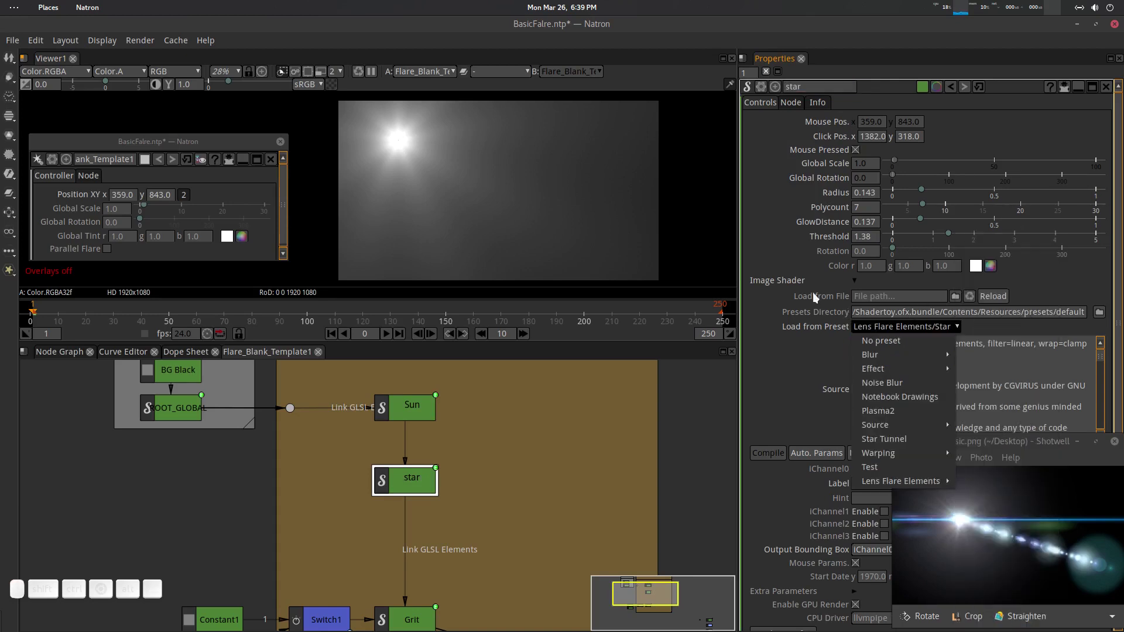
click(753, 215)
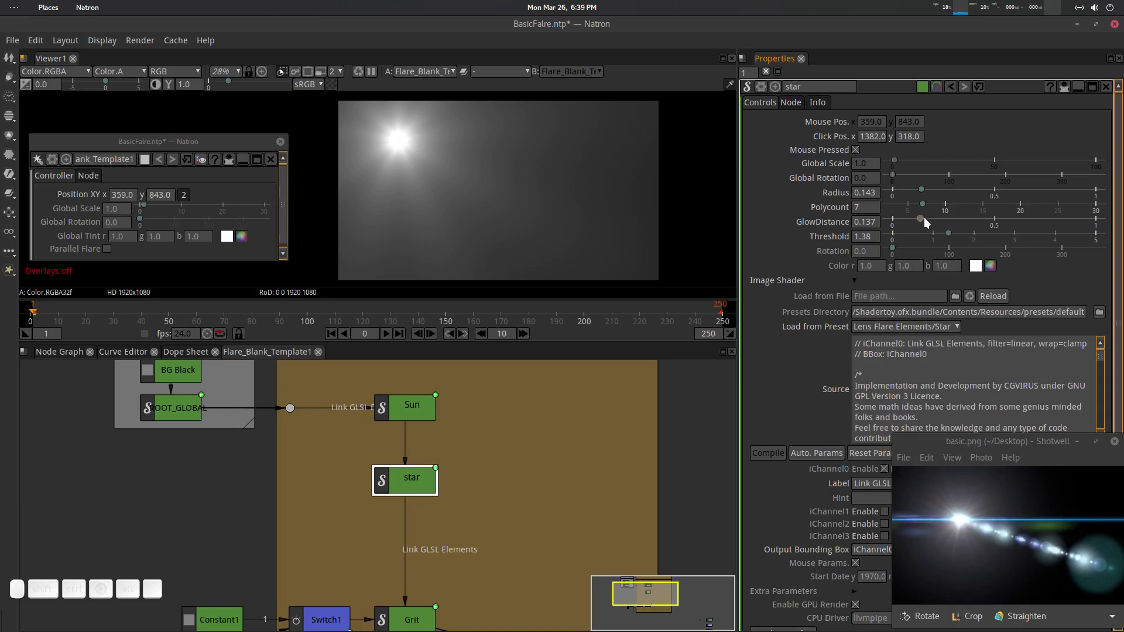
Step: Refine the star node with GlowDistance 0.336, Rotation 31, Polycount 10 and Radius 0.129
drag(922, 218, 959, 229)
drag(892, 247, 909, 248)
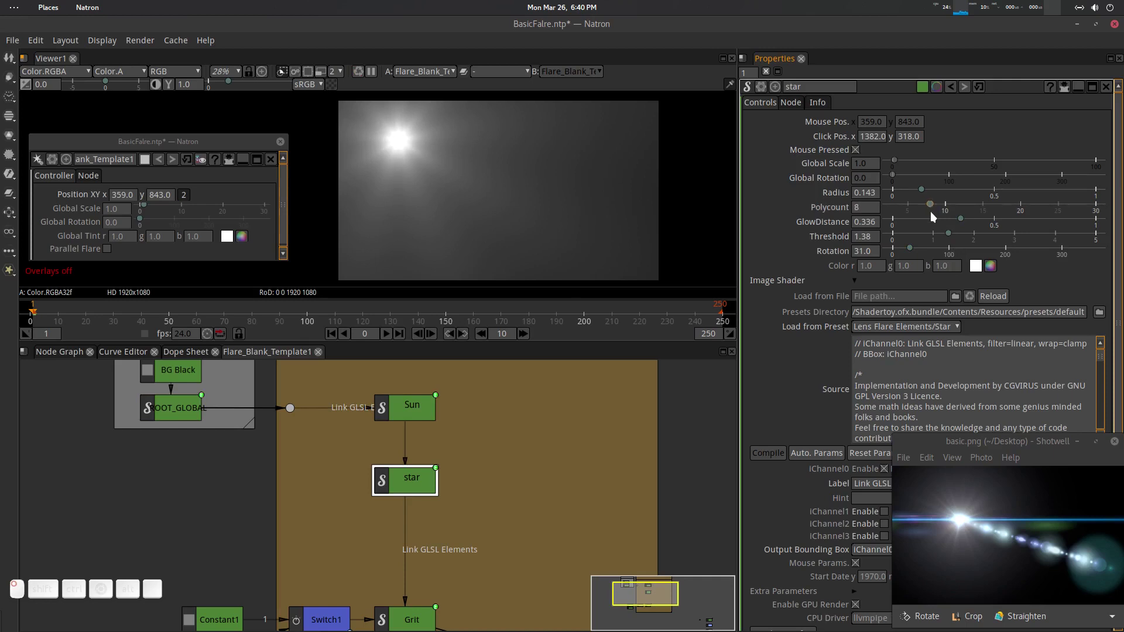
drag(931, 206, 917, 188)
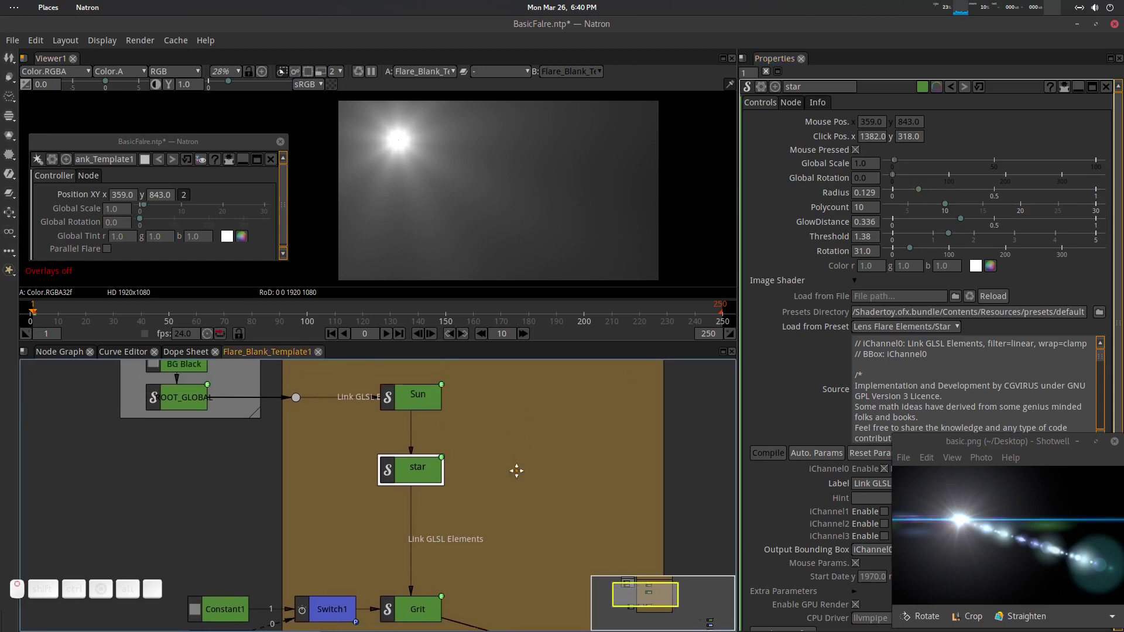
Step: Move the star node up beneath Sun and insert a copy of the Sun node between star and Grit
drag(427, 469, 478, 426)
click(417, 408)
click(488, 462)
key(ctrl)
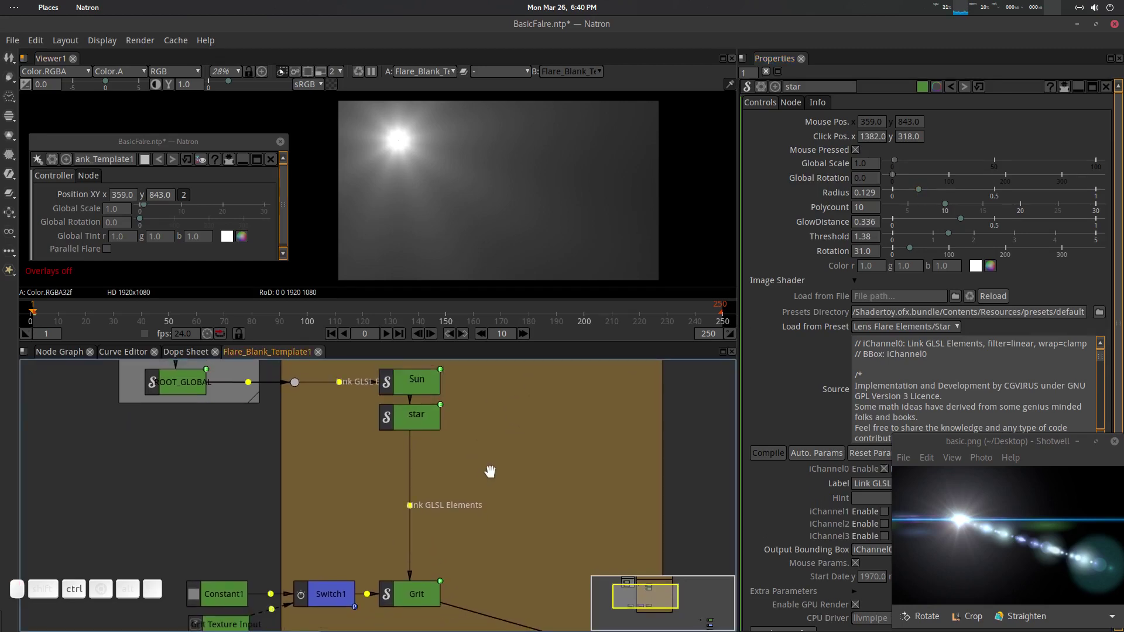
key(ctrl+v)
drag(522, 486, 417, 460)
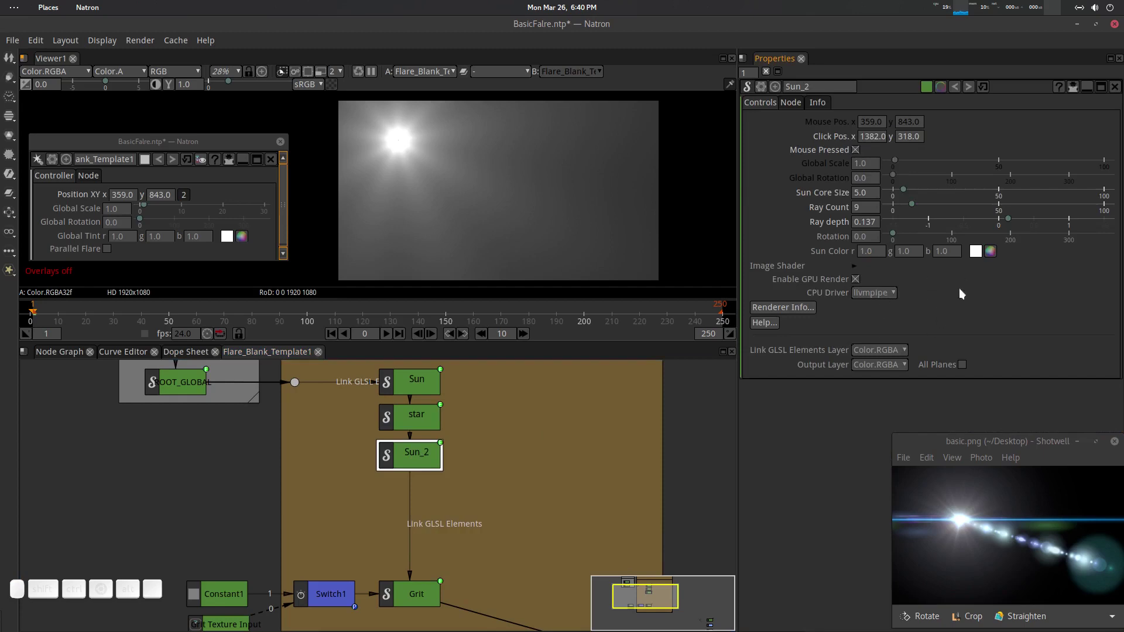
Step: Load the Lens Flare Elements/ring preset into the copied Sun node's Image Shader
click(854, 265)
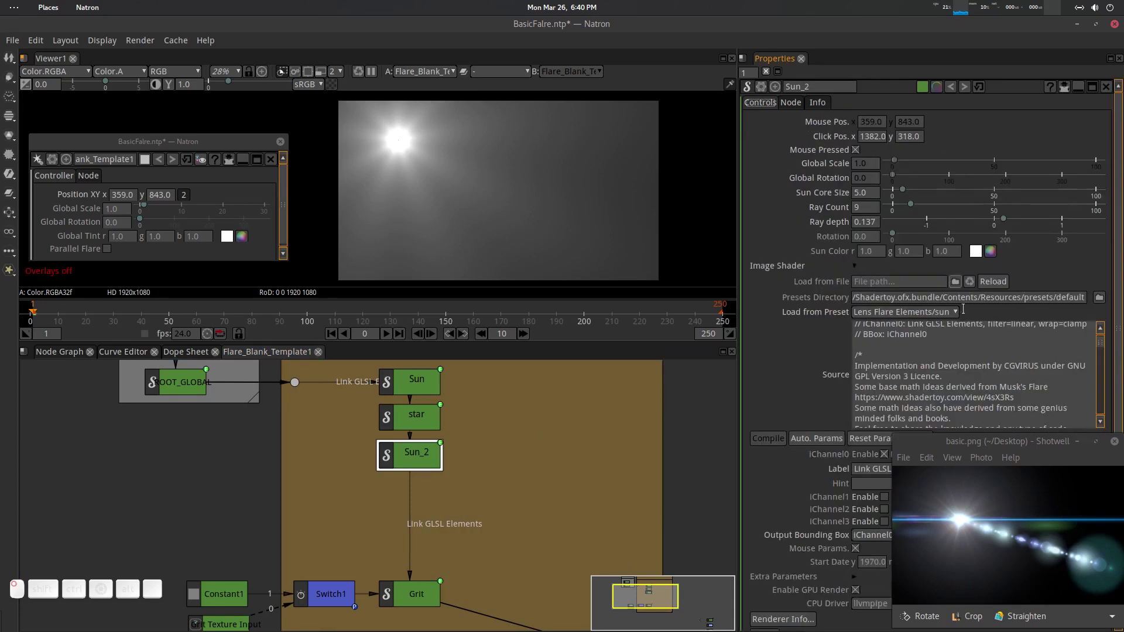
click(899, 311)
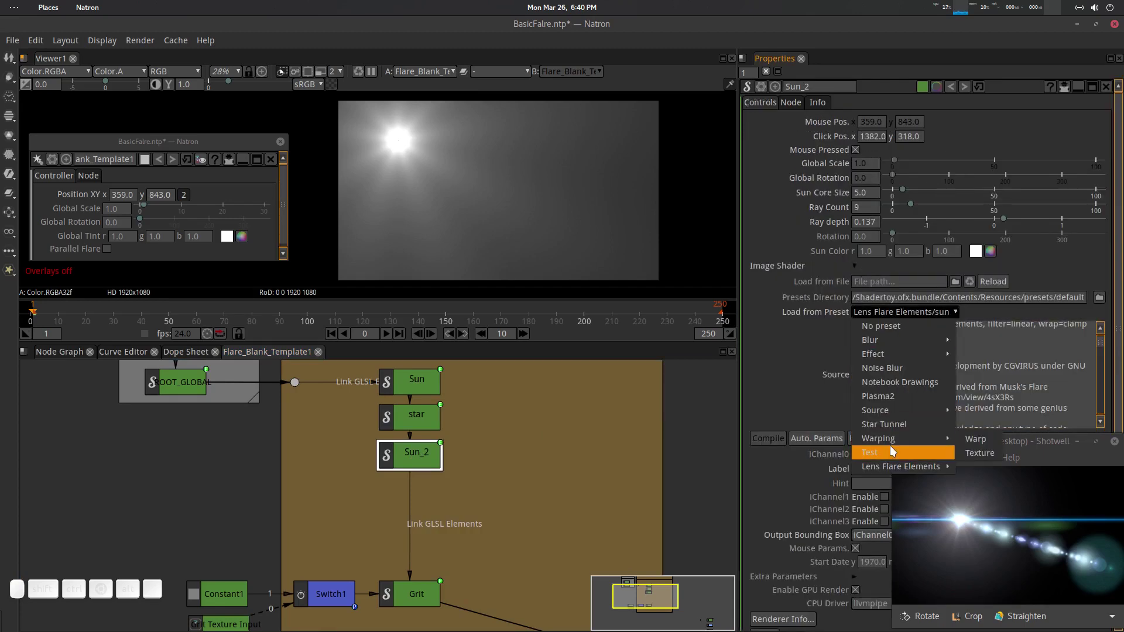
mouse_move(895, 408)
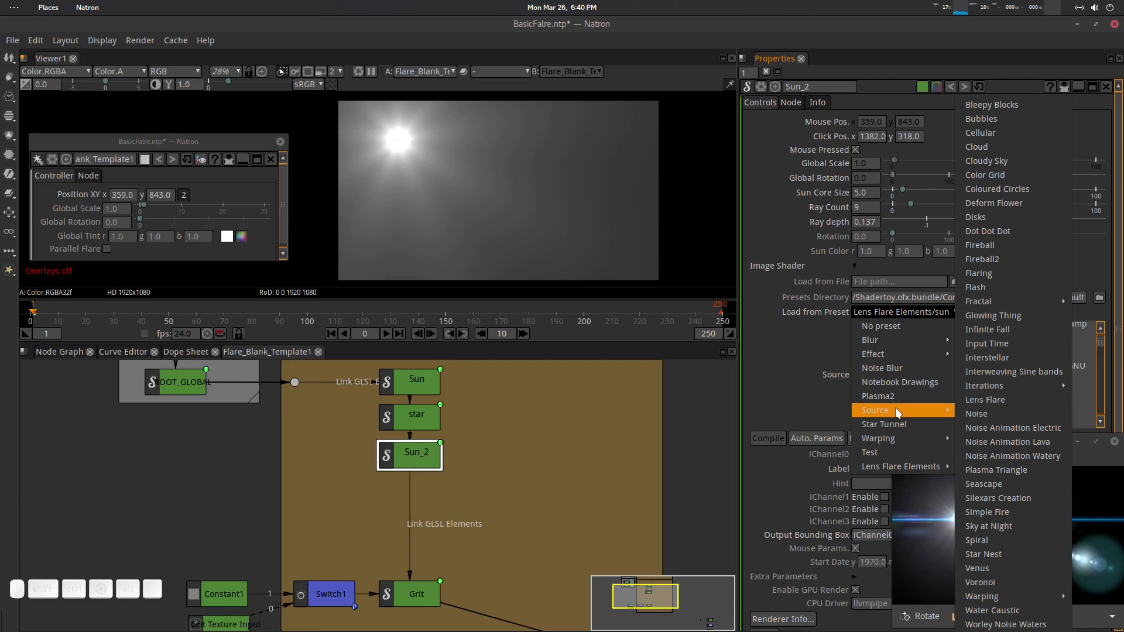
mouse_move(898, 466)
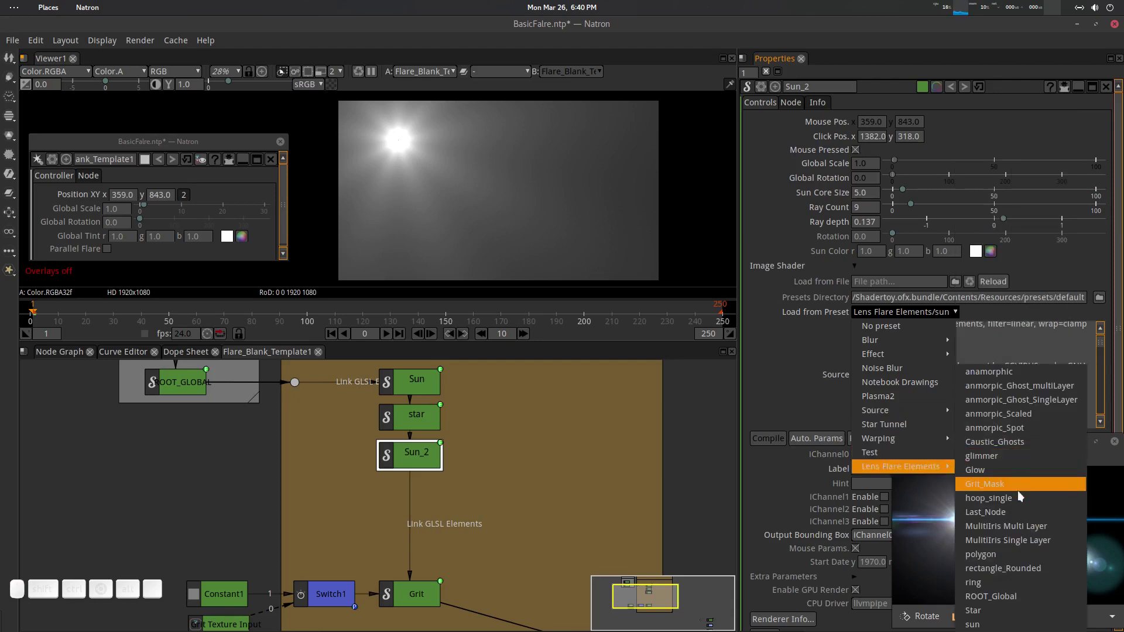
click(1000, 583)
Step: Shape the ring element with Radius 0.13, Thickness 0.261, Softness 0.452 and Ray depth 0.579
scroll(424, 136, up, 5)
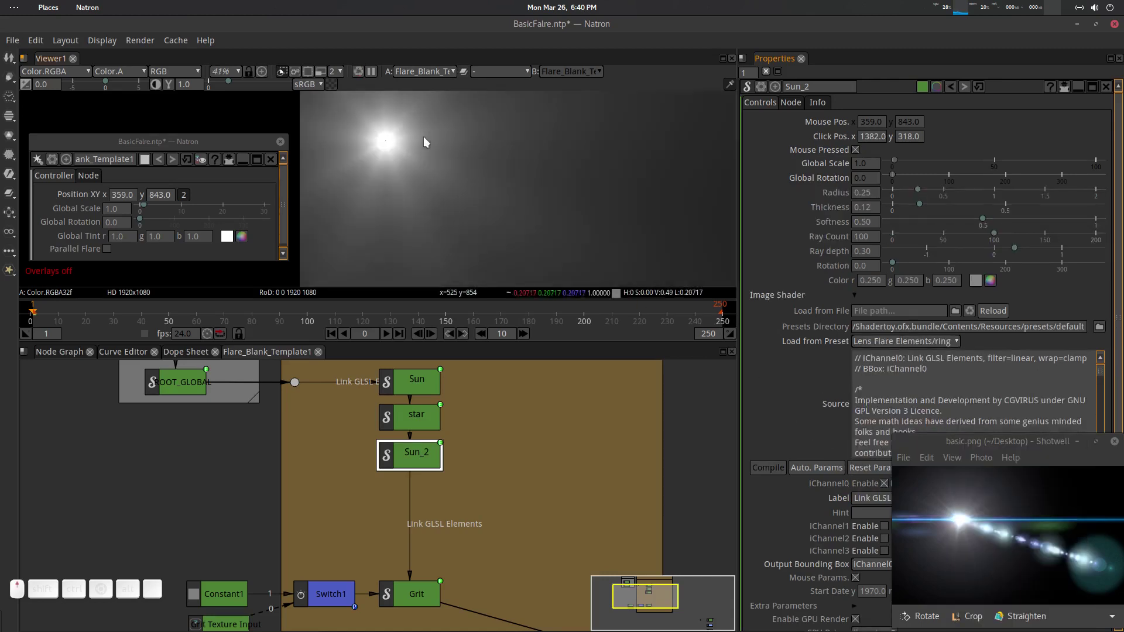
scroll(480, 176, up, 3)
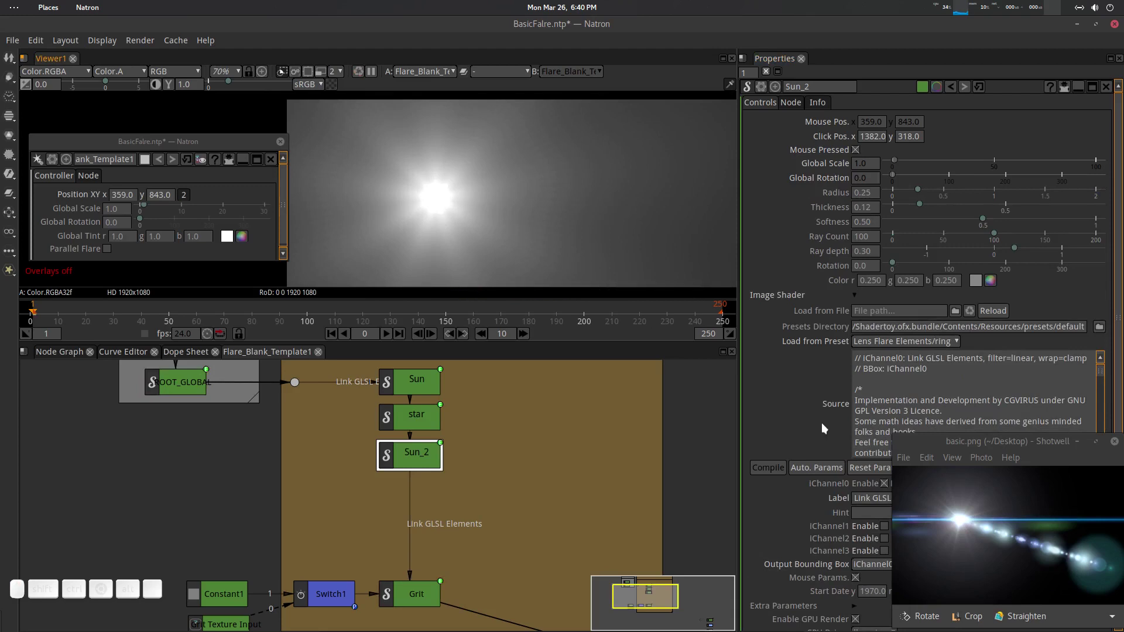
scroll(521, 149, down, 2)
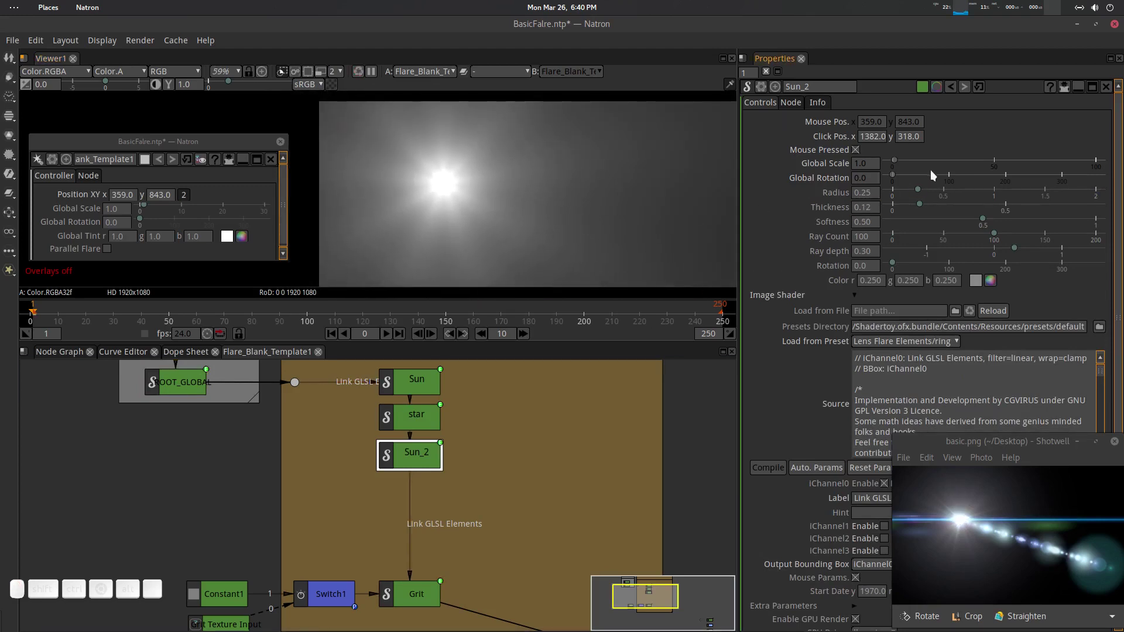
drag(920, 188, 951, 205)
scroll(527, 179, down, 4)
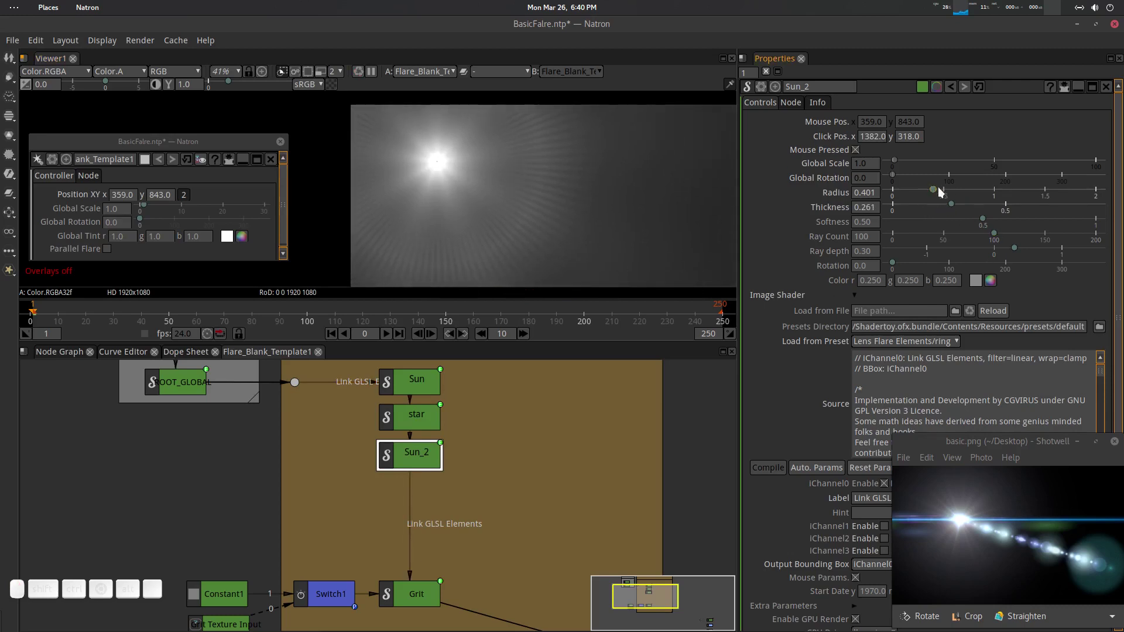
drag(933, 189, 911, 205)
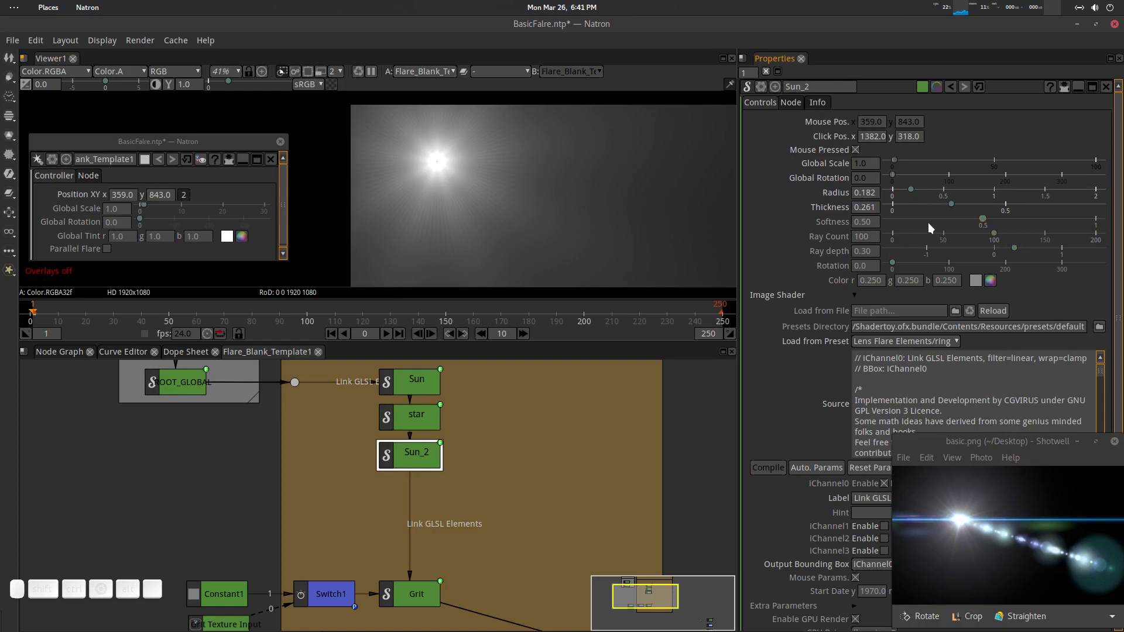
mouse_move(979, 220)
mouse_down()
mouse_move(1027, 216)
mouse_move(923, 231)
mouse_move(993, 226)
mouse_up()
mouse_move(1014, 248)
mouse_down()
mouse_move(1045, 243)
mouse_move(1015, 249)
mouse_move(1032, 244)
mouse_up()
drag(911, 190, 905, 194)
drag(992, 220, 972, 234)
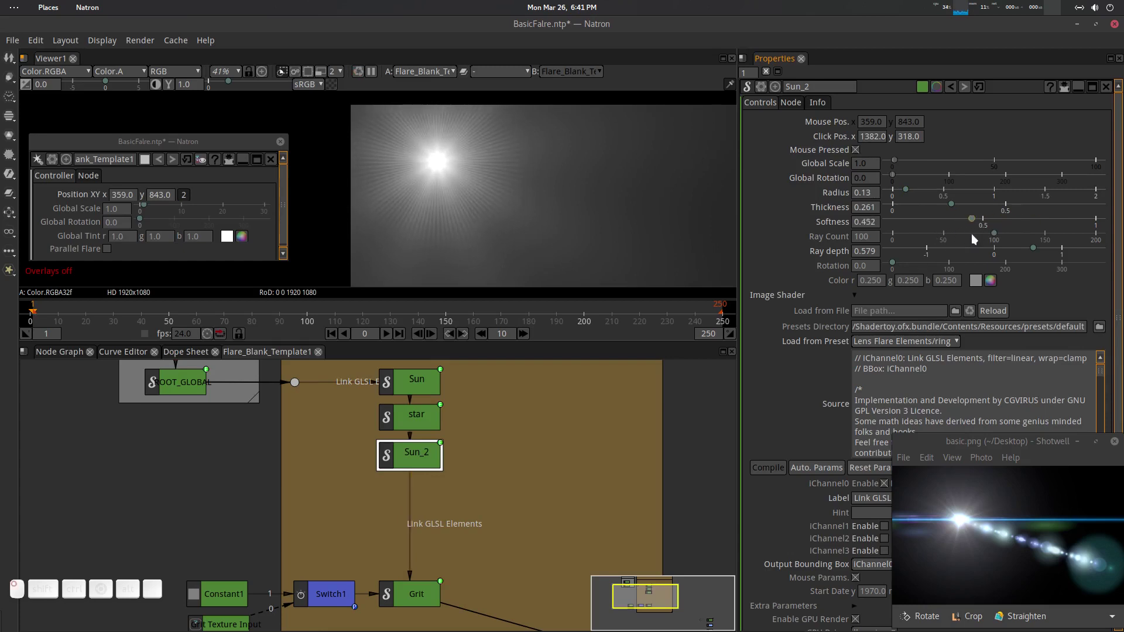
Step: Brighten the ring element's color to a neutral grey of 0.5088 in red, green and blue
click(990, 281)
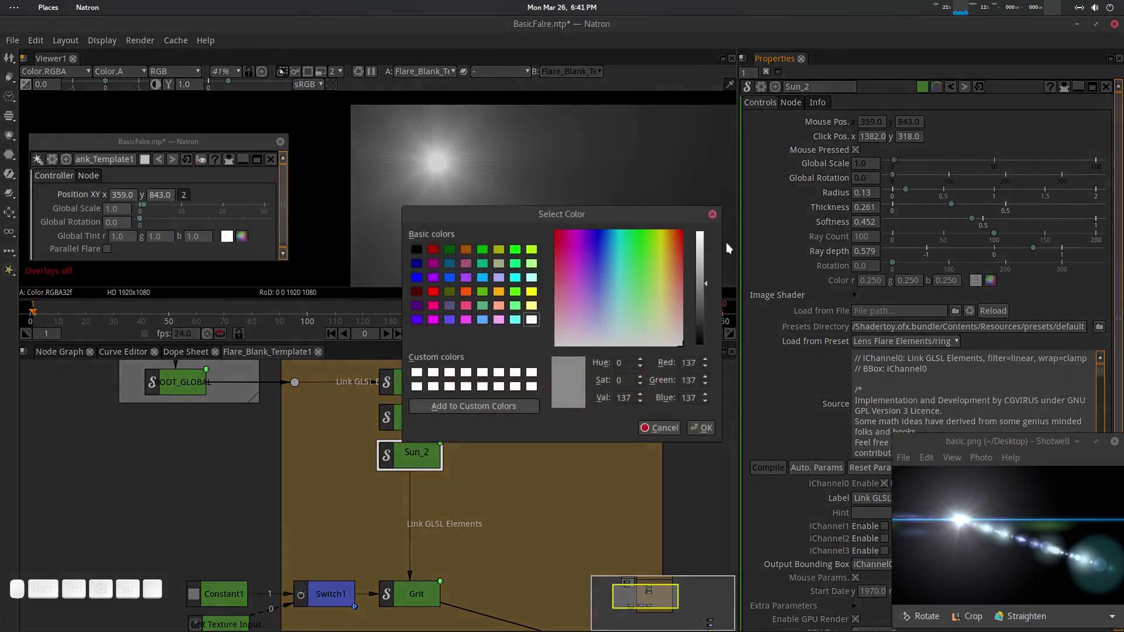
click(706, 279)
mouse_move(706, 279)
mouse_down()
mouse_move(707, 248)
mouse_move(708, 274)
mouse_move(711, 260)
mouse_up()
click(702, 427)
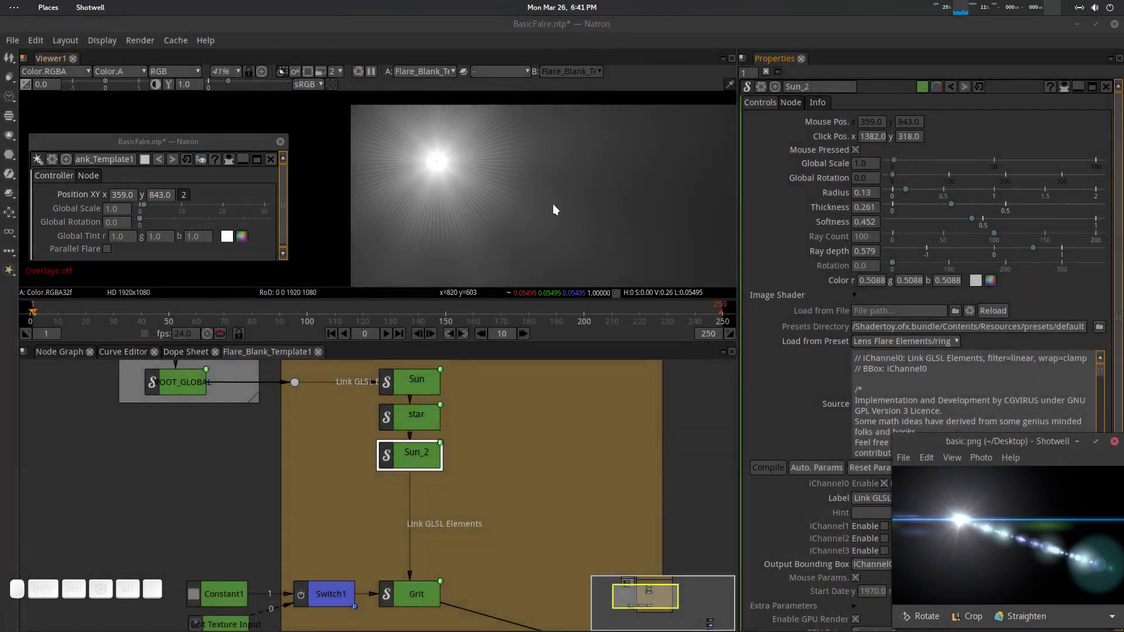
Step: Reduce the ring element's Ray Count to 15
click(494, 167)
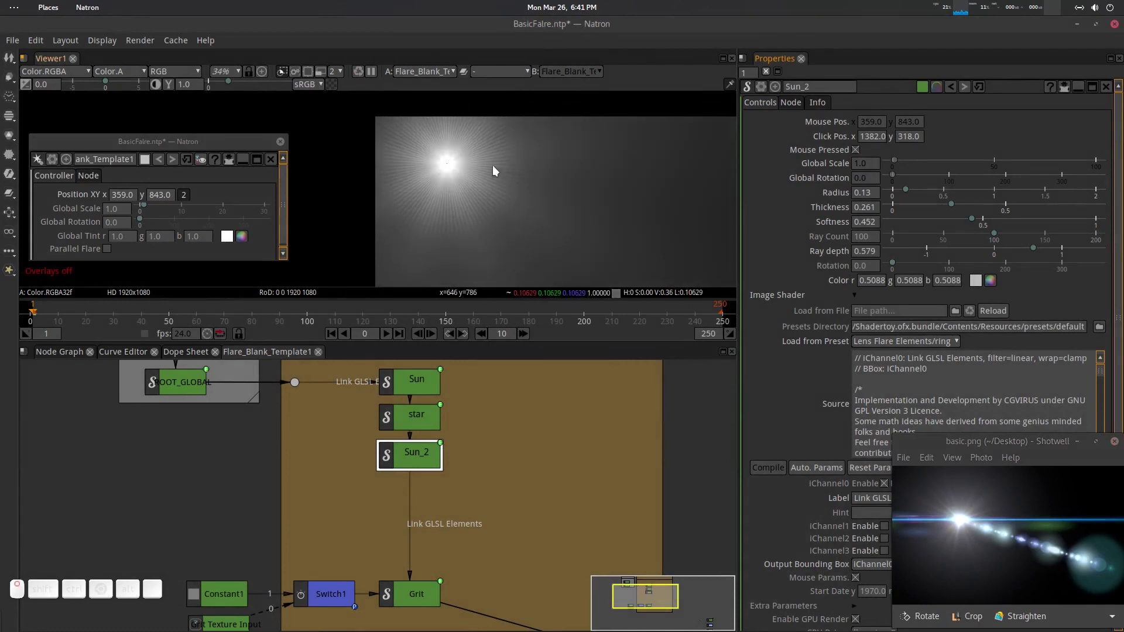
scroll(492, 166, up, 2)
click(855, 236)
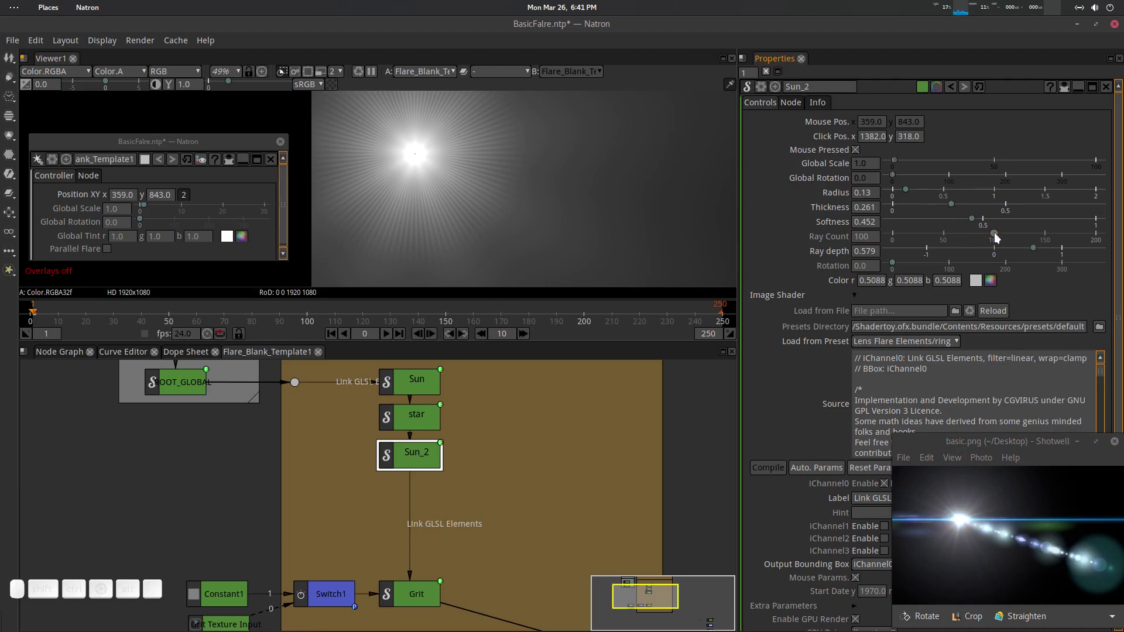
drag(993, 233, 907, 241)
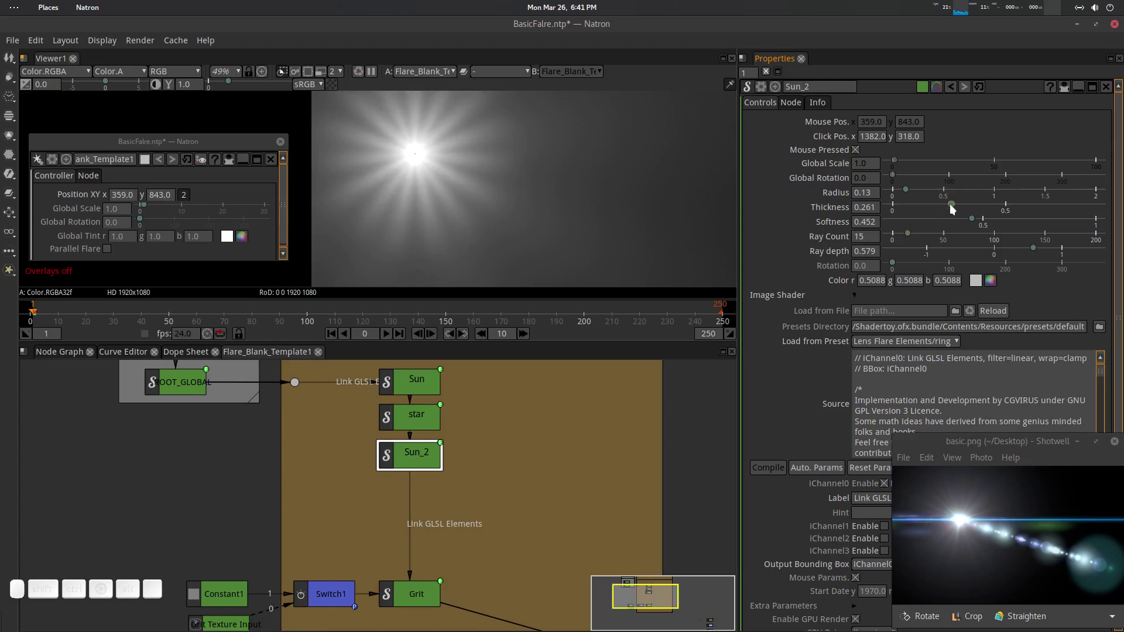
Step: Reduce the ring element's Radius to 0.096 and its Thickness to 0.212
drag(950, 203, 902, 195)
scroll(566, 194, down, 4)
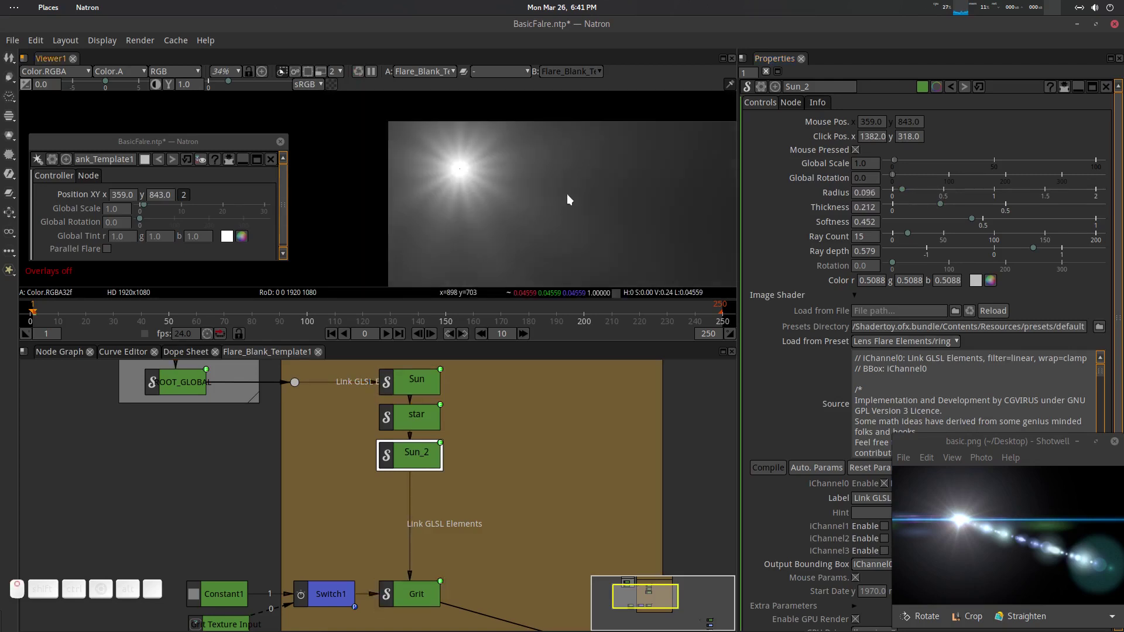
drag(567, 195, 486, 177)
scroll(498, 190, down, 2)
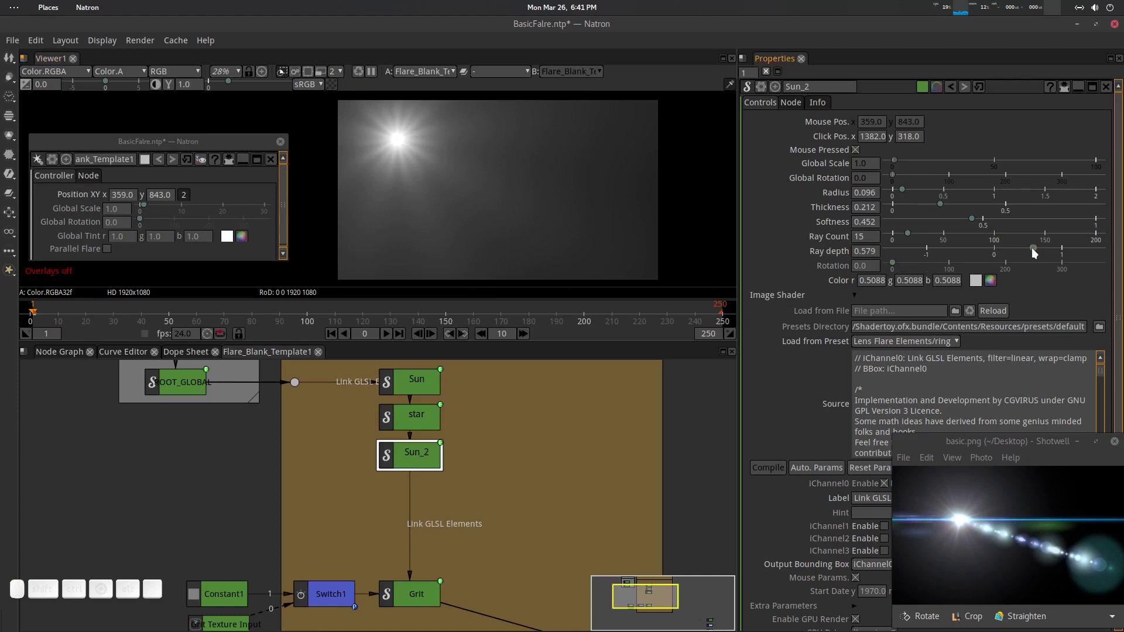
Step: Refine the ring element's rays with Ray depth 0.70, Ray Count 32 and Softness 0.682
mouse_move(1031, 249)
mouse_down()
mouse_move(989, 252)
mouse_move(1041, 249)
mouse_up()
mouse_move(991, 219)
mouse_down()
mouse_move(1027, 218)
mouse_move(964, 227)
mouse_move(997, 230)
mouse_up()
drag(910, 233, 925, 235)
scroll(503, 178, down, 4)
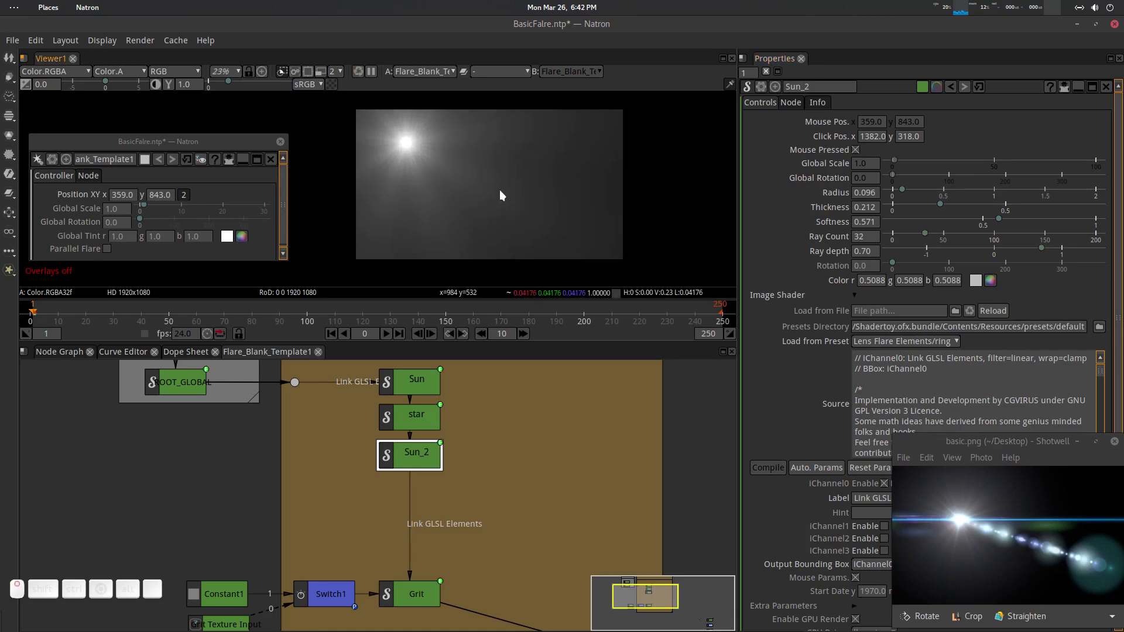
scroll(500, 190, up, 1)
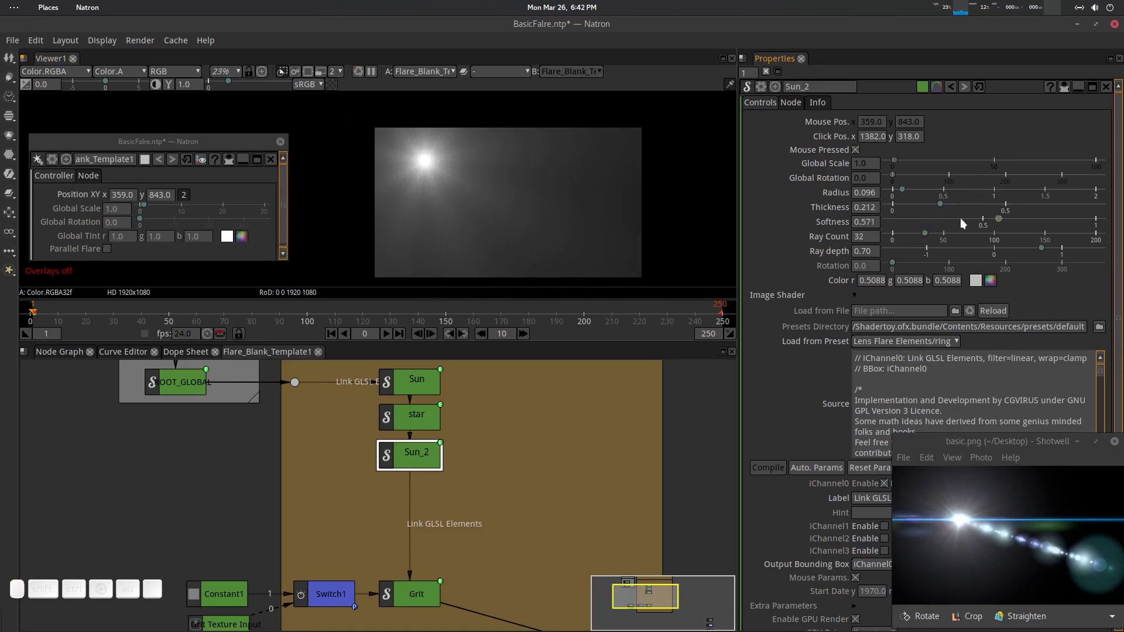
drag(998, 217, 1024, 221)
scroll(514, 186, down, 1)
drag(514, 186, 479, 179)
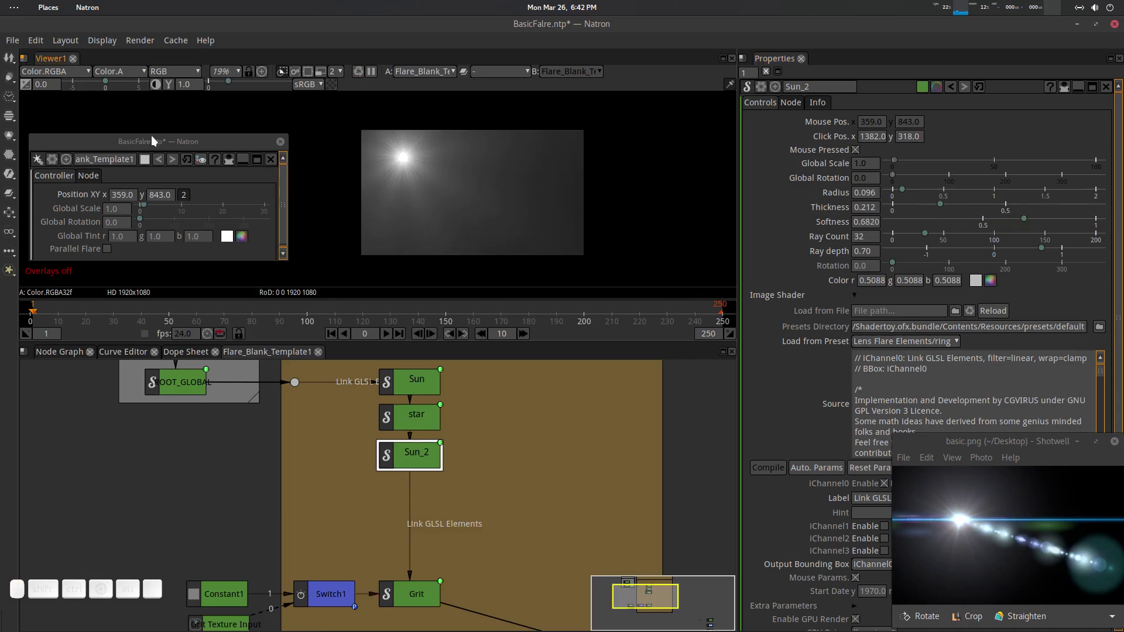
Step: Show the viewer overlays and move the flare's mouse position to about x 599, y 681
drag(151, 141, 150, 140)
key(o)
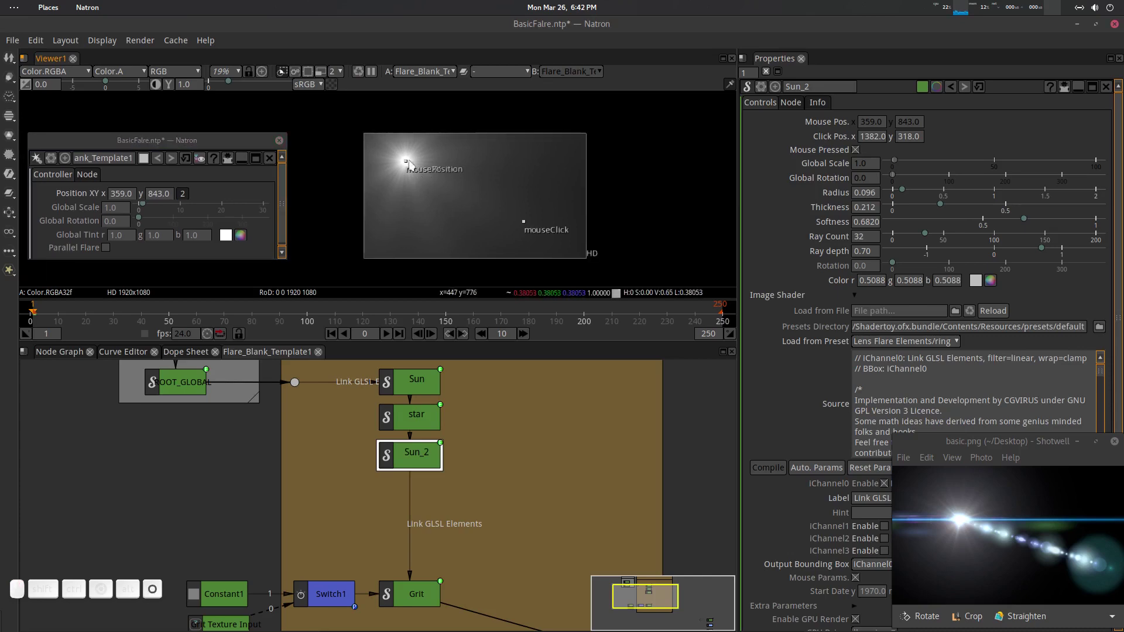
mouse_move(426, 170)
mouse_down()
mouse_move(430, 186)
mouse_move(540, 182)
mouse_move(478, 193)
mouse_move(433, 179)
mouse_up()
click(472, 454)
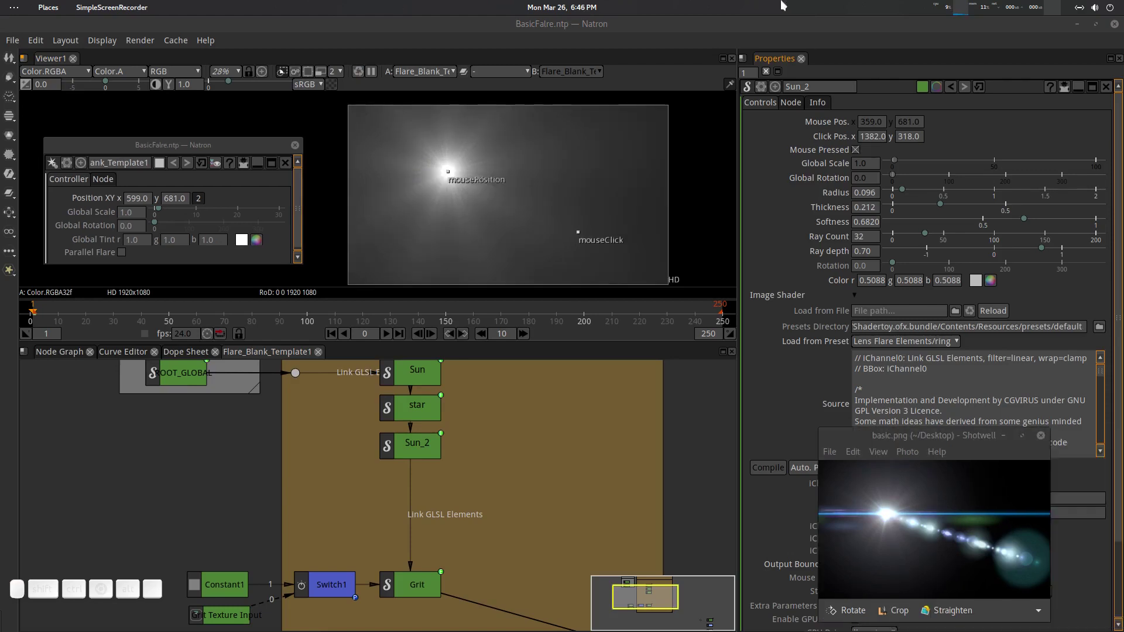
Step: Rename the Sun_2 node to Ring
click(646, 23)
scroll(539, 452, up, 2)
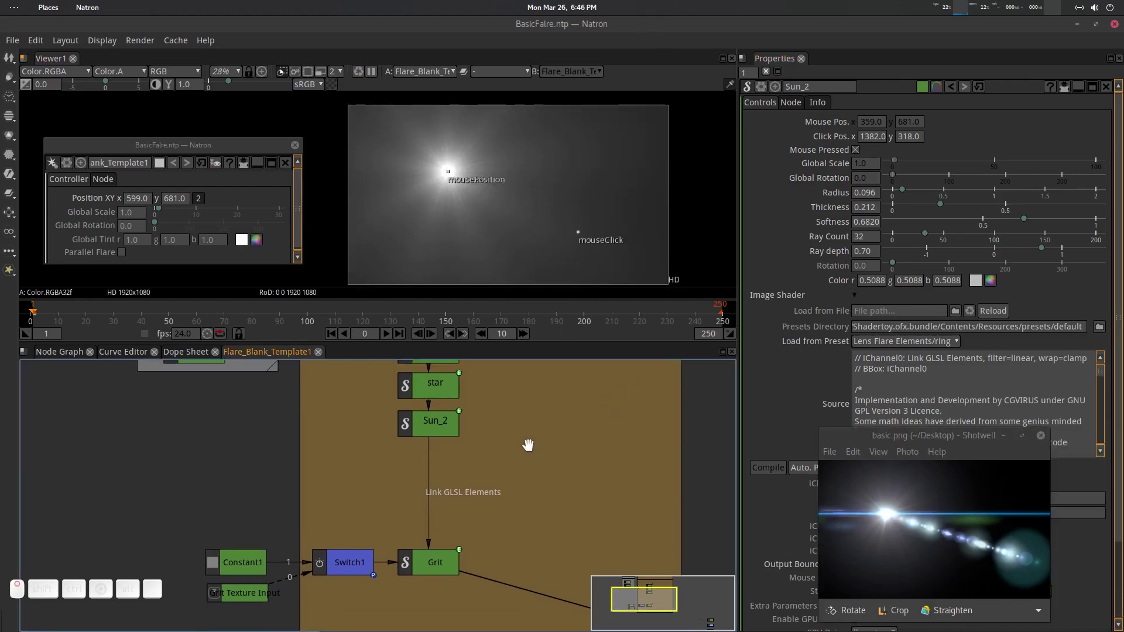
click(427, 433)
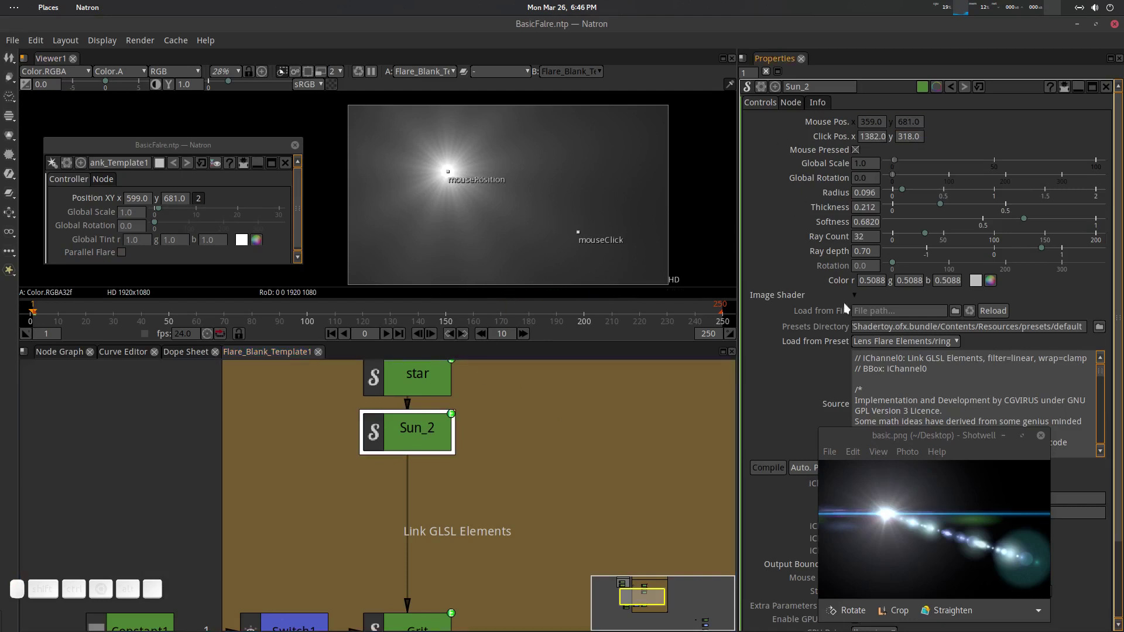
double_click(820, 87)
text(RI)
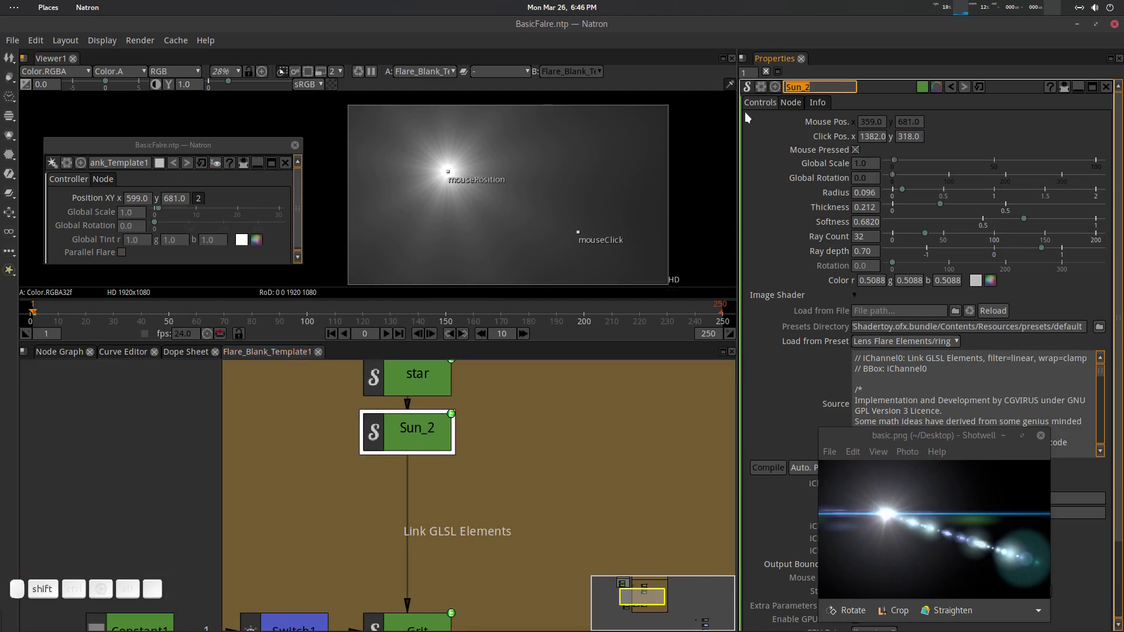
text(ng)
key(Return)
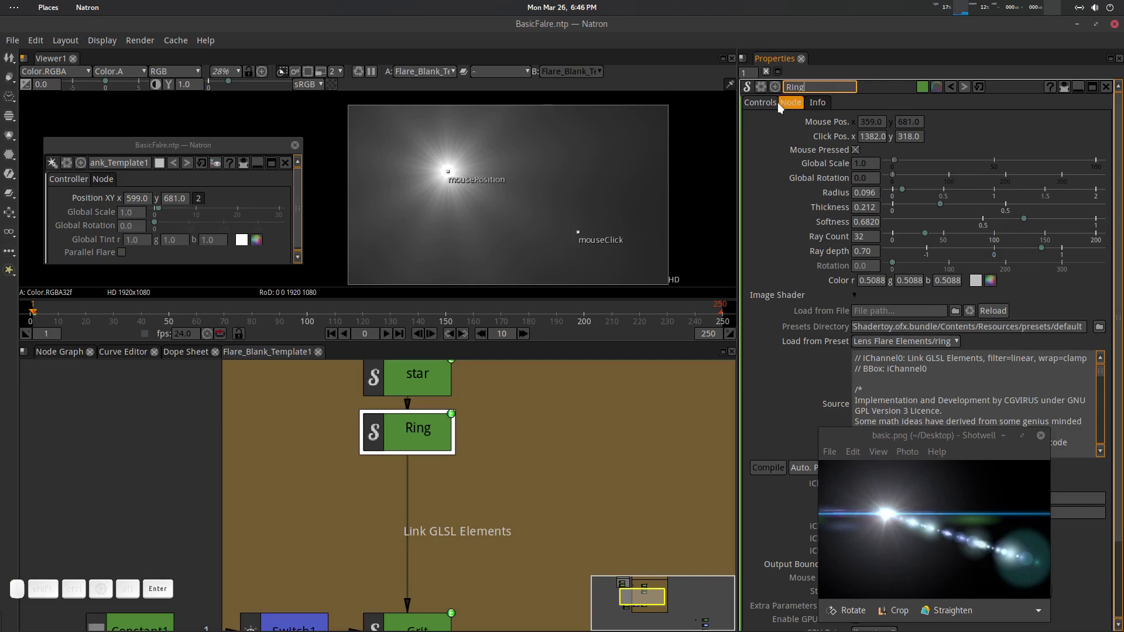
scroll(475, 156, up, 5)
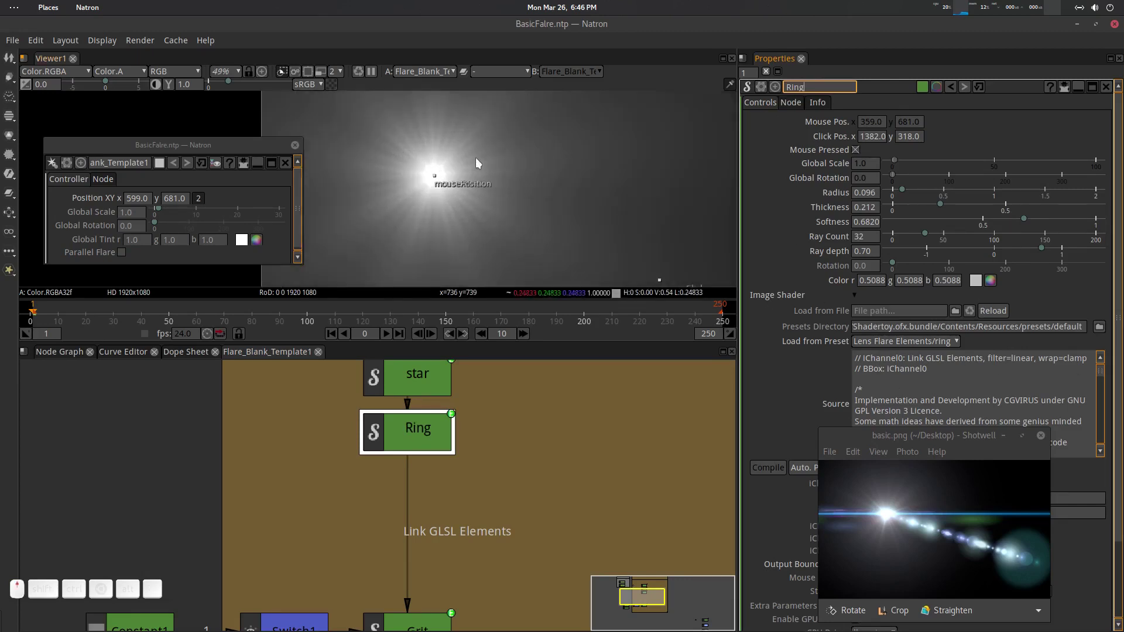
scroll(486, 205, down, 4)
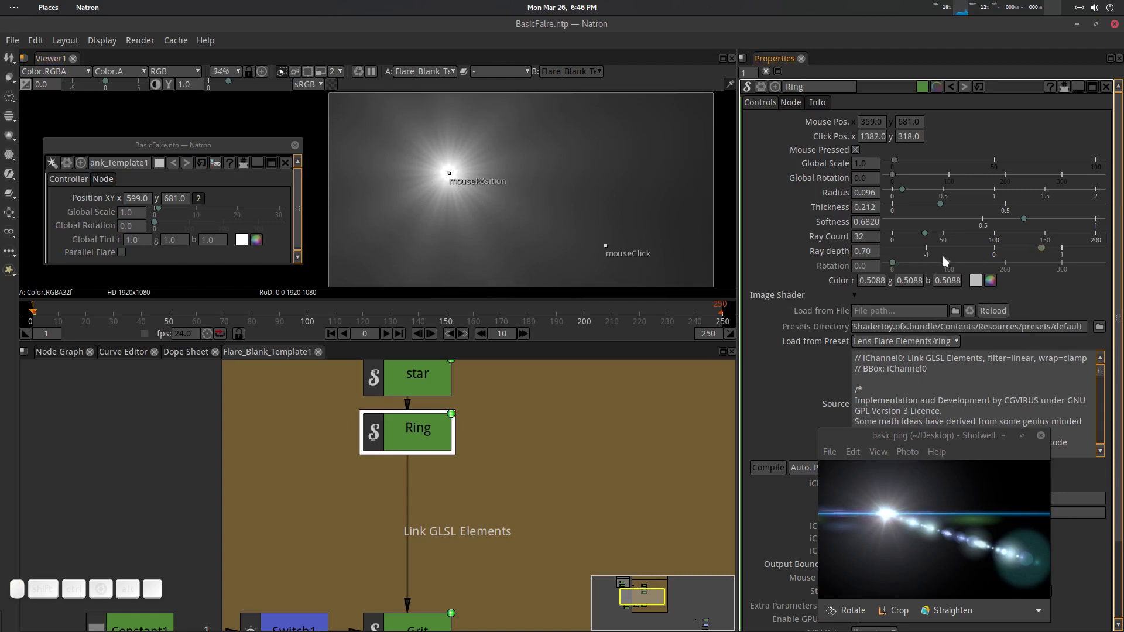
Step: Duplicate the Ring node, insert the copy into the chain directly below it and open its properties
drag(473, 468, 438, 469)
click(438, 468)
key(ctrl+c)
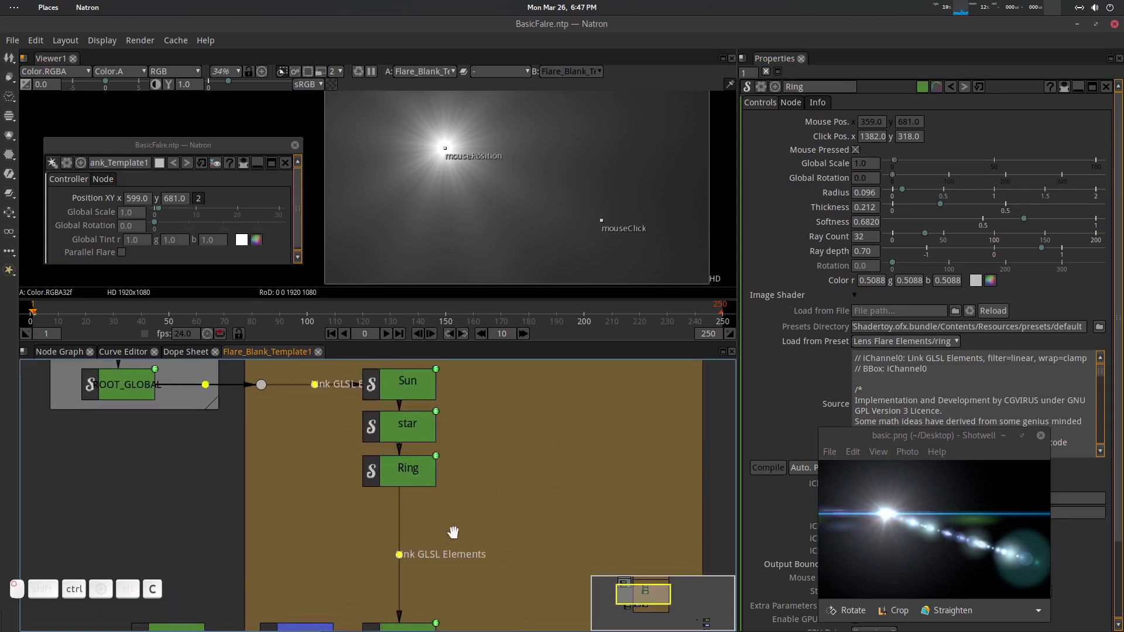
key(ctrl+v)
drag(492, 538, 411, 523)
double_click(412, 523)
Step: Rename the copied ring node to Glimmer
click(862, 193)
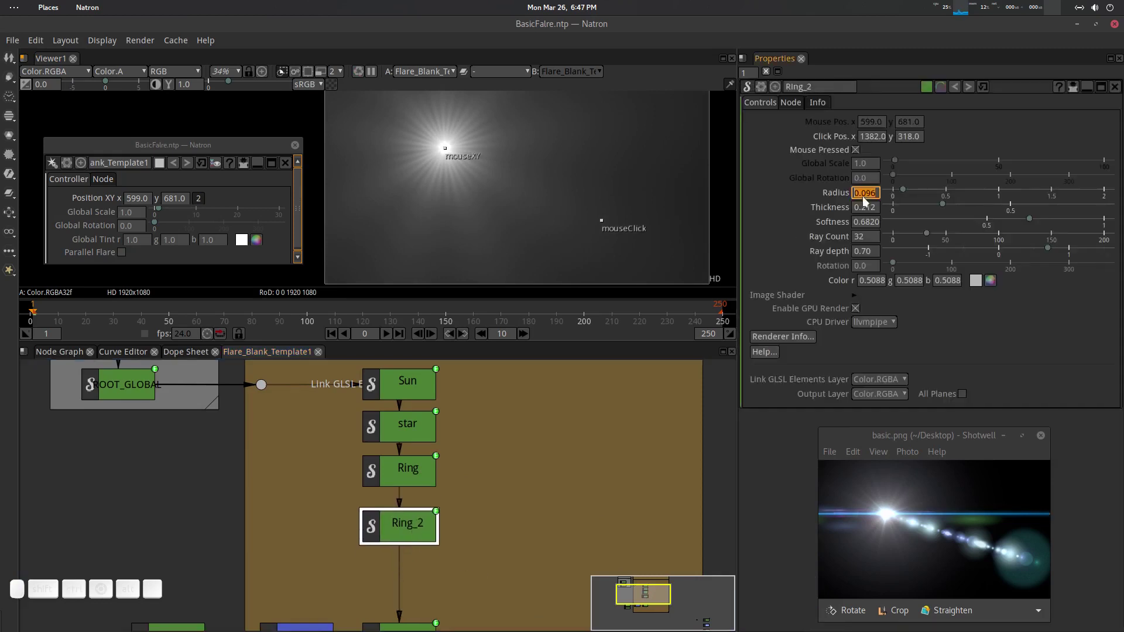
double_click(832, 87)
text(Gl)
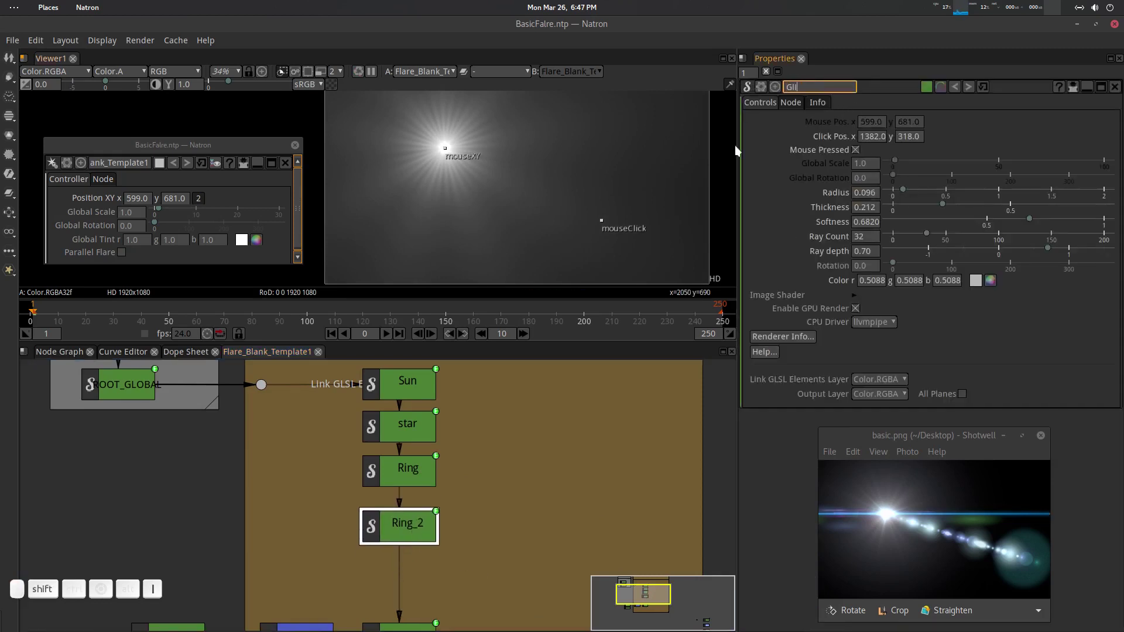
text(immer)
key(Return)
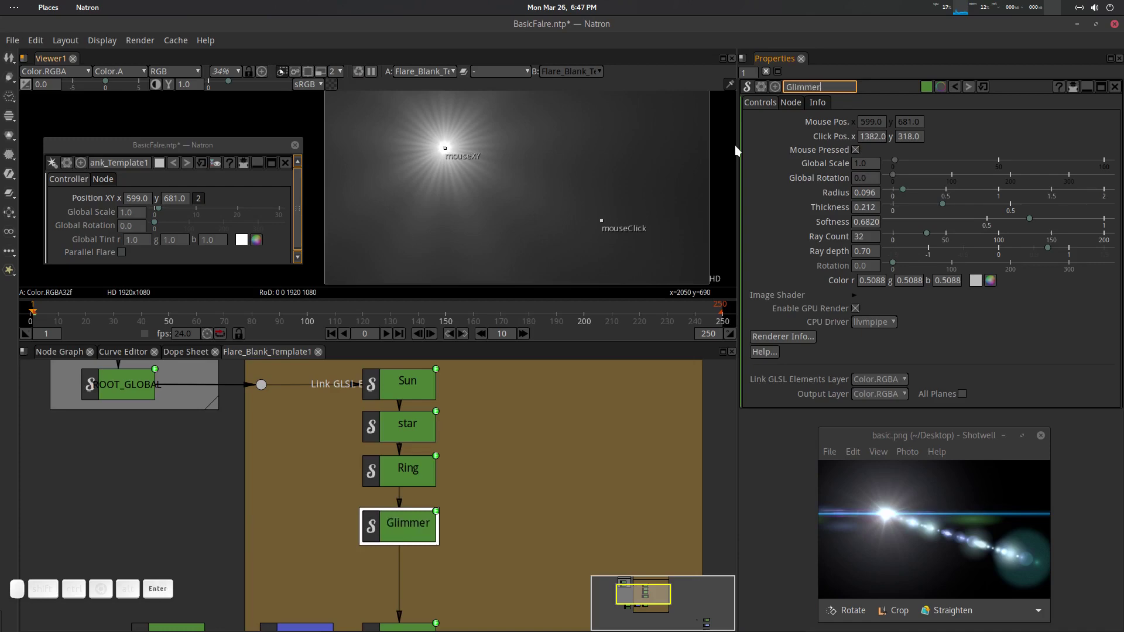
Step: Load the Lens Flare Elements/glimmer preset into the Glimmer node's Image Shader
click(853, 295)
scroll(889, 331, down, 1)
click(908, 307)
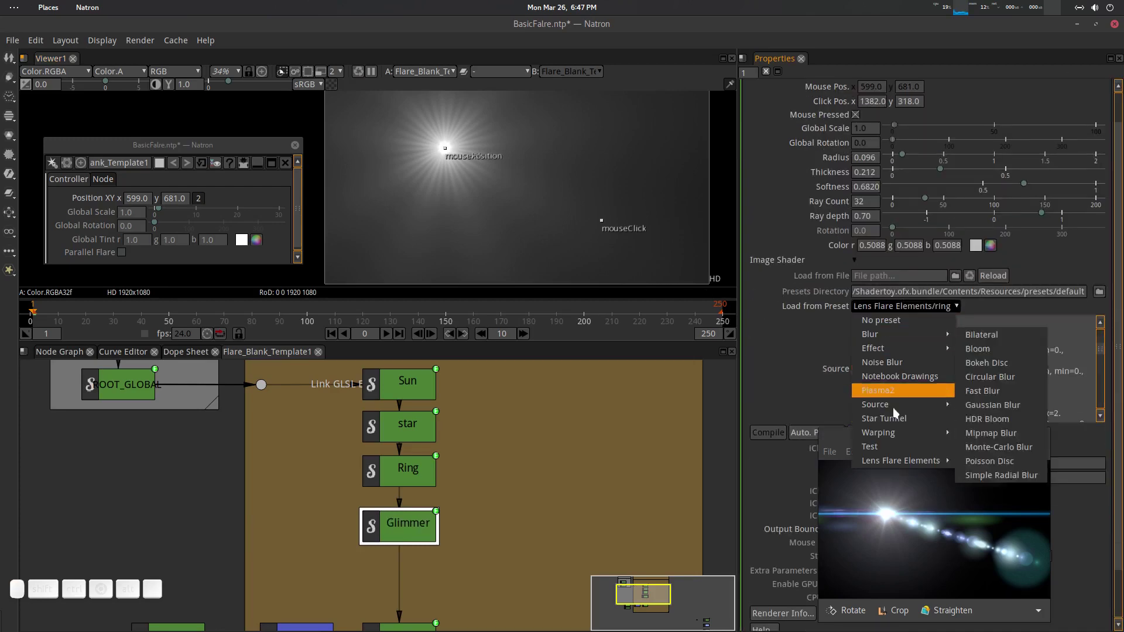
mouse_move(936, 462)
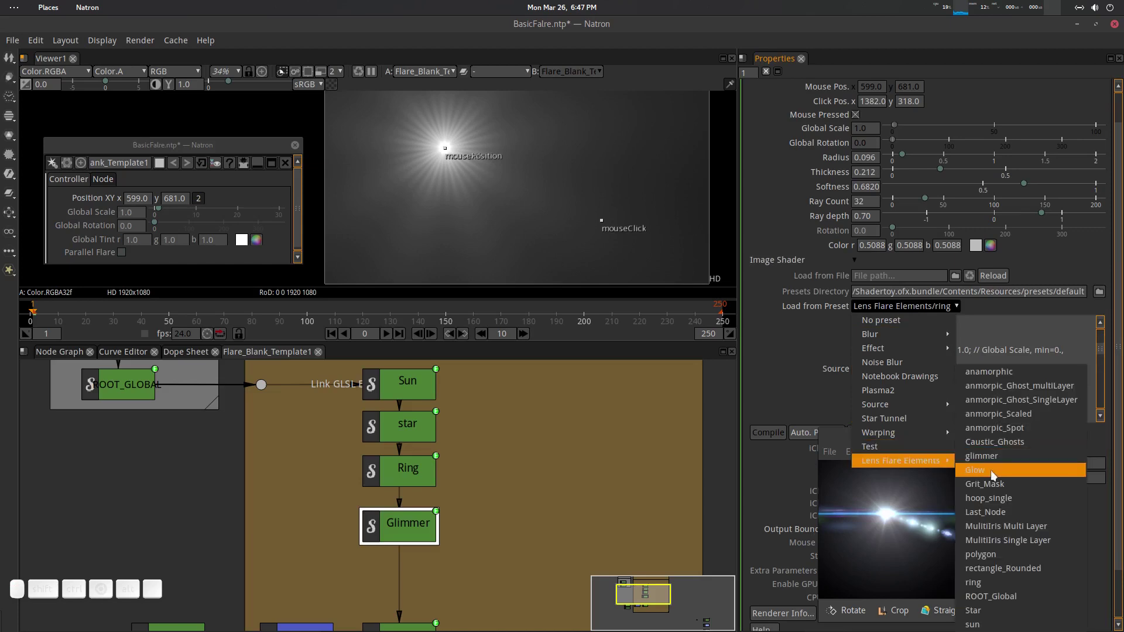
click(999, 456)
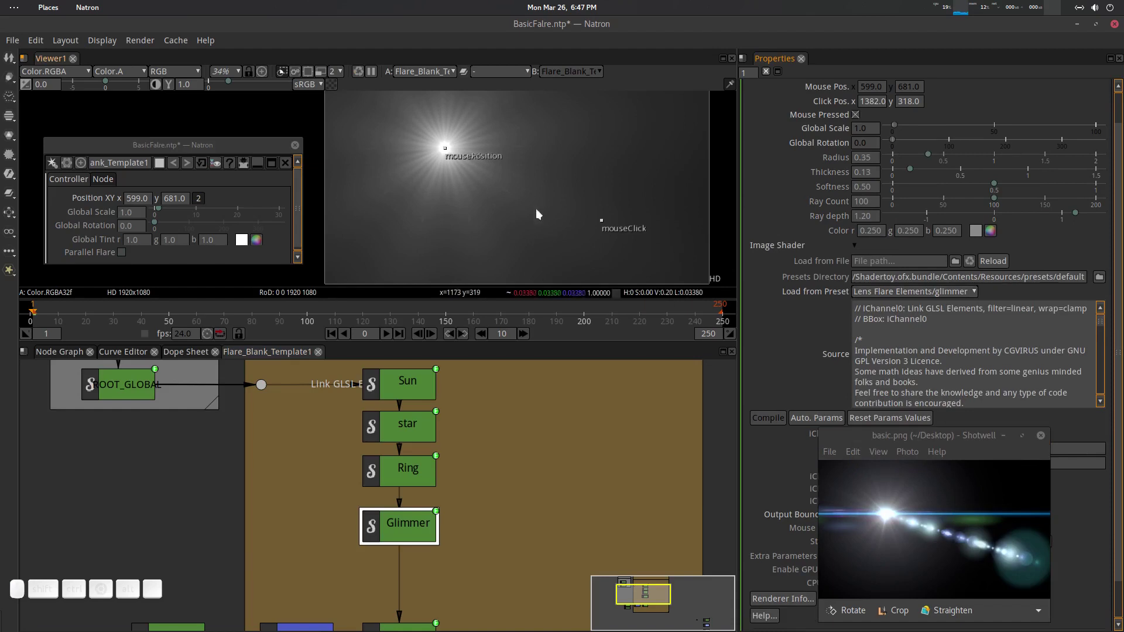
scroll(476, 169, up, 6)
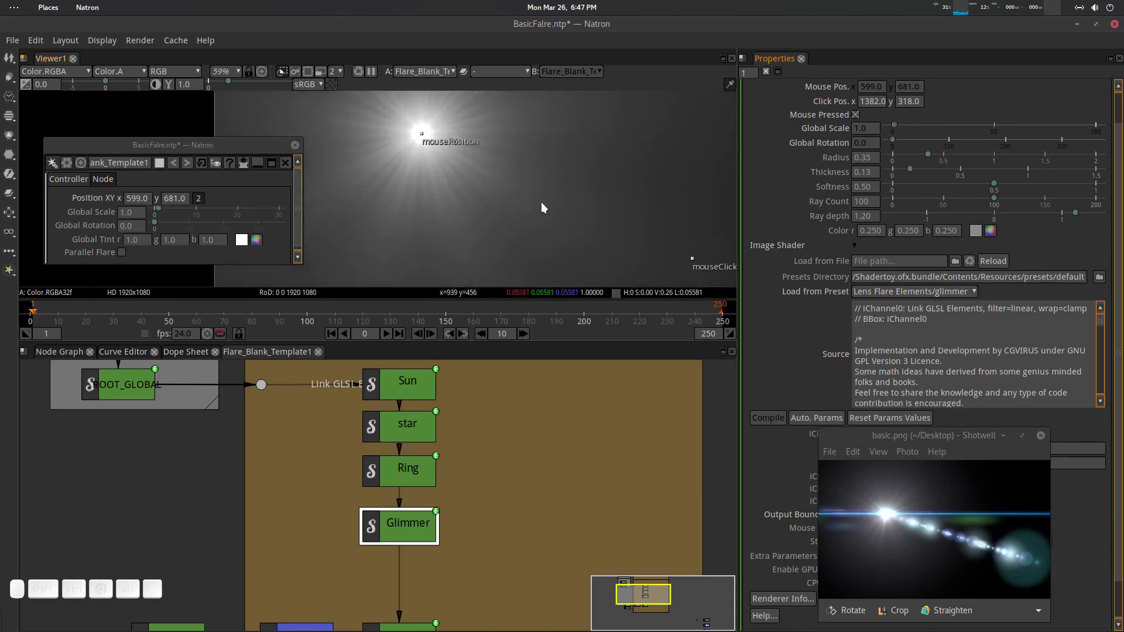
scroll(541, 209, down, 8)
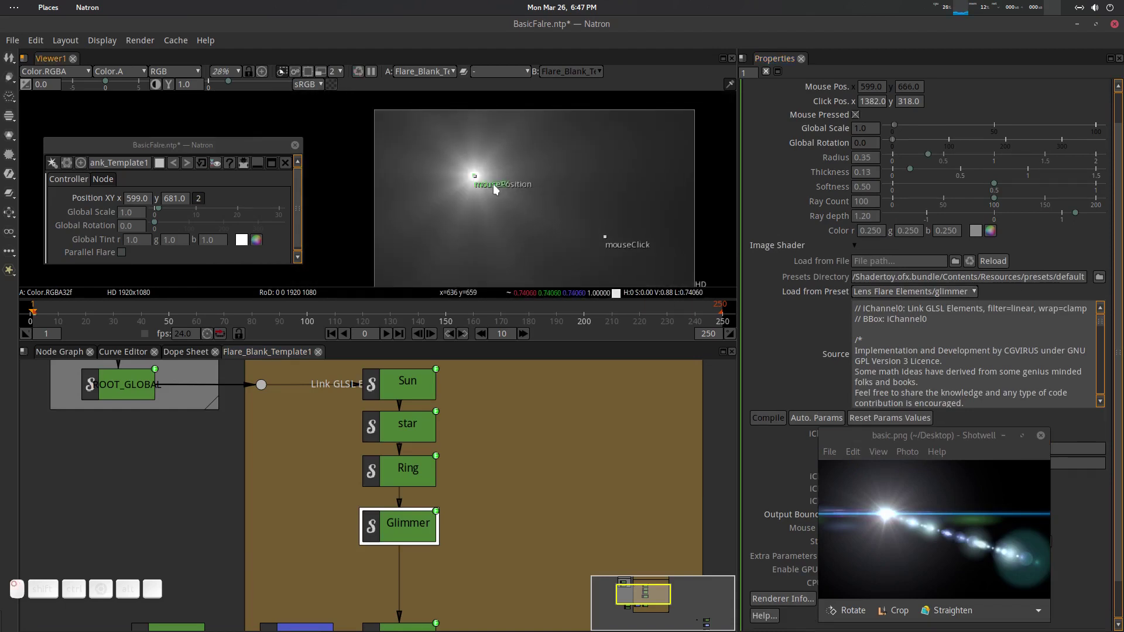
Step: Move the flare to about 615, 663 and set the Glimmer's Radius to 0.269, Thickness to 0.232, Softness to 0.664 and Ray Count to 44
drag(494, 189, 534, 201)
scroll(498, 187, up, 6)
mouse_move(927, 155)
mouse_down()
mouse_move(937, 153)
mouse_move(916, 156)
mouse_move(935, 168)
mouse_move(922, 177)
mouse_up()
click(865, 187)
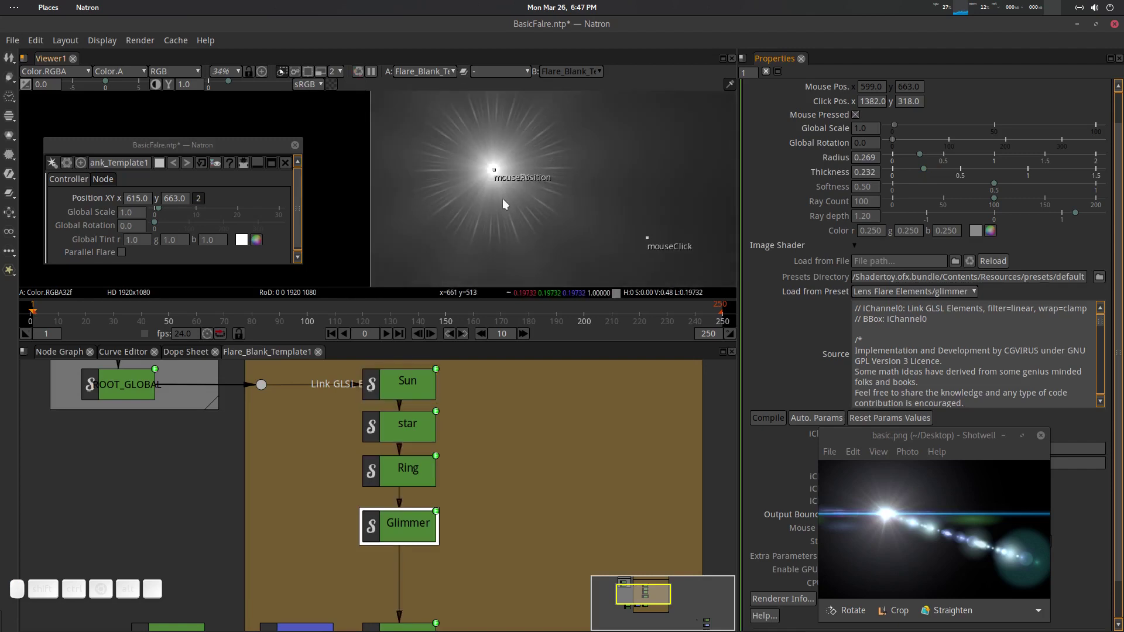
scroll(502, 199, down, 3)
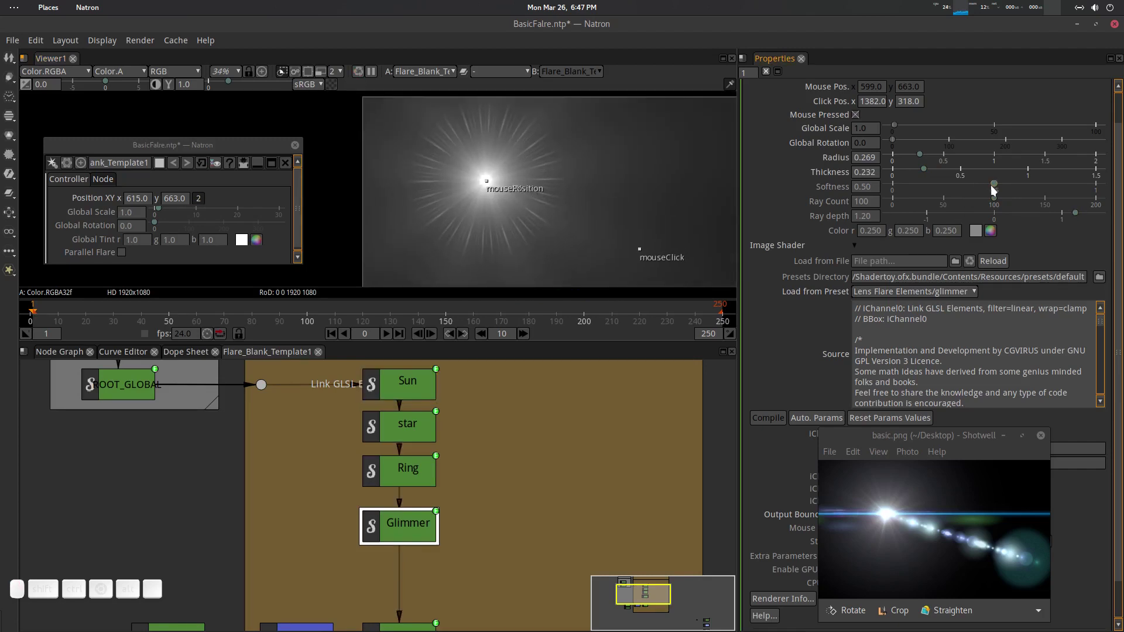
drag(998, 190, 939, 203)
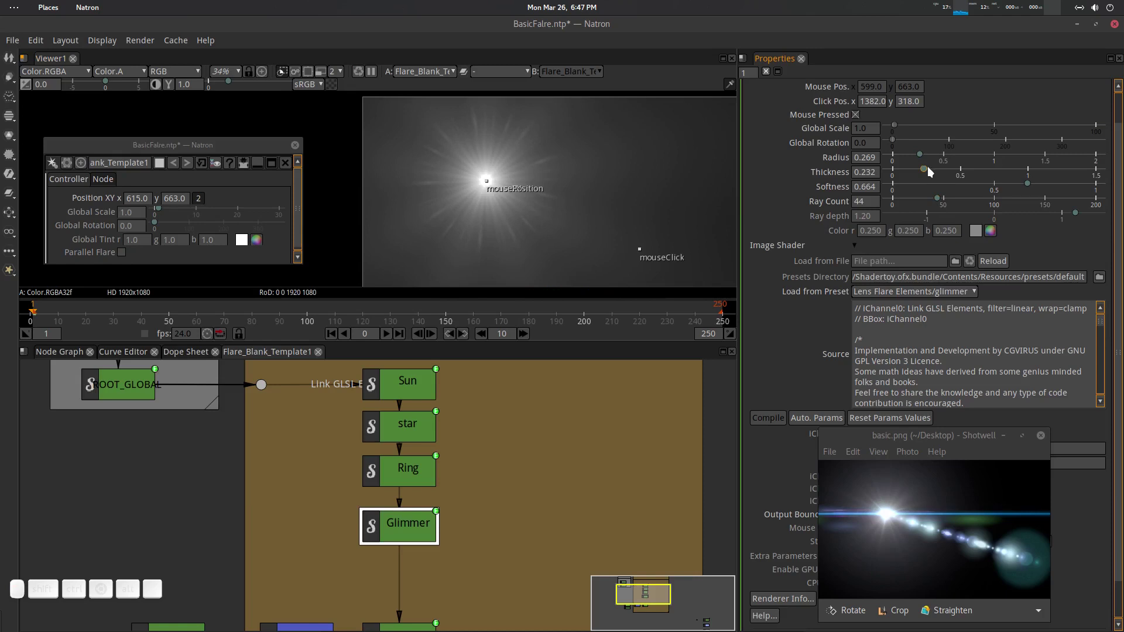
Step: Adjust the Glimmer element to Radius 0.176, Thickness 0.322 and Ray depth 0.726
drag(927, 167, 930, 172)
drag(1076, 213, 1053, 216)
drag(916, 158, 909, 167)
mouse_move(926, 167)
mouse_down()
mouse_move(917, 167)
mouse_move(935, 173)
mouse_up()
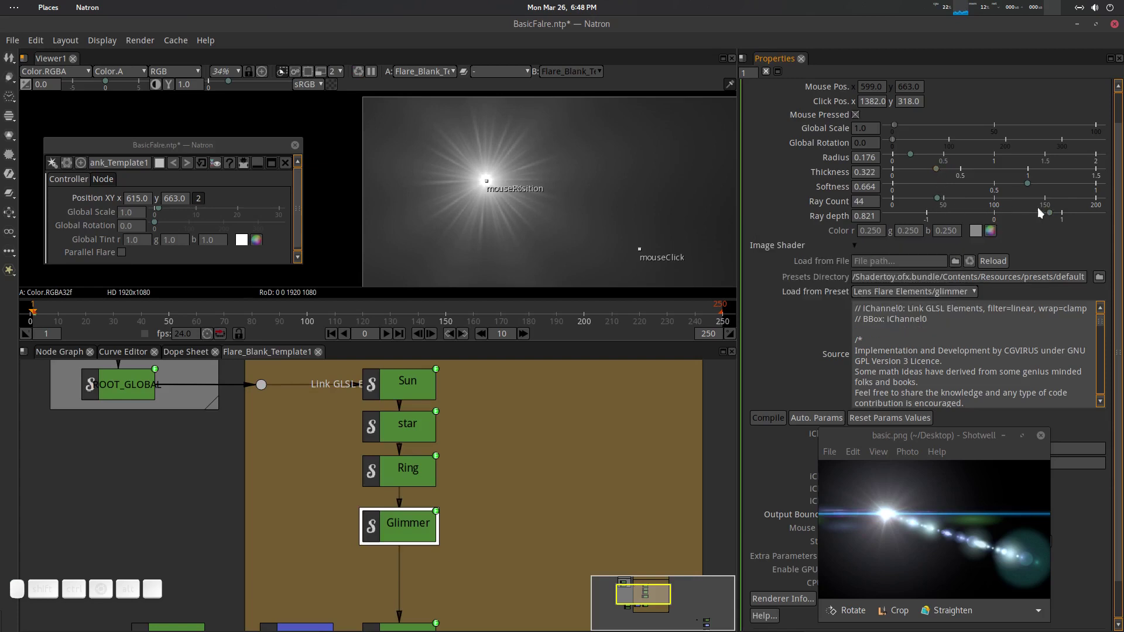
mouse_move(1050, 214)
mouse_down()
mouse_move(1019, 215)
mouse_move(1044, 215)
mouse_up()
Step: Move the flare's mouse position to about x 805, y 710 to check the combined elements
scroll(354, 99, down, 2)
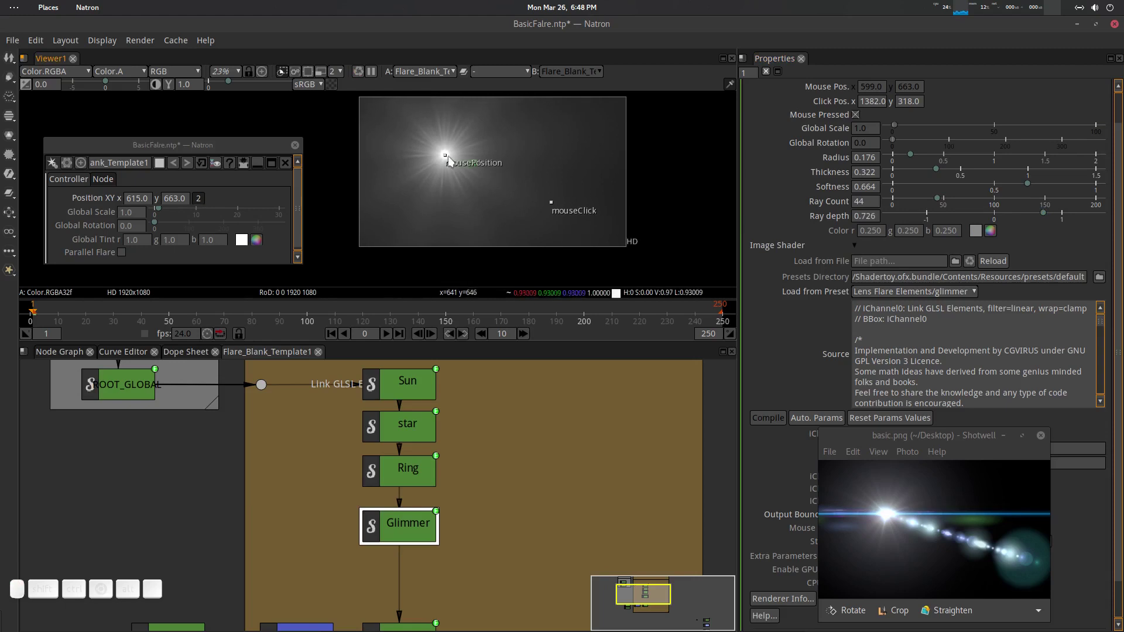
drag(495, 170, 472, 150)
scroll(537, 178, up, 2)
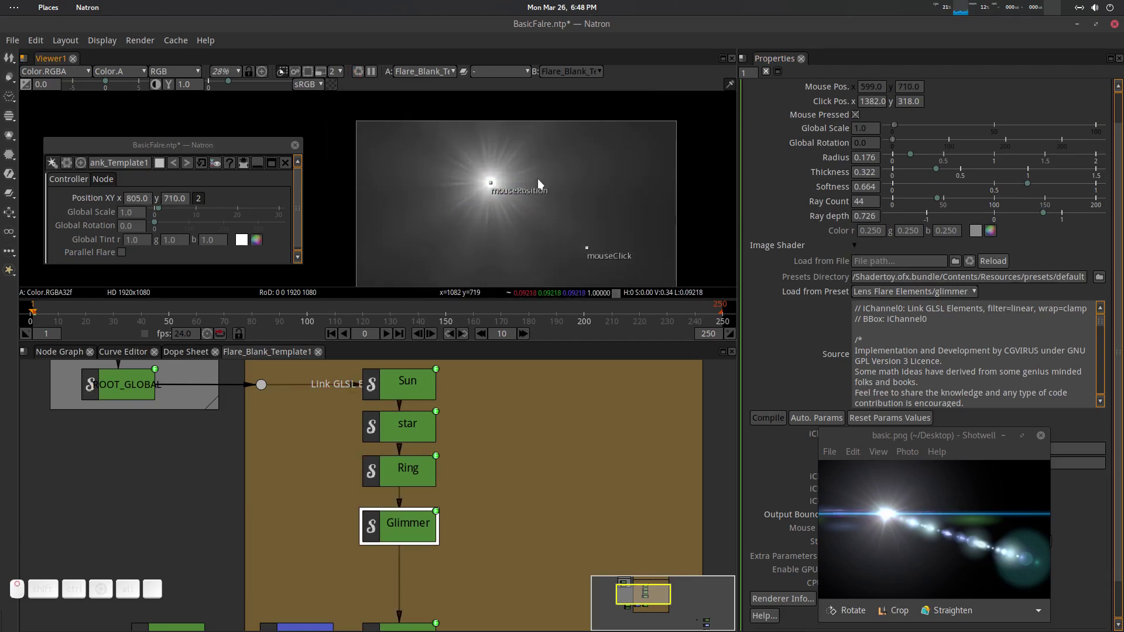
Step: Disable and re-enable the Ring and Glimmer nodes in turn to compare what each adds to the flare
click(411, 465)
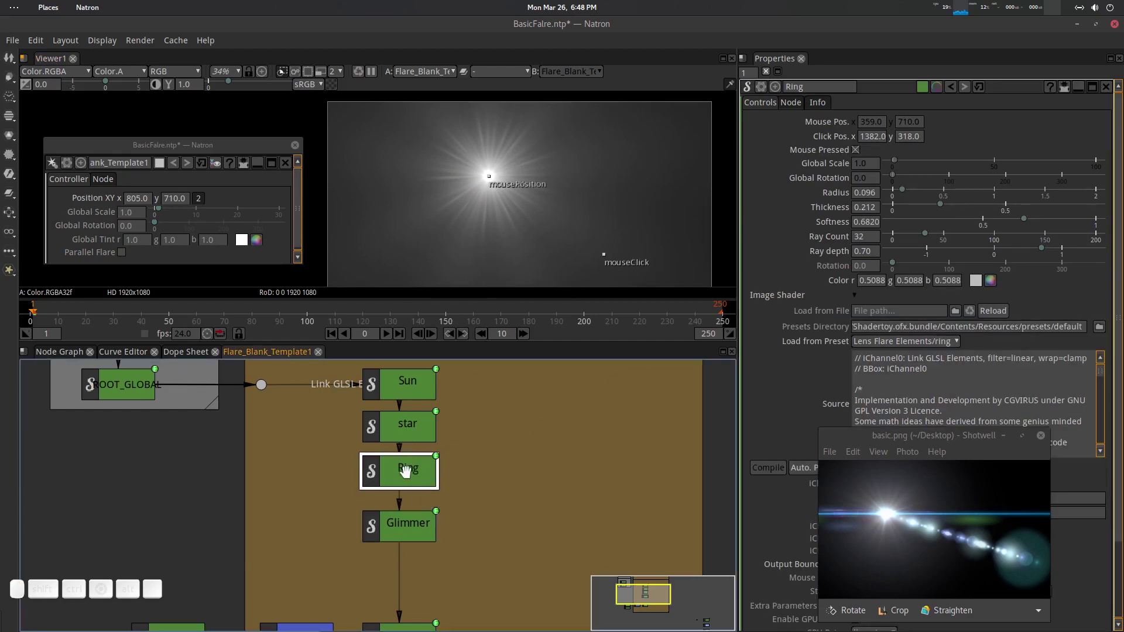
key(d)
key(d)
key(d)
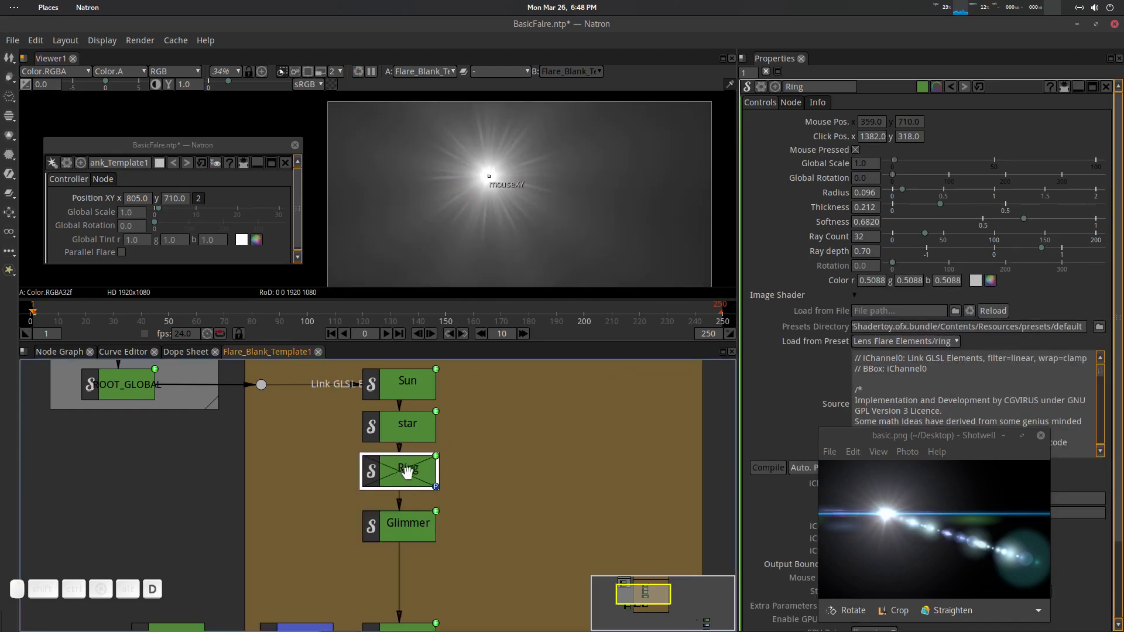
key(d)
click(411, 425)
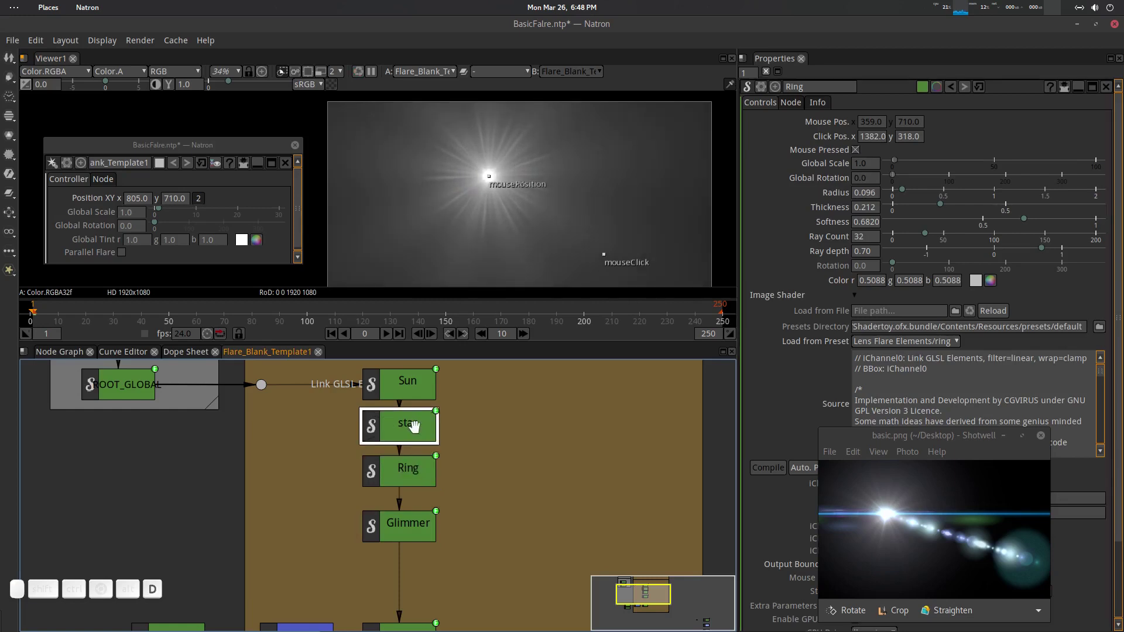
click(408, 525)
key(d)
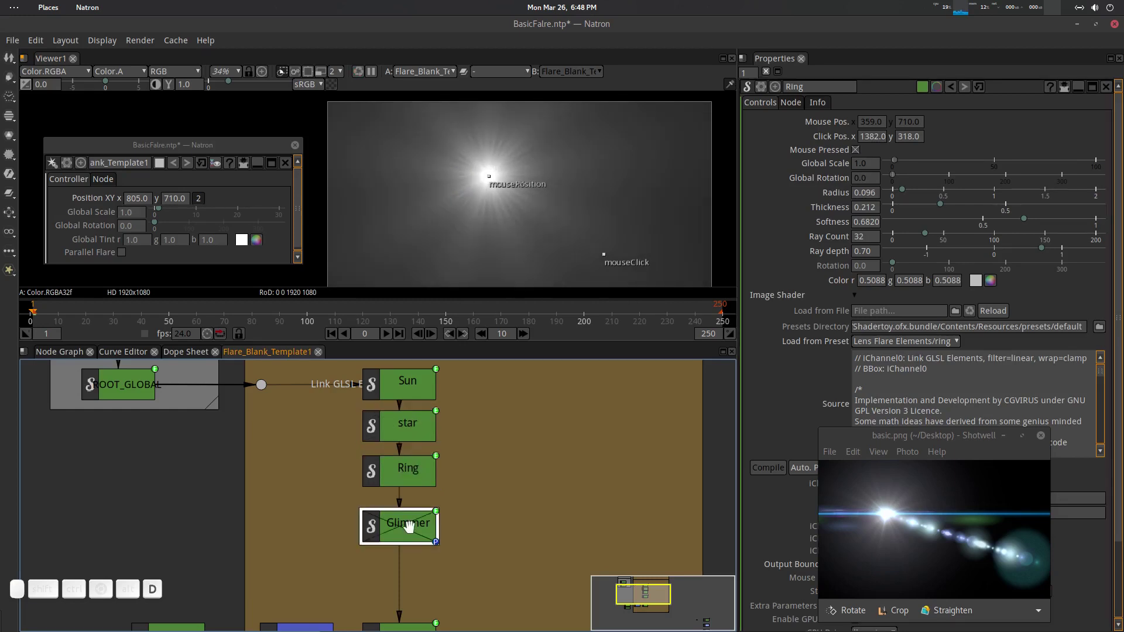
key(d)
Step: Set the Glimmer's Thickness to 0.301 and Radius to 0.257, and move the flare to about x 1043, y 606
double_click(409, 527)
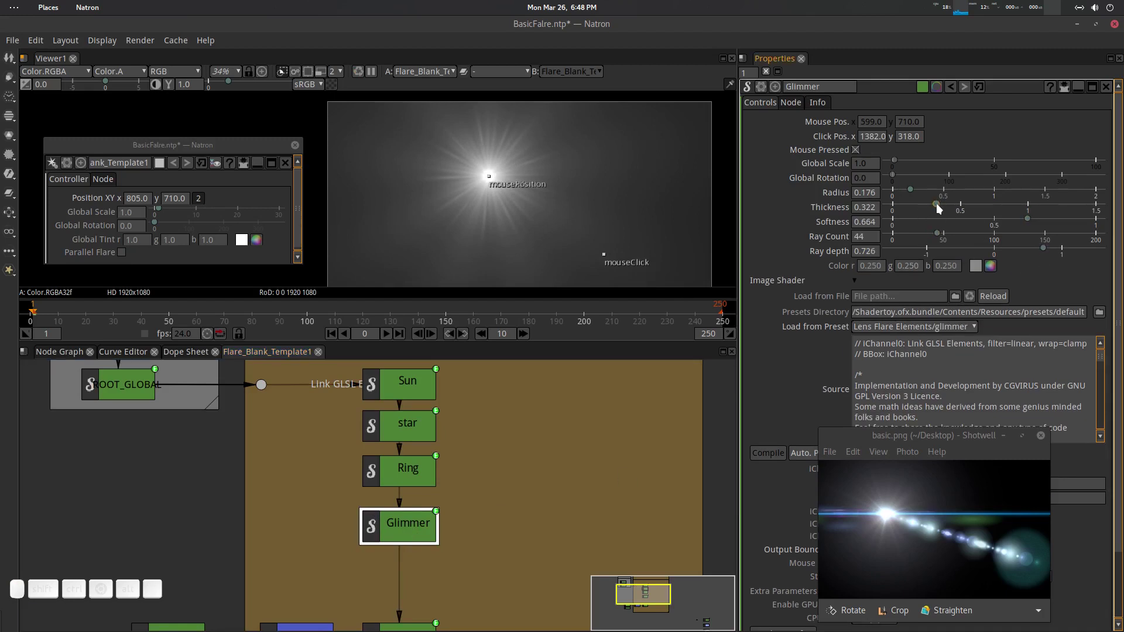
mouse_move(938, 203)
mouse_down()
mouse_move(960, 204)
mouse_move(932, 209)
mouse_up()
drag(911, 191, 918, 191)
scroll(528, 170, down, 2)
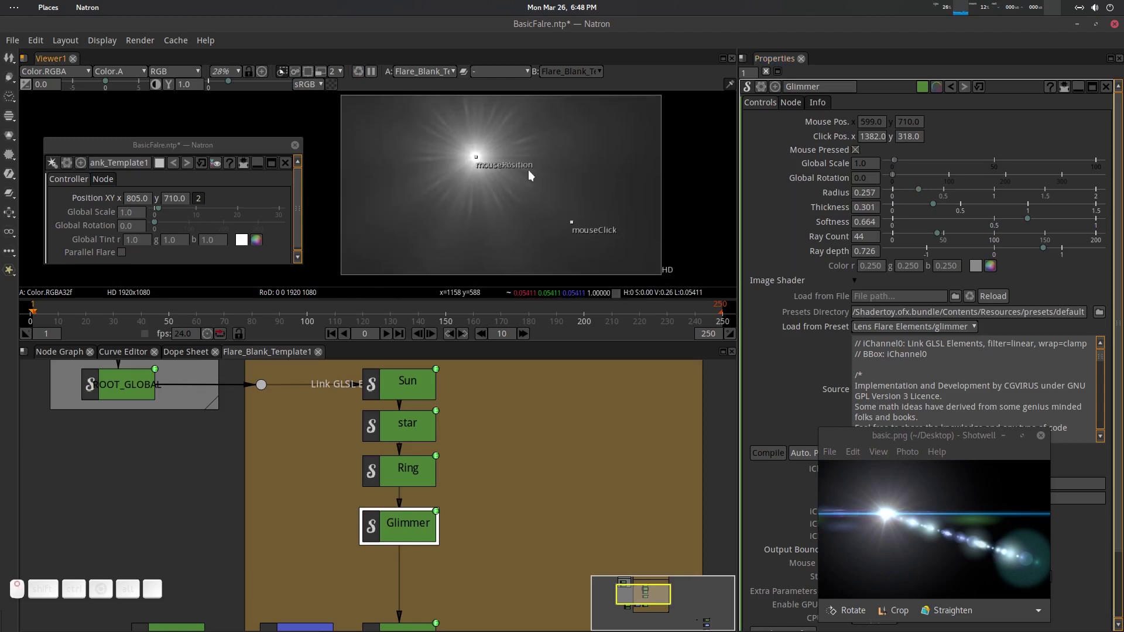
drag(468, 146, 505, 165)
scroll(579, 209, up, 2)
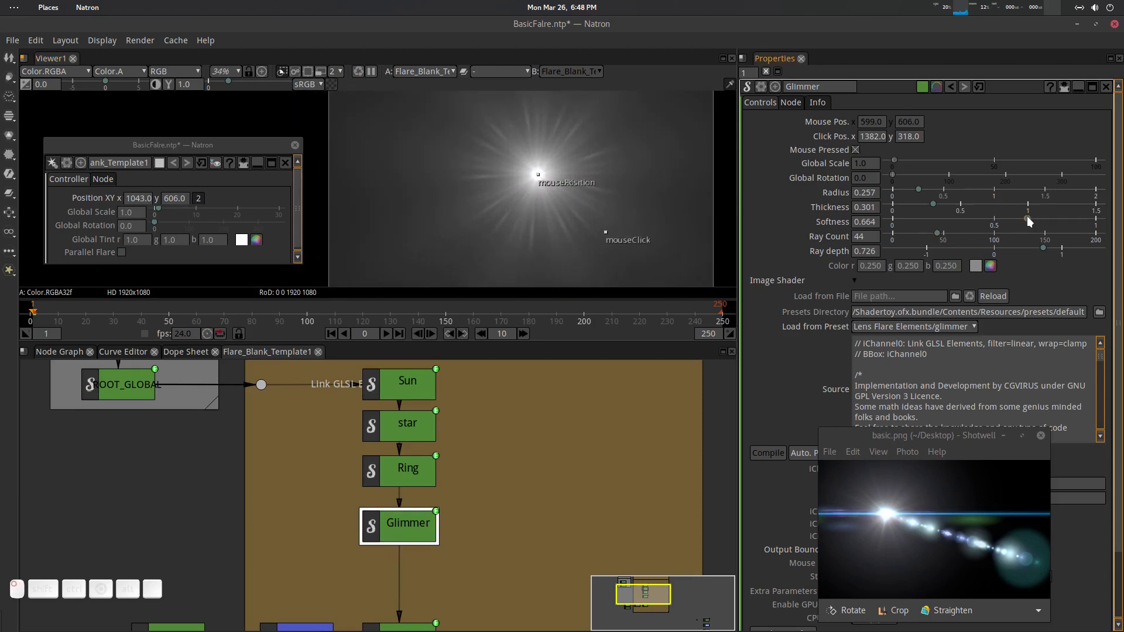
Step: Set the Glimmer's Softness to 0.702 and darken its color to grey with red, green and blue at 0.1328
mouse_move(1029, 221)
mouse_down()
mouse_move(981, 220)
mouse_move(1055, 221)
mouse_move(1035, 221)
mouse_up()
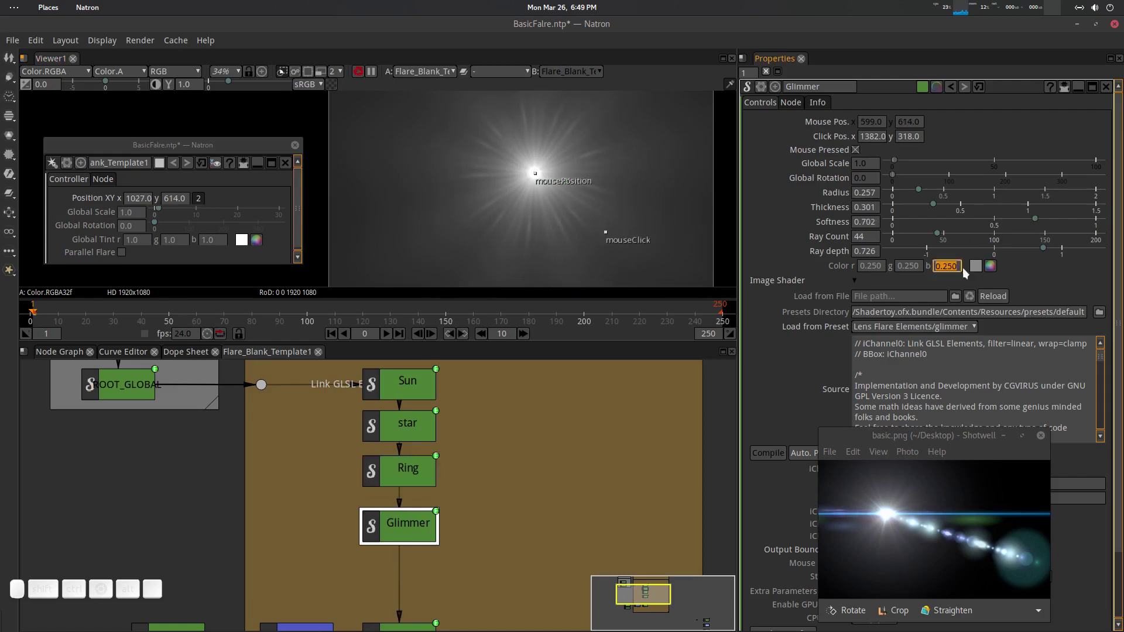
click(989, 266)
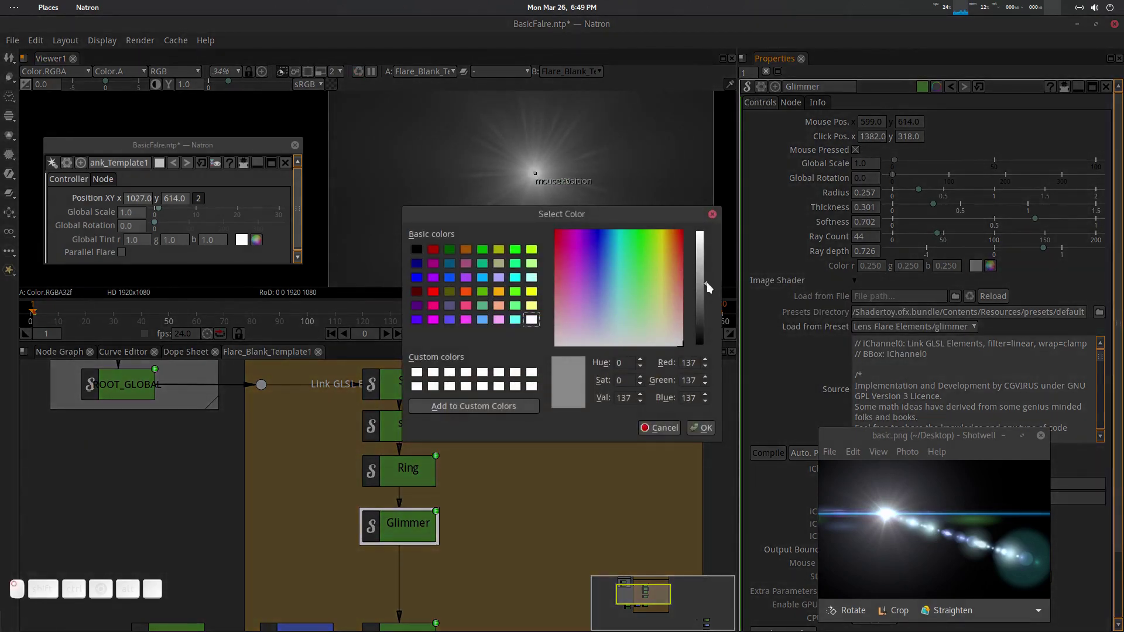
mouse_move(707, 290)
mouse_down()
mouse_move(708, 310)
mouse_move(710, 298)
mouse_up()
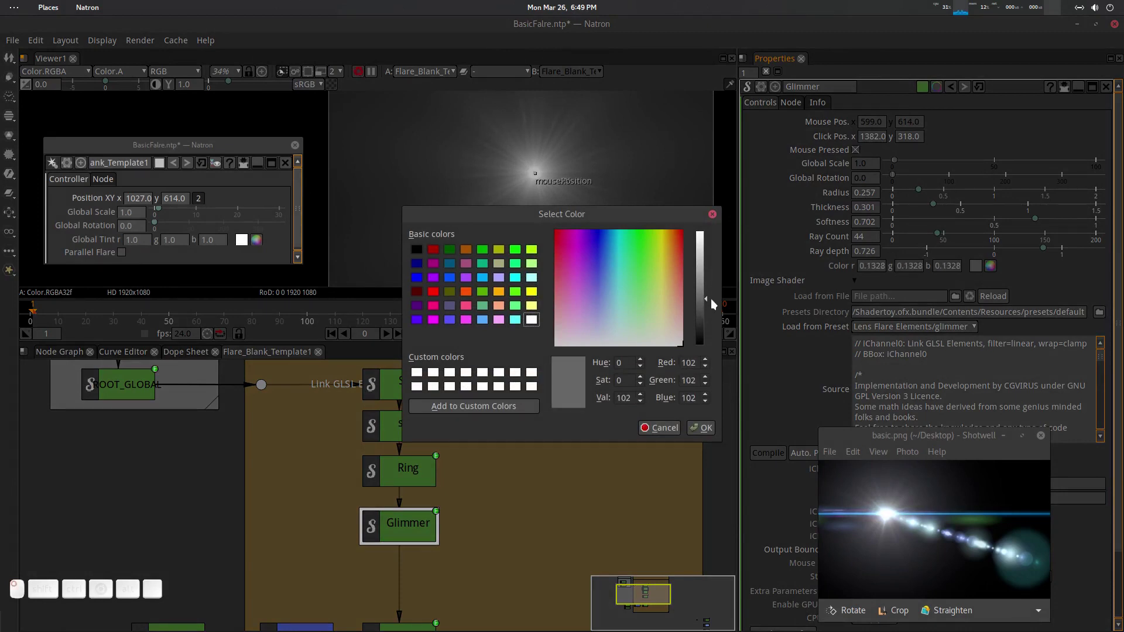
click(705, 429)
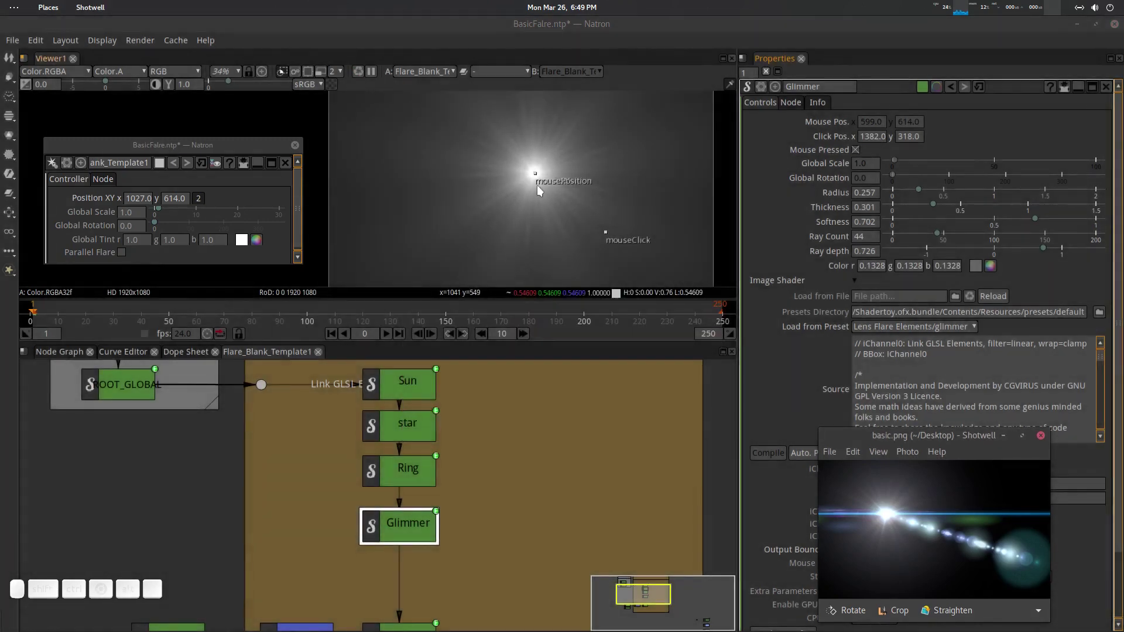
Step: Move the flare to about x 860, y 585 and try a different Global Tint color
drag(535, 174, 501, 179)
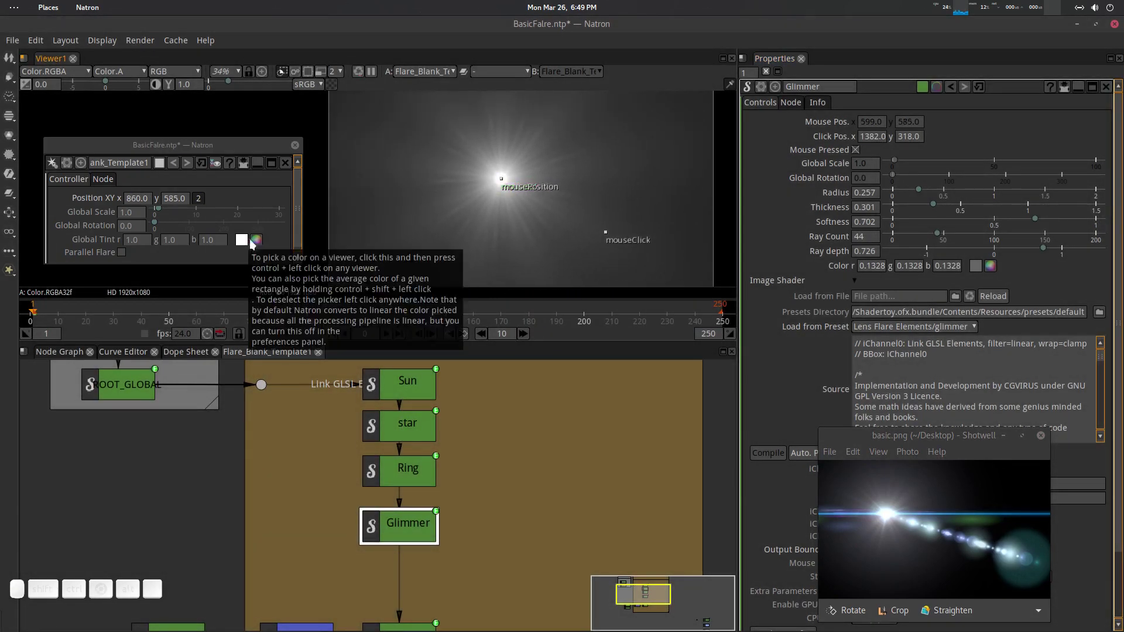
click(256, 240)
drag(214, 159, 248, 182)
click(272, 323)
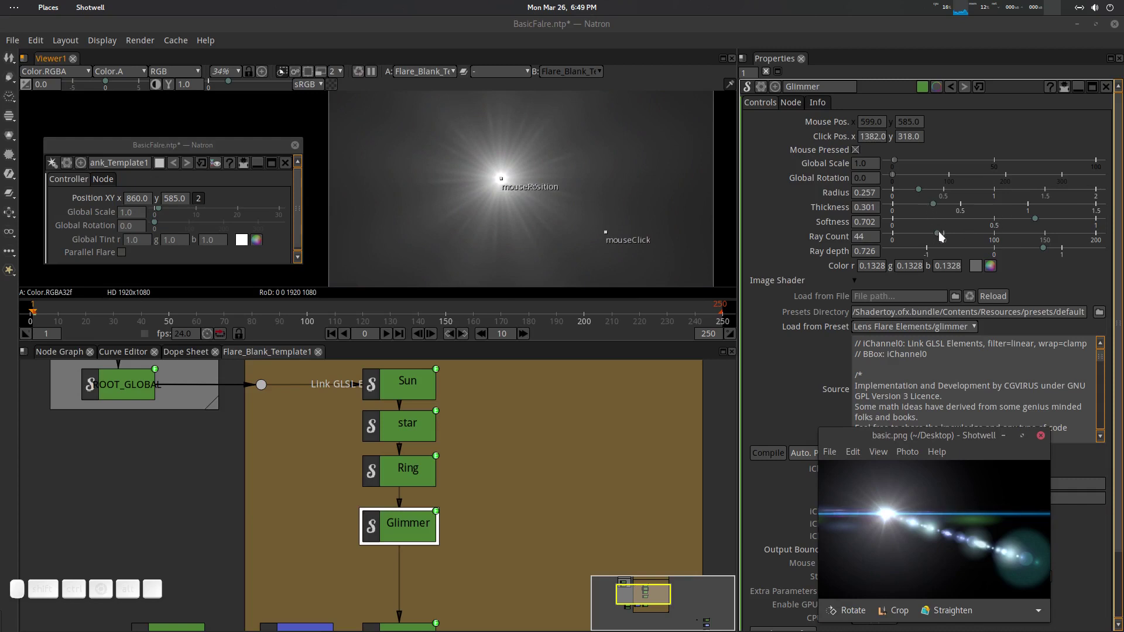
Step: Lower the Glimmer's Ray Count to 20
drag(939, 230, 901, 237)
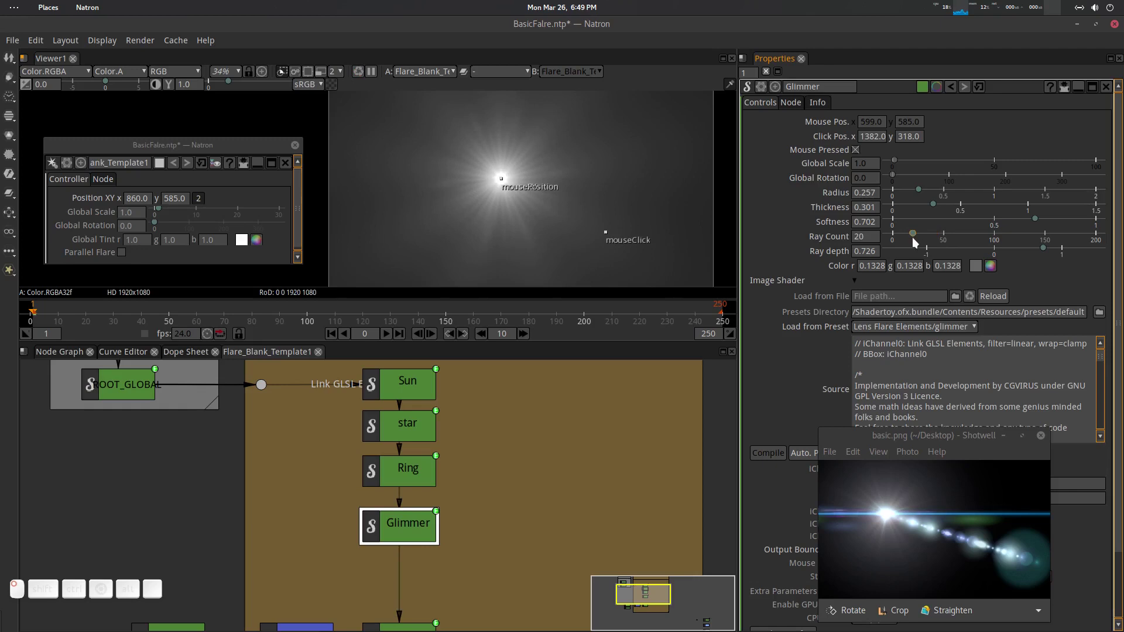
drag(914, 237, 911, 237)
double_click(869, 237)
text(20)
key(Return)
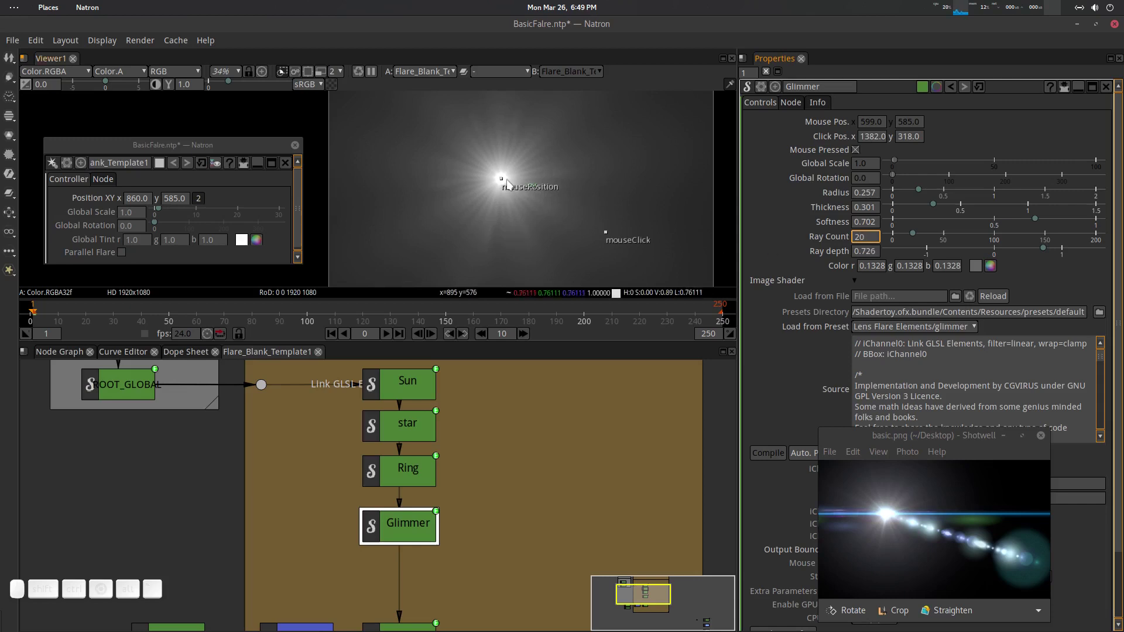
Step: Move the flare to about x 553, y 614 in the viewer and save the project
drag(501, 178, 439, 172)
scroll(503, 201, down, 3)
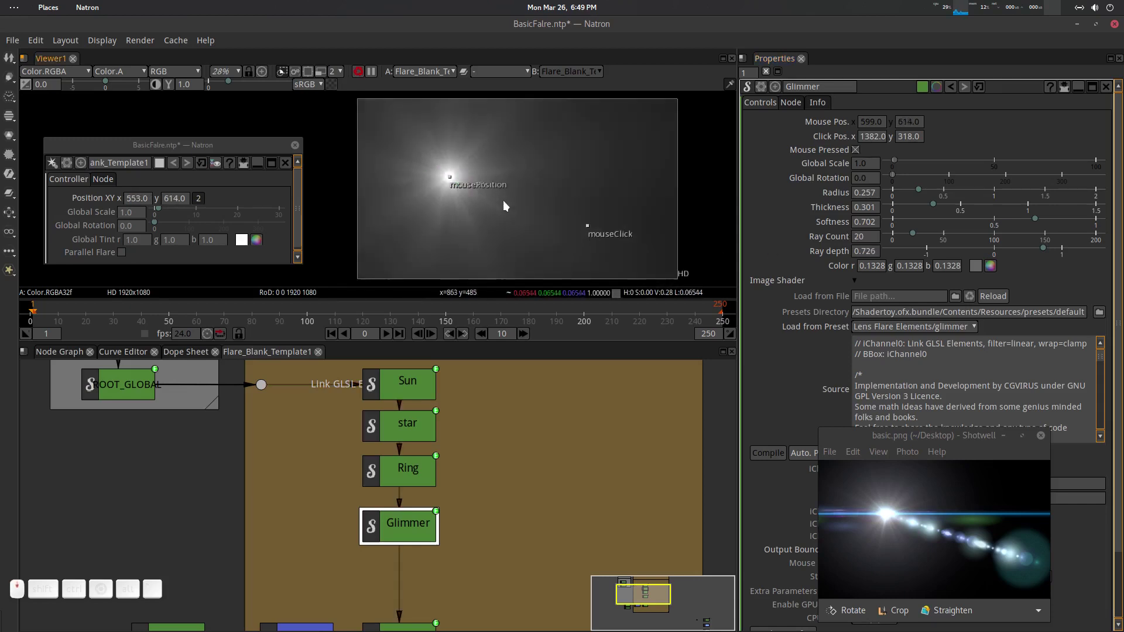
scroll(600, 436, down, 1)
key(ctrl+s)
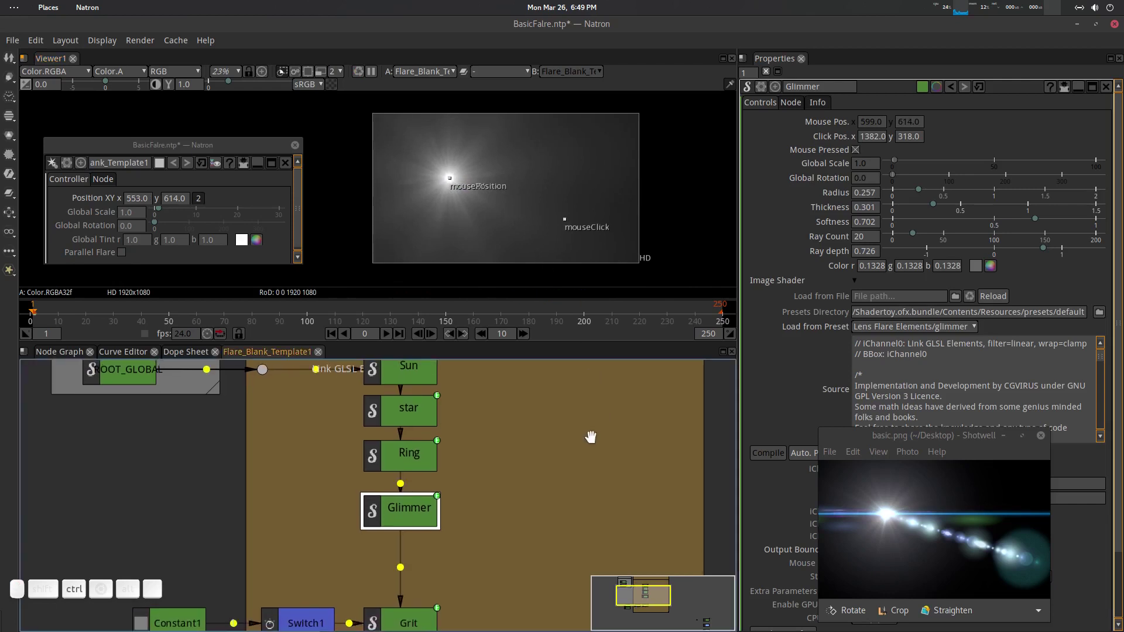
Step: Select the Constant1, Grit texture input, Switch1 and Grit nodes together and nudge the group slightly upward
scroll(503, 465, down, 5)
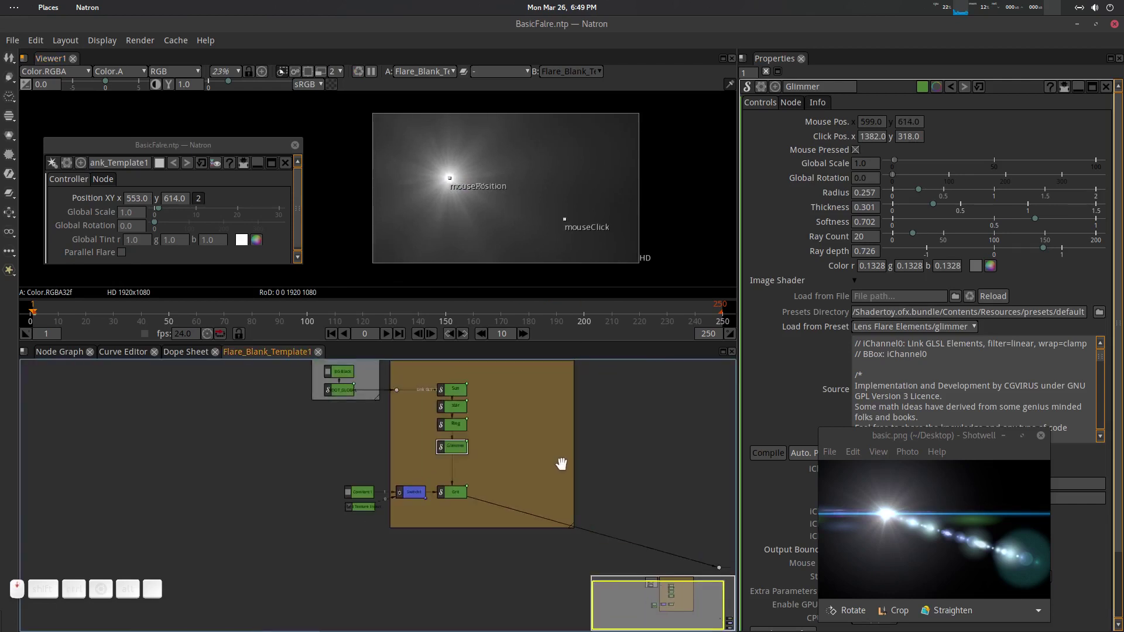
drag(283, 456, 587, 531)
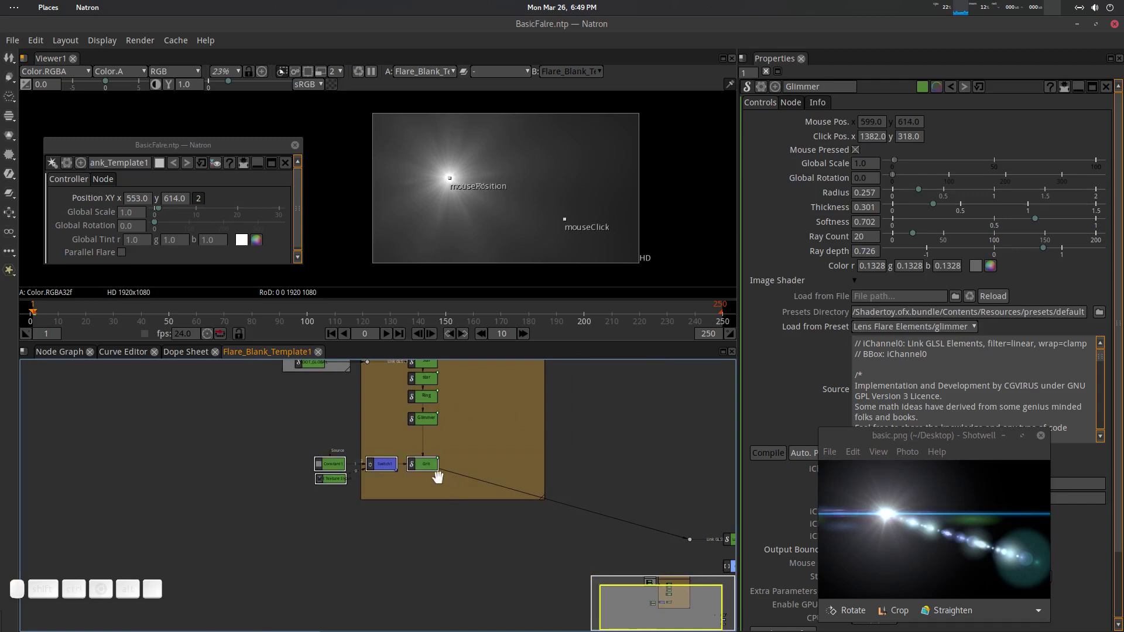
mouse_move(433, 466)
mouse_down()
mouse_move(431, 515)
mouse_move(437, 462)
mouse_up()
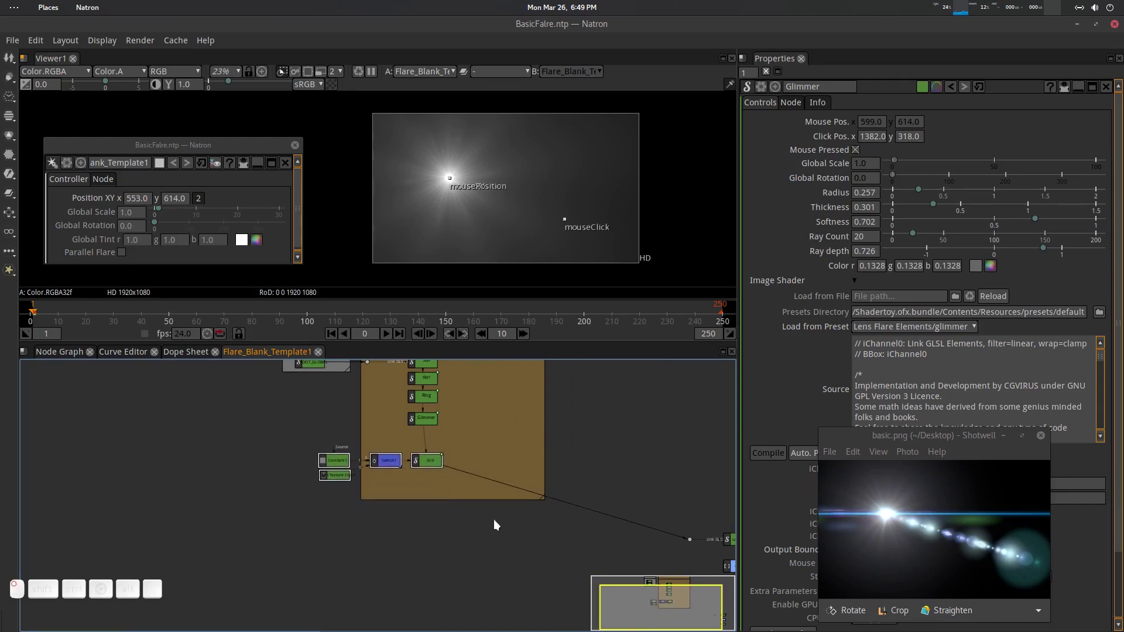
click(540, 513)
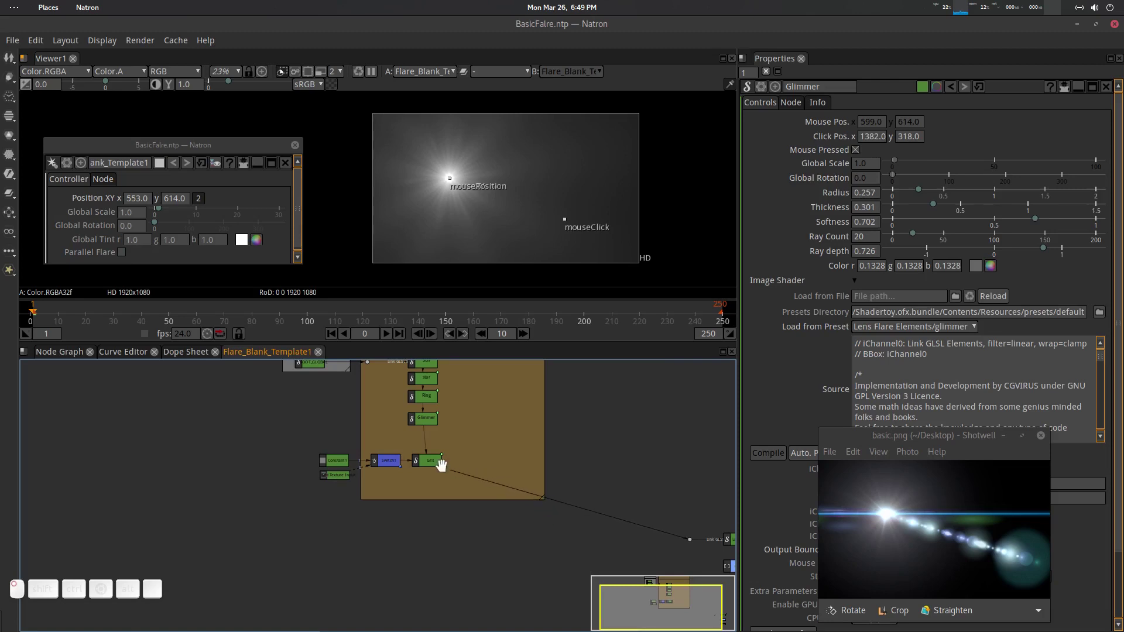
Step: Enlarge the Flare backdrop downward from its lower corner to make room for more element nodes
scroll(547, 499, up, 3)
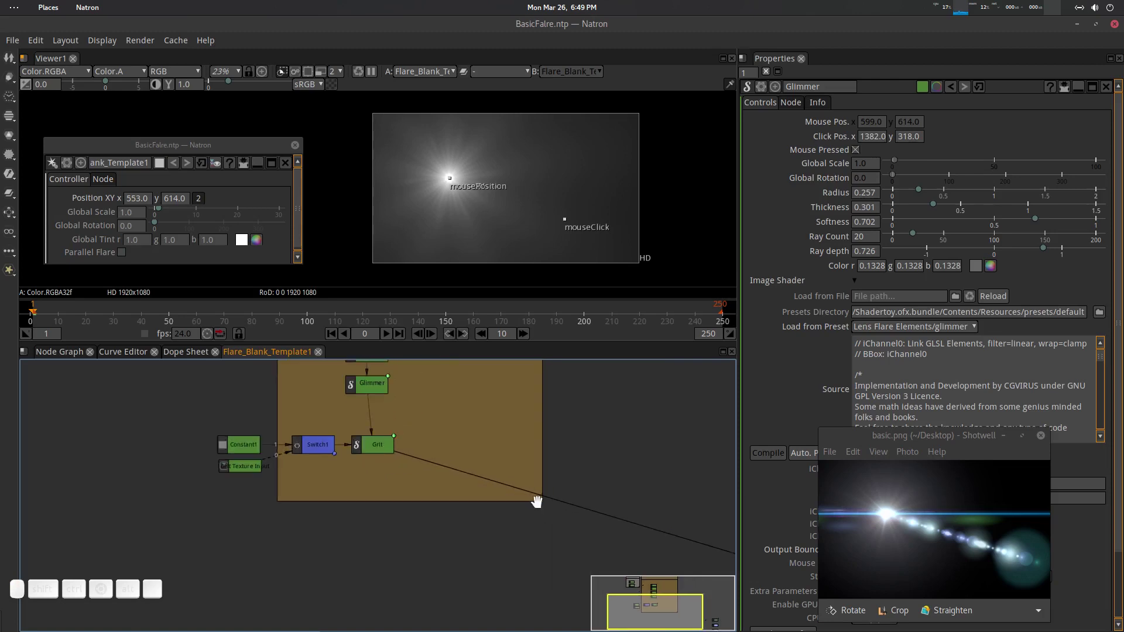
scroll(539, 518, up, 5)
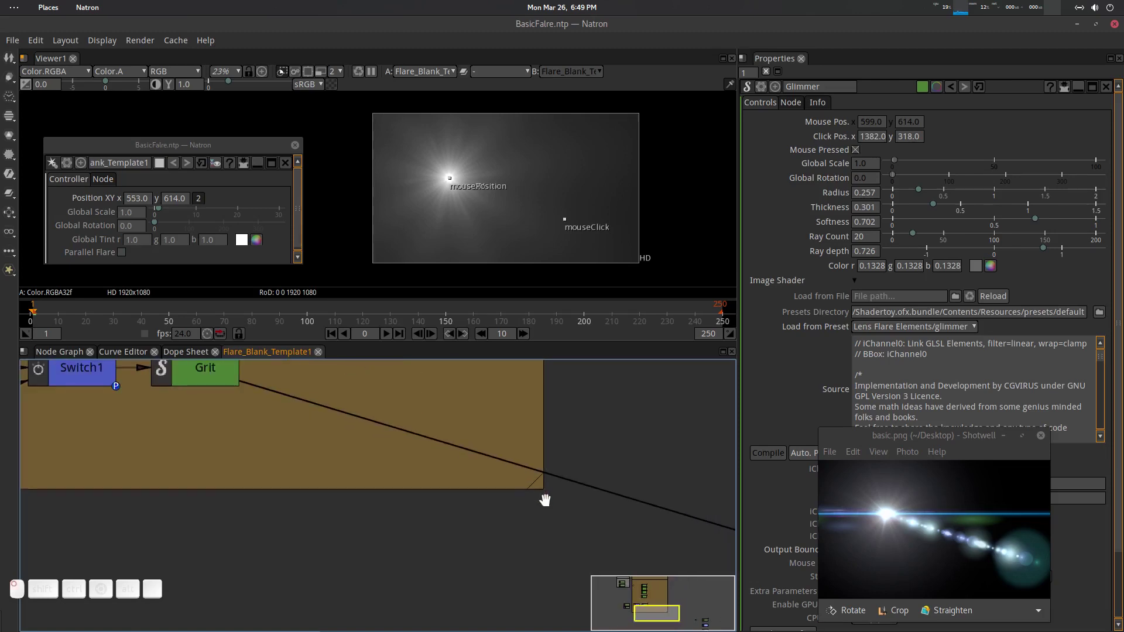
scroll(545, 499, down, 10)
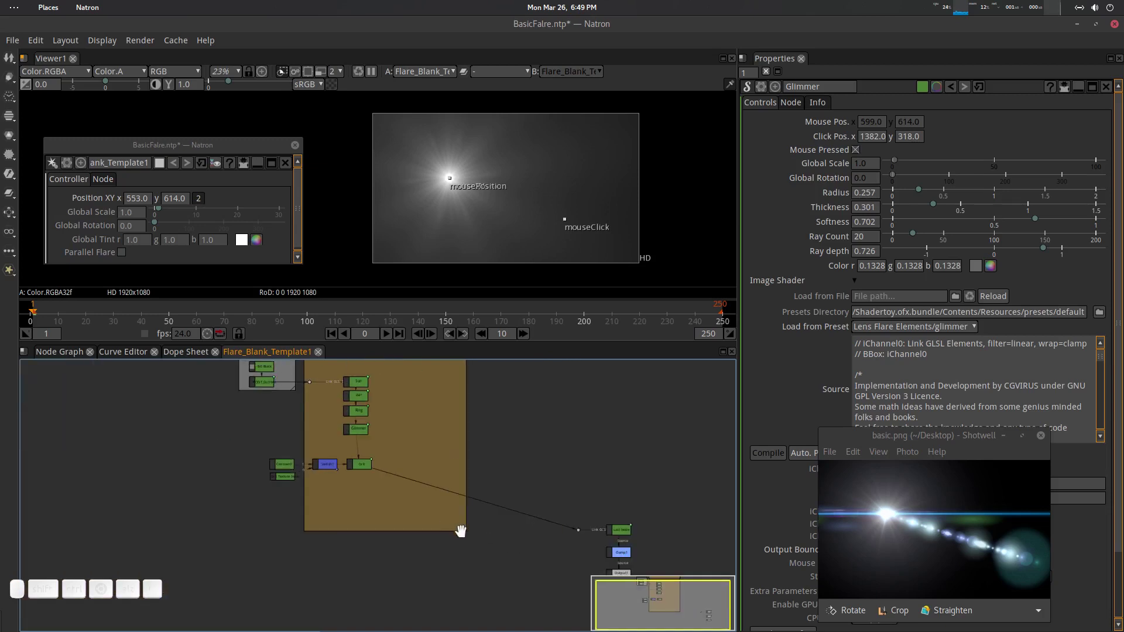
drag(461, 531, 481, 631)
scroll(464, 538, up, 4)
scroll(416, 511, down, 2)
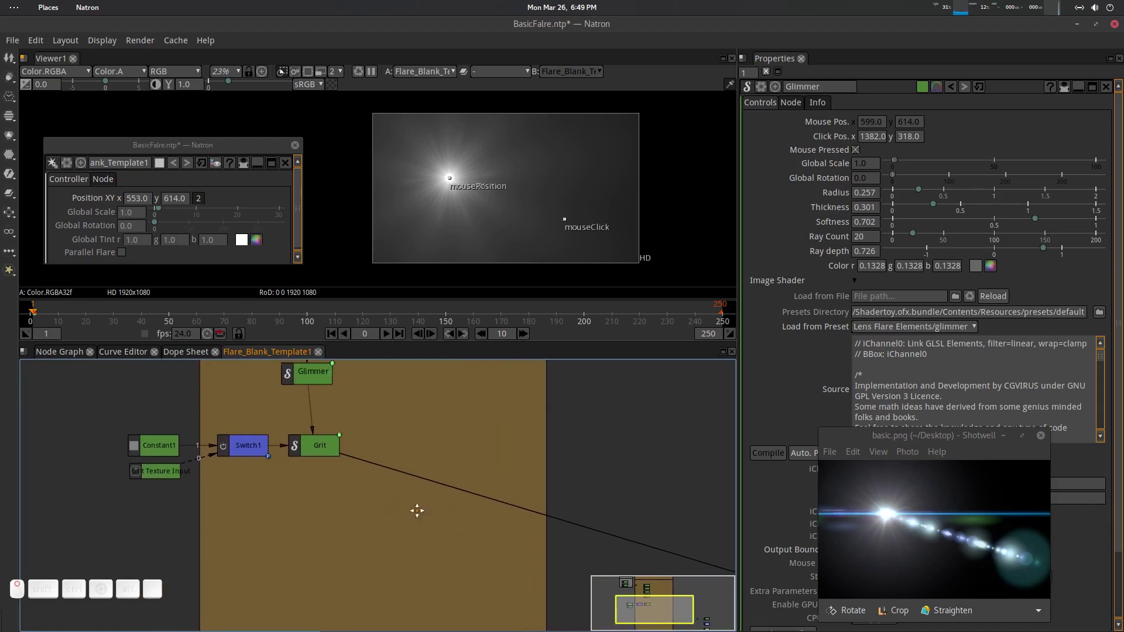
scroll(412, 483, down, 2)
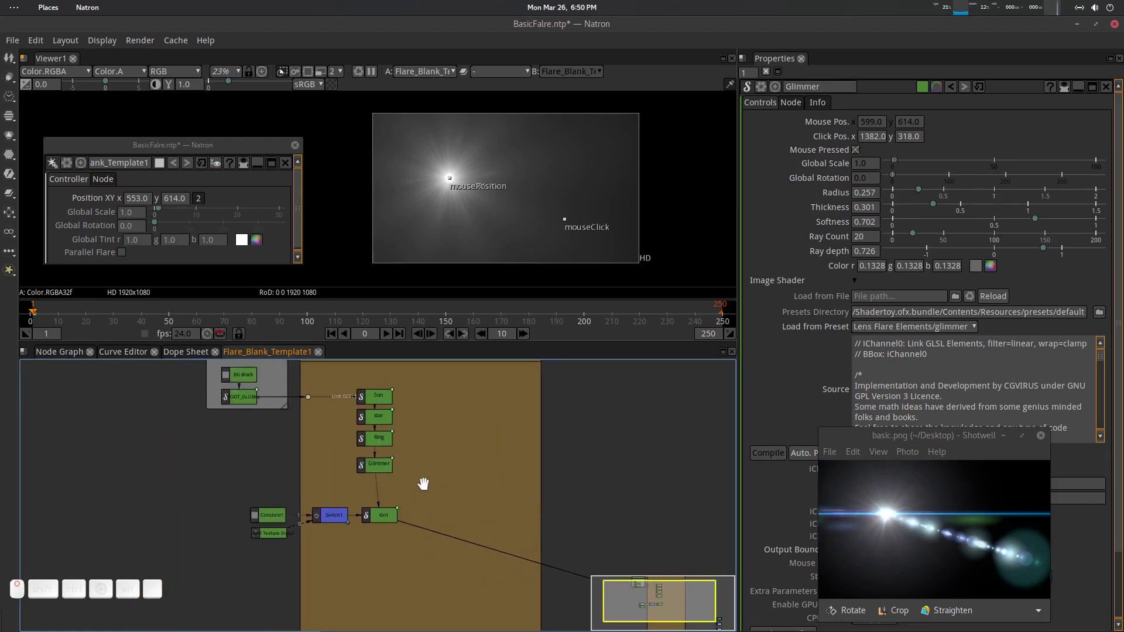
Step: Move Glimmer closer beneath Ring and shift the Grit node with its Switch1 and source nodes further down
drag(379, 463, 378, 457)
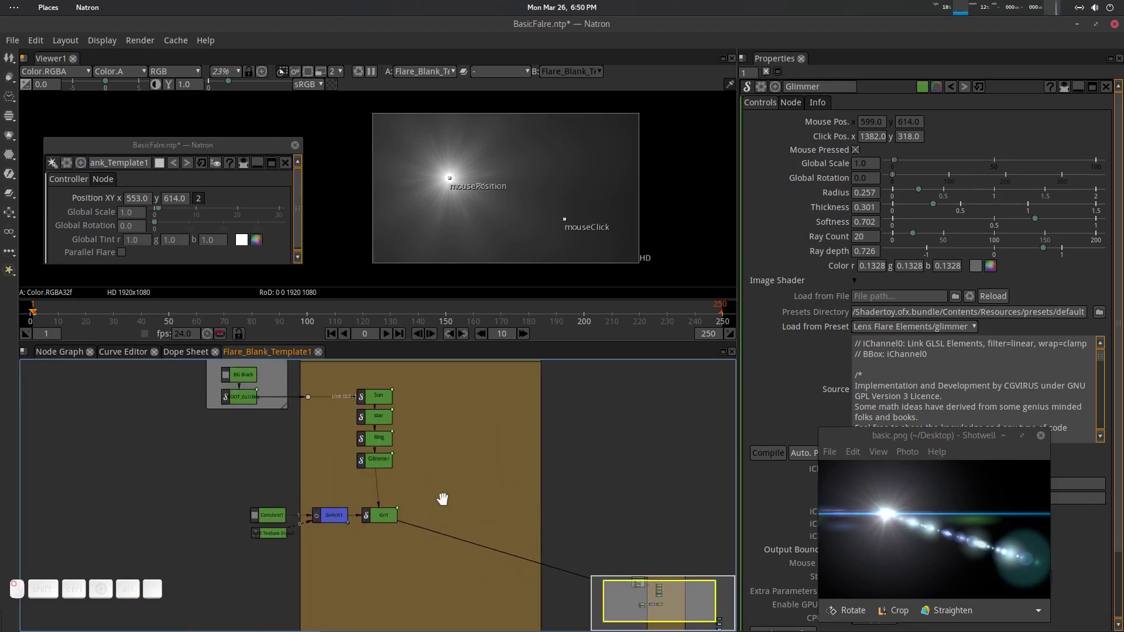
drag(442, 497, 234, 539)
drag(338, 510, 352, 562)
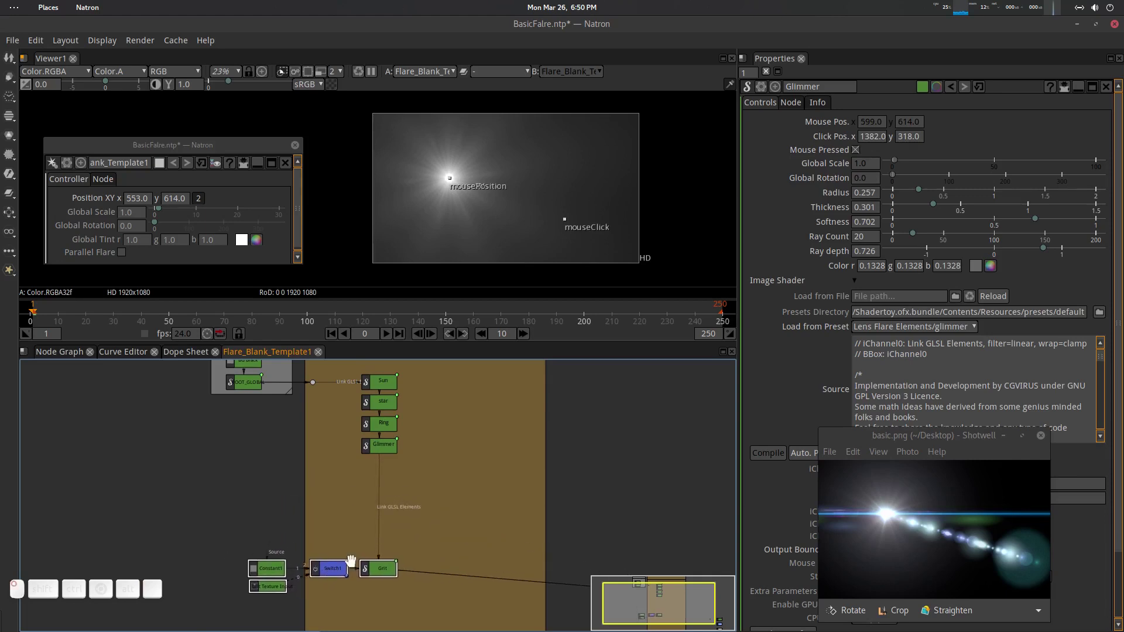
drag(466, 504, 459, 482)
Step: Save the project and select the Glimmer node in the element chain
key(ctrl+s)
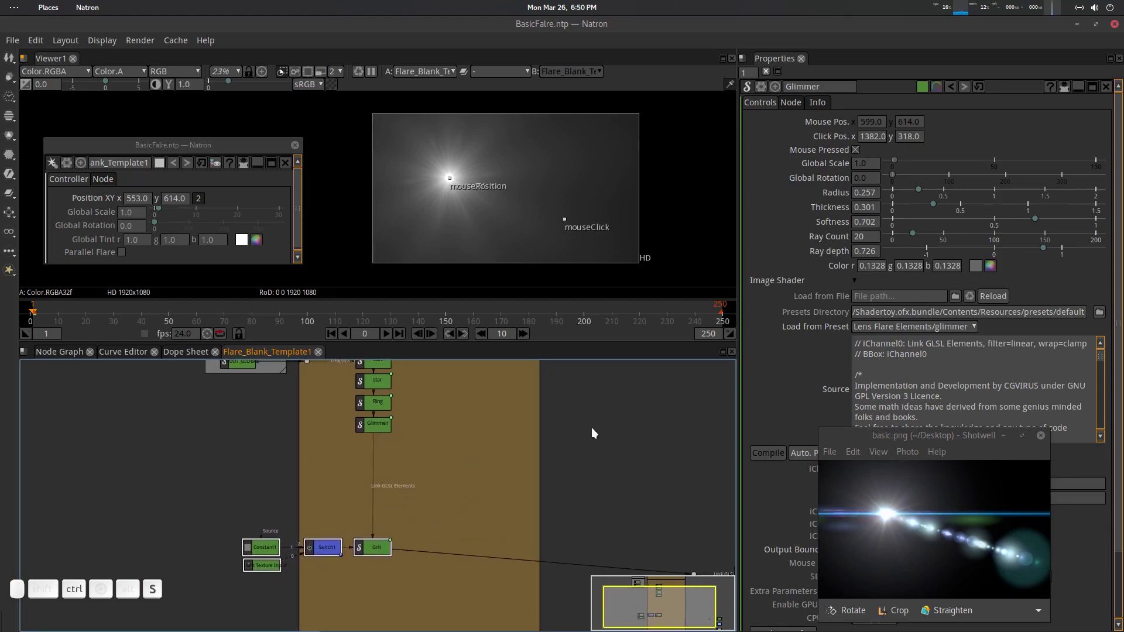
click(590, 429)
scroll(426, 453, up, 5)
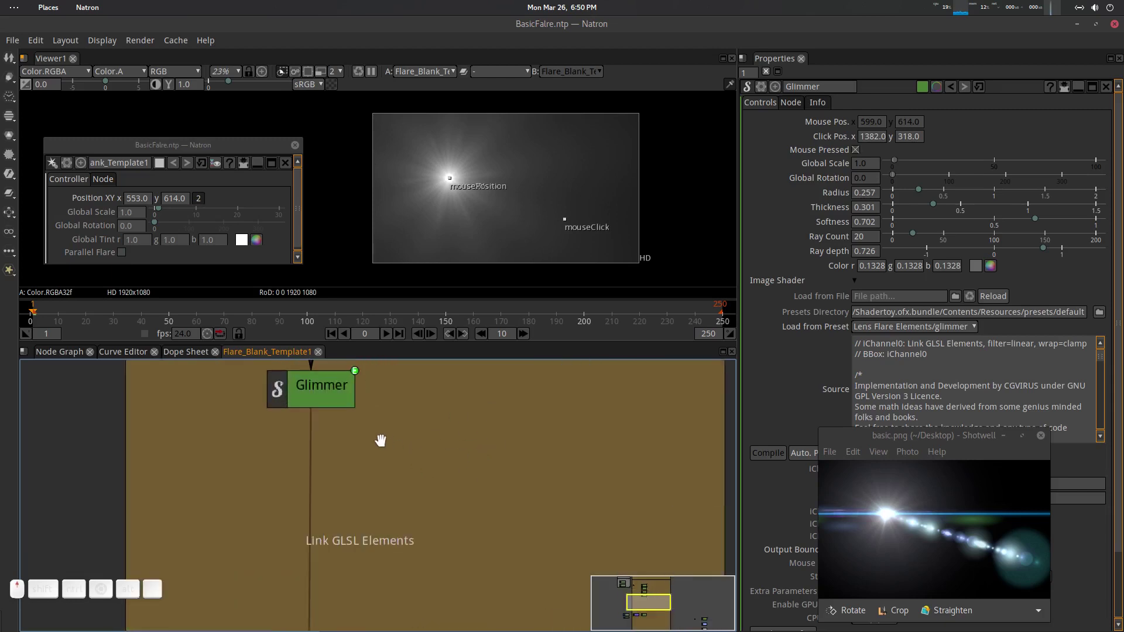
drag(381, 442, 434, 441)
click(415, 404)
scroll(473, 455, down, 4)
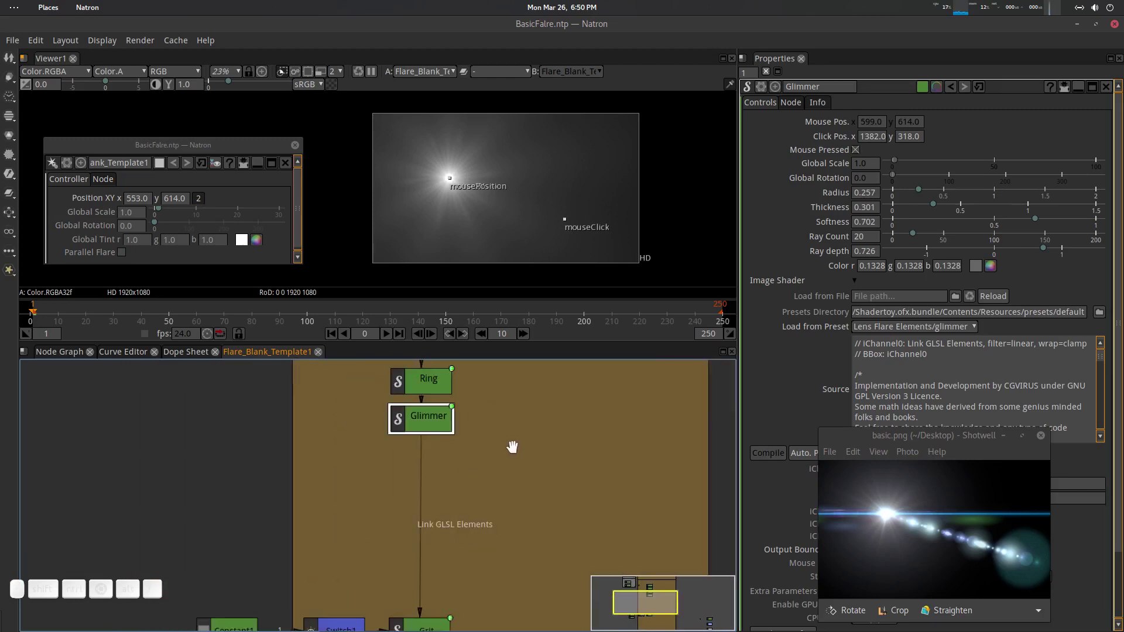
Step: Close the template's floating parameter window and reload the saved project
key(s)
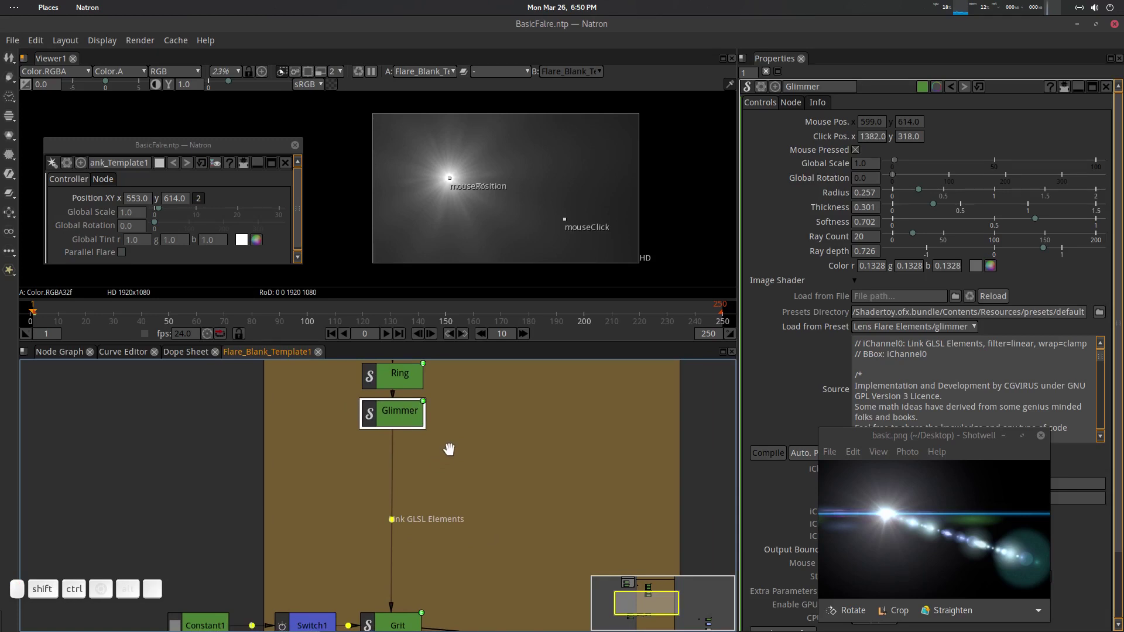
click(294, 145)
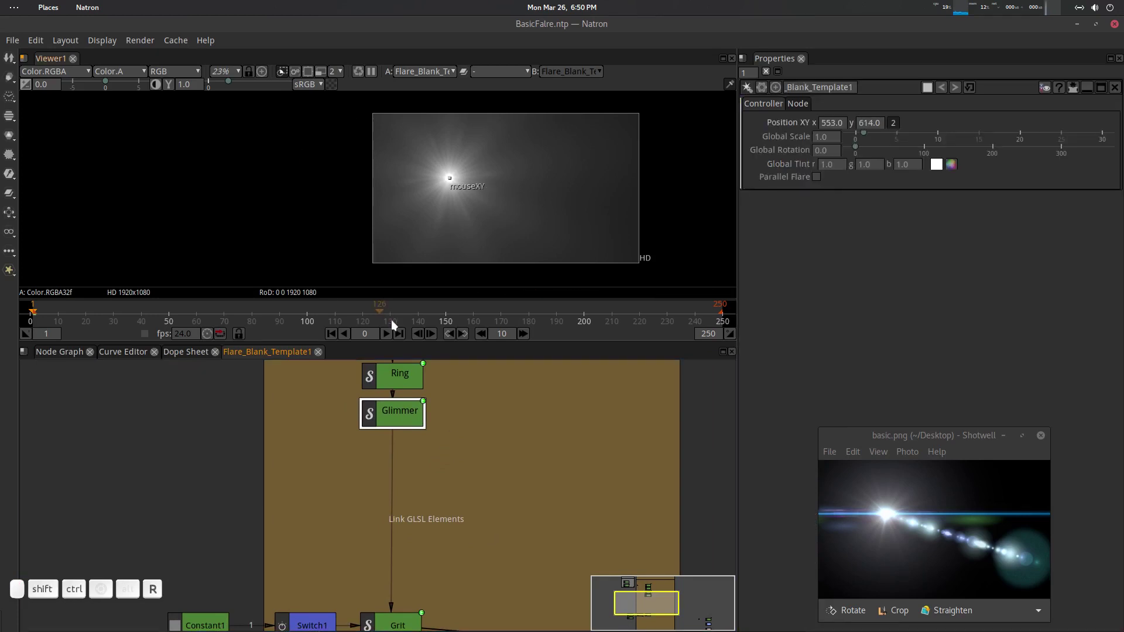
key(ctrl+w)
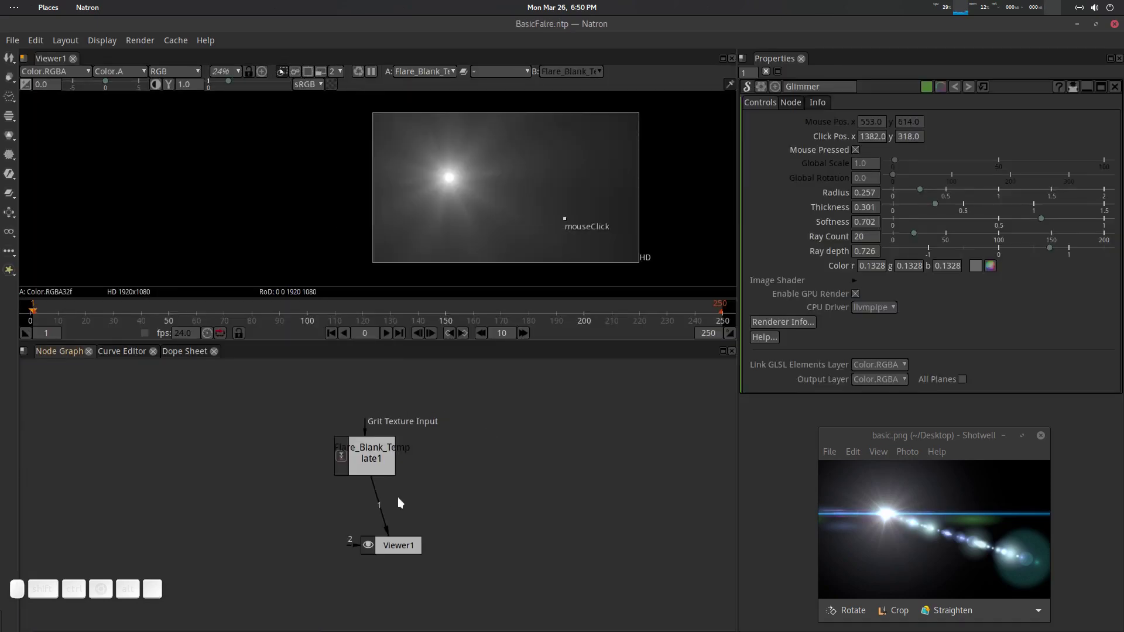
Step: Show the Flare_Blank_Template1 parameters in a floating window and open the group's internal node graph
double_click(377, 453)
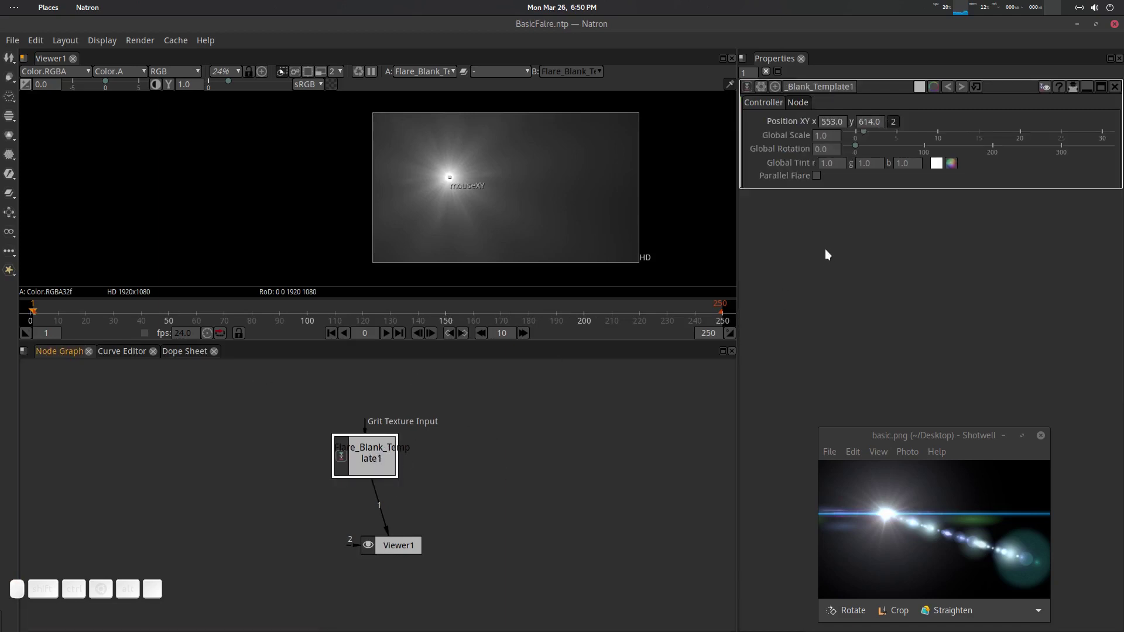
click(1100, 87)
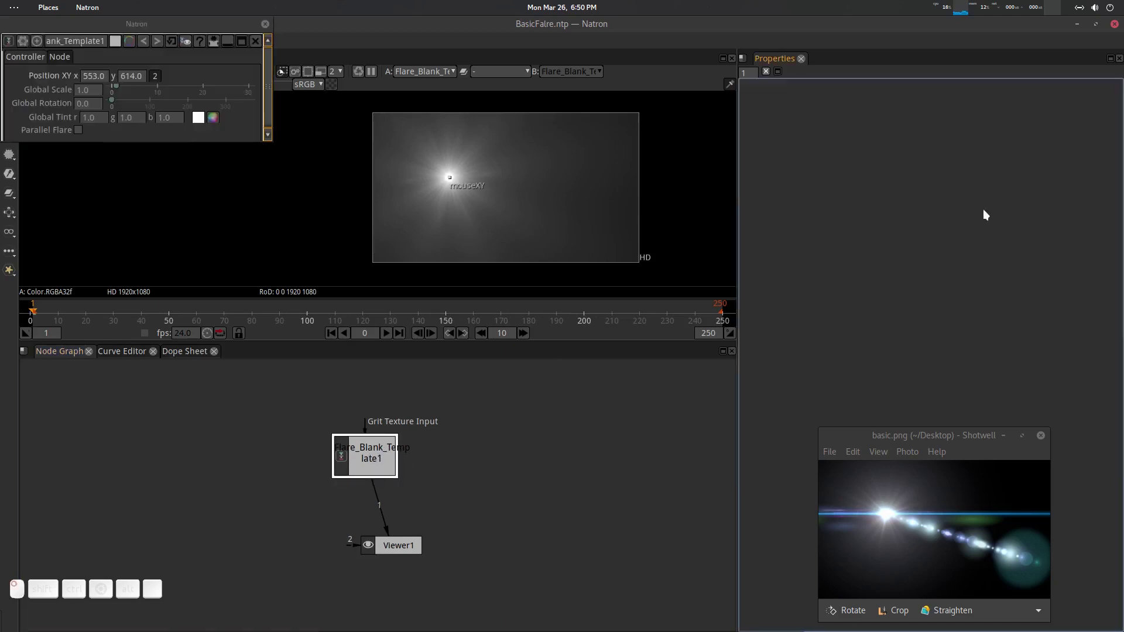
click(185, 39)
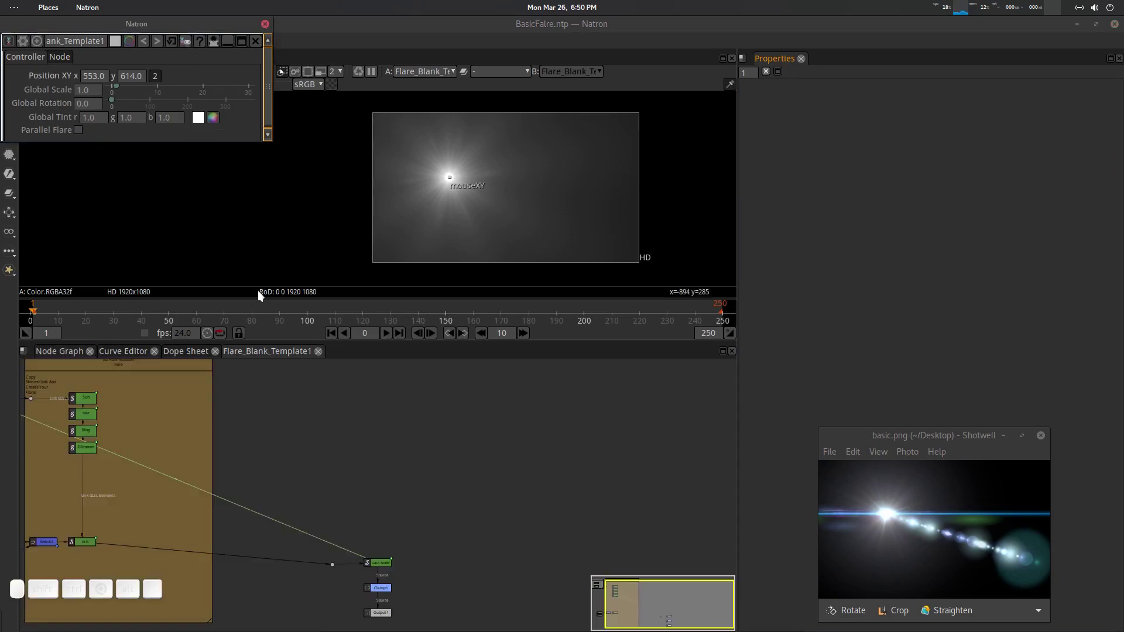
Step: Locate the Glimmer node inside the template's graph and open its parameters
drag(409, 439, 431, 424)
scroll(353, 469, up, 2)
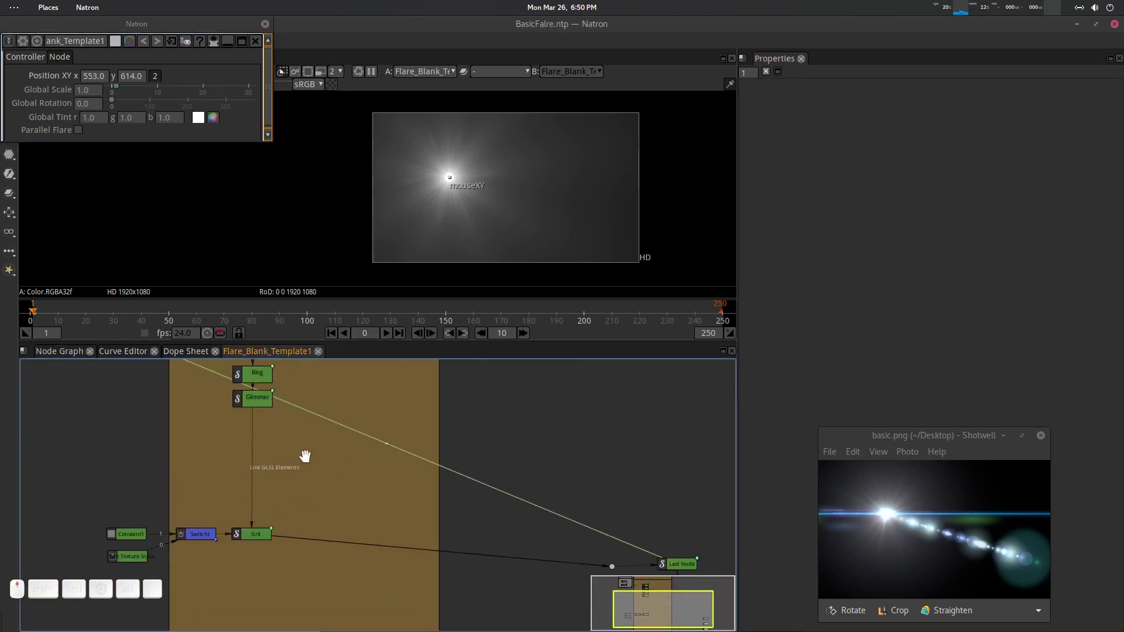
drag(303, 454, 341, 461)
scroll(341, 462, up, 3)
click(384, 434)
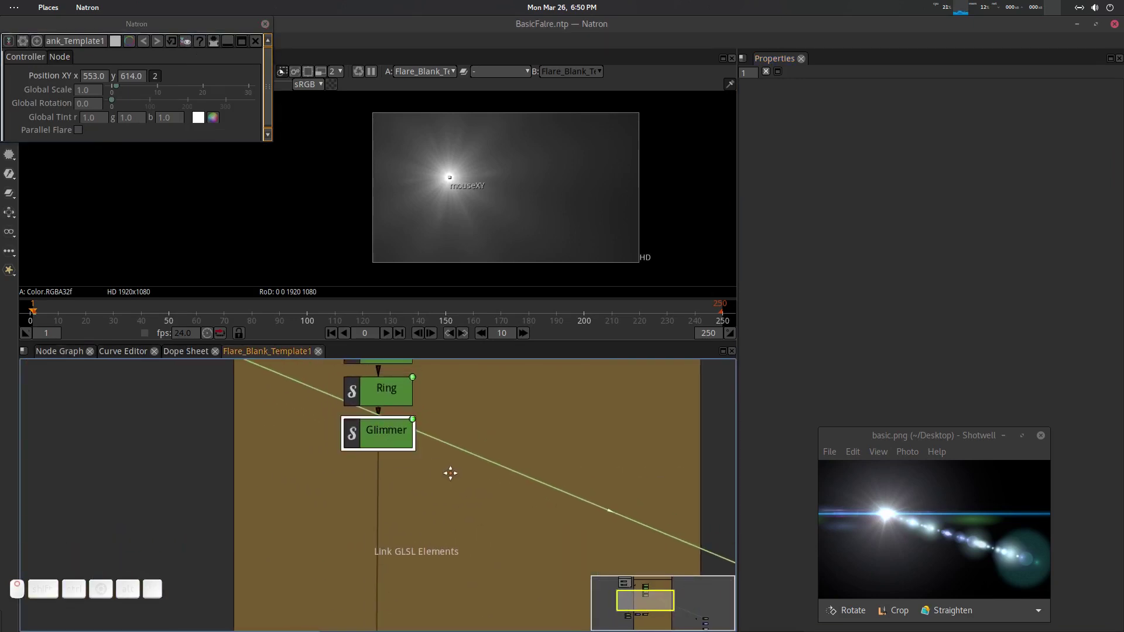
drag(449, 471, 433, 477)
scroll(430, 498, down, 3)
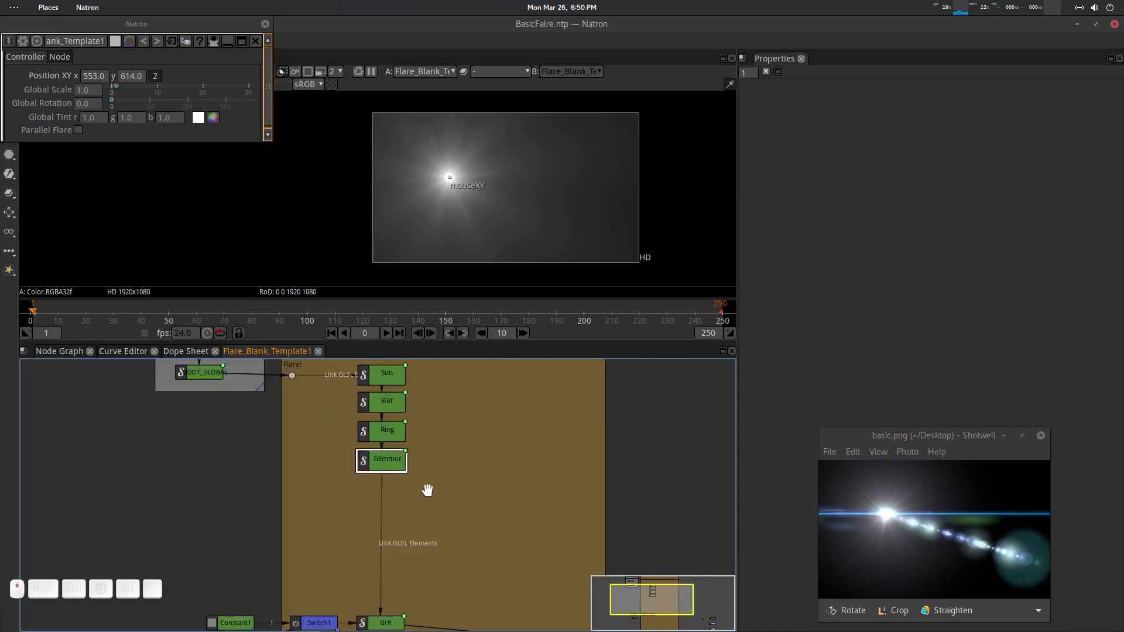
scroll(424, 480, up, 2)
double_click(377, 452)
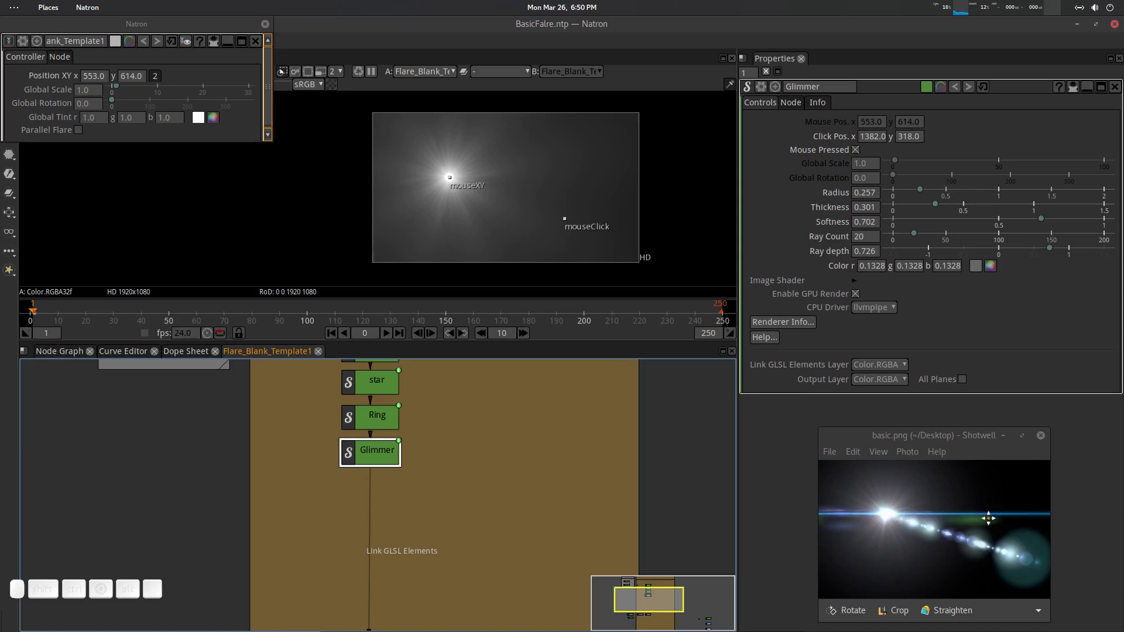
drag(396, 489, 413, 473)
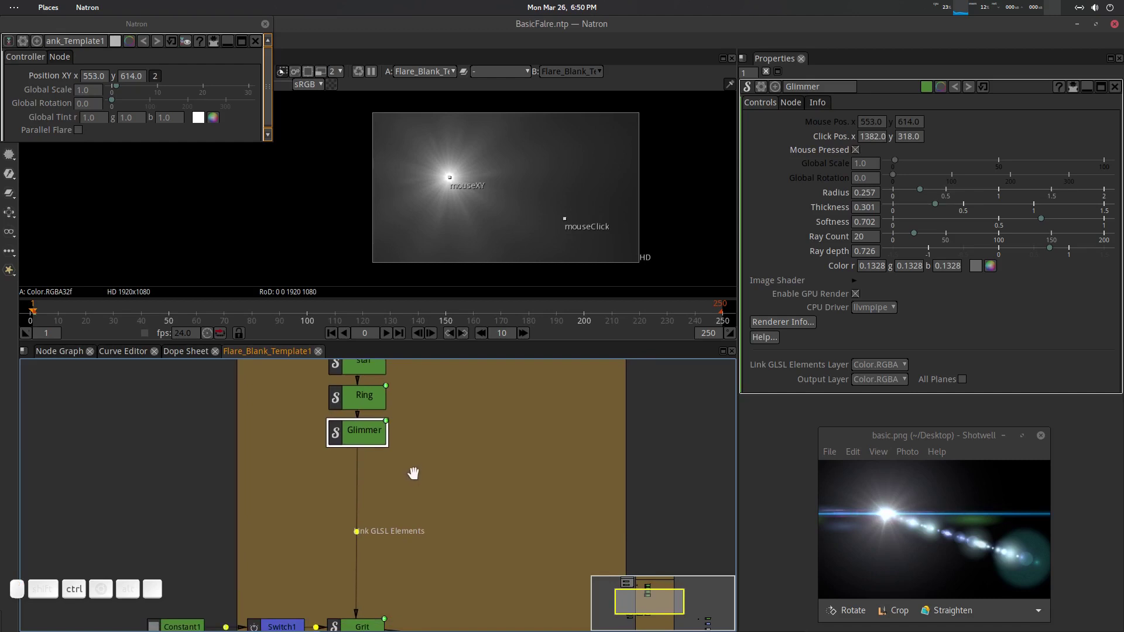
Step: Paste a copy of the Glimmer node into the element chain directly below Glimmer and rename the copy Anamorphic
click(435, 485)
key(ctrl+v)
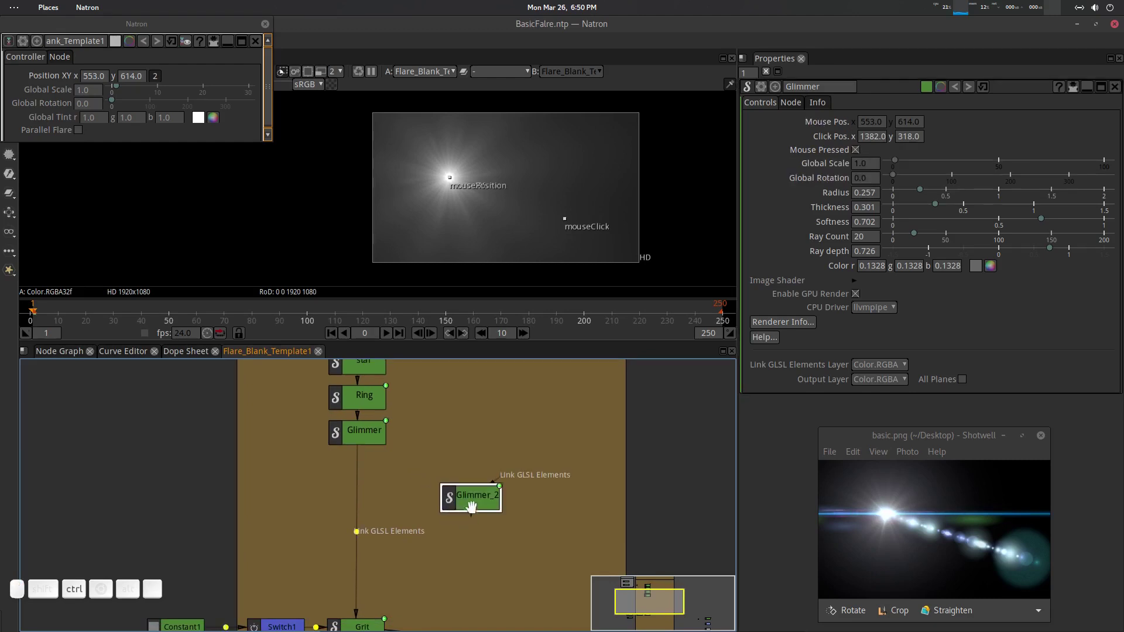
drag(469, 504, 368, 471)
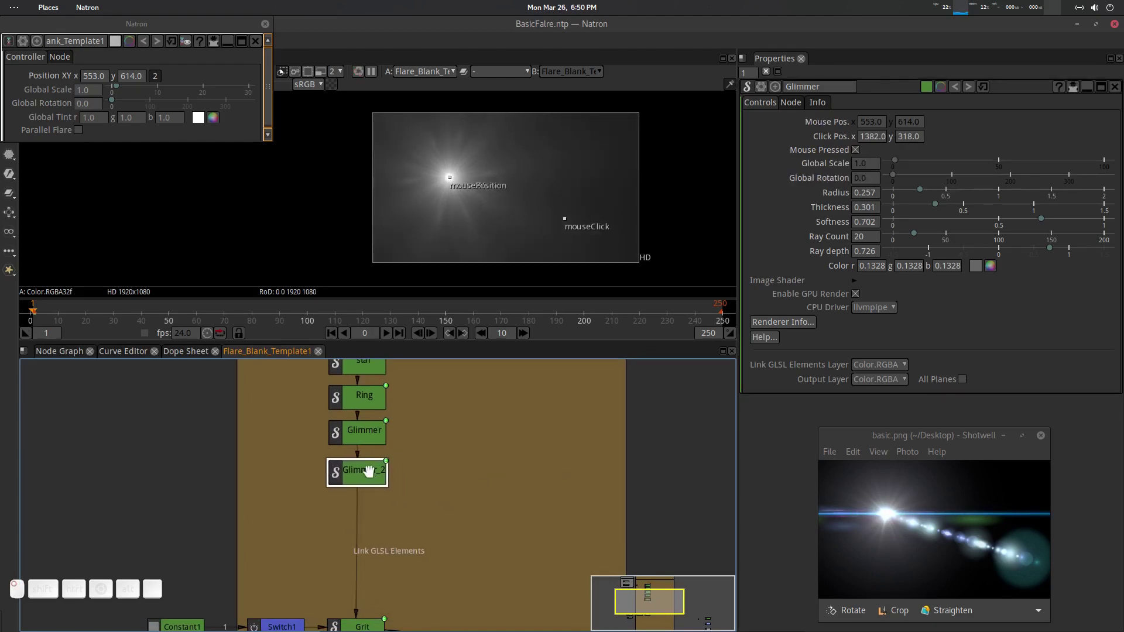
double_click(831, 86)
text(Anam)
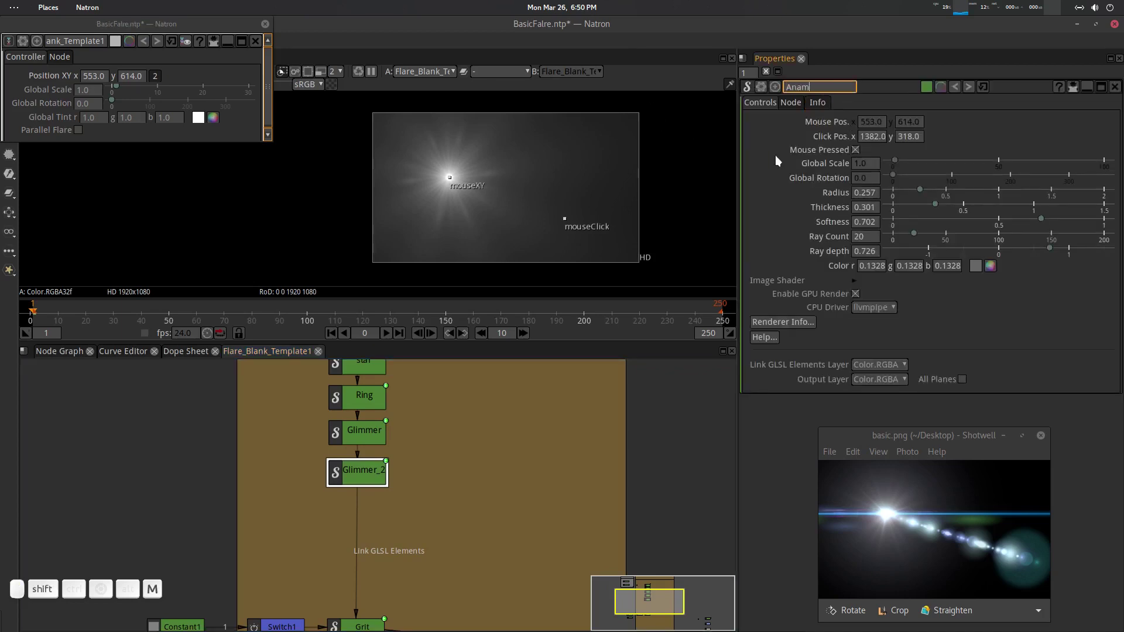
text(orphic)
key(Return)
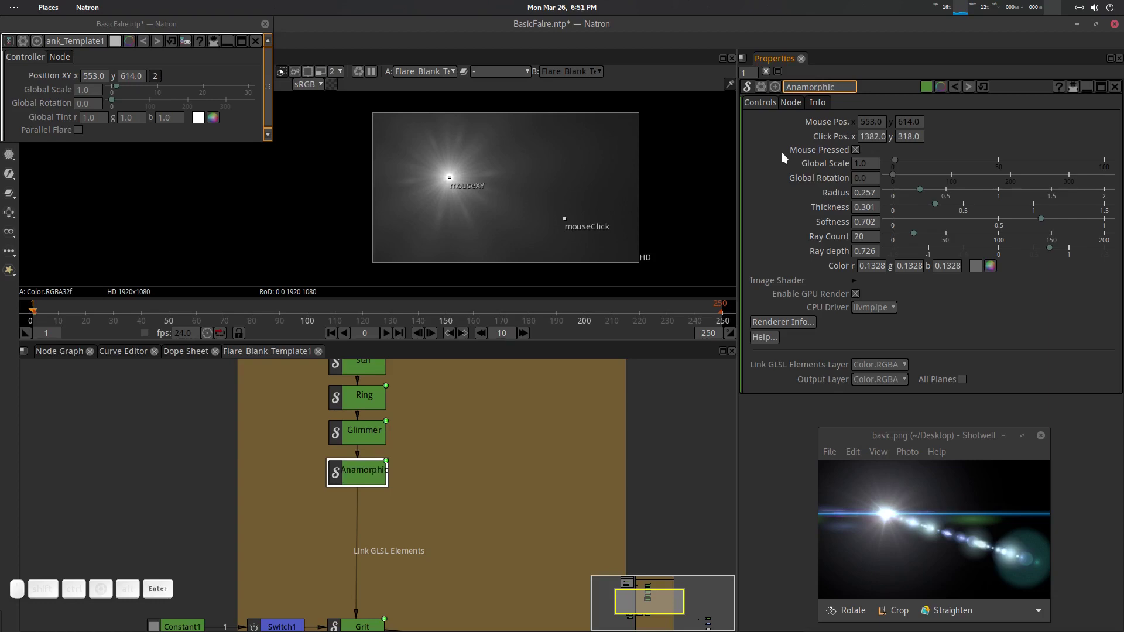
Step: Load the Lens Flare Elements/anamorphic shader preset into the Anamorphic node and move the flare's source position to 669, 770
click(854, 281)
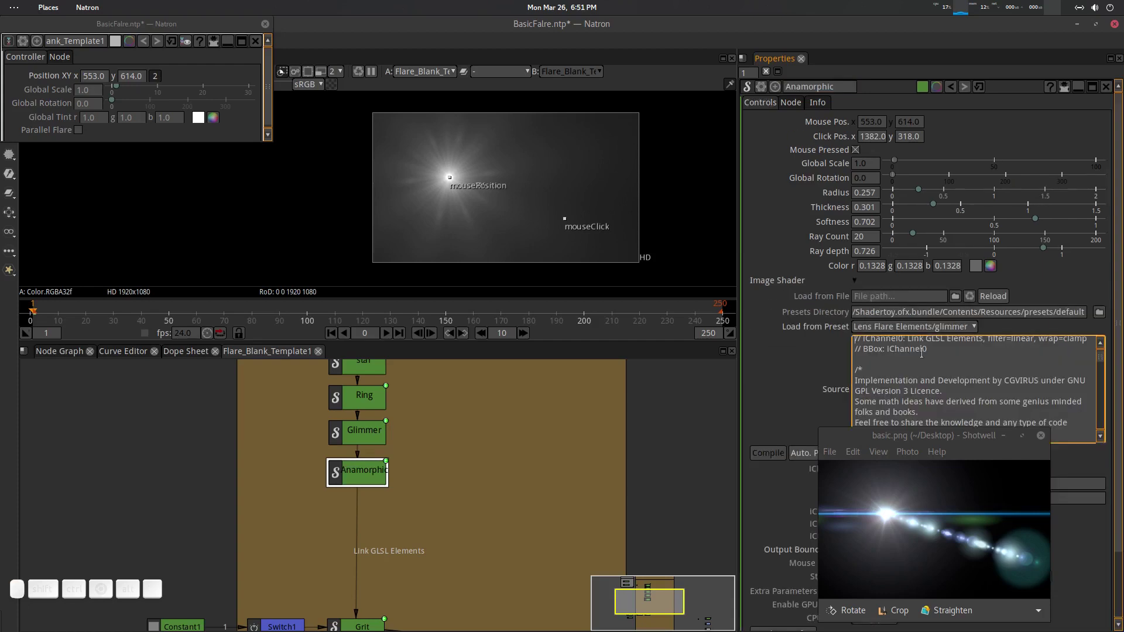
click(905, 326)
mouse_move(892, 480)
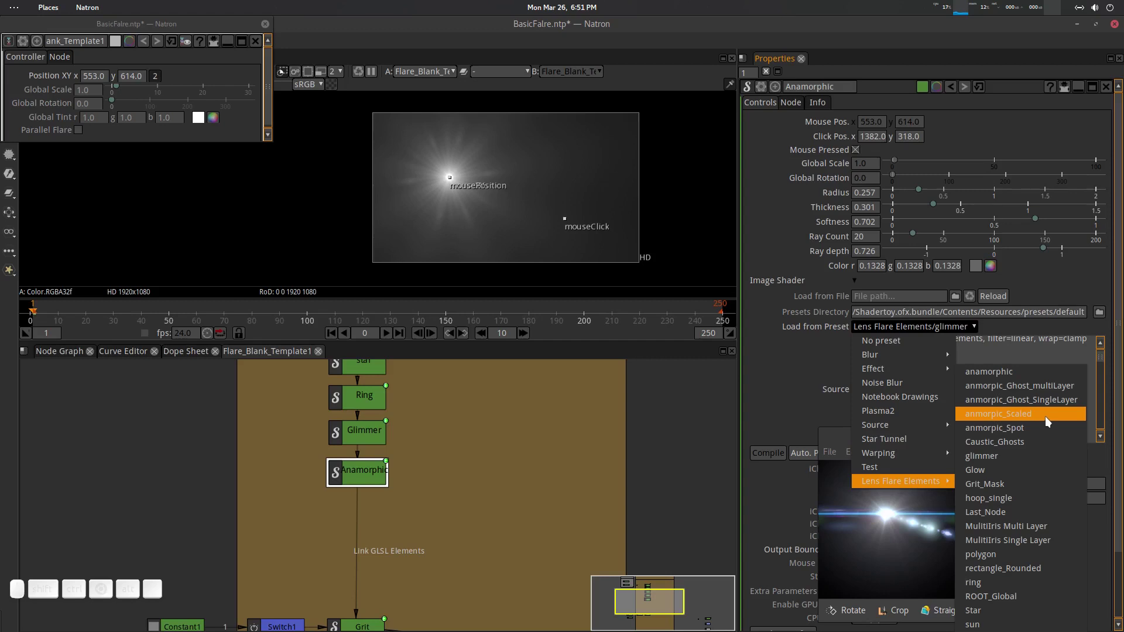
click(1049, 373)
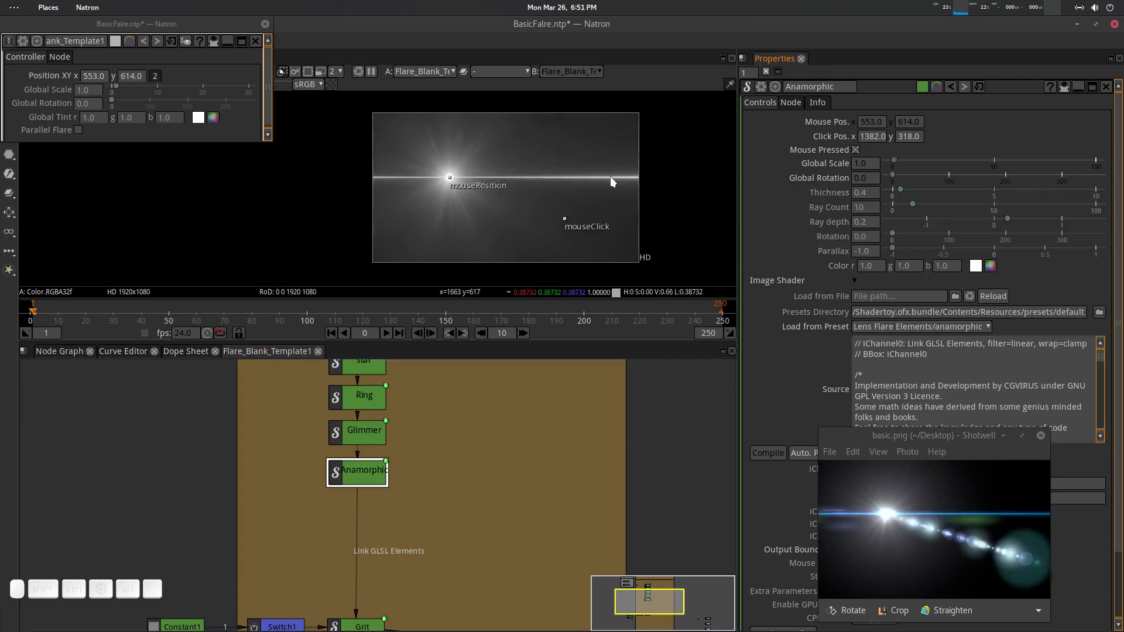
drag(451, 176, 465, 156)
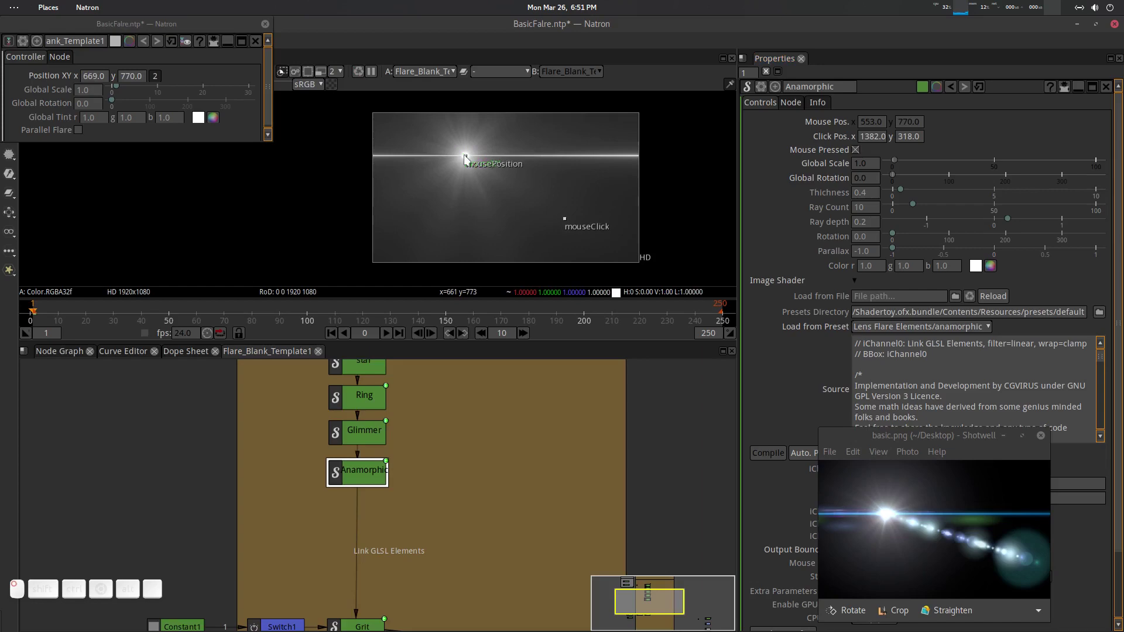
scroll(515, 171, up, 3)
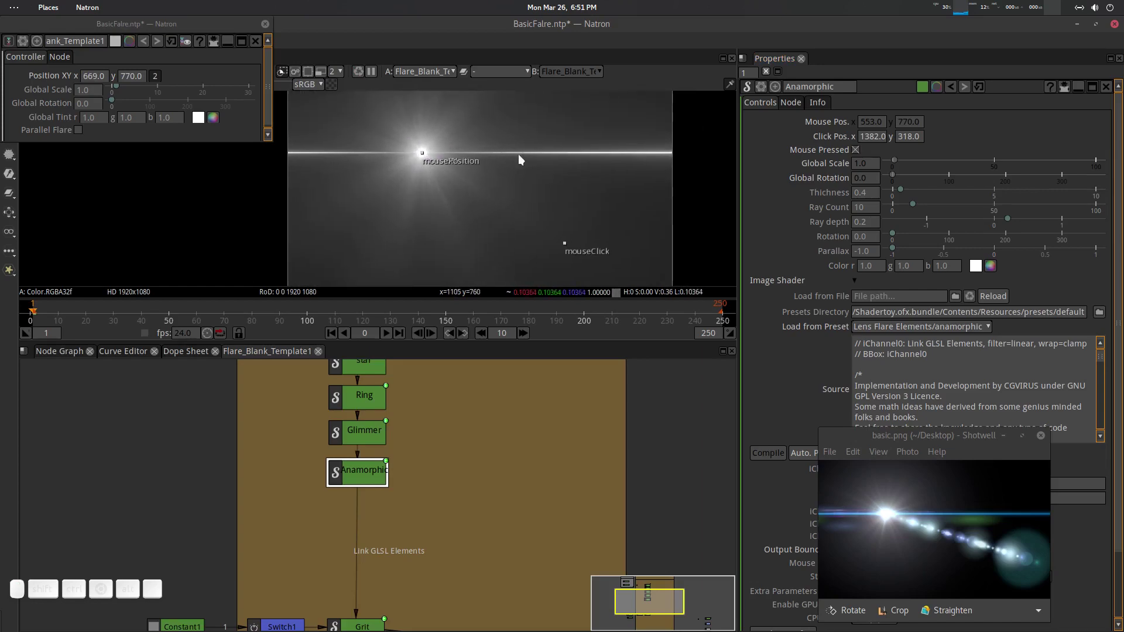
Step: Set the Anamorphic node's colour to a violet-blue of RGB 96, 99, 255
click(989, 266)
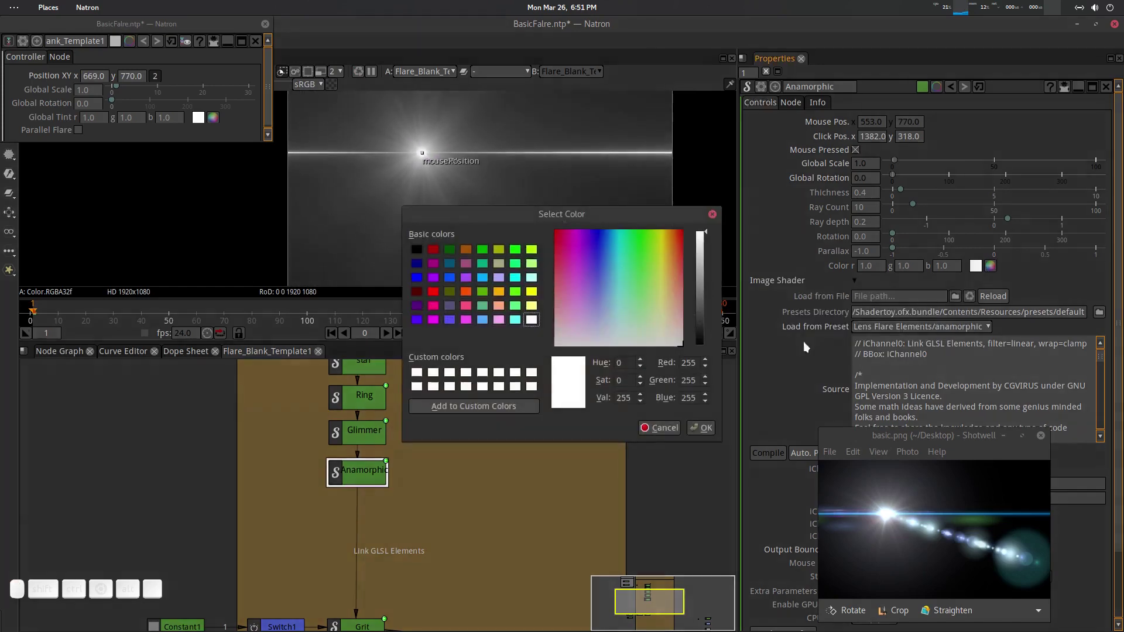
click(594, 272)
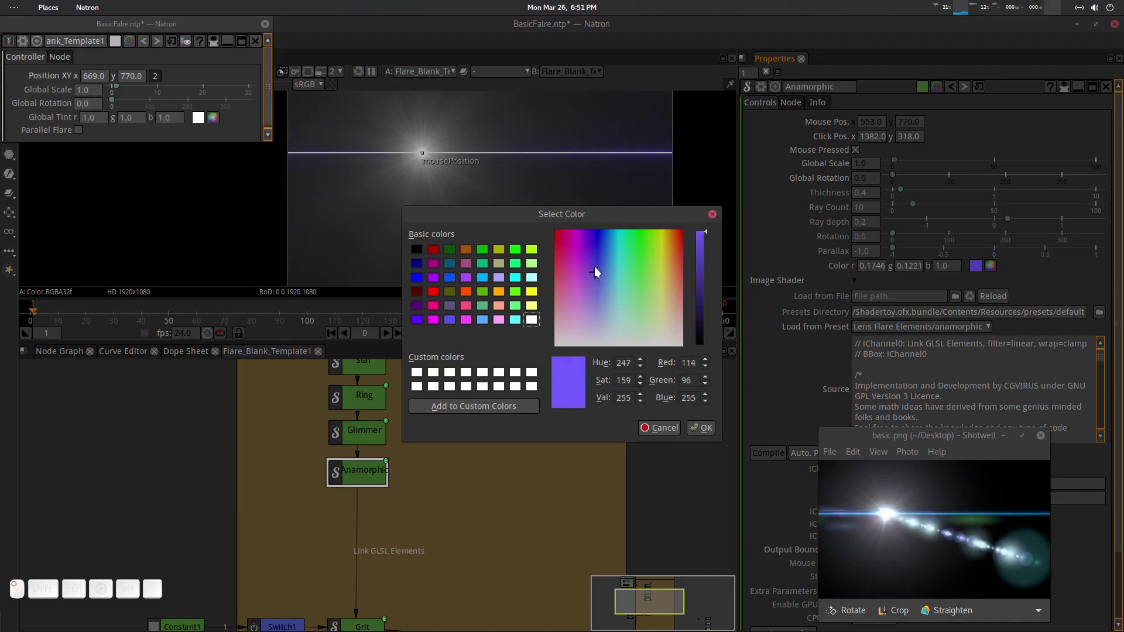
click(588, 260)
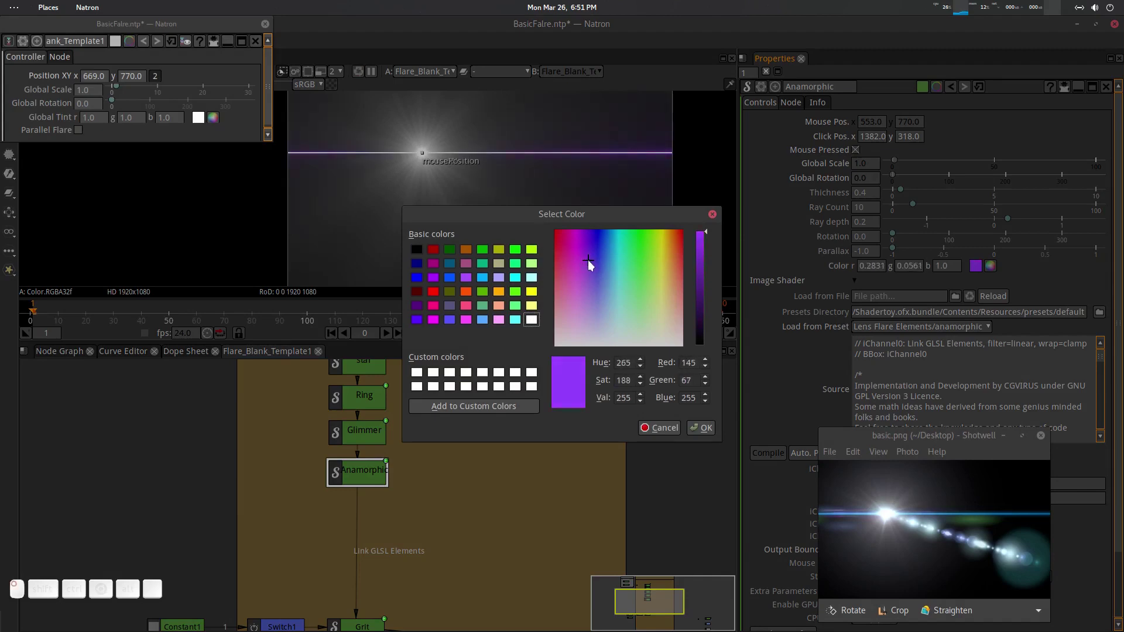
mouse_move(588, 260)
mouse_down()
mouse_move(589, 244)
mouse_move(600, 251)
mouse_up()
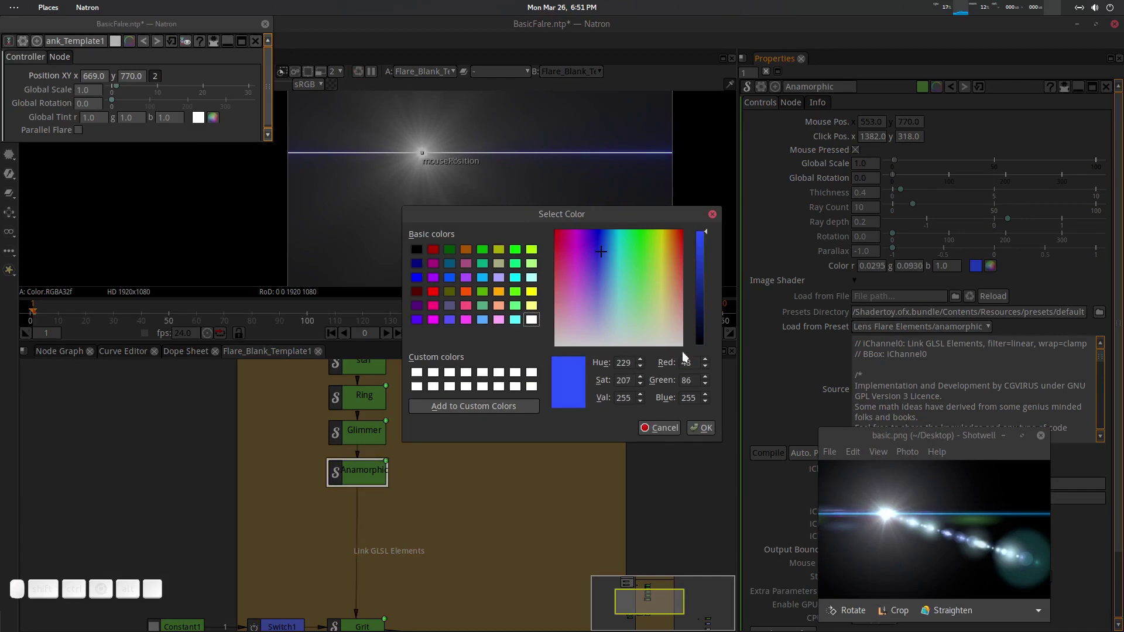
click(597, 272)
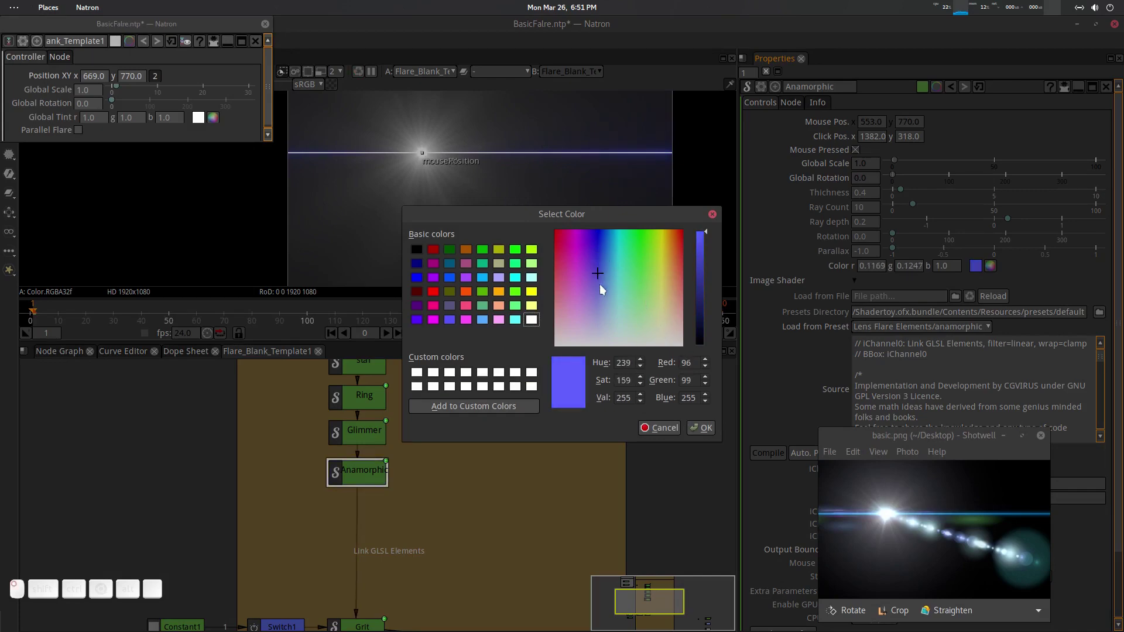
click(701, 428)
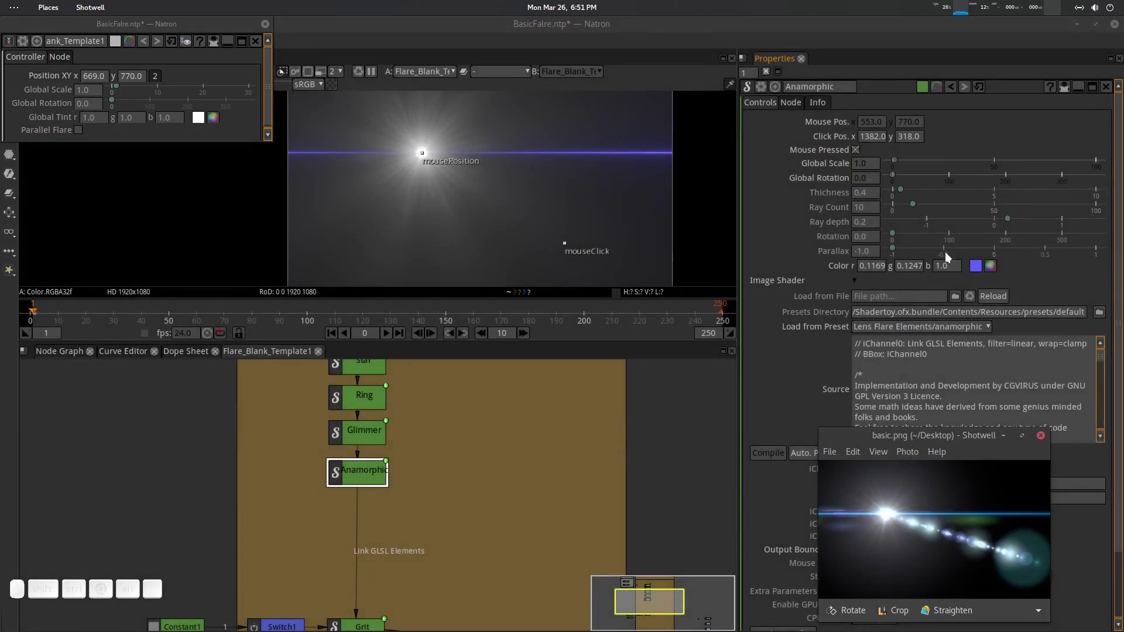
Step: Set the flare template's Global Tint to a pale lavender of RGB 206, 202, 255
key(f)
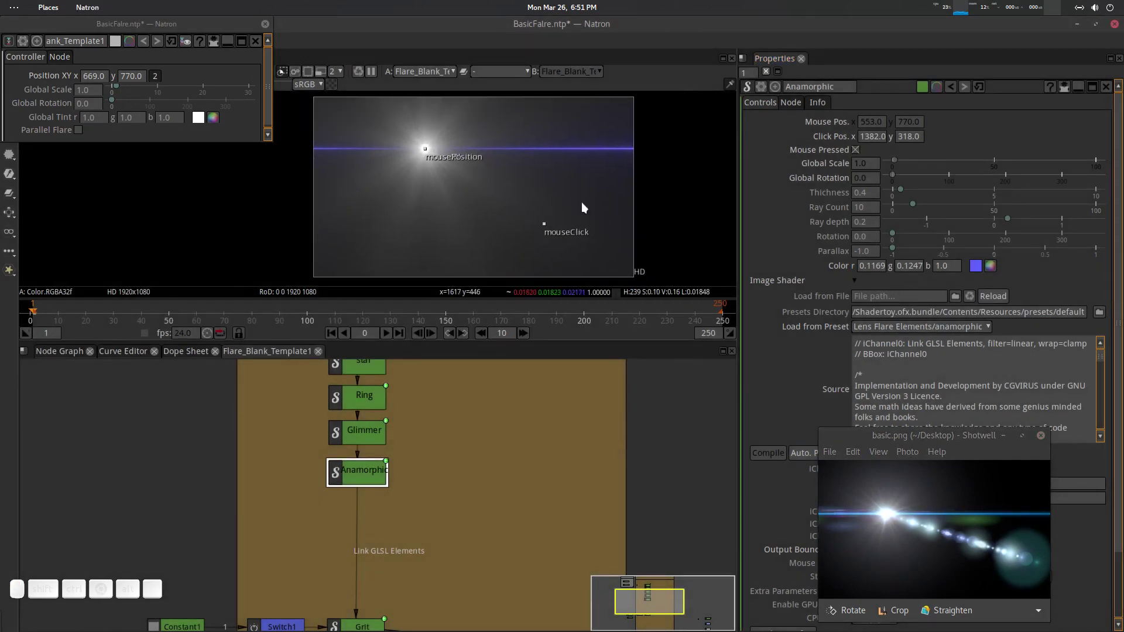
scroll(550, 191, up, 1)
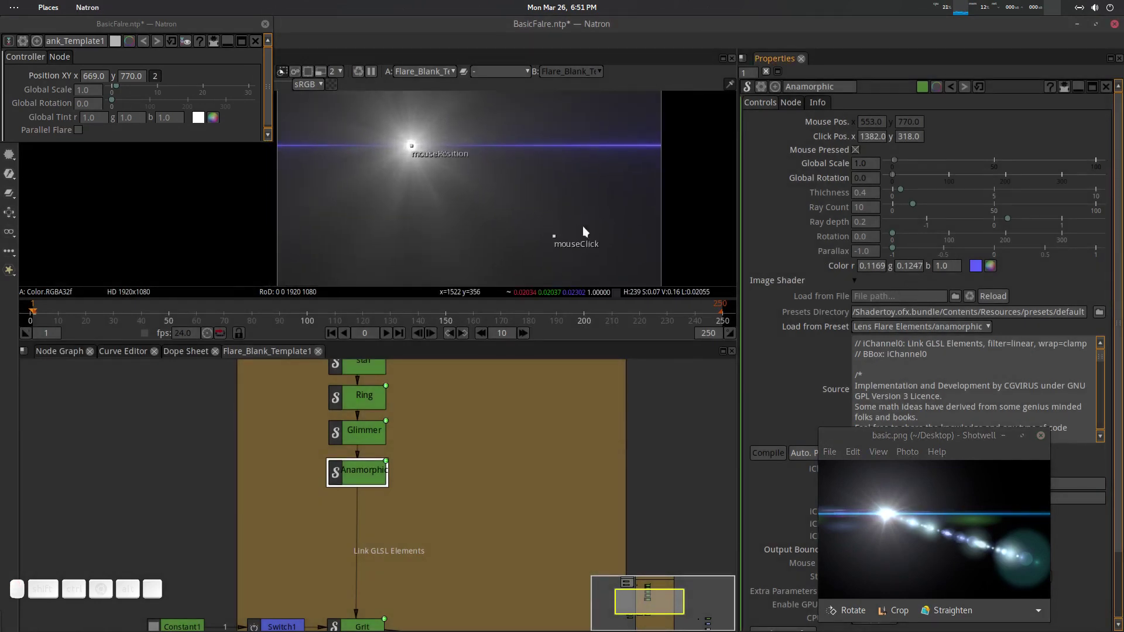
click(212, 117)
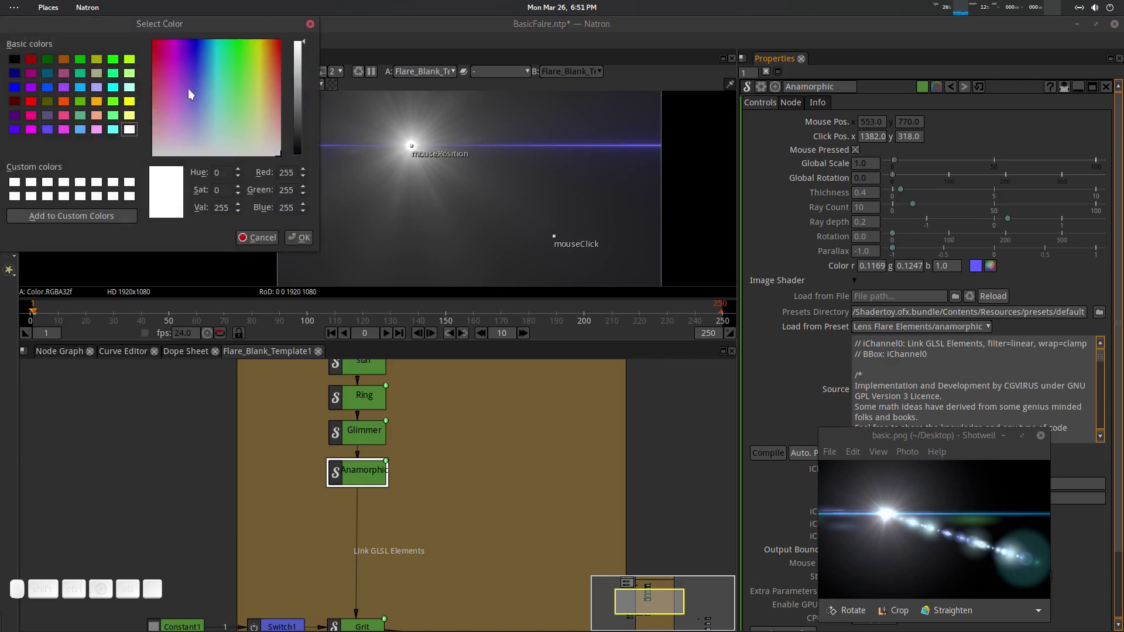
click(194, 132)
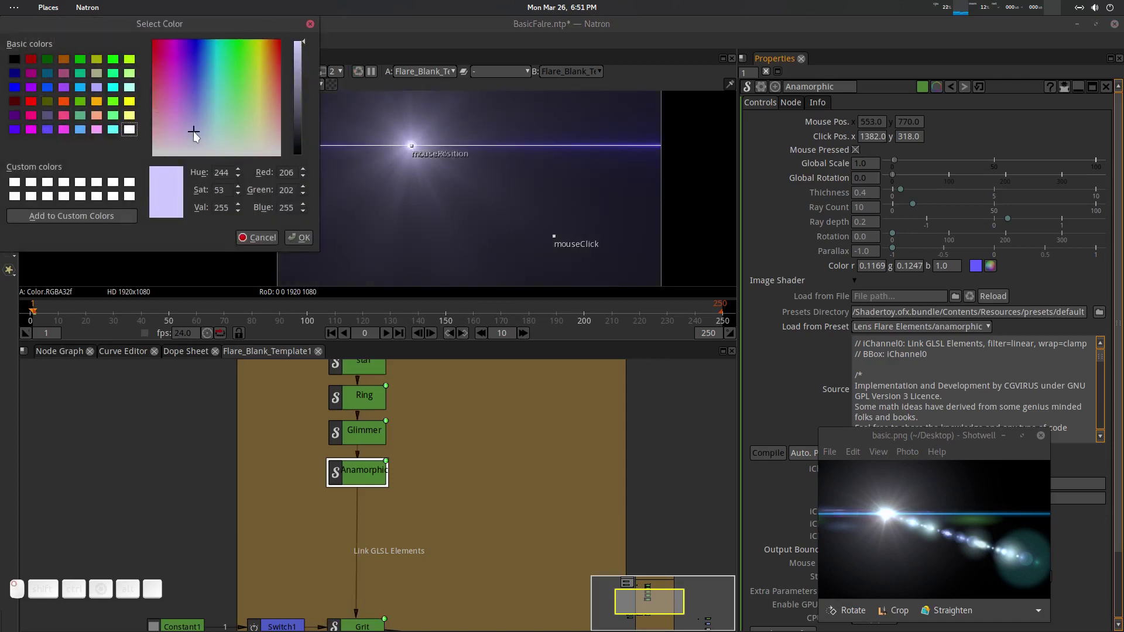
click(300, 237)
Step: Lighten the Anamorphic node's colour to a soft blue of RGB 148, 180, 255
scroll(464, 220, down, 2)
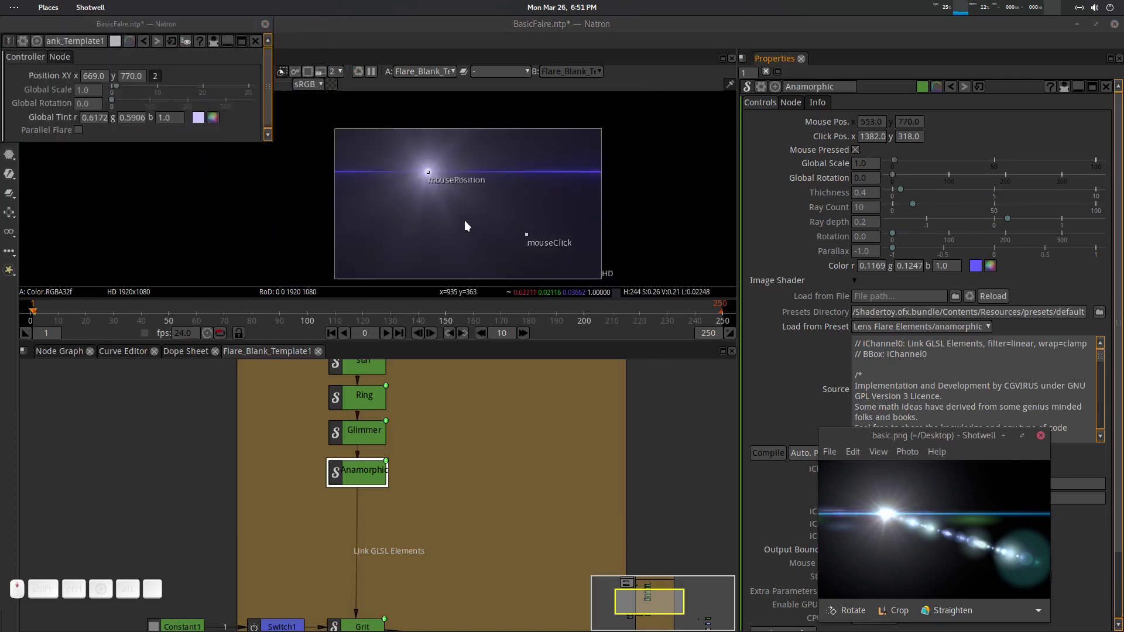
scroll(584, 177, up, 1)
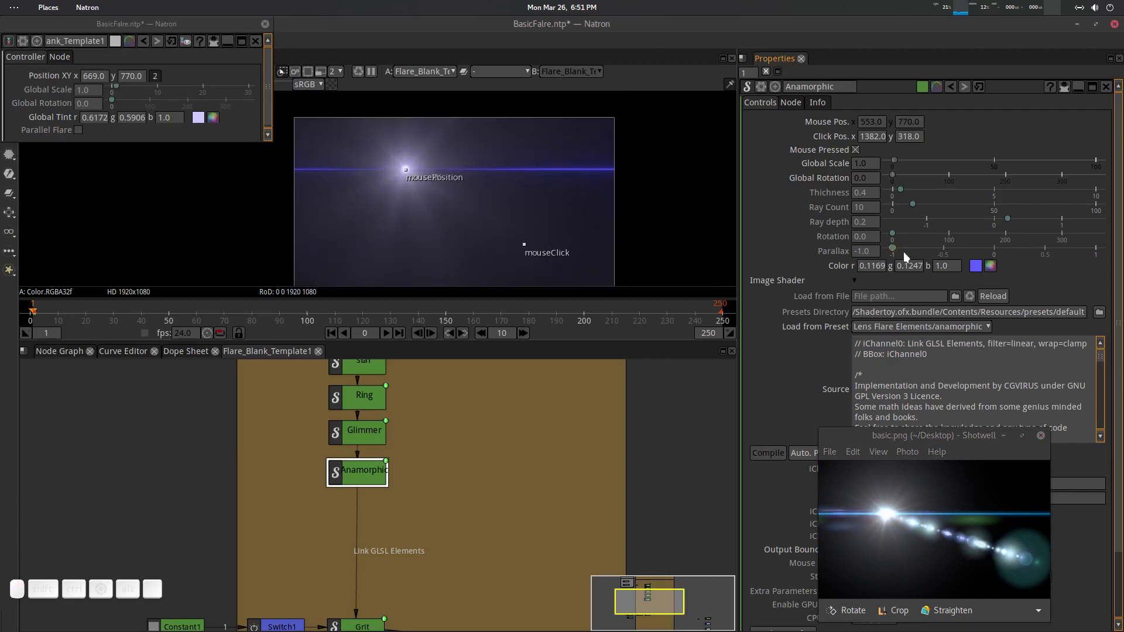
click(989, 266)
mouse_move(597, 275)
mouse_down()
mouse_move(595, 261)
mouse_move(603, 297)
mouse_up()
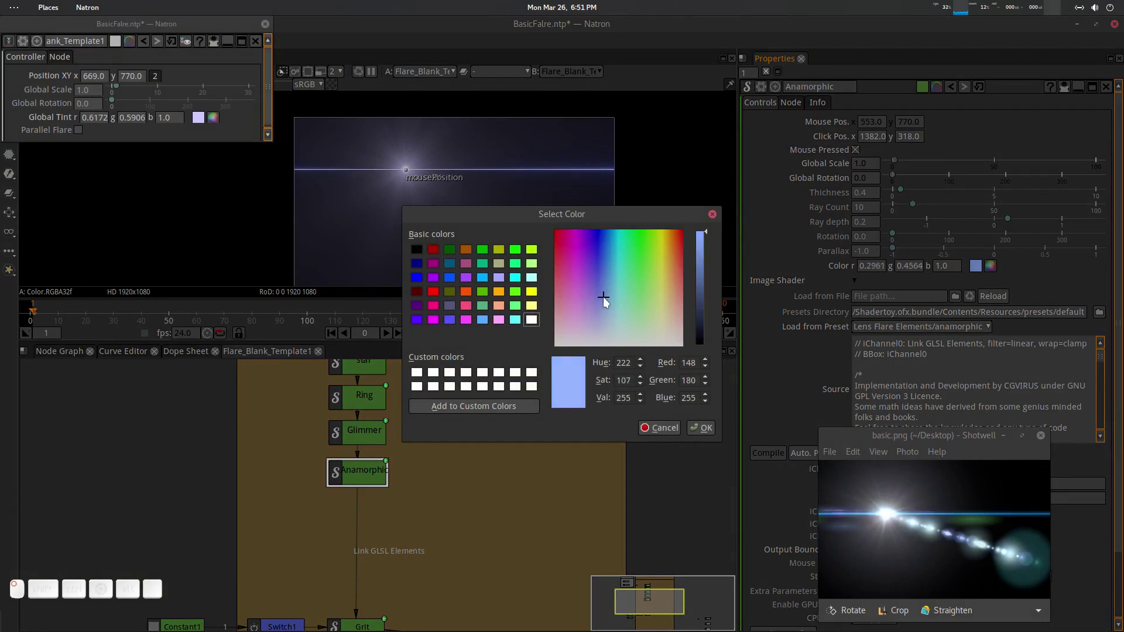
click(696, 429)
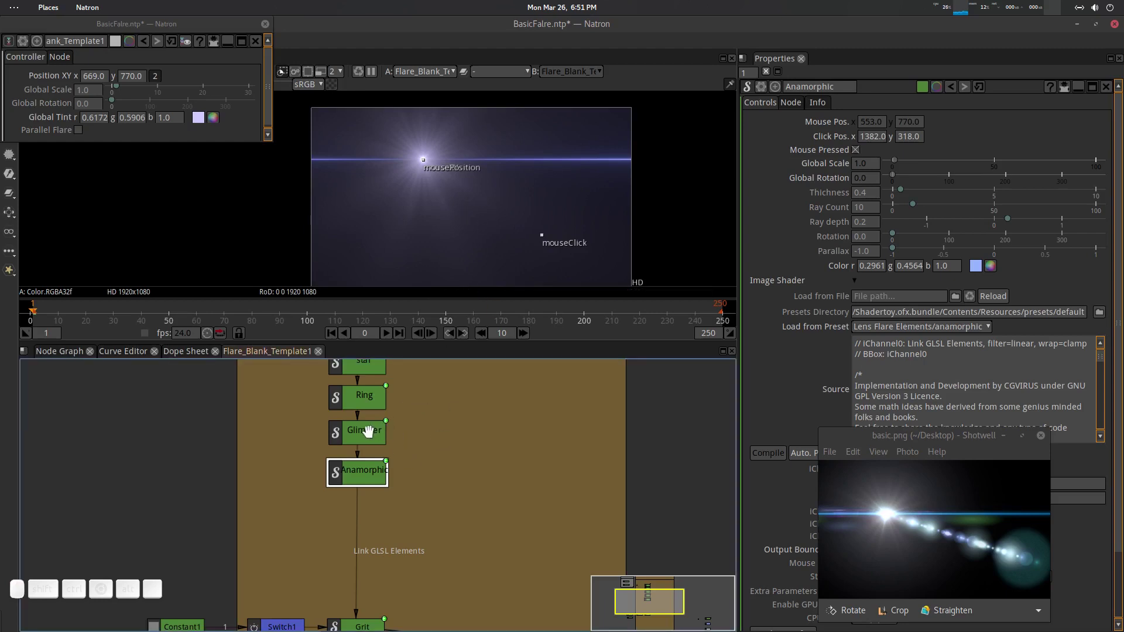
Step: Set the flare template's Global Tint to a light blue of RGB 165, 197, 255
click(214, 117)
click(193, 111)
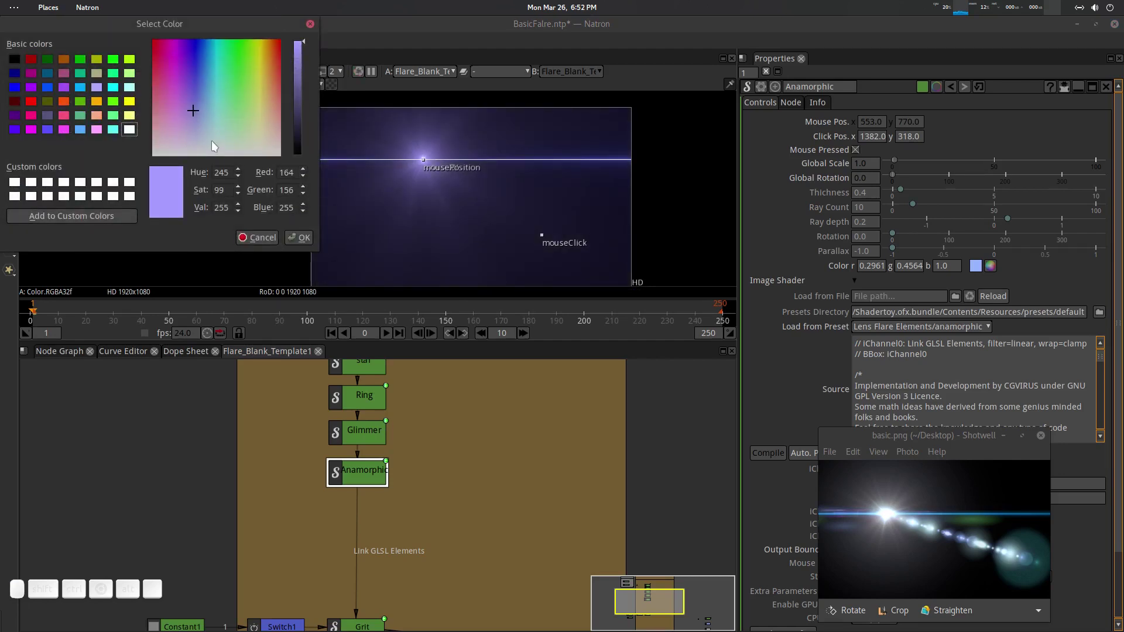
click(205, 115)
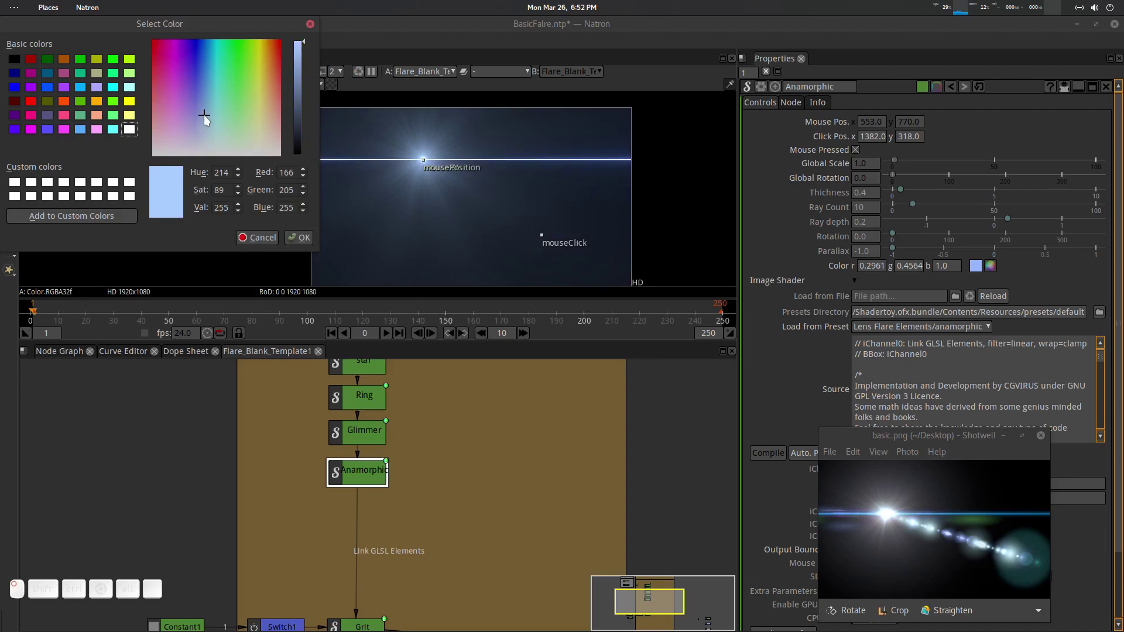
drag(204, 115, 202, 114)
click(299, 237)
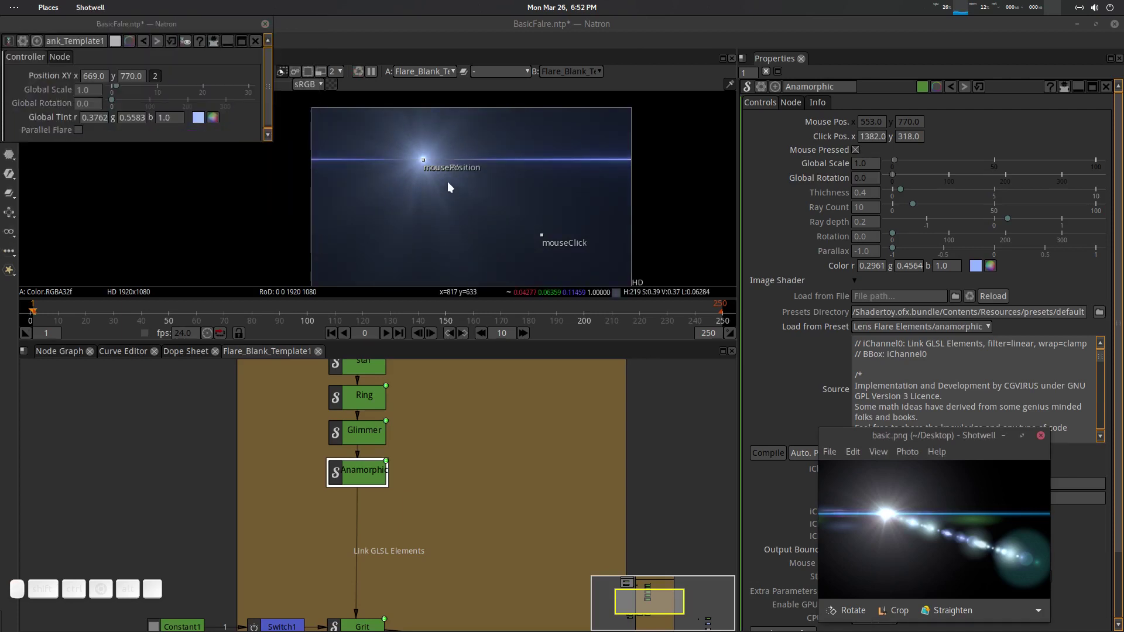
Step: Open the Sun node's parameters and set its Sun Core Size to 17.40
scroll(462, 194, up, 1)
drag(409, 410, 420, 476)
click(374, 396)
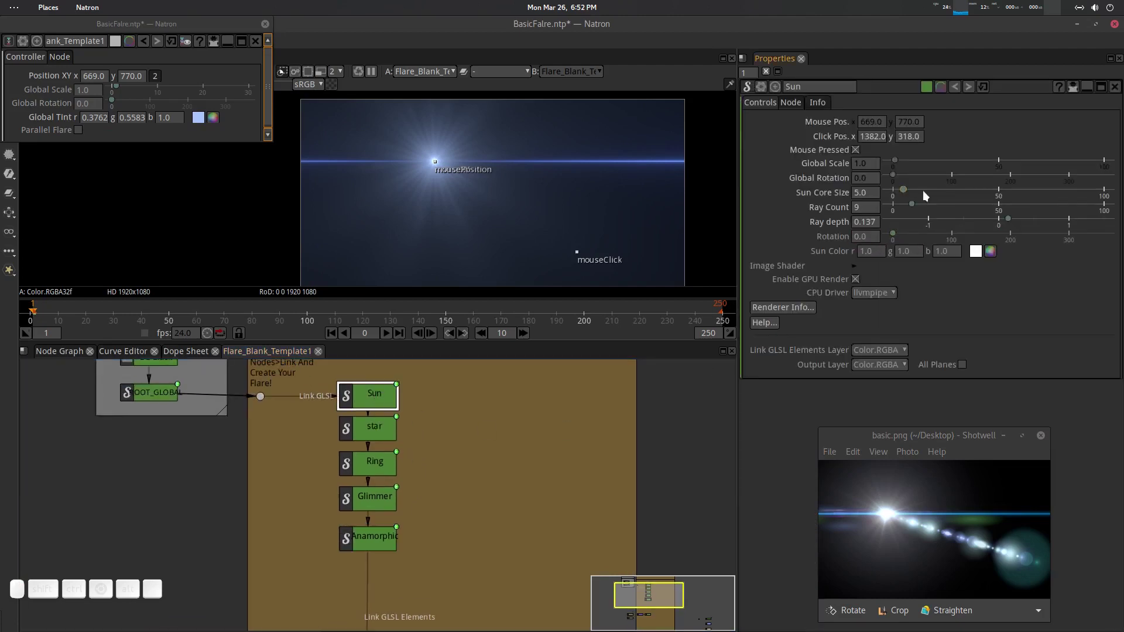
drag(905, 188, 953, 188)
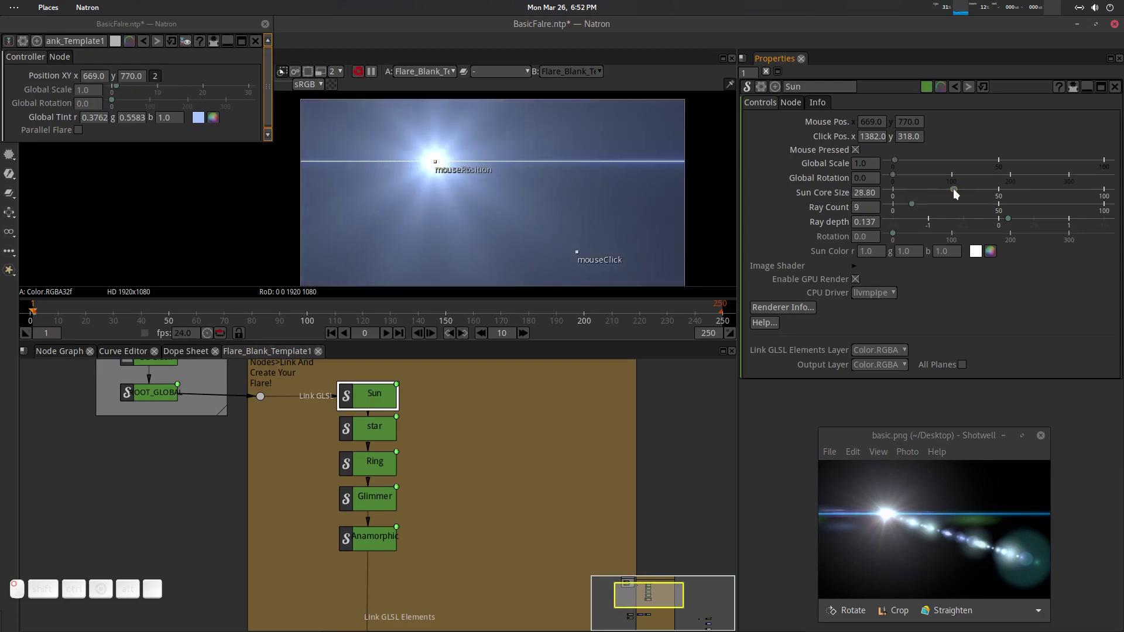
scroll(538, 199, down, 3)
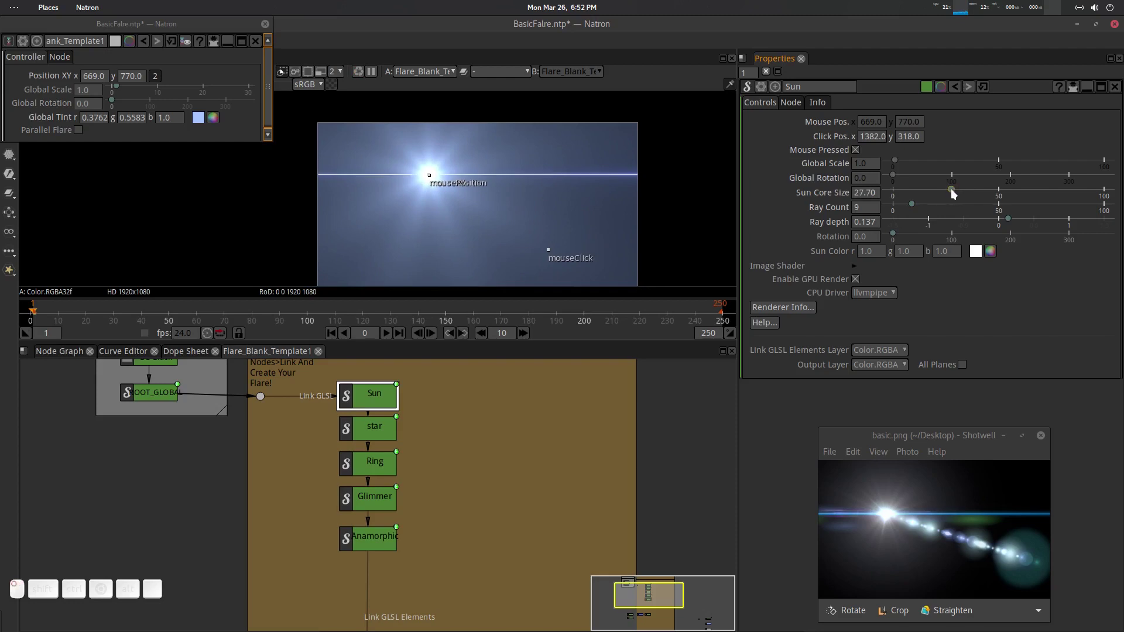
drag(950, 188, 929, 185)
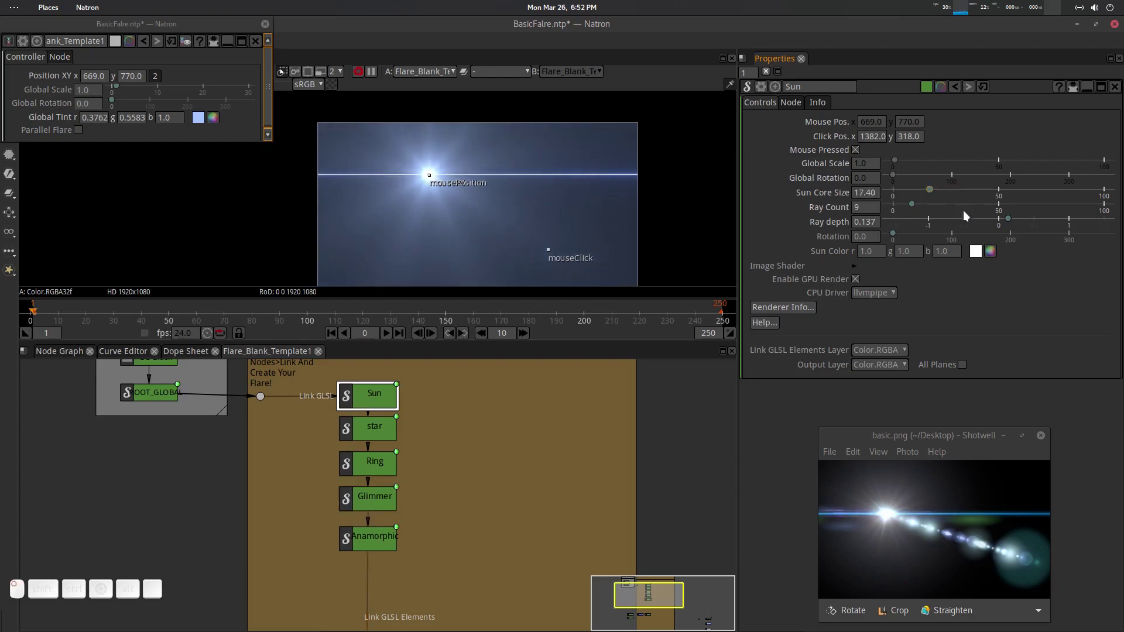
Step: Hide the viewer overlays and check the flare without its position markers
drag(531, 188, 525, 162)
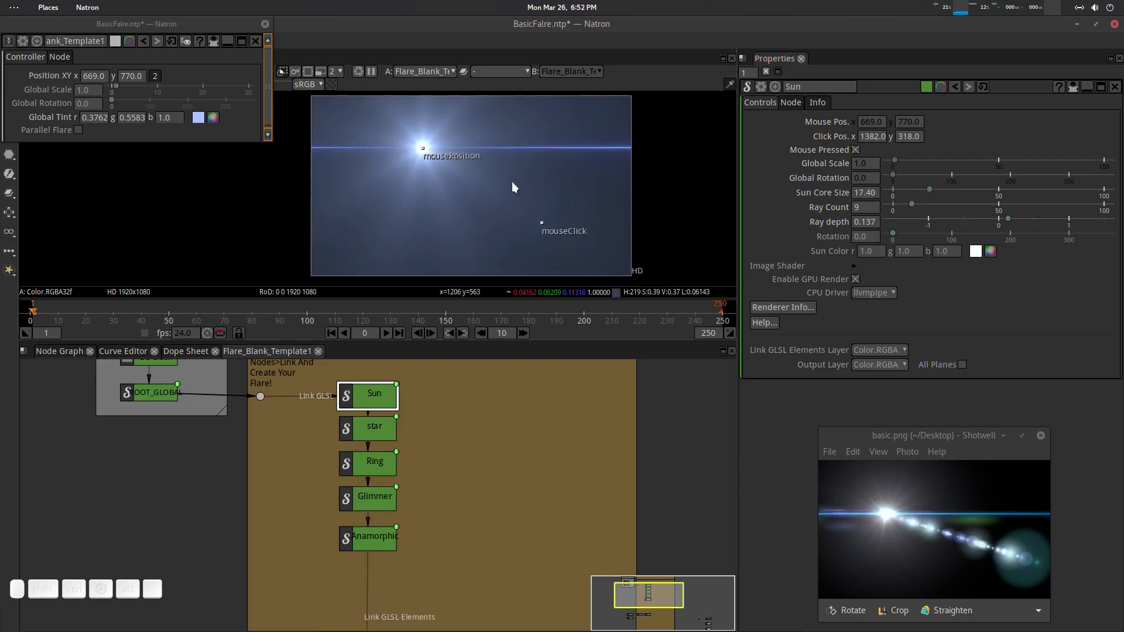
key(o)
scroll(508, 202, up, 2)
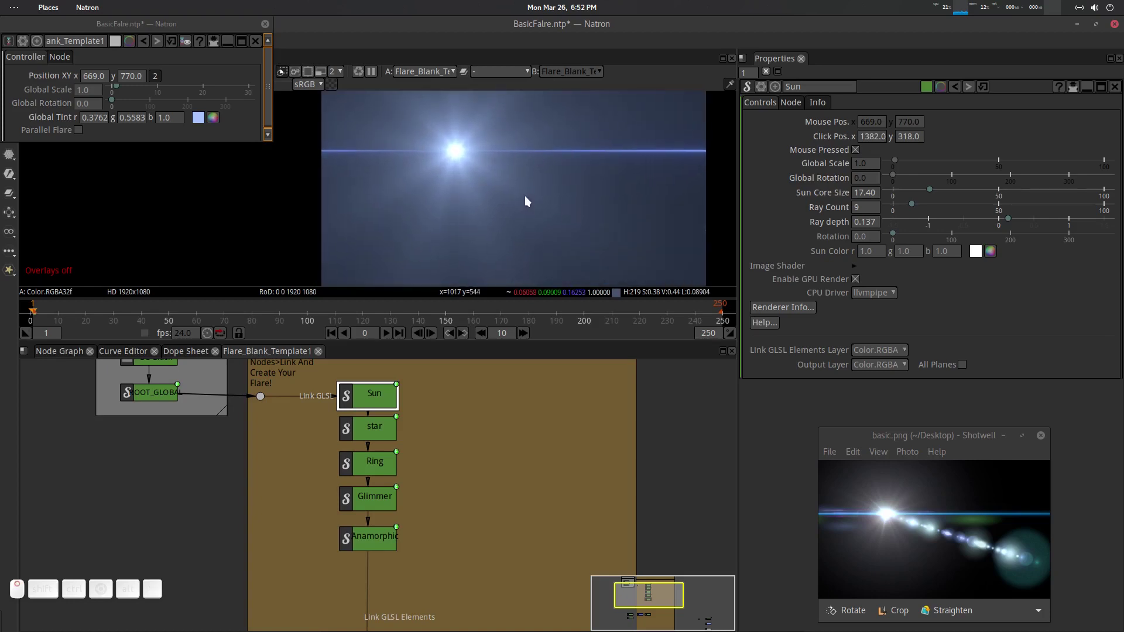
scroll(525, 195, down, 1)
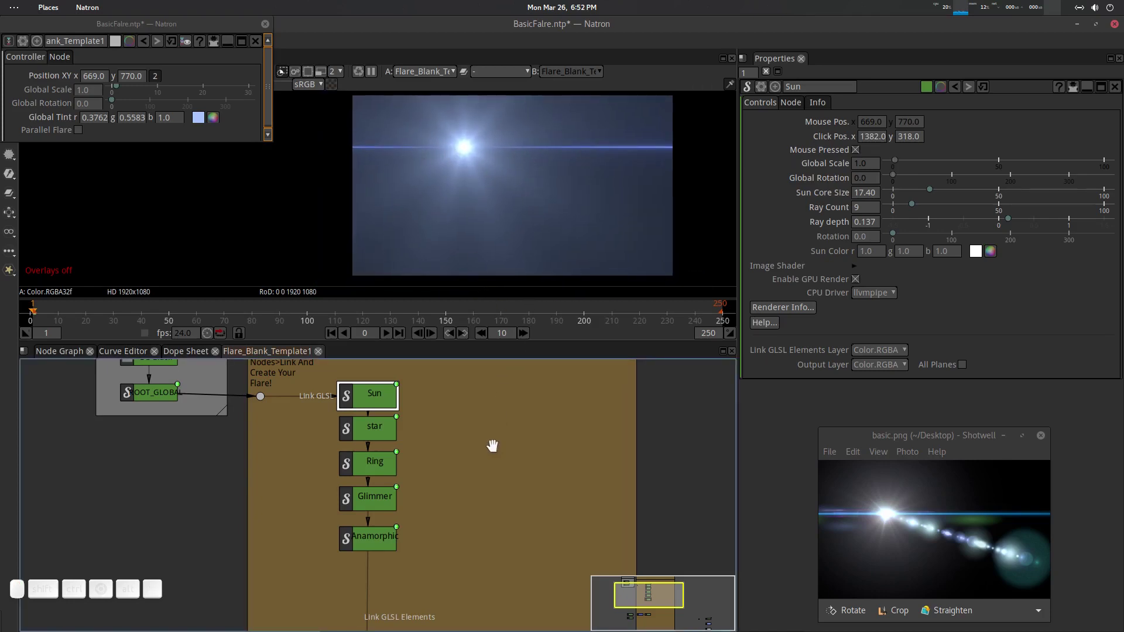
Step: Lighten the flare template's Global Tint to a pale blue of RGB 175, 217, 255 and compare the flare with the reference image
click(210, 119)
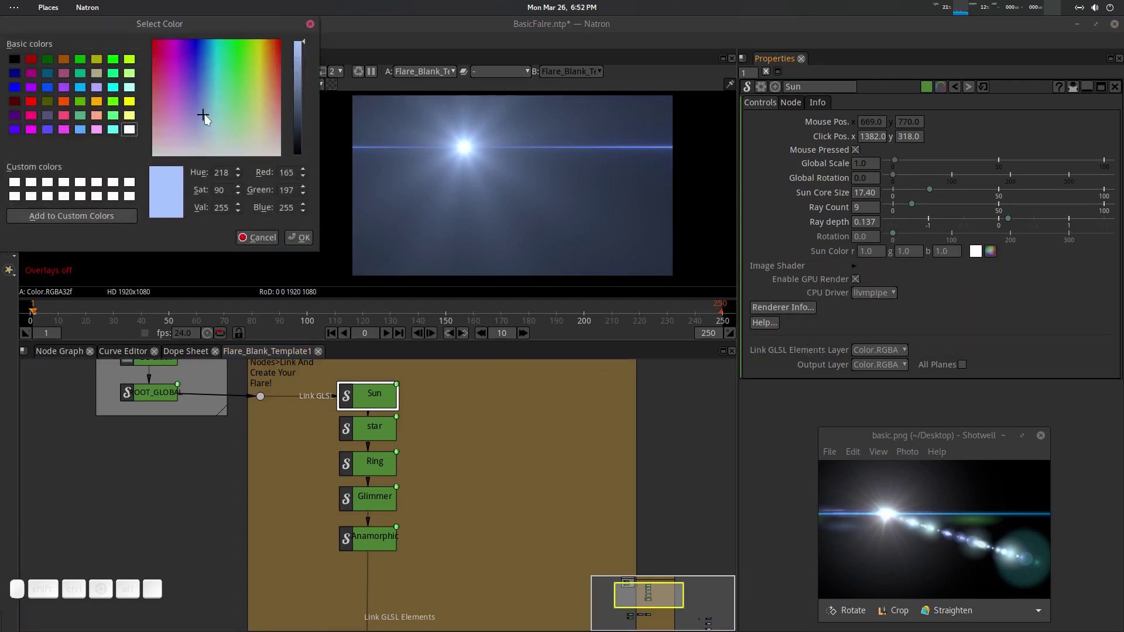
drag(203, 115, 209, 123)
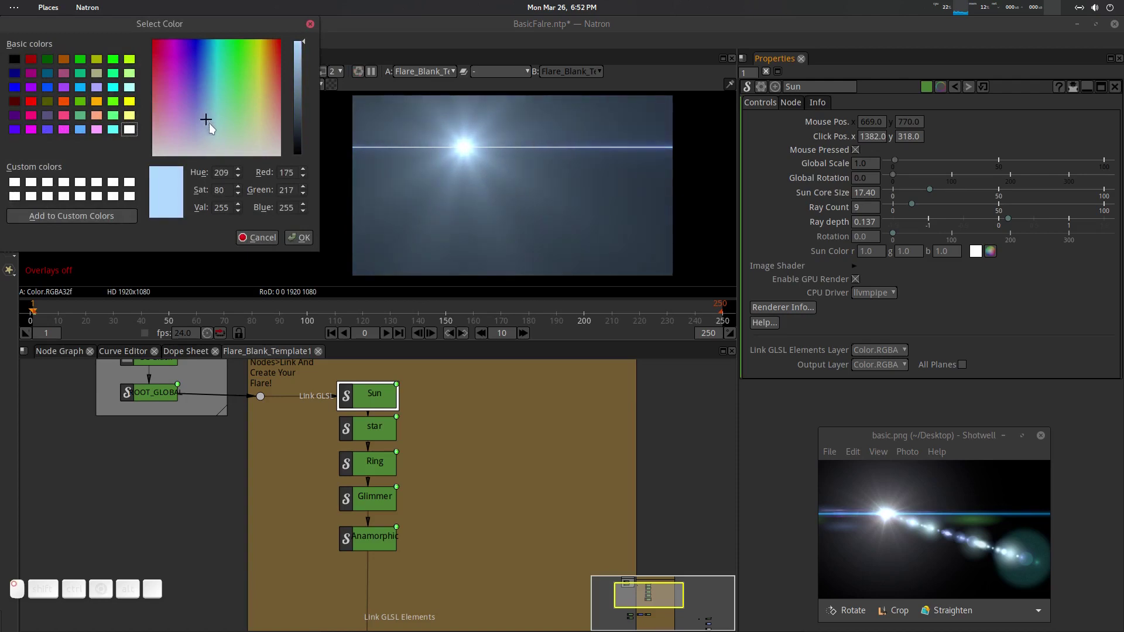
click(304, 237)
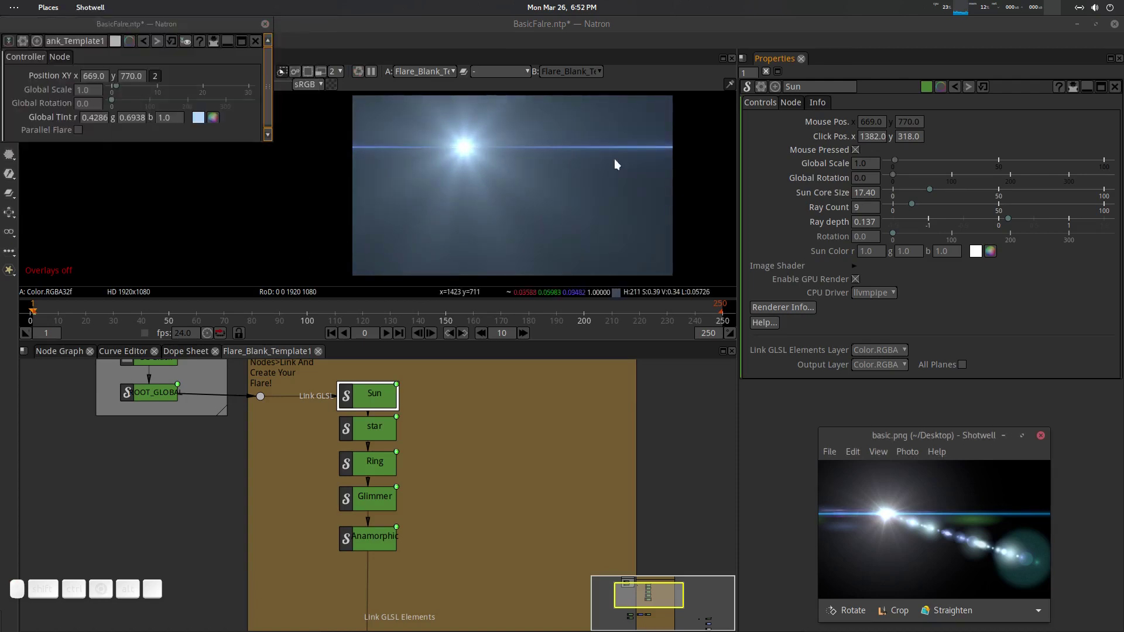
click(948, 527)
scroll(479, 149, up, 2)
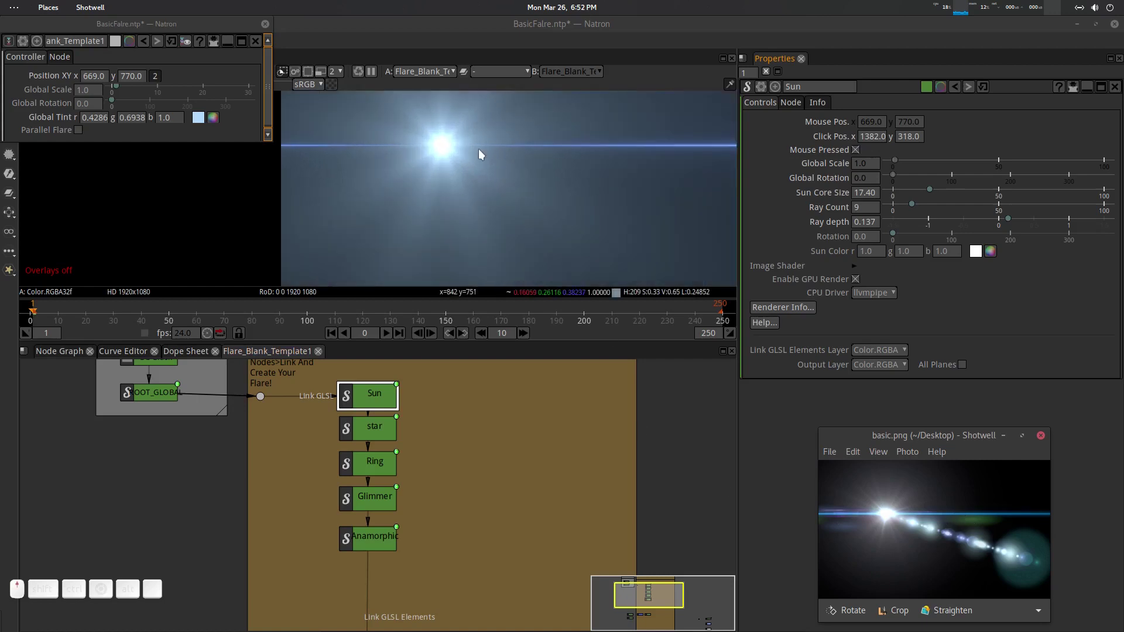
click(486, 149)
scroll(509, 200, down, 1)
scroll(511, 200, down, 1)
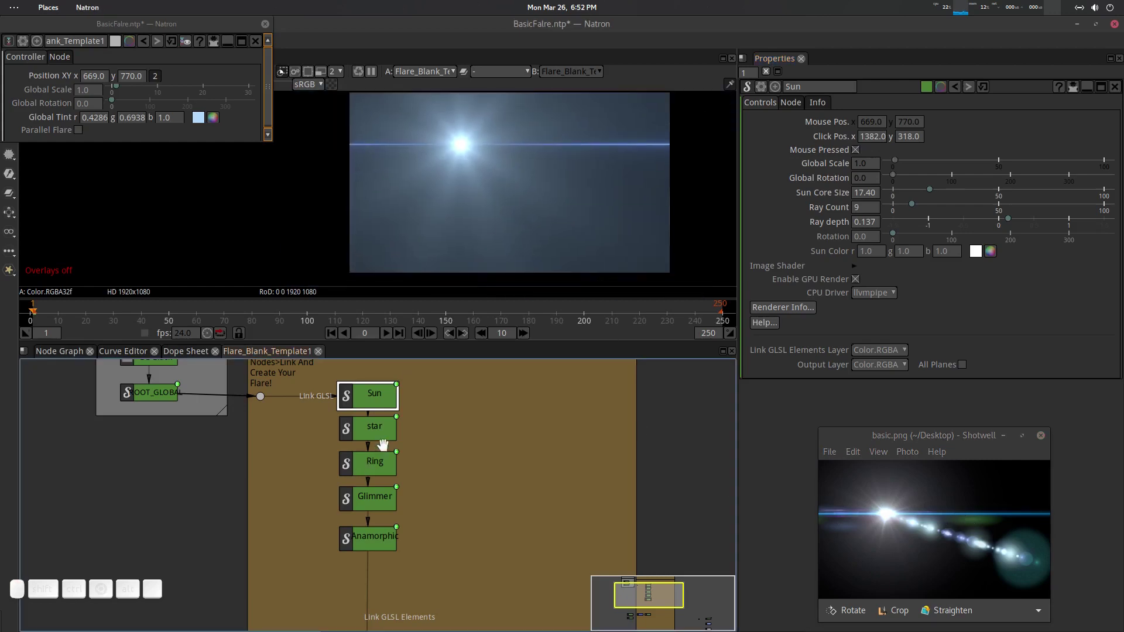
Step: Open the Anamorphic node's parameters and set its Thickness to 2.61
click(380, 503)
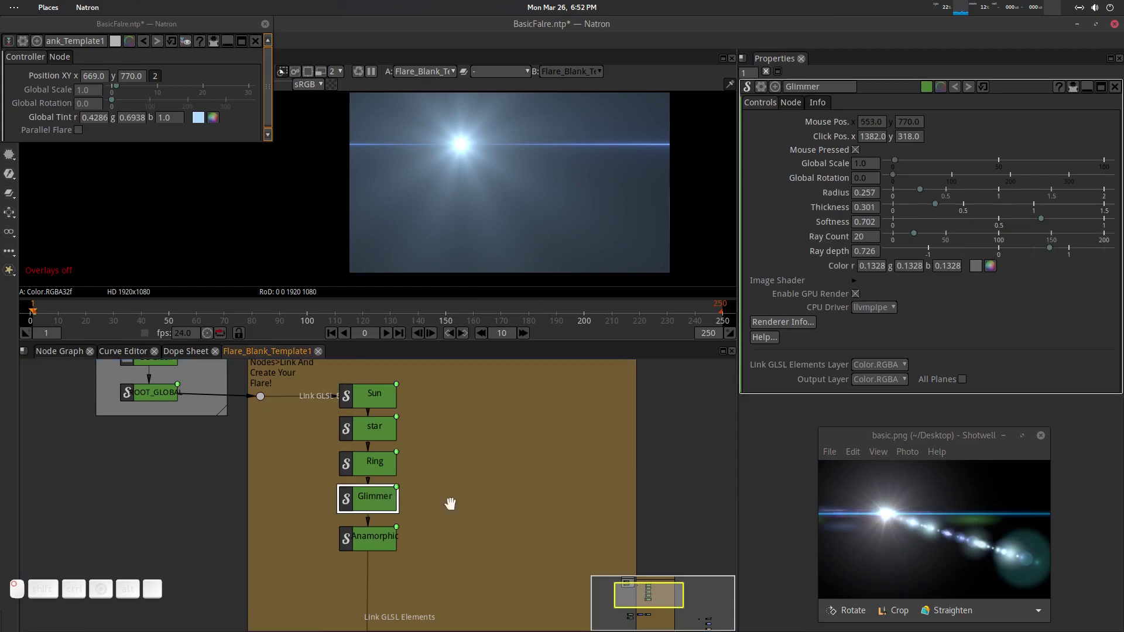
click(386, 535)
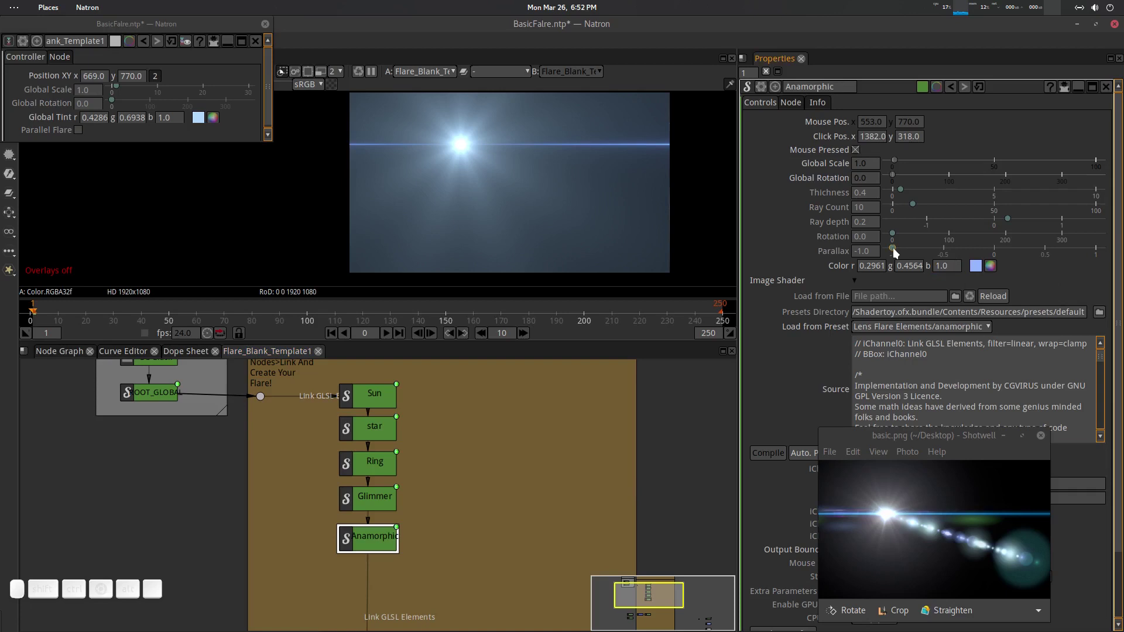
mouse_move(891, 237)
mouse_down()
mouse_move(879, 233)
mouse_move(884, 165)
mouse_move(906, 189)
mouse_move(945, 187)
mouse_up()
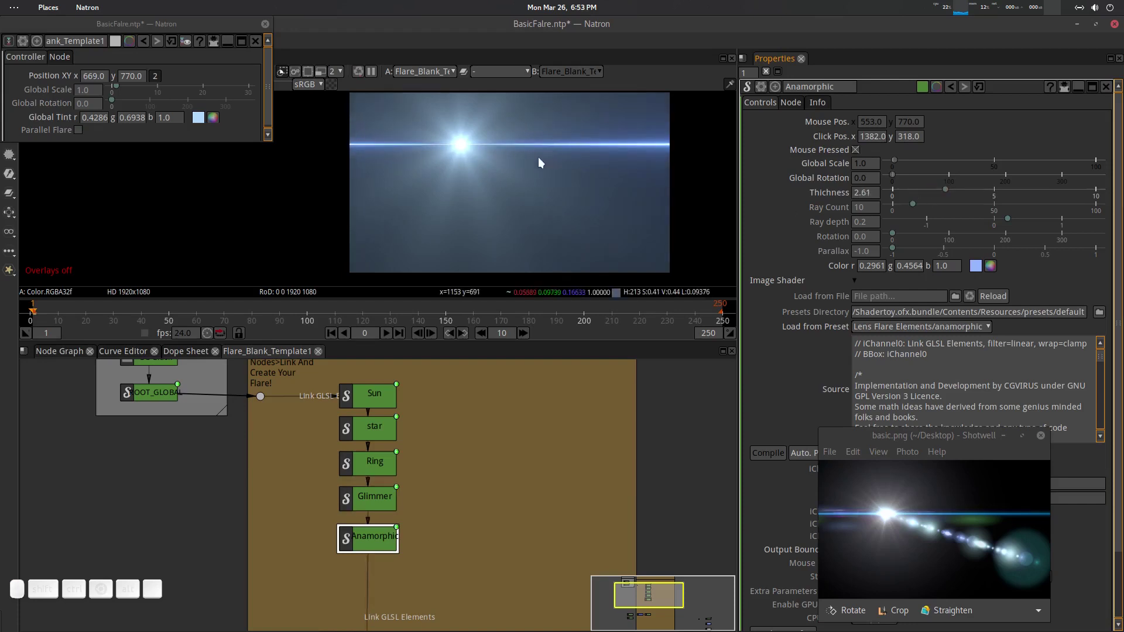
scroll(526, 170, down, 1)
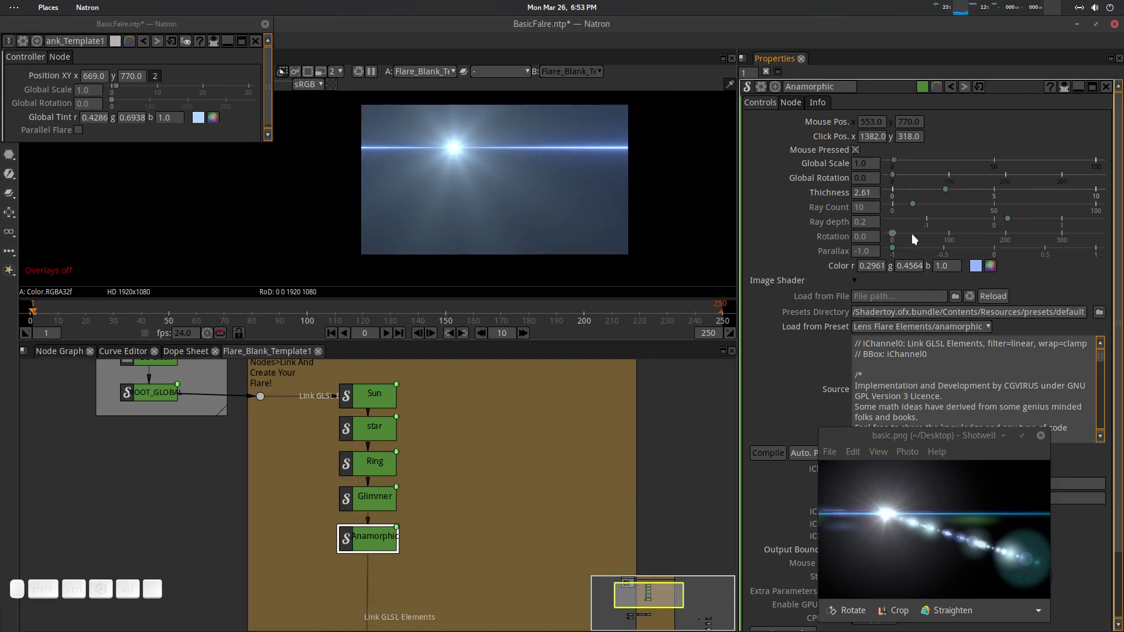
Step: Set the Anamorphic node's Ray Count to 48 and its Ray depth to 0.233
mouse_move(914, 202)
mouse_down()
mouse_move(892, 207)
mouse_move(906, 206)
mouse_up()
drag(969, 206, 1009, 220)
scroll(485, 176, down, 2)
scroll(473, 174, up, 4)
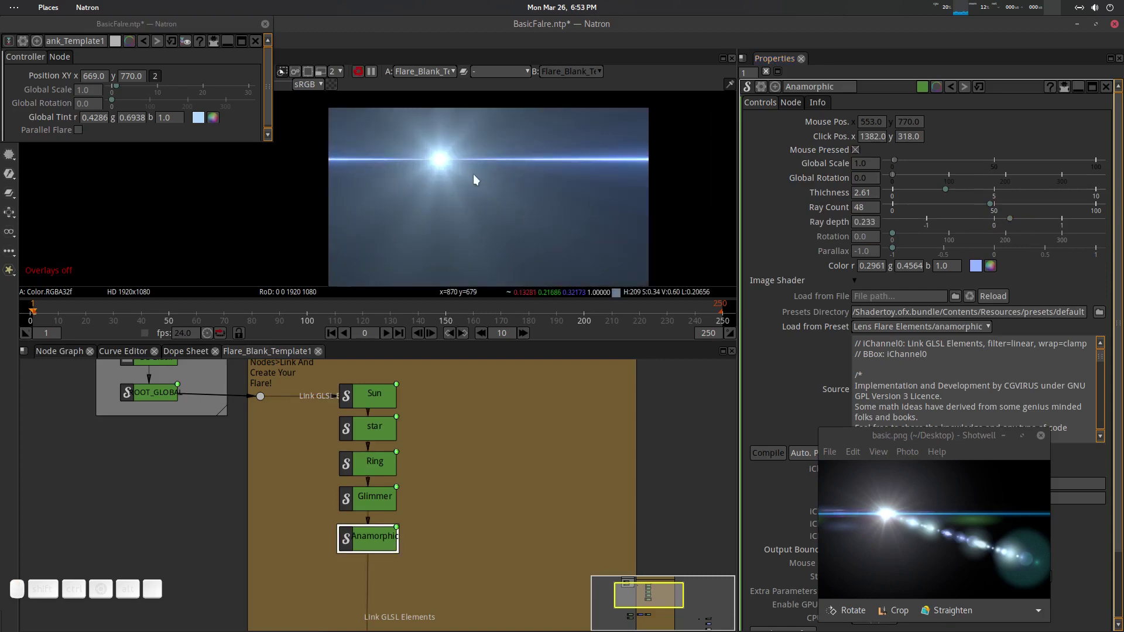
Step: Show the viewer overlays, move the flare's mousePosition marker to 716, 662, and hide the overlays again
key(o)
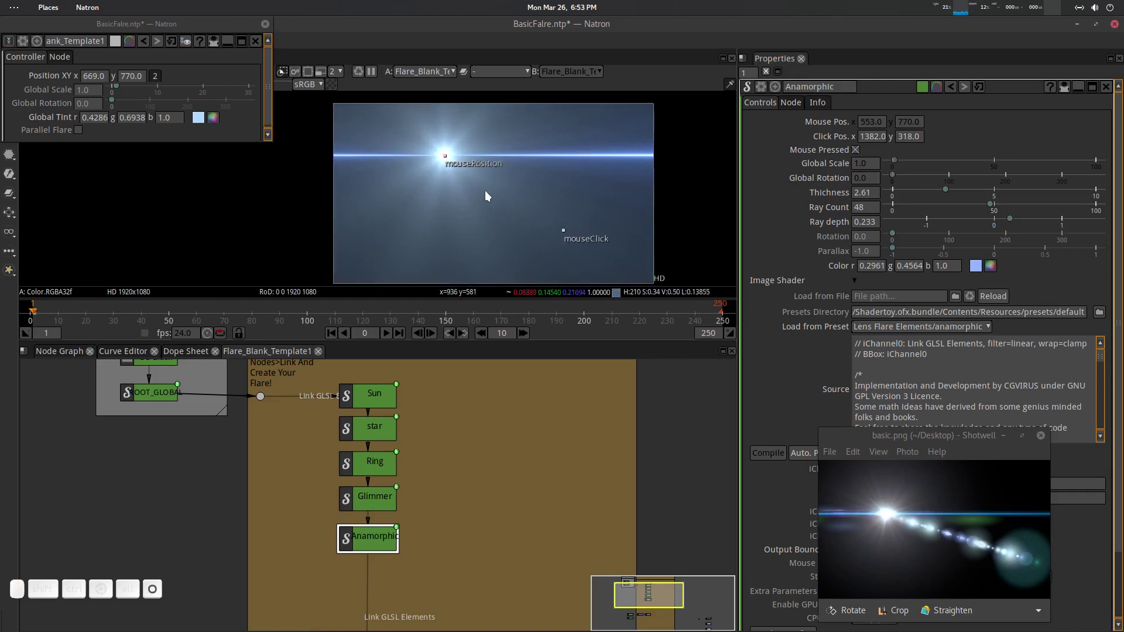
mouse_move(448, 159)
mouse_down()
mouse_move(603, 171)
mouse_move(366, 161)
mouse_move(464, 175)
mouse_move(453, 173)
mouse_up()
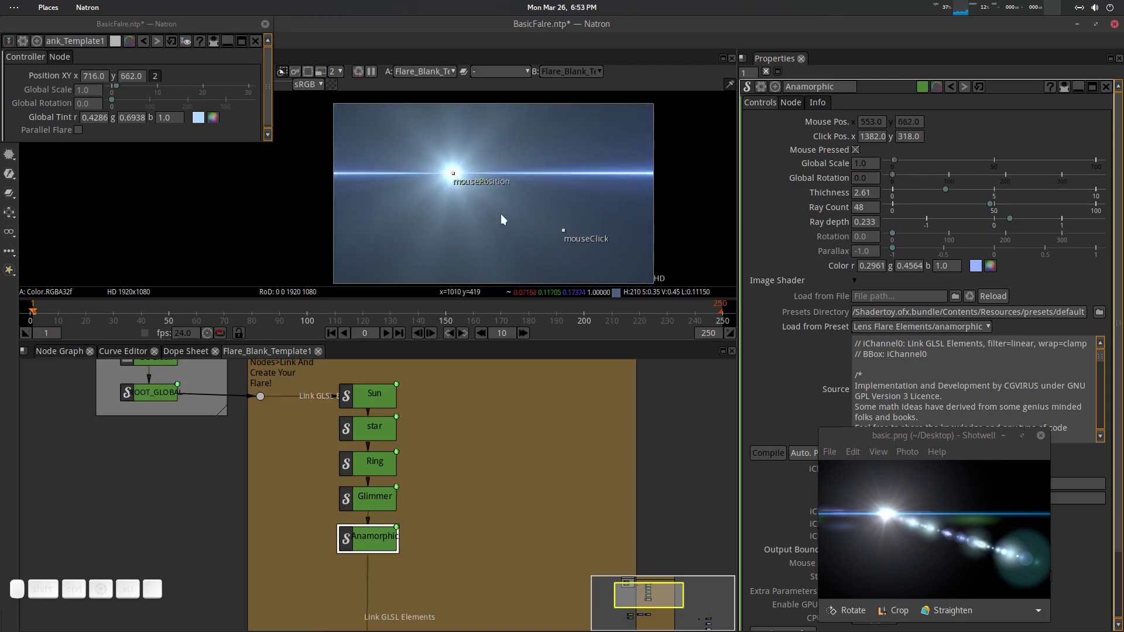
scroll(463, 206, down, 1)
scroll(476, 207, right, 1)
key(o)
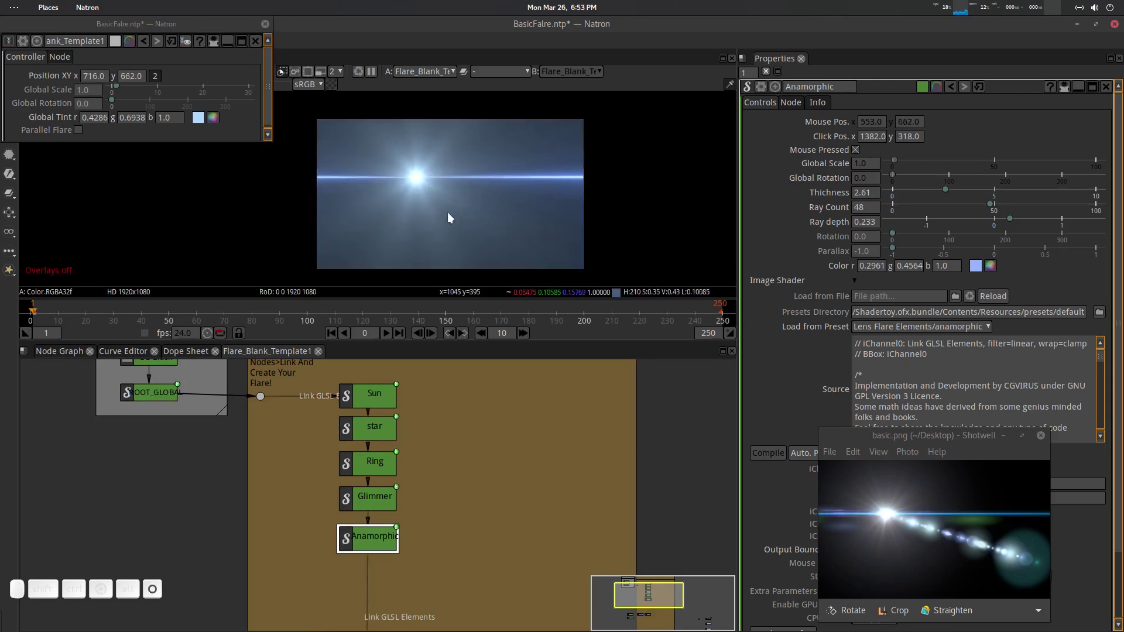
scroll(447, 212, left, 1)
scroll(410, 445, up, 1)
Step: Open the Sun node's parameters and try a pale yellow Sun Color of RGB 255, 239, 174
click(372, 410)
double_click(372, 410)
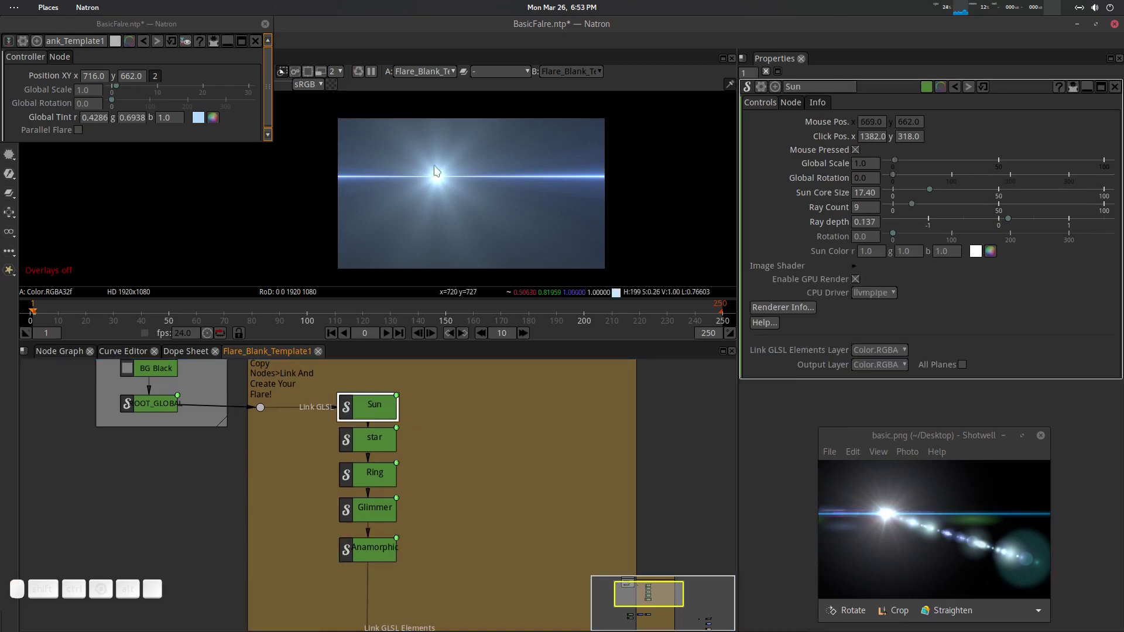
click(975, 251)
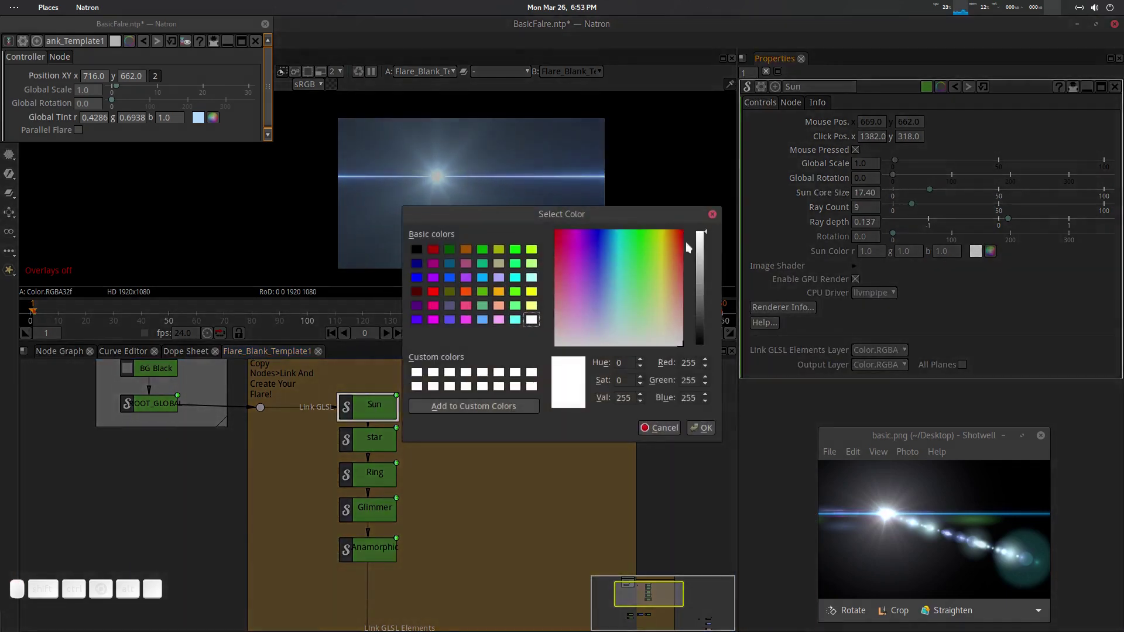
click(655, 326)
mouse_move(655, 326)
mouse_down()
mouse_move(672, 304)
mouse_move(670, 317)
mouse_move(665, 306)
mouse_move(613, 317)
mouse_move(667, 311)
mouse_move(655, 319)
mouse_move(667, 302)
mouse_move(664, 314)
mouse_up()
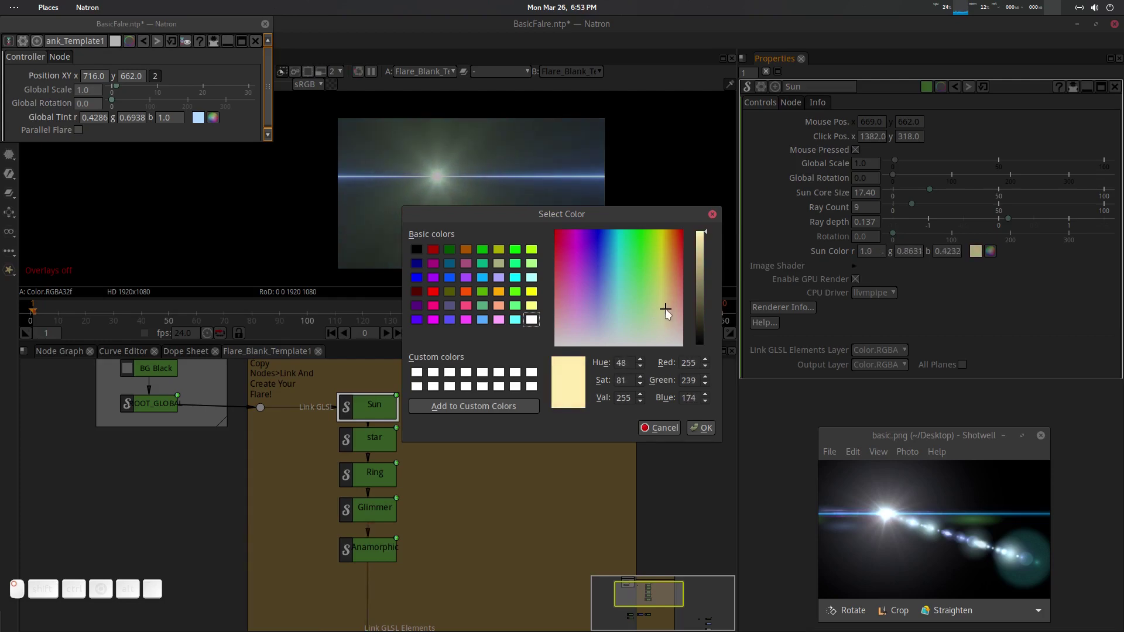
click(701, 428)
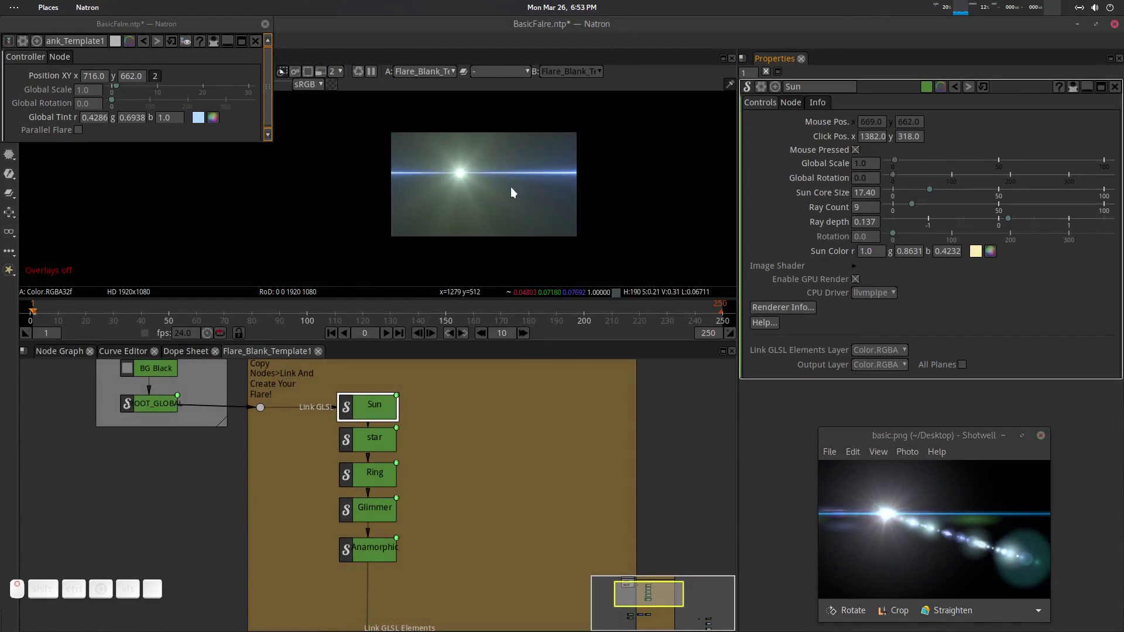
scroll(488, 188, up, 3)
scroll(488, 211, down, 2)
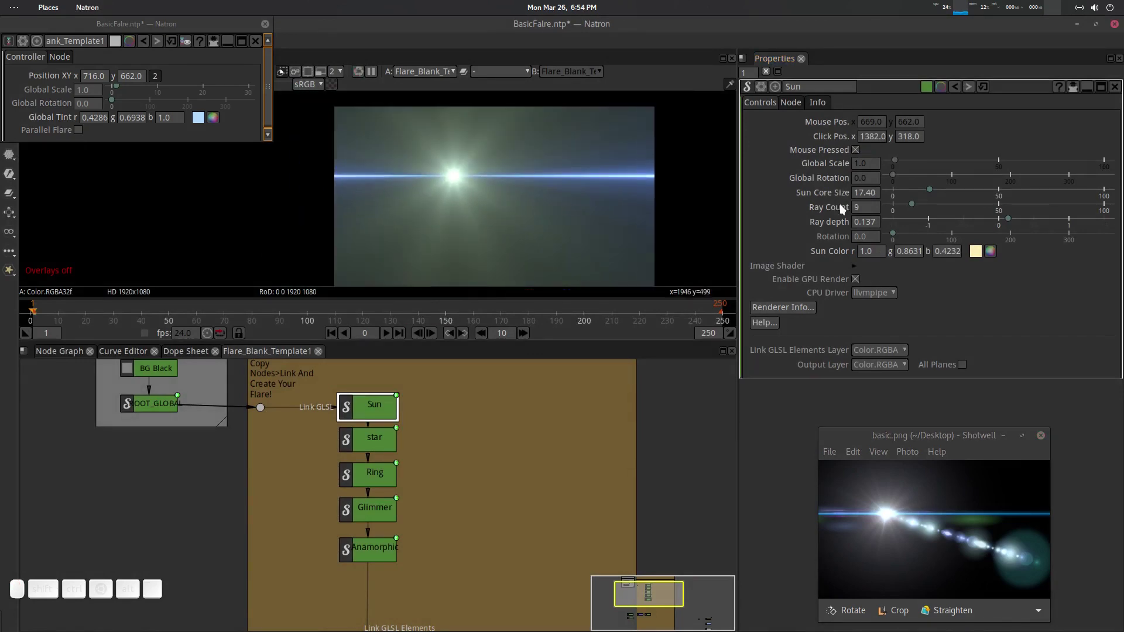
Step: Set the Sun node's Sun Color back to pure white and save the project
click(975, 251)
drag(655, 319, 638, 385)
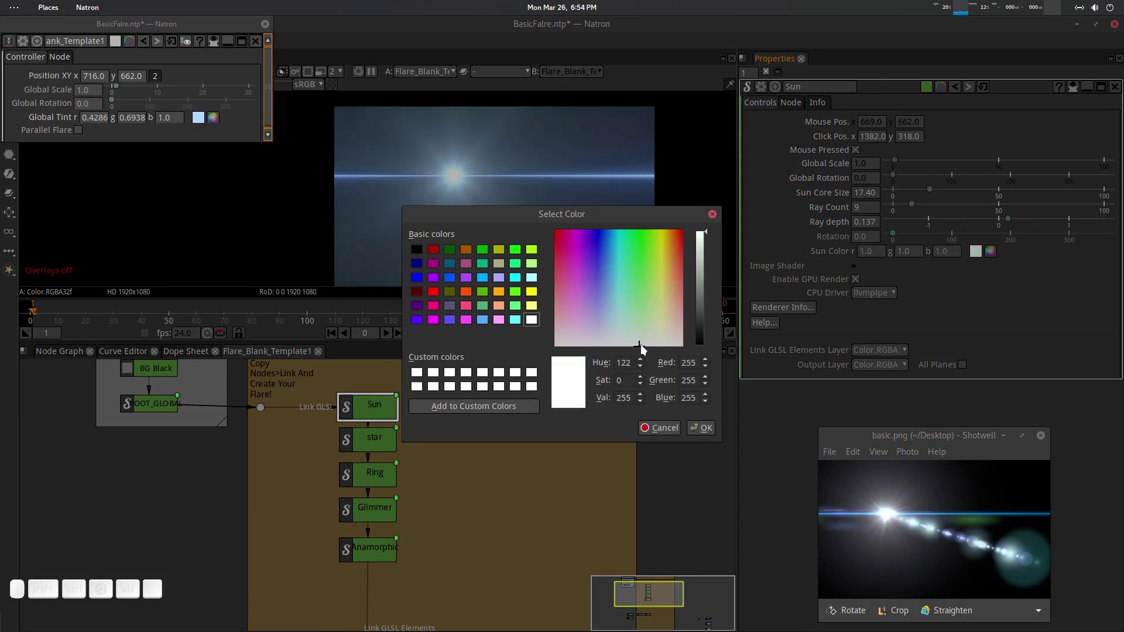
drag(638, 344, 599, 369)
click(713, 428)
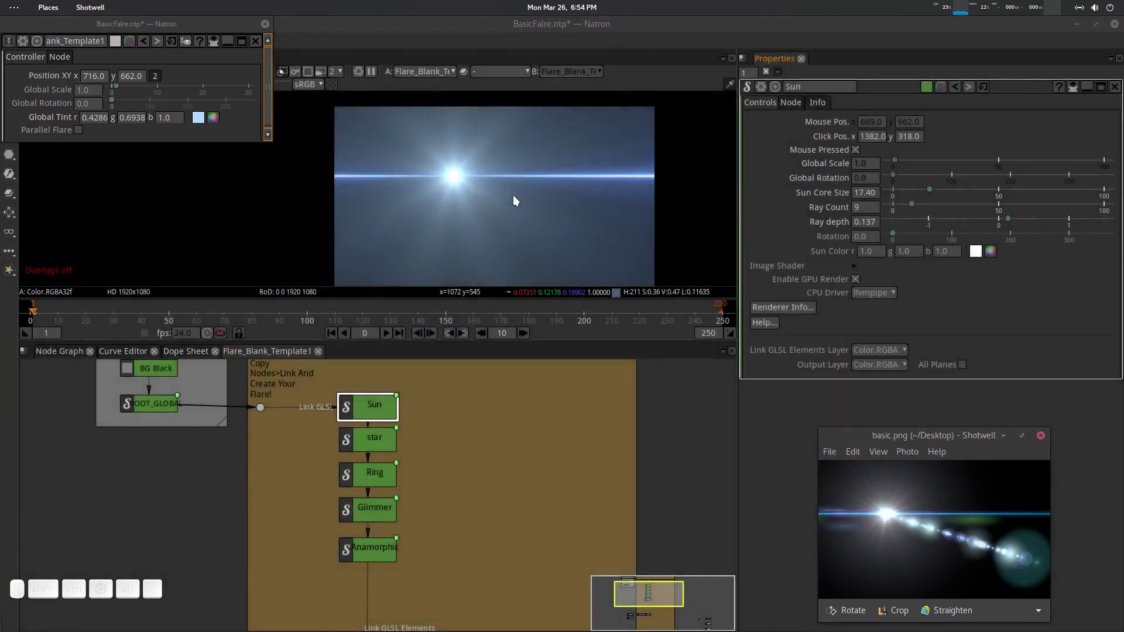
scroll(500, 202, down, 1)
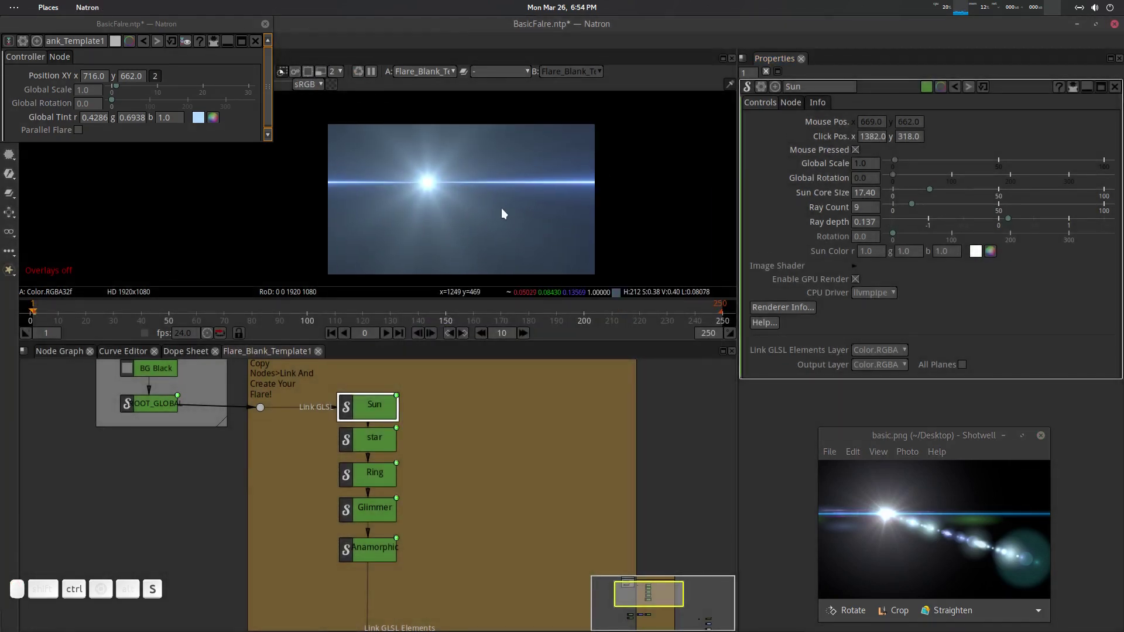
key(ctrl+s)
Step: Duplicate the Anamorphic node and insert the copy into the chain directly below the original
drag(472, 511, 557, 422)
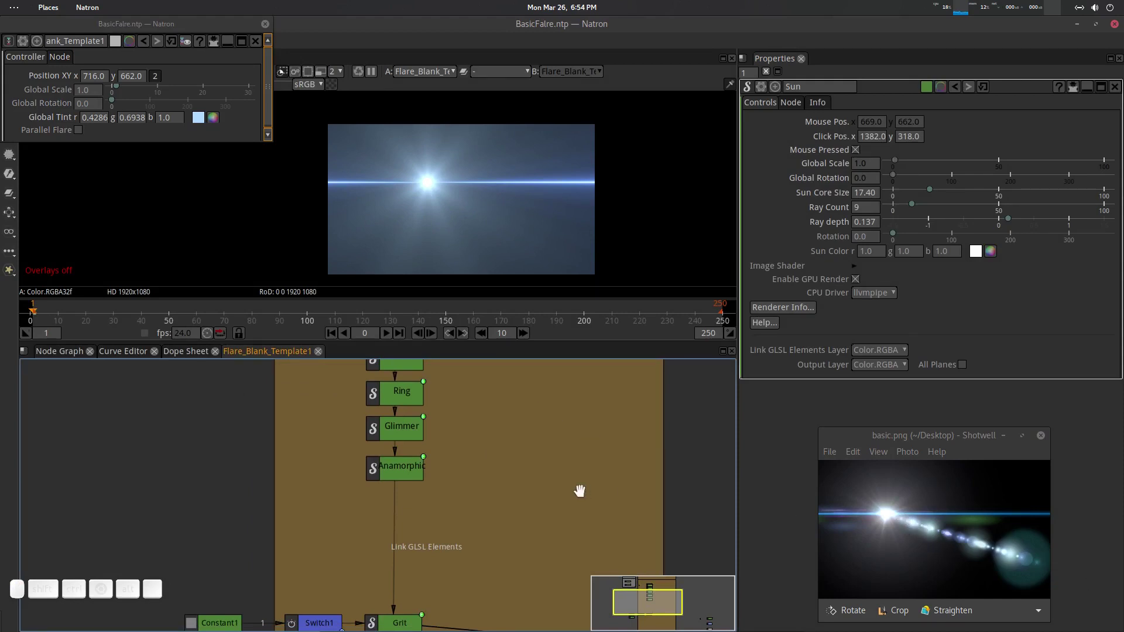
ctrl+click(419, 481)
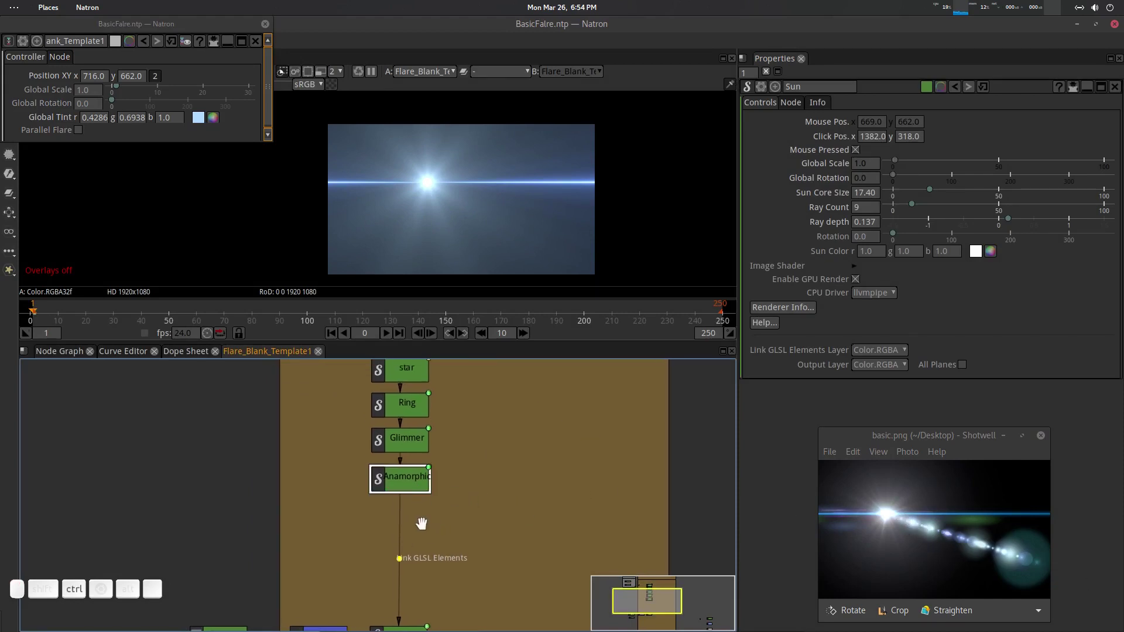
key(ctrl+c)
click(459, 525)
key(ctrl+v)
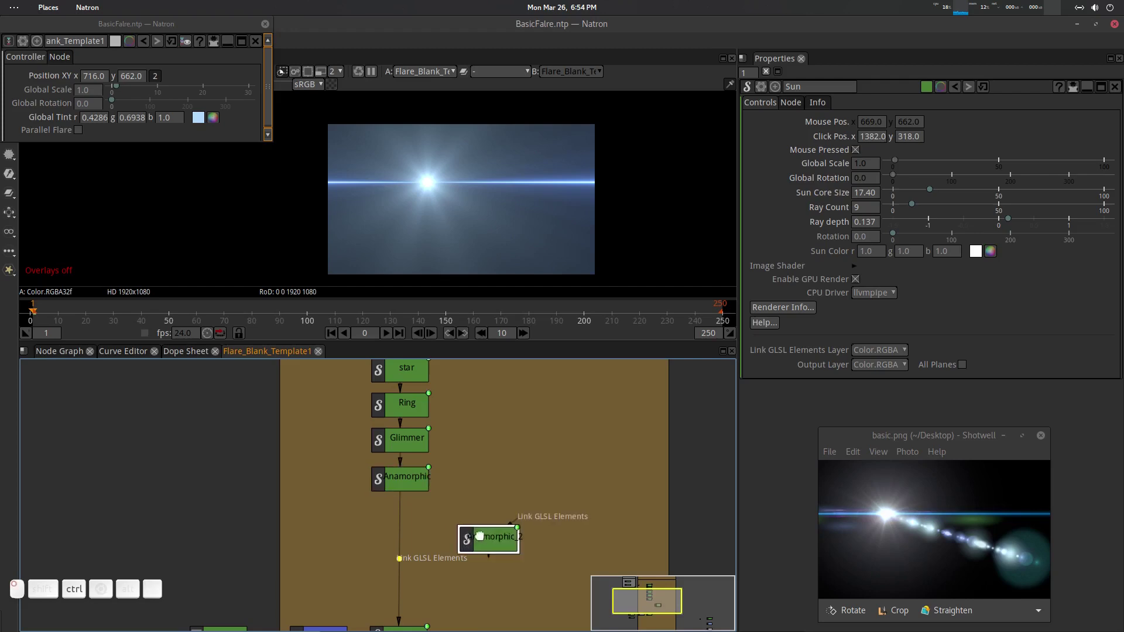
drag(466, 536, 404, 518)
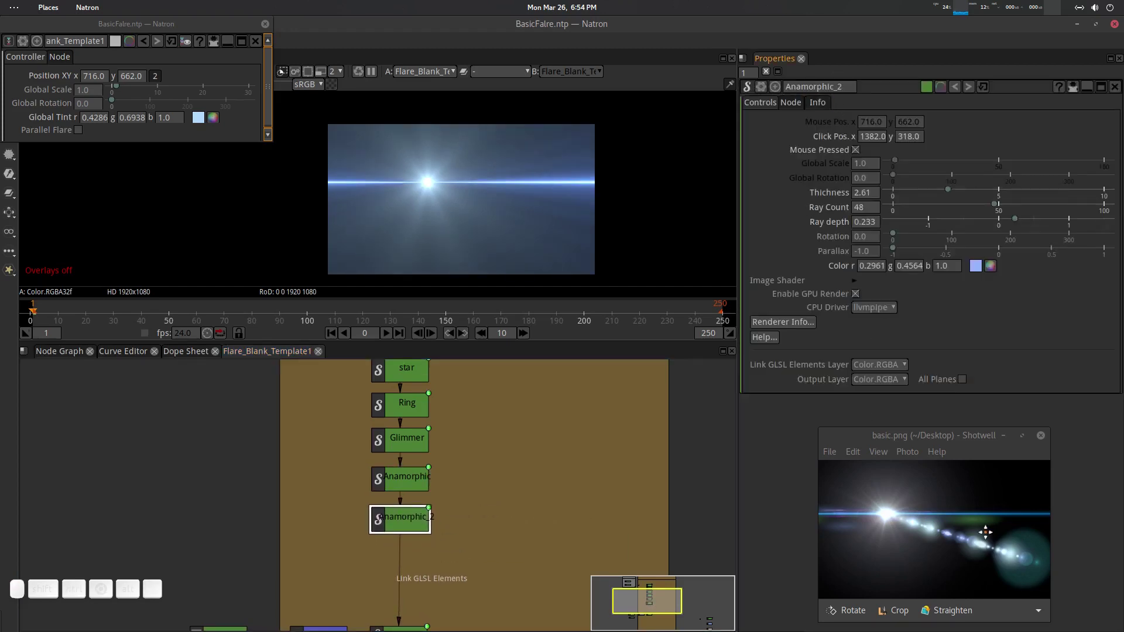
Step: Rename the copied anamorphic node as Anamorphic_Spots
double_click(838, 87)
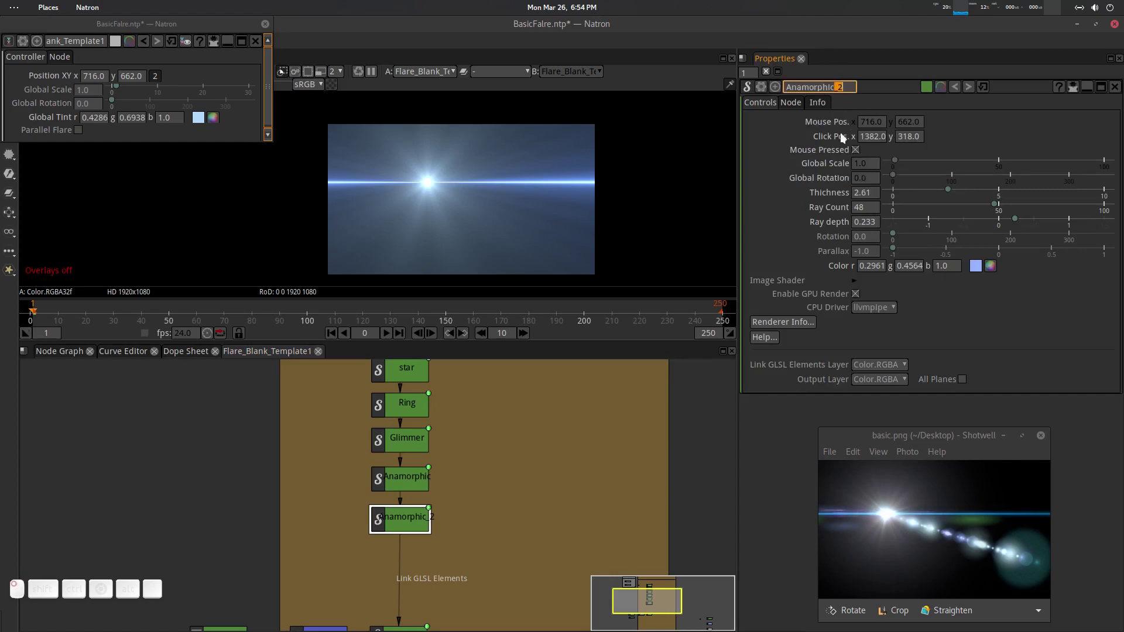
text(_Spots)
key(Return)
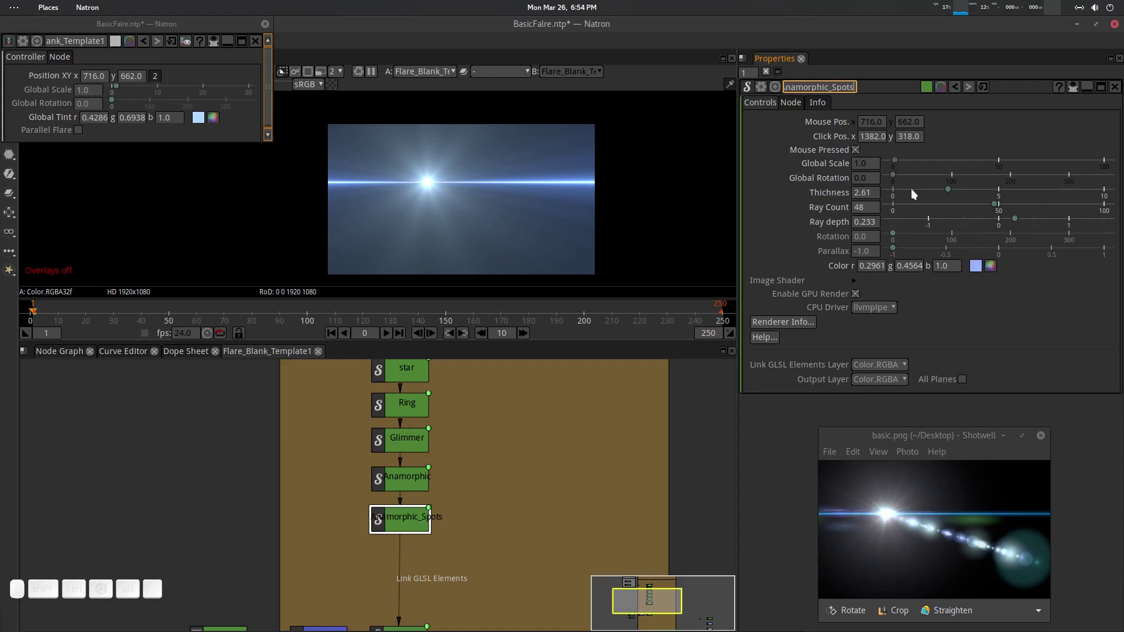
click(766, 184)
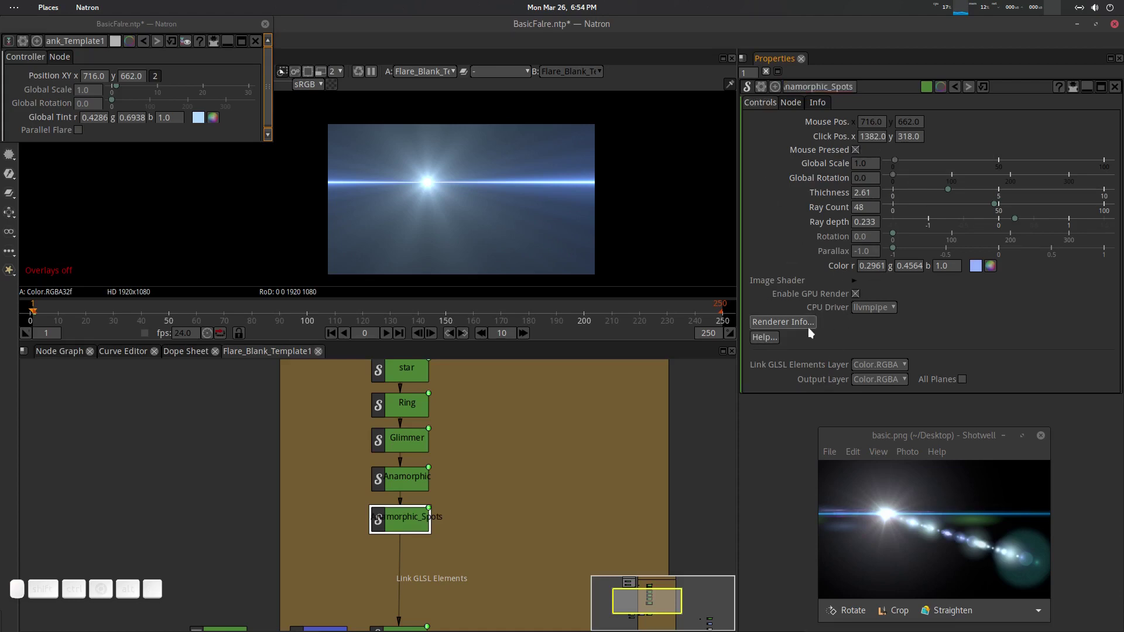
Step: Load the Lens Flare Elements preset anmorpic_Spot into the Anamorphic_Spots node's image shader and set its Brightness to 7.40
click(854, 280)
click(919, 327)
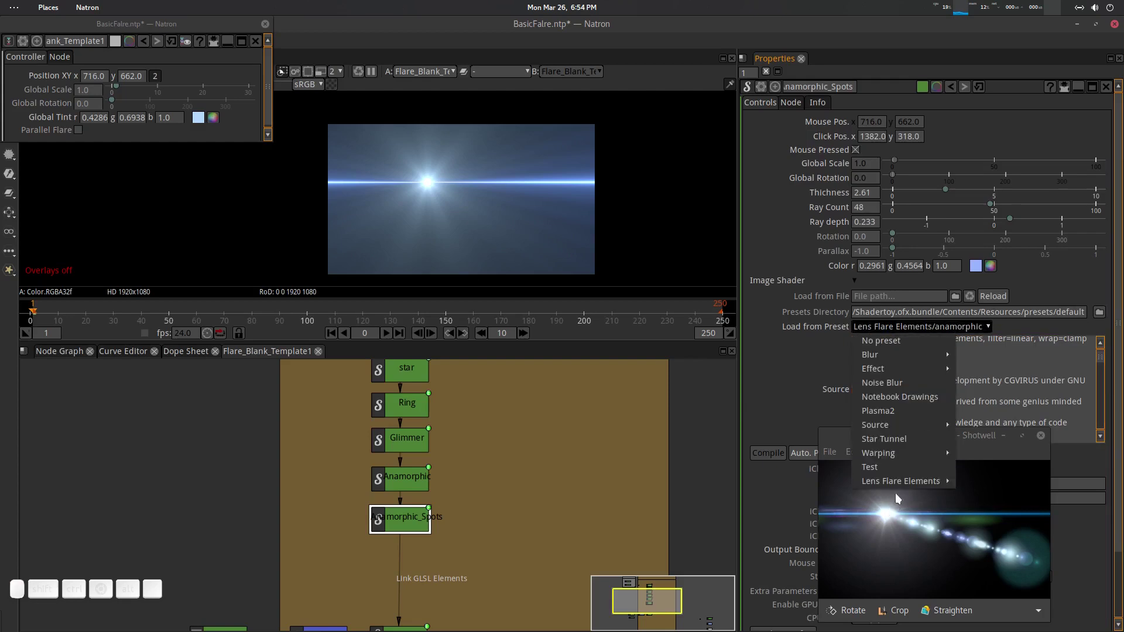
mouse_move(907, 486)
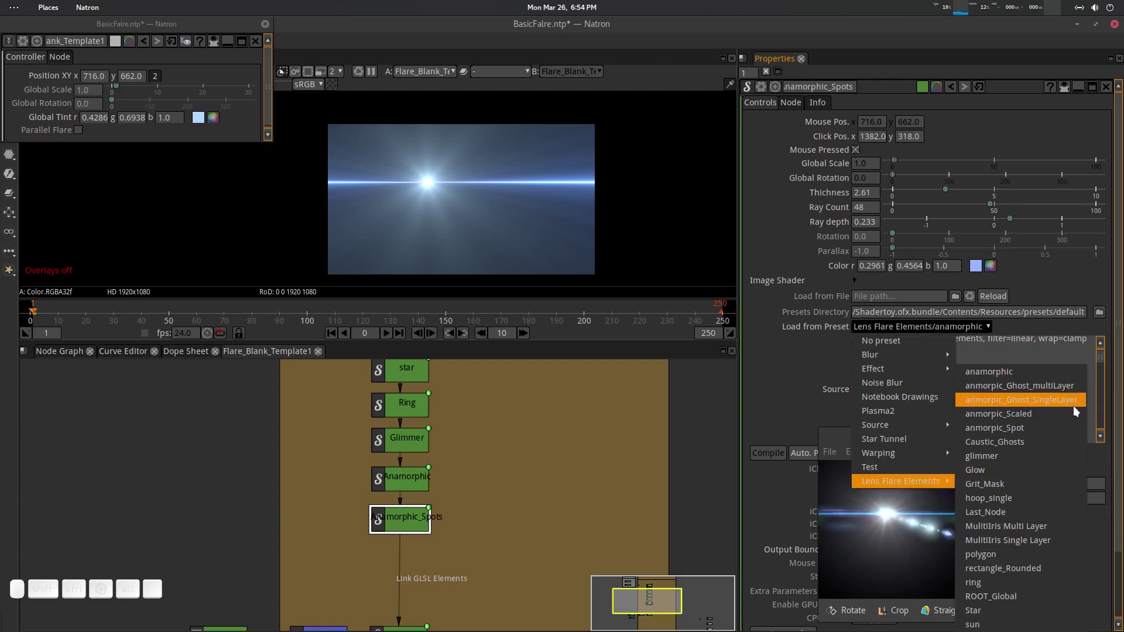
click(1036, 427)
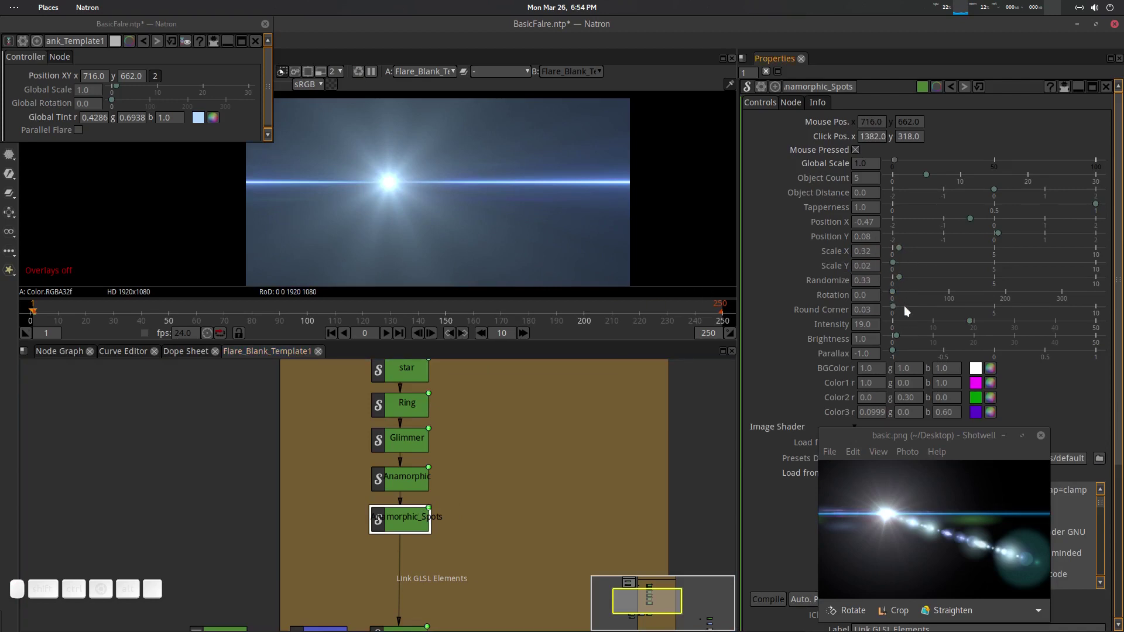
mouse_move(896, 336)
mouse_down()
mouse_move(932, 341)
mouse_move(919, 346)
mouse_up()
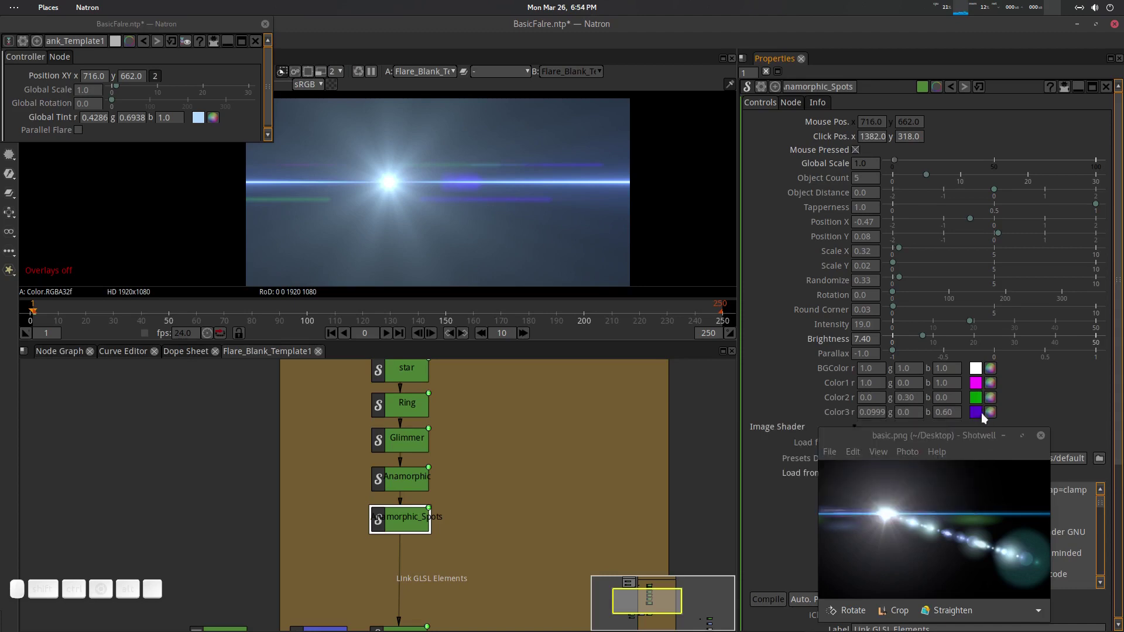
Step: Show the viewer overlays and move the flare's mousePosition marker to 940, 651
drag(418, 225, 435, 217)
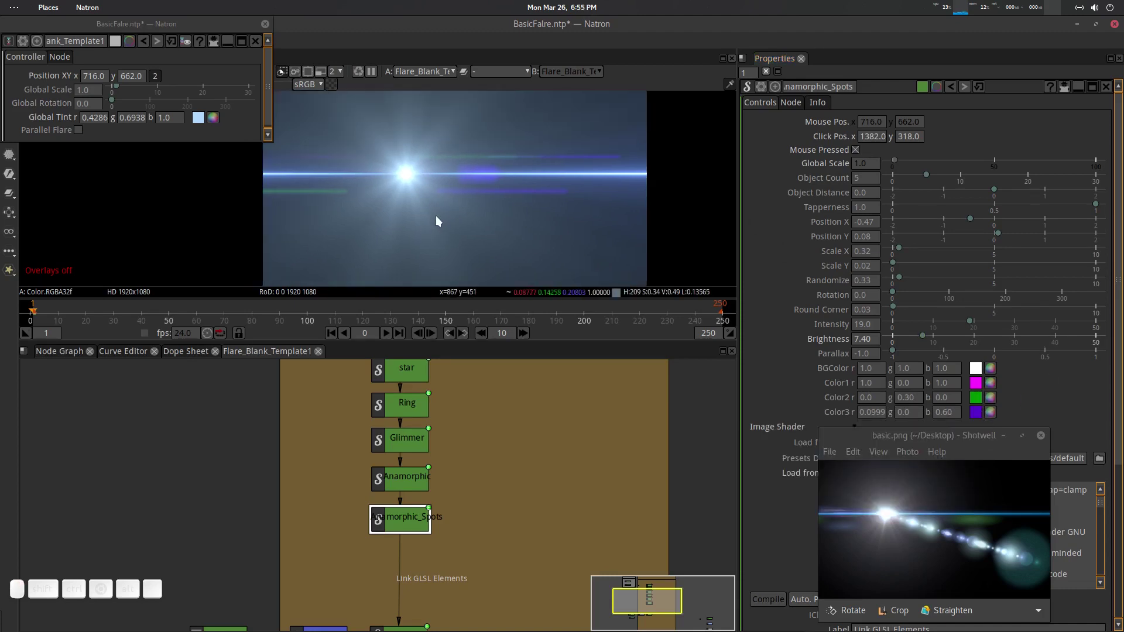
key(o)
drag(409, 177, 453, 179)
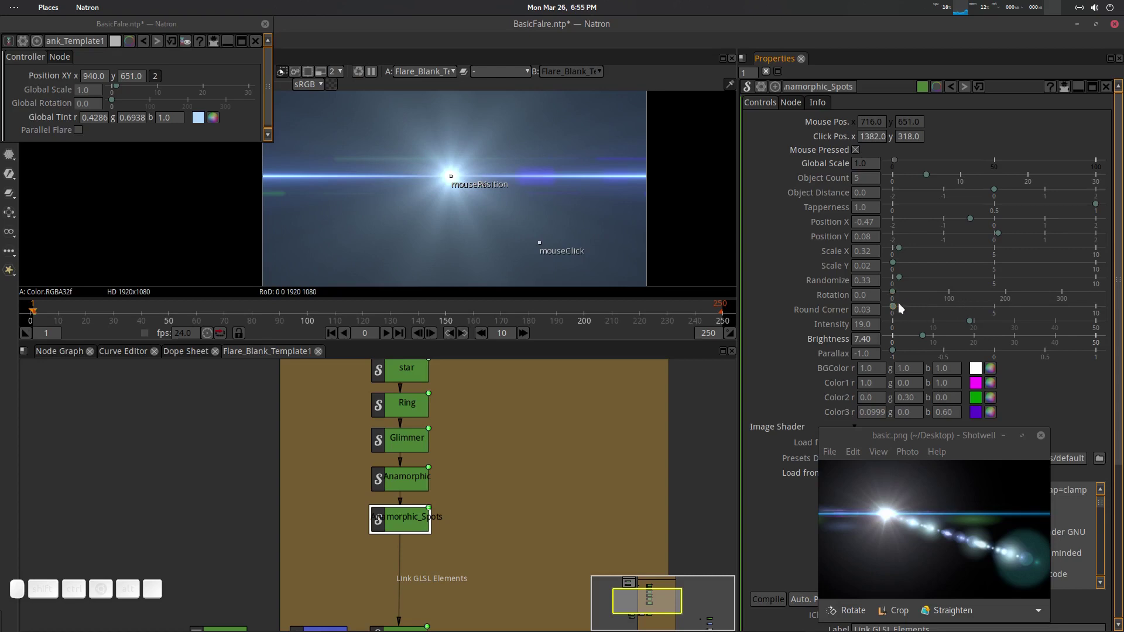
Step: Set the Anamorphic_Spots node's Intensity to 28.50, Object Count to 7 and Object Distance to 0.13
drag(970, 321, 1007, 332)
drag(930, 174, 1000, 197)
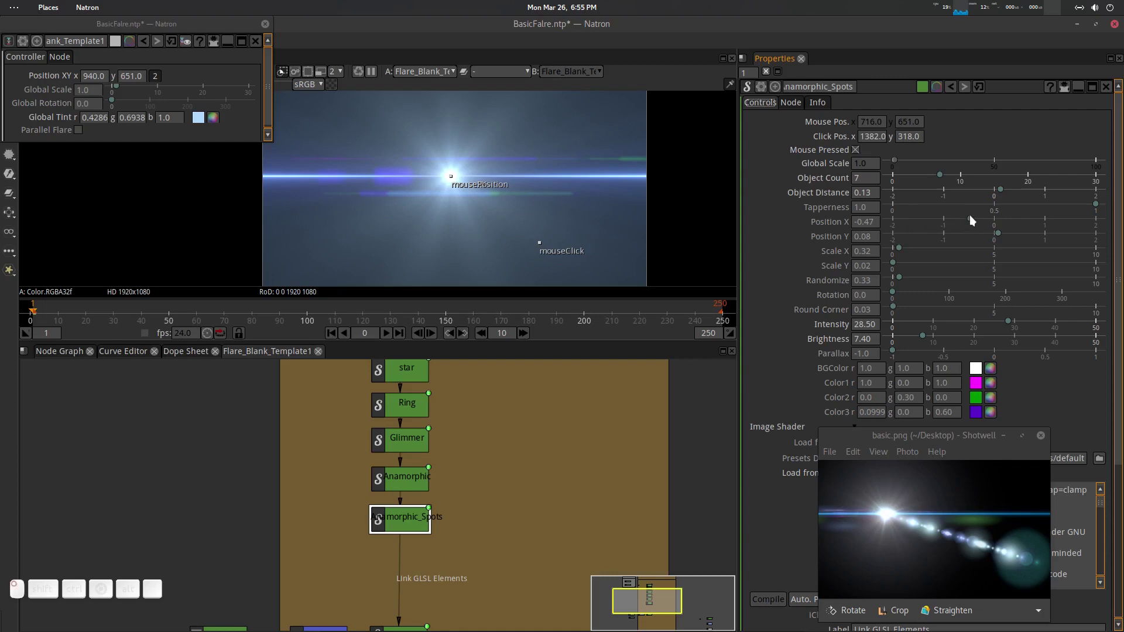
Step: Set the Anamorphic_Spots node's Position X to -0.26, Position Y to 0.09 and Scale X to 0.45
mouse_move(974, 218)
mouse_down()
mouse_move(942, 225)
mouse_move(999, 234)
mouse_up()
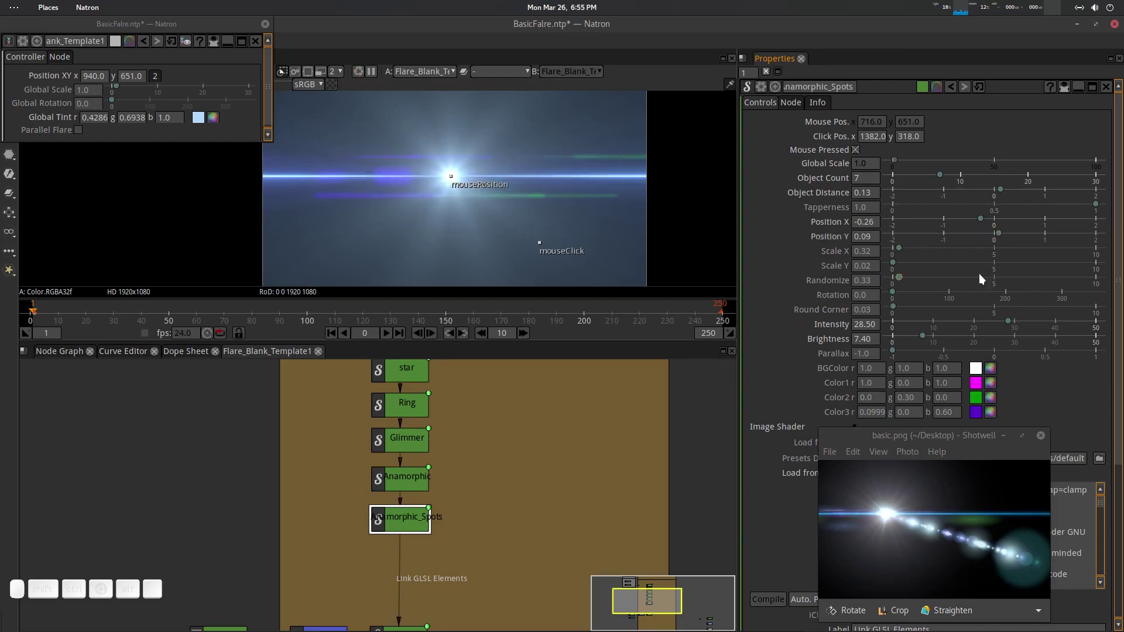
mouse_move(900, 245)
mouse_down()
mouse_move(936, 247)
mouse_move(901, 248)
mouse_up()
scroll(1023, 379, down, 1)
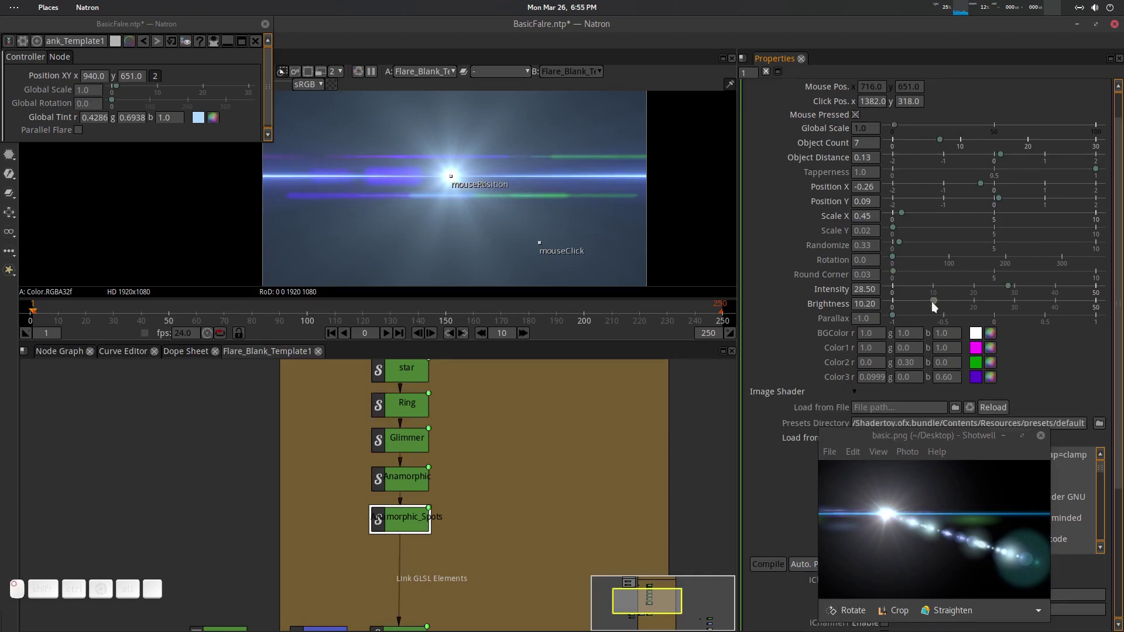
Step: Set the Anamorphic_Spots node's Tapperness to 0.915, Brightness to 2.10 and Round Corner to 0.0
mouse_move(932, 301)
mouse_down()
mouse_move(888, 307)
mouse_move(927, 304)
mouse_up()
mouse_move(1096, 172)
mouse_down()
mouse_move(1049, 176)
mouse_move(1078, 178)
mouse_up()
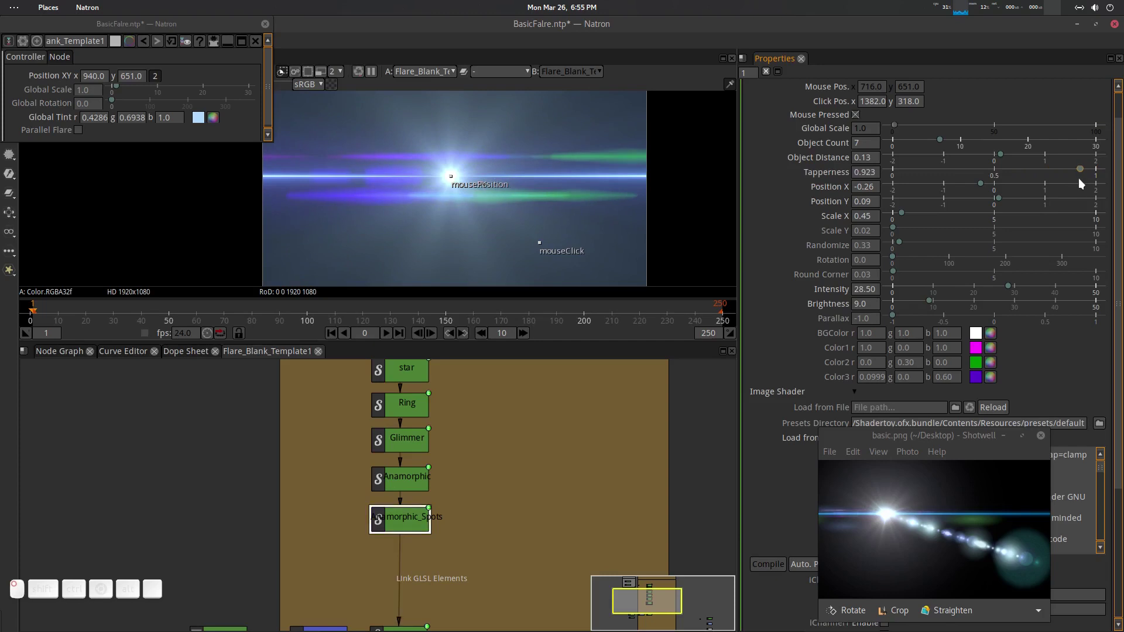
drag(933, 300, 894, 303)
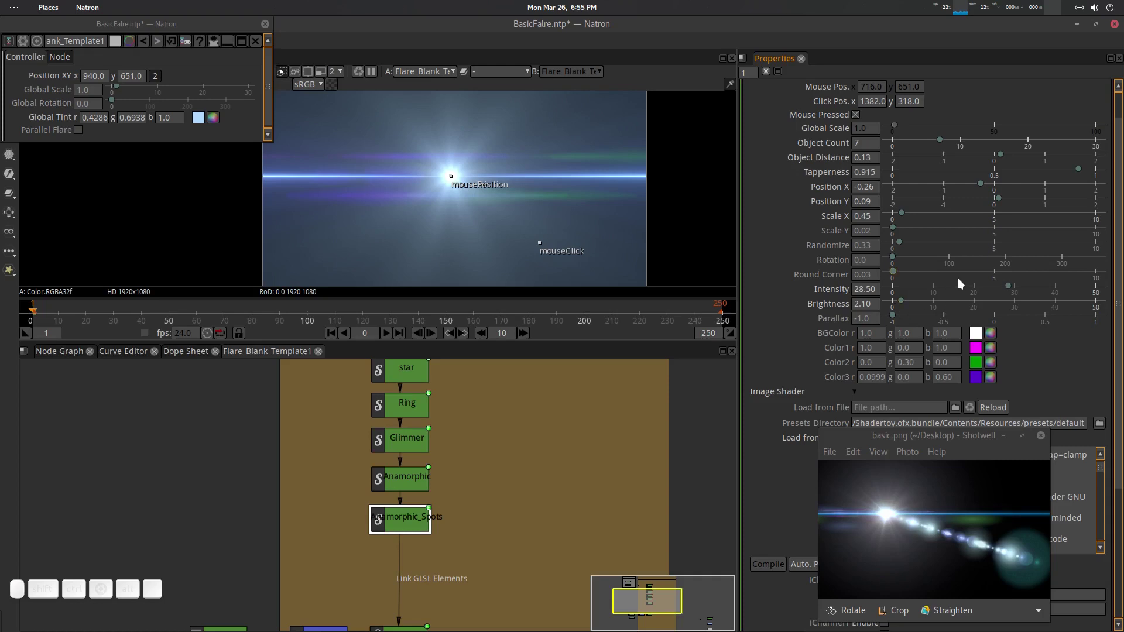
mouse_move(894, 271)
mouse_down()
mouse_move(918, 269)
mouse_move(880, 275)
mouse_up()
Step: Move the mousePosition marker to 659, 649 and retune Anamorphic_Spots: Tapperness 0.86, Position X 0.26, Position Y 0.05, Scale X 0.51, Scale Y 0.0
scroll(490, 179, down, 1)
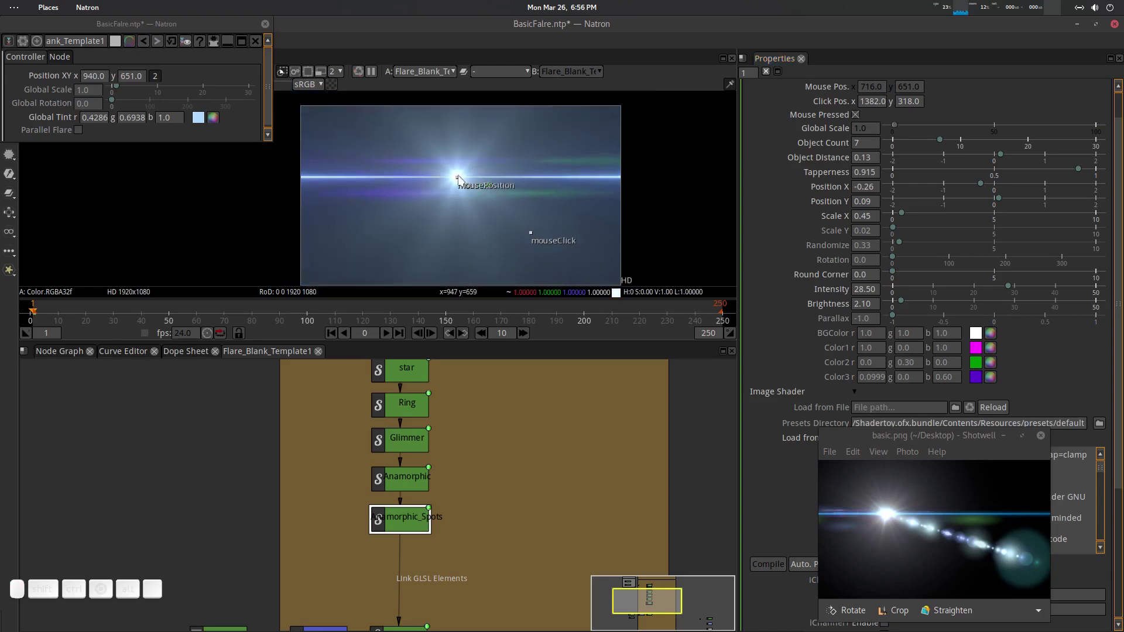
drag(460, 177, 411, 180)
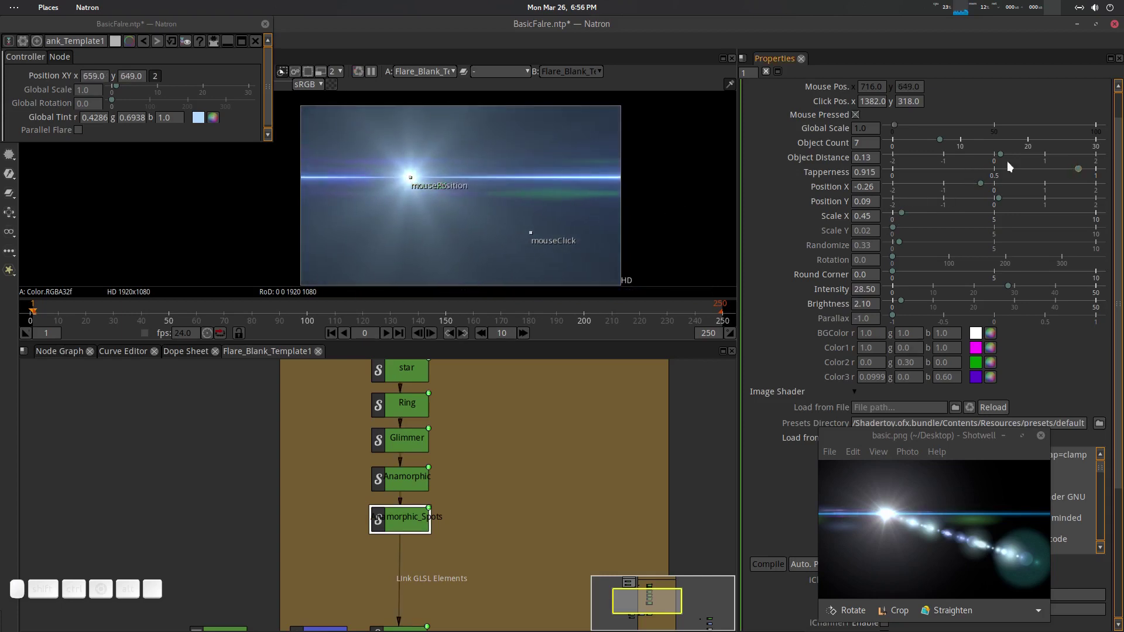
drag(1079, 170, 1064, 170)
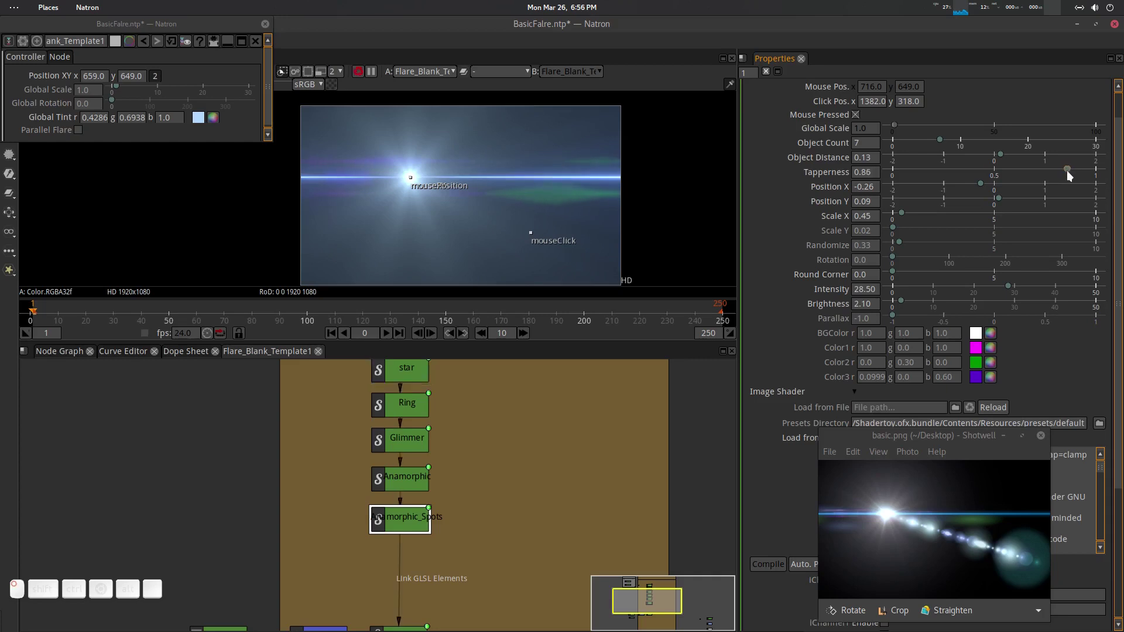
mouse_move(981, 183)
mouse_down()
mouse_move(953, 183)
mouse_move(1007, 187)
mouse_move(996, 200)
mouse_up()
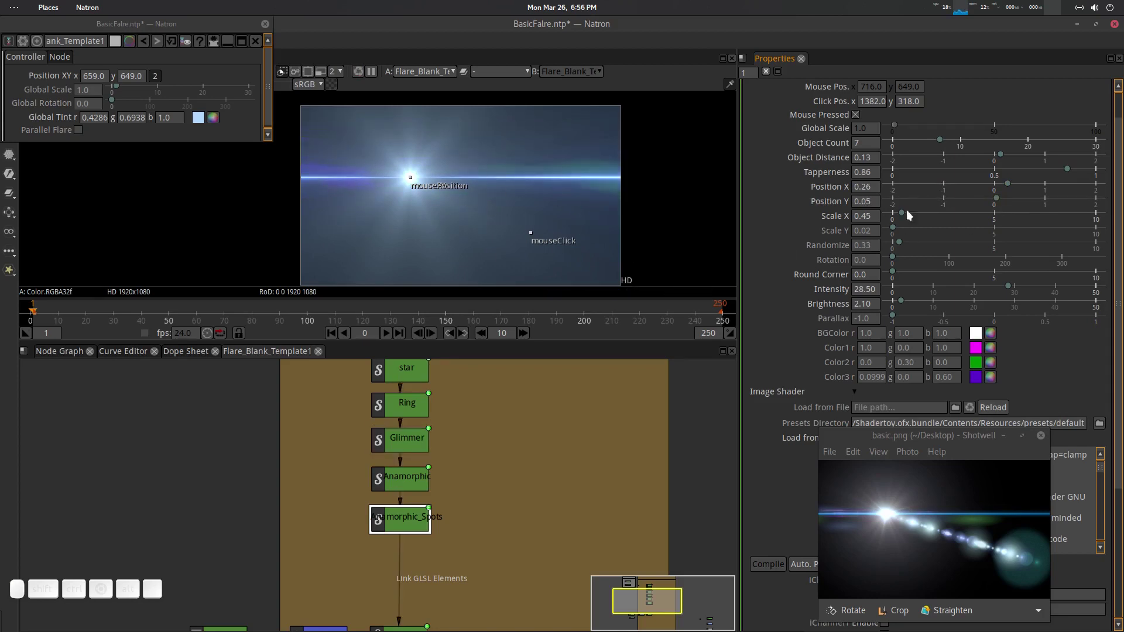
drag(909, 212, 892, 227)
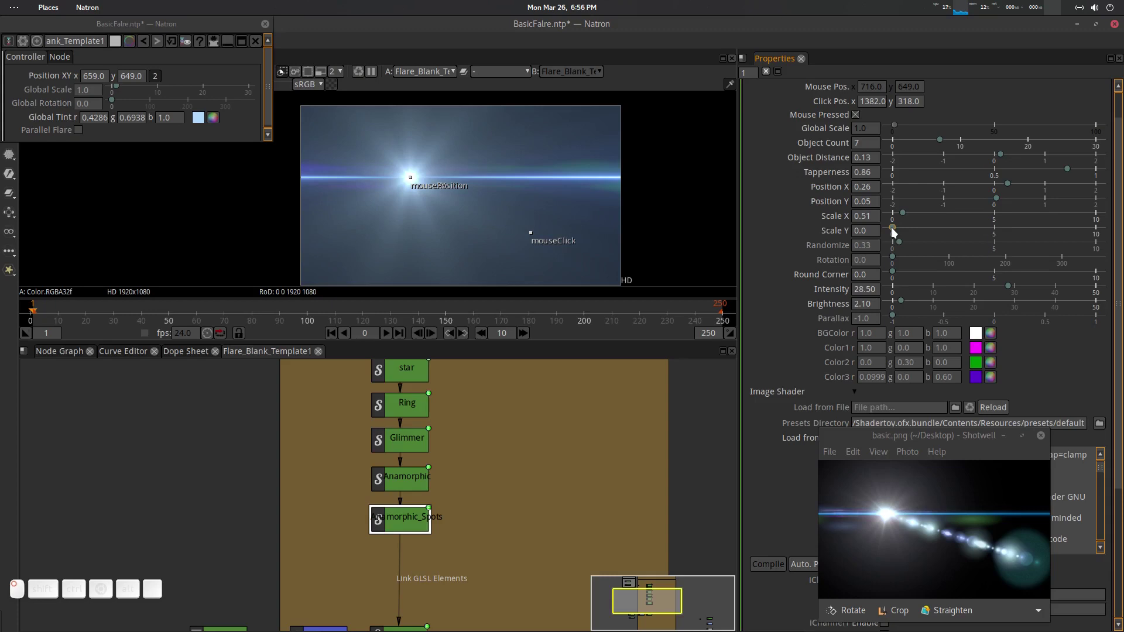
Step: Paste a copy of the Anamorphic_Spots node and insert it in the chain directly below the original, above Grit
scroll(504, 494, down, 1)
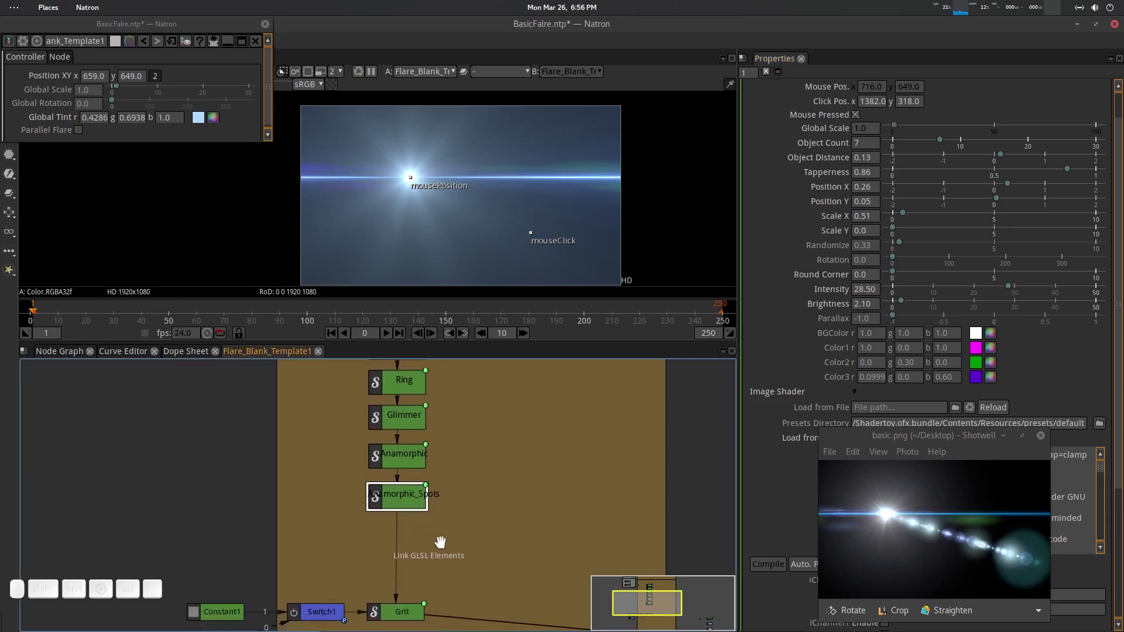
key(ctrl+v)
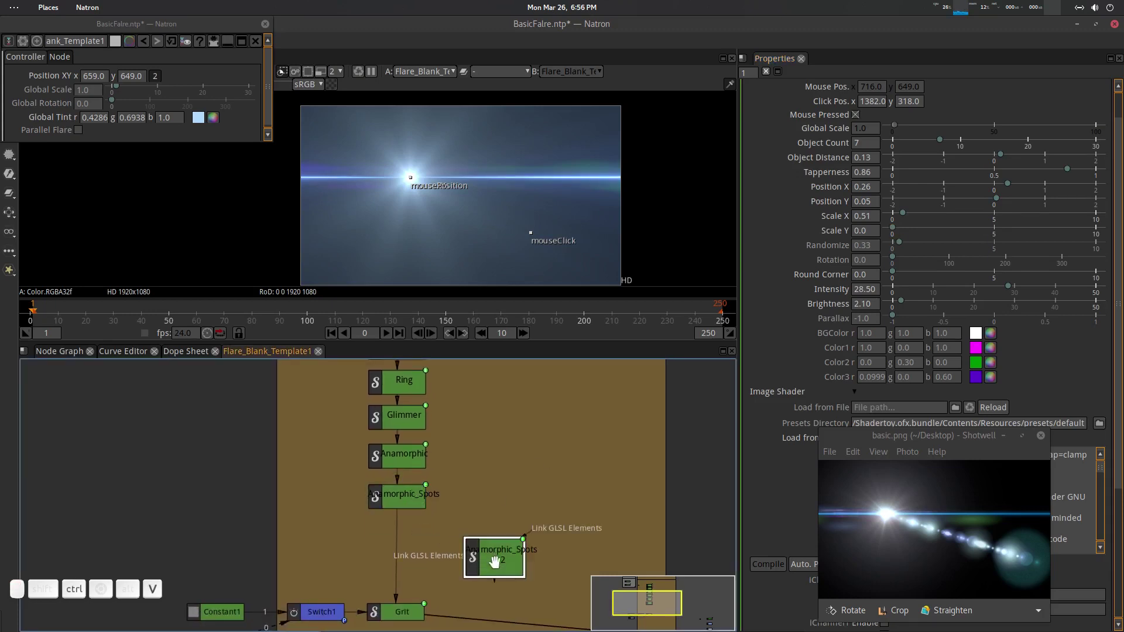
drag(494, 561, 397, 540)
scroll(498, 484, down, 3)
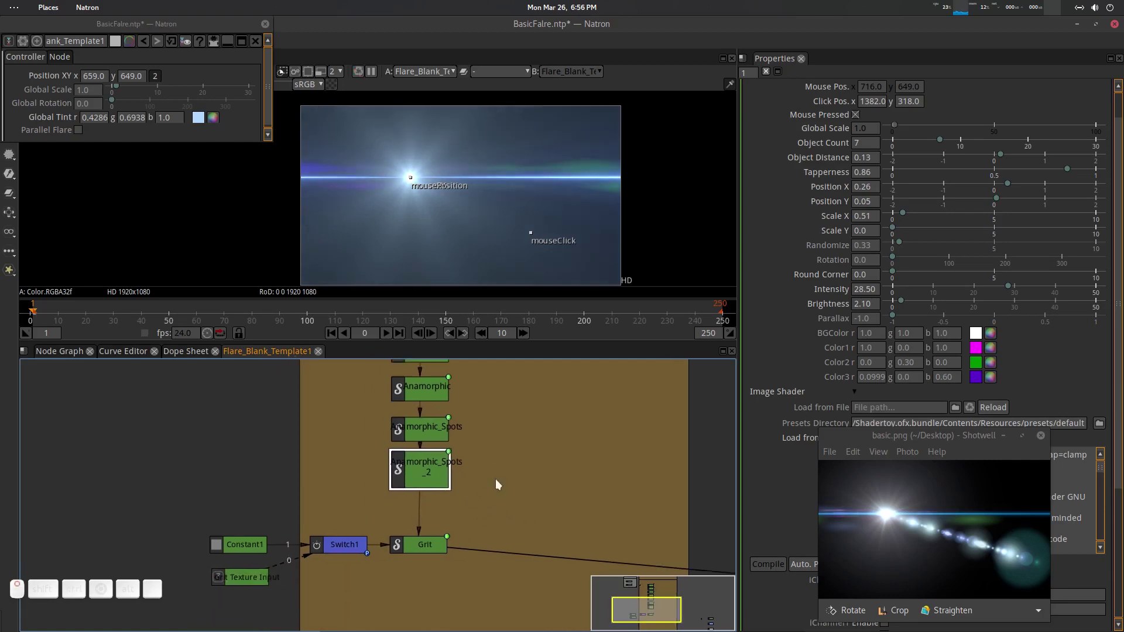
Step: Move the Grit node and its Switch1 inputs further down the graph to make room below the copied node
scroll(498, 485, down, 2)
drag(263, 492, 450, 559)
scroll(507, 444, up, 3)
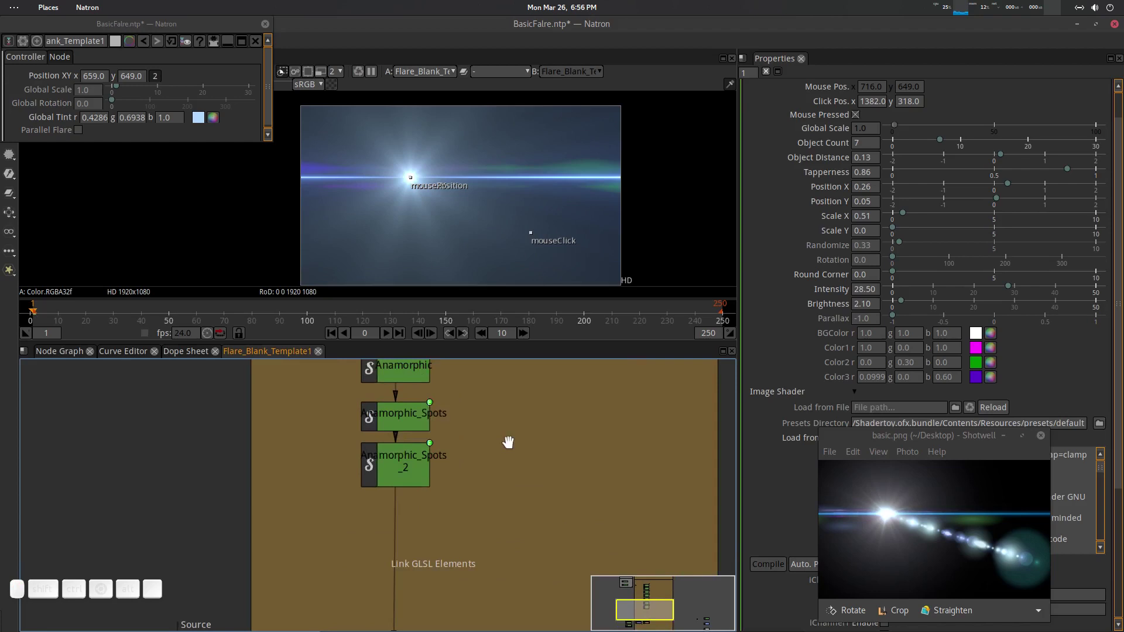
Step: Open the Anamorphic_Spots_2 properties and set Scale X to 0.11, Scale Y to 0.05, Randomize to 2.33 and Intensity to 50.0
click(415, 488)
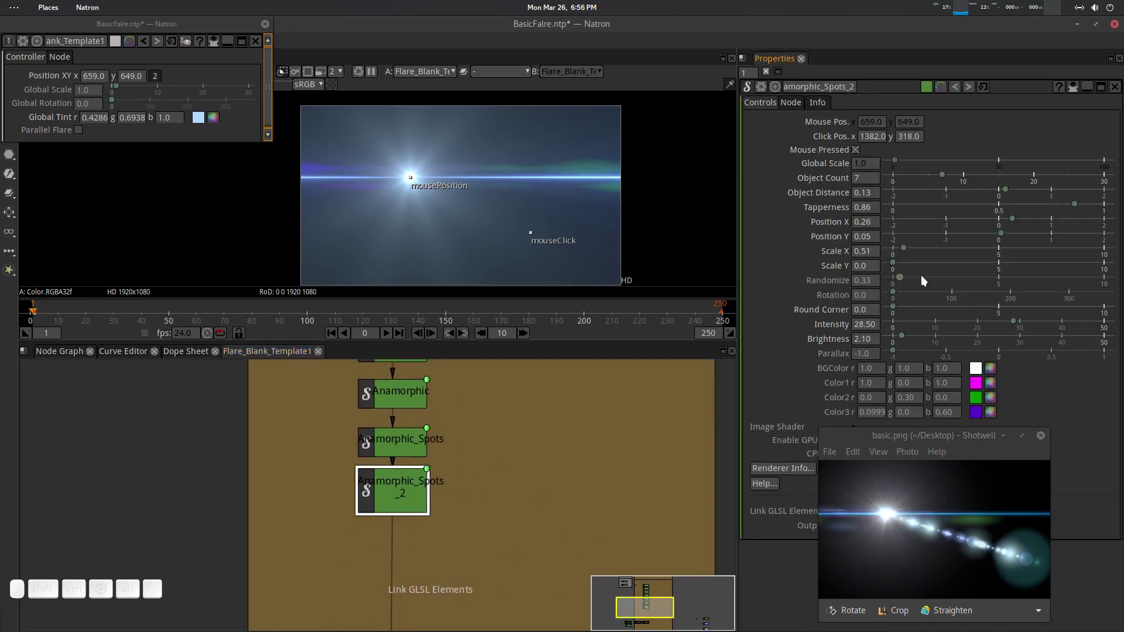
mouse_move(897, 260)
mouse_down()
mouse_move(903, 279)
mouse_move(943, 268)
mouse_move(895, 248)
mouse_up()
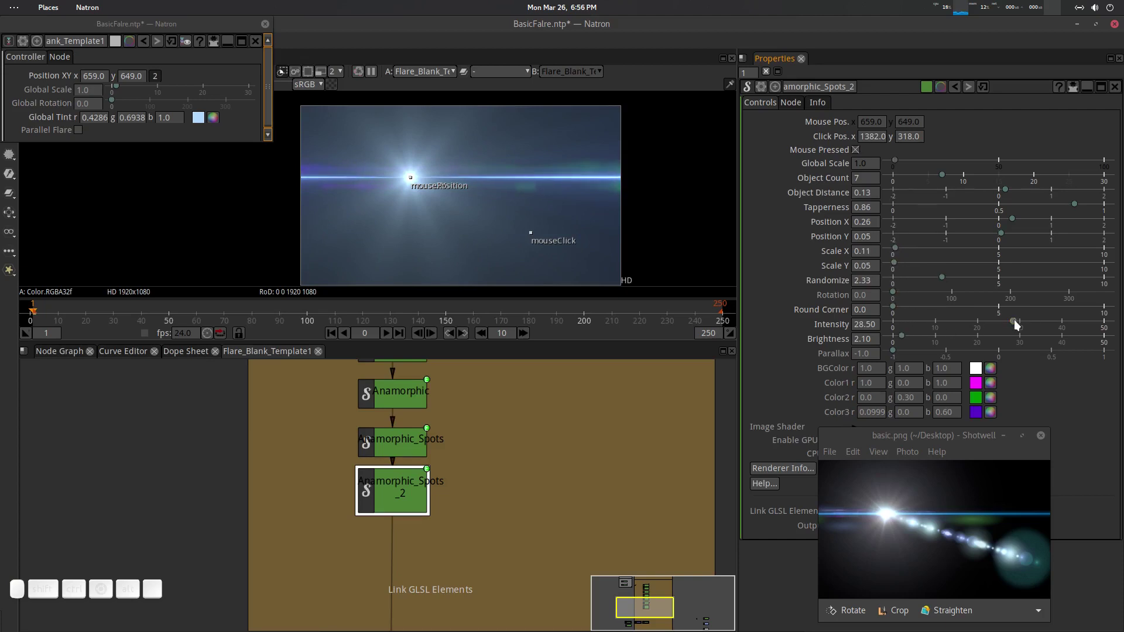
drag(1014, 321, 1114, 319)
Step: Set Anamorphic_Spots_2's Object Count to 12, Object Distance to 0.07, Position Y to 0.07, Scale X to 0.14 and Brightness to 2.80
drag(940, 175, 1002, 197)
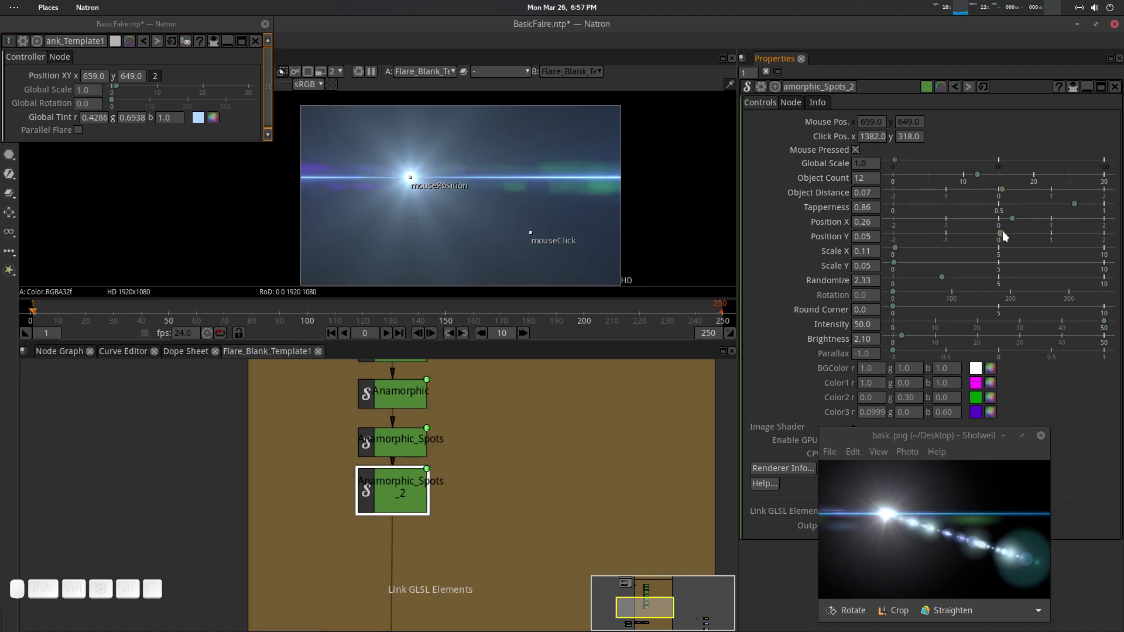
drag(1002, 231, 1002, 230)
drag(896, 248, 895, 269)
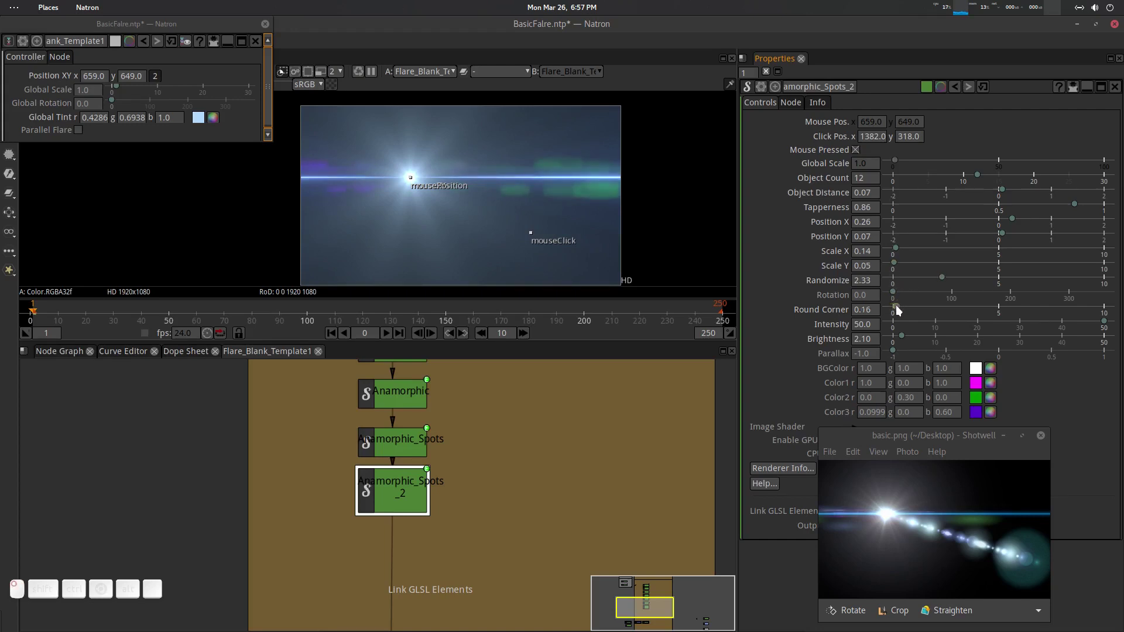
mouse_move(898, 310)
mouse_down()
mouse_move(873, 314)
mouse_move(903, 336)
mouse_up()
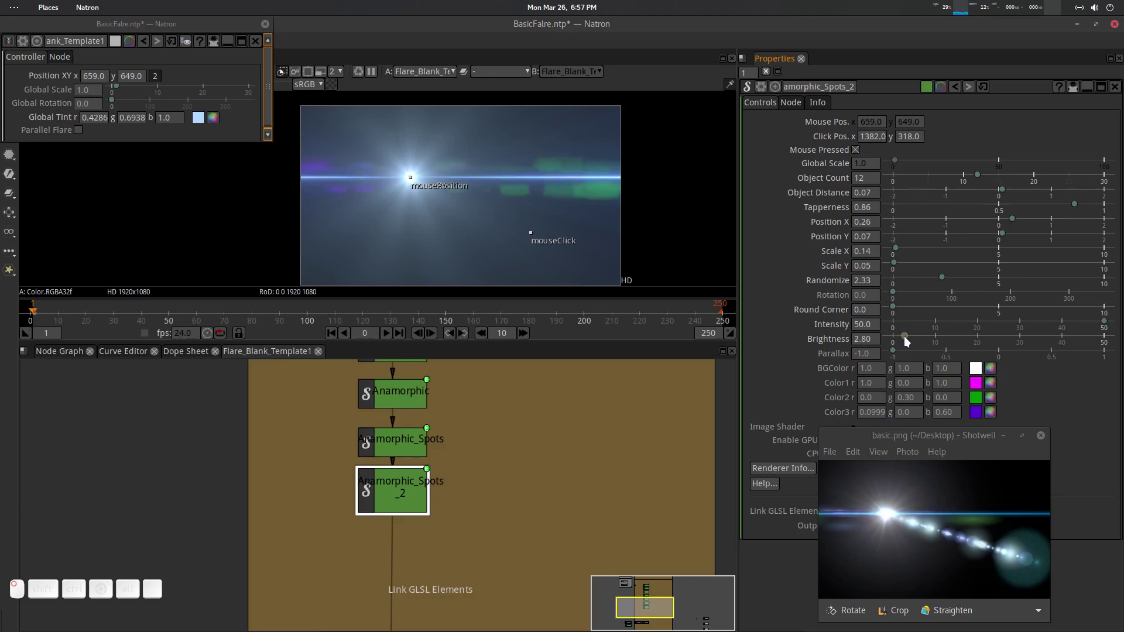
Step: Set Anamorphic_Spots_2's Color1 to red (255, 39, 1)
click(989, 383)
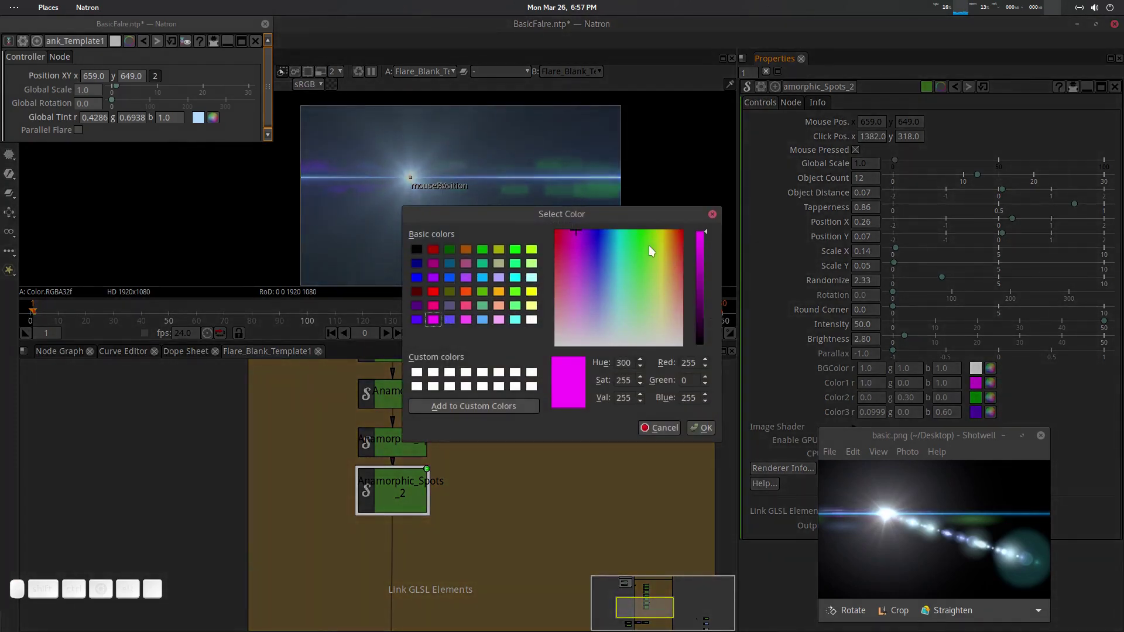
click(679, 233)
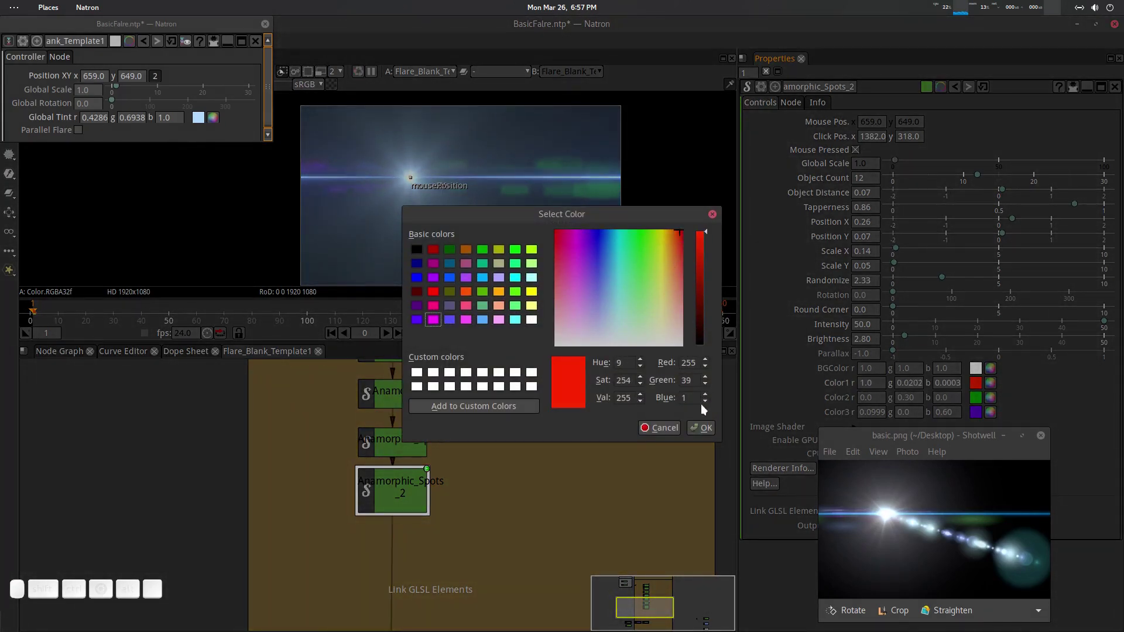
click(703, 426)
Step: Set Anamorphic_Spots_2's Color3 to blue (24, 72, 204)
click(990, 434)
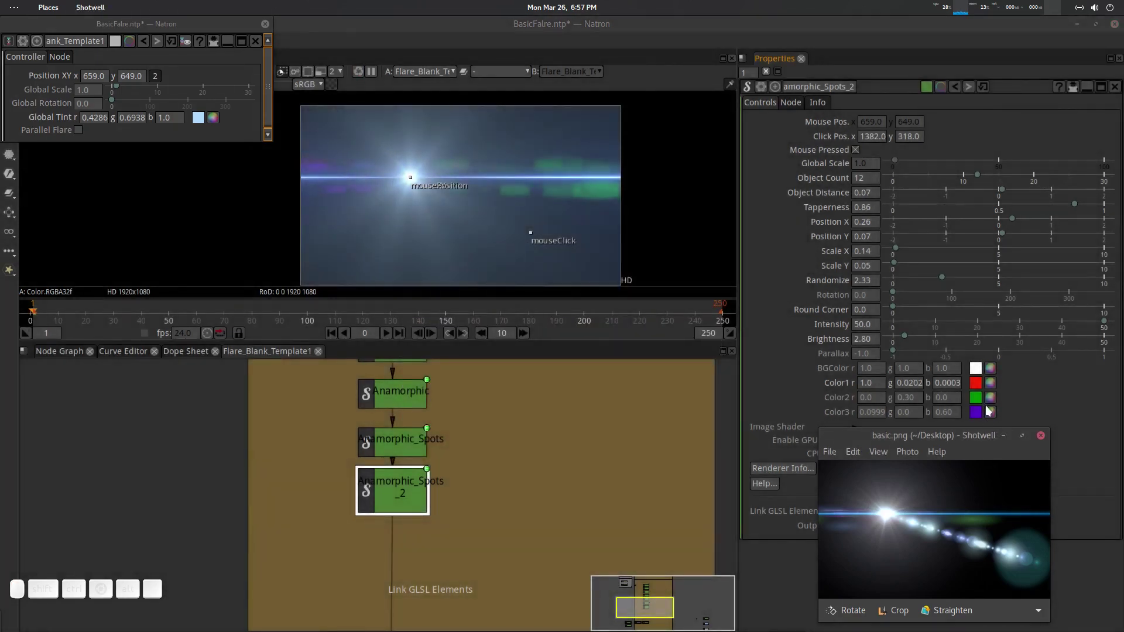
click(989, 411)
mouse_move(600, 238)
mouse_down()
mouse_move(601, 270)
mouse_move(623, 265)
mouse_move(571, 262)
mouse_move(597, 259)
mouse_move(585, 273)
mouse_move(599, 239)
mouse_move(569, 237)
mouse_move(639, 240)
mouse_move(602, 243)
mouse_up()
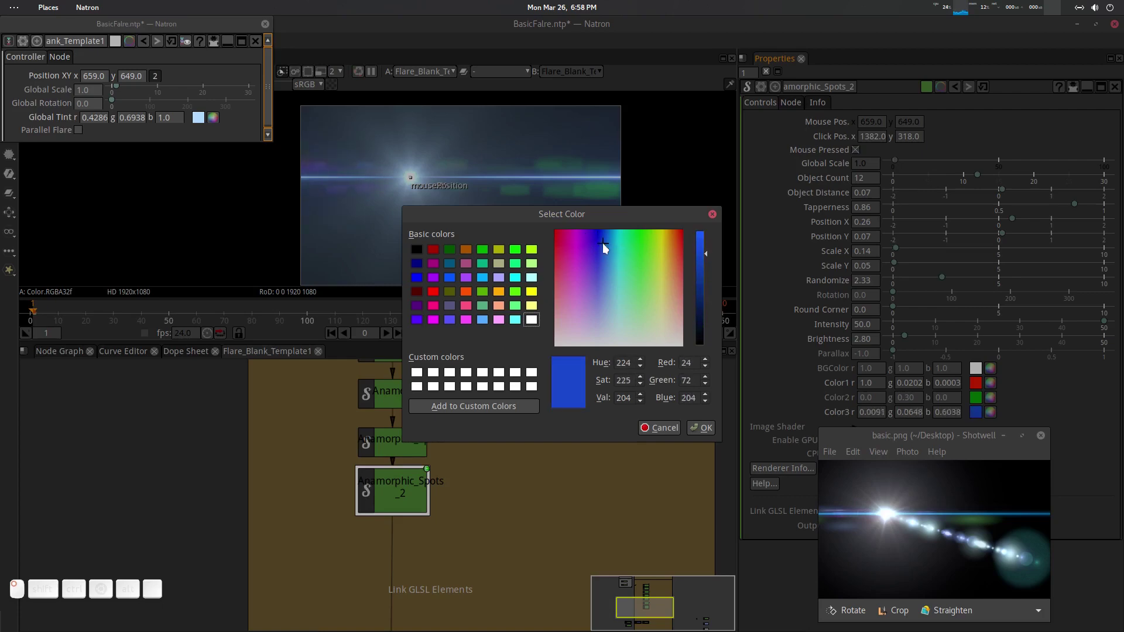
click(701, 428)
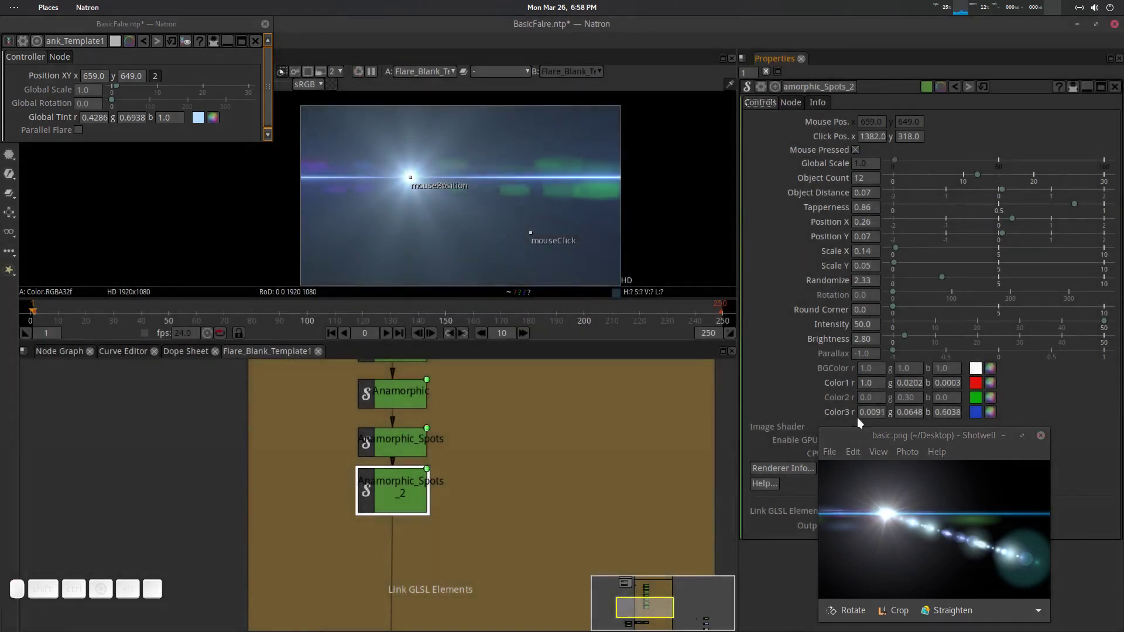
Step: Try purple shades for Anamorphic_Spots_2's Color2 and apply a muted teal (0.0395, 0.2015, 0.3005)
click(990, 398)
click(580, 266)
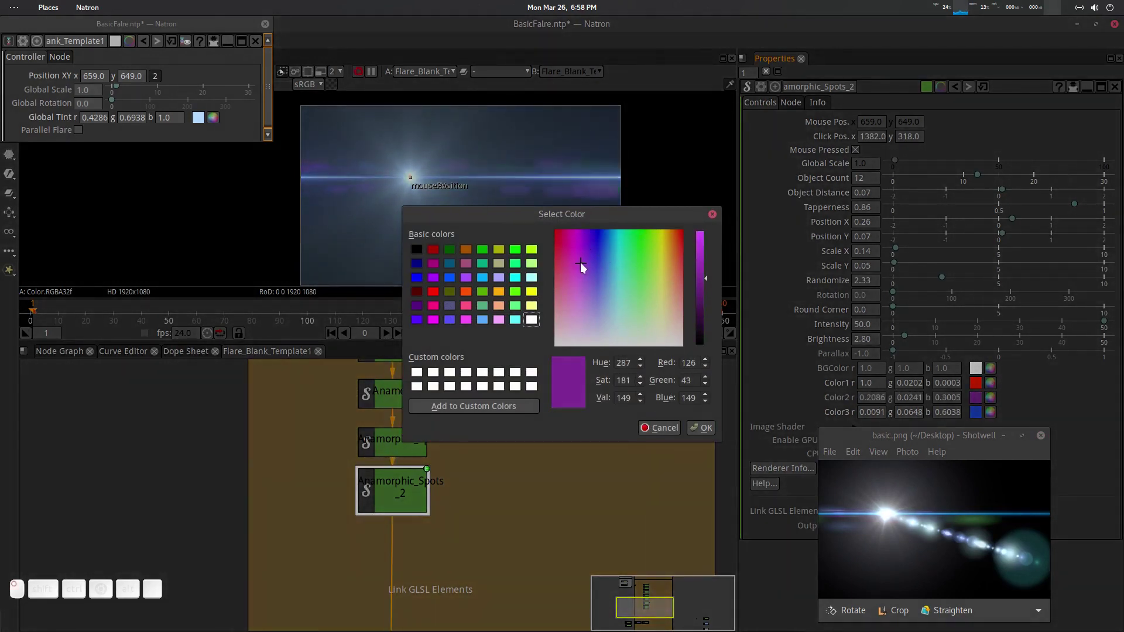
drag(582, 276, 562, 298)
drag(618, 276, 612, 273)
click(703, 428)
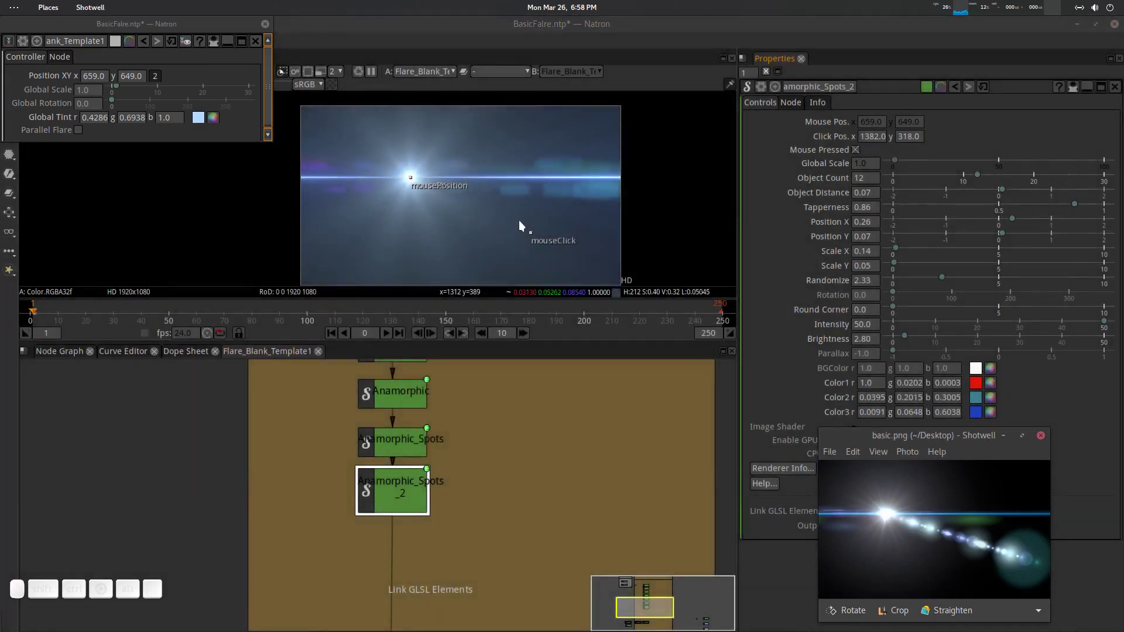
Step: Set Anamorphic_Spots_2's Color2 to green (0.0193, 0.3005, 0.0512)
click(990, 398)
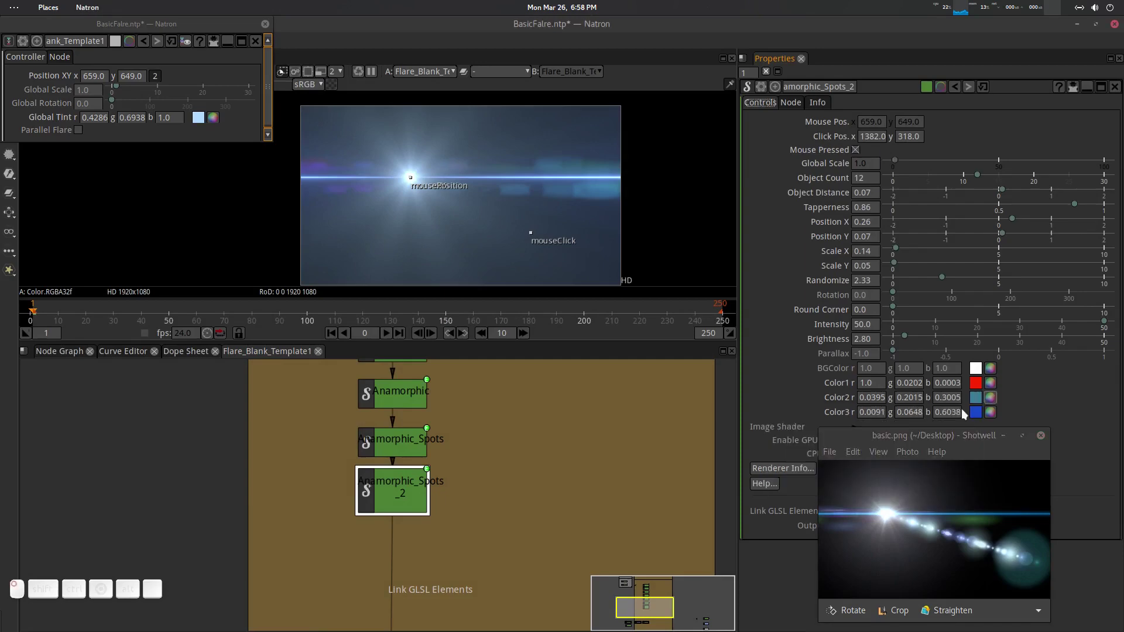
click(627, 266)
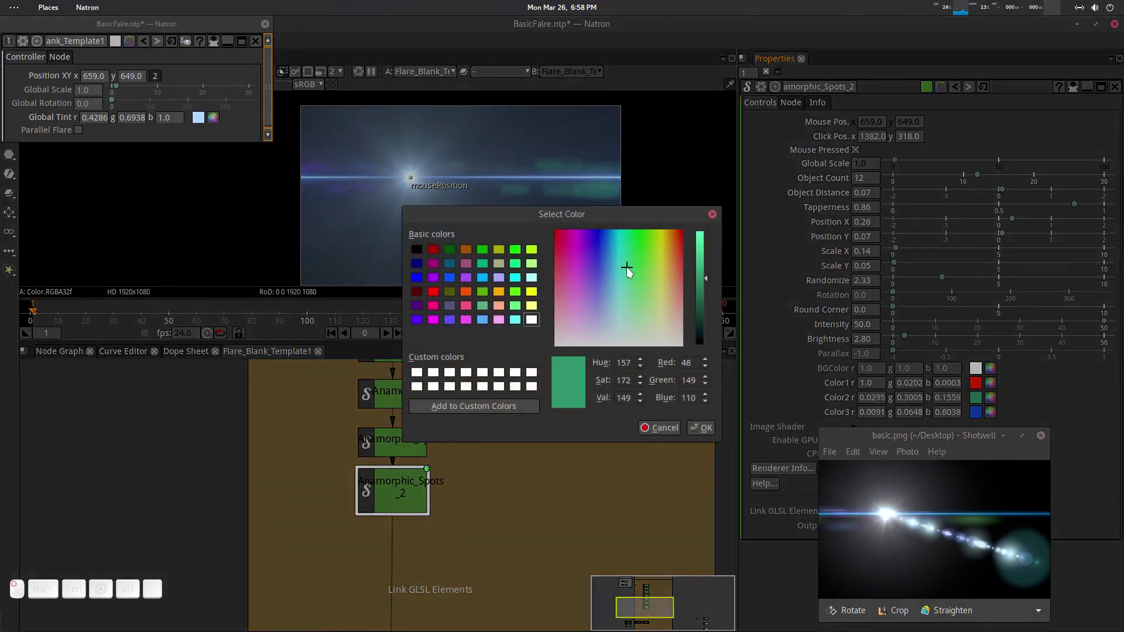
drag(626, 266, 634, 259)
click(700, 428)
Step: Set Anamorphic_Spots_2's Randomize to 0.14, Scale X to 0.08 and Scale Y to 0.02, and move the mousePosition marker to 1695, 726
drag(936, 279, 894, 282)
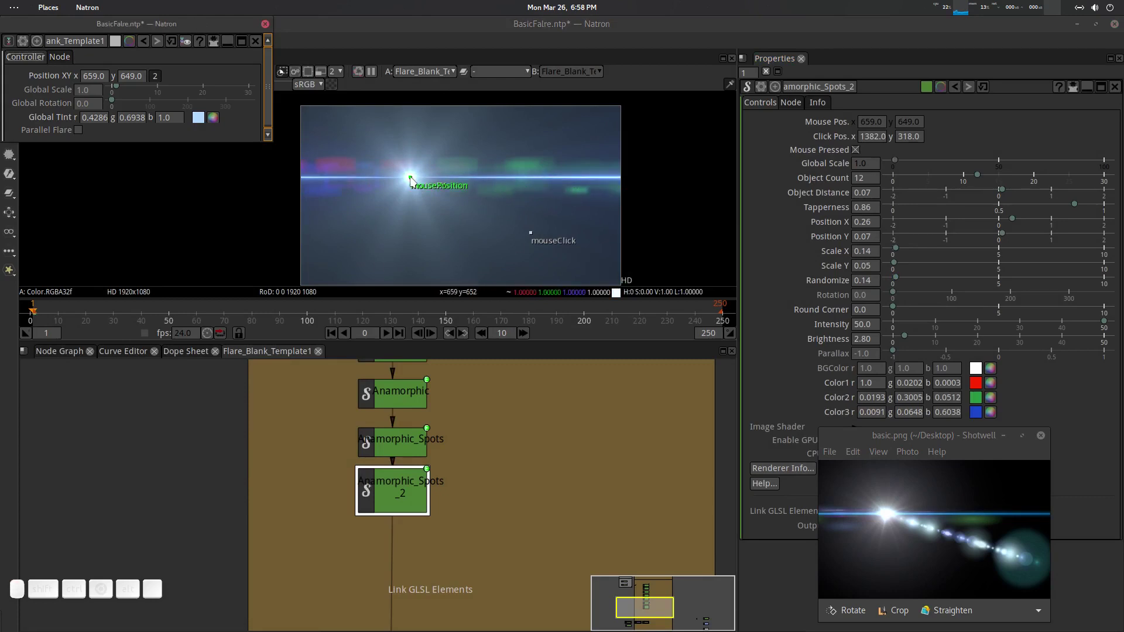
drag(412, 187, 566, 180)
drag(572, 218, 376, 160)
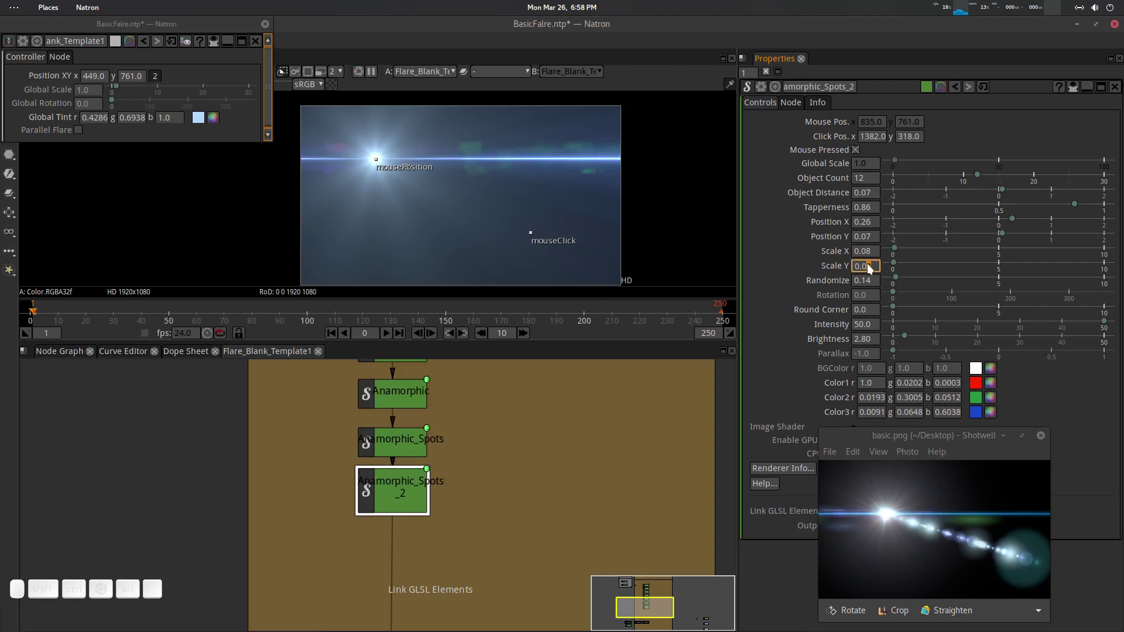
drag(376, 159, 581, 276)
drag(597, 199, 583, 165)
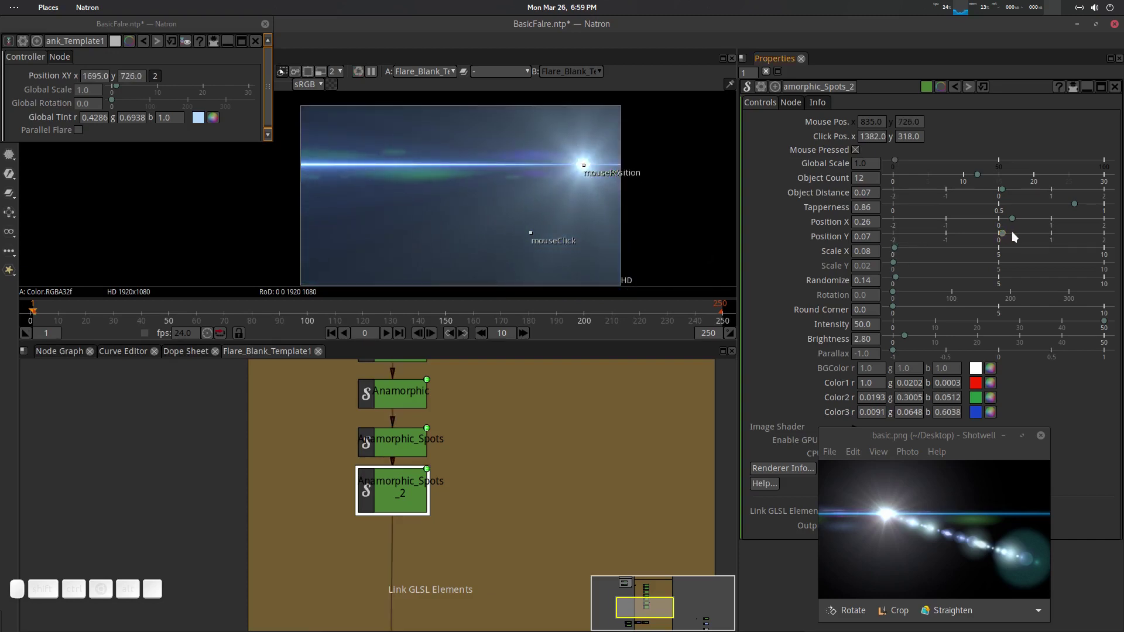
Step: Set Anamorphic_Spots_2's Position Y to 0.11 and Tapperness to 0.767, and move the mousePosition marker to 803, 674
mouse_move(1006, 237)
mouse_down()
mouse_move(994, 239)
mouse_move(1004, 234)
mouse_up()
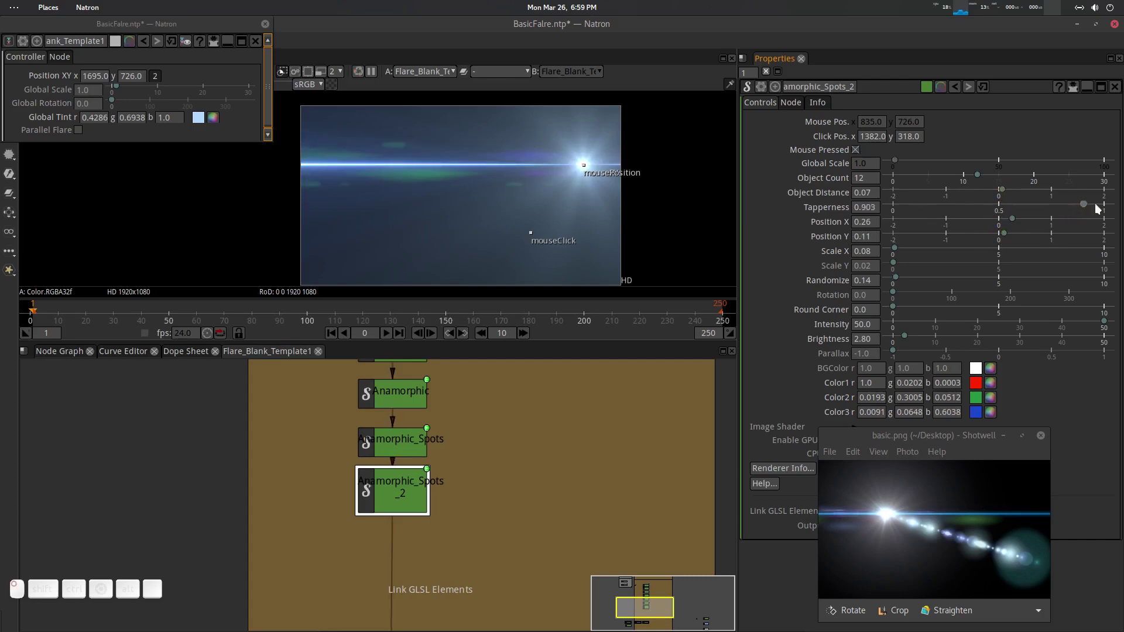
mouse_move(1084, 205)
mouse_down()
mouse_move(949, 216)
mouse_move(1055, 206)
mouse_up()
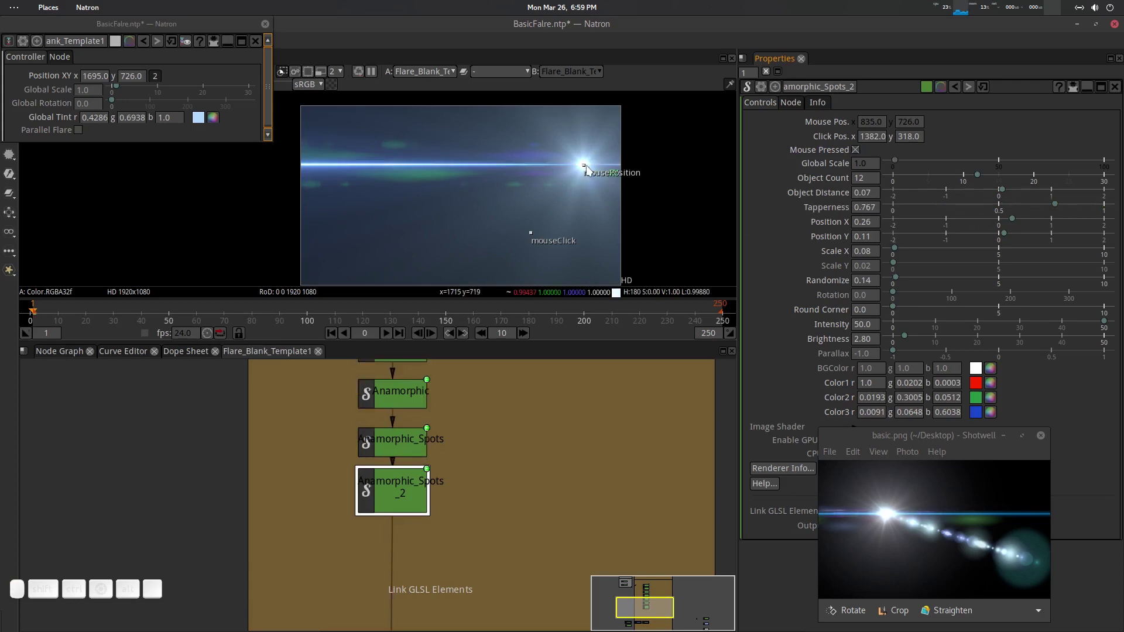
drag(583, 166, 434, 173)
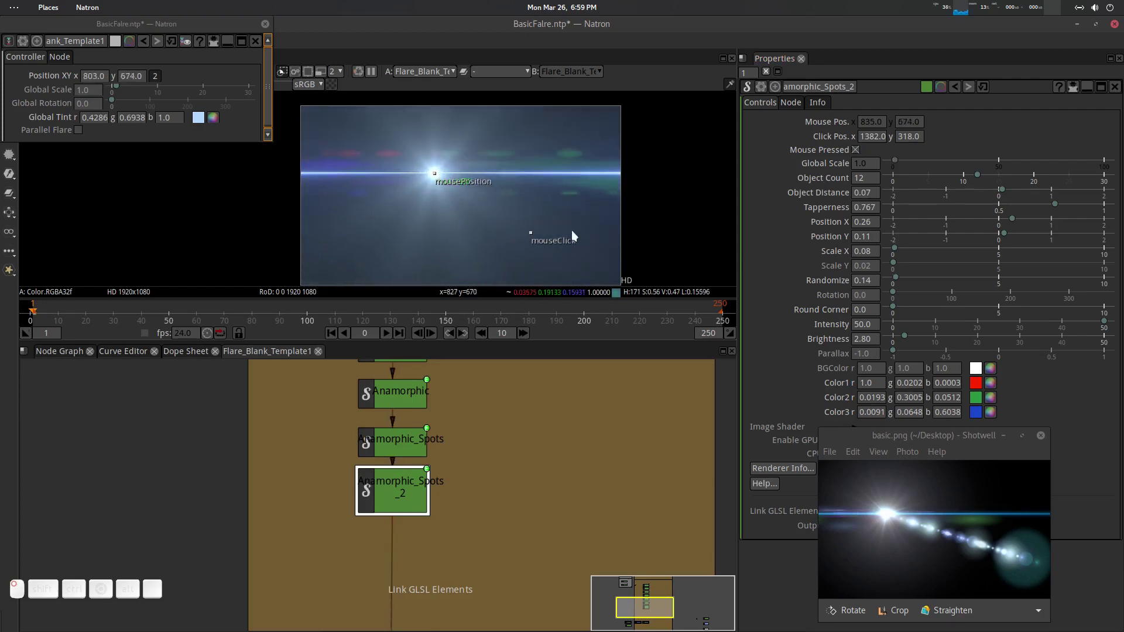
Step: Set Anamorphic_Spots_2's Color1 to yellow (1.0, 1.0, 0.0129) and move the mousePosition marker to 494, 663
click(990, 384)
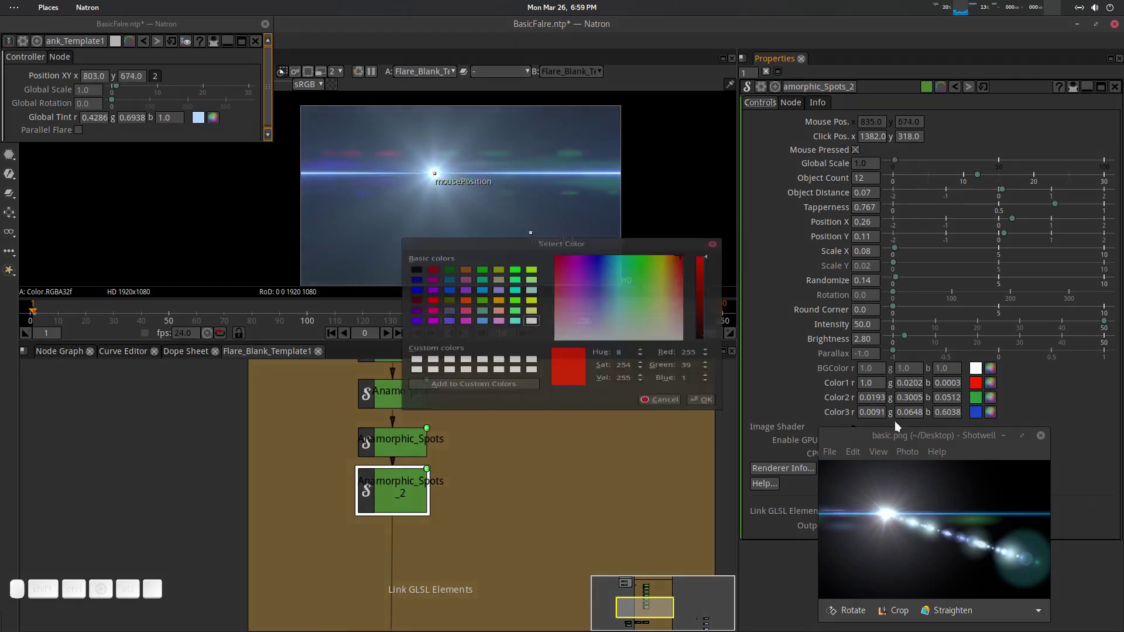
click(581, 253)
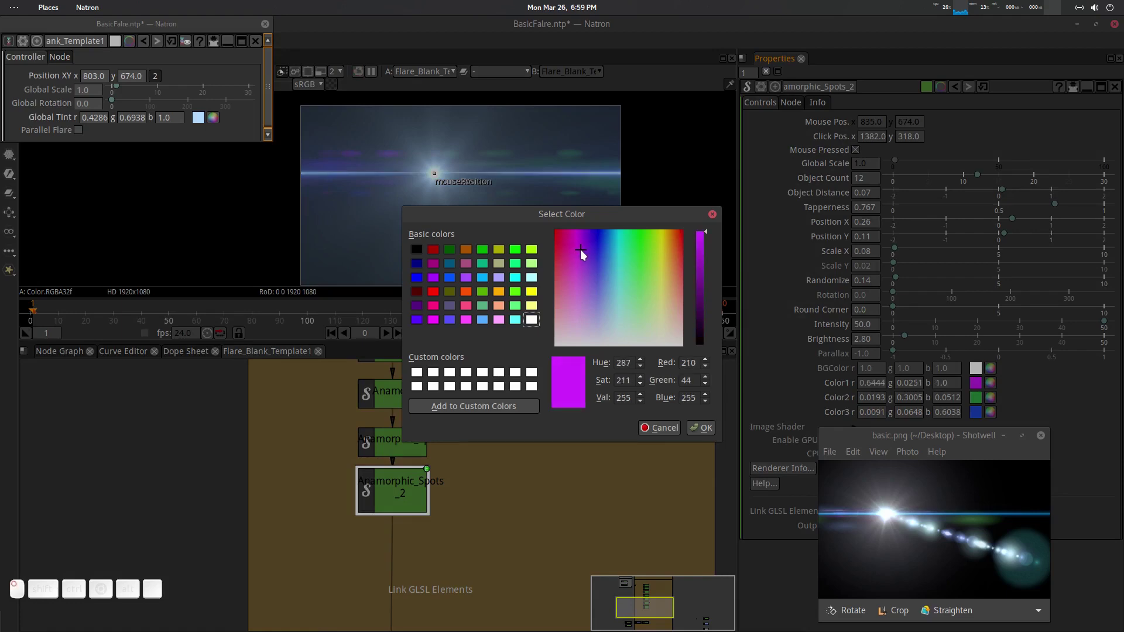
drag(580, 249, 661, 244)
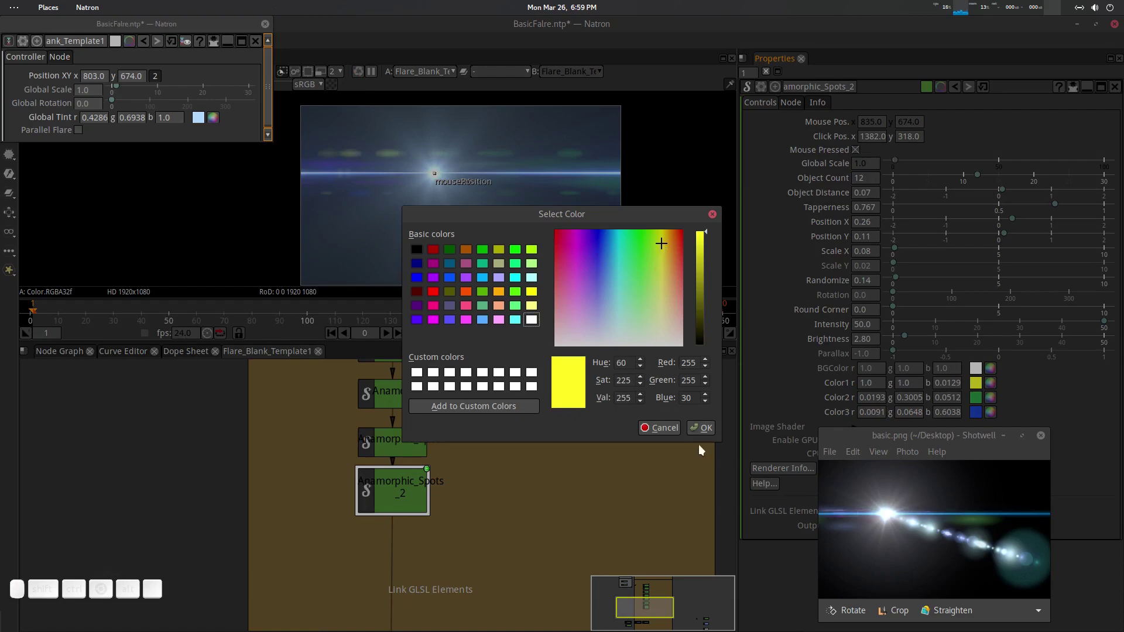
click(702, 428)
drag(436, 175, 383, 175)
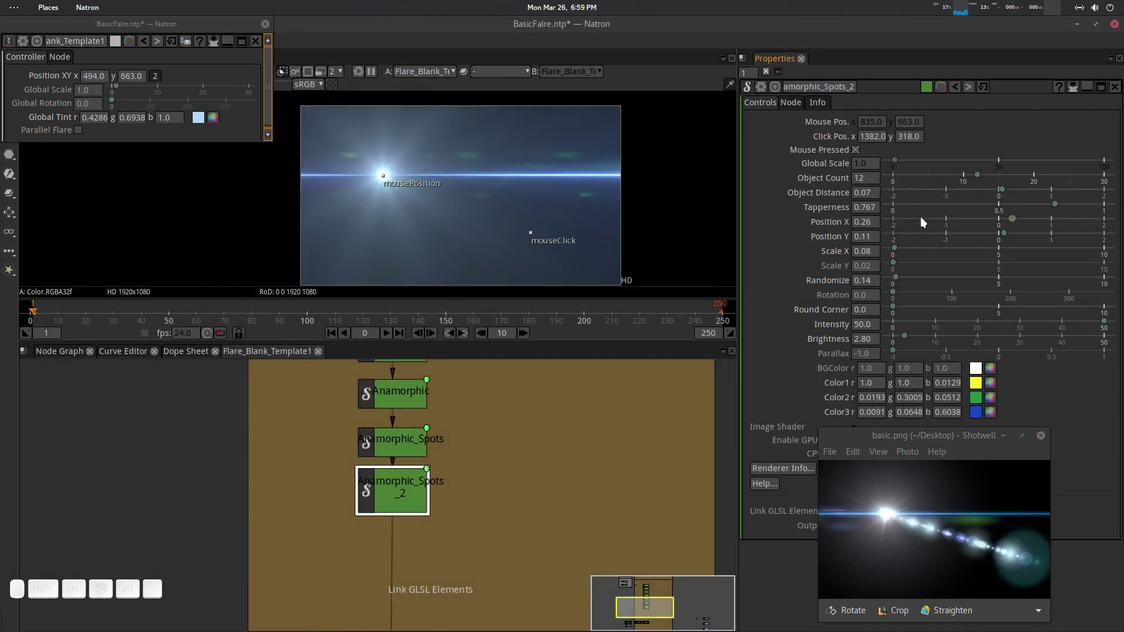
Step: Set Anamorphic_Spots_2's Scale X to 0.30, Scale Y to 0.03 and Tapperness to 0.959
drag(896, 247, 898, 247)
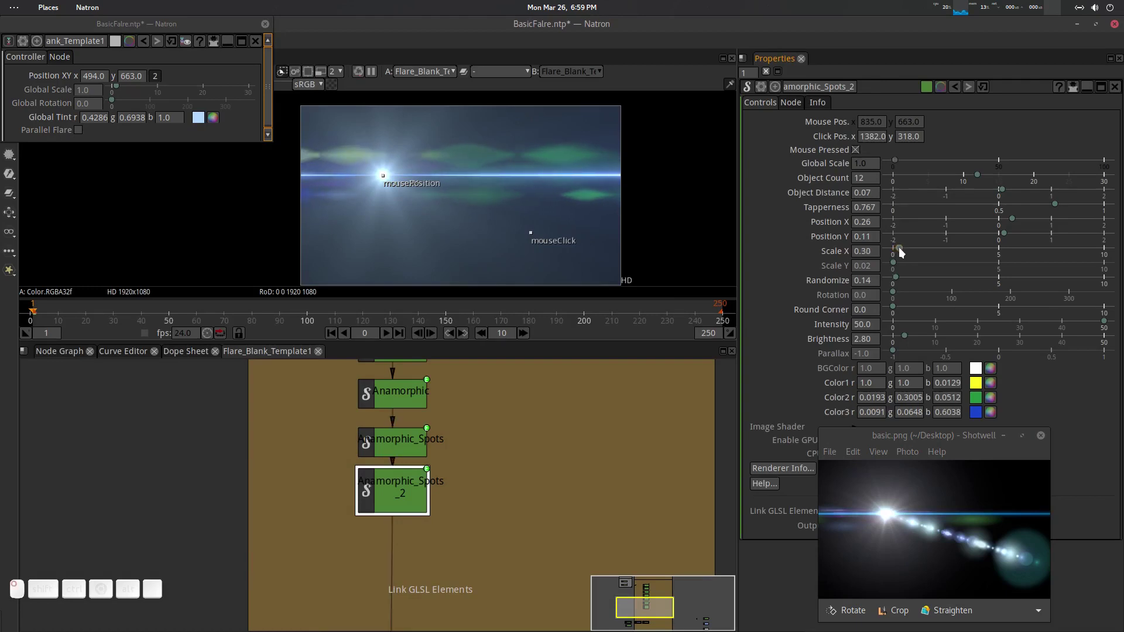
click(865, 266)
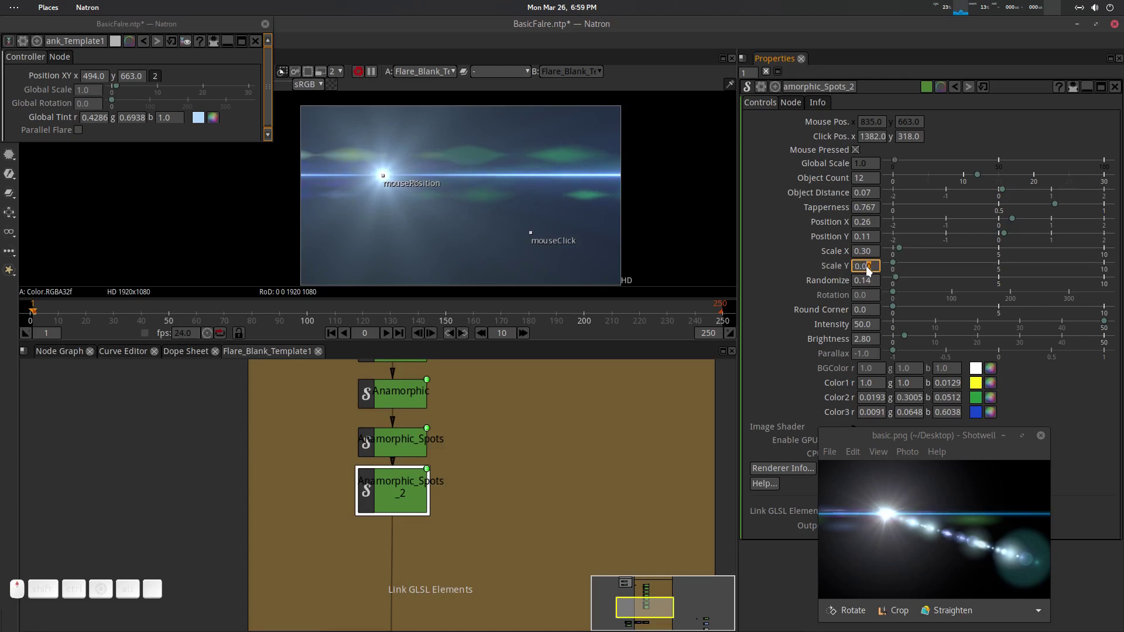
text(3)
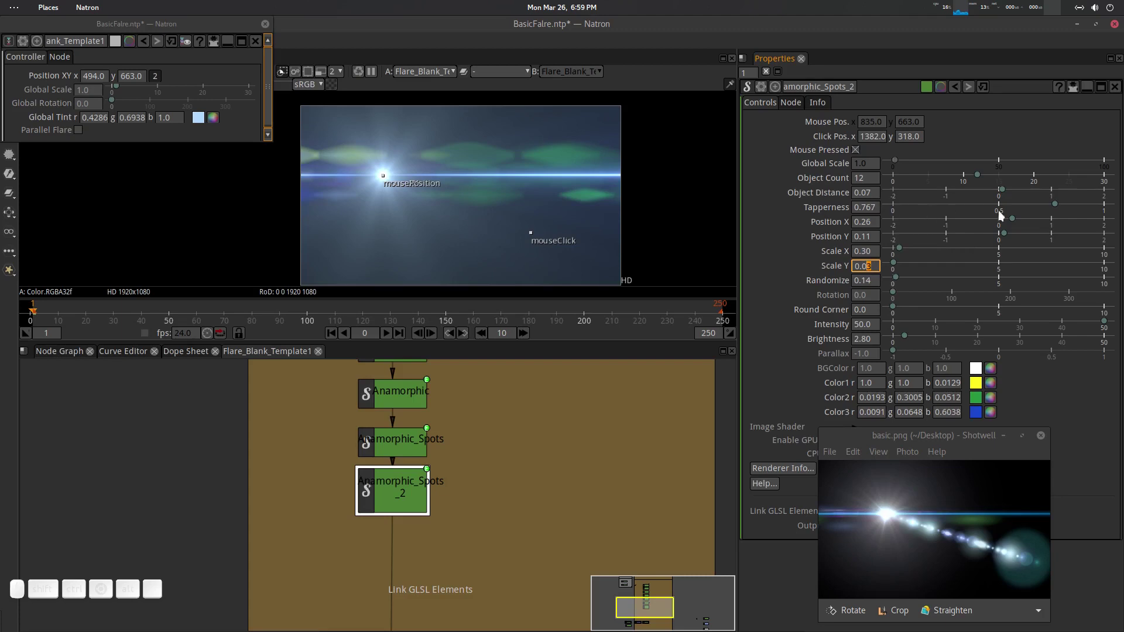
drag(1059, 202, 1096, 208)
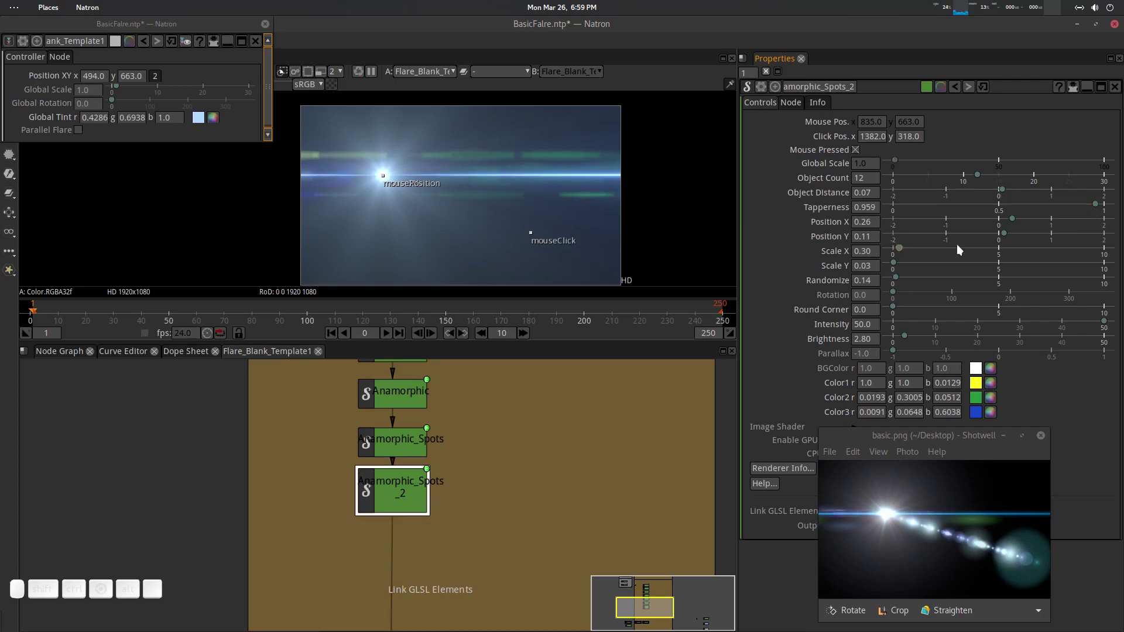
Step: Set Anamorphic_Spots_2's Scale X to 0.22, Scale Y to 0.02 and Position Y to 0.04, and move the mousePosition marker to 782, 761
drag(896, 265, 896, 265)
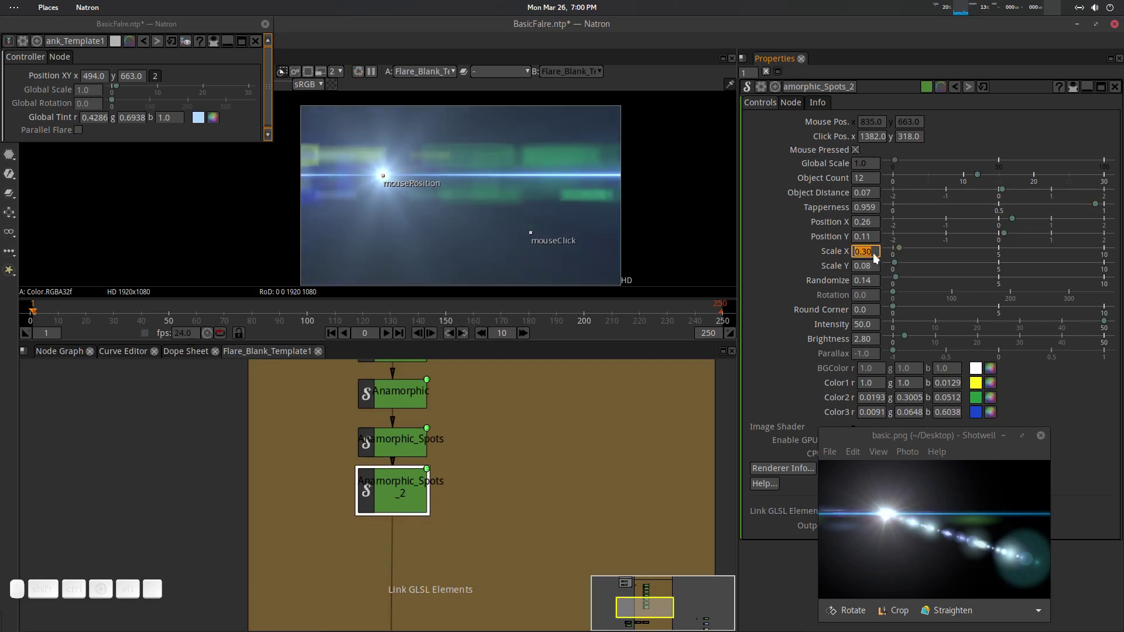
scroll(865, 251, down, 6)
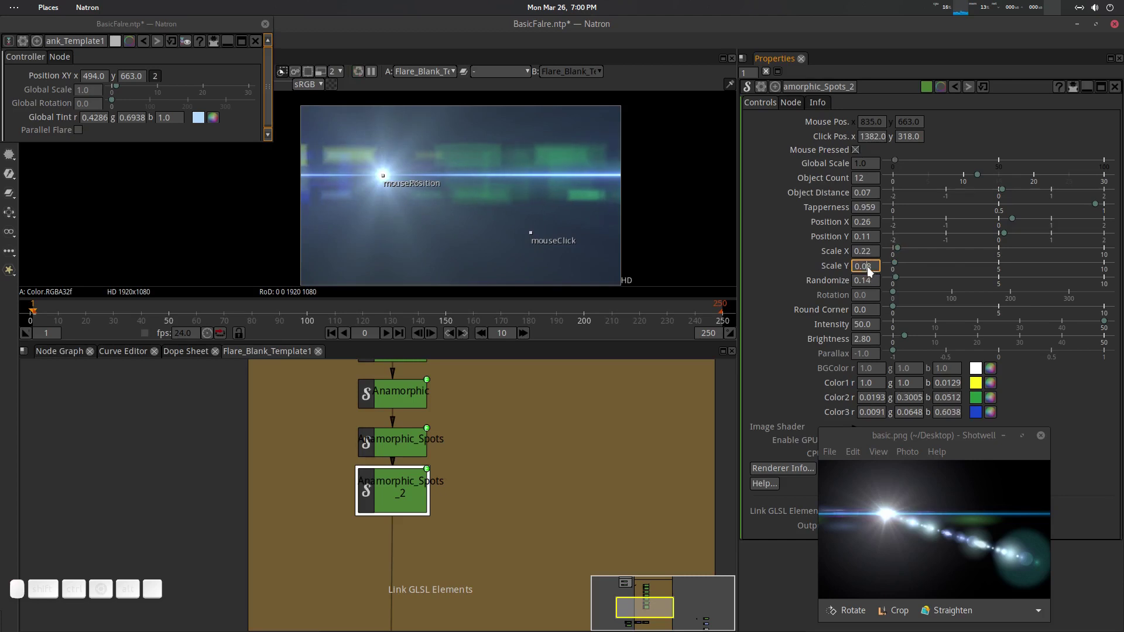
scroll(866, 266, down, 6)
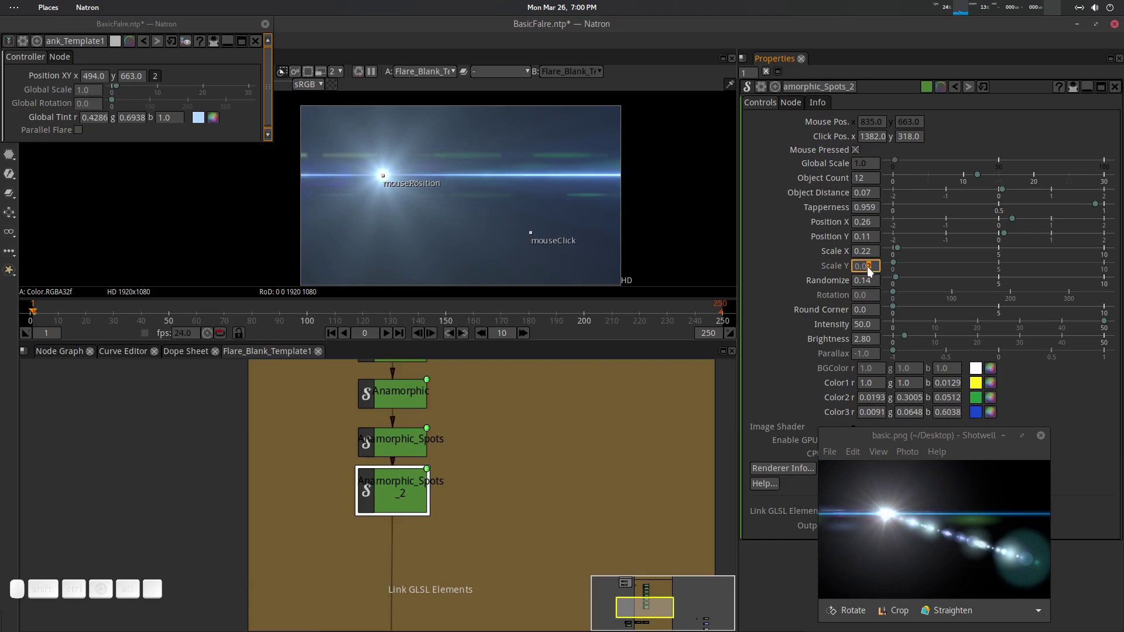
scroll(866, 266, up, 1)
drag(1006, 237, 1000, 237)
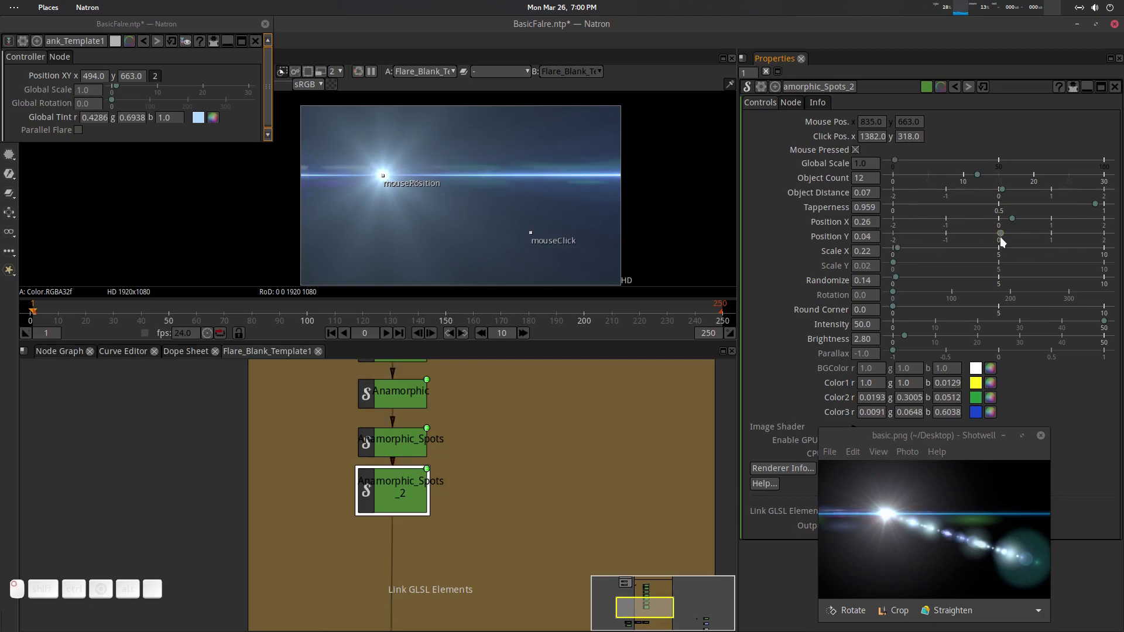
drag(383, 175, 430, 158)
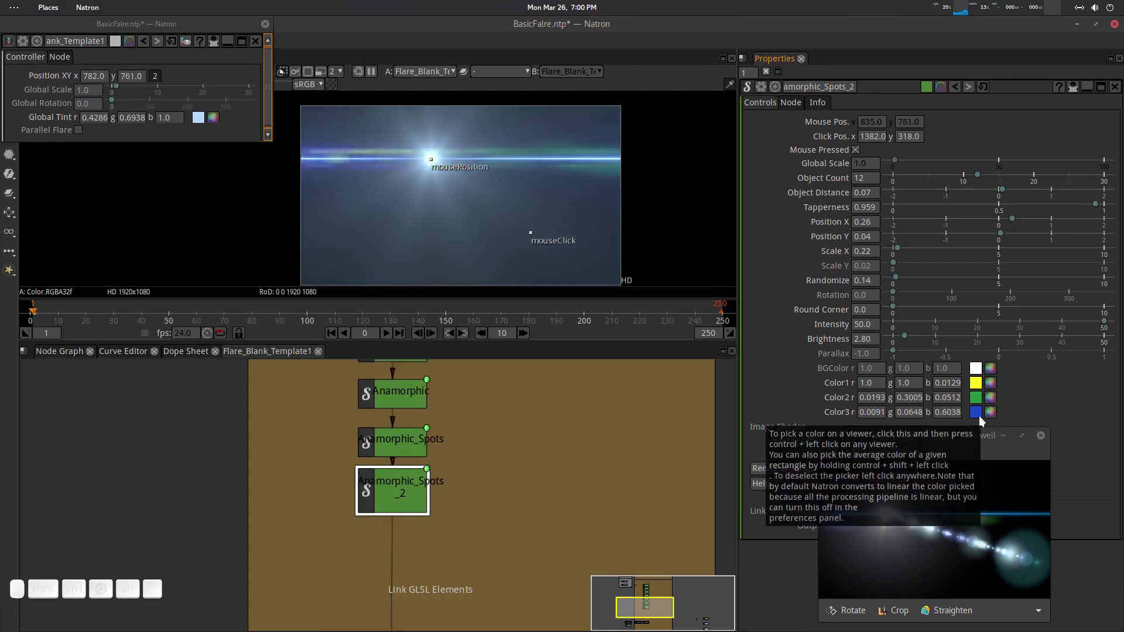
Step: Set Anamorphic_Spots_2's BGColor to light cyan (0.1470, 1.0, 0.9646) and move the mousePosition marker to 1042, 684
click(993, 367)
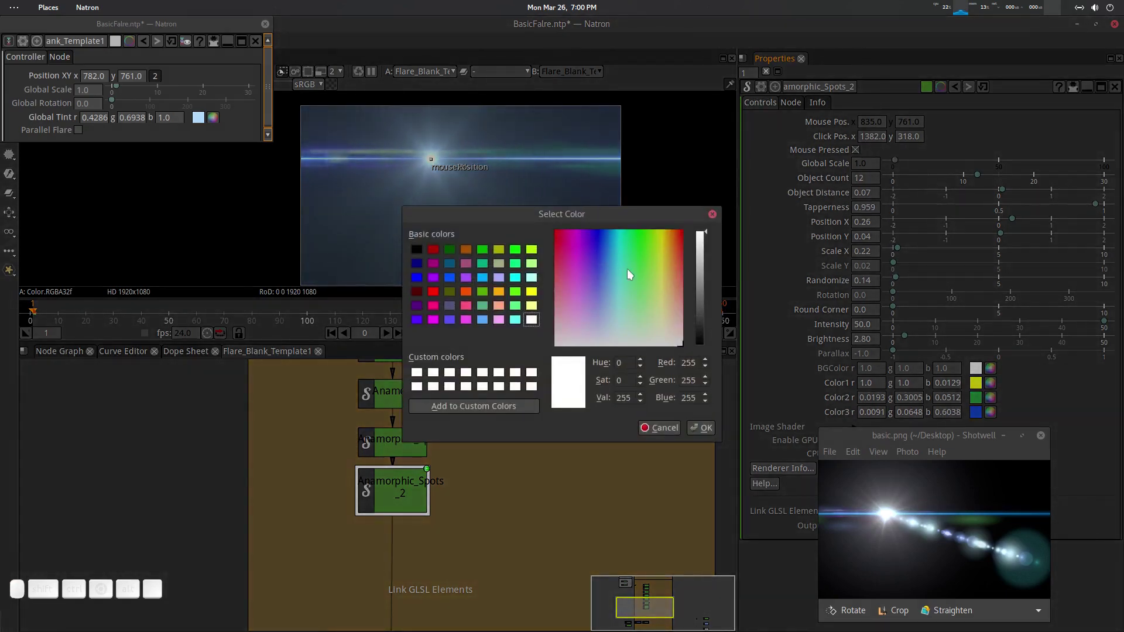
drag(627, 269, 576, 252)
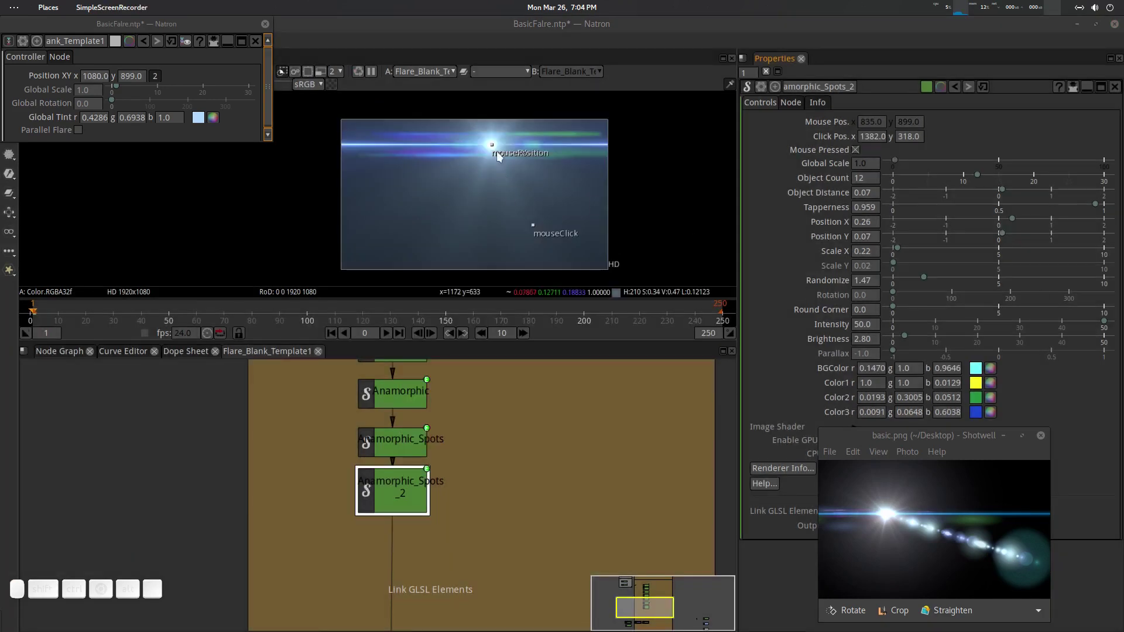
drag(491, 149, 486, 174)
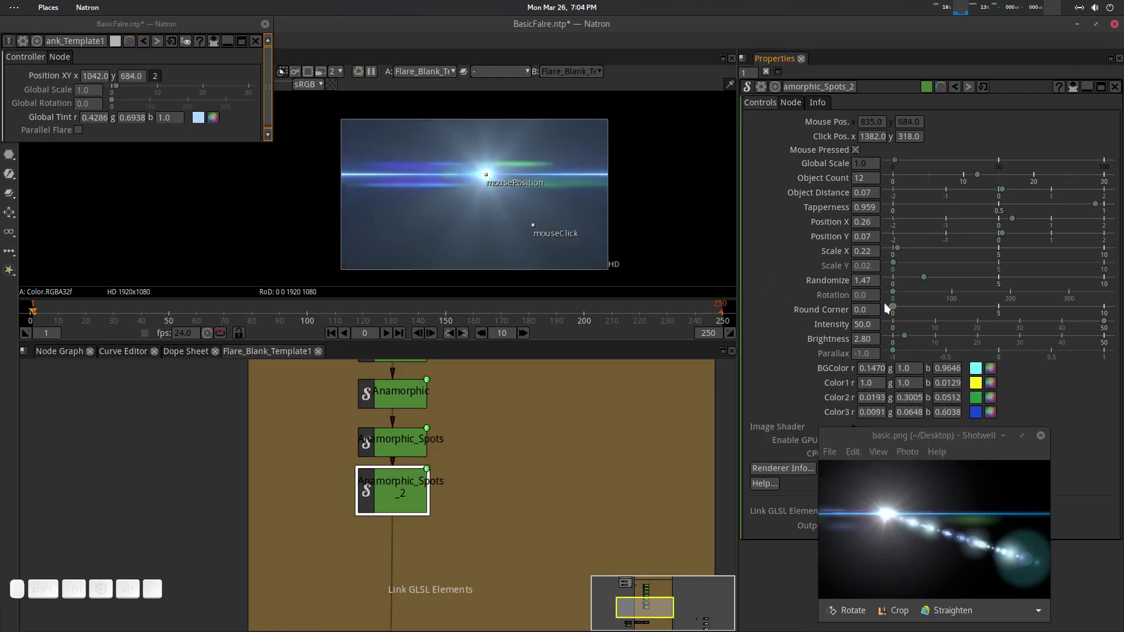
Step: Try a Parallax of -0.806 on Anamorphic_Spots_2, restore it to -1.0, and move the mousePosition marker to 1118, 646
drag(893, 353, 911, 353)
mouse_move(486, 174)
mouse_down()
mouse_move(602, 142)
mouse_move(471, 192)
mouse_move(380, 248)
mouse_move(465, 225)
mouse_move(607, 154)
mouse_move(458, 148)
mouse_move(479, 153)
mouse_up()
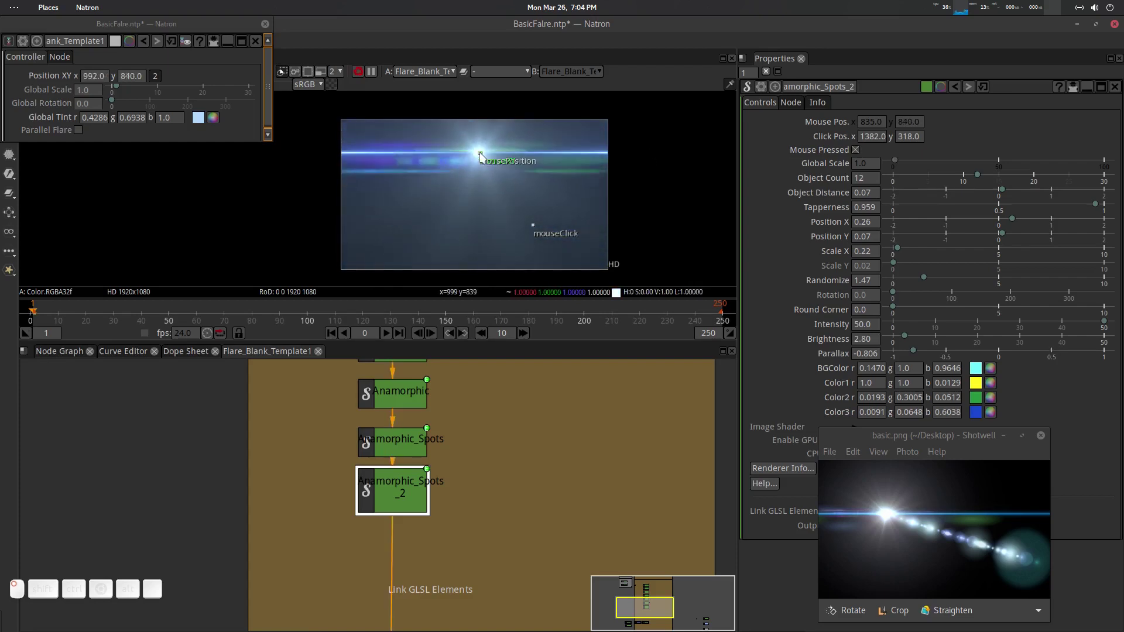
drag(902, 355, 895, 351)
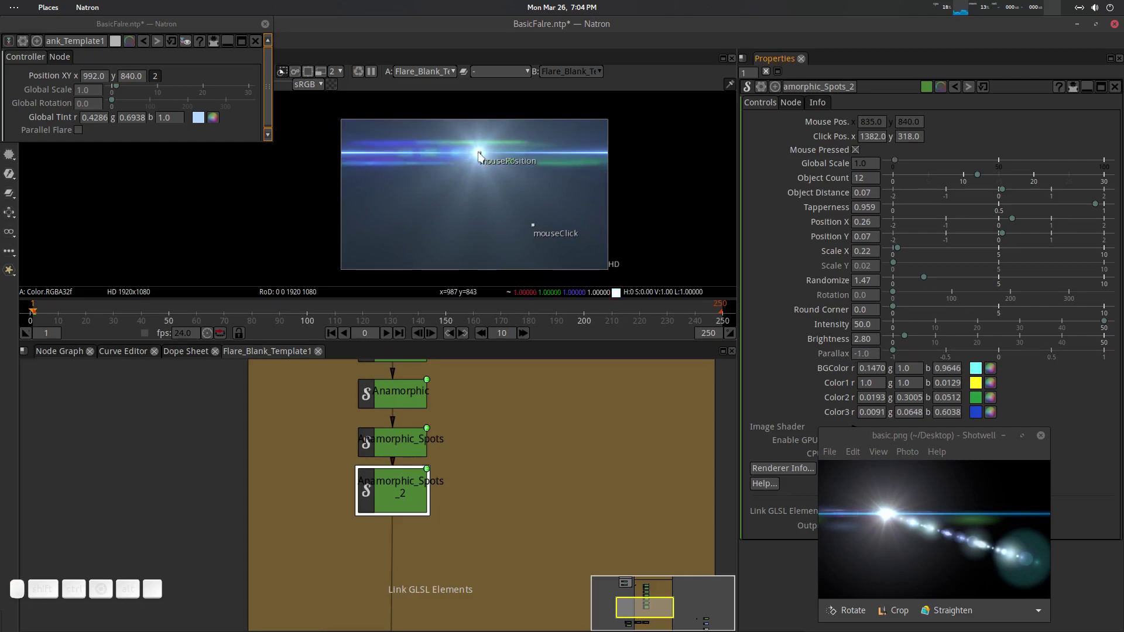
drag(480, 153, 497, 181)
Step: Try a Parallax of exactly -0.8 on Anamorphic_Spots_2 and return it to -1
click(876, 354)
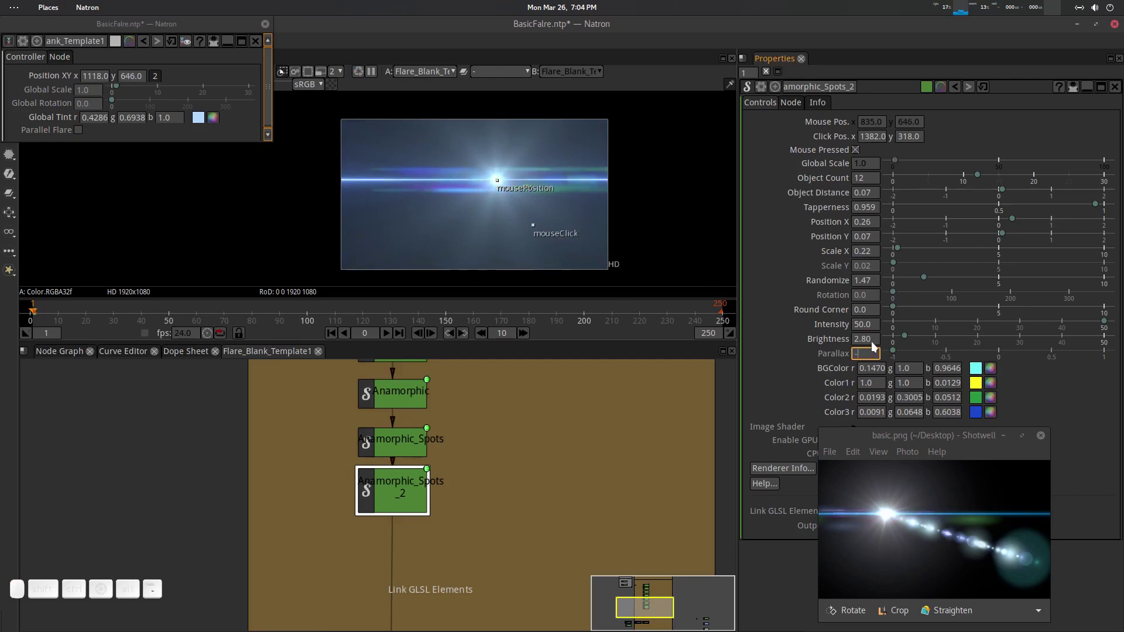
key(Return)
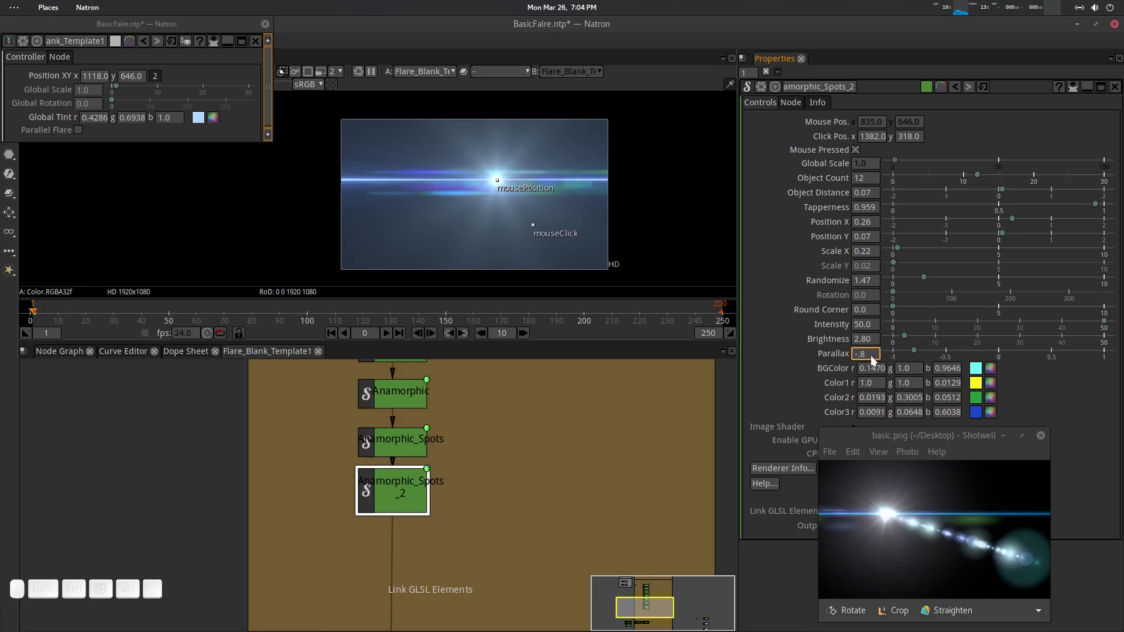
key(BackSpace)
key(BackSpace)
text(1)
key(Return)
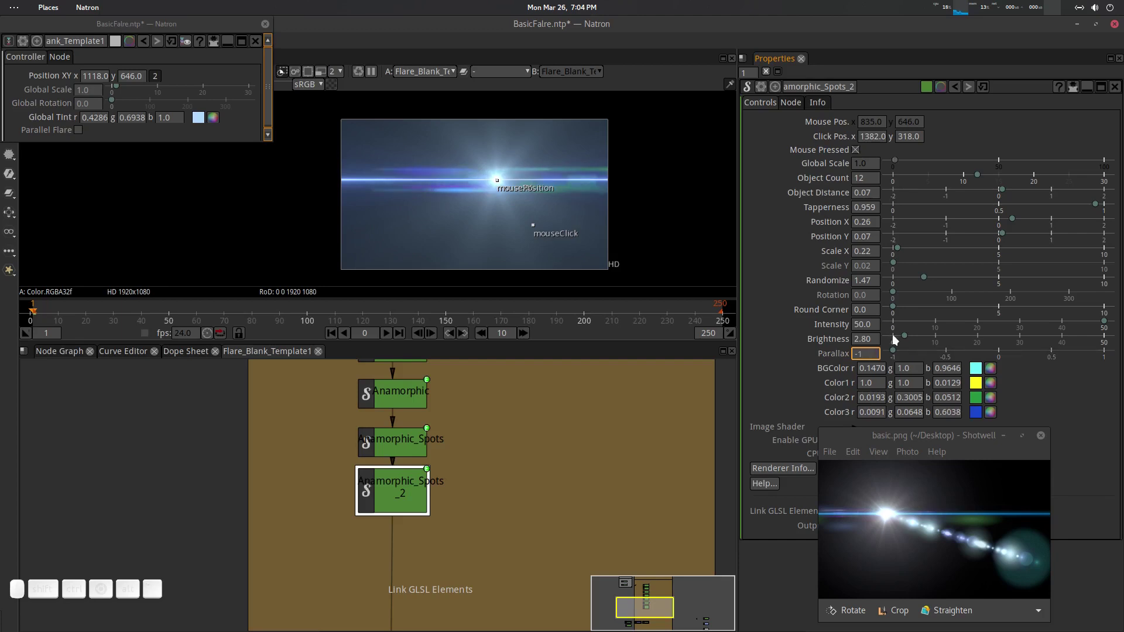
Step: Try Anamorphic_Spots_2's Parallax at -0.601, settle it at -0.801, and move the mousePosition marker to 1350, 566
drag(892, 348, 936, 350)
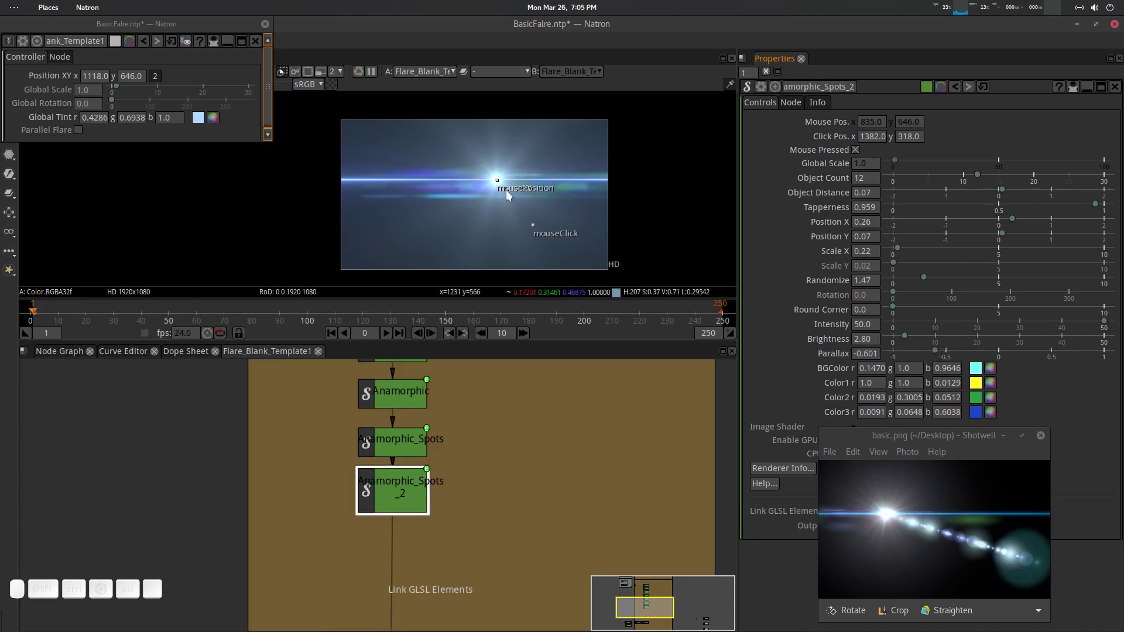
drag(497, 180, 562, 262)
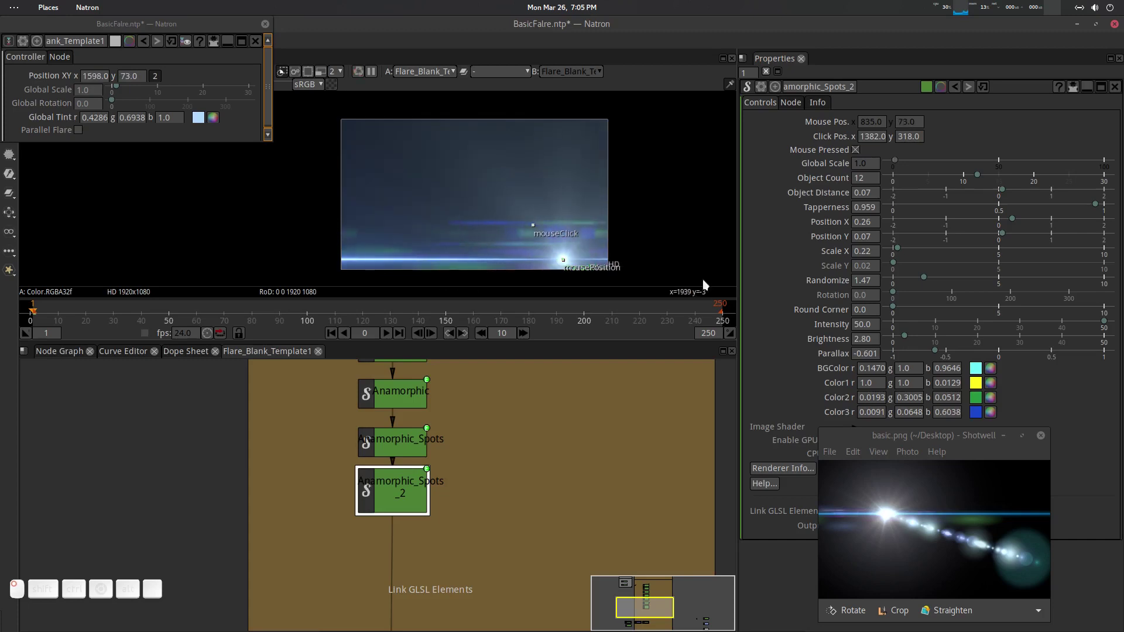
drag(932, 349, 913, 349)
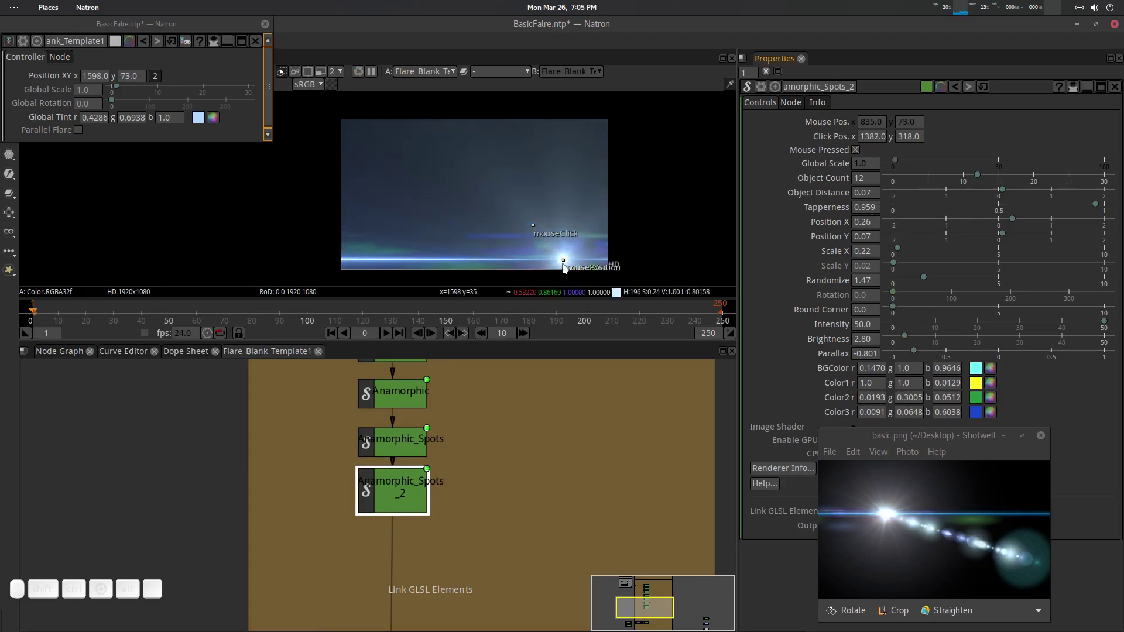
drag(565, 261, 529, 191)
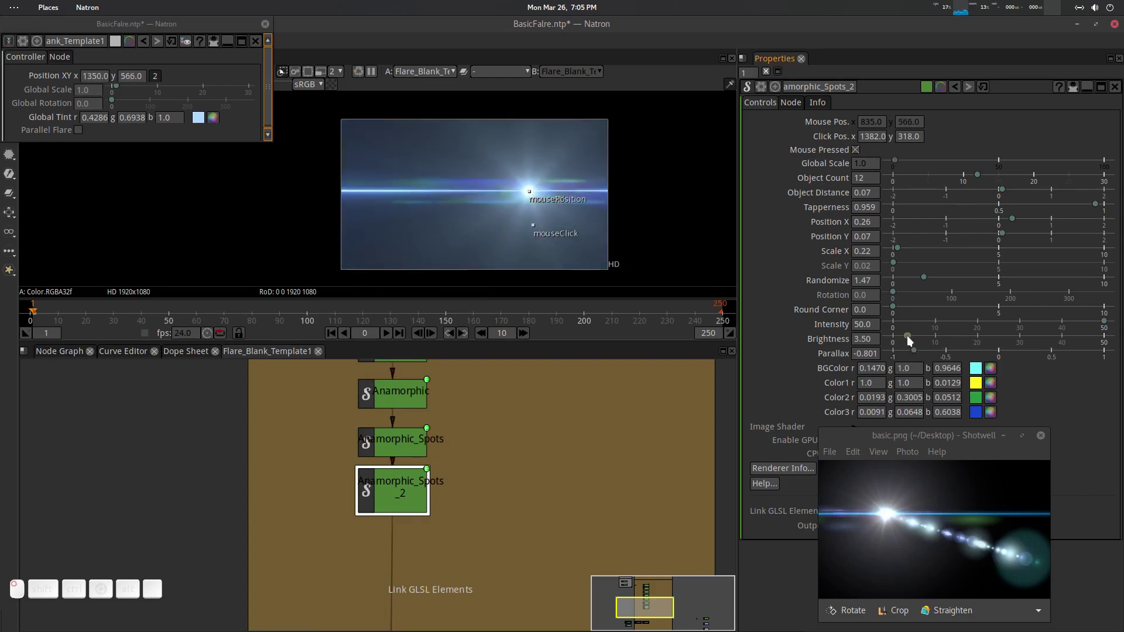
Step: Set Anamorphic_Spots_2's Brightness to 3.50, Randomize to 3.10, Object Count to 19 and Object Distance to 0.17, and move the mousePosition marker to 1653, 318
mouse_move(908, 337)
mouse_down()
mouse_move(940, 338)
mouse_move(893, 339)
mouse_move(907, 342)
mouse_up()
drag(921, 277, 957, 276)
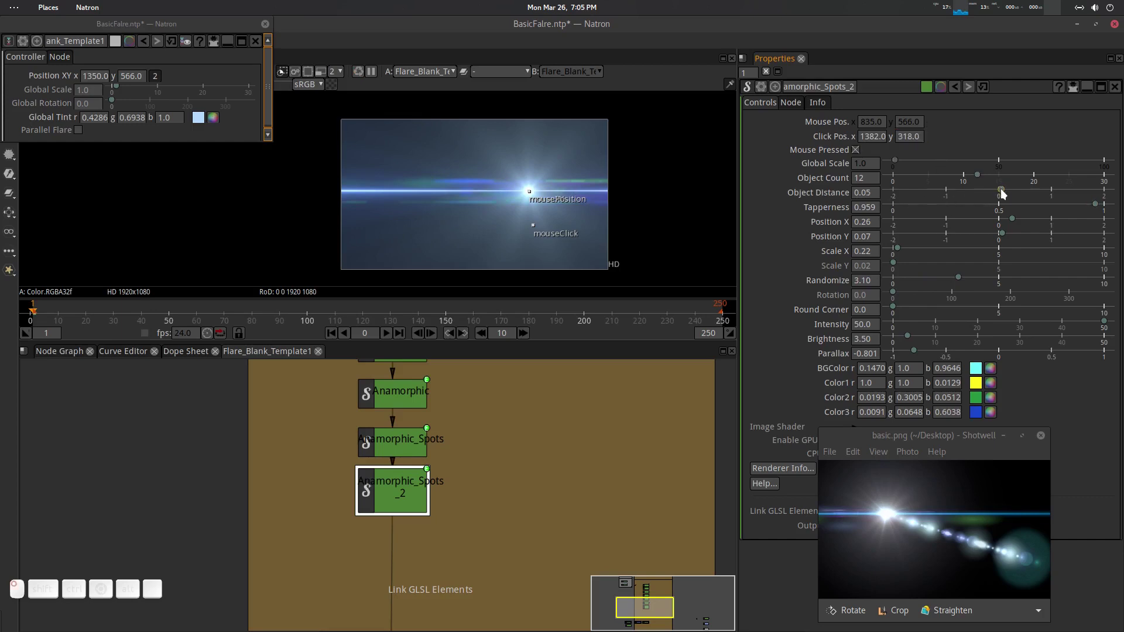
mouse_move(1001, 190)
mouse_down()
mouse_move(1047, 184)
mouse_move(1028, 188)
mouse_move(1038, 168)
mouse_move(1007, 194)
mouse_up()
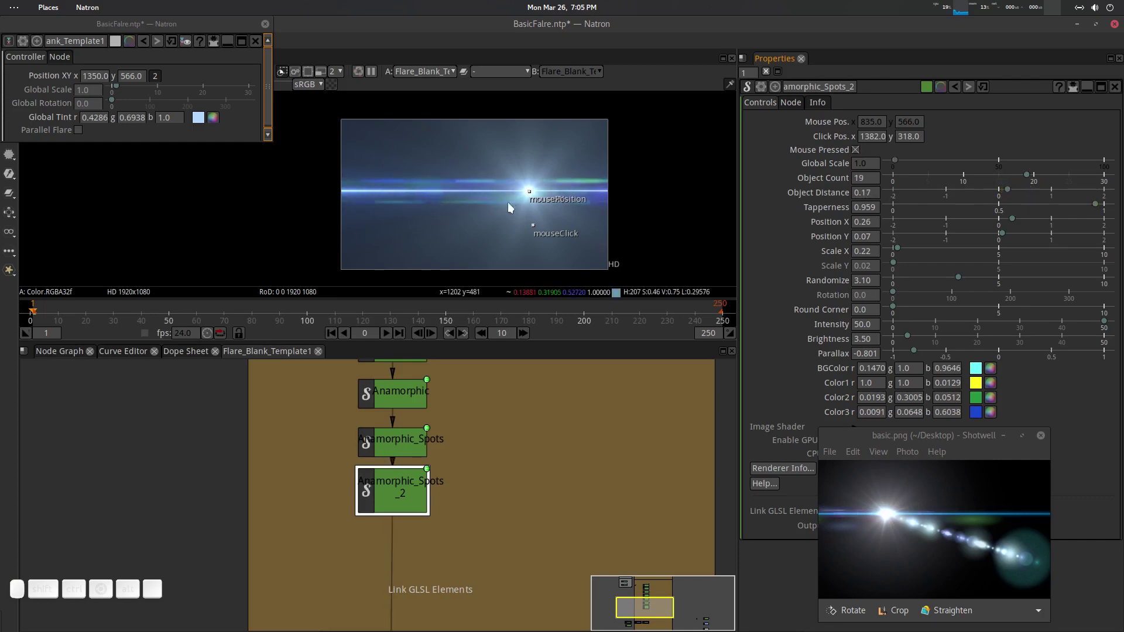
drag(529, 194, 572, 225)
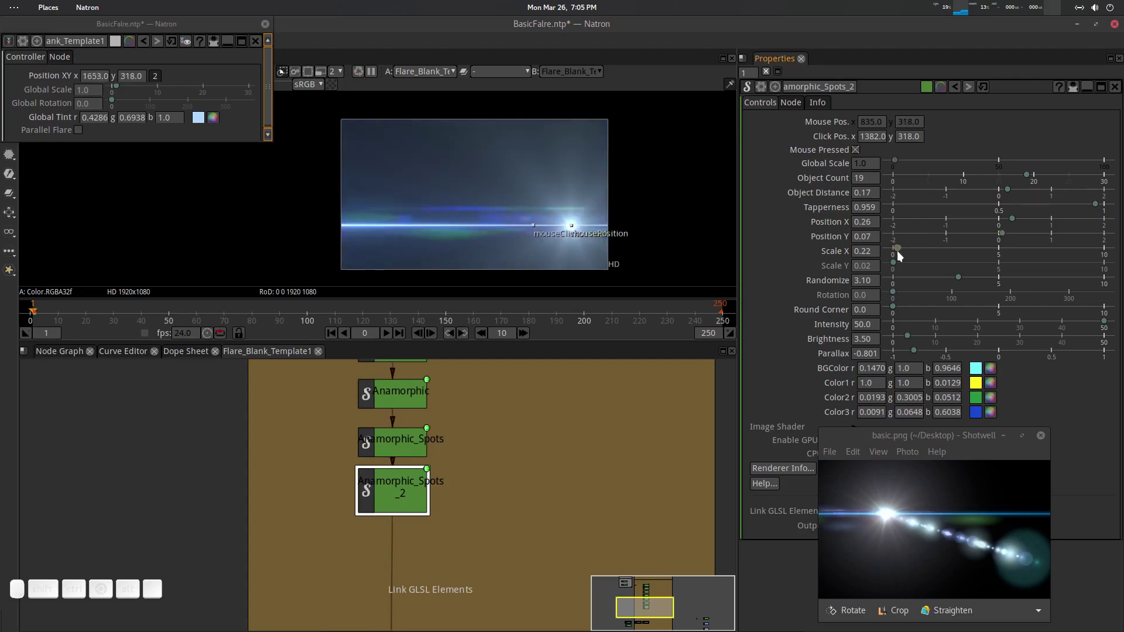
Step: Set Anamorphic_Spots_2's Scale X to 0.55 and Object Distance to 0.18, moving the mousePosition marker outside the frame to -596, 52
drag(898, 248, 909, 248)
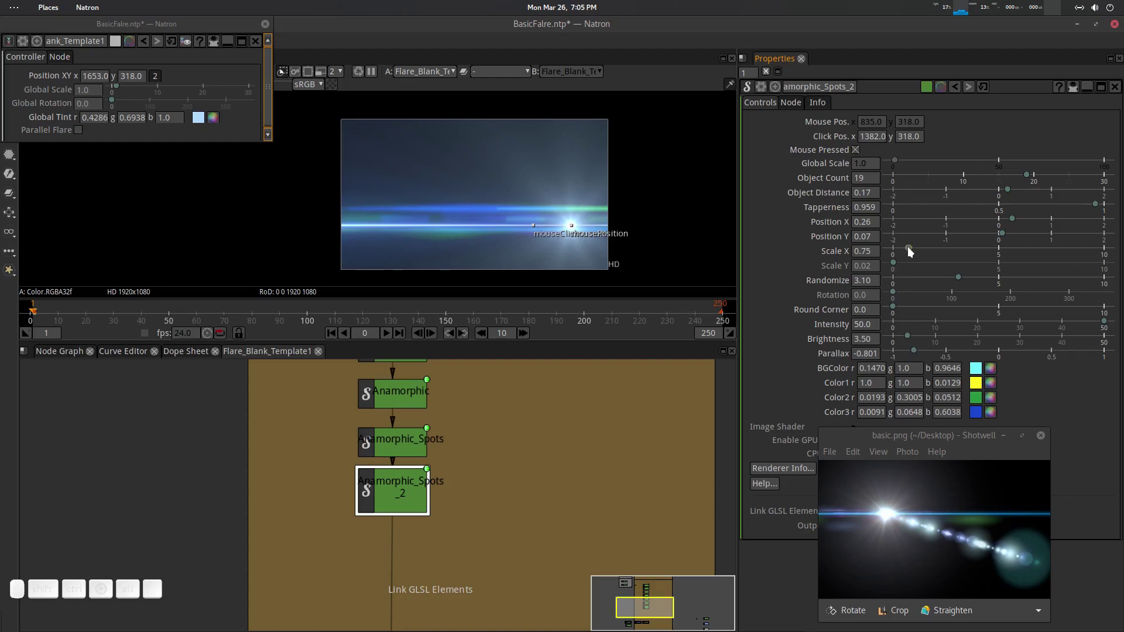
click(908, 247)
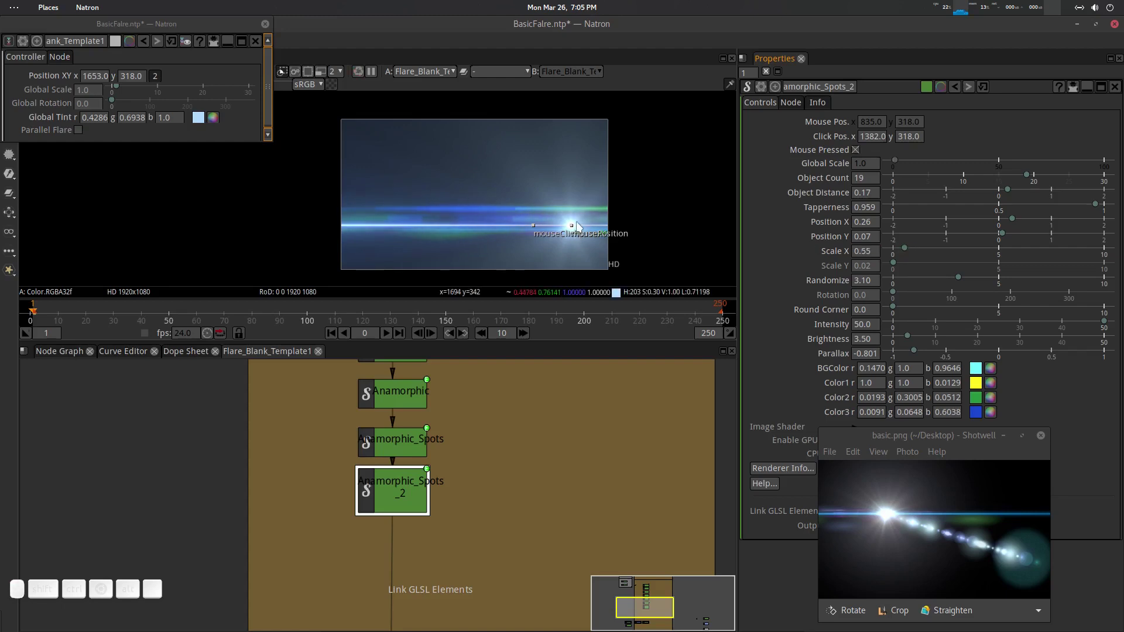
drag(575, 210, 331, 151)
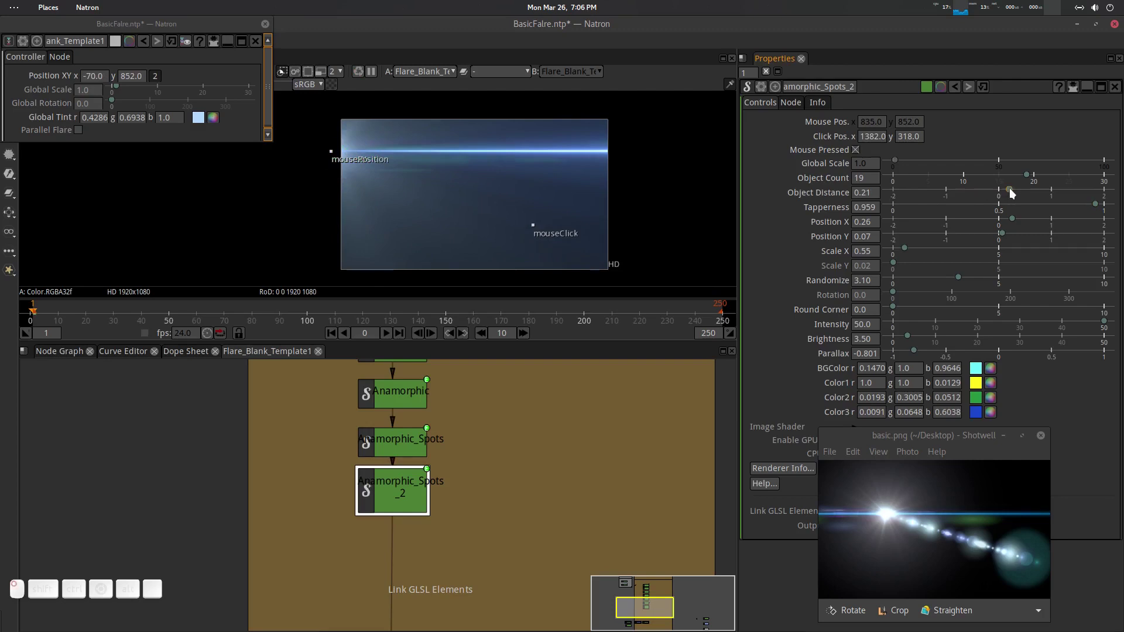
drag(1010, 189, 1008, 193)
drag(331, 155, 258, 262)
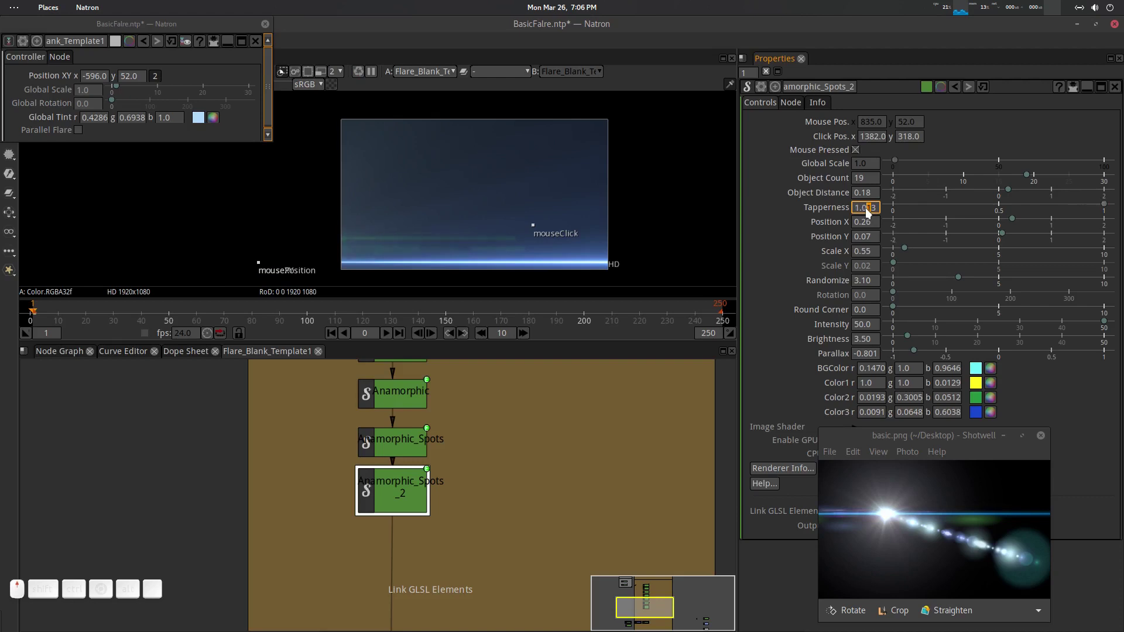
Step: Set Anamorphic_Spots_2's Tapperness to 1.0 and move the mousePosition marker back into the frame to 107, 726
scroll(865, 208, up, 6)
drag(1013, 206, 1118, 208)
mouse_move(259, 263)
mouse_down()
mouse_move(410, 219)
mouse_move(258, 262)
mouse_up()
click(200, 82)
drag(258, 265, 355, 169)
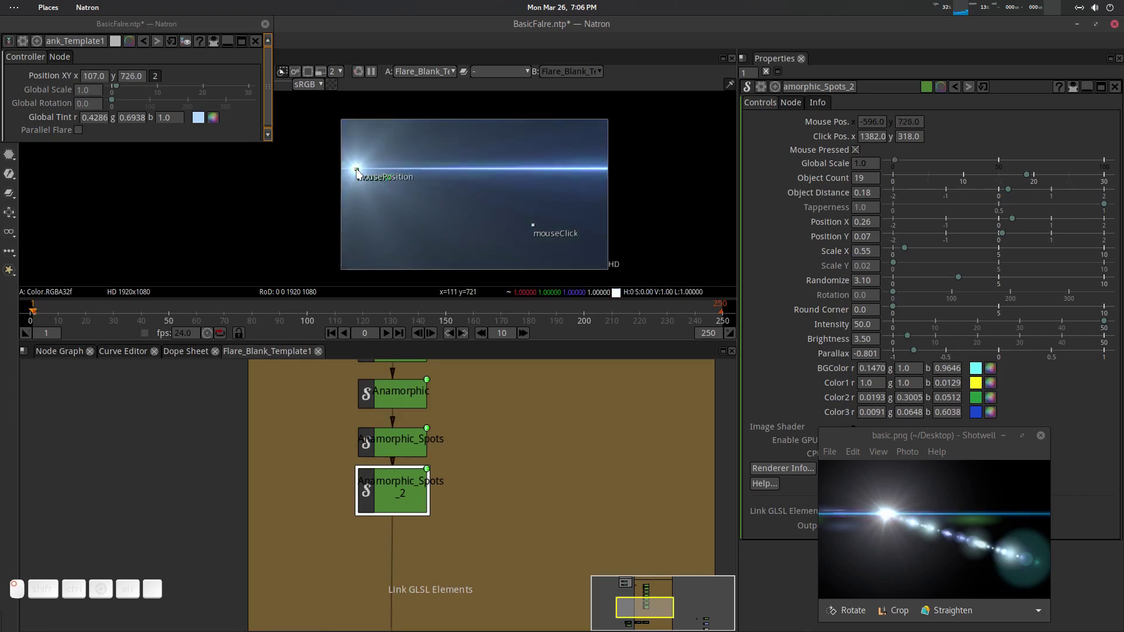
Step: Set the Parallax of the first Anamorphic_Spots node to -0.207 and move the mousePosition marker to 423, 886
click(395, 436)
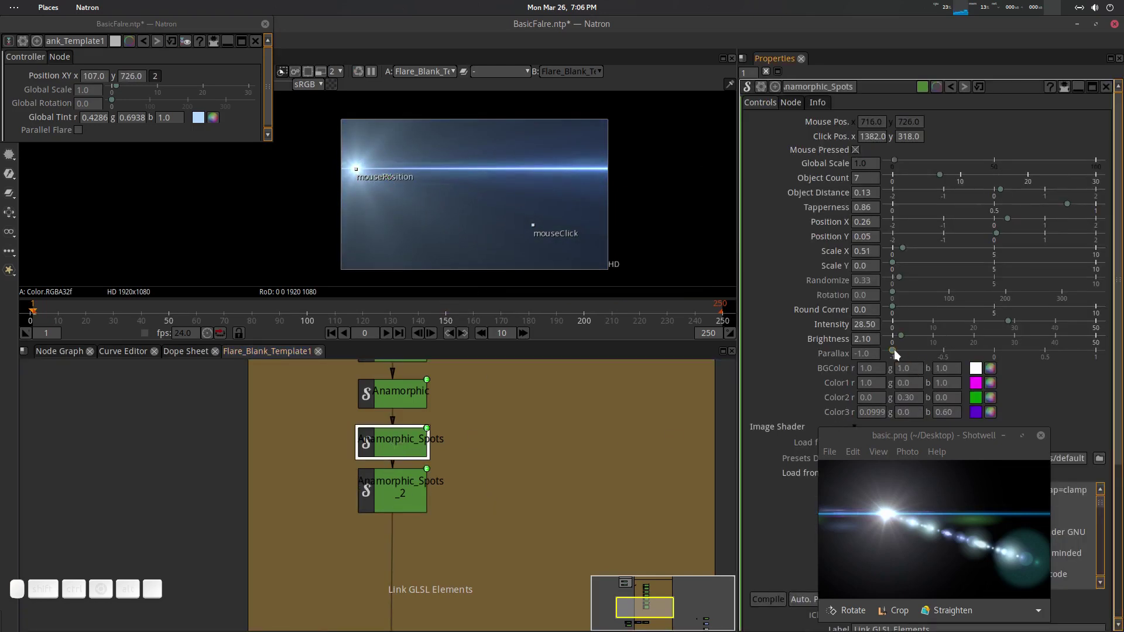
drag(894, 349, 962, 343)
drag(356, 169, 401, 147)
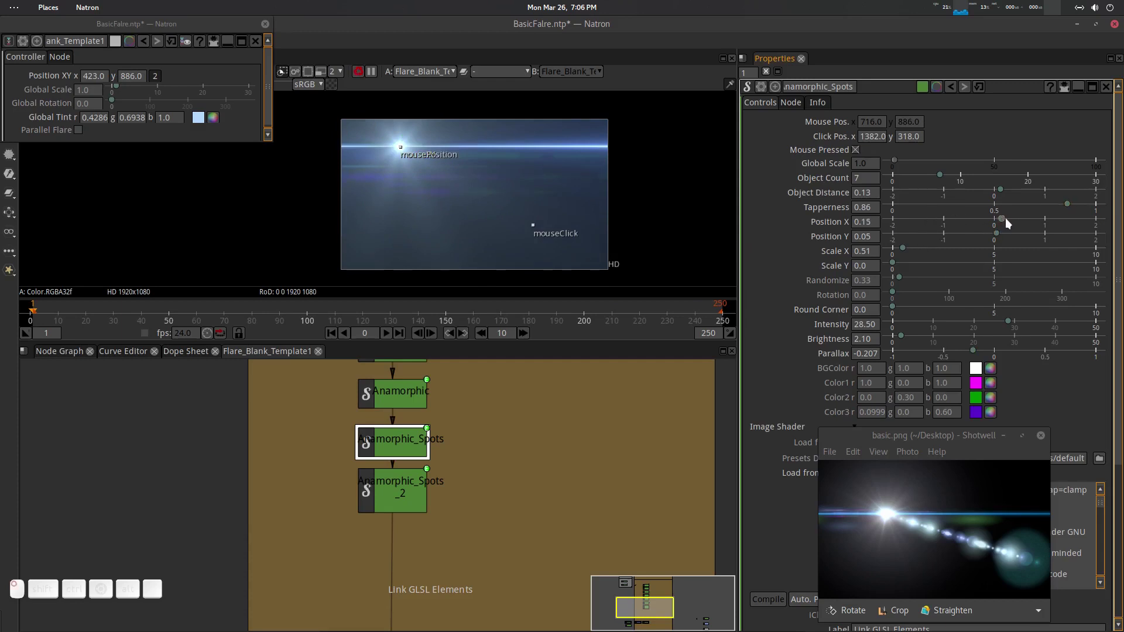
Step: Try Position X 0.22 and Position Y 0.12 on the first Anamorphic_Spots node, moving the mousePosition marker outside the frame to 2078, 789
drag(1012, 222, 1005, 222)
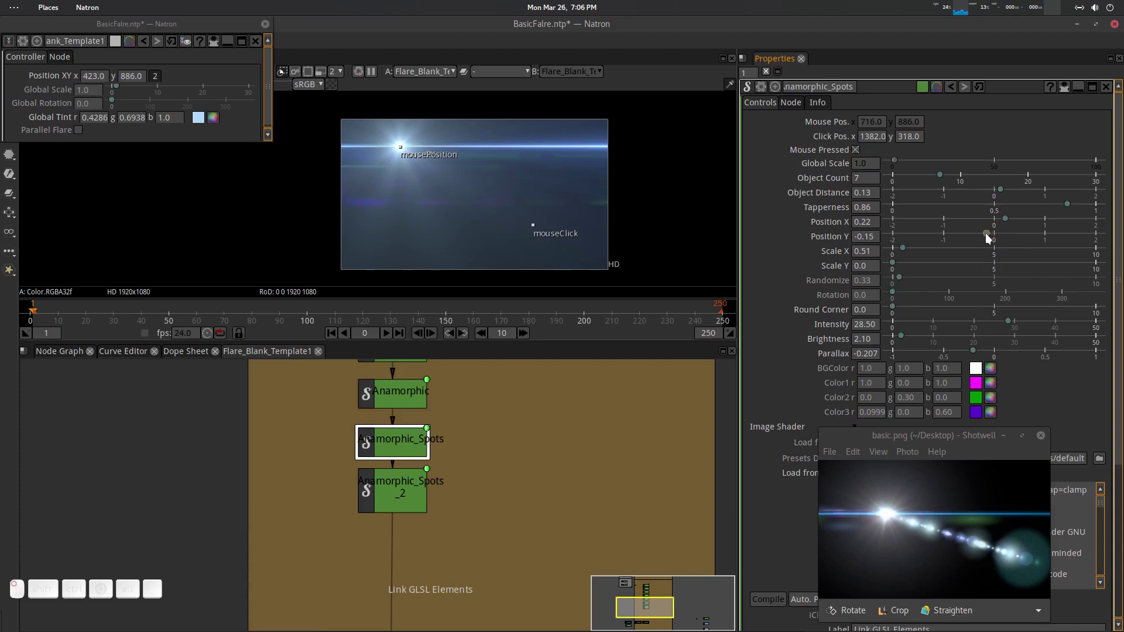
mouse_move(986, 233)
mouse_down()
mouse_move(1012, 237)
mouse_move(1000, 234)
mouse_up()
drag(401, 148, 647, 165)
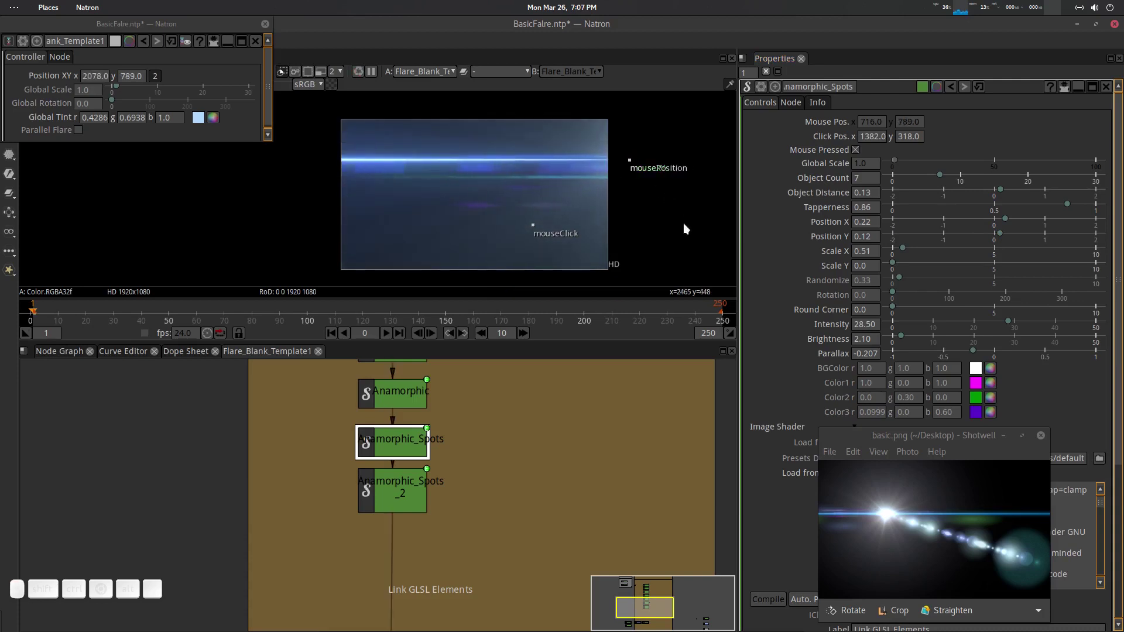
Step: Undo the recent Position Y, Position X and Parallax changes on the first Anamorphic_Spots node
click(949, 86)
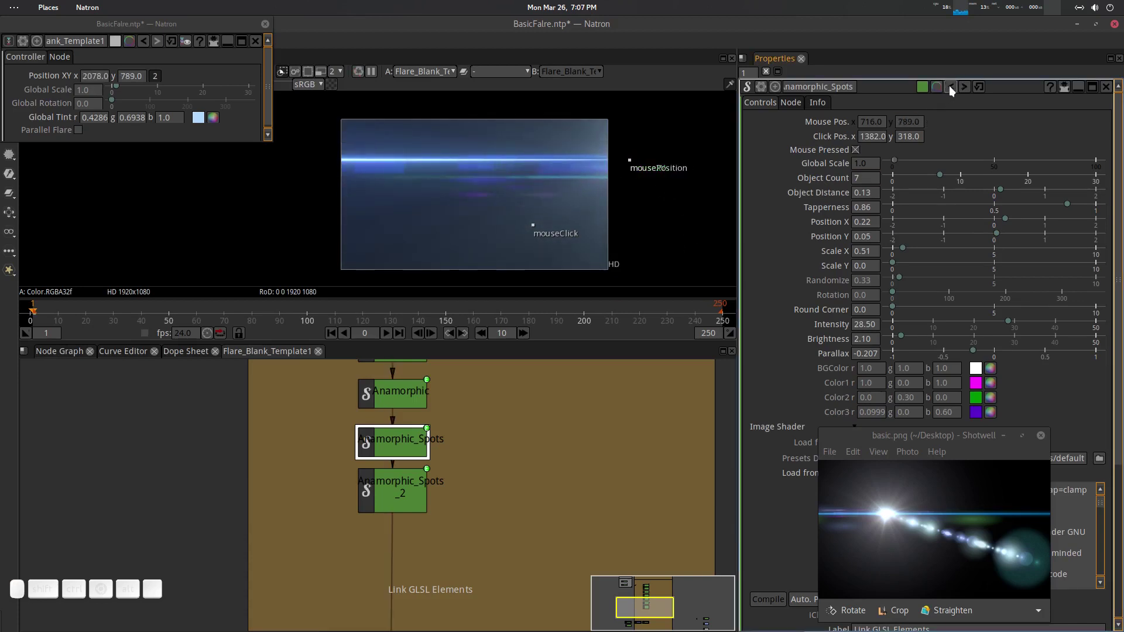
click(948, 86)
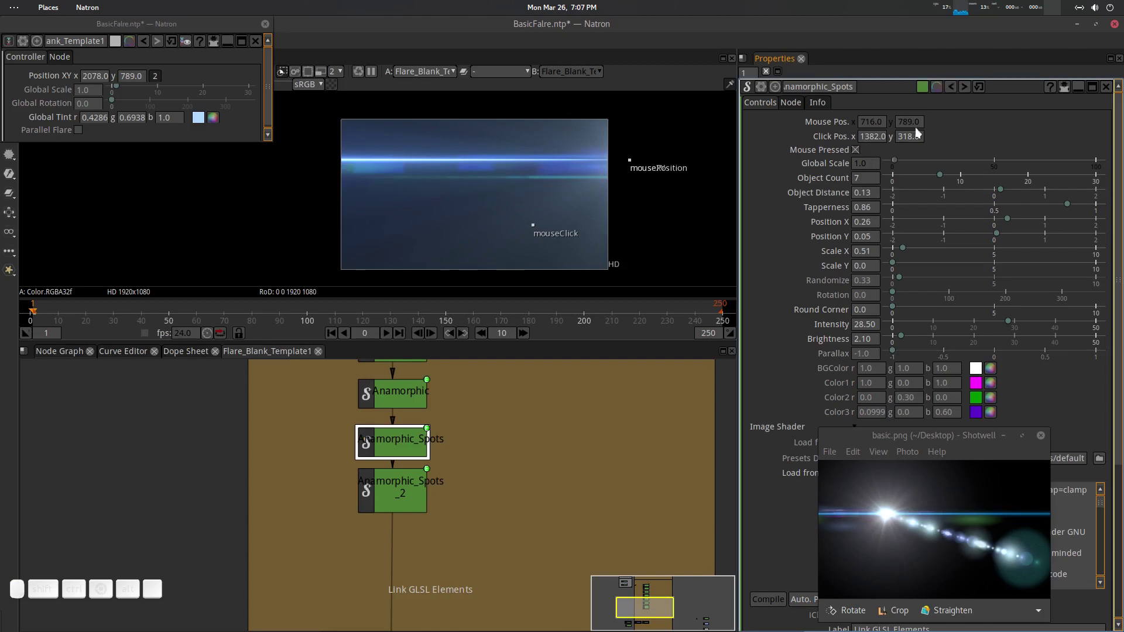
Step: Move the mousePosition marker back into the frame to 1063, 739 and save the project
drag(631, 161, 488, 167)
drag(502, 459, 485, 456)
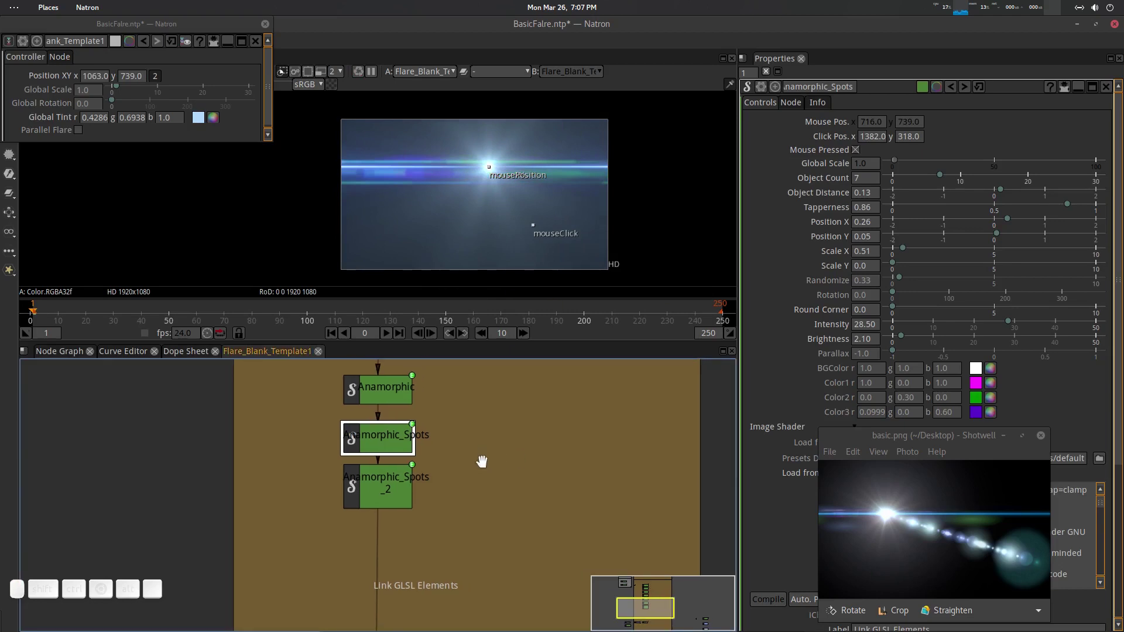
key(ctrl+s)
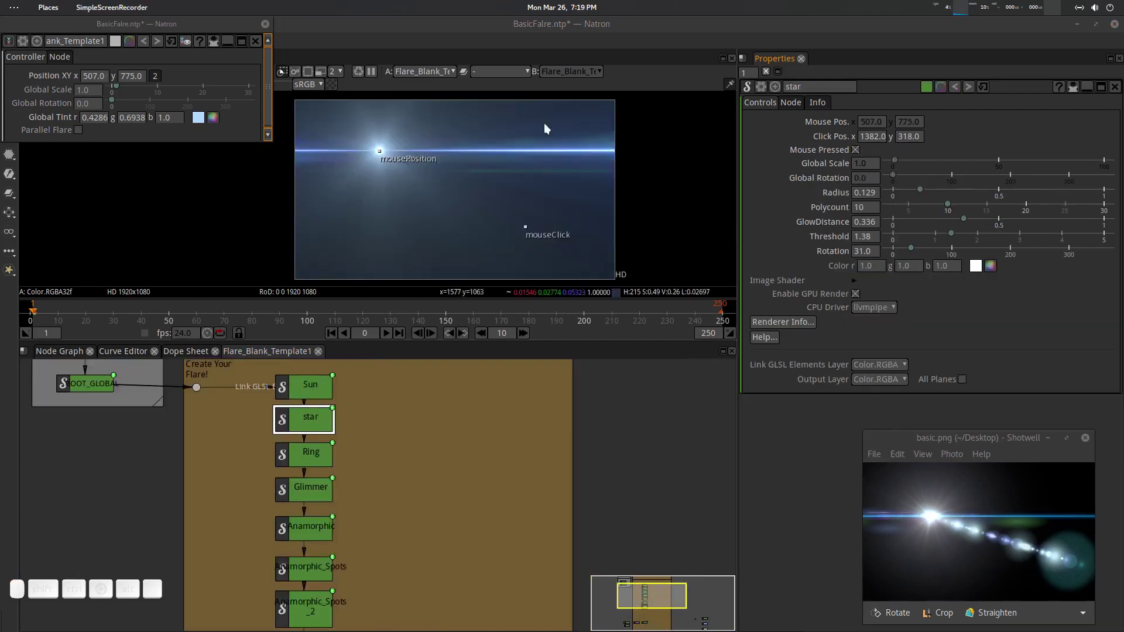
Step: Set the Sun node's Sun Core Size to 10 and move the mousePosition marker to 770, 740
drag(382, 154, 392, 164)
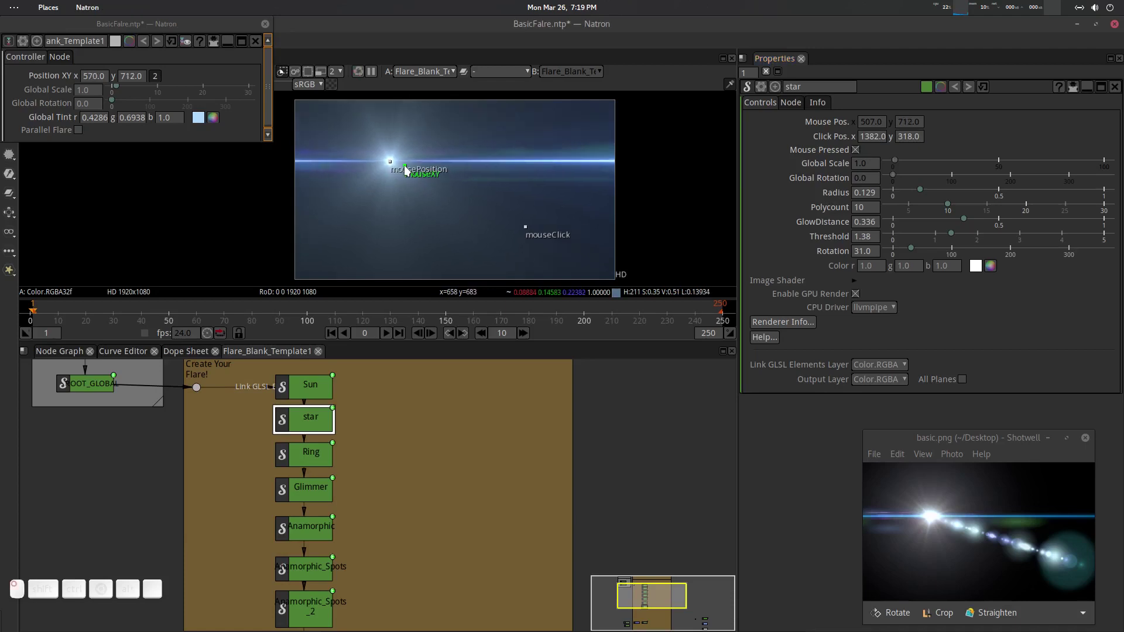
click(311, 388)
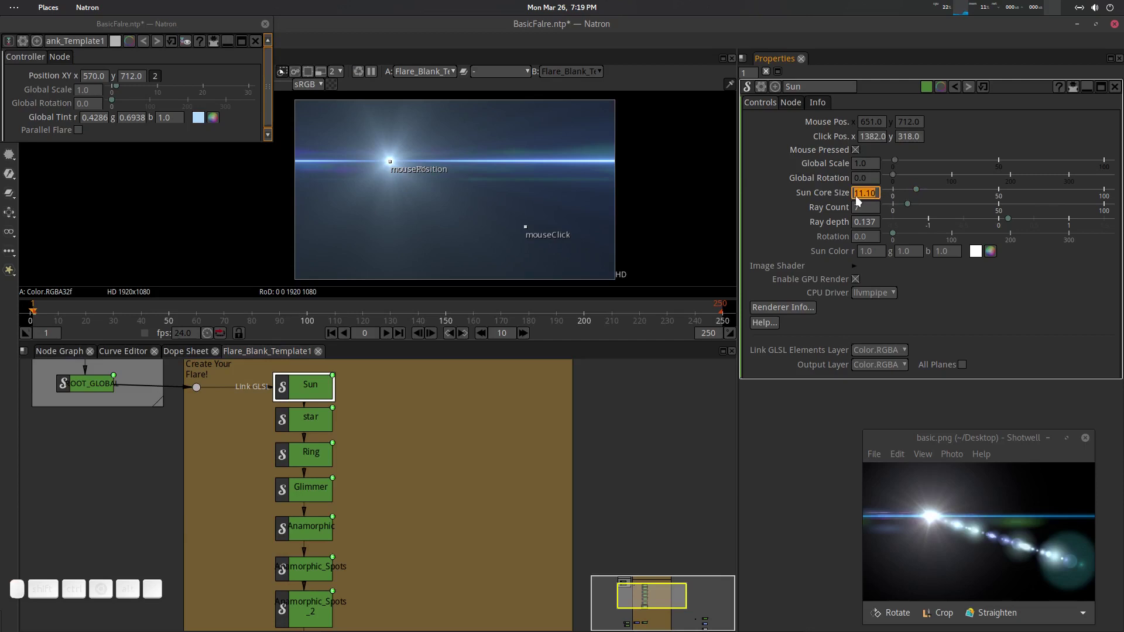
key(Return)
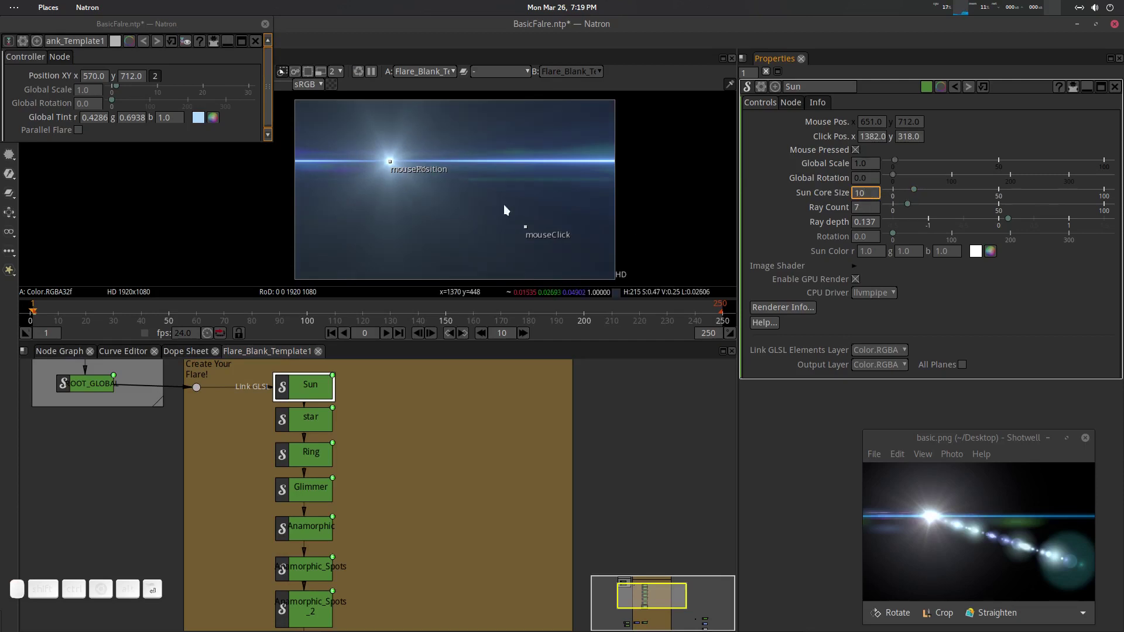
drag(391, 168, 426, 165)
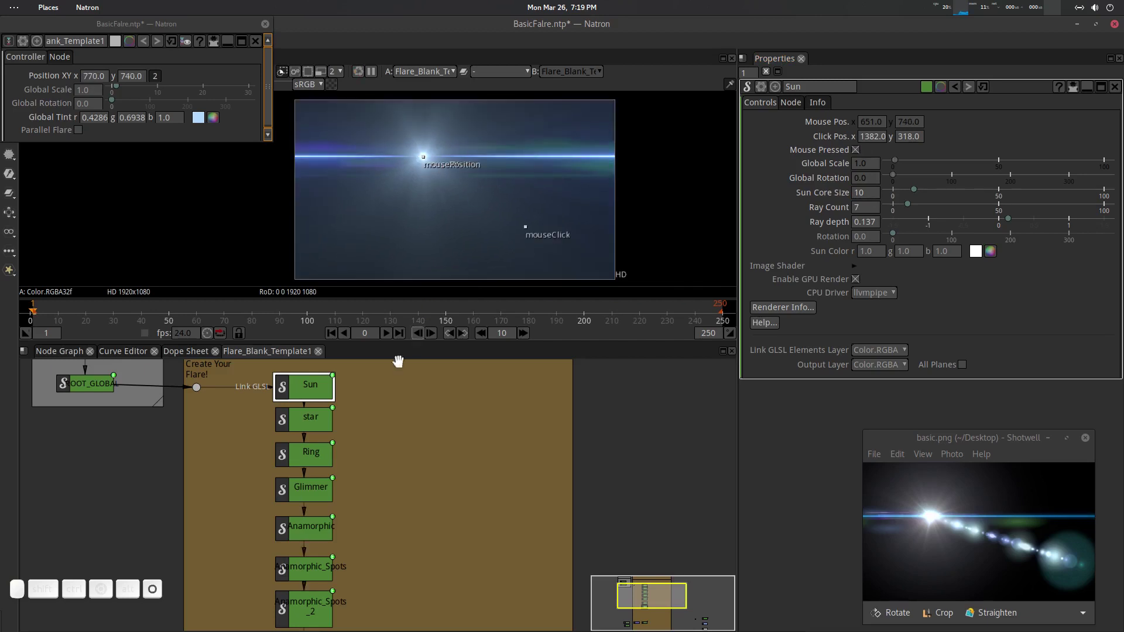
Step: Set Anamorphic_Spots_2's Intensity to 10.20 and Brightness to 1.80, and move the mousePosition marker to 1511, 888
scroll(359, 474, down, 1)
click(315, 537)
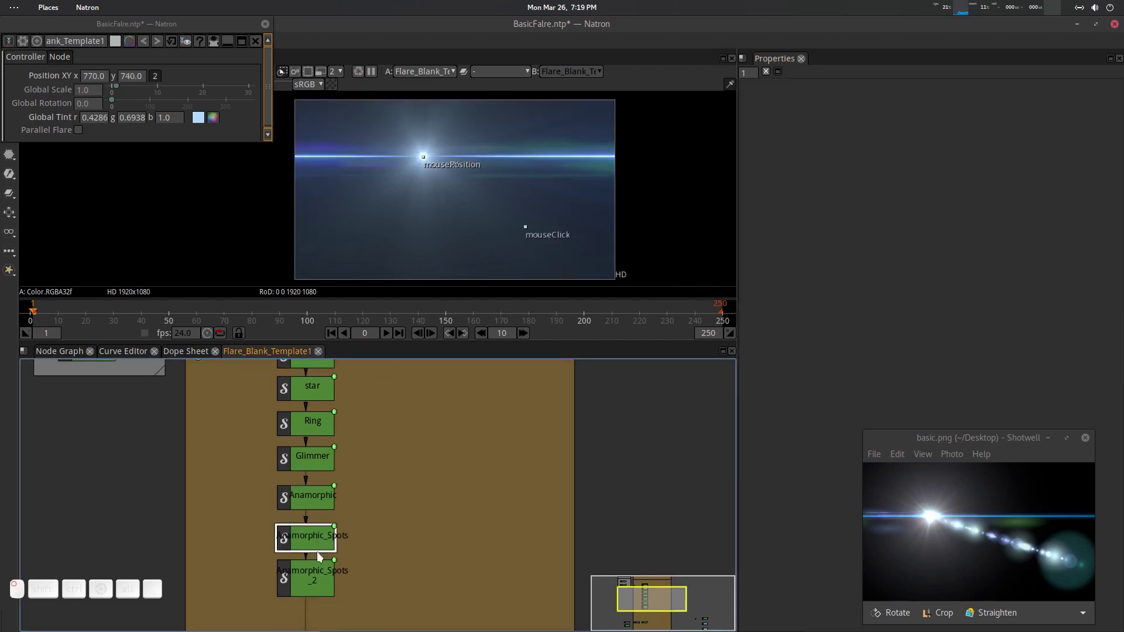
double_click(315, 577)
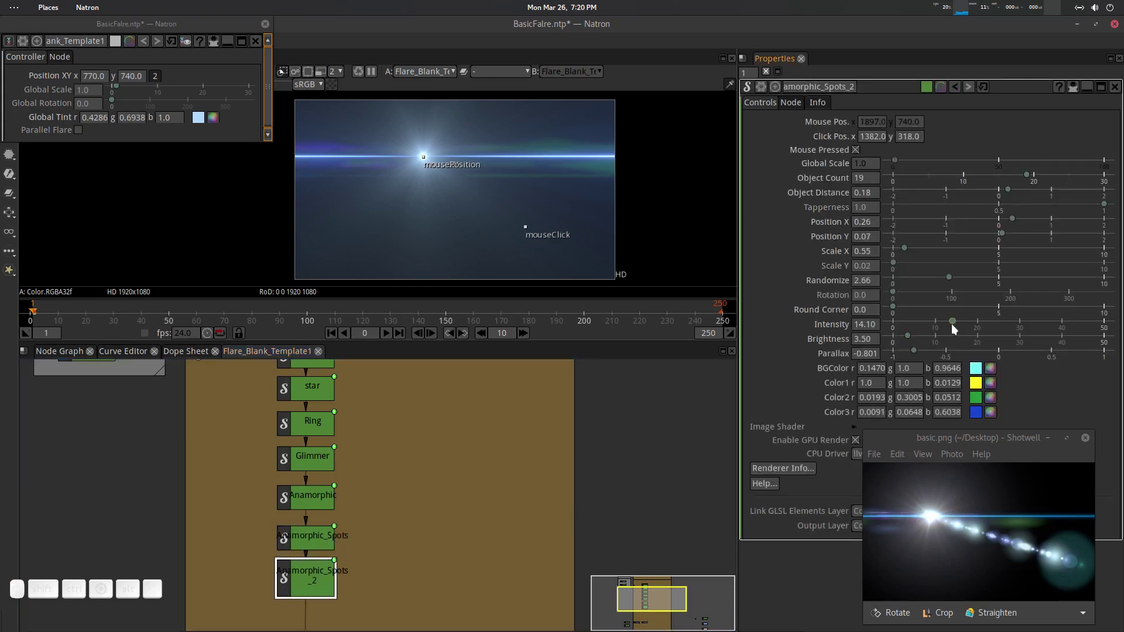
mouse_move(953, 318)
mouse_down()
mouse_move(915, 314)
mouse_move(935, 321)
mouse_up()
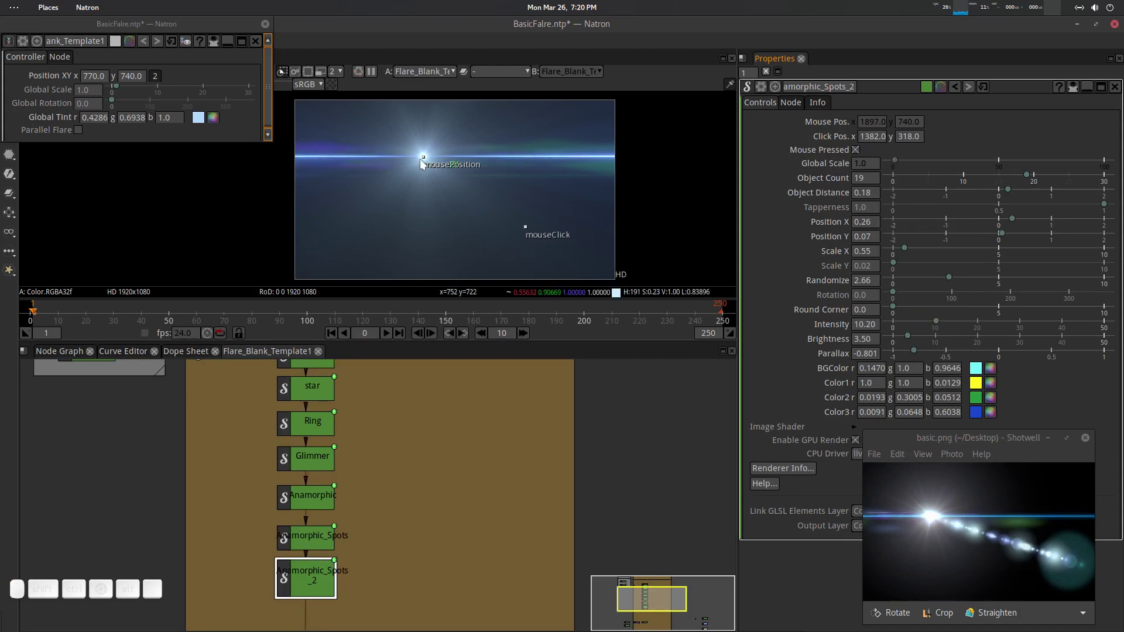
drag(424, 157, 579, 137)
drag(502, 212, 547, 132)
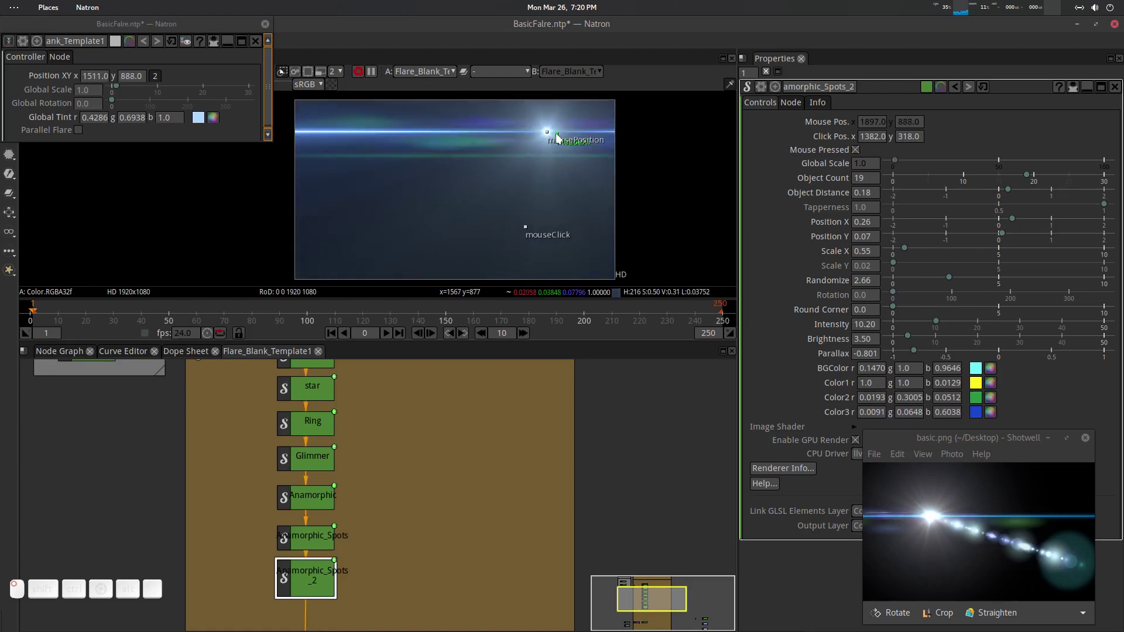
drag(696, 269, 697, 271)
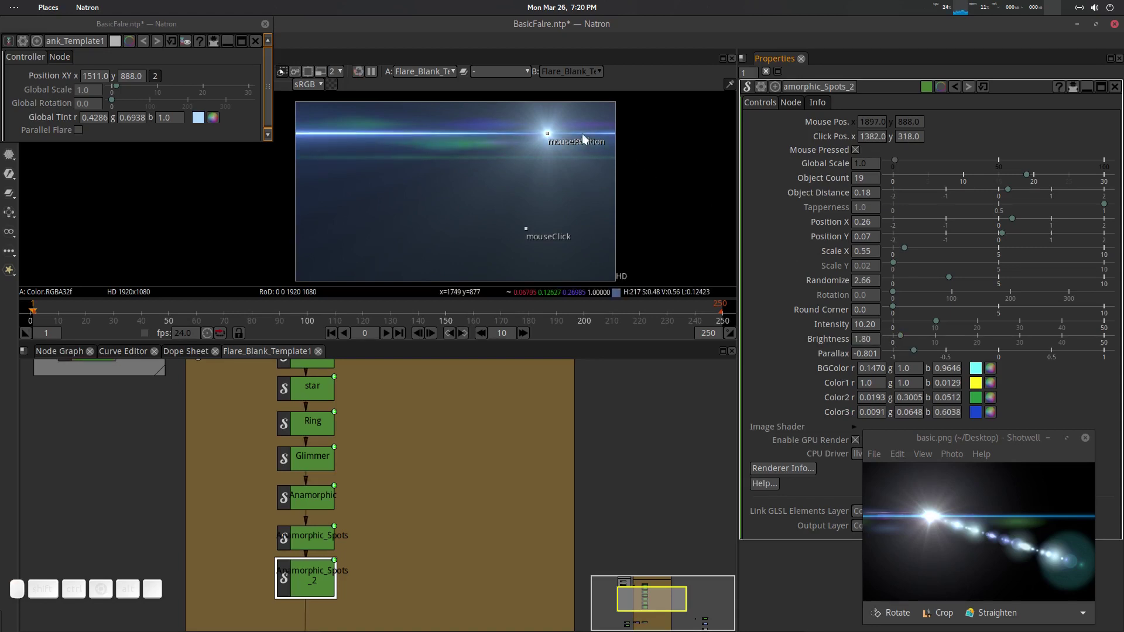
Step: Move the mousePosition marker to 925, 582 and shift the basic.png reference window slightly aside
drag(548, 135, 453, 197)
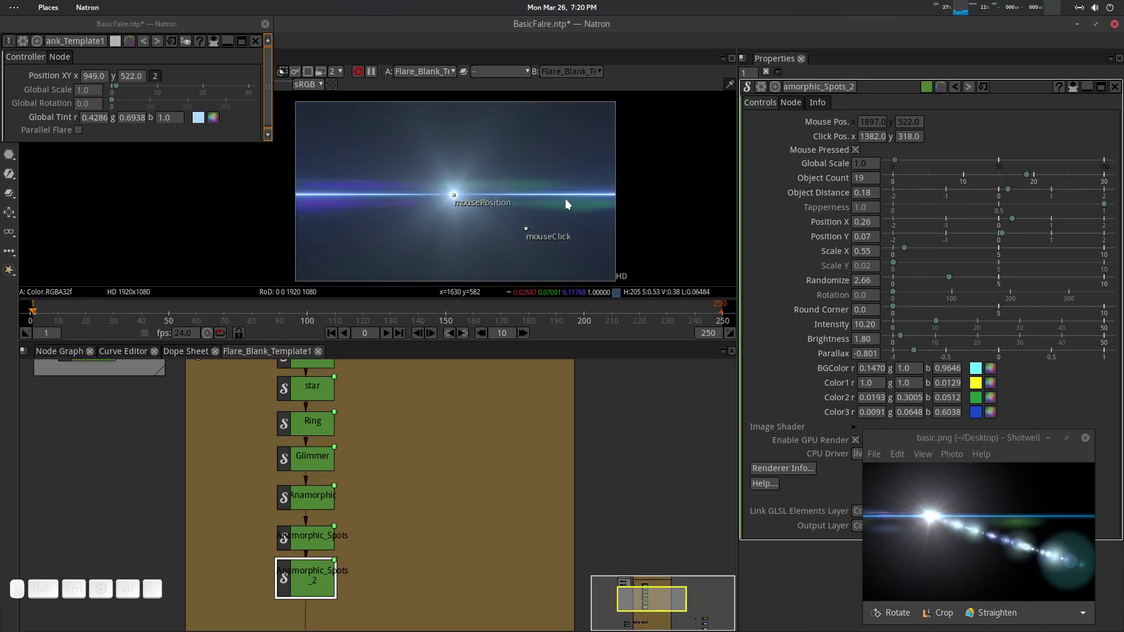
mouse_move(446, 199)
mouse_down()
mouse_move(320, 268)
mouse_move(255, 278)
mouse_move(307, 181)
mouse_move(294, 120)
mouse_move(644, 121)
mouse_move(445, 188)
mouse_up()
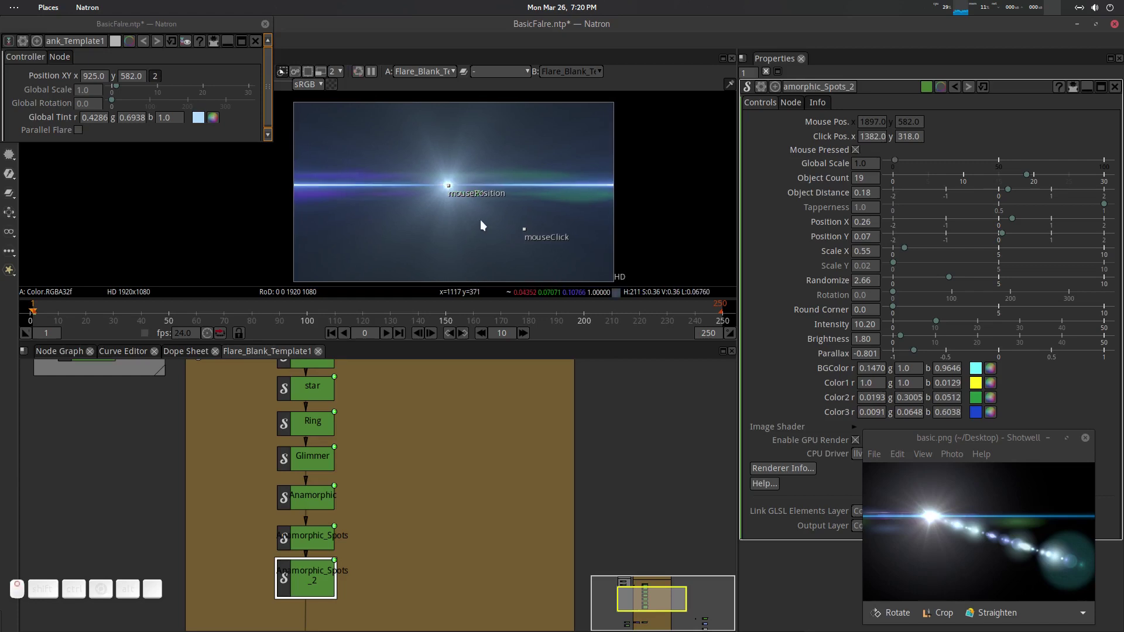
scroll(480, 220, down, 2)
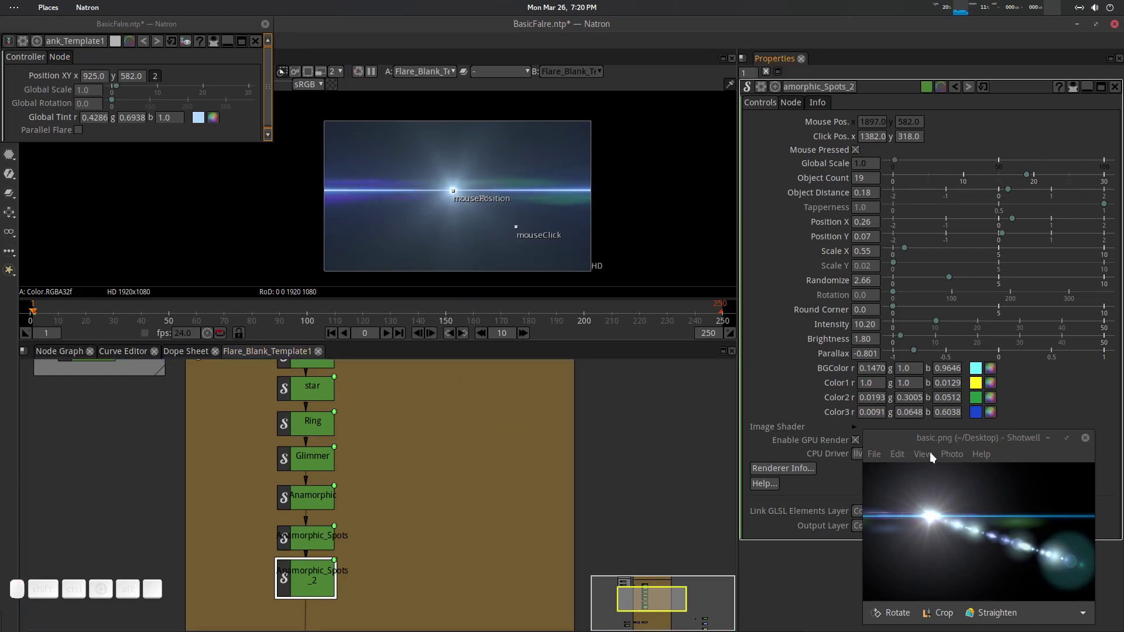
drag(939, 438, 946, 438)
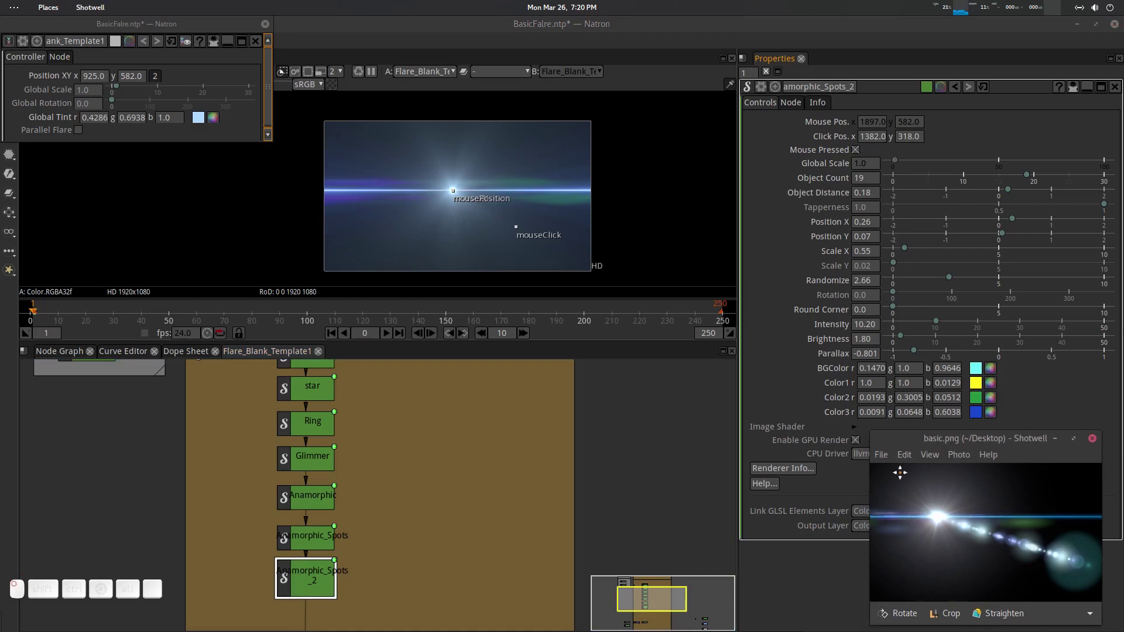
Step: Duplicate the Anamorphic_Spots_2 node and insert the copy directly below it in the node chain before Grit
drag(386, 608, 402, 501)
click(379, 489)
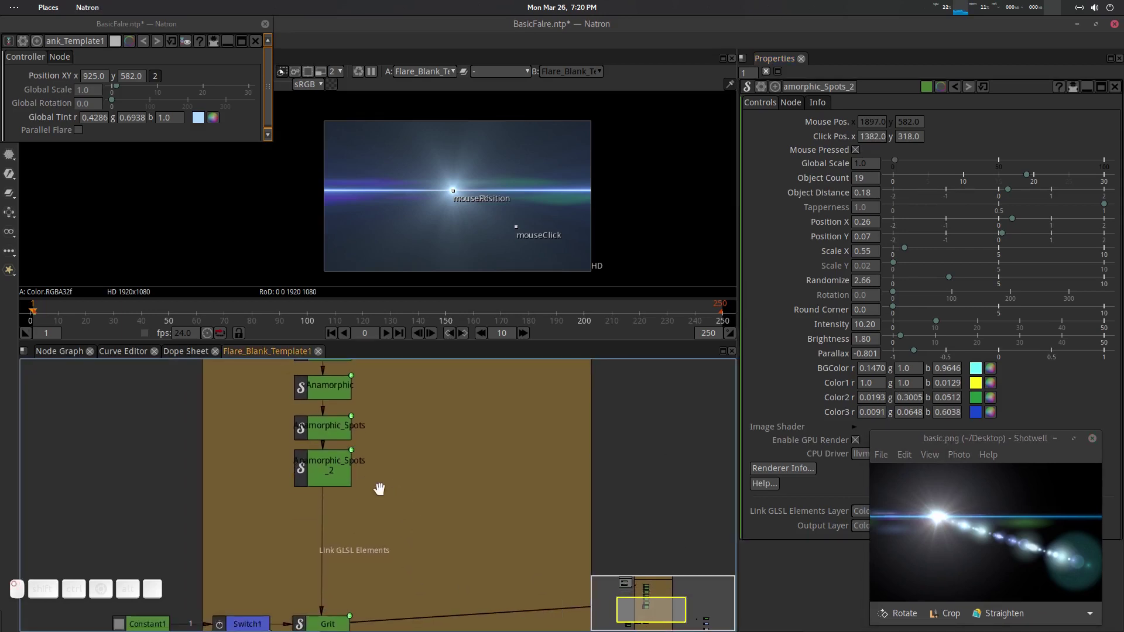
click(335, 466)
click(372, 510)
key(ctrl+v)
drag(413, 524, 334, 510)
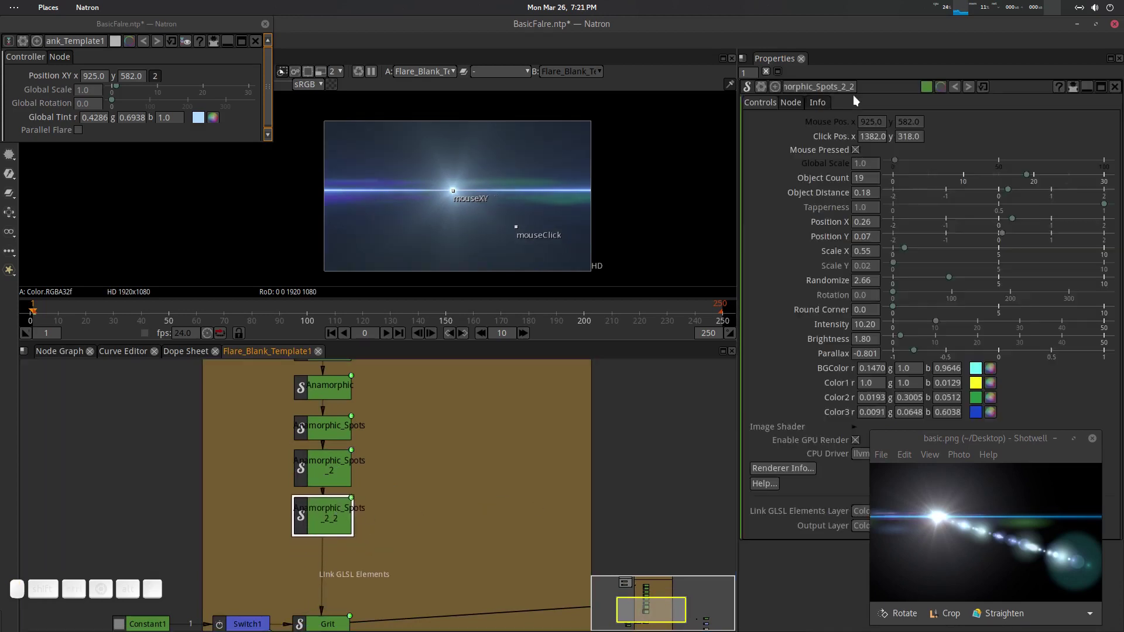
Step: Rename the duplicated Anamorphic_Spots_2 node to Miris_Multilayer
double_click(848, 89)
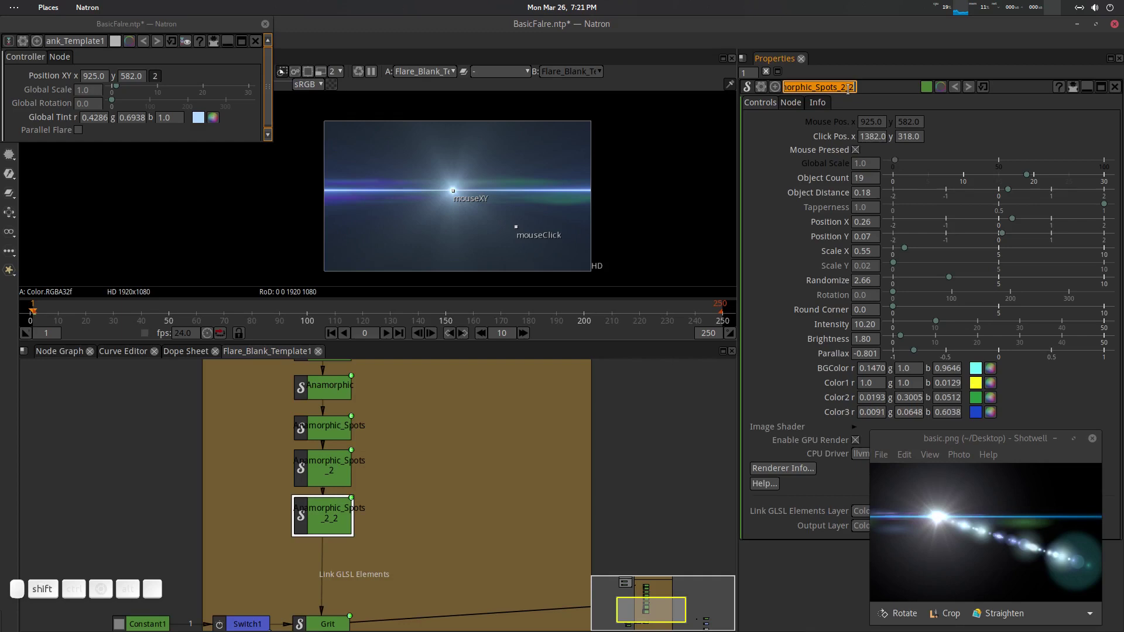
text(Miris_Mul)
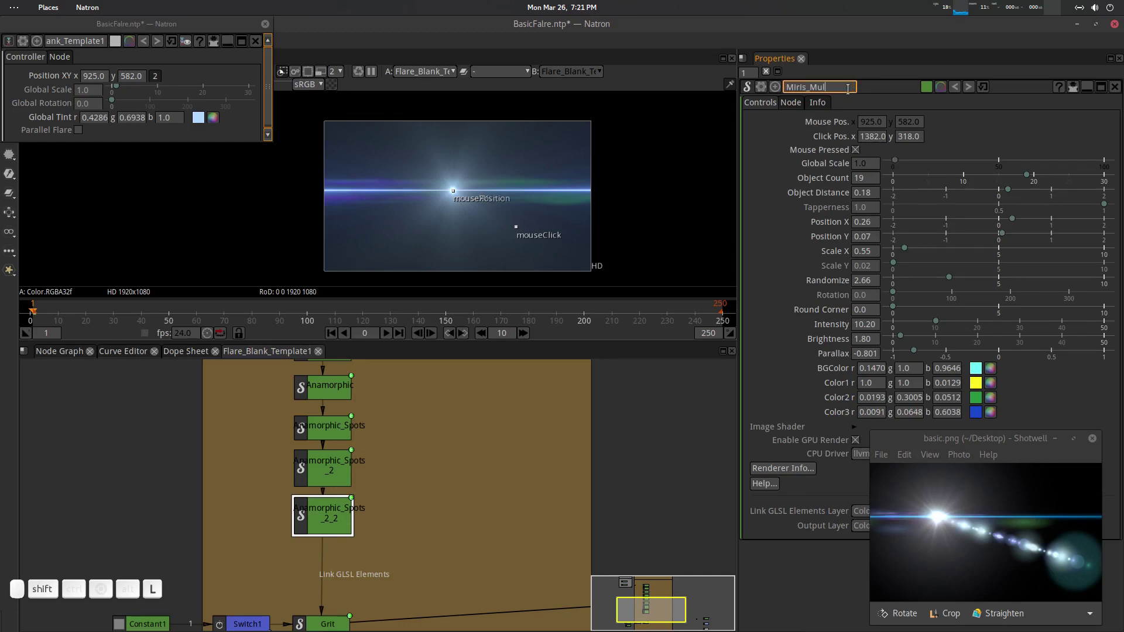
text(tilayer)
key(Return)
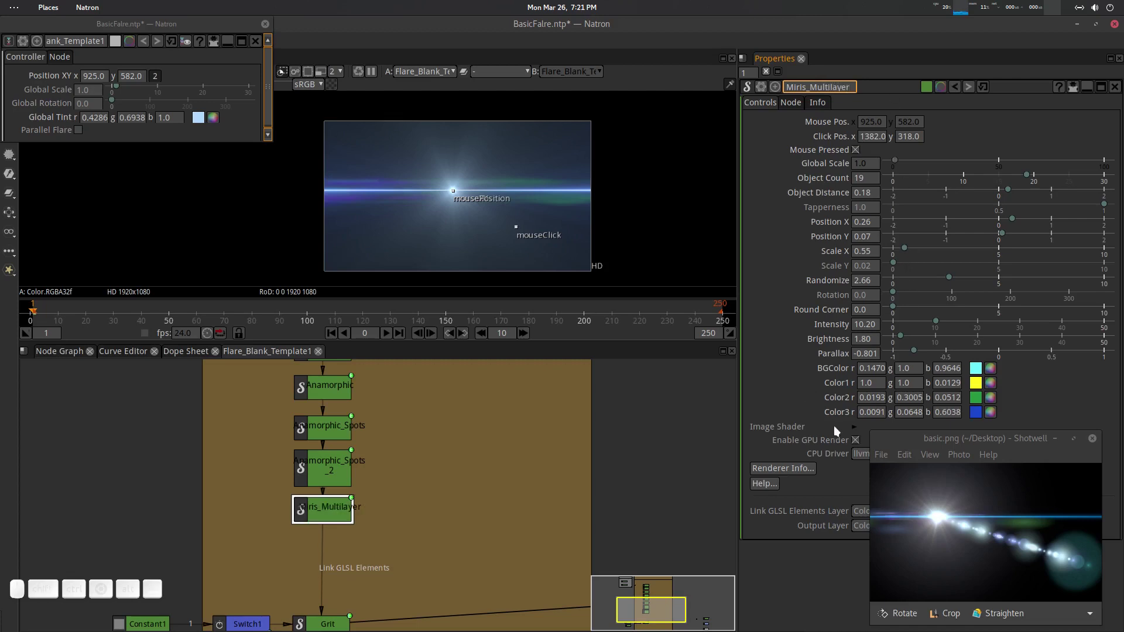
Step: Load the Lens Flare Elements preset MulitiIris Multi Layer into Miris_Multilayer's image shader
mouse_move(958, 435)
mouse_down()
mouse_move(999, 436)
mouse_move(960, 443)
mouse_up()
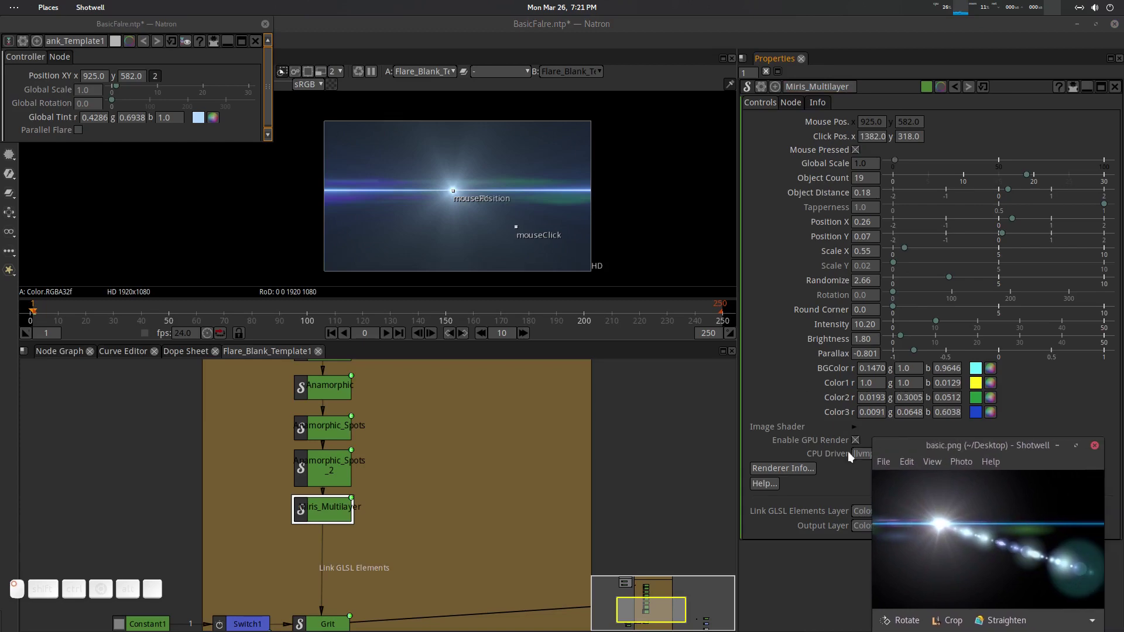
click(853, 428)
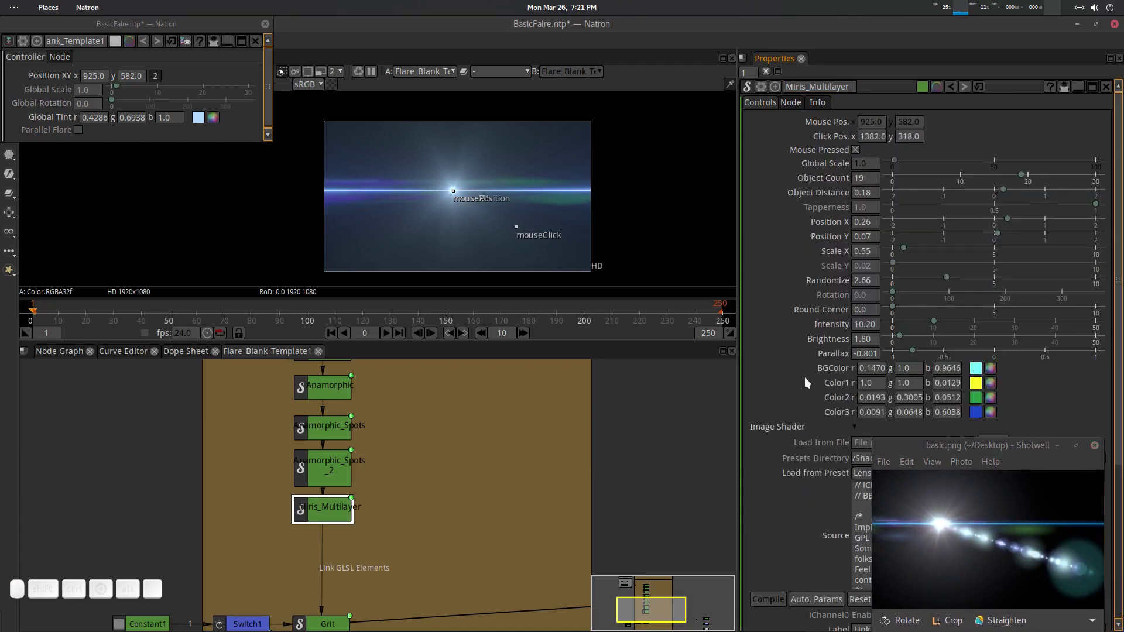
scroll(804, 377, down, 5)
click(926, 297)
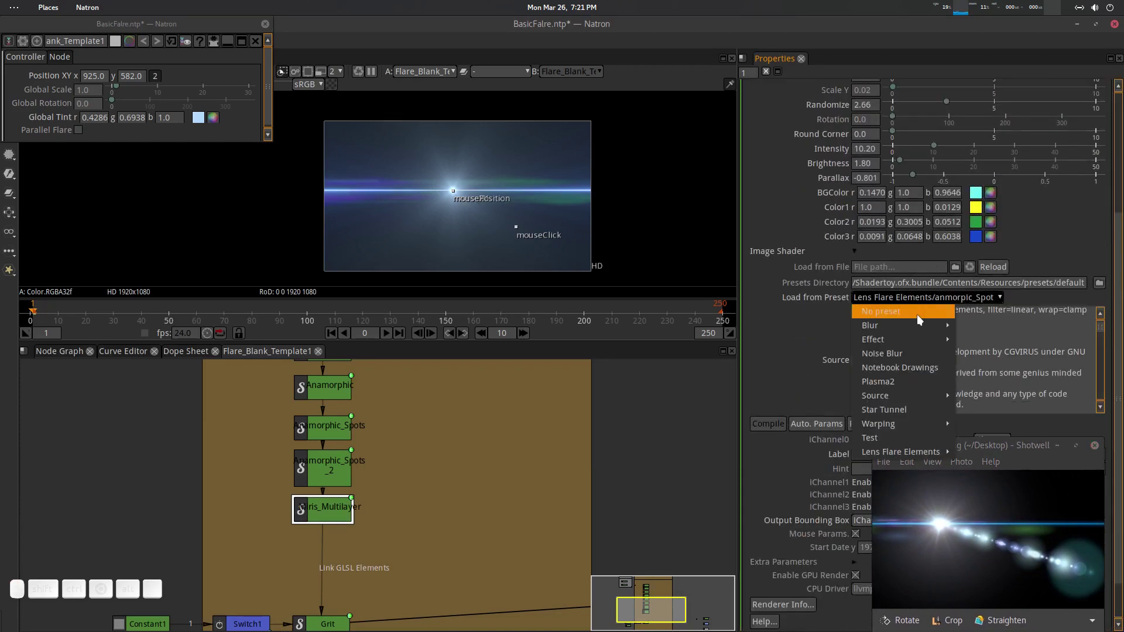
mouse_move(916, 455)
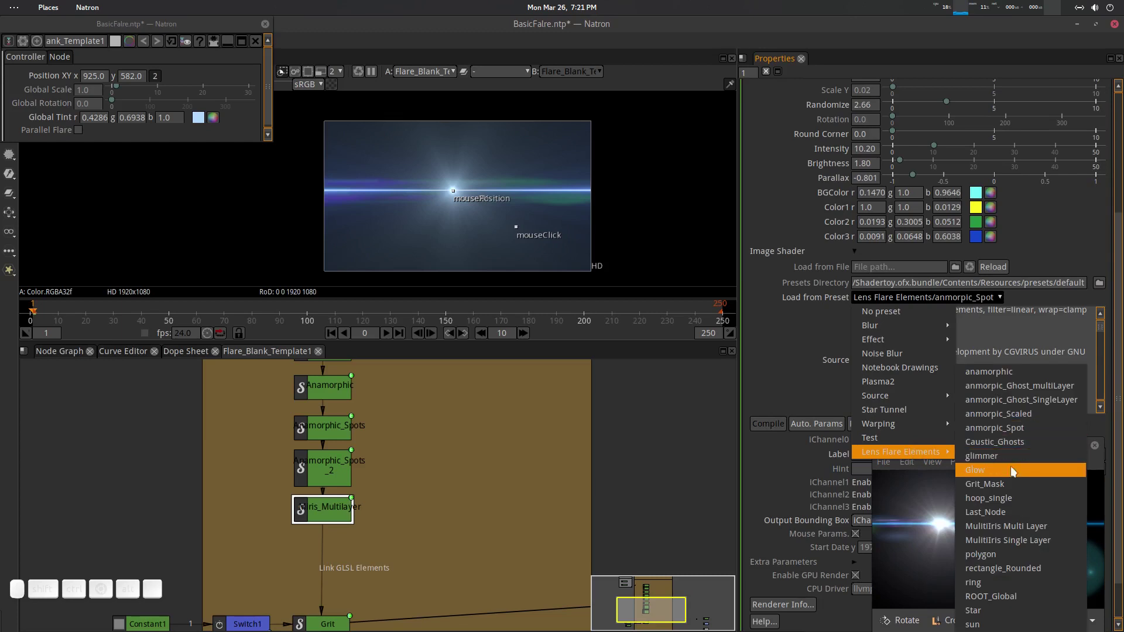
click(1056, 528)
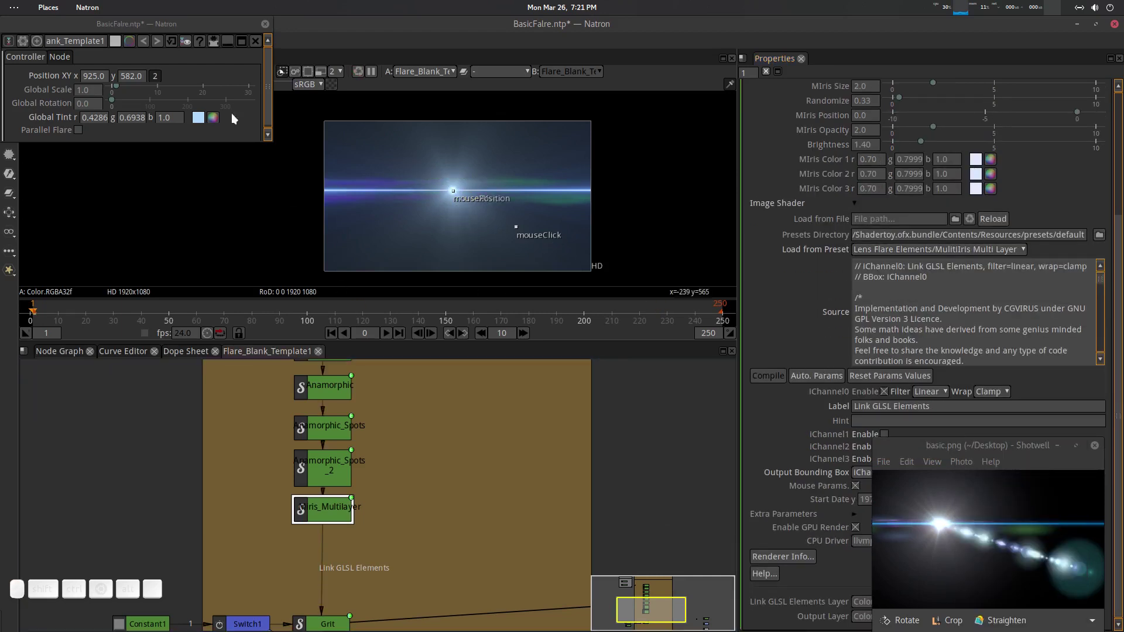
Step: Move the mousePosition marker to 346, 843 and set Miris_Multilayer's MIris Opacity to 8.11, Brightness to 3.91, MIris Size to 1.52 and Randomize to 2.84
click(188, 25)
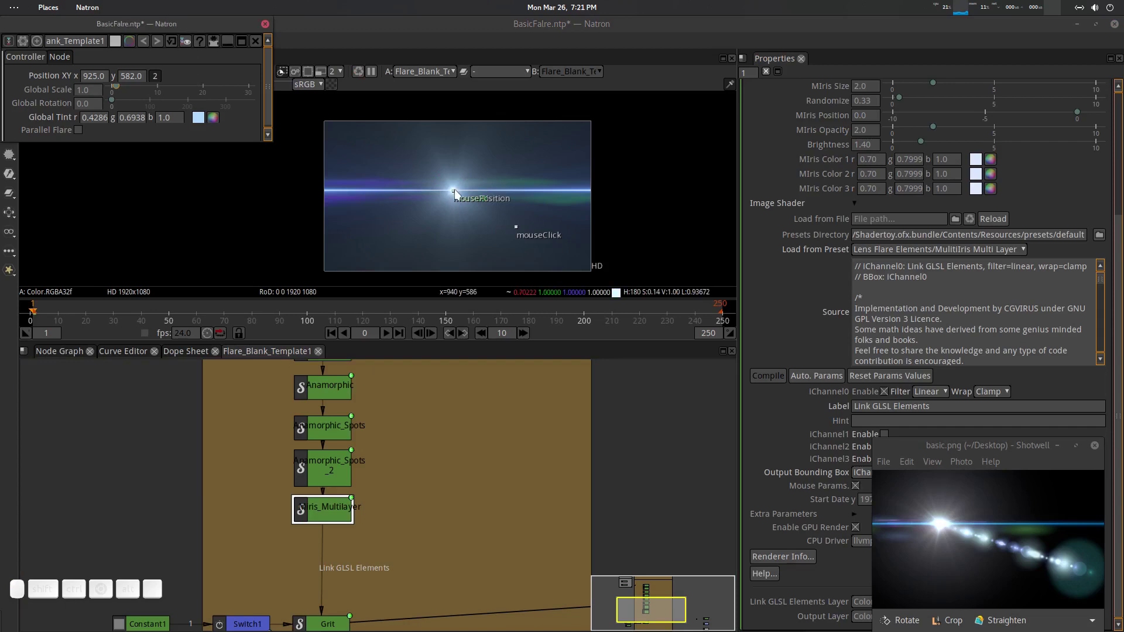
drag(454, 190, 375, 164)
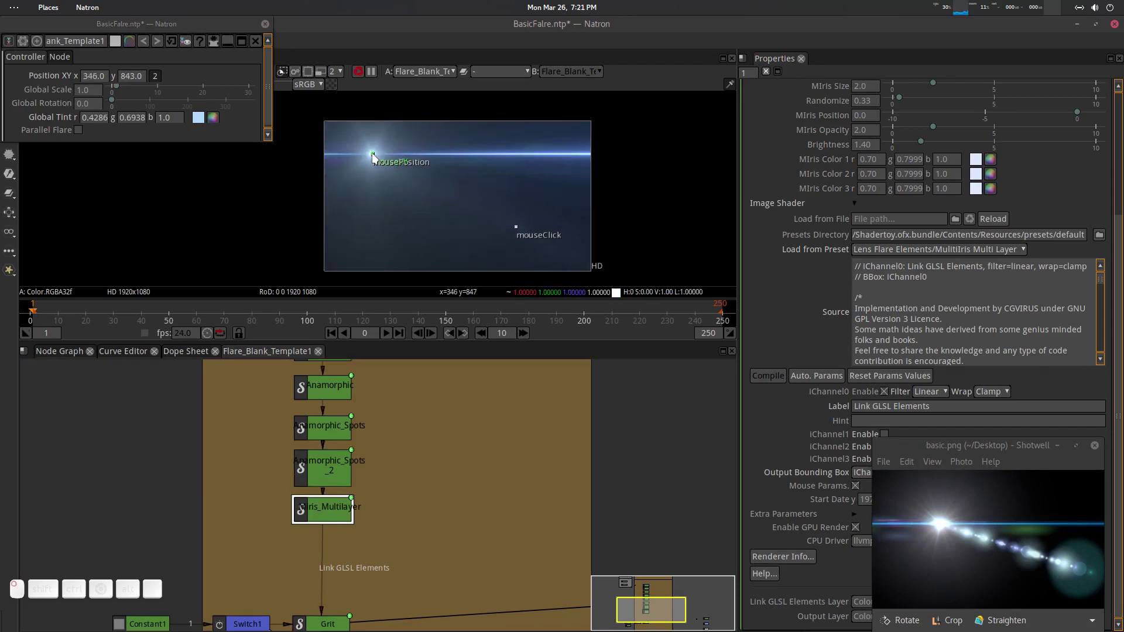
double_click(326, 522)
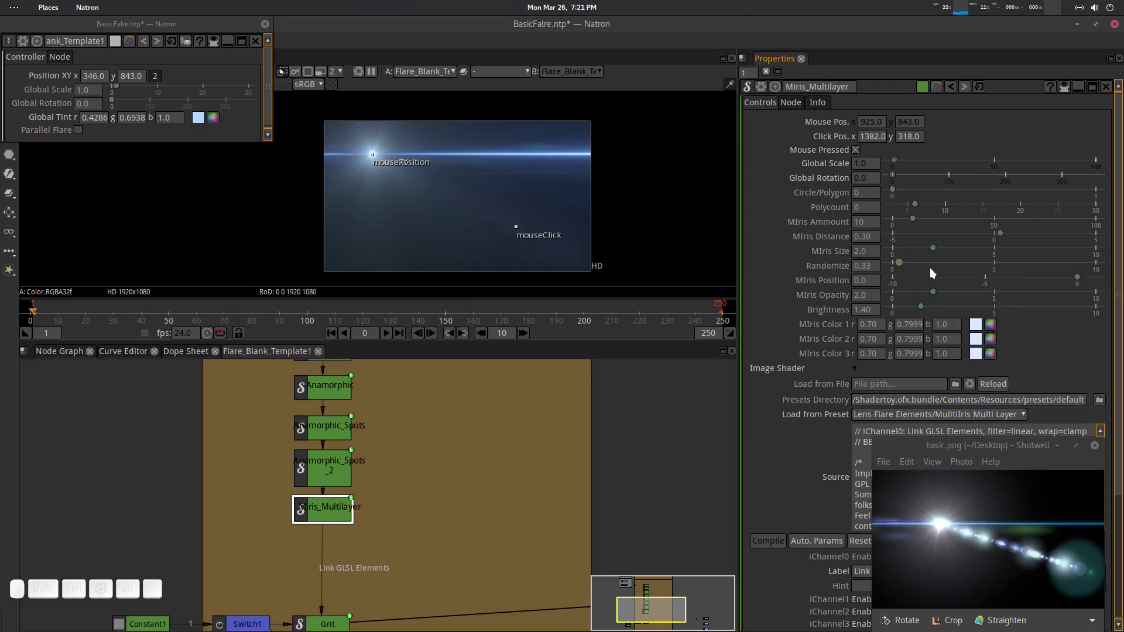
drag(934, 290, 1057, 291)
drag(920, 306, 972, 310)
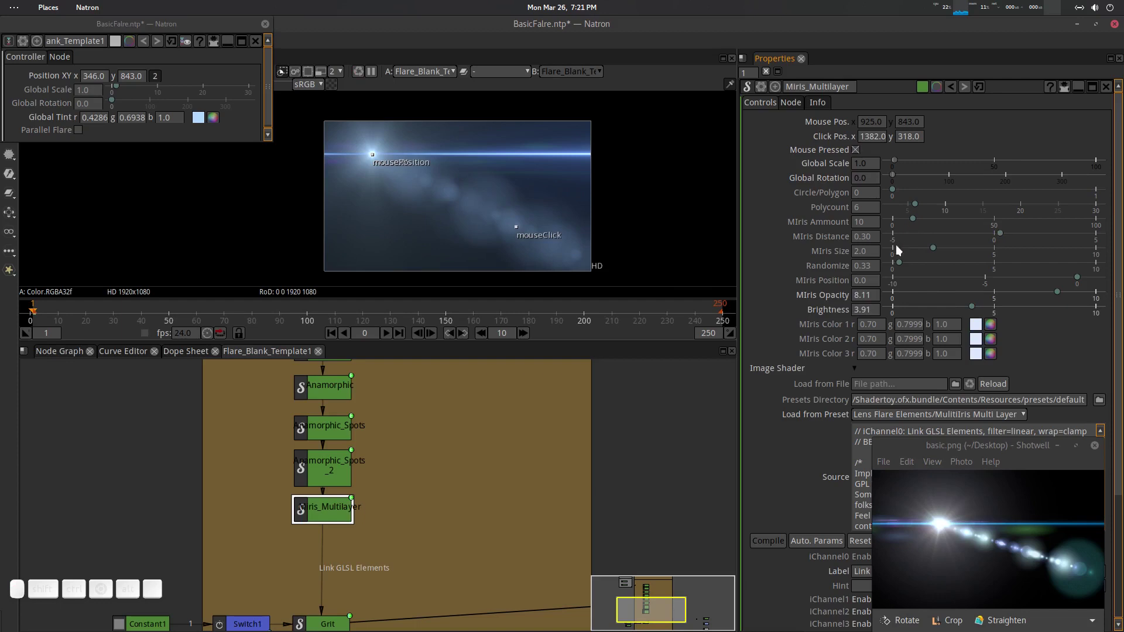
mouse_move(908, 264)
mouse_down()
mouse_move(954, 263)
mouse_move(922, 248)
mouse_up()
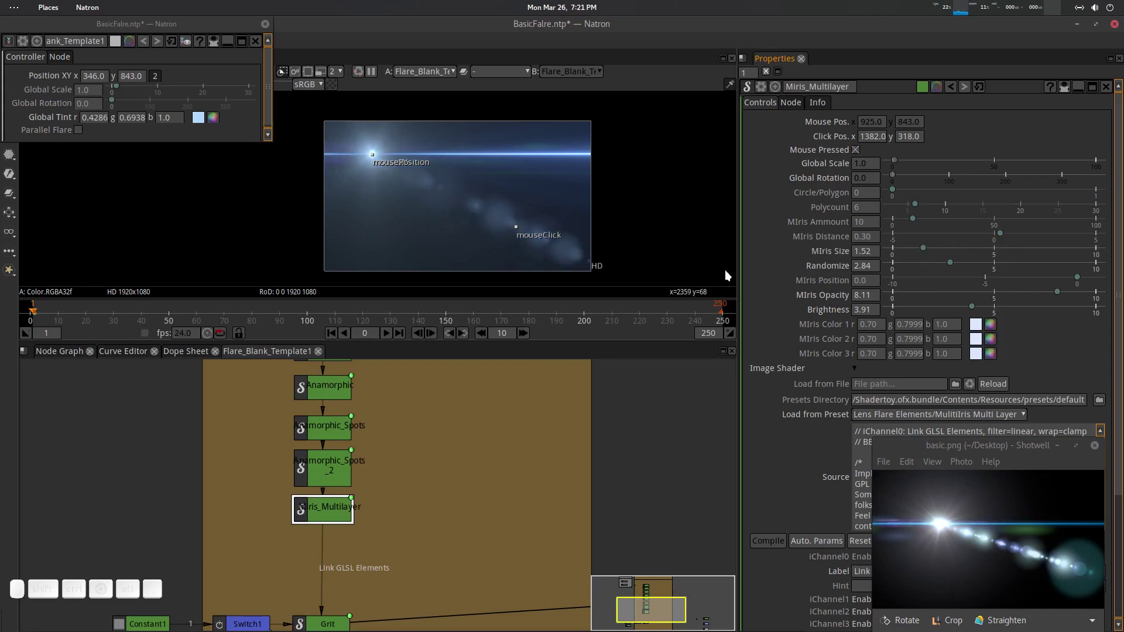
Step: Set Miris_Multilayer's MIris Color 1 to turquoise, RGB 64, 255, 243
click(990, 325)
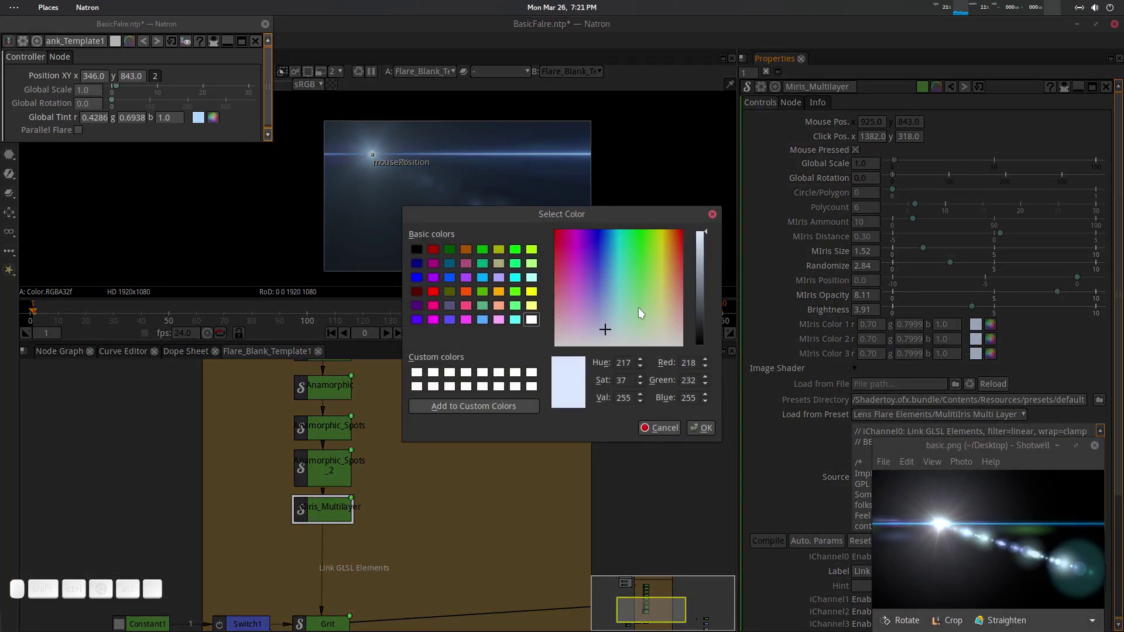
drag(620, 311, 620, 258)
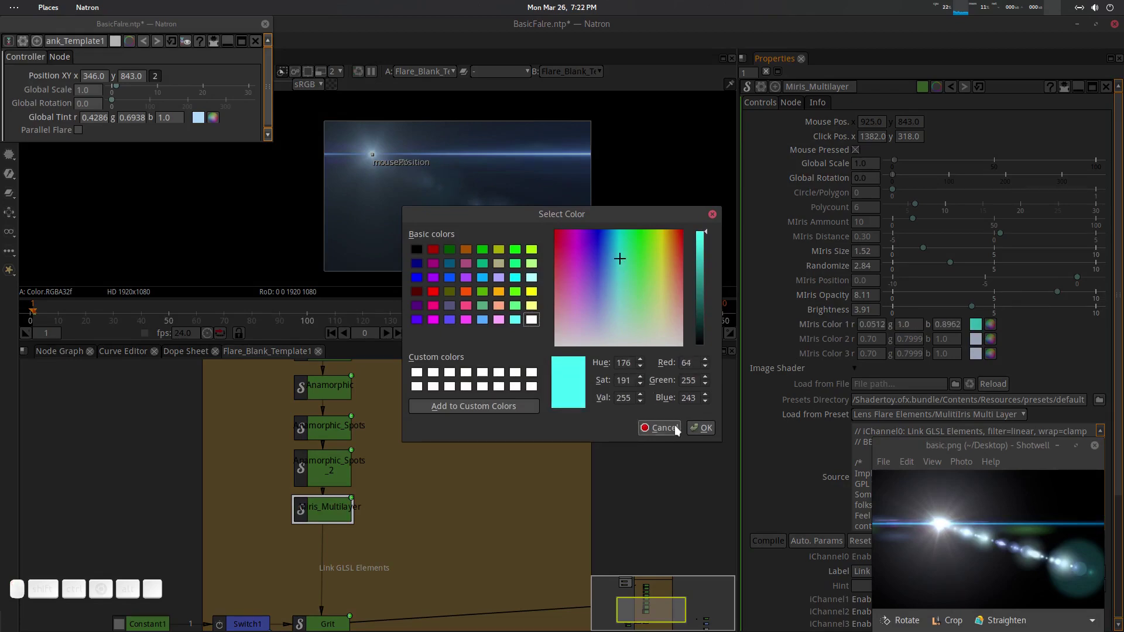
click(699, 427)
drag(560, 233, 487, 219)
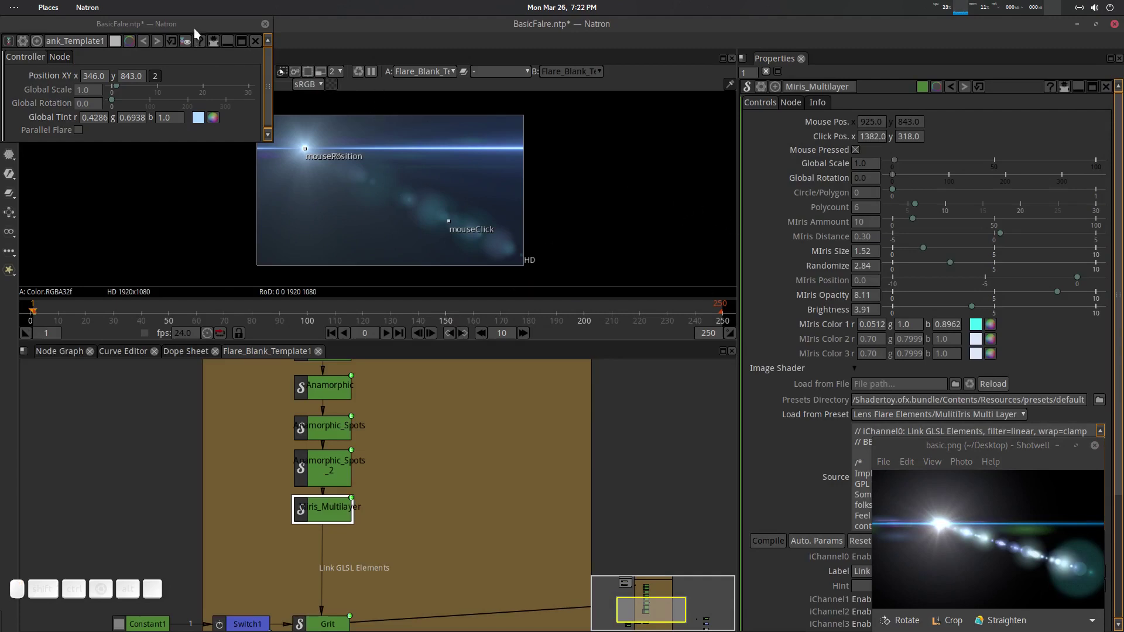
Step: Move the floating Flare_Blank_Template1 controls off the viewer and set MIris Color 1 to light blue, RGB 131, 229, 255
drag(194, 28, 209, 397)
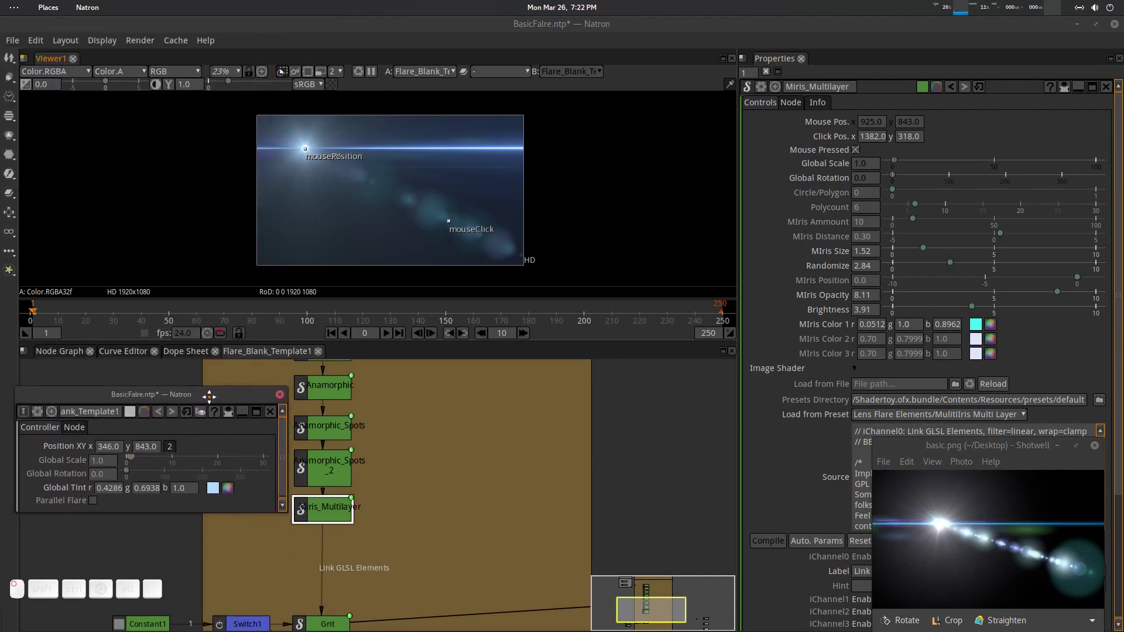
drag(364, 210, 259, 220)
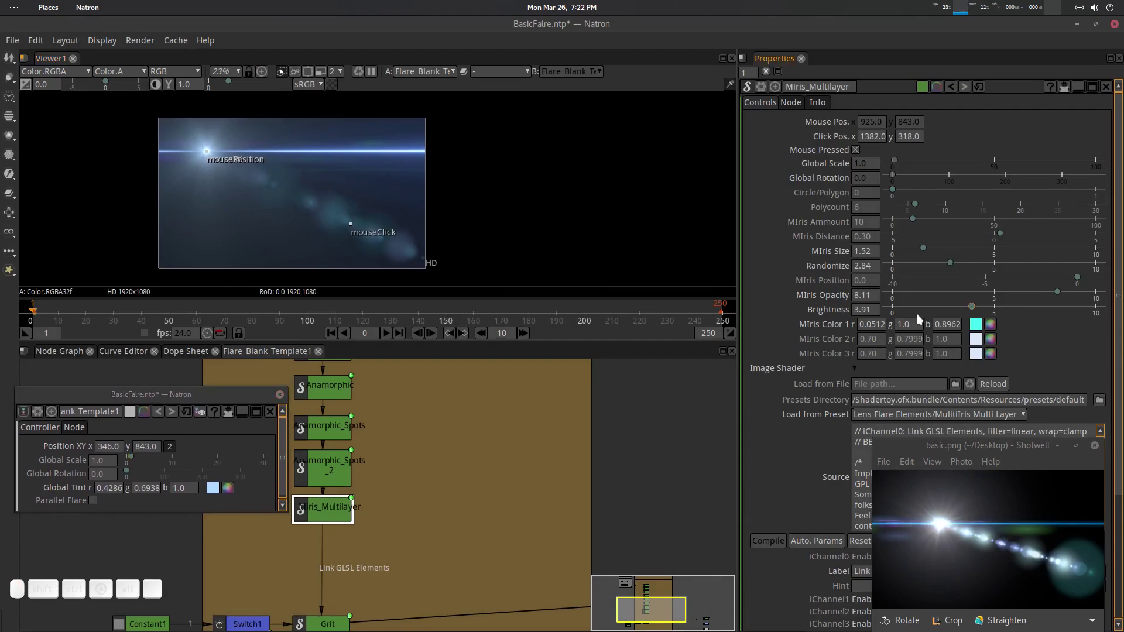
click(990, 326)
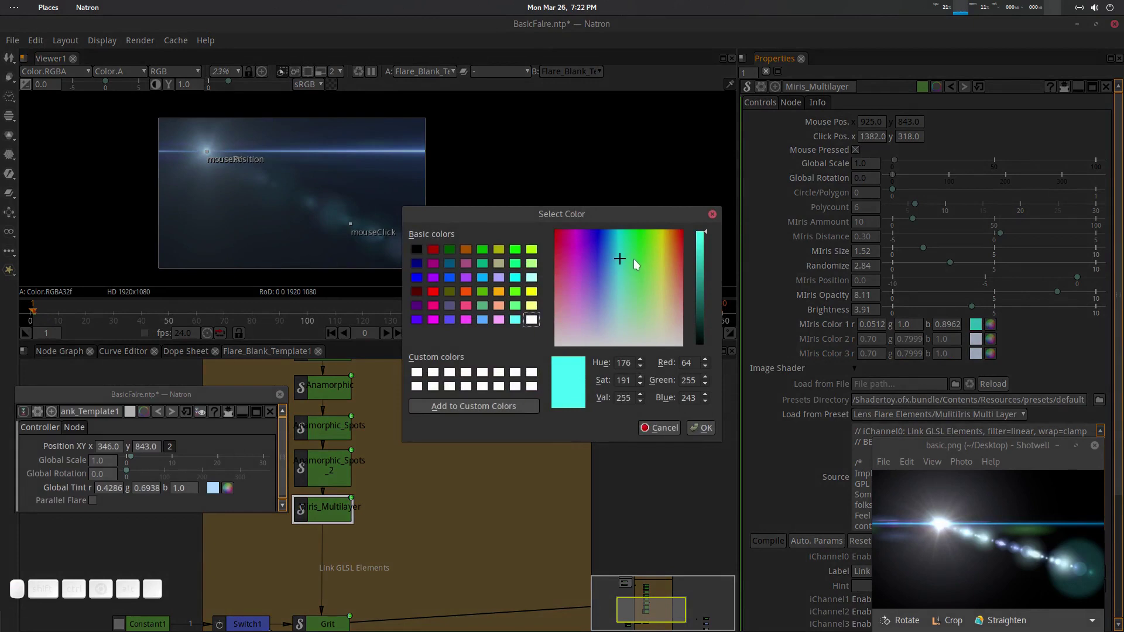
drag(631, 264, 613, 289)
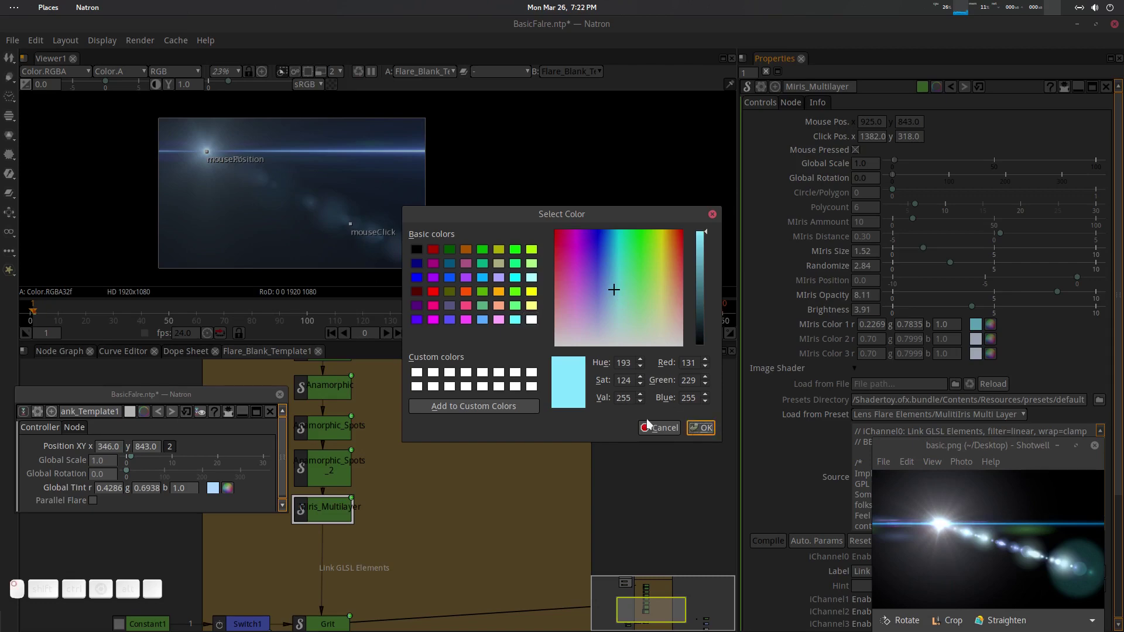
click(702, 428)
drag(466, 205, 418, 198)
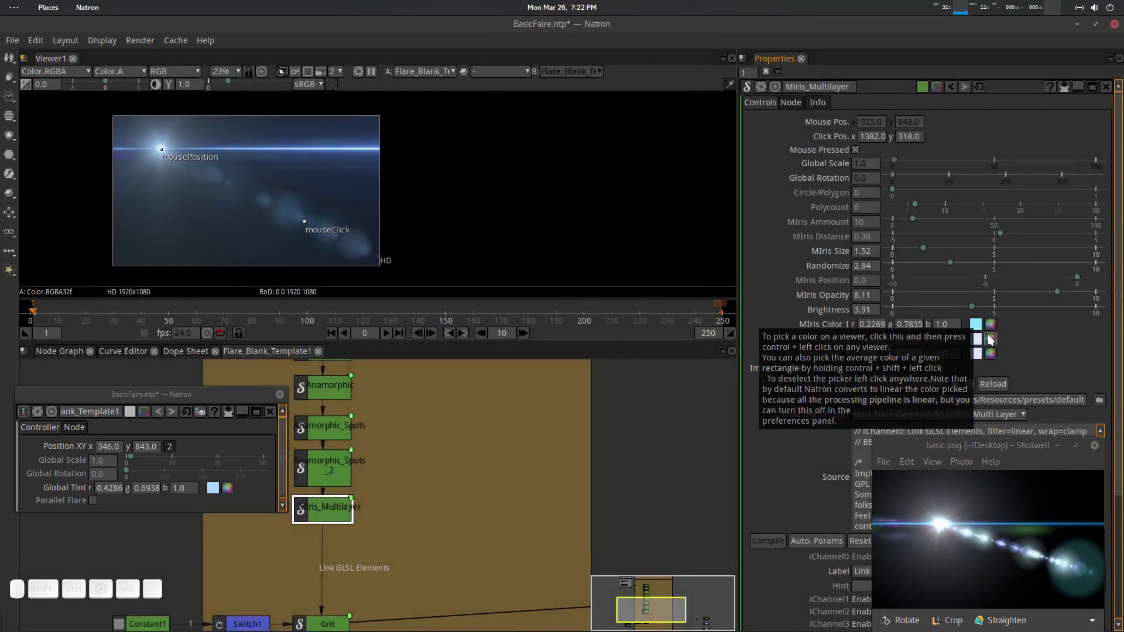
Step: Set MIris Color 2 to light green, RGB 191, 255, 139, and hide the viewer overlays
click(976, 339)
drag(571, 284, 650, 295)
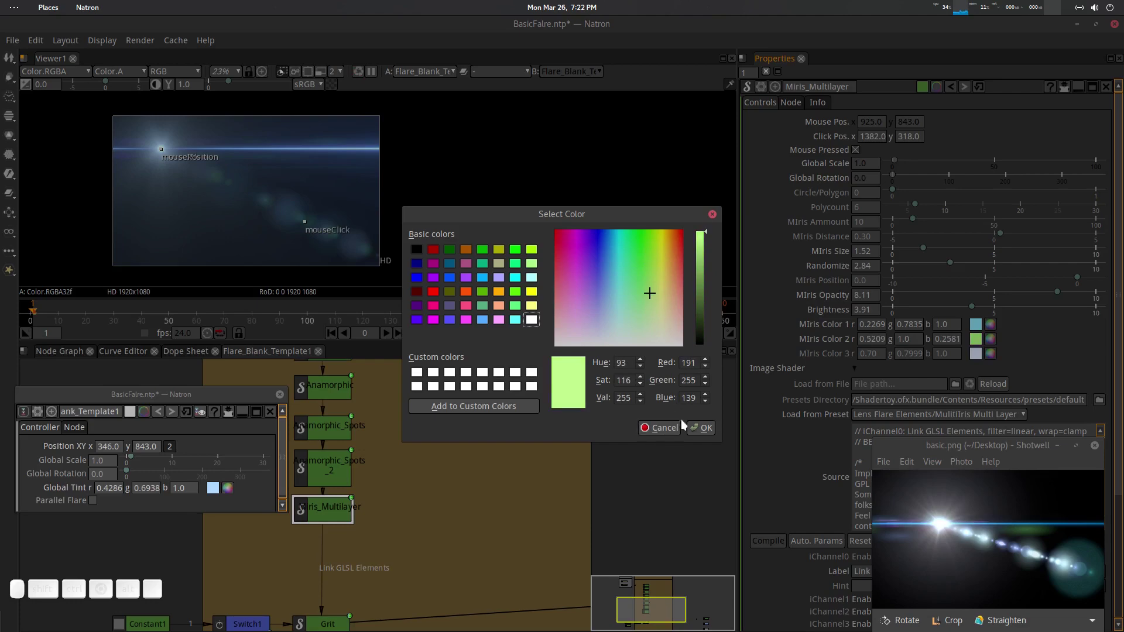
click(702, 427)
scroll(272, 202, up, 6)
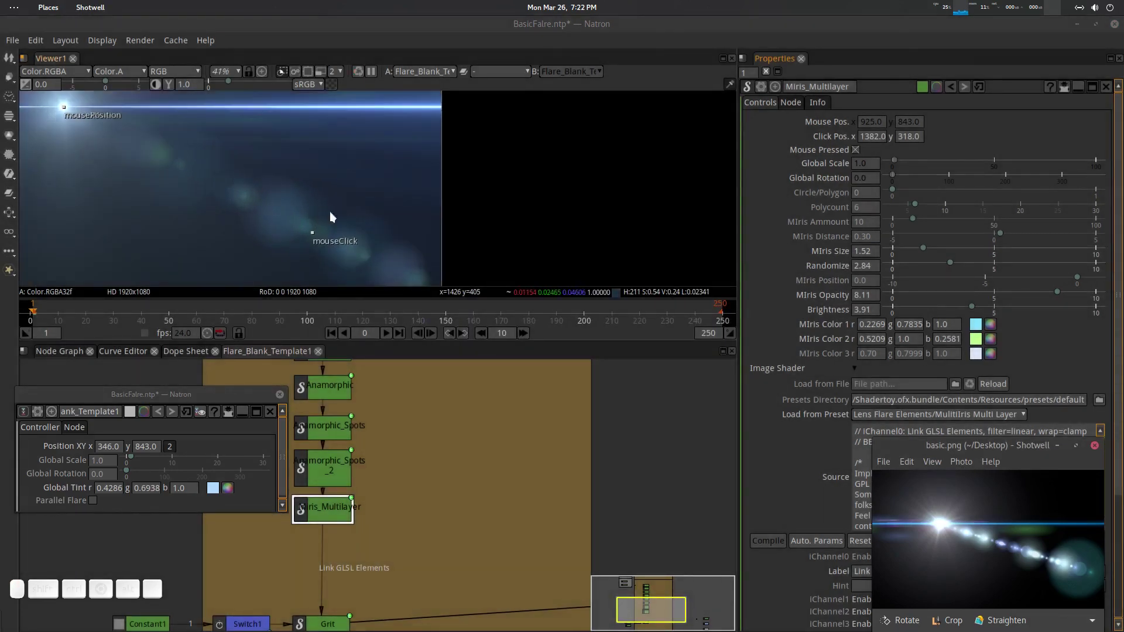
scroll(332, 193, down, 3)
key(o)
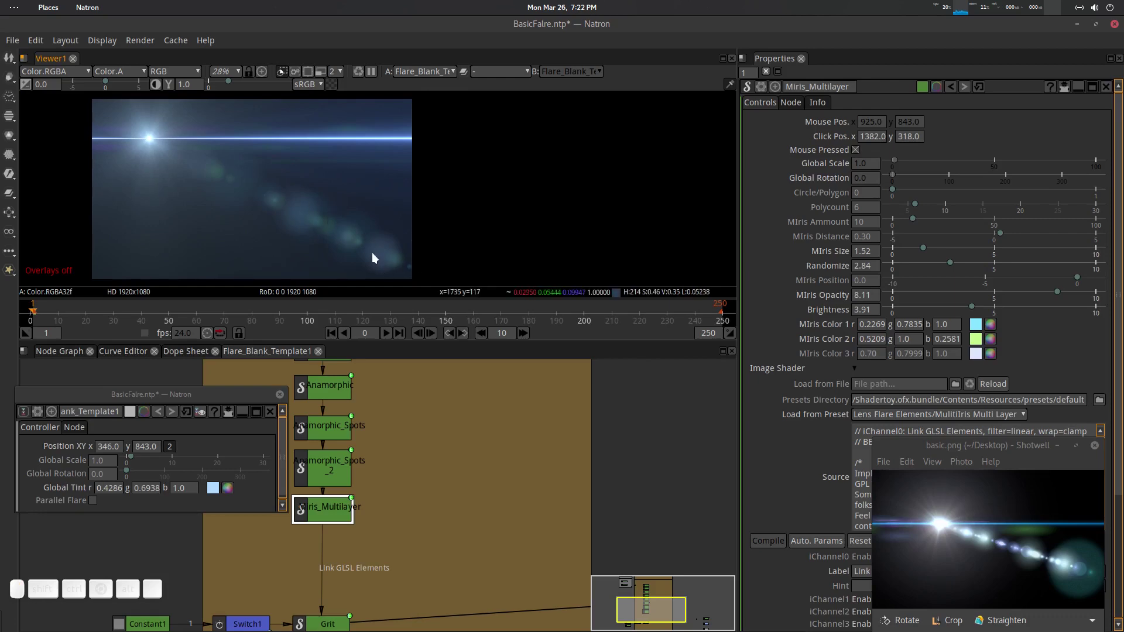
Step: Set Miris_Multilayer's MIris Color 3 to purple, RGB 219, 39, 255
click(975, 353)
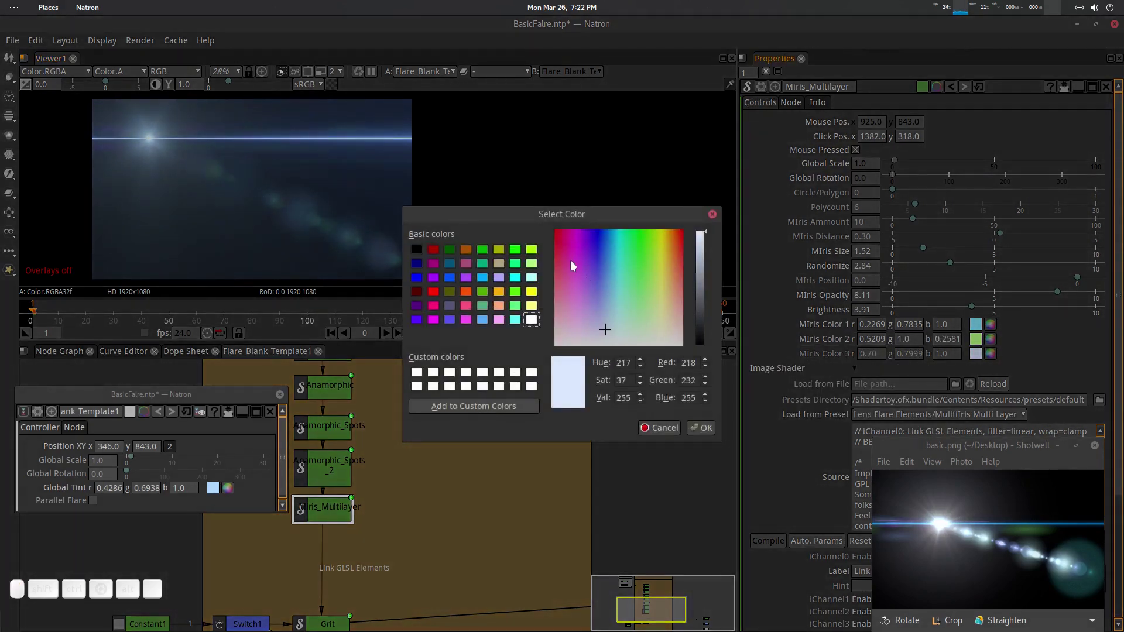
mouse_move(570, 260)
mouse_down()
mouse_move(561, 251)
mouse_move(585, 251)
mouse_move(581, 288)
mouse_move(580, 247)
mouse_up()
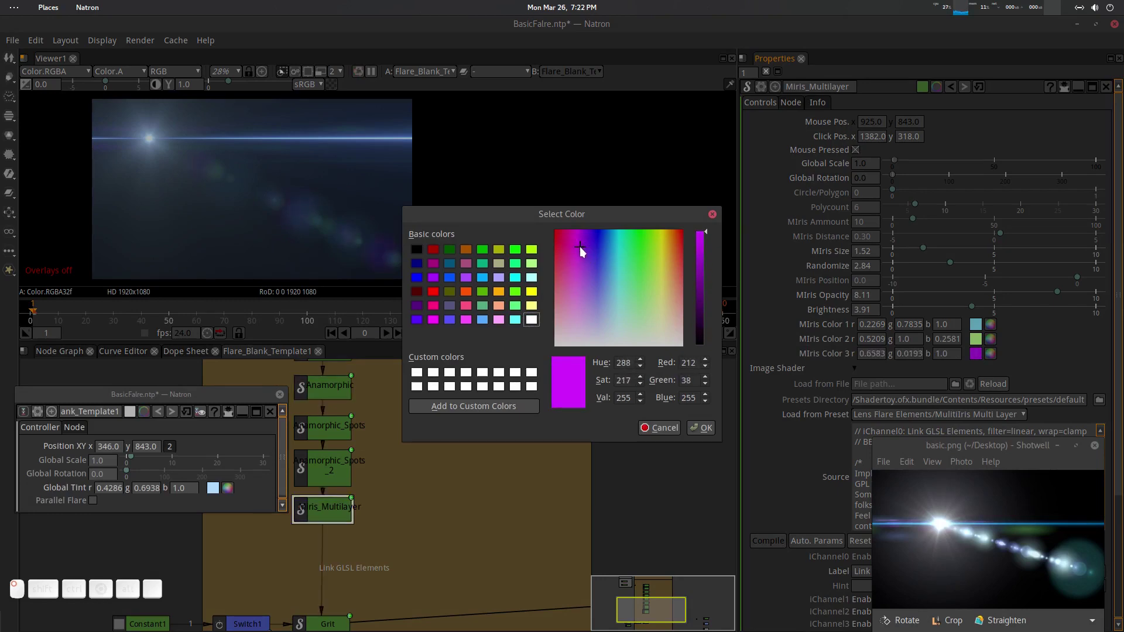
click(709, 427)
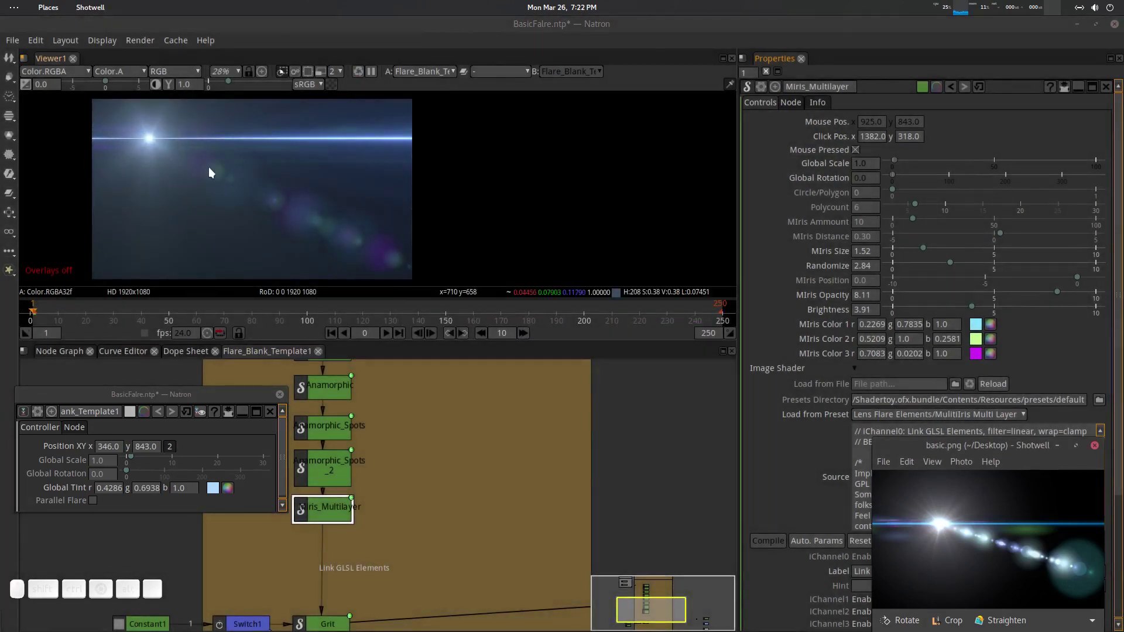
mouse_move(372, 233)
mouse_down()
mouse_move(403, 233)
mouse_move(382, 240)
mouse_up()
click(871, 353)
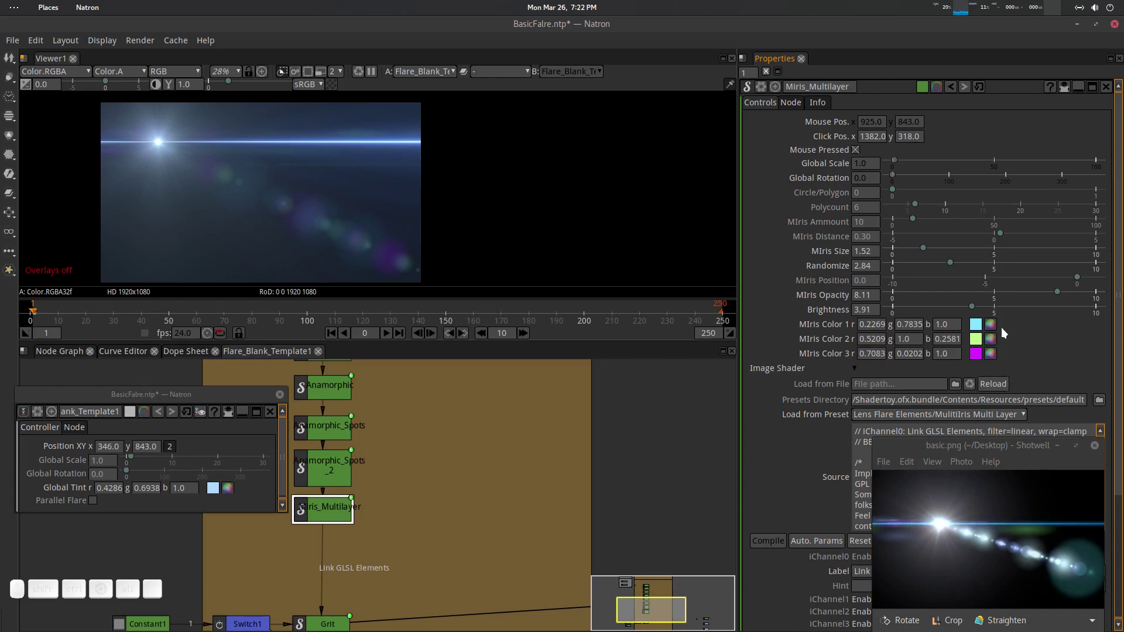
Step: Set Miris_Multilayer's MIris Color 2 to cyan, RGB 56, 212, 255
click(989, 339)
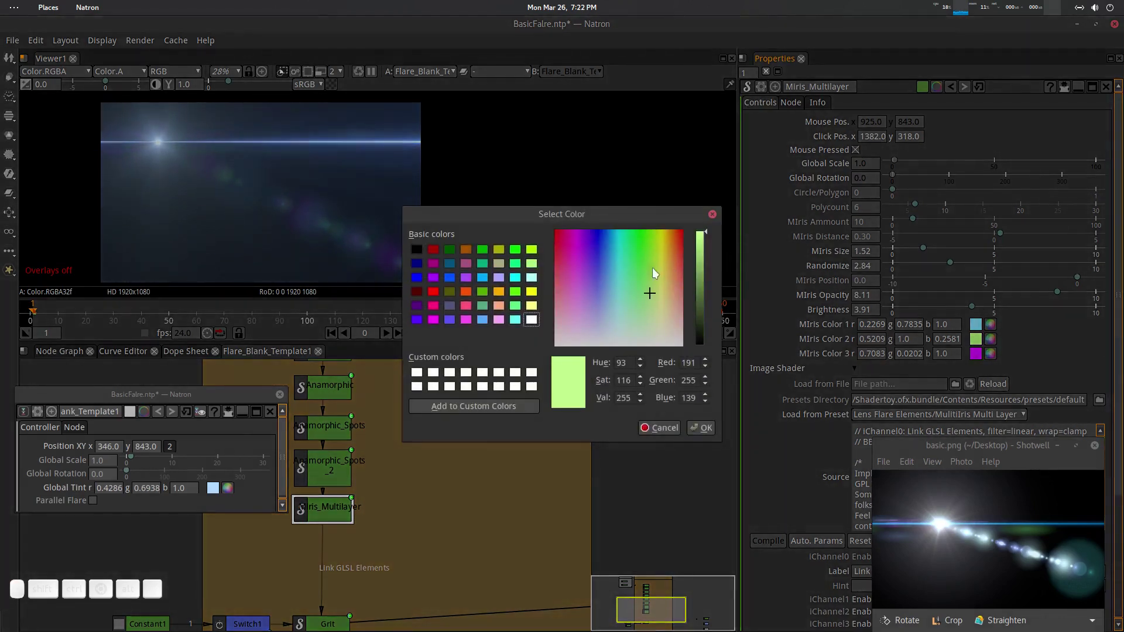
mouse_move(601, 251)
mouse_down()
mouse_move(644, 251)
mouse_move(613, 254)
mouse_up()
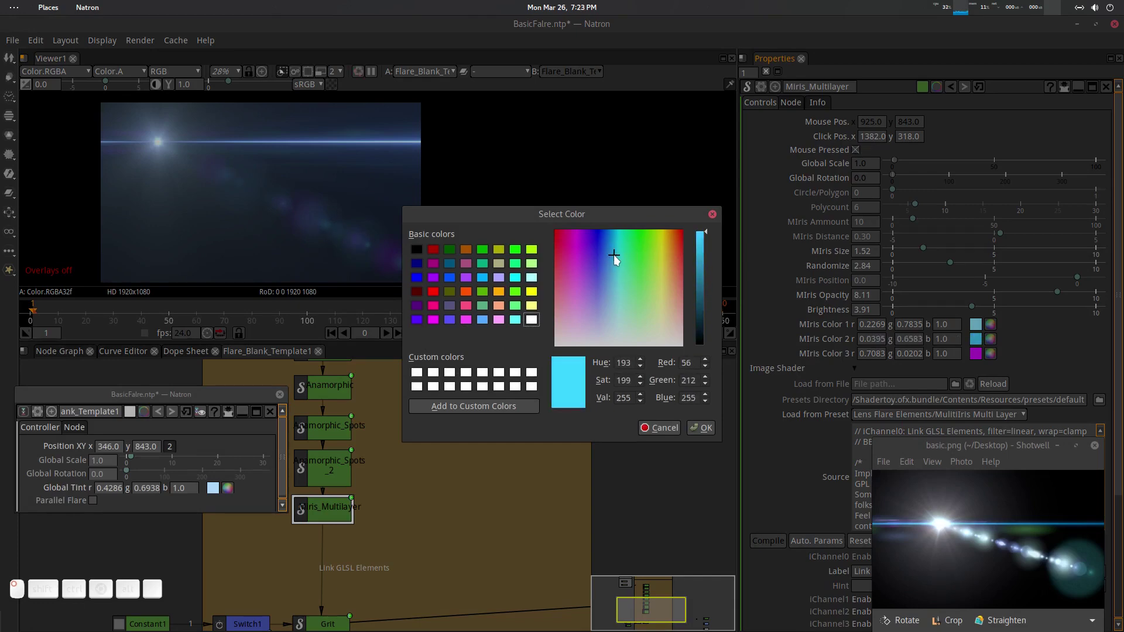
click(711, 430)
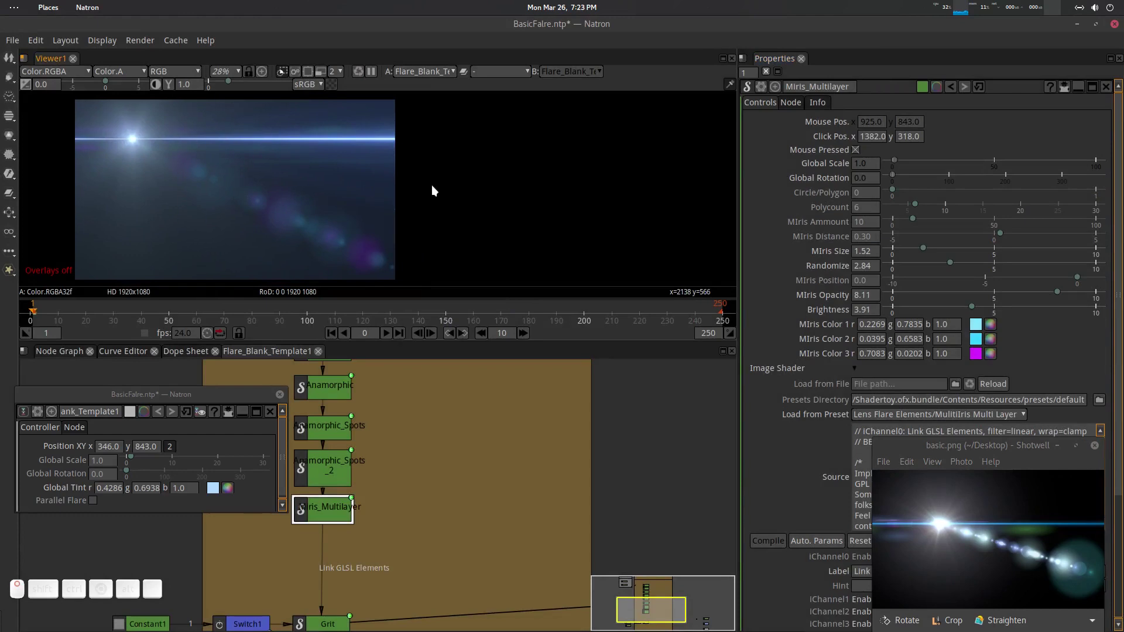
Step: Change MIris Color 3 of Miris_Multilayer to pale green, RGB 142, 255, 174
click(990, 354)
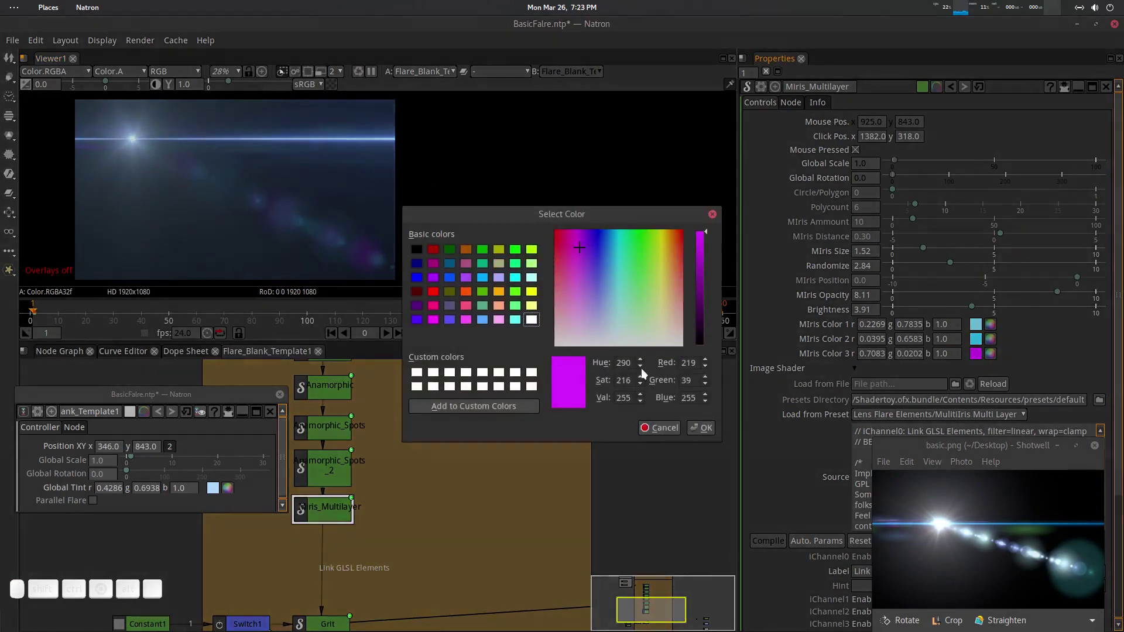
mouse_move(625, 285)
mouse_down()
mouse_move(636, 308)
mouse_move(652, 289)
mouse_move(667, 314)
mouse_move(641, 289)
mouse_move(514, 299)
mouse_move(633, 294)
mouse_up()
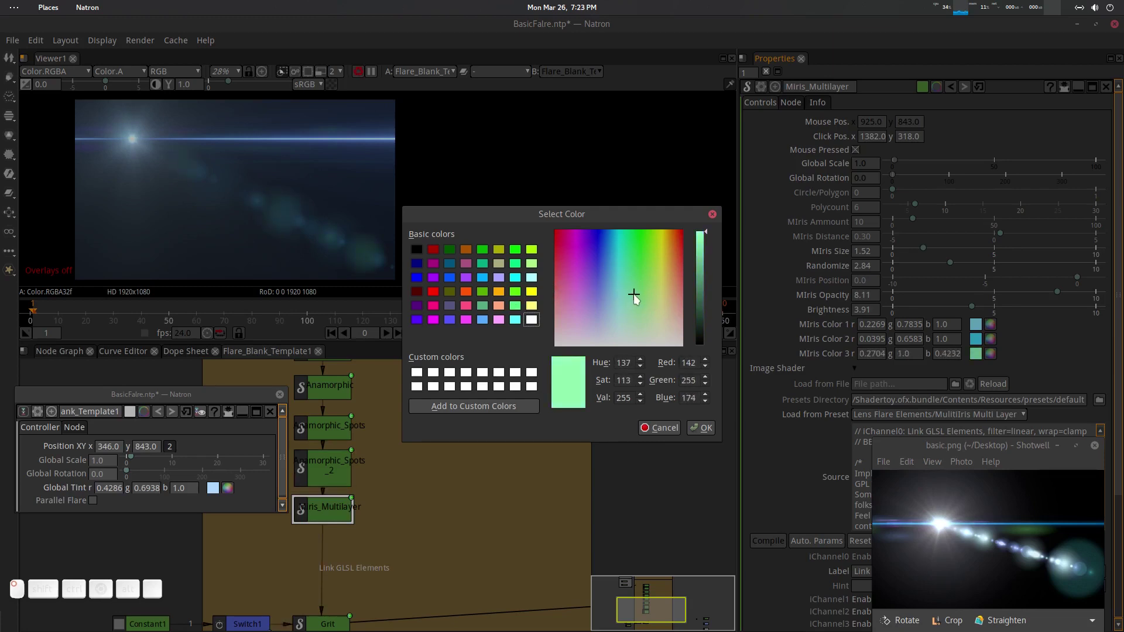
click(705, 429)
drag(414, 218, 435, 206)
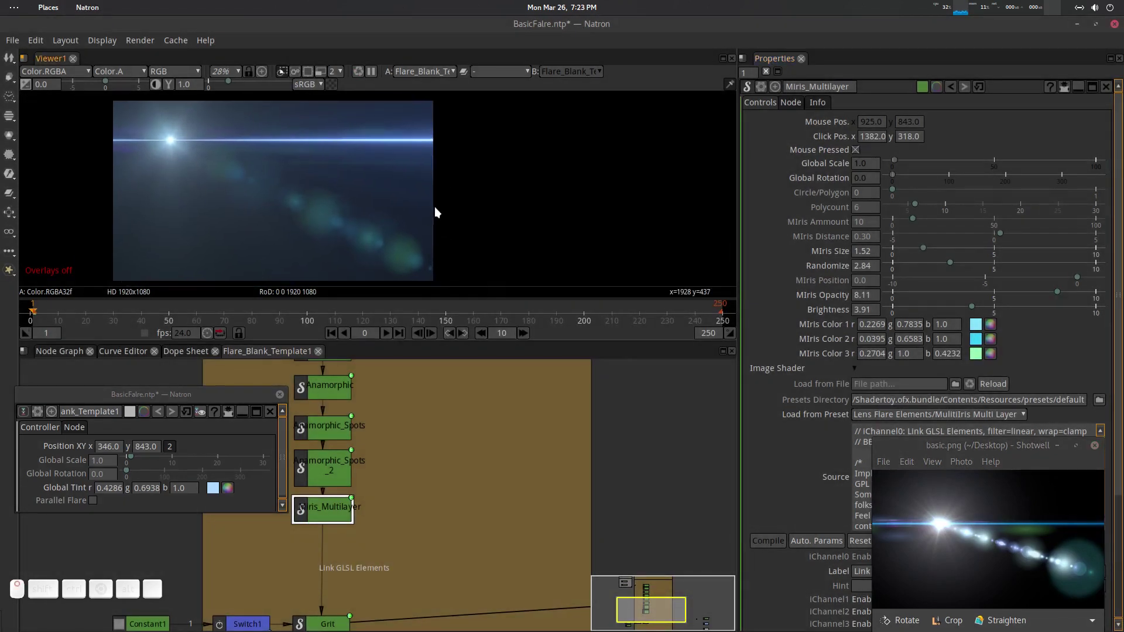
Step: Show the viewer overlays, move the mousePosition marker to 135, 911 and hide the overlays again
drag(211, 157, 214, 190)
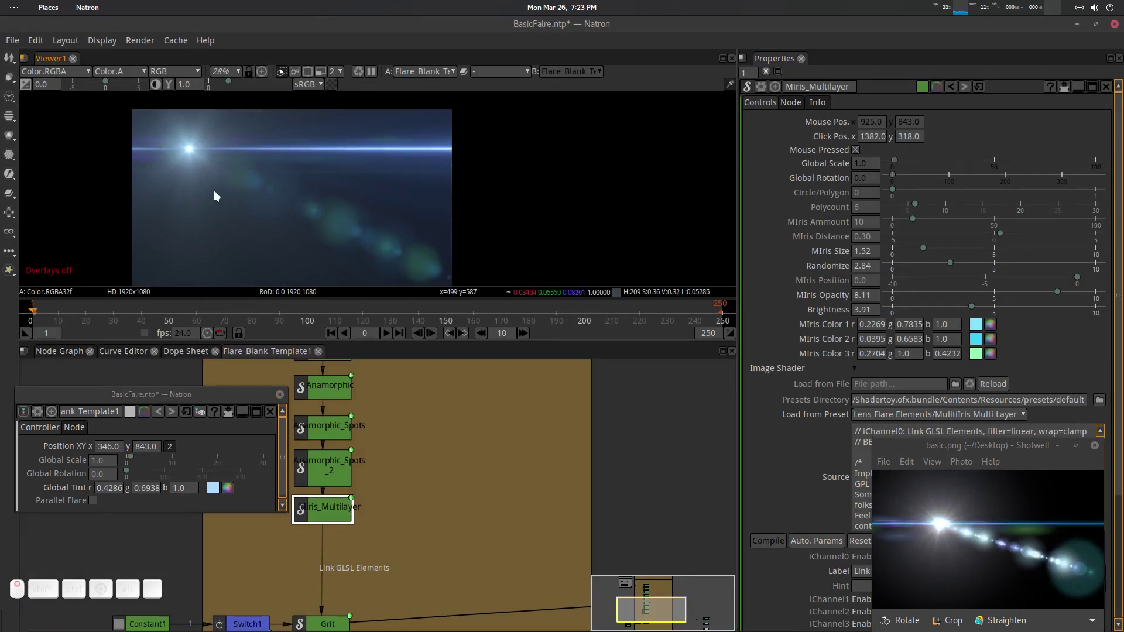
key(o)
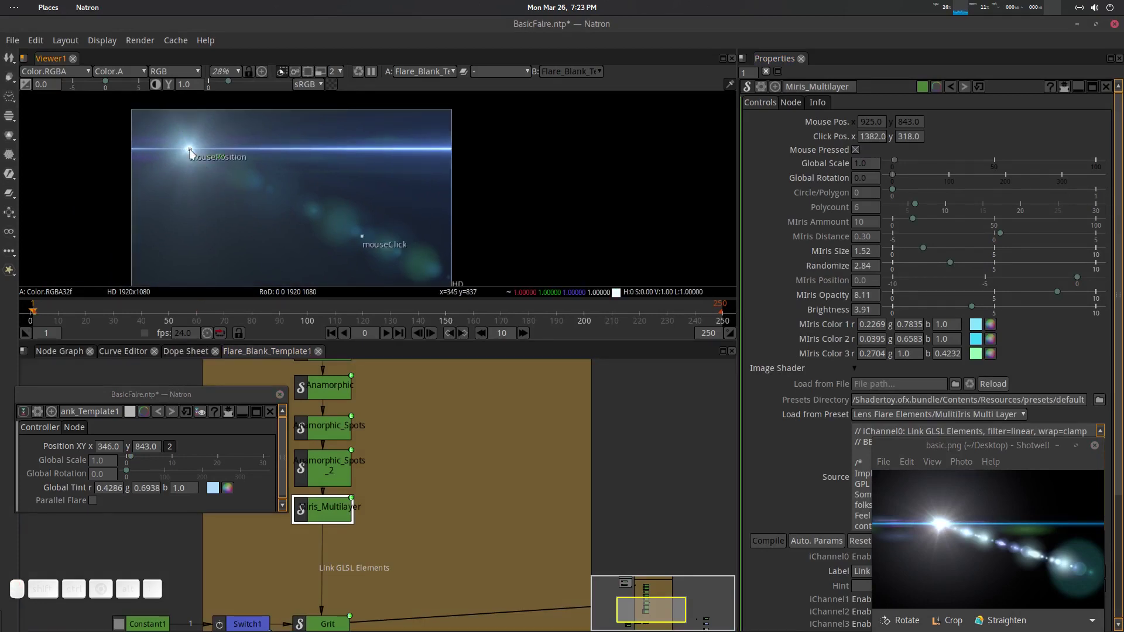
drag(189, 149, 155, 137)
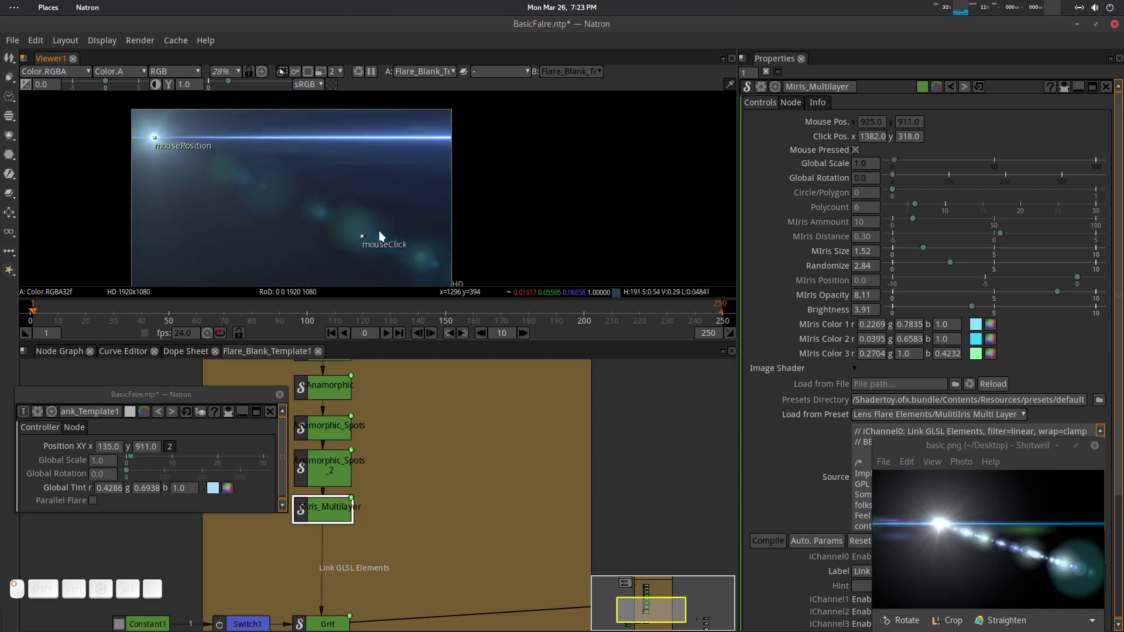
key(o)
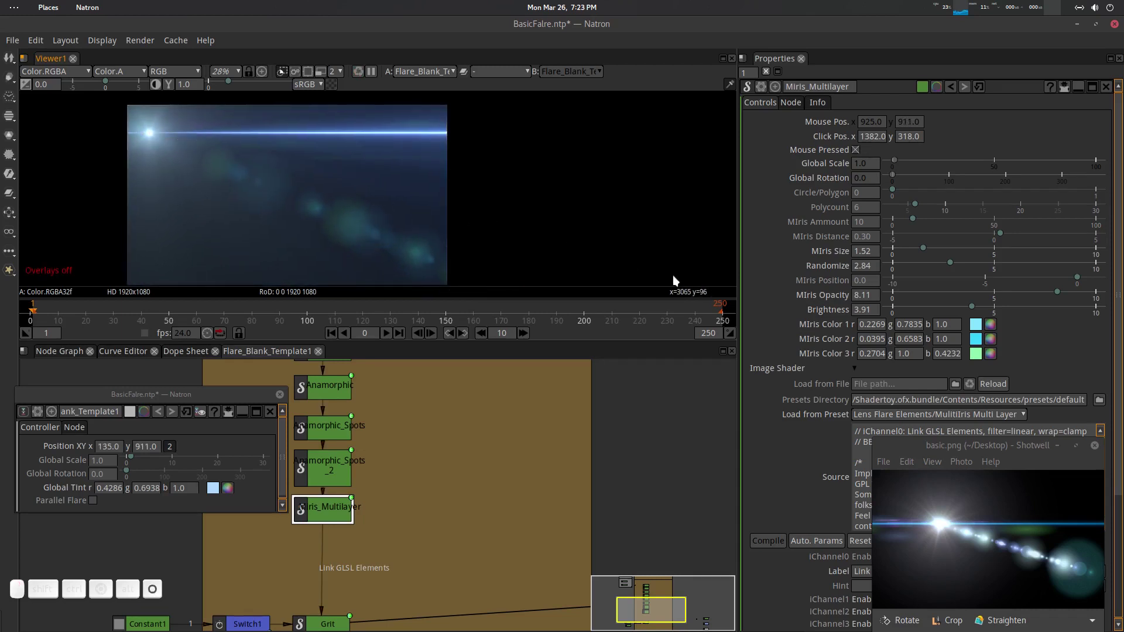
Step: Set Miris_Multilayer's MIris Color 1 to golden yellow, RGB 255, 197, 49
click(989, 325)
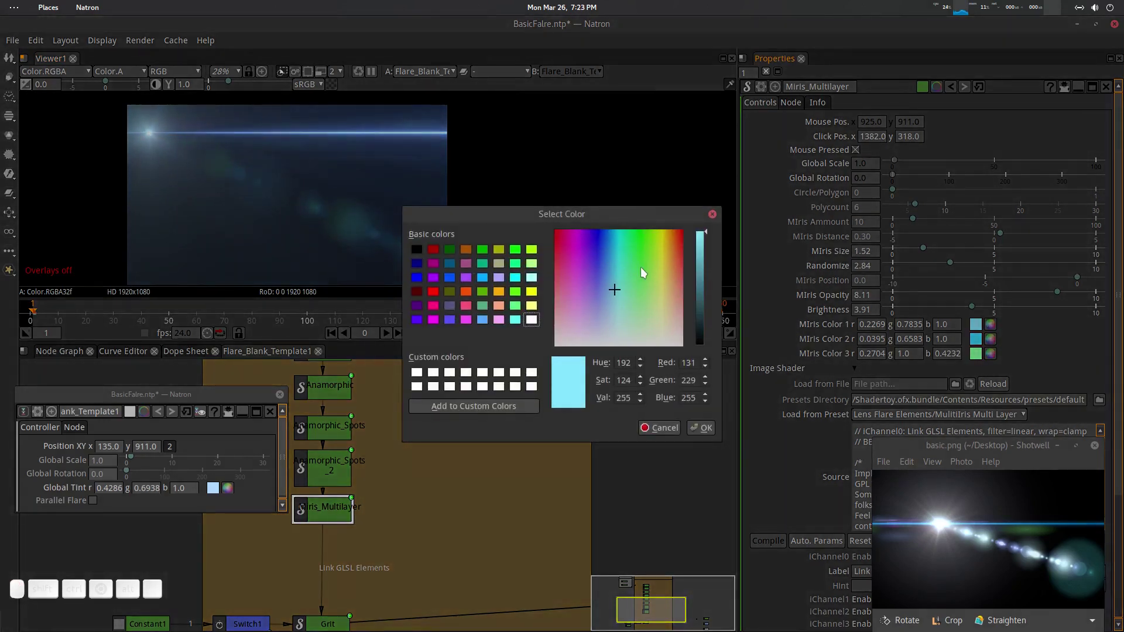
drag(641, 267, 668, 253)
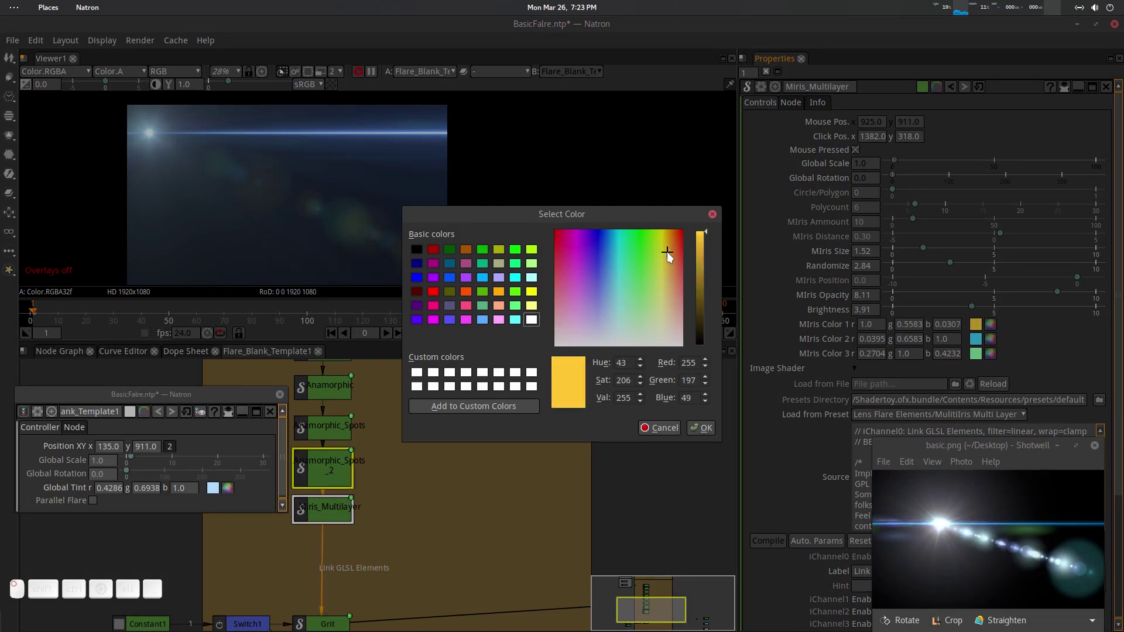
click(700, 432)
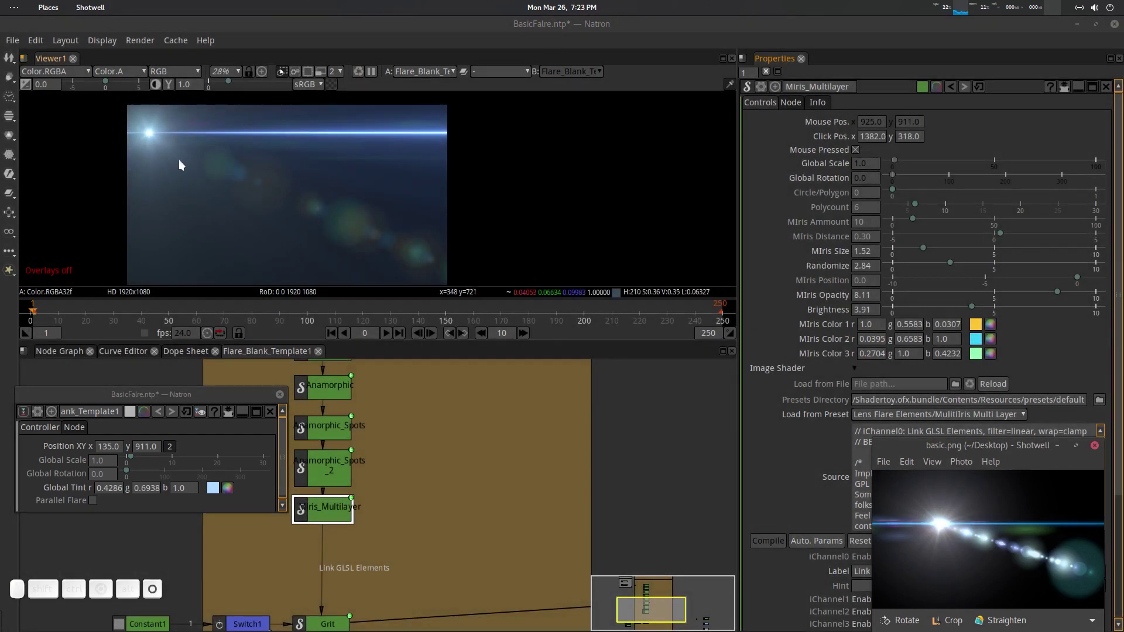
Step: Show the overlays, move the mousePosition marker to 128, 834 and set MIris Color 3 to blue, RGB 53, 141, 255
mouse_move(186, 160)
mouse_down()
mouse_move(205, 167)
mouse_move(250, 136)
mouse_move(450, 124)
mouse_move(450, 147)
mouse_move(381, 188)
mouse_move(313, 150)
mouse_move(239, 153)
mouse_move(149, 129)
mouse_move(167, 153)
mouse_up()
key(o)
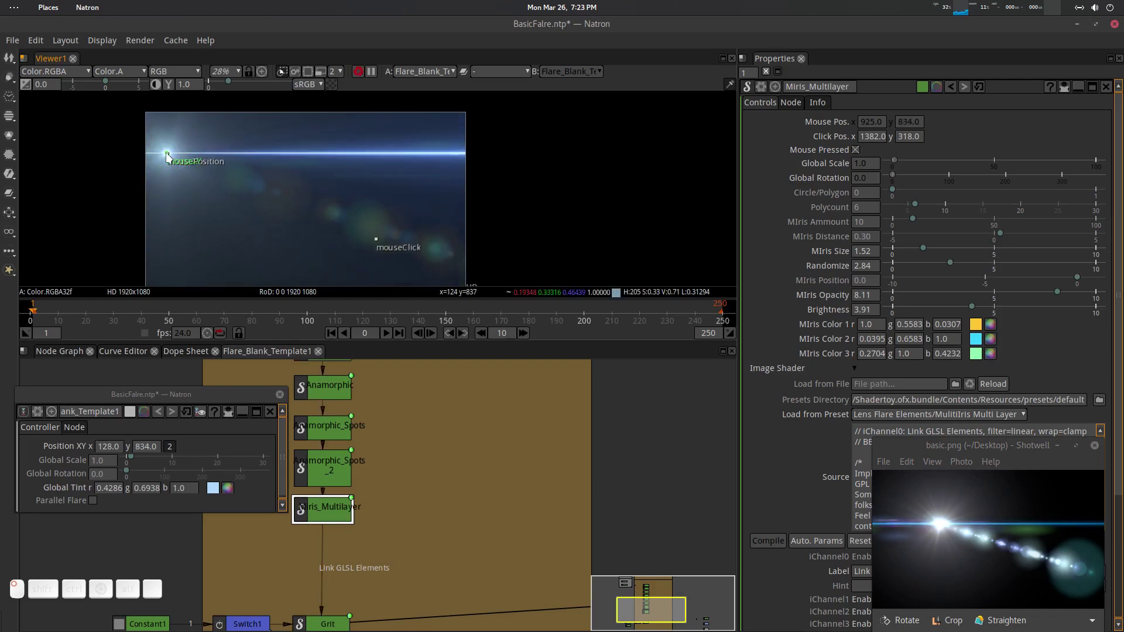
click(990, 354)
click(591, 239)
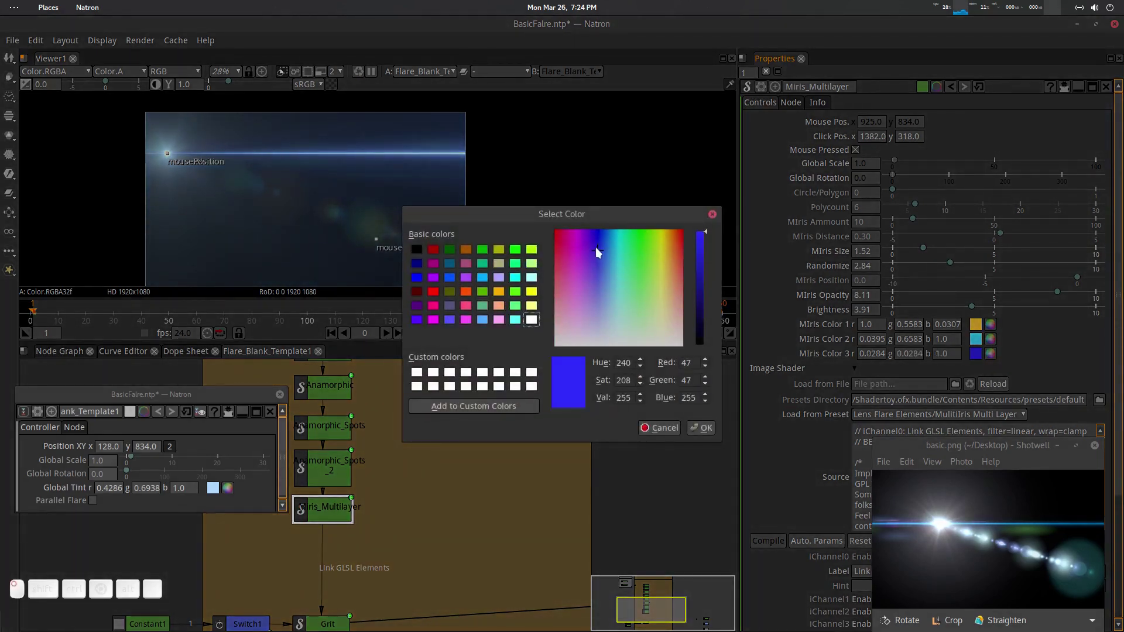
mouse_move(591, 239)
mouse_down()
mouse_move(592, 253)
mouse_move(605, 254)
mouse_up()
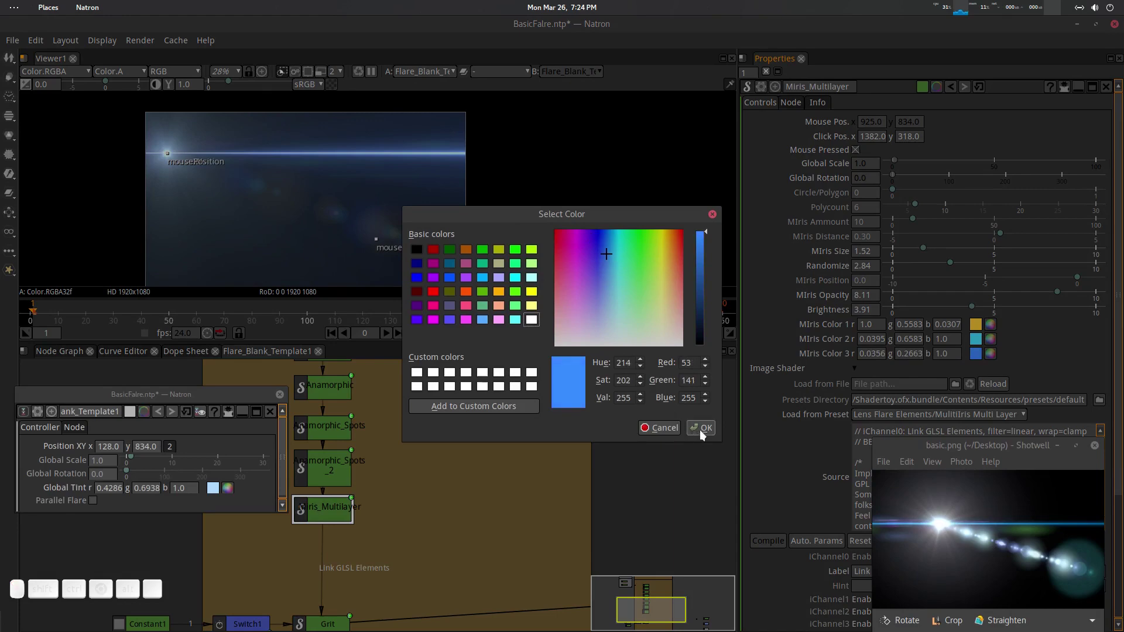
click(700, 428)
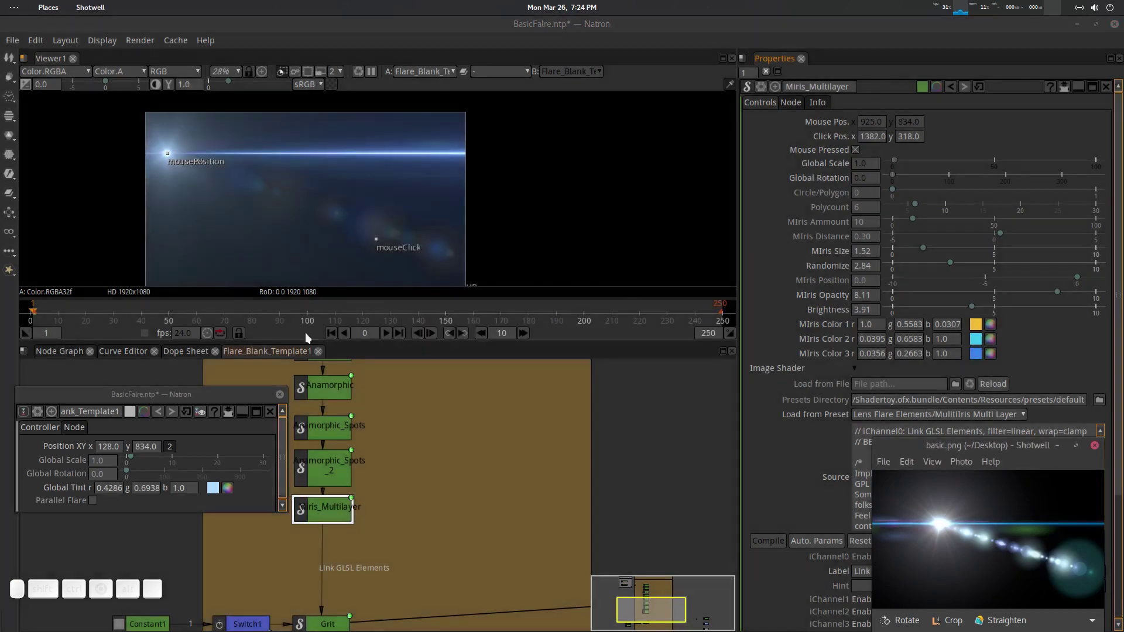
click(975, 325)
drag(668, 252, 626, 247)
drag(589, 245, 635, 244)
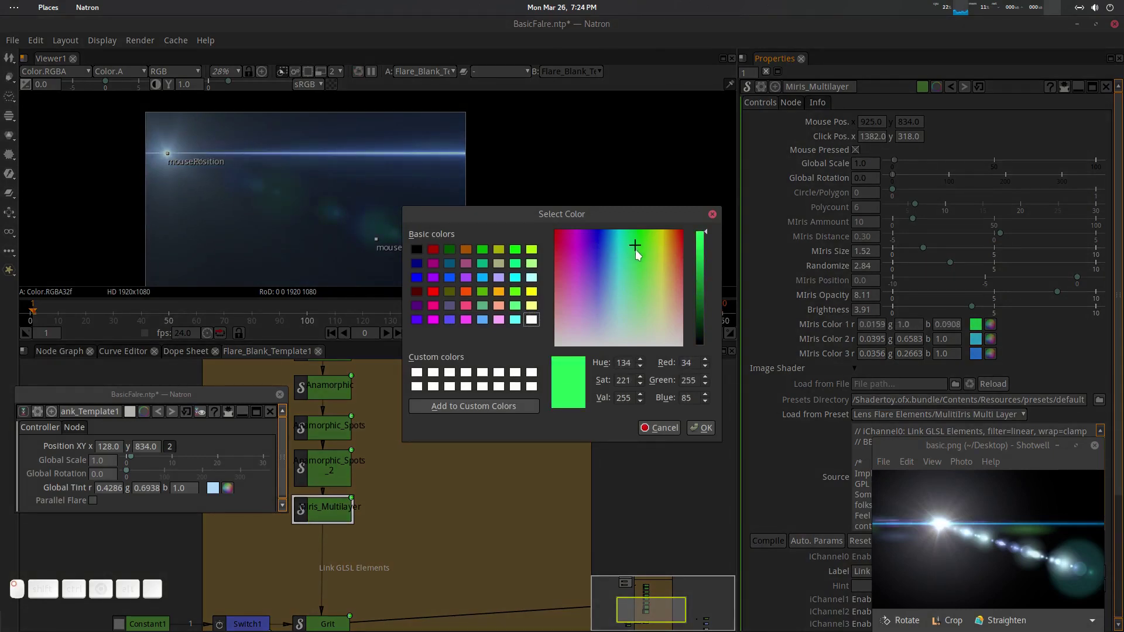
click(638, 291)
click(668, 428)
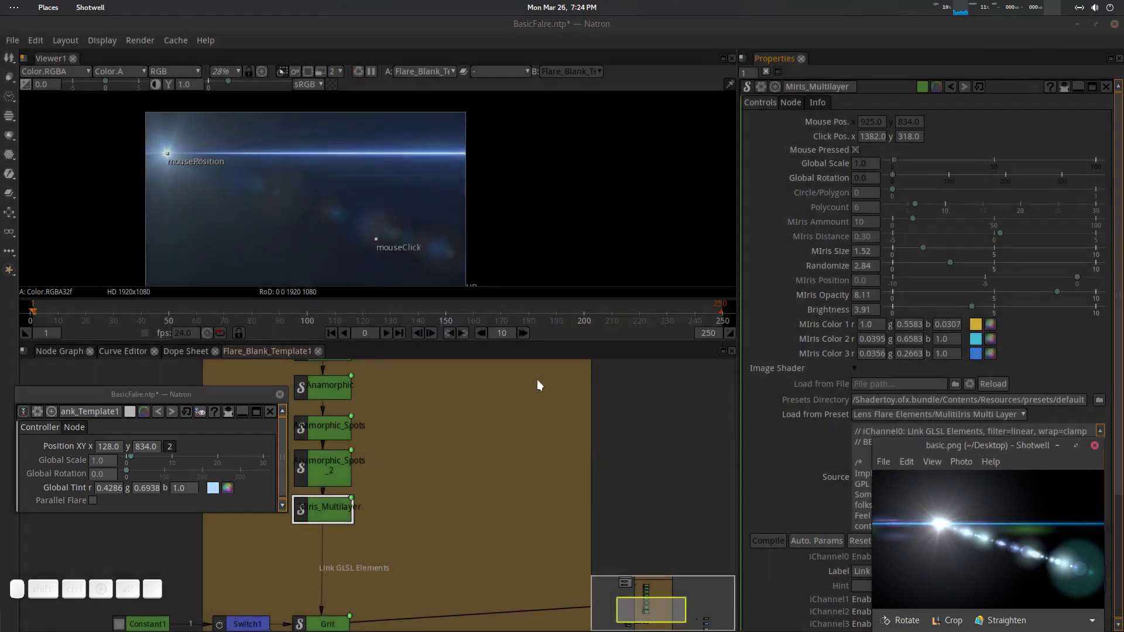
Step: Set Miris_Multilayer's MIris Color 1 to green (0.0043, 1.0, 0.3662), MIris Opacity to 4.86 and MIris Size to 1.83
click(975, 325)
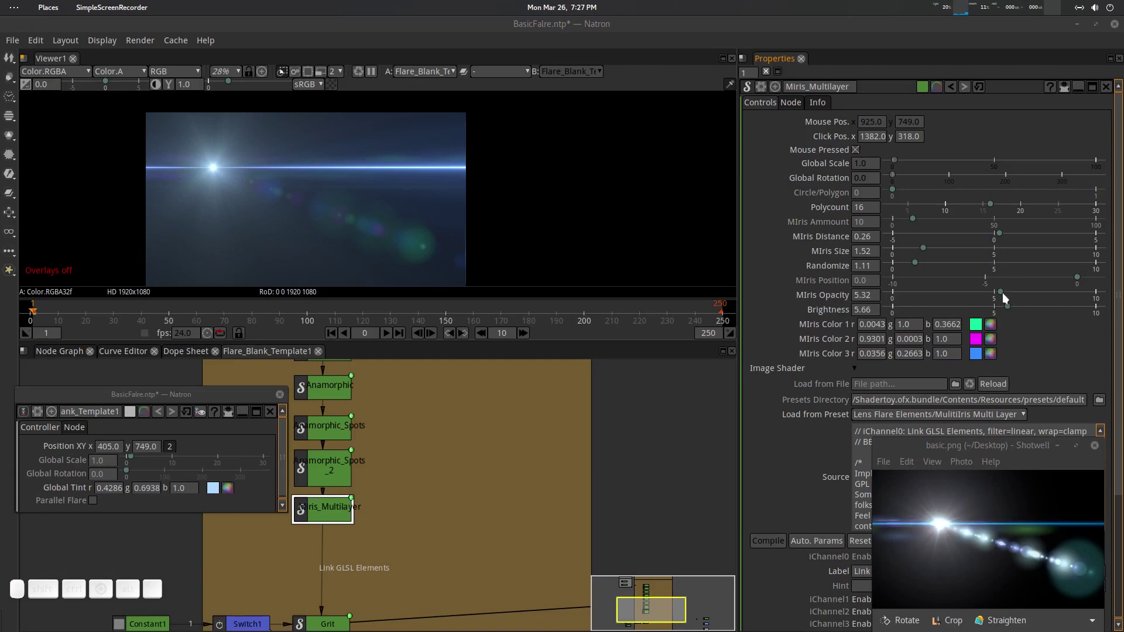
mouse_move(1002, 292)
mouse_down()
mouse_move(971, 290)
mouse_move(989, 300)
mouse_up()
drag(923, 248, 928, 251)
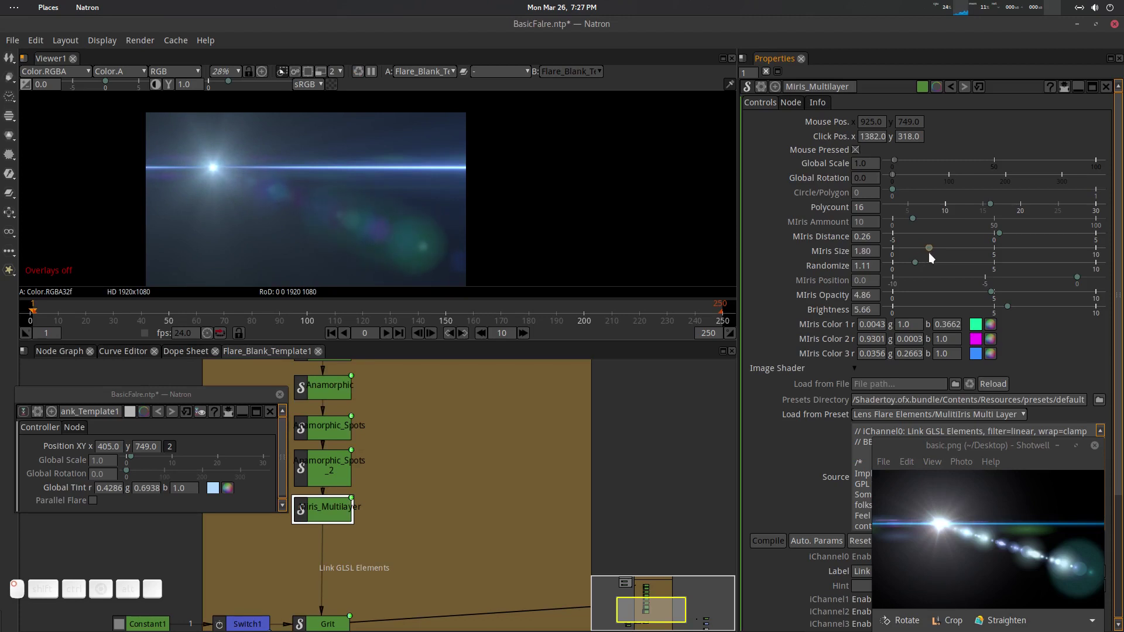
Step: Try out Global Scale and Global Rotation on the flare template's controller, restoring Global Scale to 1
drag(132, 463, 131, 461)
click(113, 464)
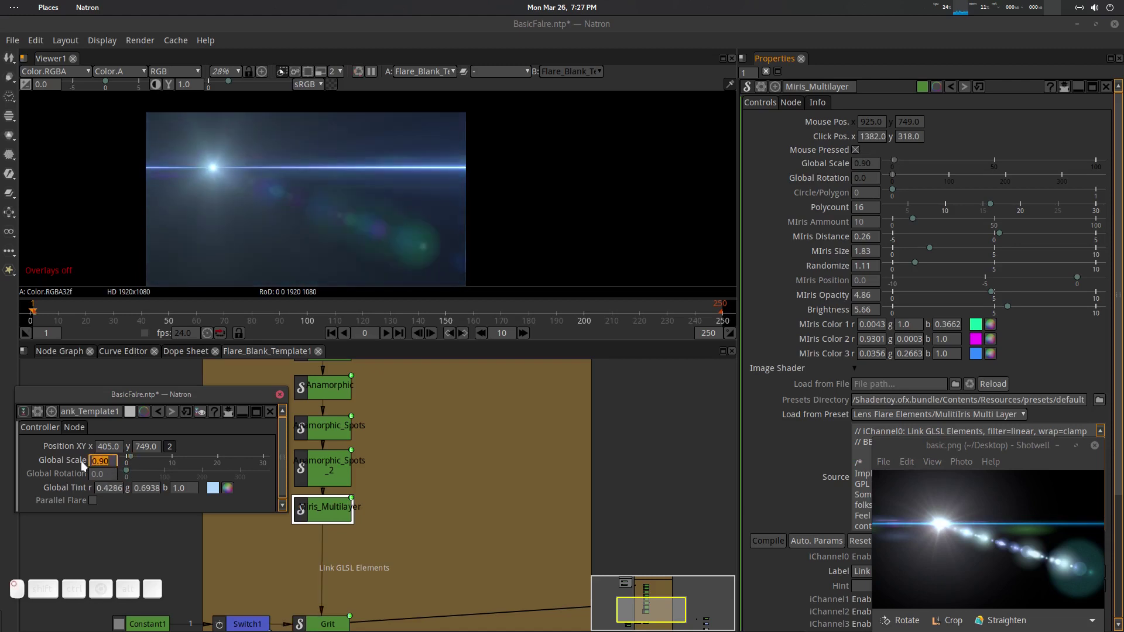
text(1)
key(Return)
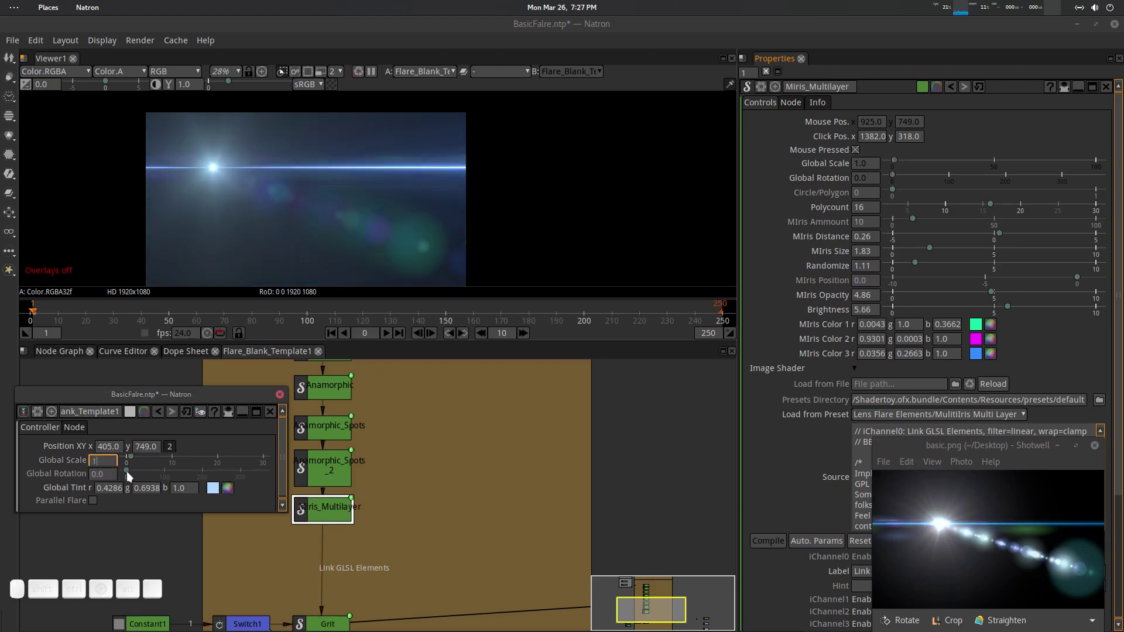
mouse_move(129, 477)
mouse_down()
mouse_move(257, 471)
mouse_move(96, 483)
mouse_up()
Step: Set Miris_Multilayer's MIris Distance to 0.35 and its MIris Position to -2.03
drag(1000, 237, 1000, 241)
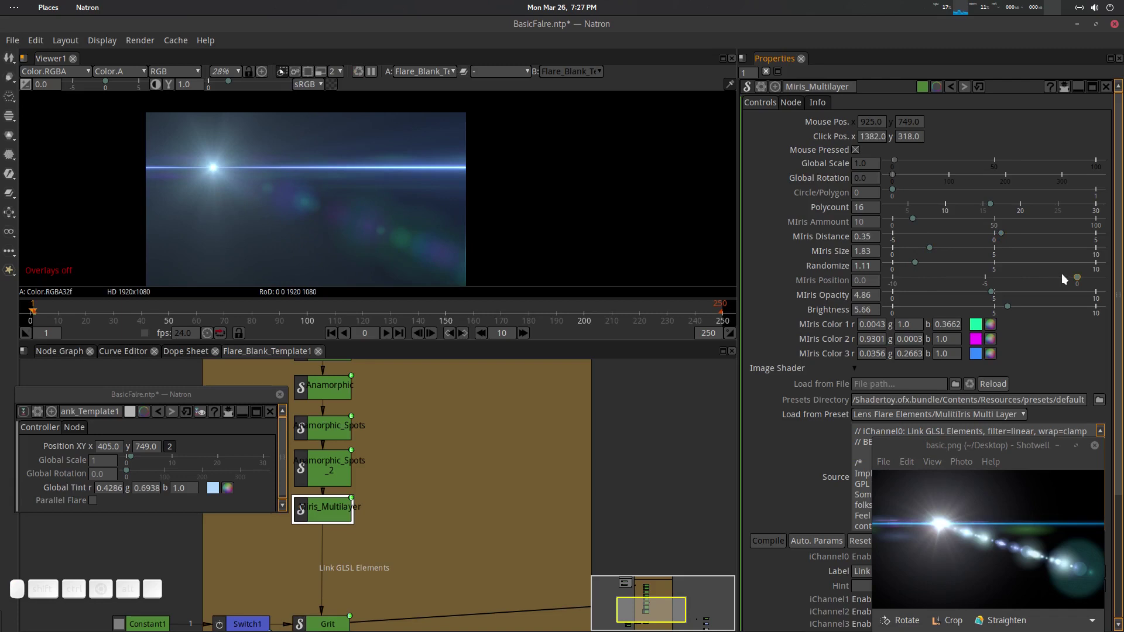
drag(1079, 281, 1039, 275)
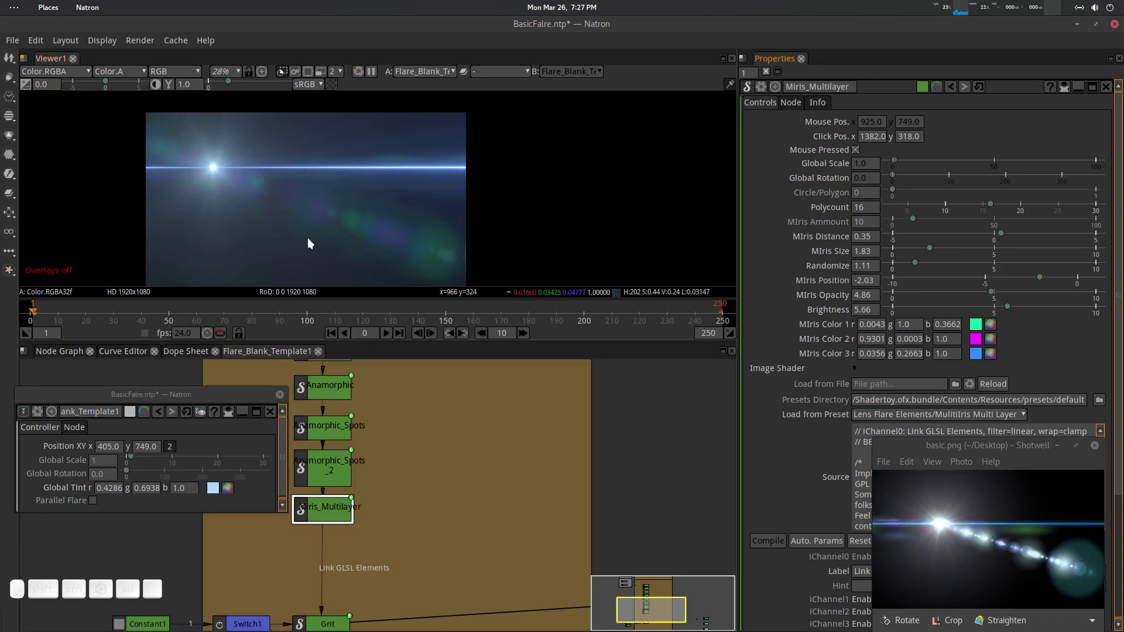
Step: Show the viewer overlays, move the mousePosition marker to 251, 935 and hide the overlays again
drag(324, 216, 338, 213)
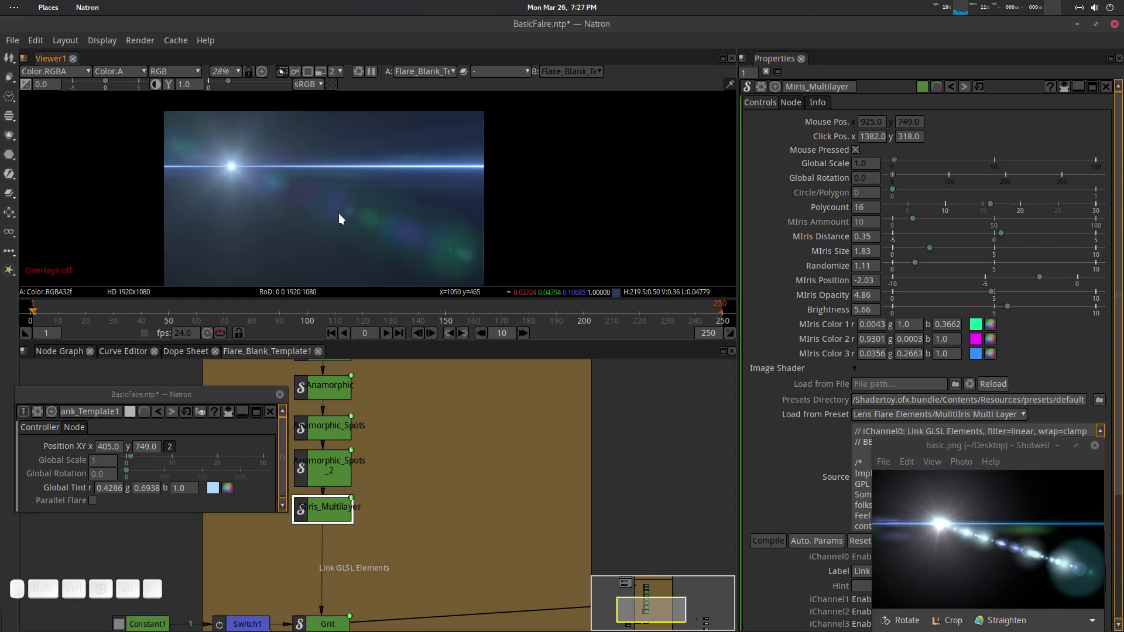
key(o)
drag(245, 171, 224, 149)
key(o)
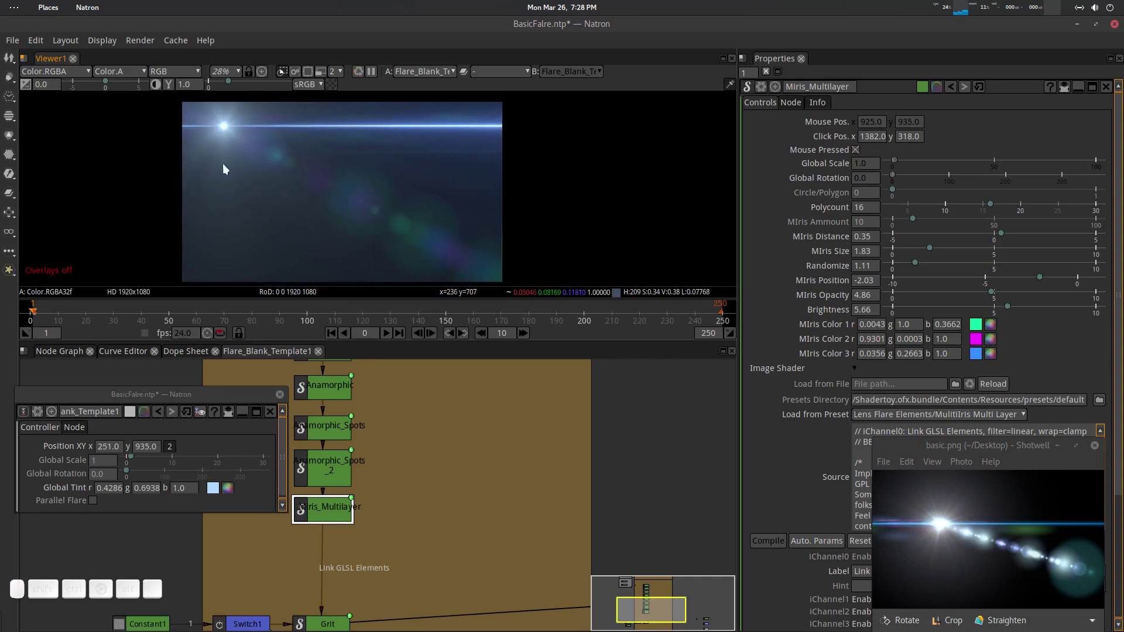
Step: Set Miris_Multilayer's Brightness to 6.35, MIris Size to 1.69 and Randomize to 1.77
scroll(482, 439, left, 3)
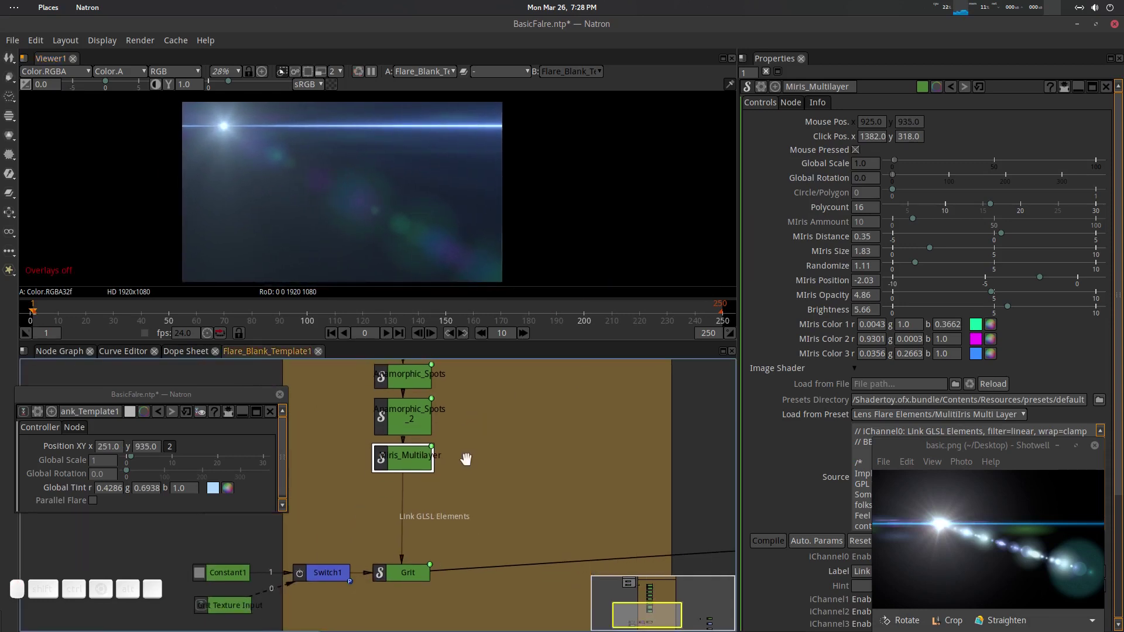
click(871, 339)
drag(1011, 309, 991, 307)
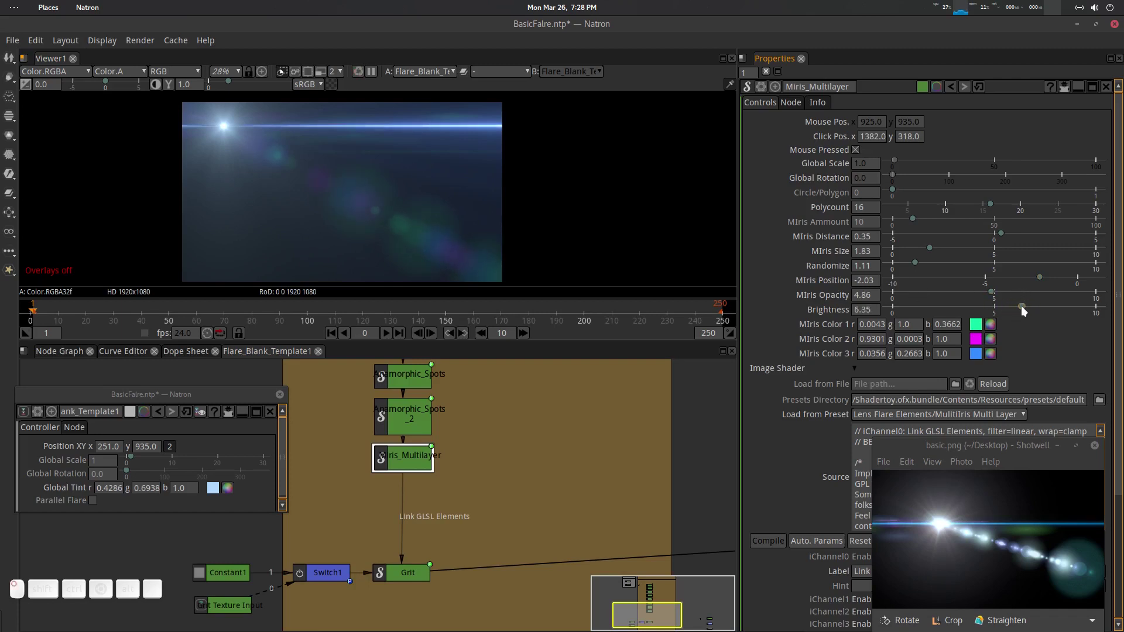
drag(930, 246, 928, 264)
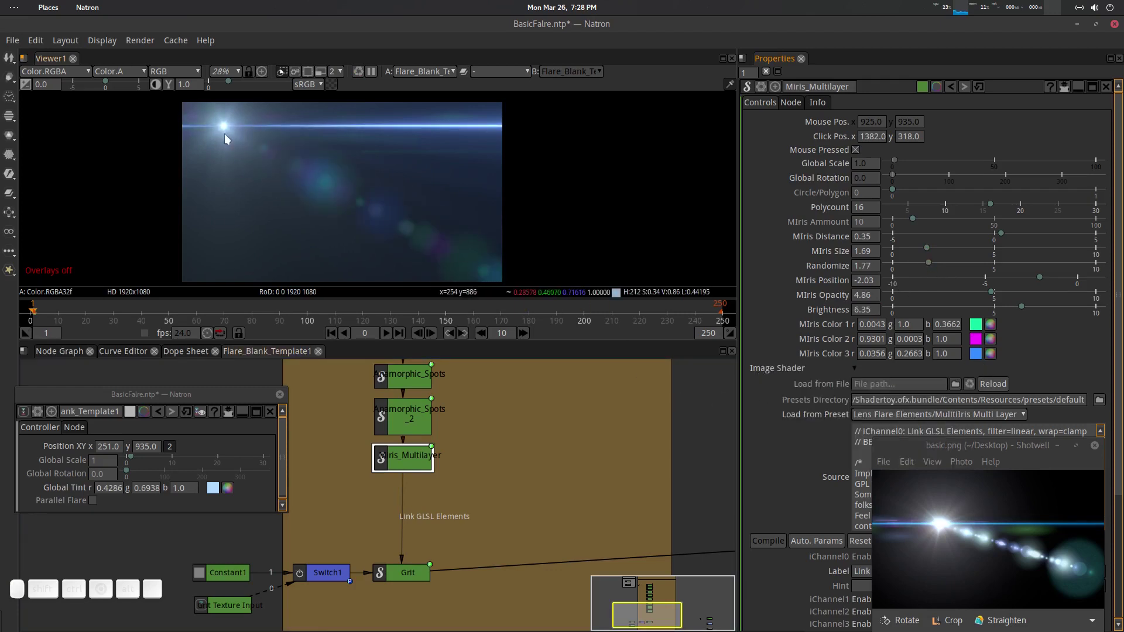
Step: Show the viewer overlays and move the flare source to about x 138, y 946
key(o)
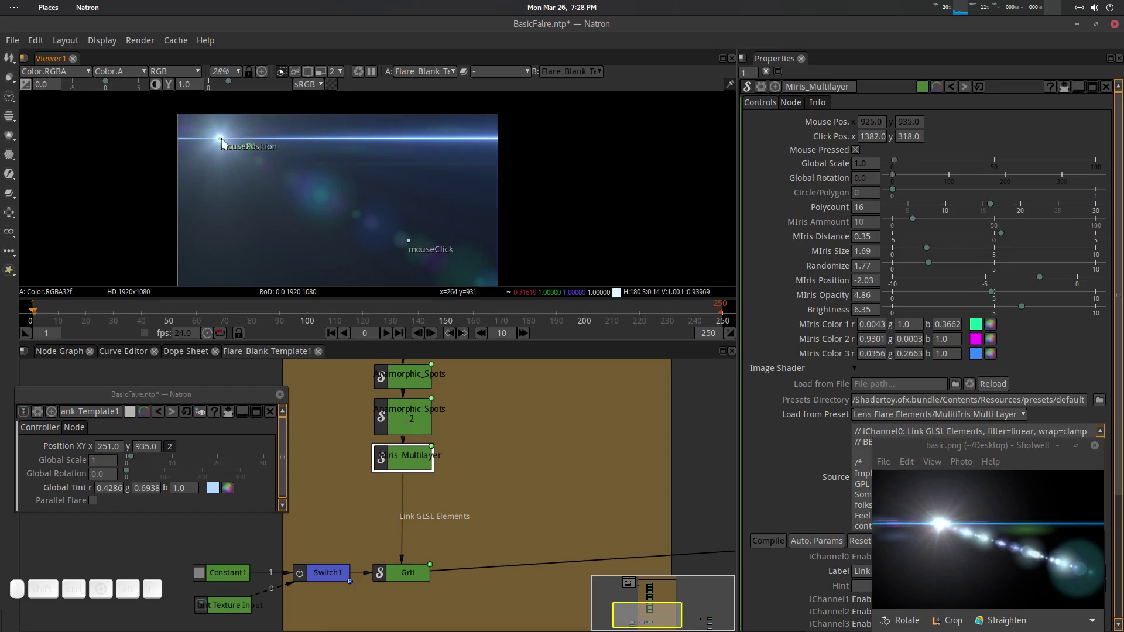
mouse_move(221, 138)
mouse_down()
mouse_move(314, 142)
mouse_move(521, 117)
mouse_move(435, 135)
mouse_move(209, 146)
mouse_move(201, 136)
mouse_up()
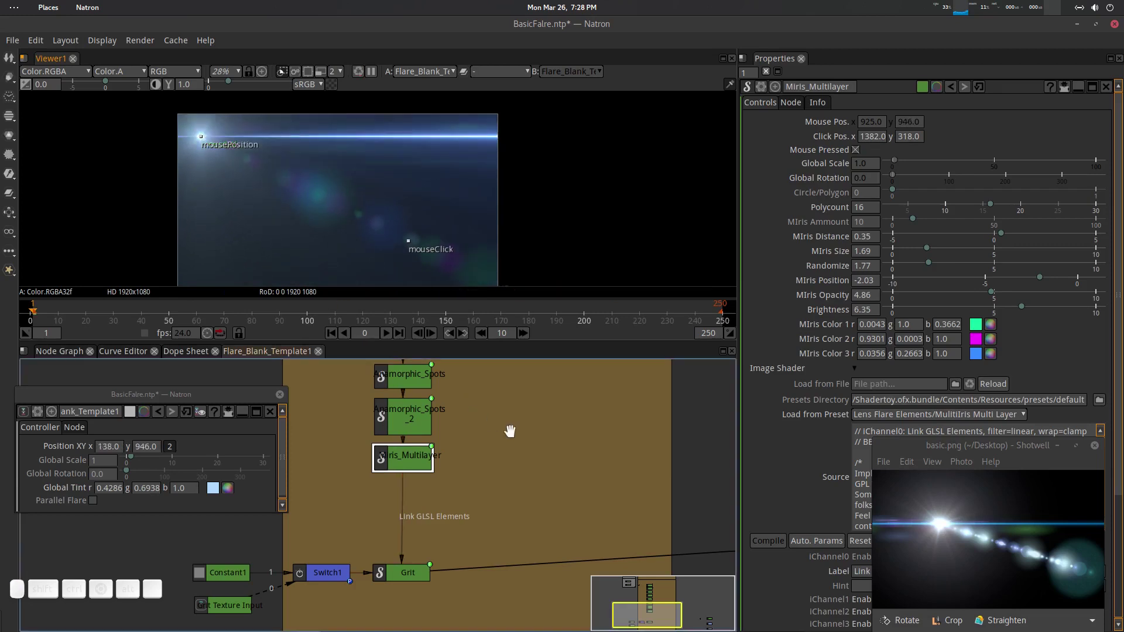
drag(509, 431, 430, 492)
key(ctrl)
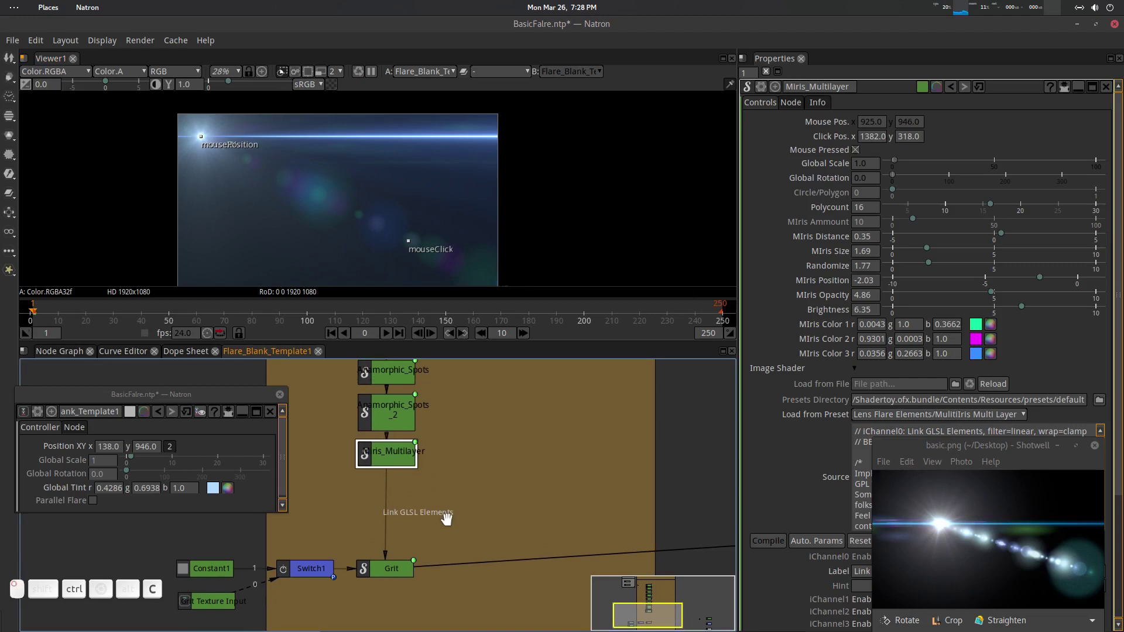
key(ctrl+v)
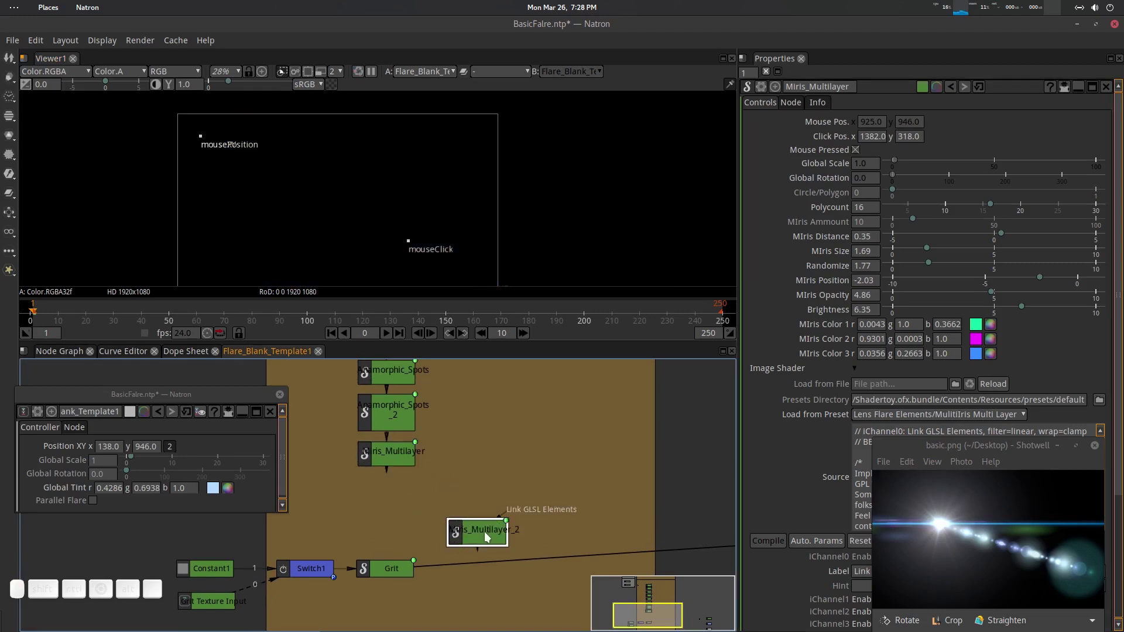
key(Delete)
drag(403, 554, 386, 473)
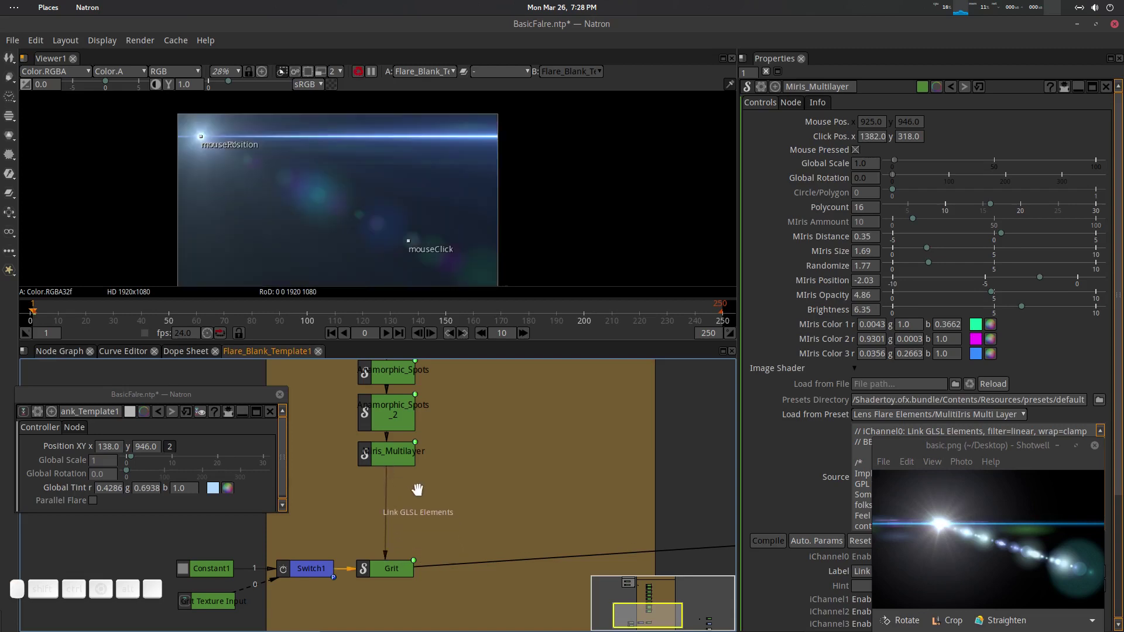
Step: Duplicate the MIris_Multilayer node and insert the copy between it and the Grit node
click(394, 459)
key(ctrl+c)
key(ctrl+v)
drag(460, 527, 412, 512)
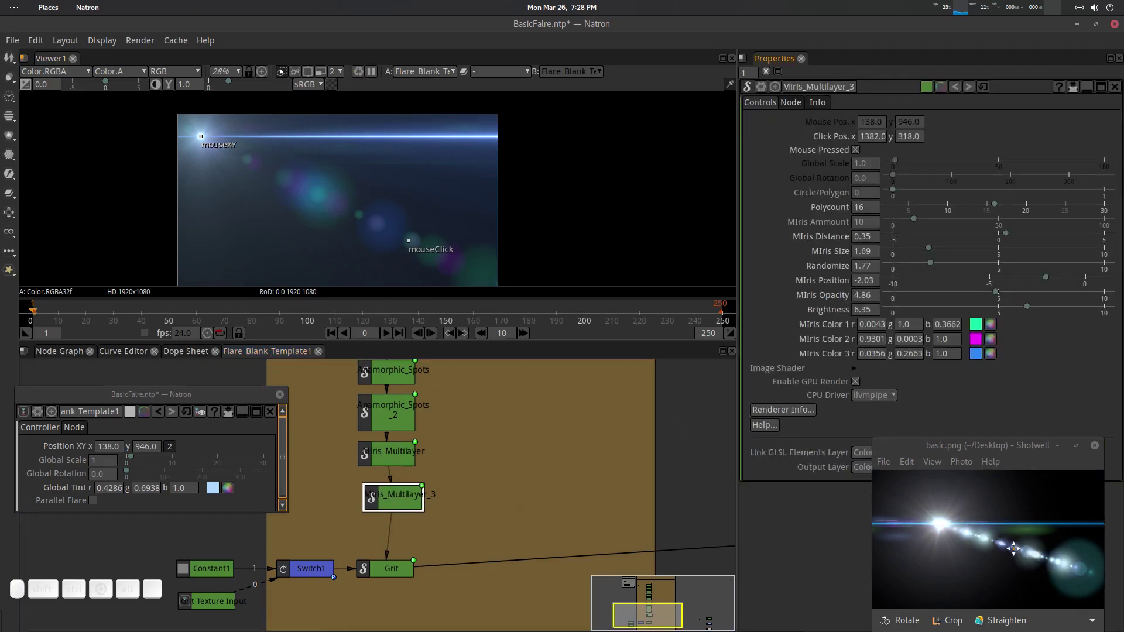
Step: Rename the duplicated node as CausticGhosts
double_click(832, 89)
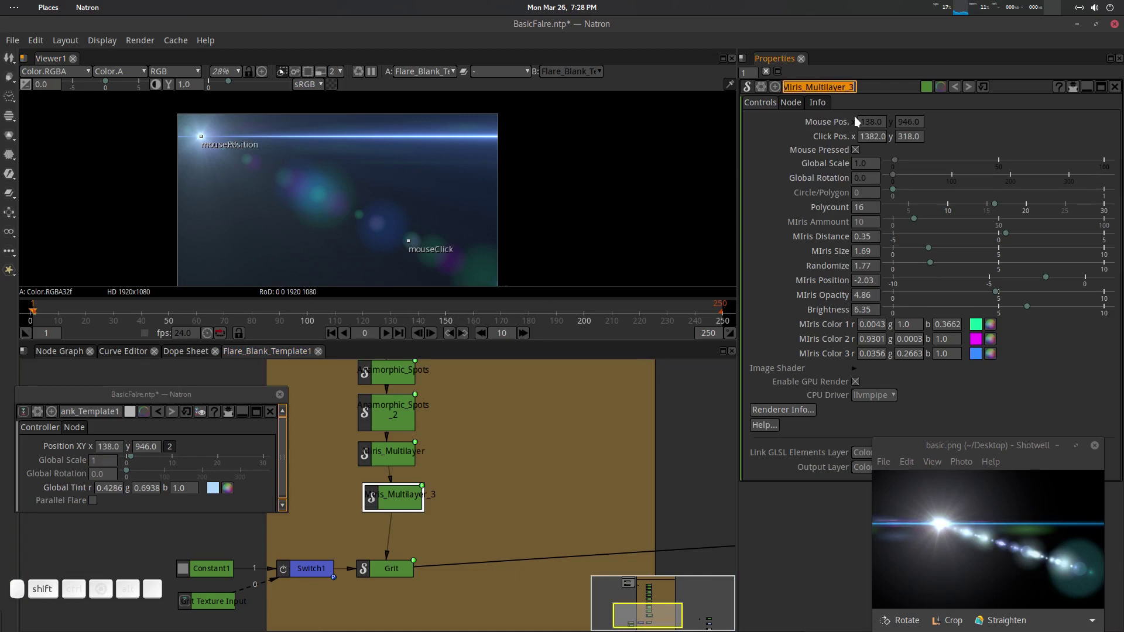
text(Caus)
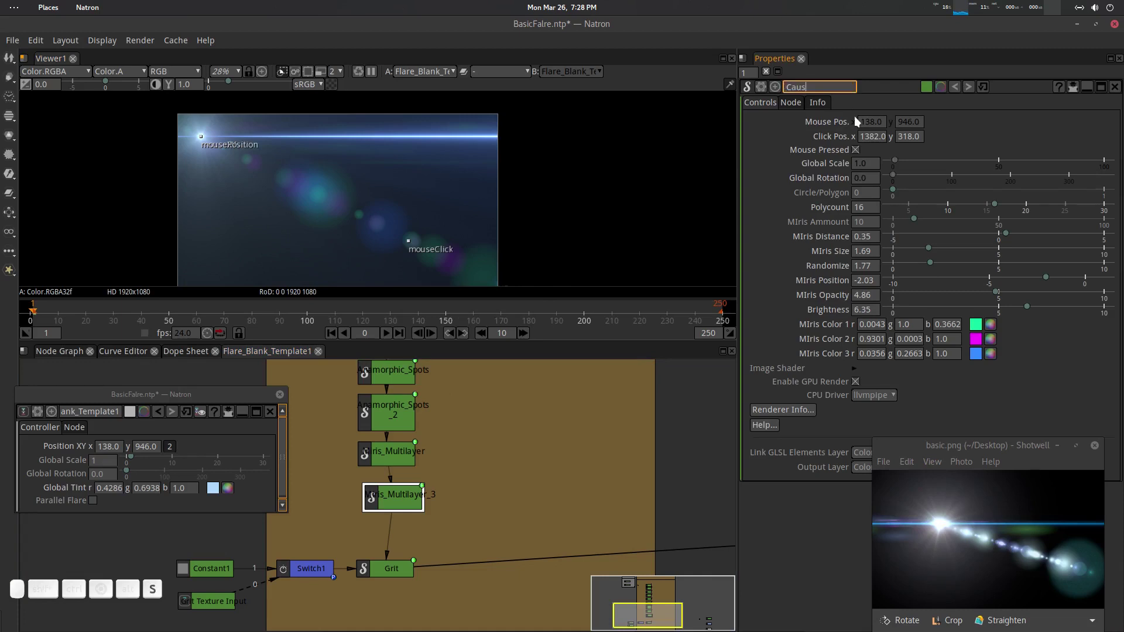
text(ticGhosts)
key(Return)
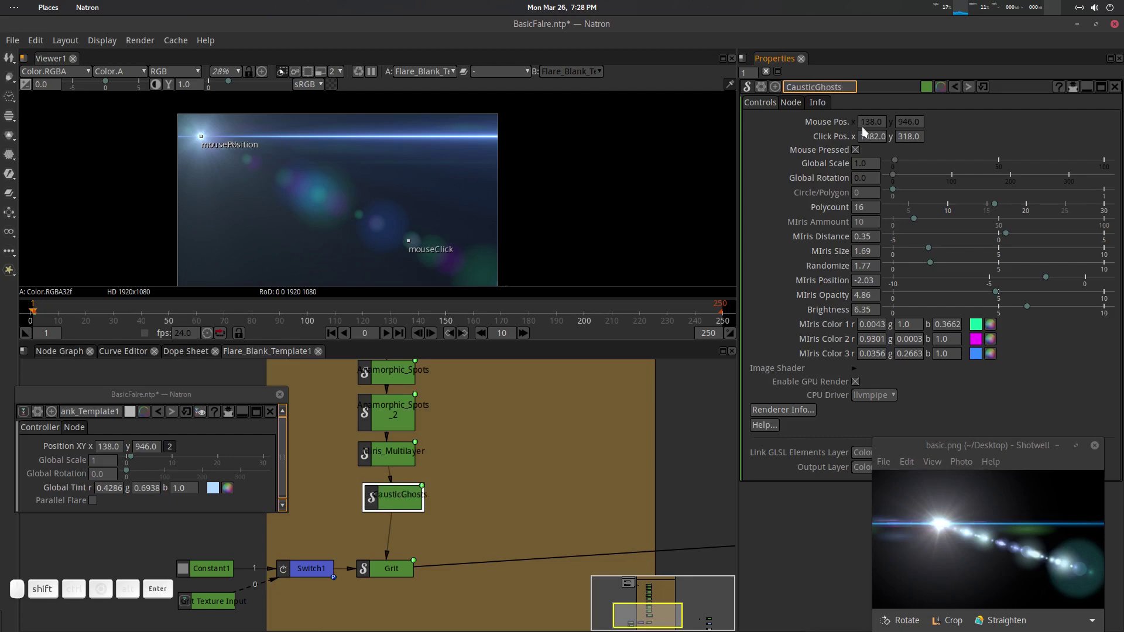
Step: Load the Lens Flare Elements/Caustic_Ghosts shader preset into the CausticGhosts node and align the node in the chain
click(853, 368)
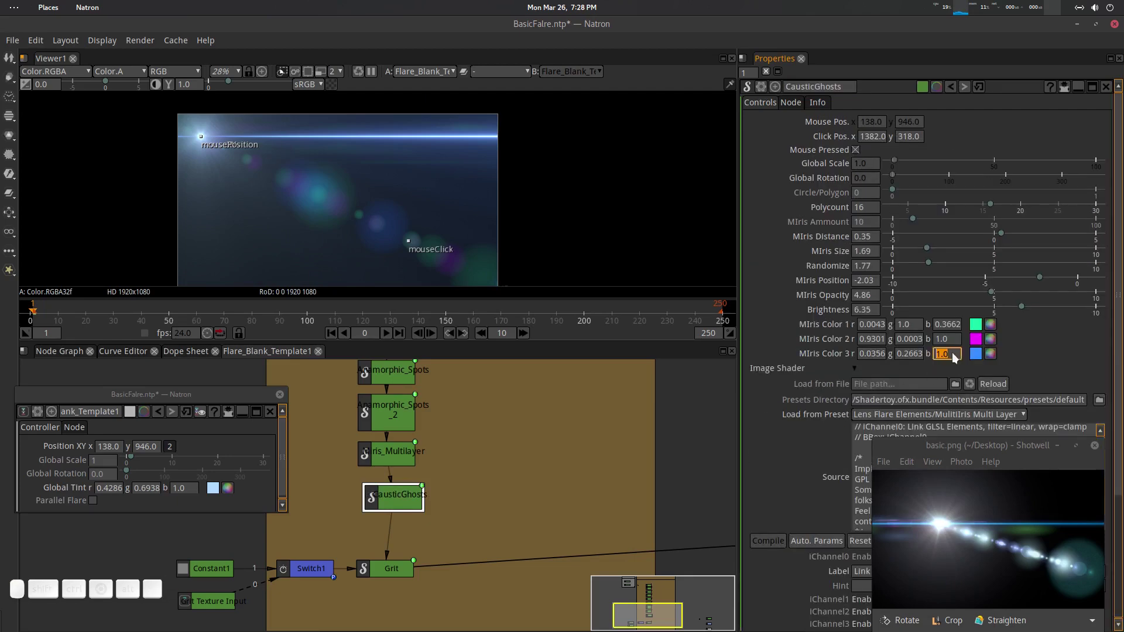
scroll(771, 381, down, 2)
click(929, 271)
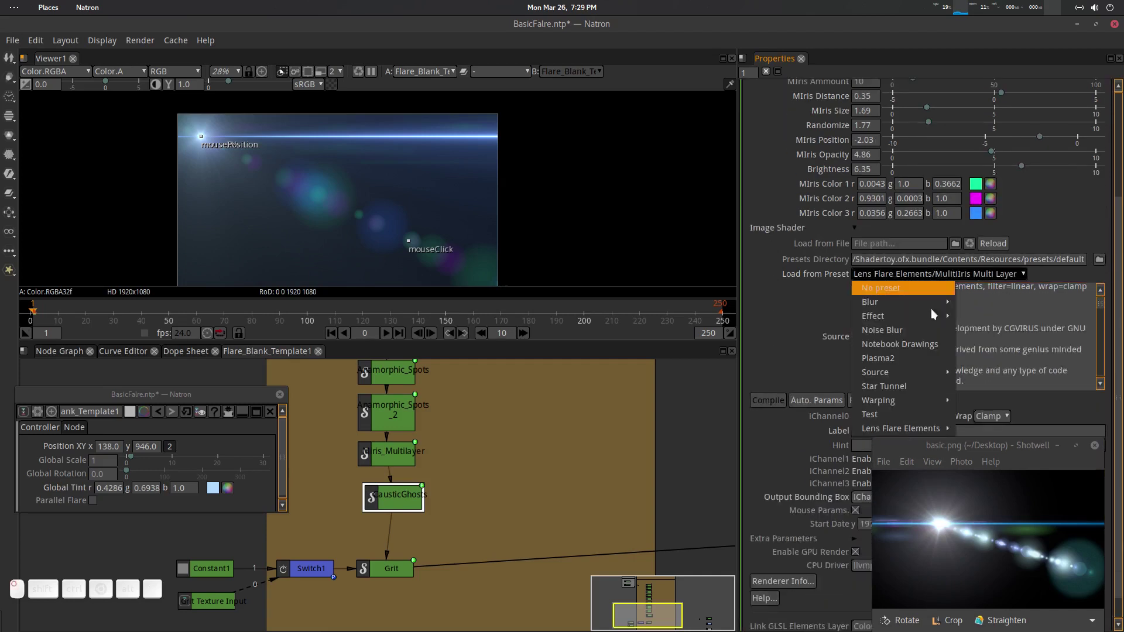
mouse_move(914, 403)
mouse_move(916, 429)
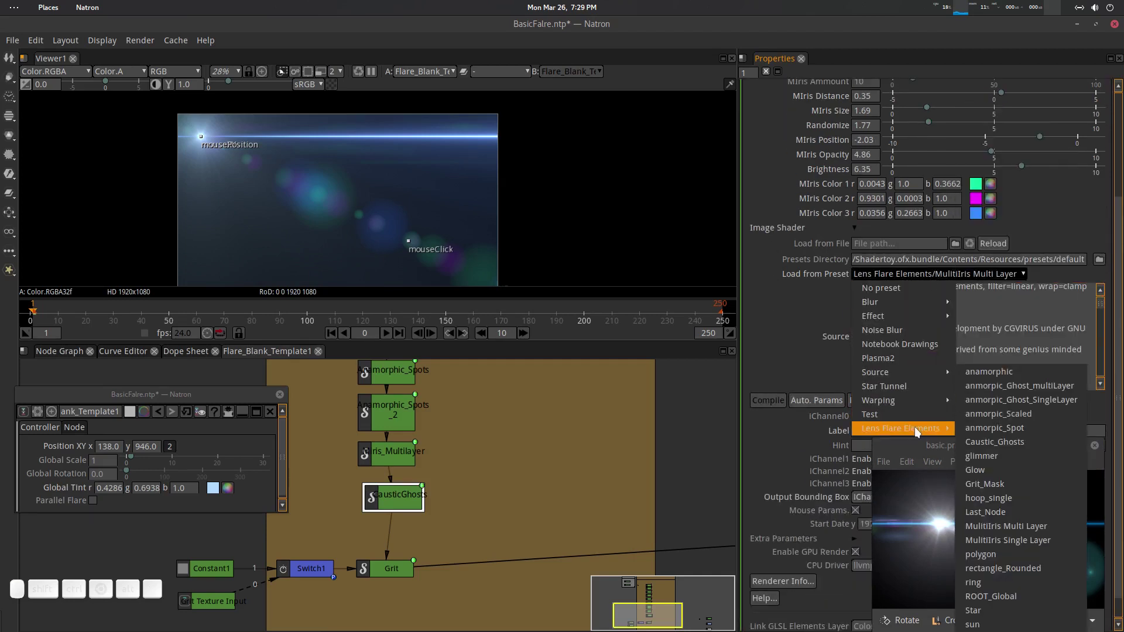
click(1031, 443)
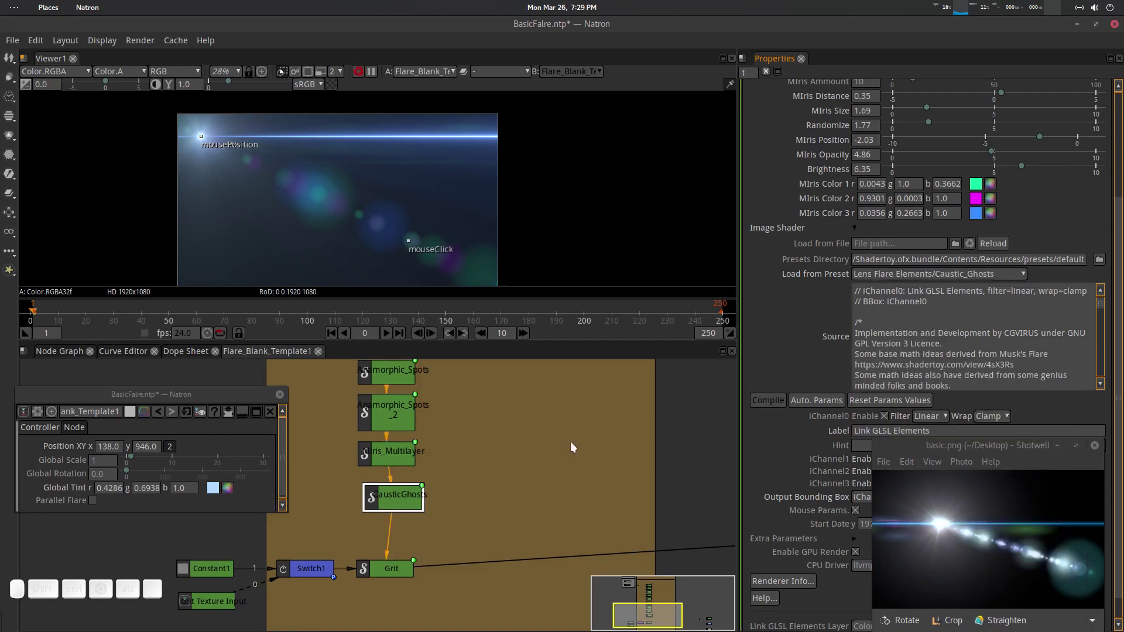
scroll(813, 242, up, 2)
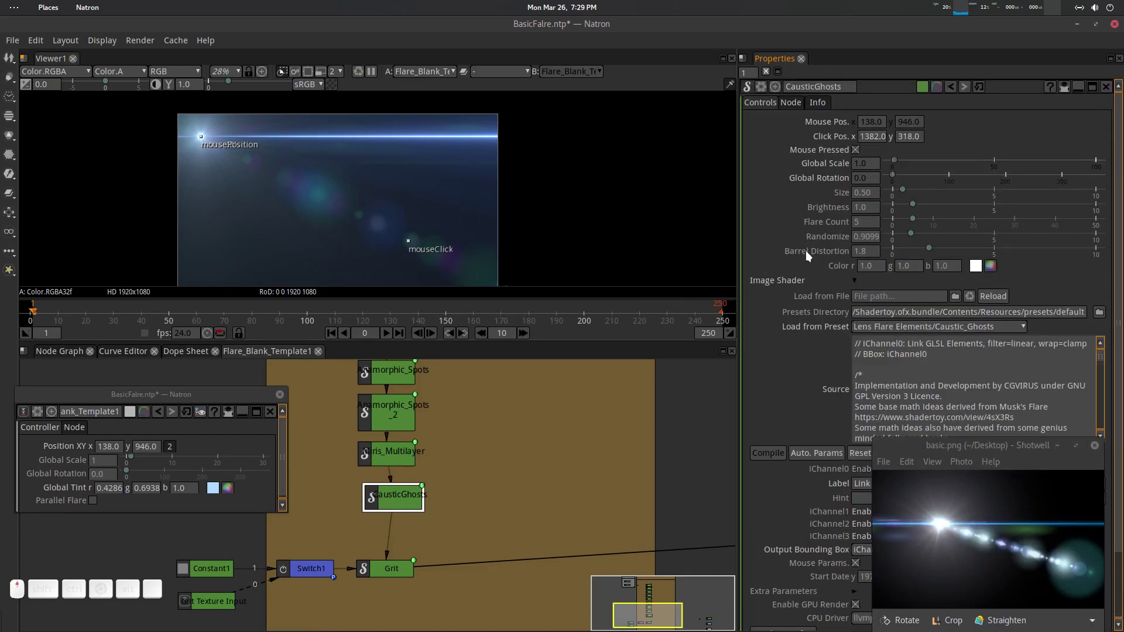
mouse_move(403, 491)
mouse_down()
mouse_move(397, 481)
mouse_move(405, 505)
mouse_up()
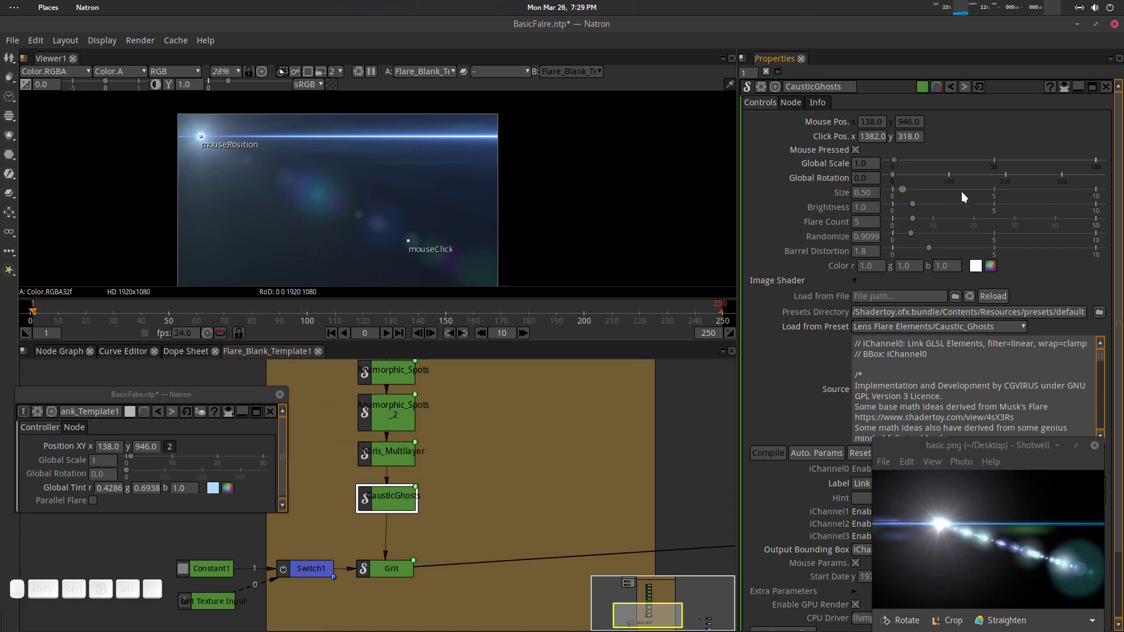
Step: Set CausticGhosts to Brightness 4.22, Flare Count 12 and Randomize 2.64, and move the flare source to about x 233, y 876
drag(915, 204, 979, 211)
drag(913, 220, 946, 235)
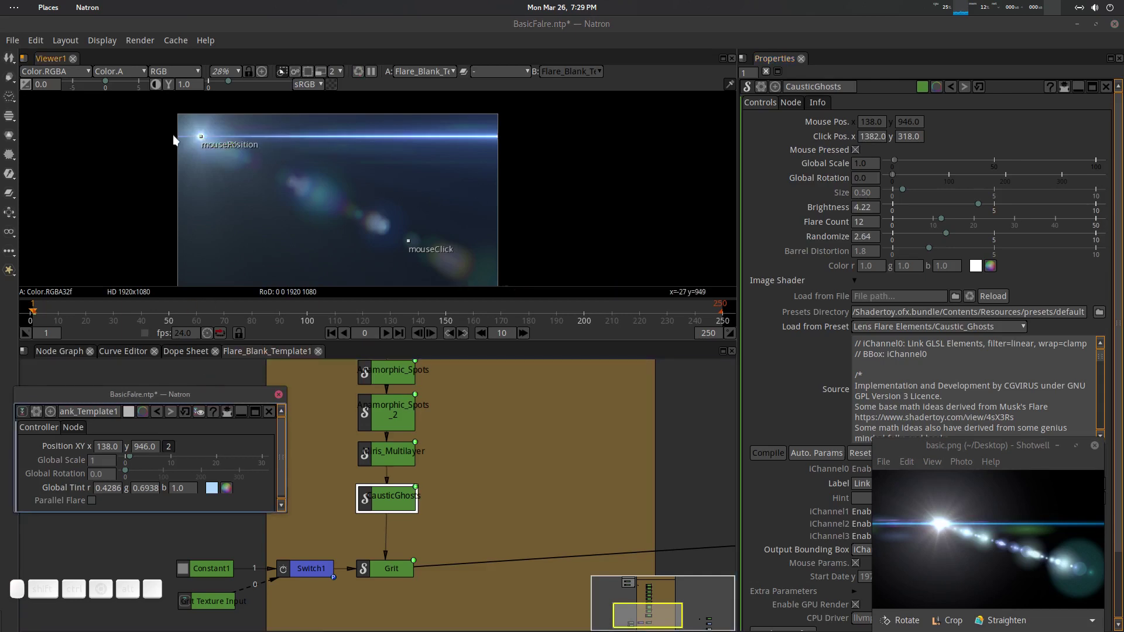
mouse_move(201, 137)
mouse_down()
mouse_move(297, 144)
mouse_move(586, 105)
mouse_move(433, 191)
mouse_move(239, 151)
mouse_move(223, 160)
mouse_move(198, 263)
mouse_move(217, 151)
mouse_up()
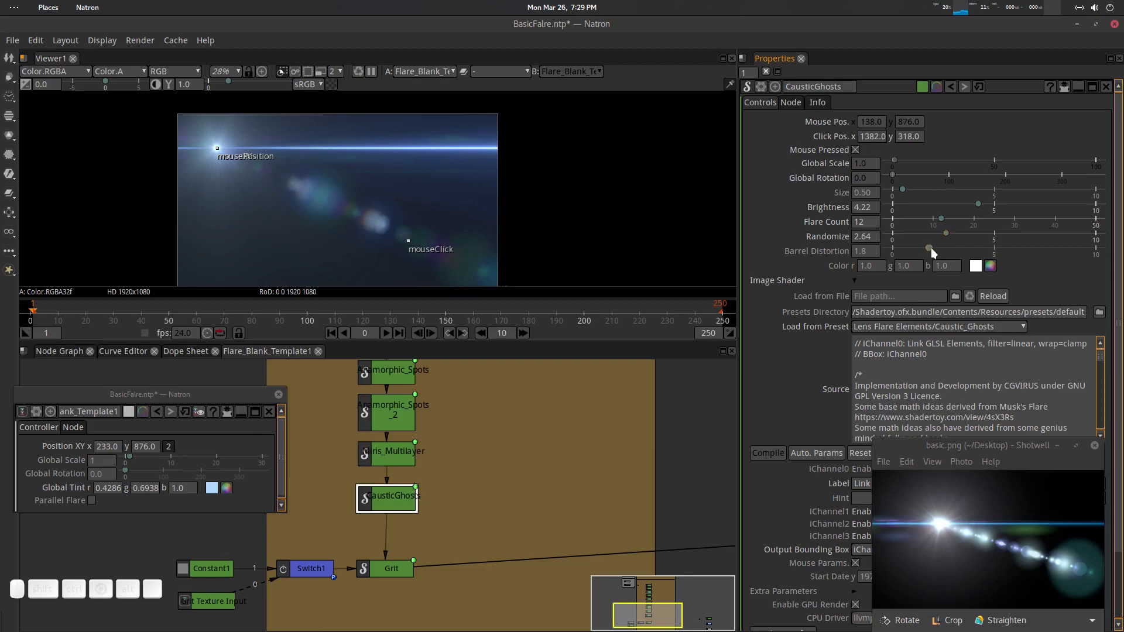
Step: Set the CausticGhosts Barrel Distortion to about 0.51 and move the flare source to about x 1834, y 992
drag(930, 248, 894, 245)
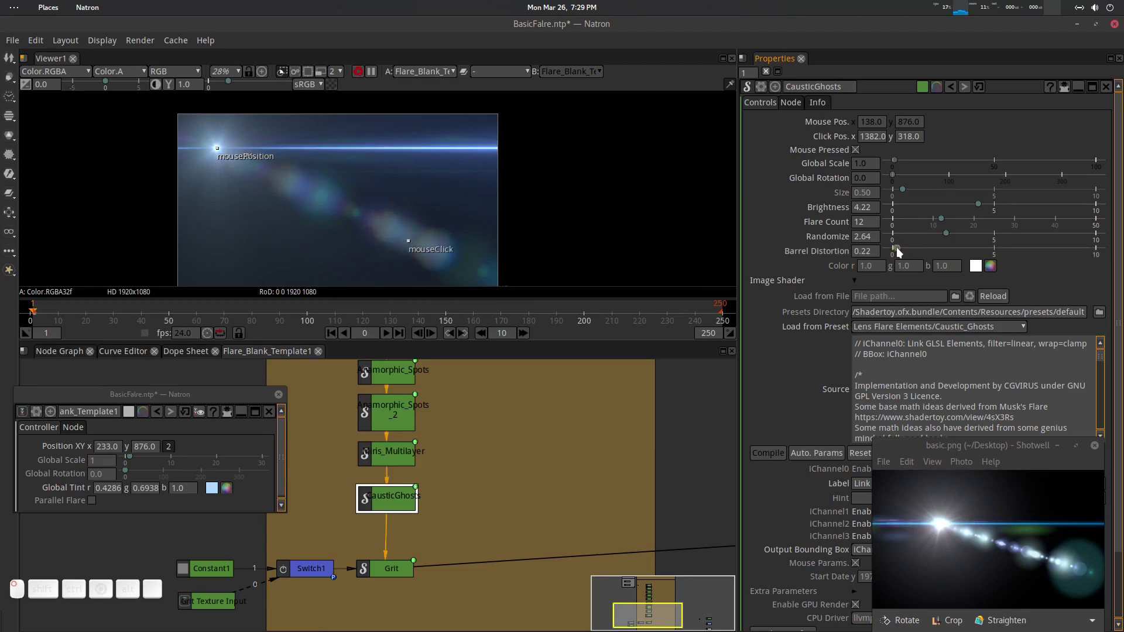
drag(896, 247, 902, 248)
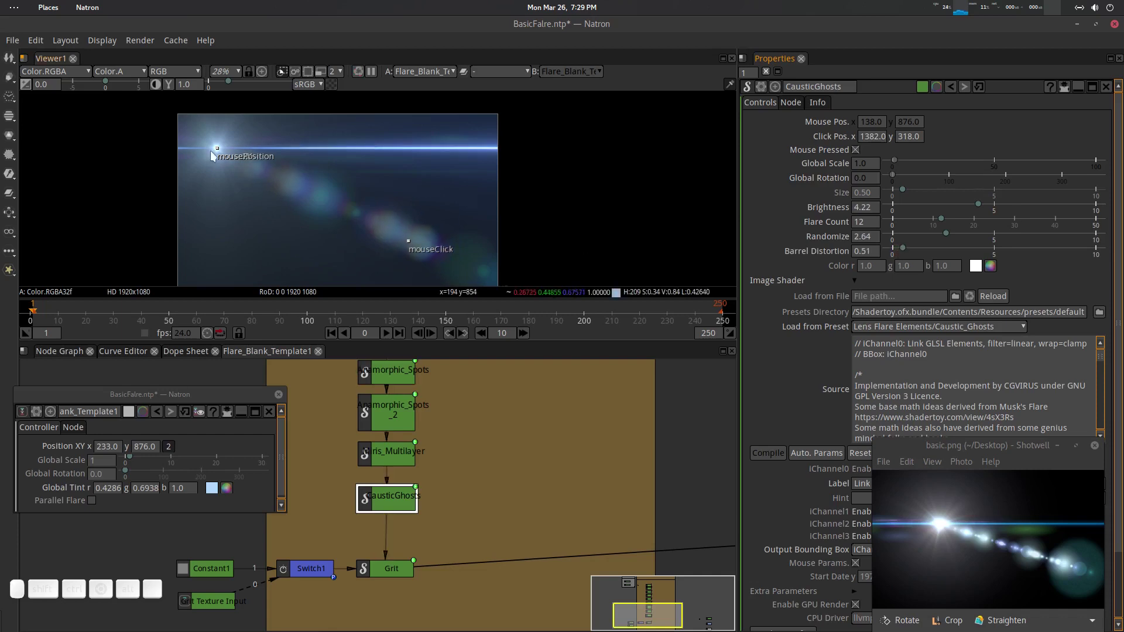
drag(212, 156, 484, 129)
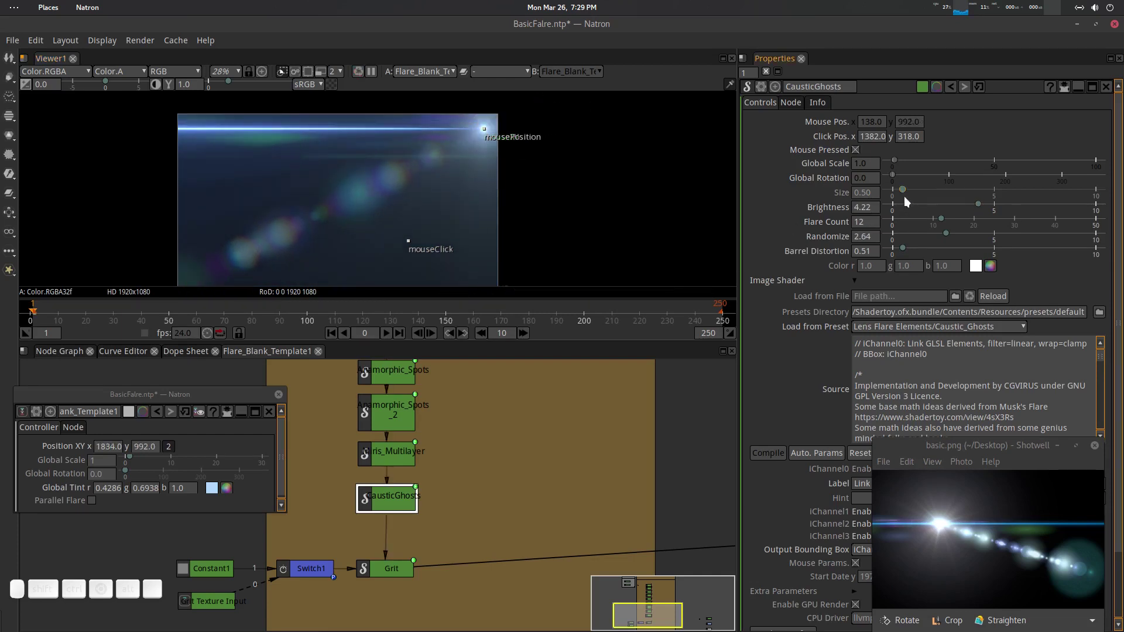
Step: Set the CausticGhosts Size to 0.25 and Flare Count to 9, and move the flare source to about x 47, y 900
drag(903, 185, 930, 223)
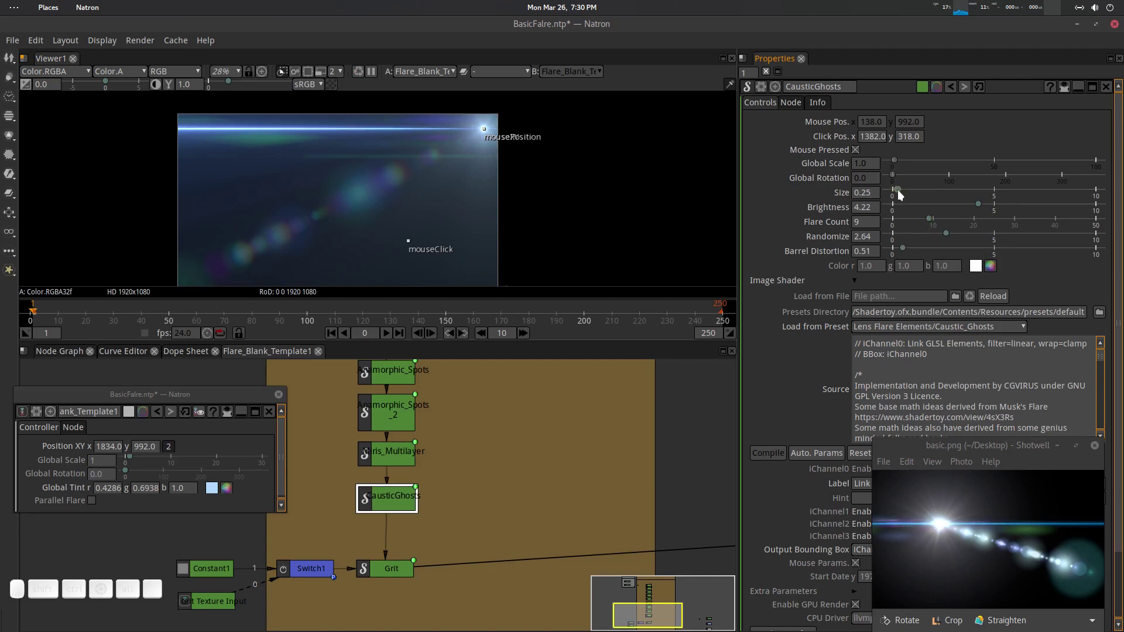
drag(897, 192, 902, 192)
drag(484, 128, 392, 264)
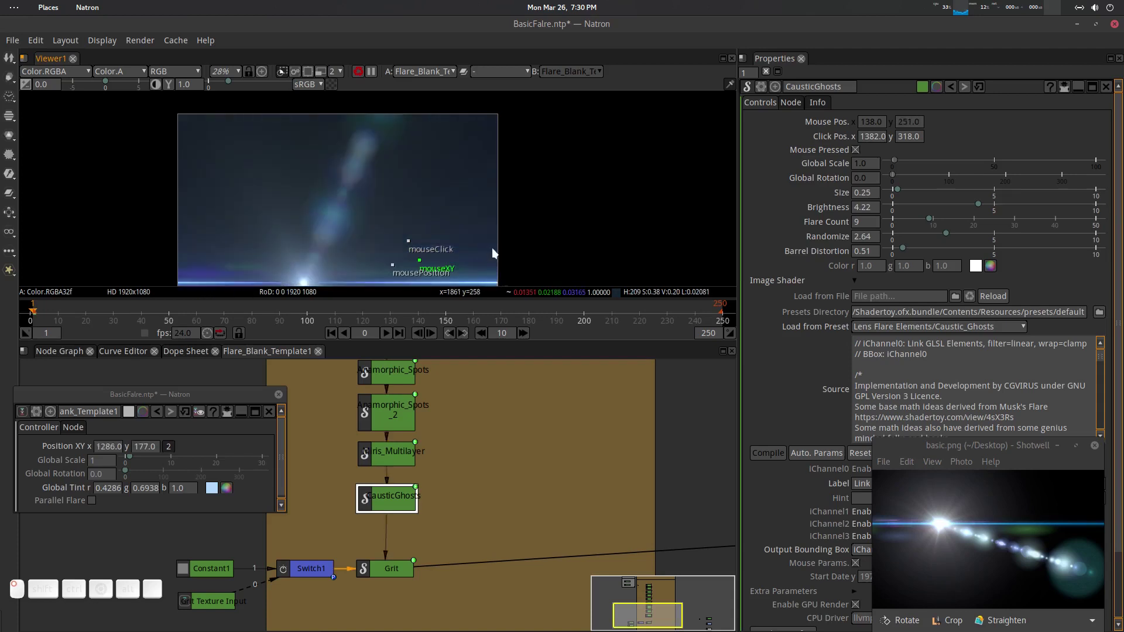
drag(494, 253, 187, 142)
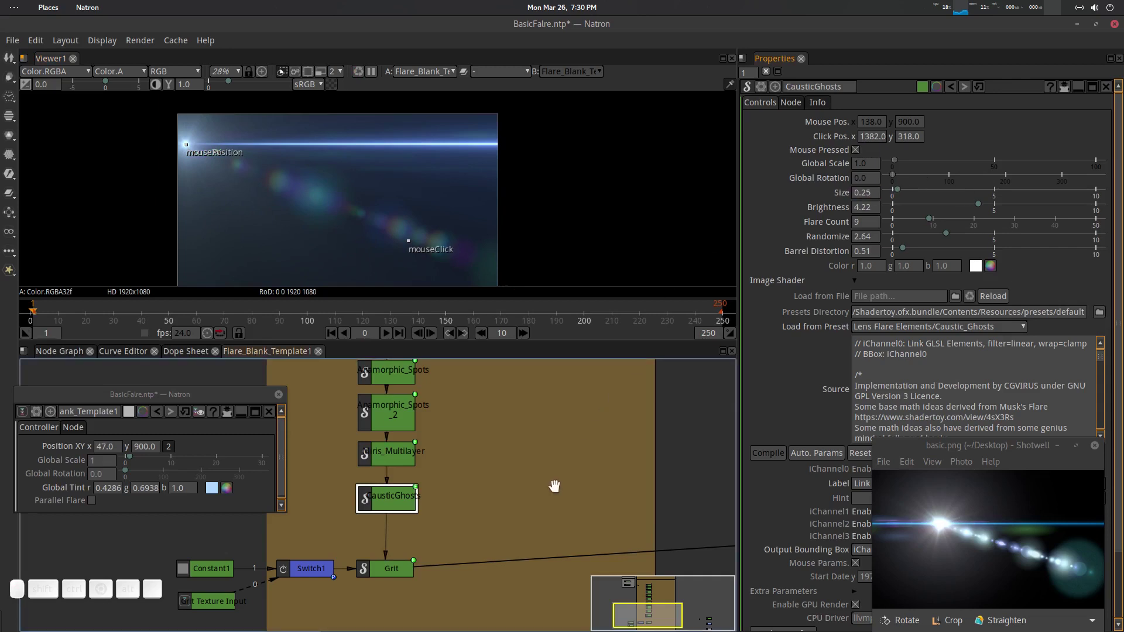
Step: Set MIris_Multilayer to Brightness 4.88, MIris Opacity 6.18 and Randomize 2.93, and move the flare source to about x 1472, y 746
click(387, 456)
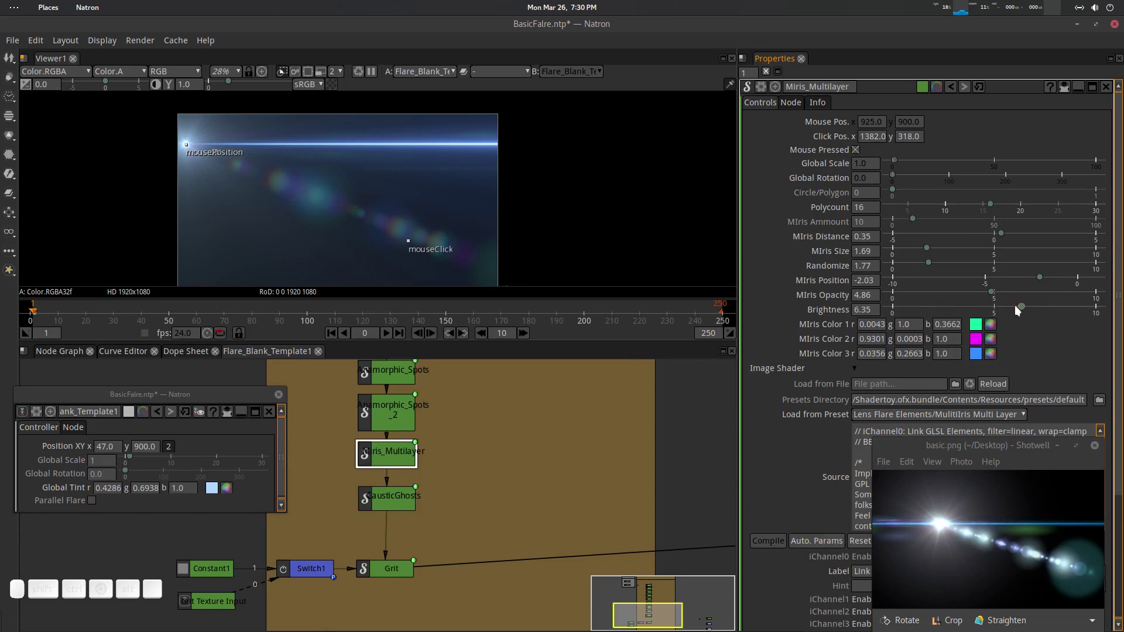
mouse_move(1020, 307)
mouse_down()
mouse_move(941, 311)
mouse_move(976, 312)
mouse_move(947, 296)
mouse_move(1024, 298)
mouse_up()
drag(929, 266, 951, 265)
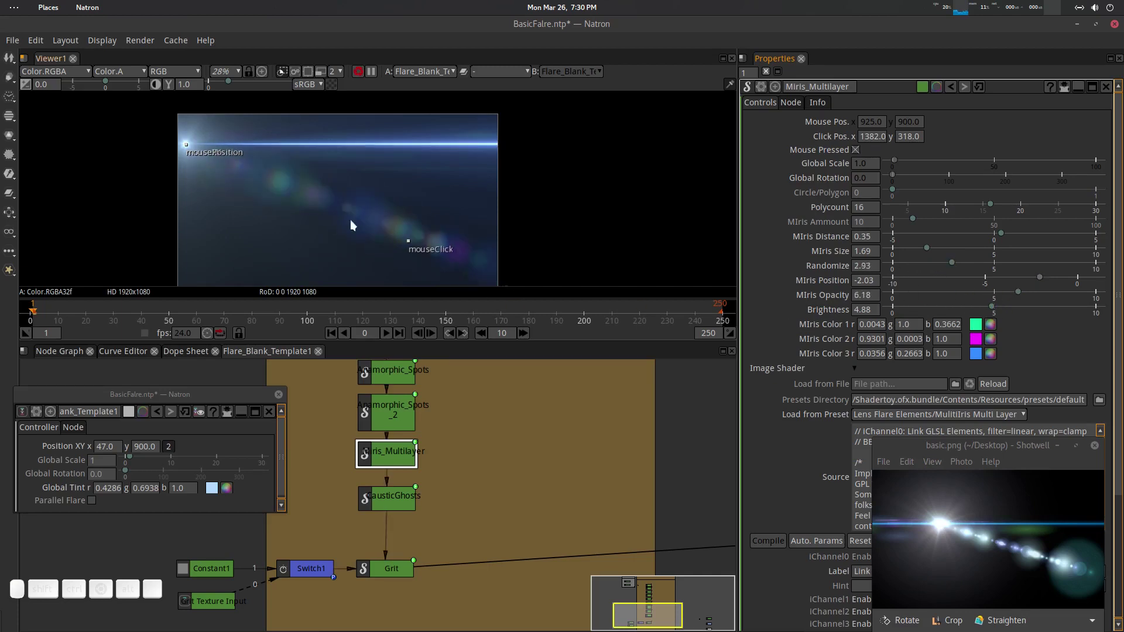
drag(186, 144, 423, 170)
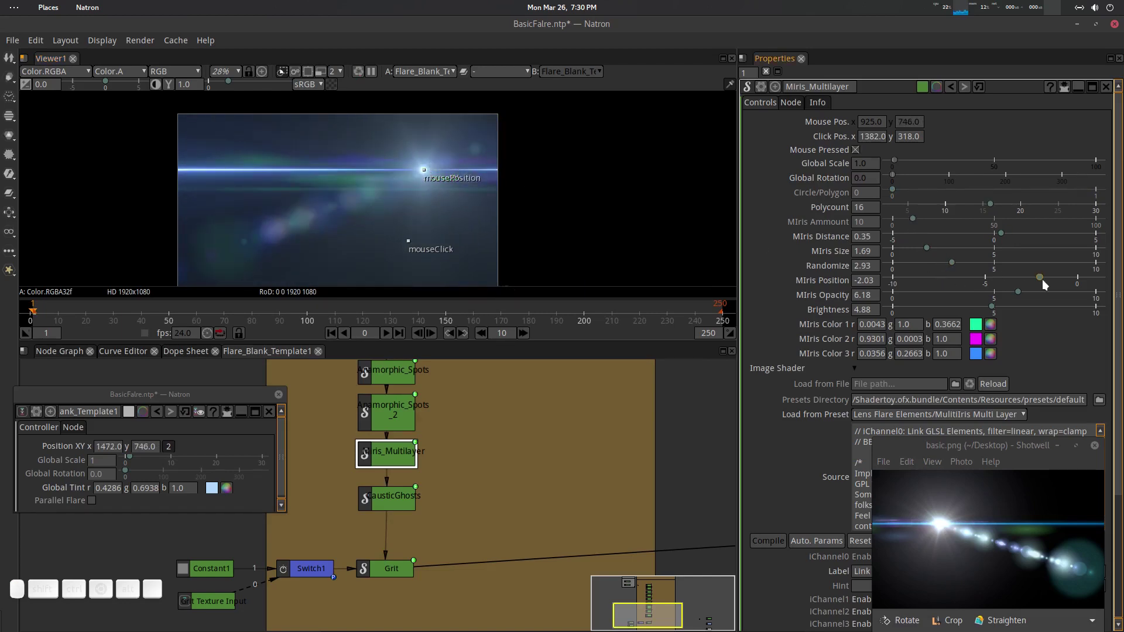
Step: Set MIris_Multilayer to MIris Position -2.60, Polycount 3 and MIris Ammount 17, and move the flare source to about x 33, y 146
drag(1041, 277, 1028, 284)
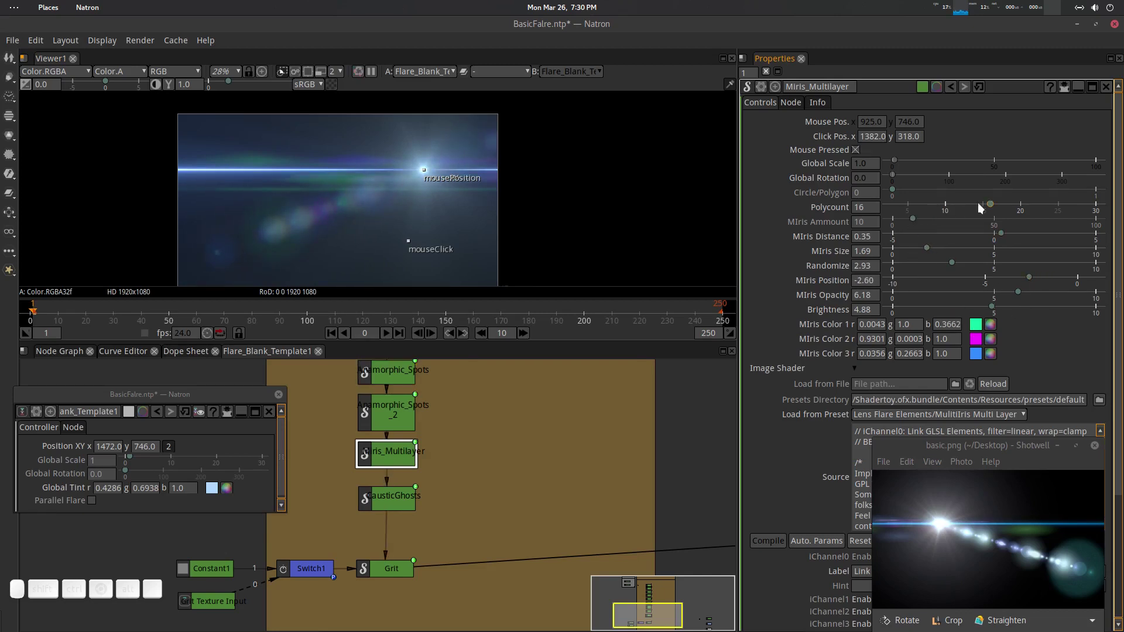
drag(993, 202, 1027, 204)
drag(986, 210, 927, 220)
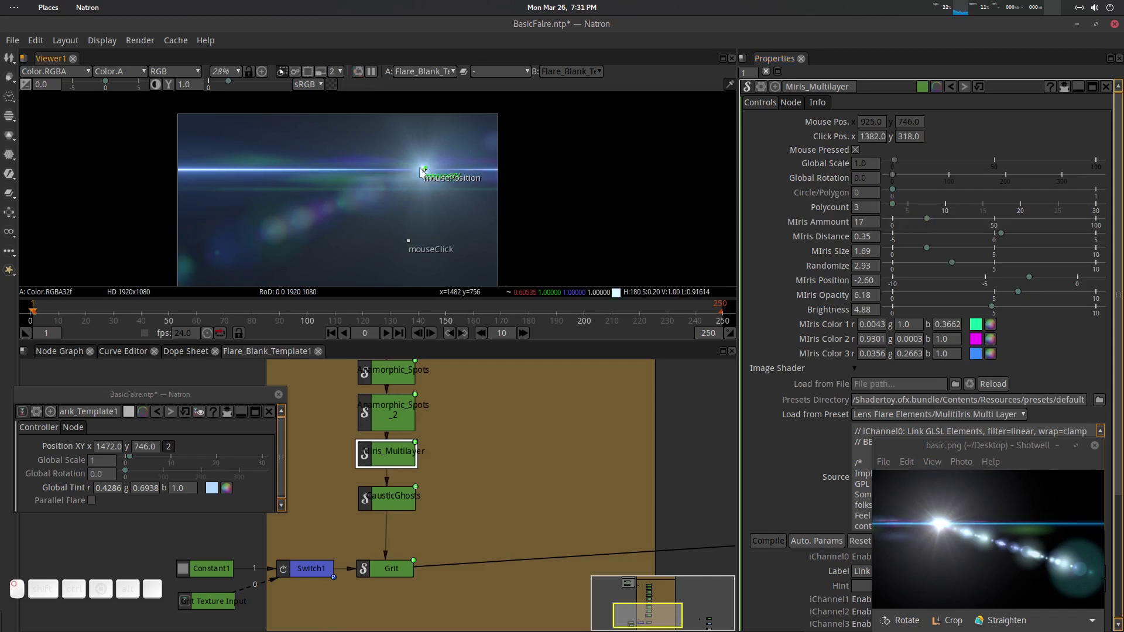
drag(421, 172, 184, 269)
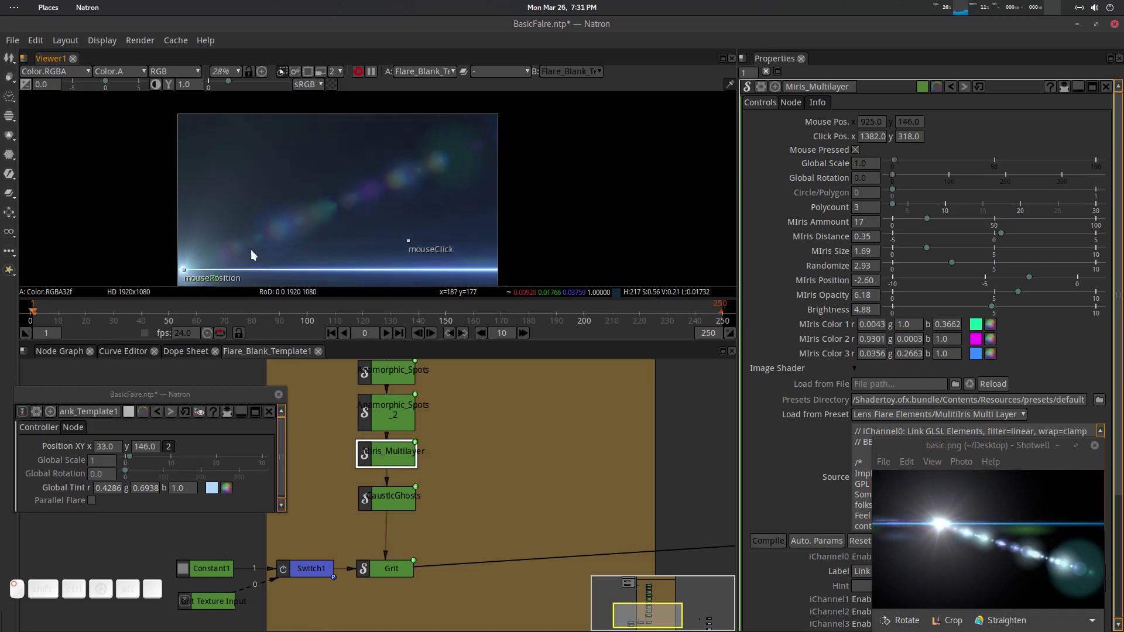
Step: Hide the viewer overlays to preview the flare without position handles
drag(252, 254, 267, 238)
key(o)
drag(589, 415, 582, 423)
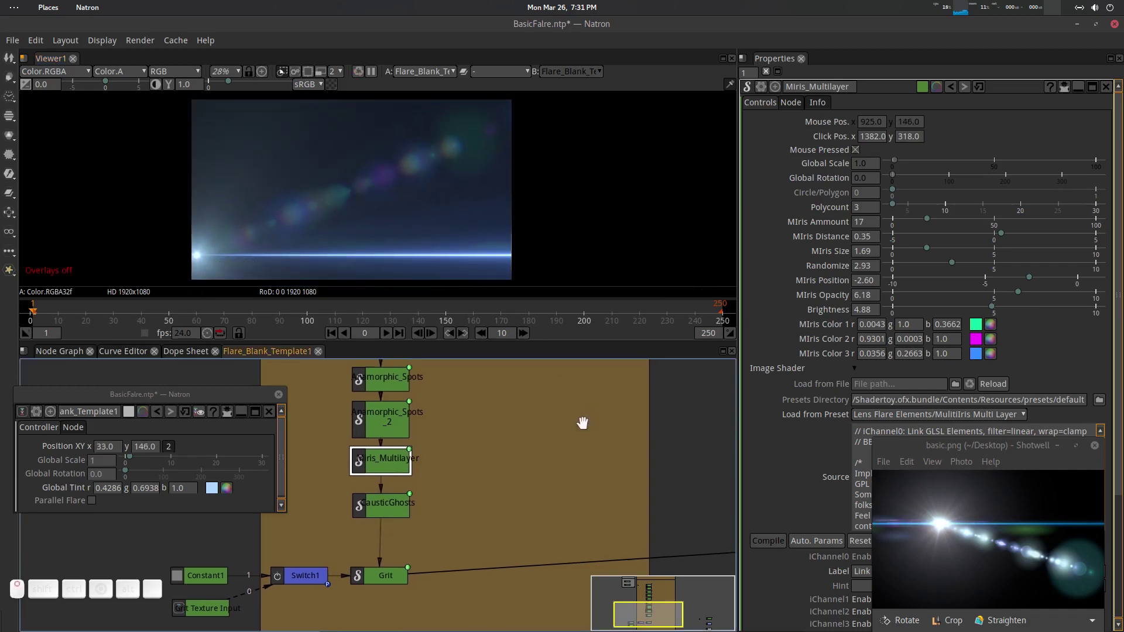
drag(495, 427, 507, 410)
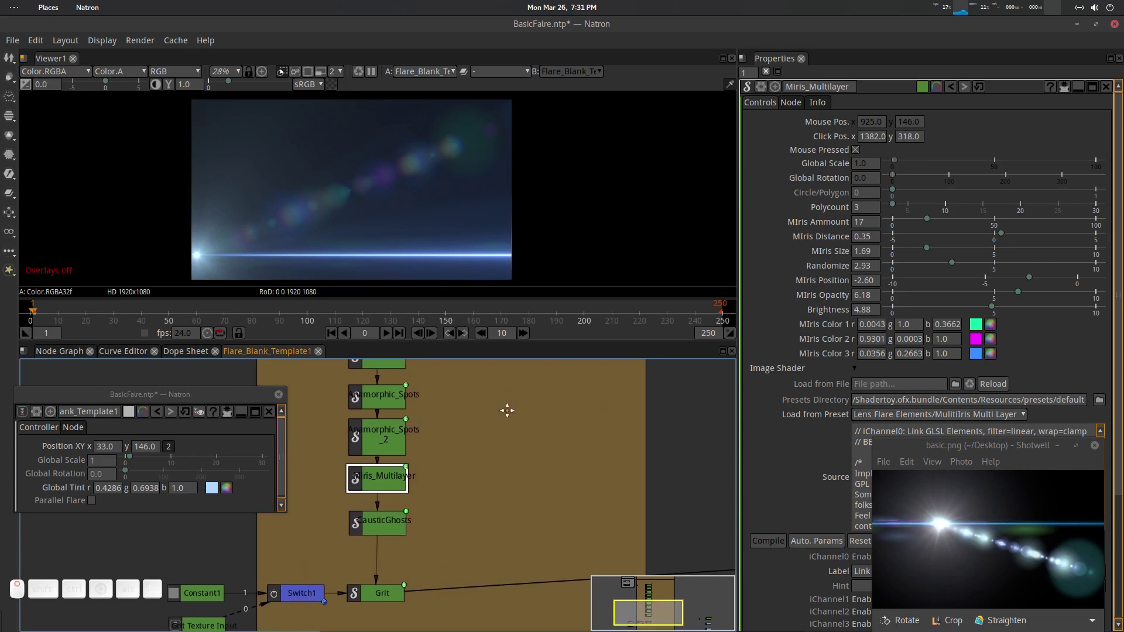
Step: Return to the main node graph, select the Flare_Blank_Template1 group and close the MIris_Multilayer properties
click(73, 353)
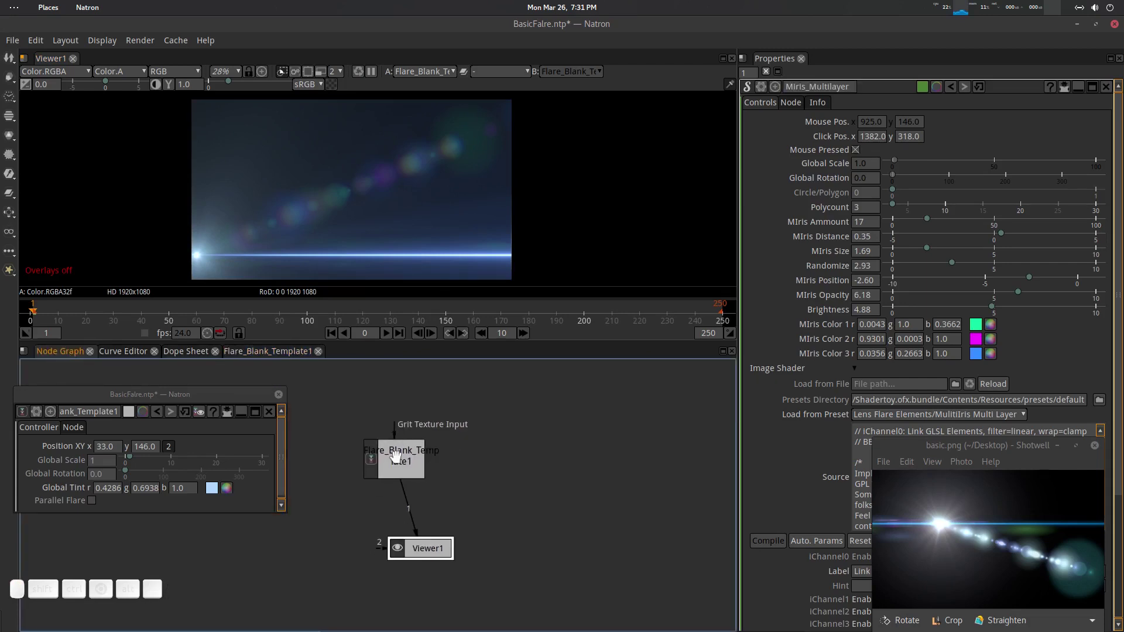
click(416, 466)
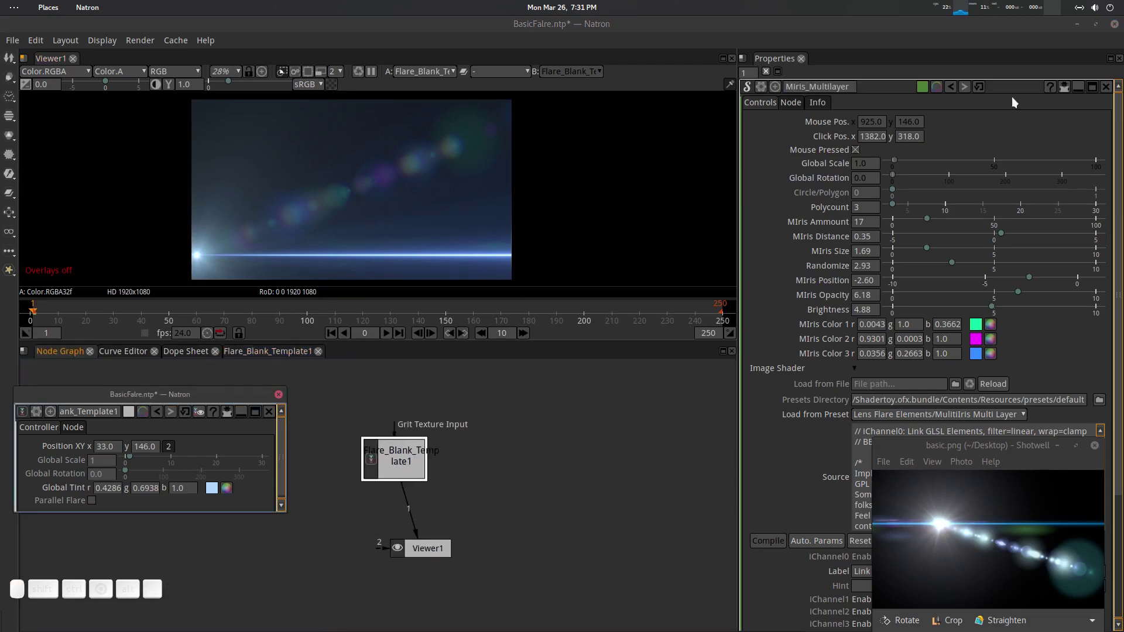
click(1106, 87)
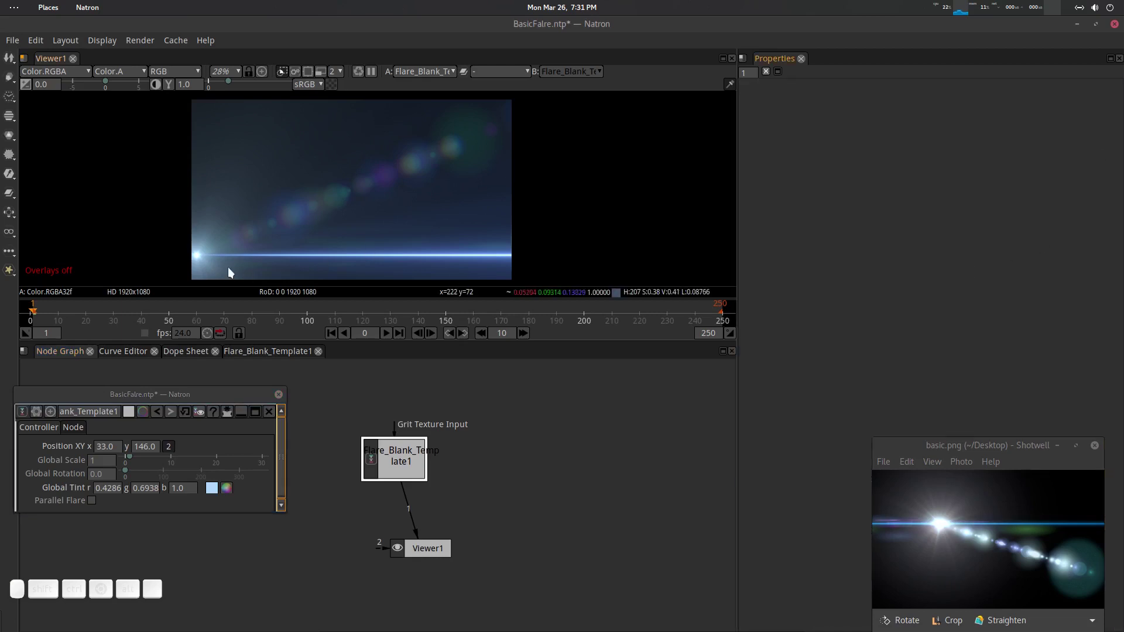
drag(286, 198, 349, 195)
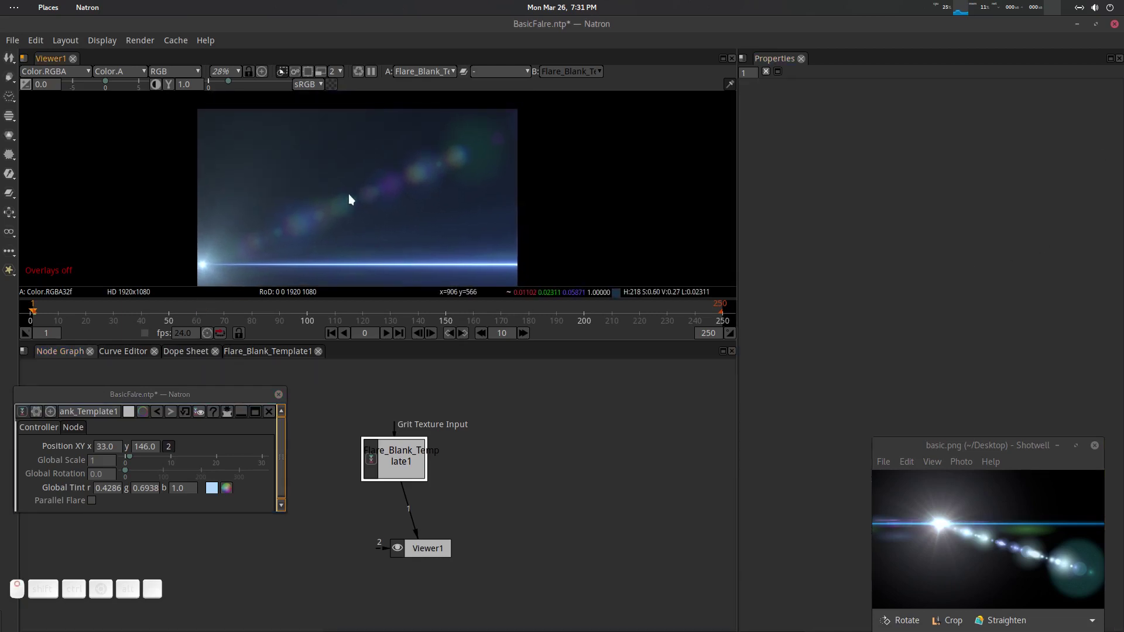
Step: Show the viewer overlays again, move the flare source to about x 465, y 739, and save the project
key(o)
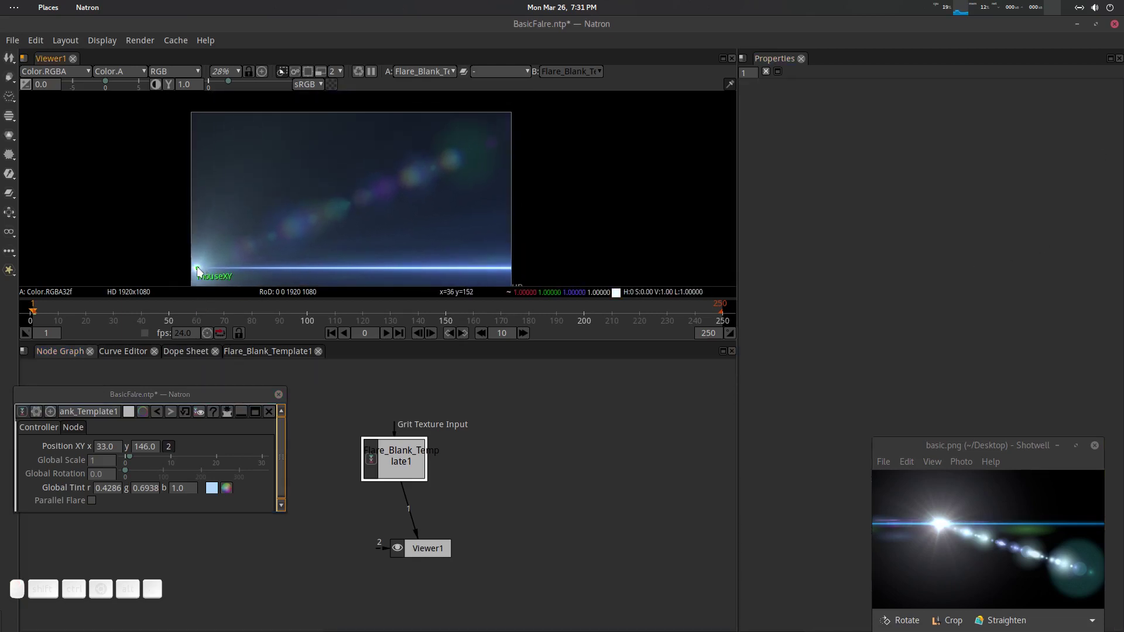
drag(199, 268, 267, 168)
key(ctrl+s)
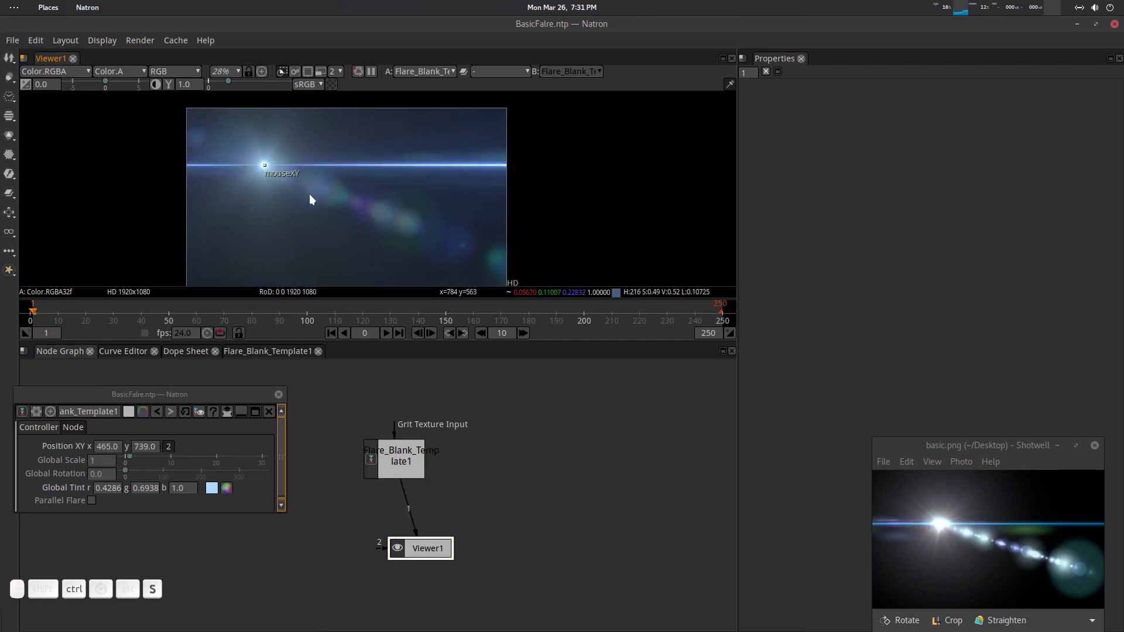
Step: Dock the floating Flare_Blank_Template1 controls and move the flare source through about x 272, y 539 to x 384, y 960
drag(268, 166, 234, 199)
click(279, 395)
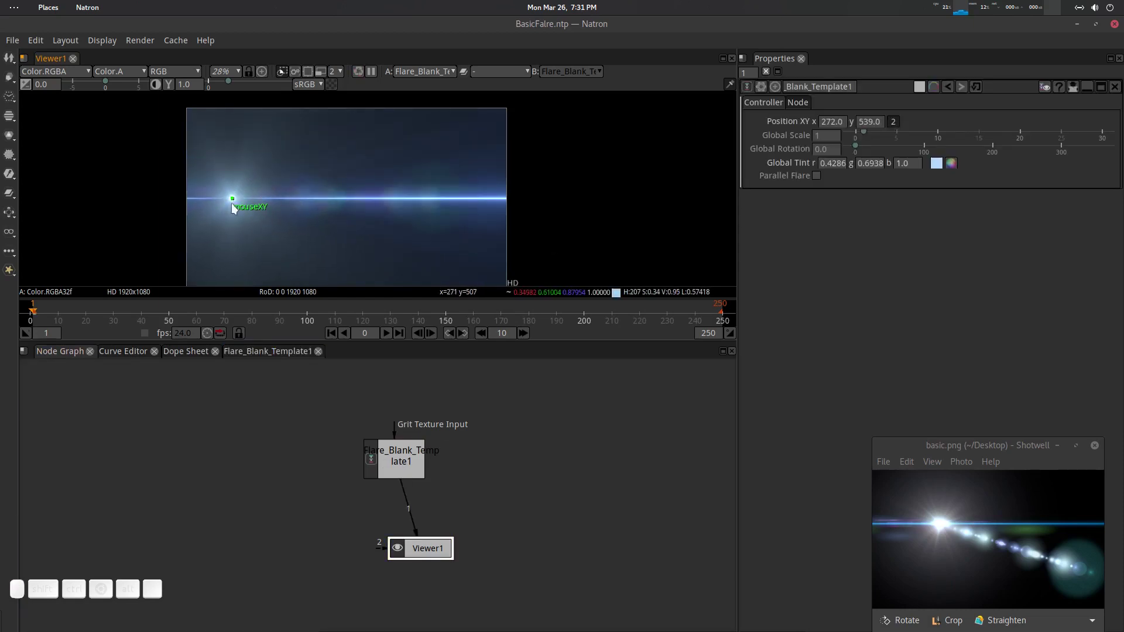
drag(233, 199, 251, 127)
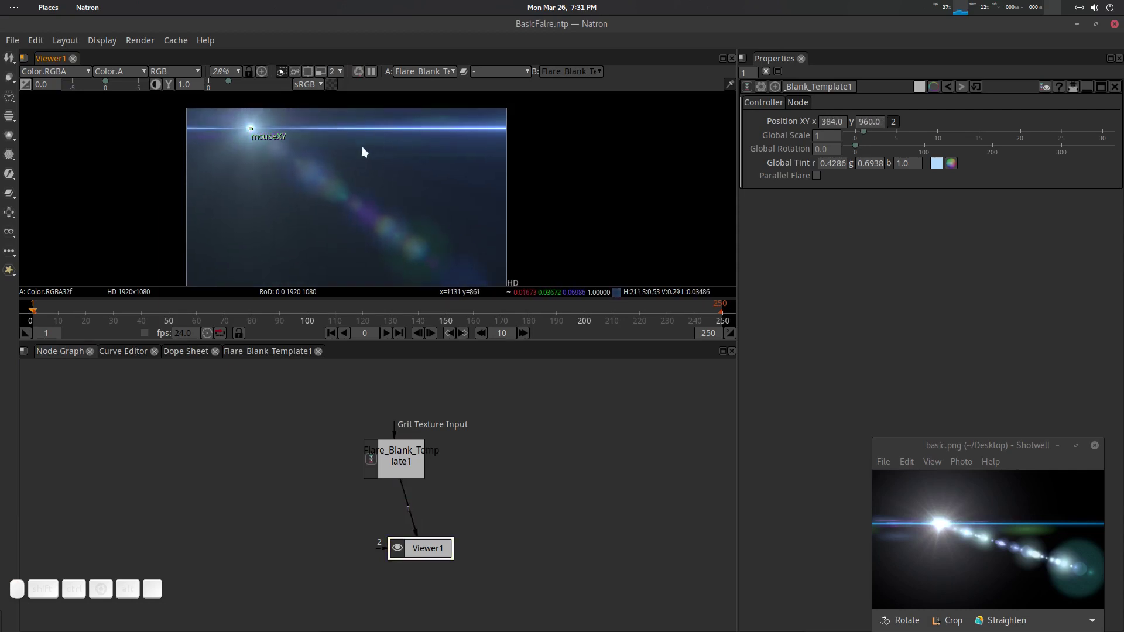
Step: Hide the viewer overlays and examine the whole flare without position handles
key(o)
scroll(336, 199, down, 1)
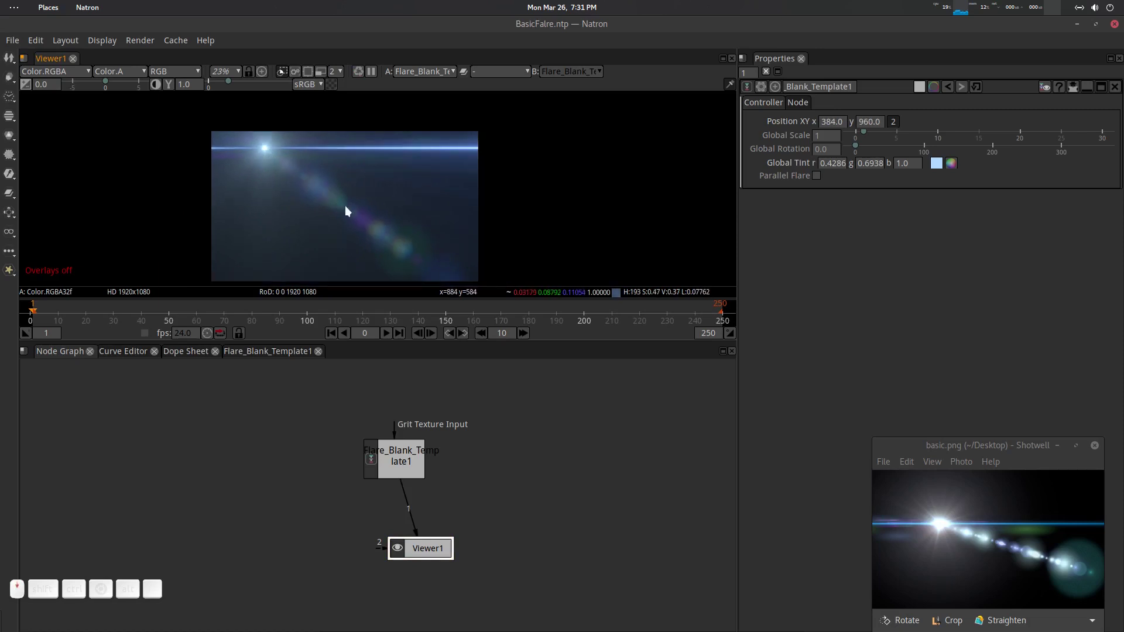
scroll(364, 218, down, 2)
mouse_move(381, 228)
mouse_down()
mouse_move(400, 189)
mouse_move(420, 206)
mouse_move(392, 208)
mouse_up()
scroll(393, 194, up, 1)
scroll(402, 196, up, 1)
Step: Show the viewer overlays and move the flare source to about x 227, y 834
key(o)
drag(314, 136, 291, 152)
scroll(300, 168, up, 1)
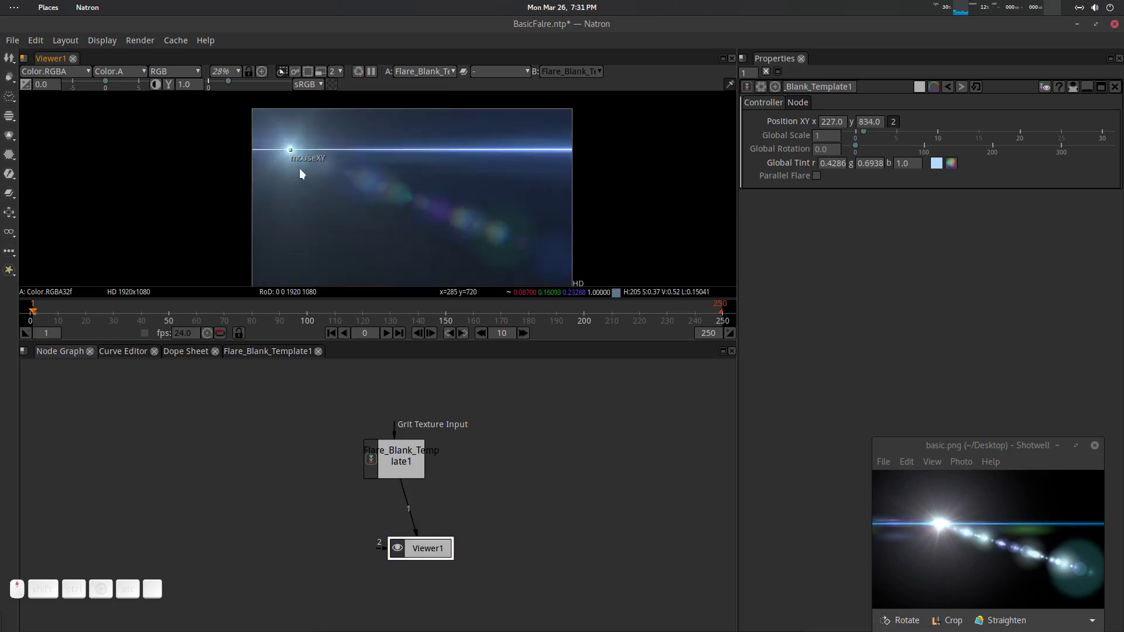
scroll(300, 172, up, 2)
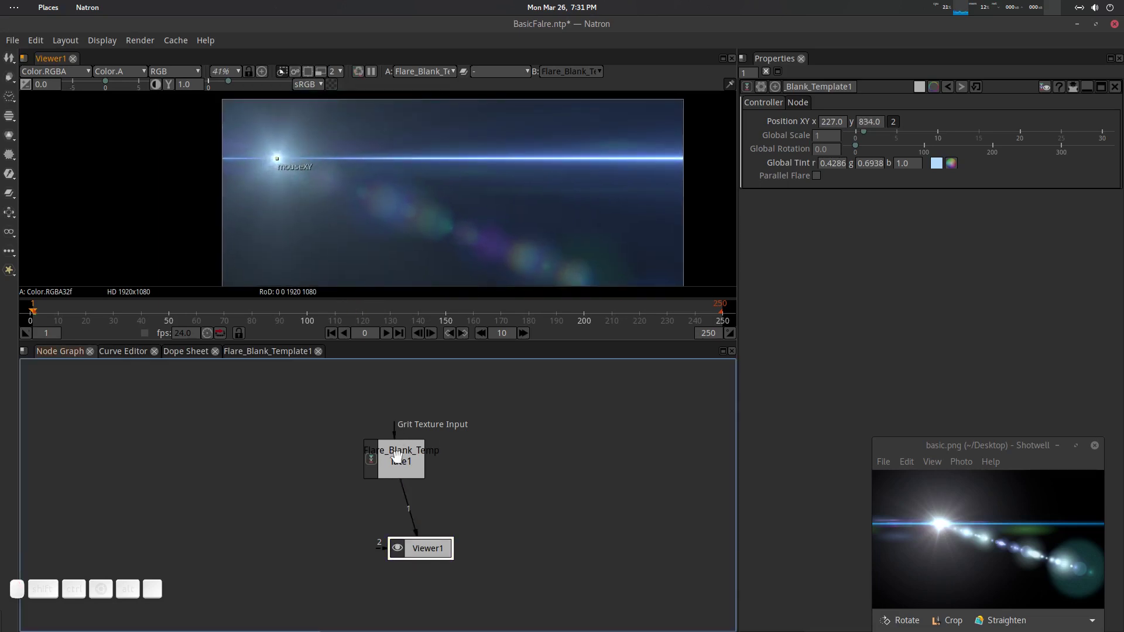
Step: Open the Anamorphic element inside the Flare_Blank_Template1 group and set its Thickness to 2.35
click(284, 352)
scroll(438, 454, up, 5)
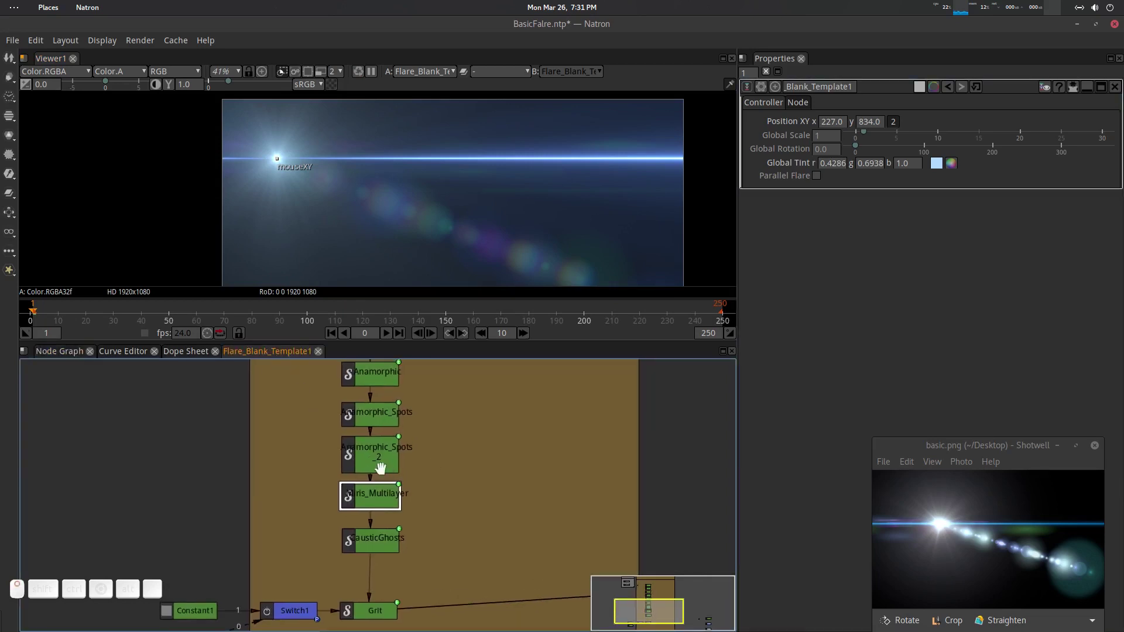
click(374, 459)
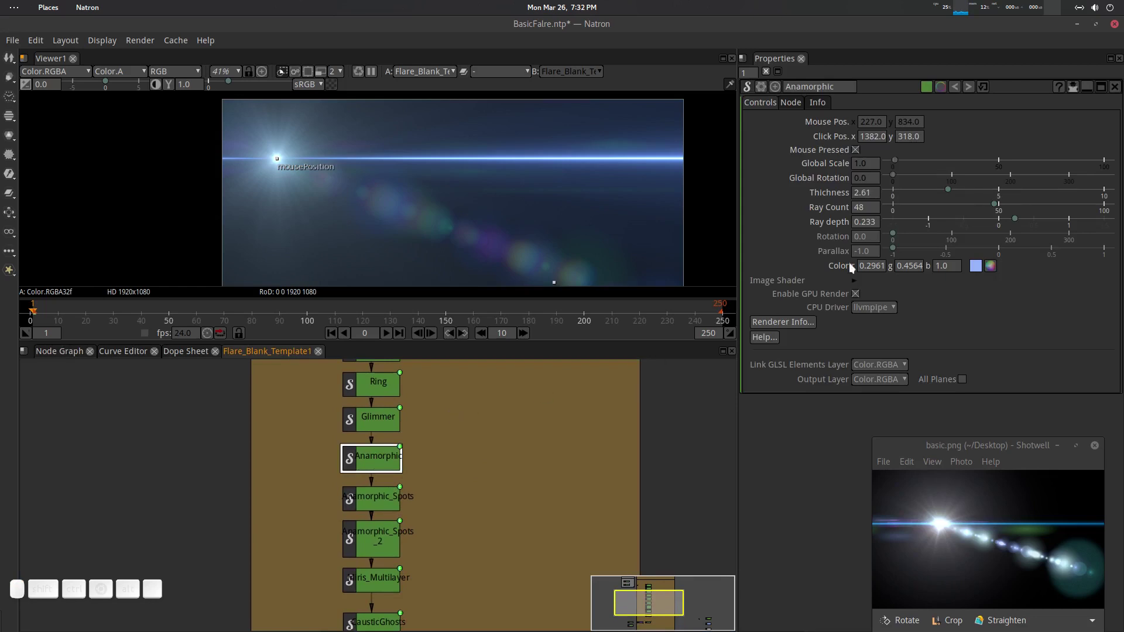
drag(948, 190, 978, 193)
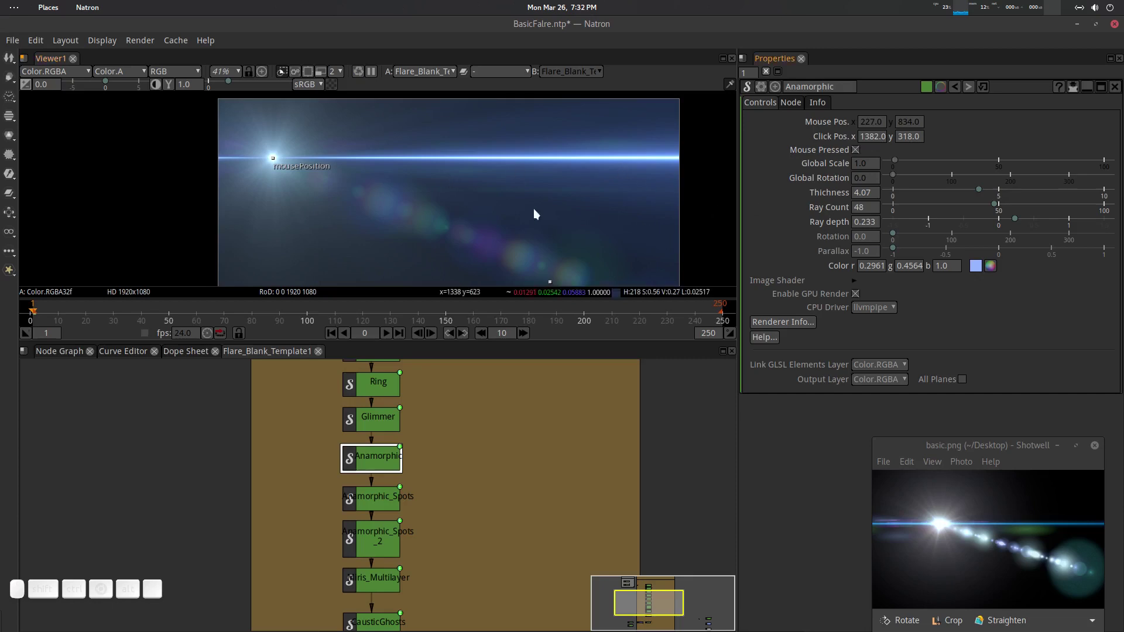
drag(971, 186, 942, 188)
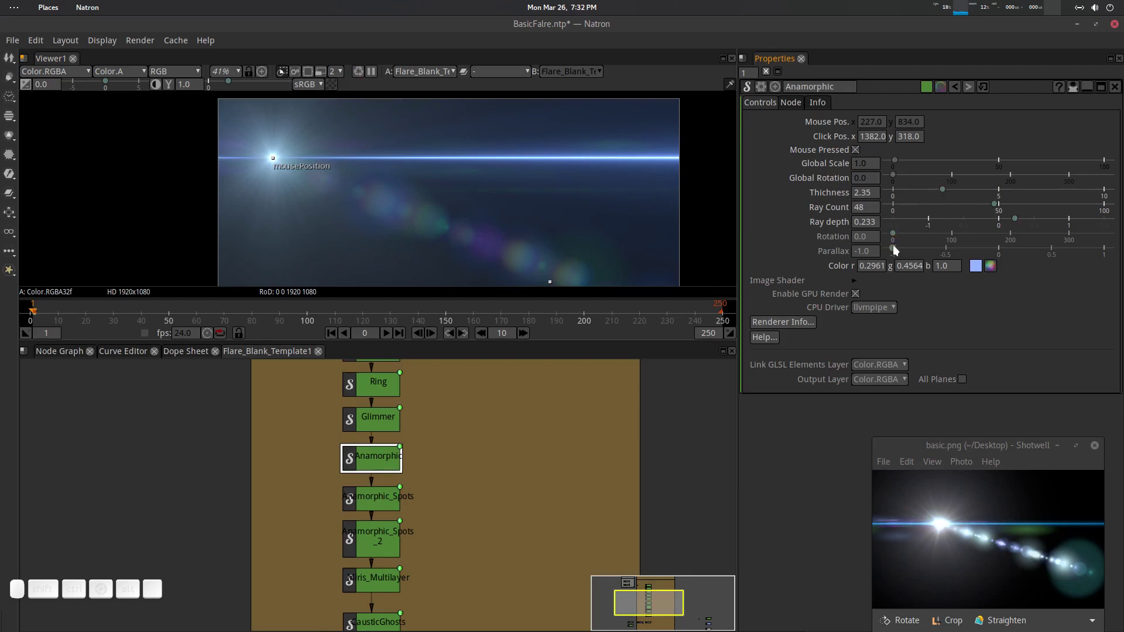
Step: Try an Anamorphic Parallax of -0.784, float the group's controls over the node graph, and move the flare source to about x 1575, y 950
drag(894, 246, 915, 247)
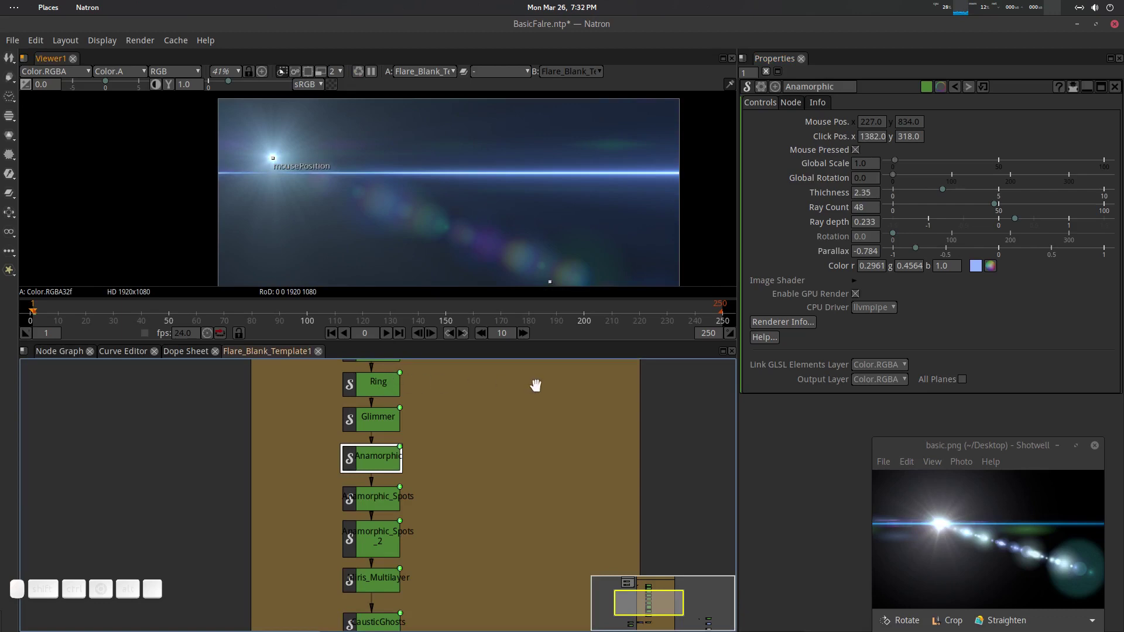
click(62, 353)
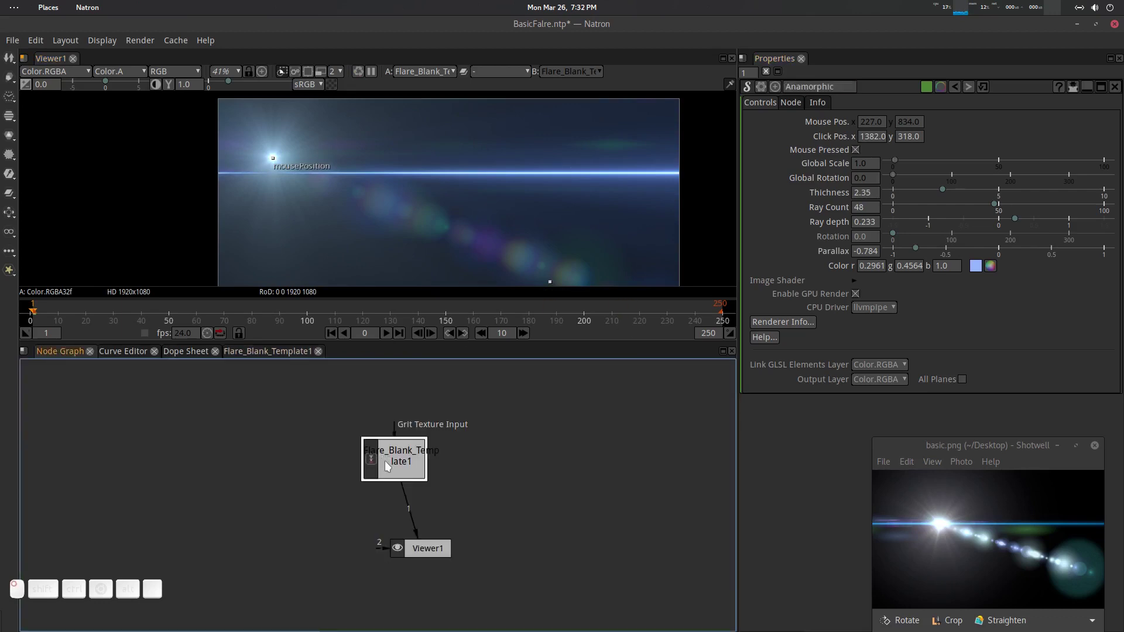
double_click(385, 461)
click(1101, 87)
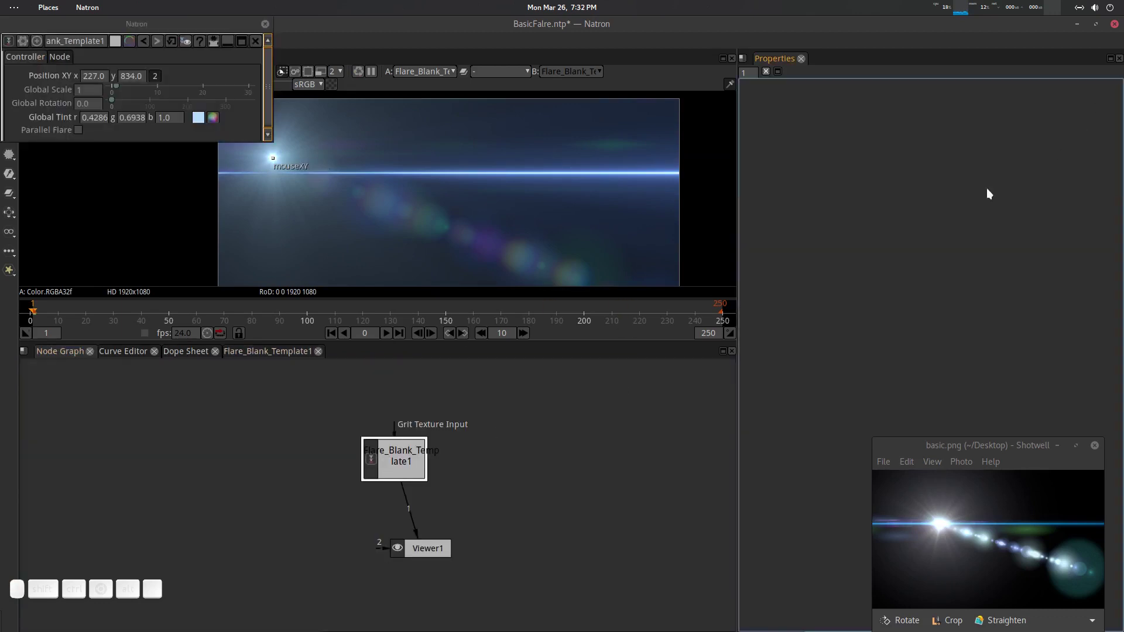
drag(206, 31, 234, 397)
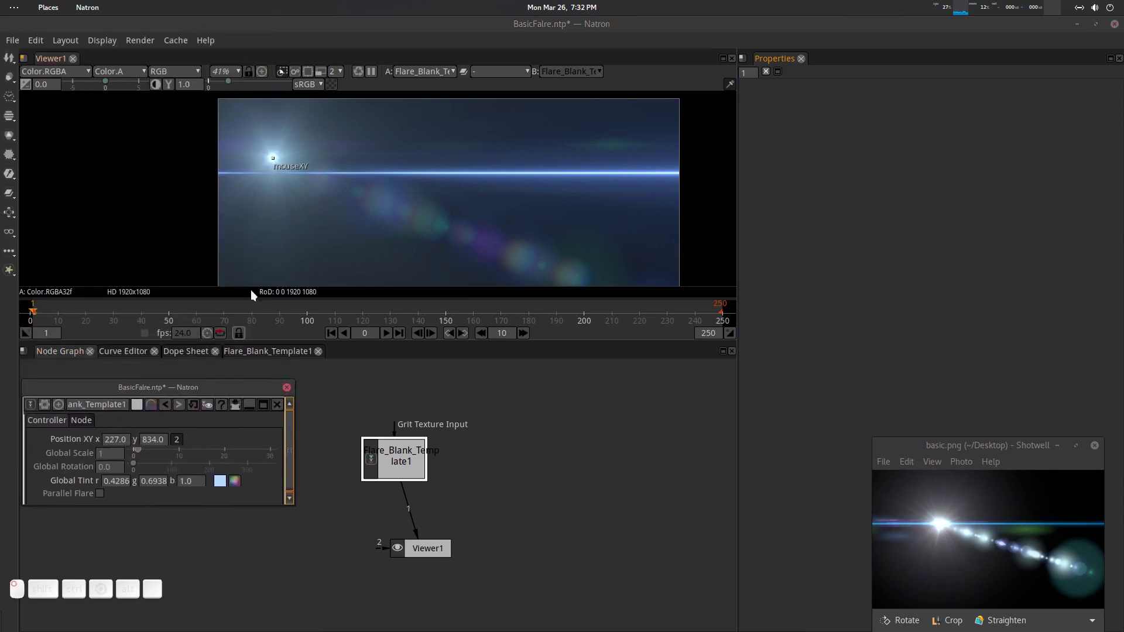
drag(275, 160, 596, 132)
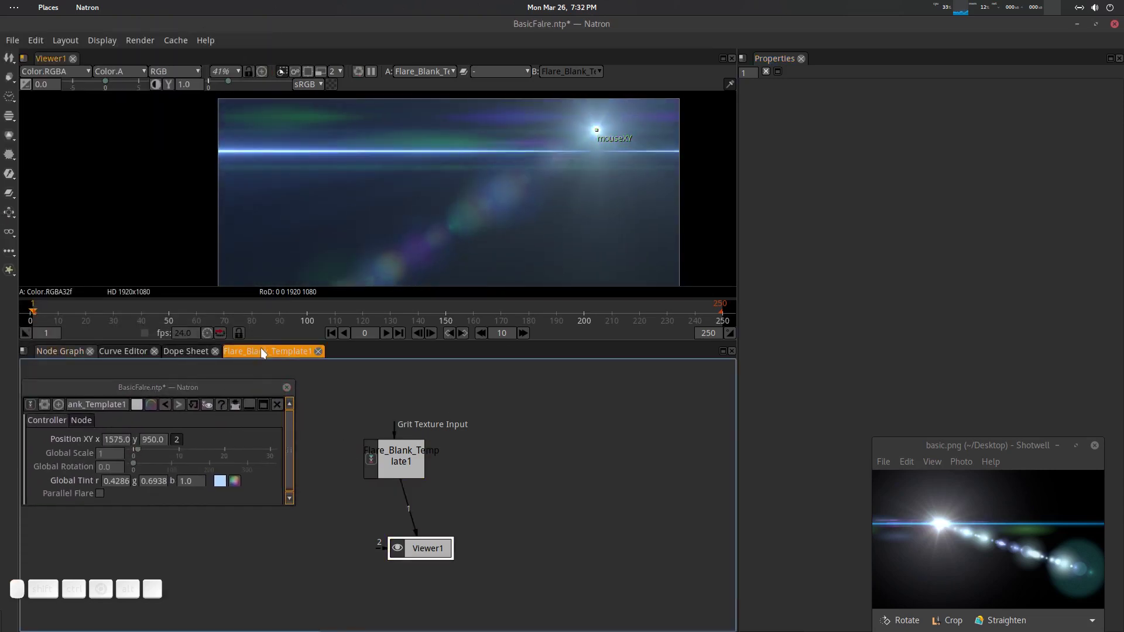
Step: Reopen the Anamorphic element in the group and set Parallax to -1.0 and Thickness to 2.46
click(261, 351)
double_click(385, 465)
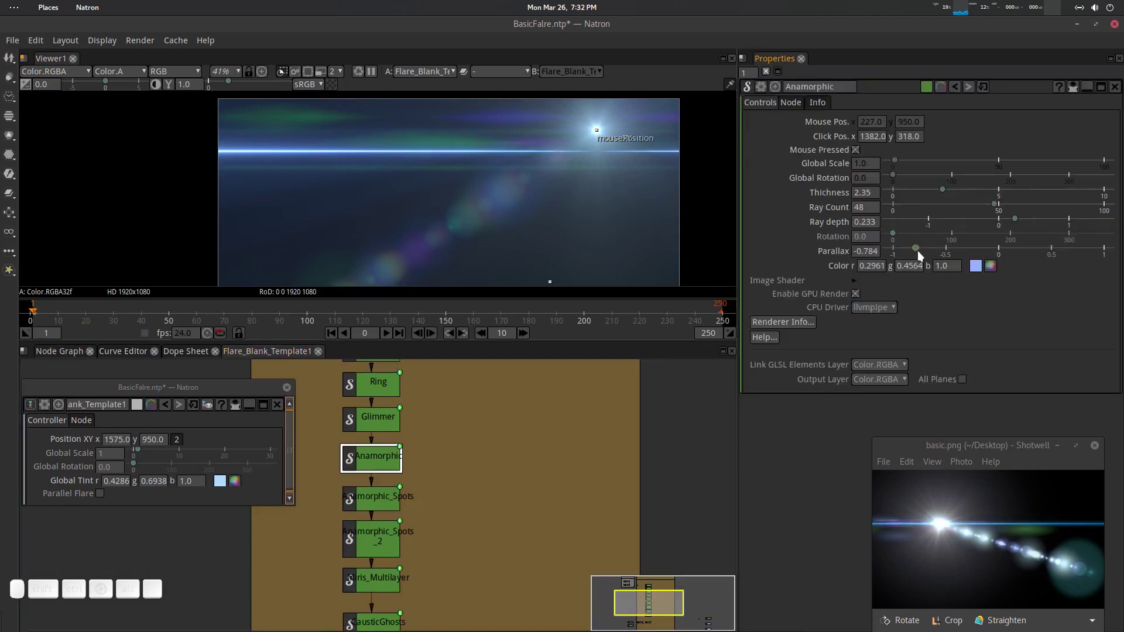
drag(917, 249, 760, 276)
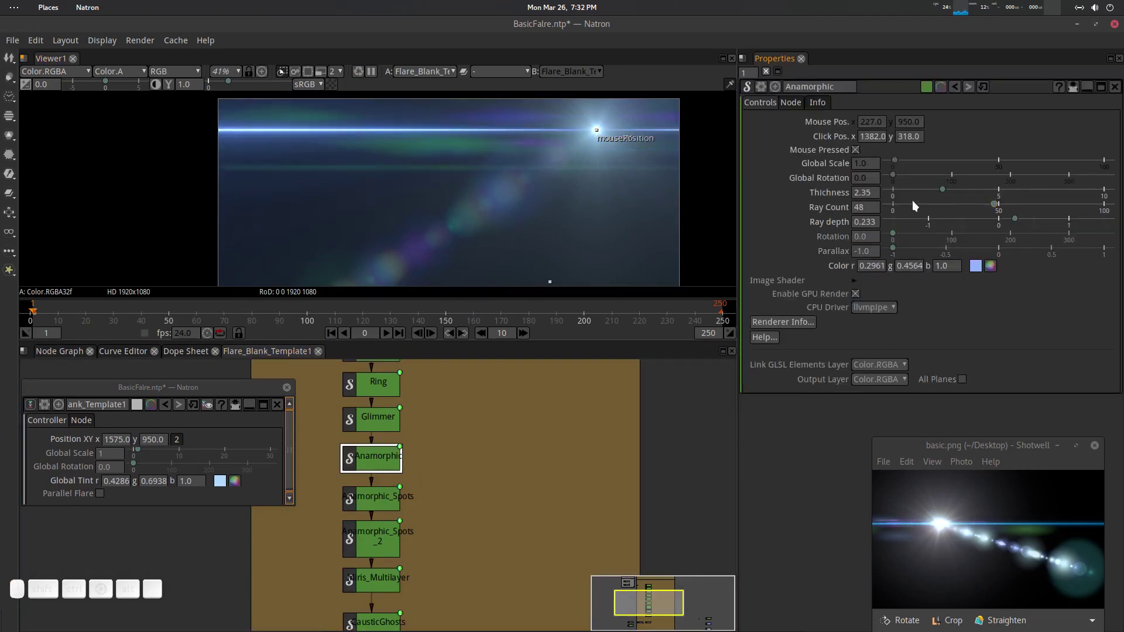
drag(939, 191, 943, 191)
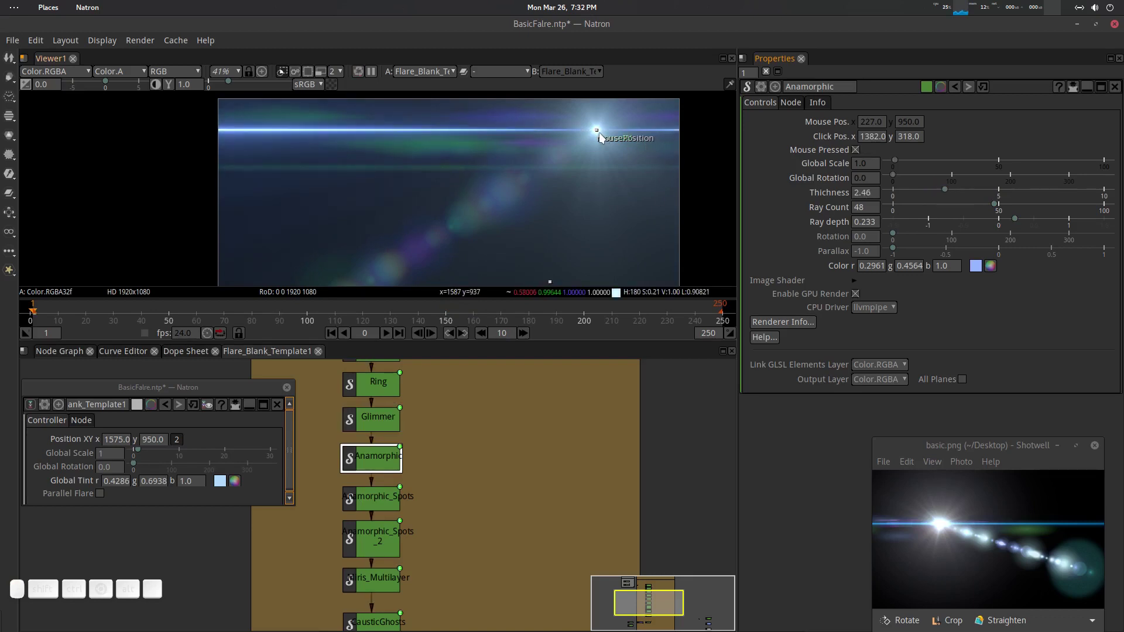
Step: Test the anamorphic streak by moving the flare source to about x 669, y 862, and on to x 235, y 920
drag(597, 130, 362, 155)
scroll(524, 202, down, 4)
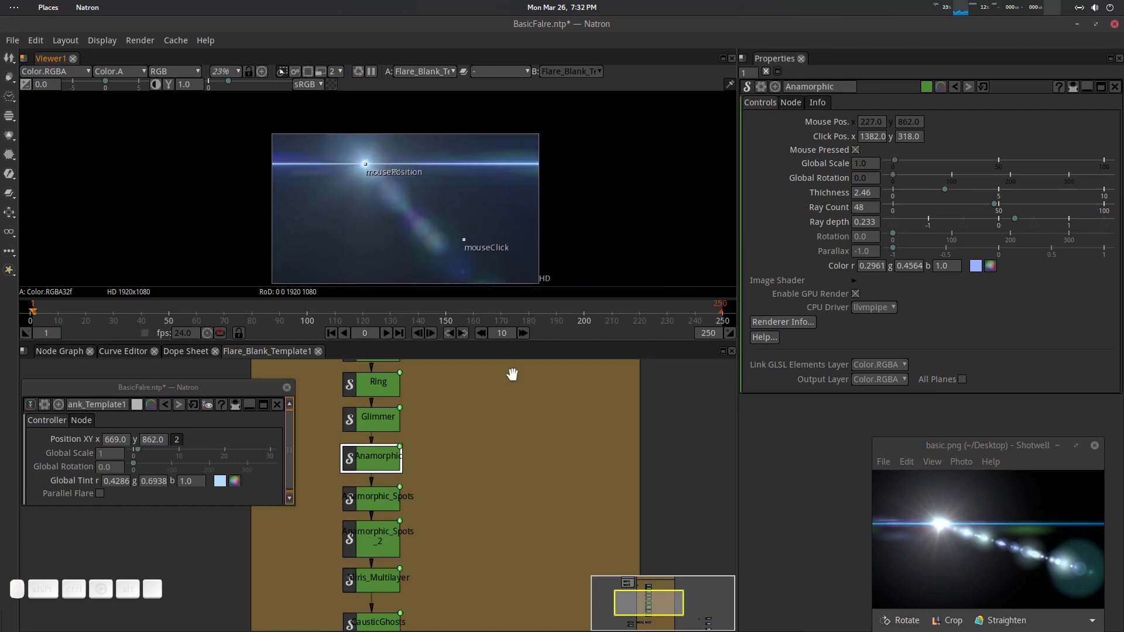
scroll(517, 205, up, 2)
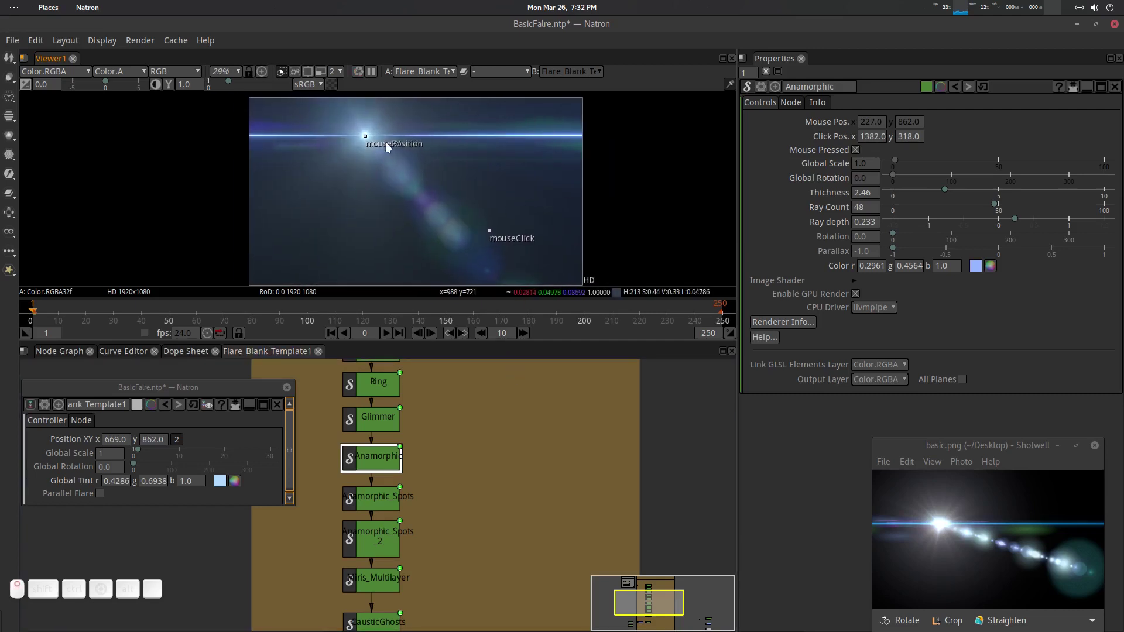
drag(364, 136, 289, 124)
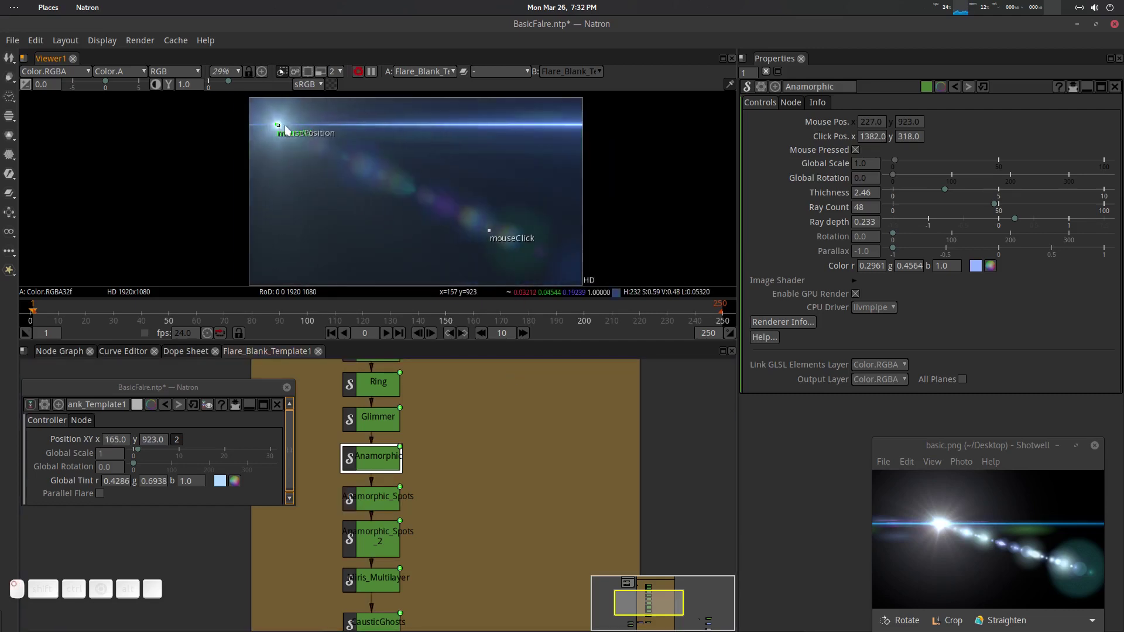
Step: Open the Ring element and set its Radius to 0.282 and Softness to 0.636
drag(358, 393, 419, 444)
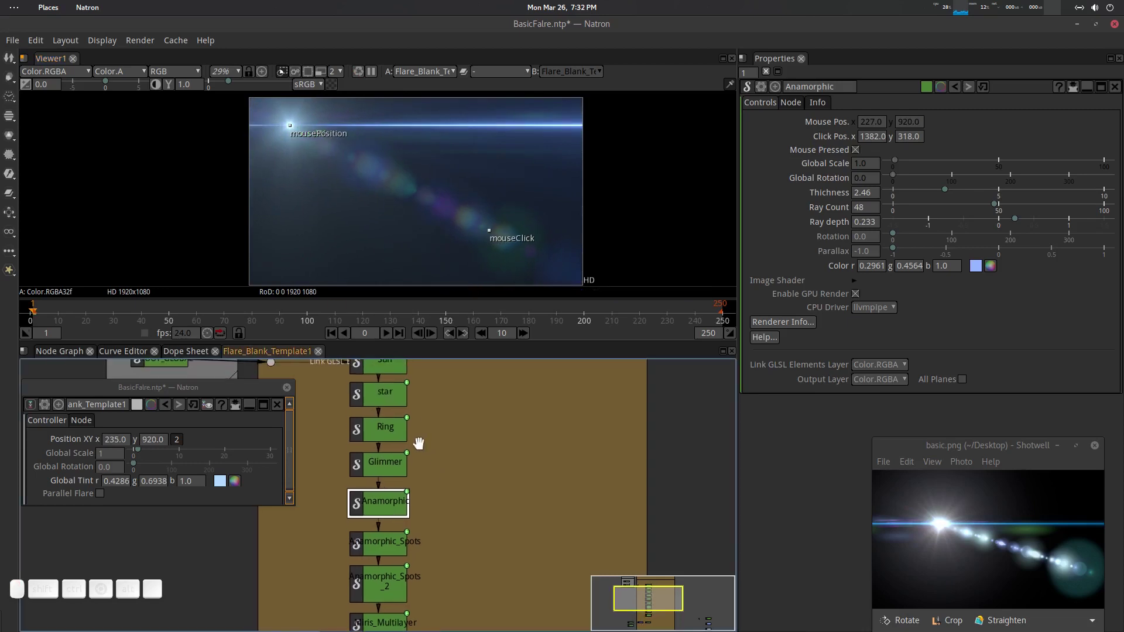
click(385, 433)
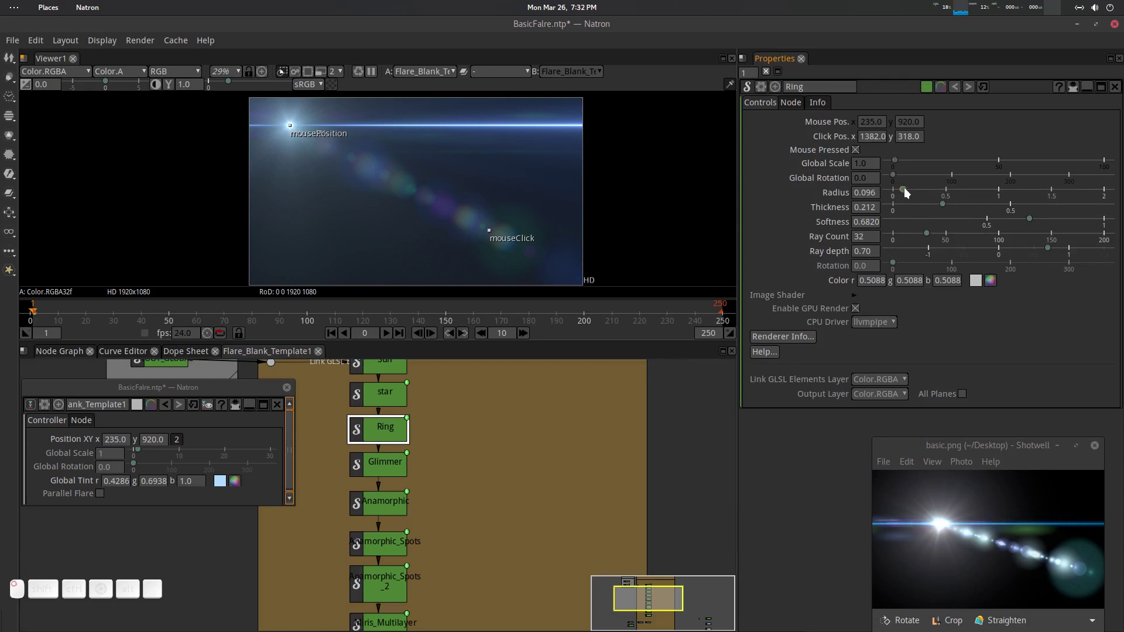
mouse_move(904, 188)
mouse_down()
mouse_move(931, 190)
mouse_move(913, 195)
mouse_move(922, 196)
mouse_up()
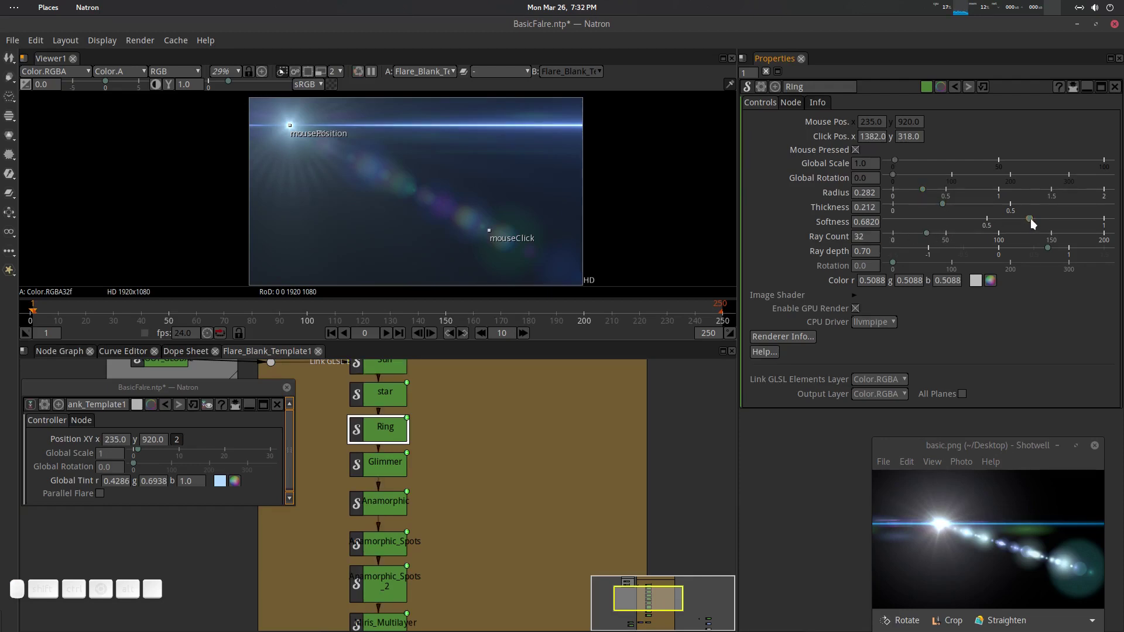
mouse_move(1030, 219)
mouse_down()
mouse_move(873, 231)
mouse_move(1018, 219)
mouse_up()
Step: Set the Ring's Radius to 0.144 while testing the flare source at about x 1177, y 859 and x 1806, y 893
drag(289, 125, 454, 137)
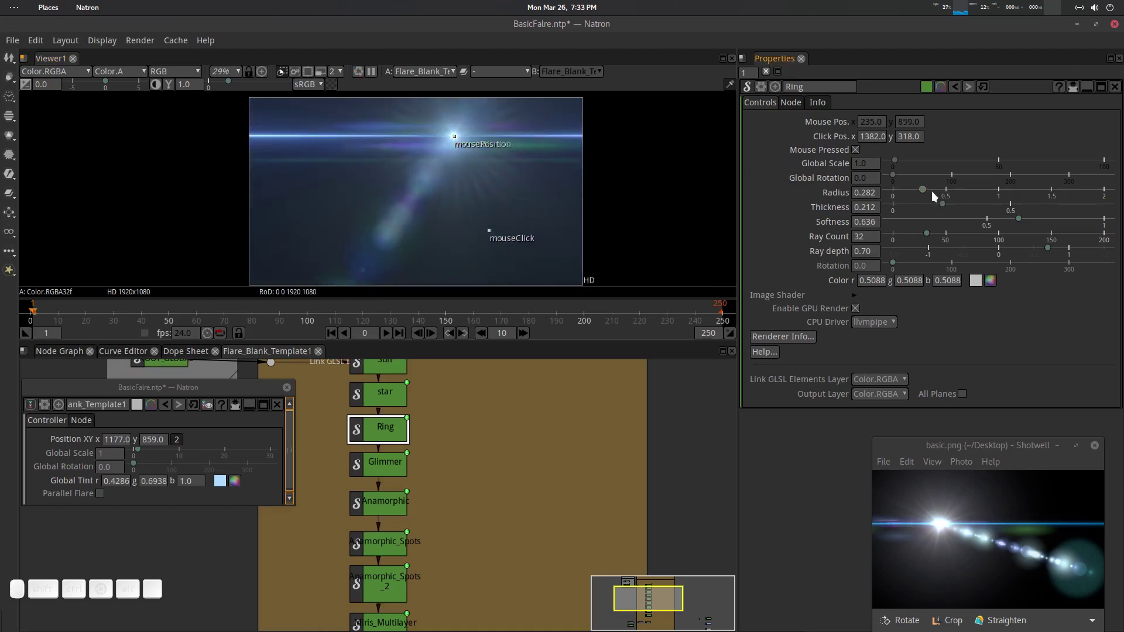
drag(926, 188, 900, 188)
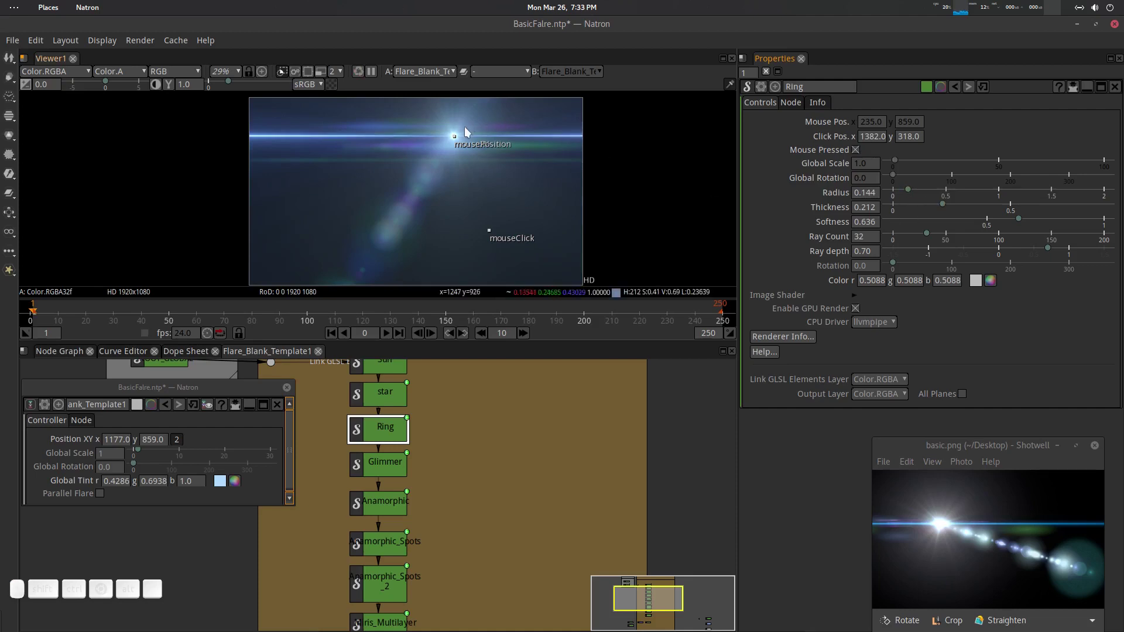
drag(458, 137, 569, 134)
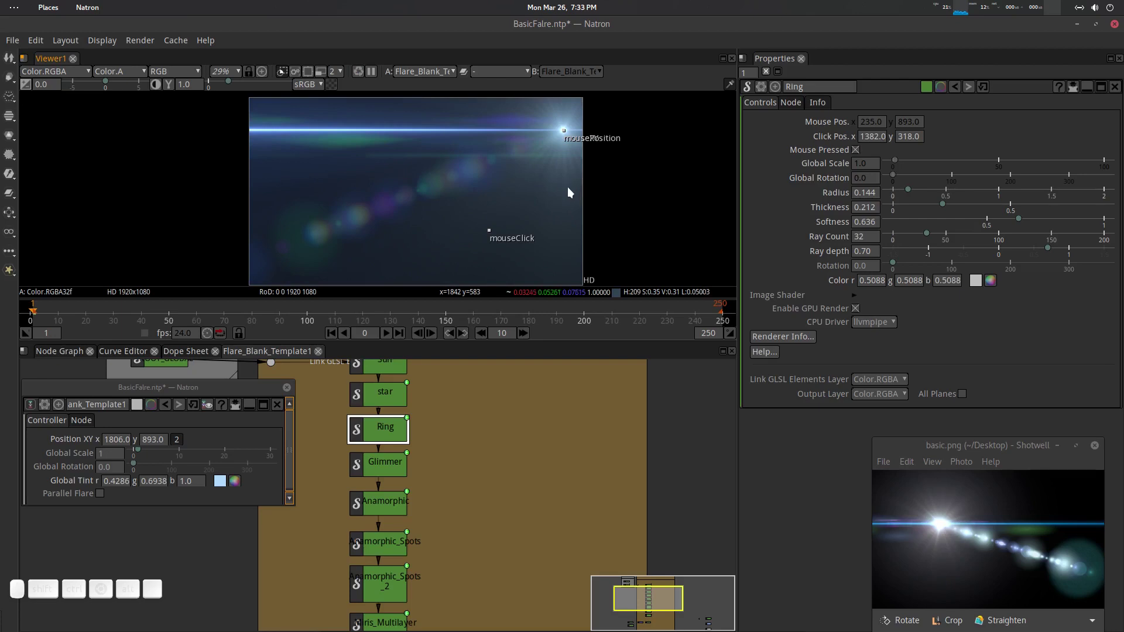
Step: Open the CausticGhosts element and set its Flare Count to 20
drag(439, 515, 411, 456)
click(403, 494)
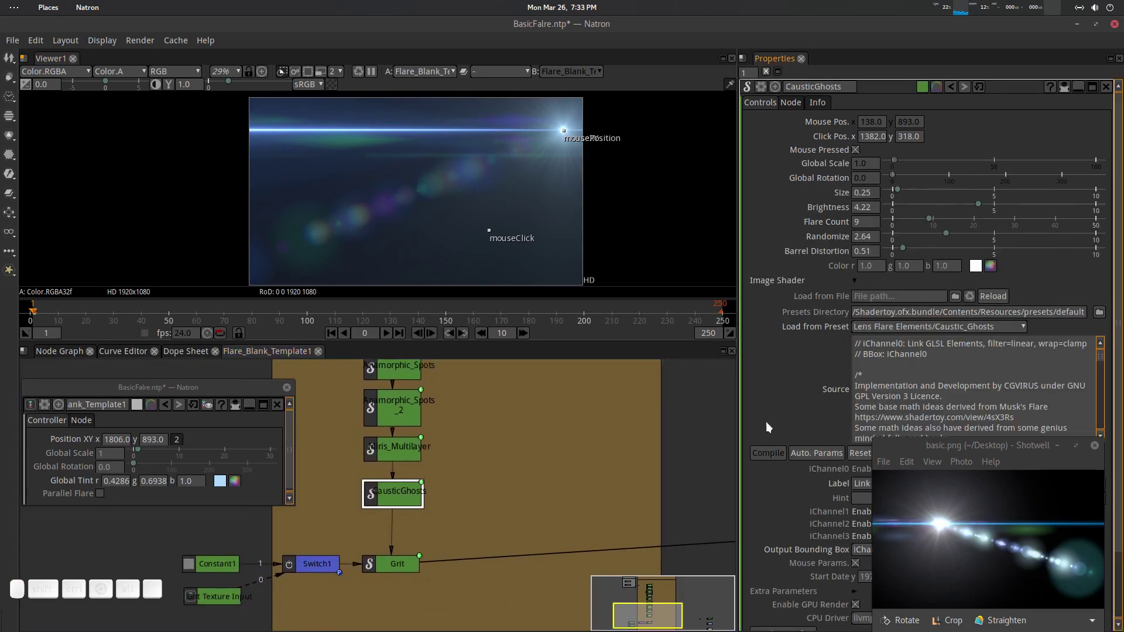
drag(929, 219, 1000, 205)
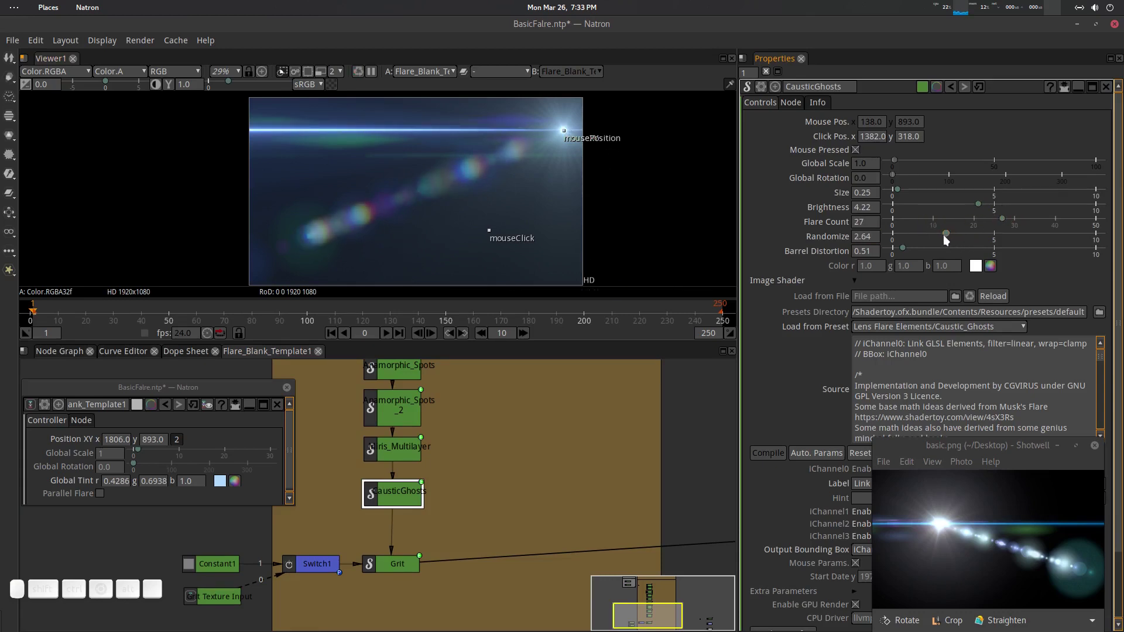
drag(1002, 219, 971, 219)
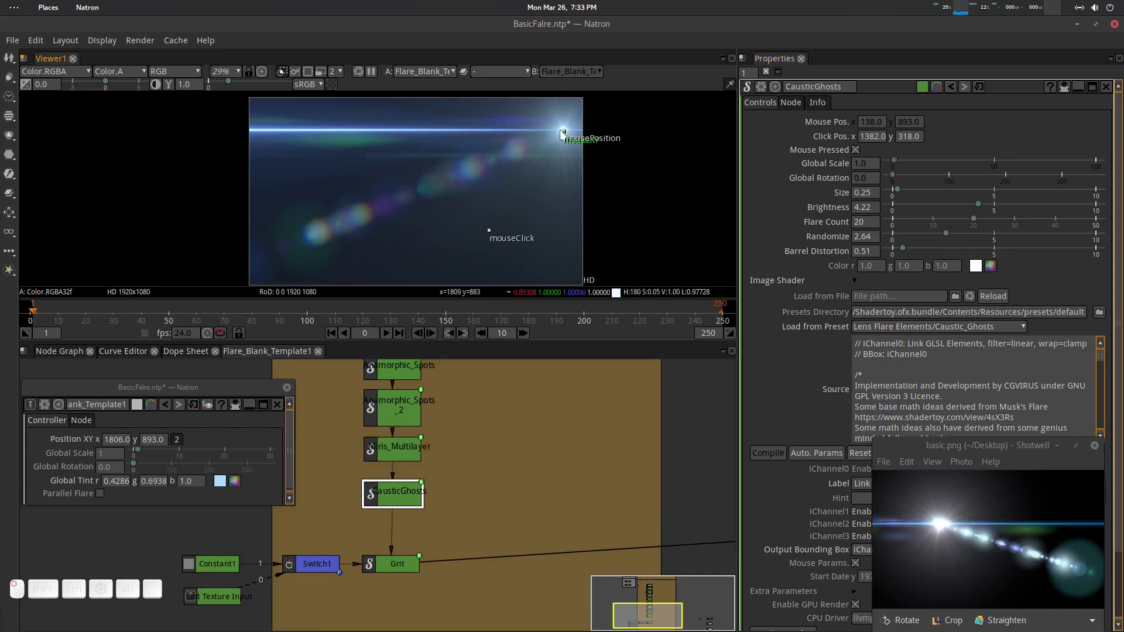
Step: Test the ghosts with the flare source at about x 34, y 937, and move it on to x 274, y 502
drag(564, 130, 261, 132)
scroll(455, 246, down, 2)
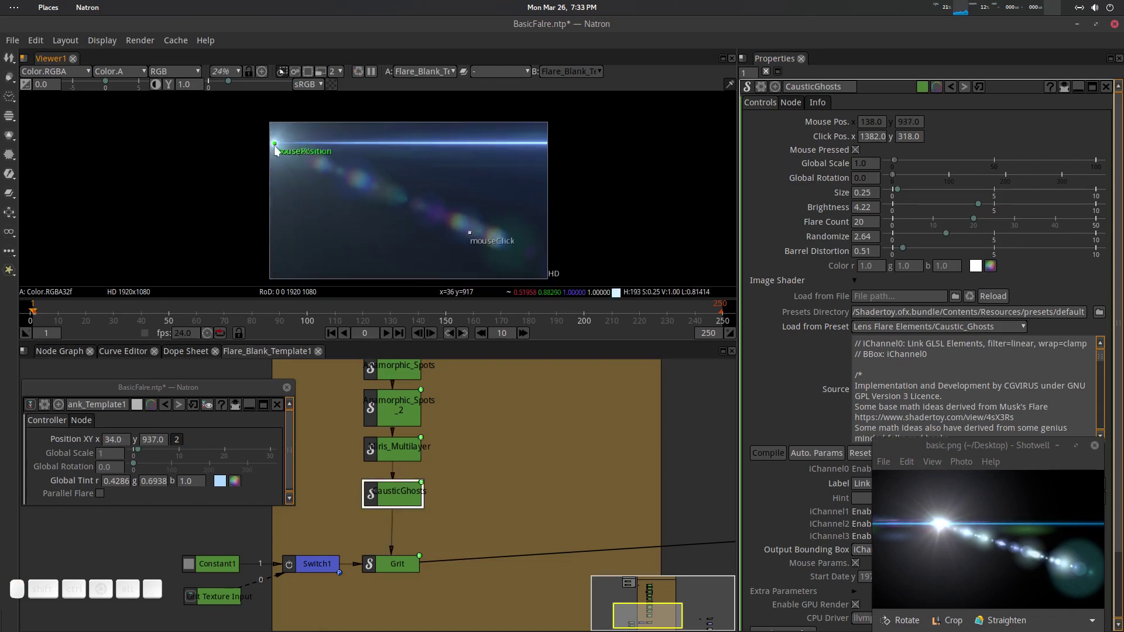
drag(275, 142, 310, 179)
click(309, 206)
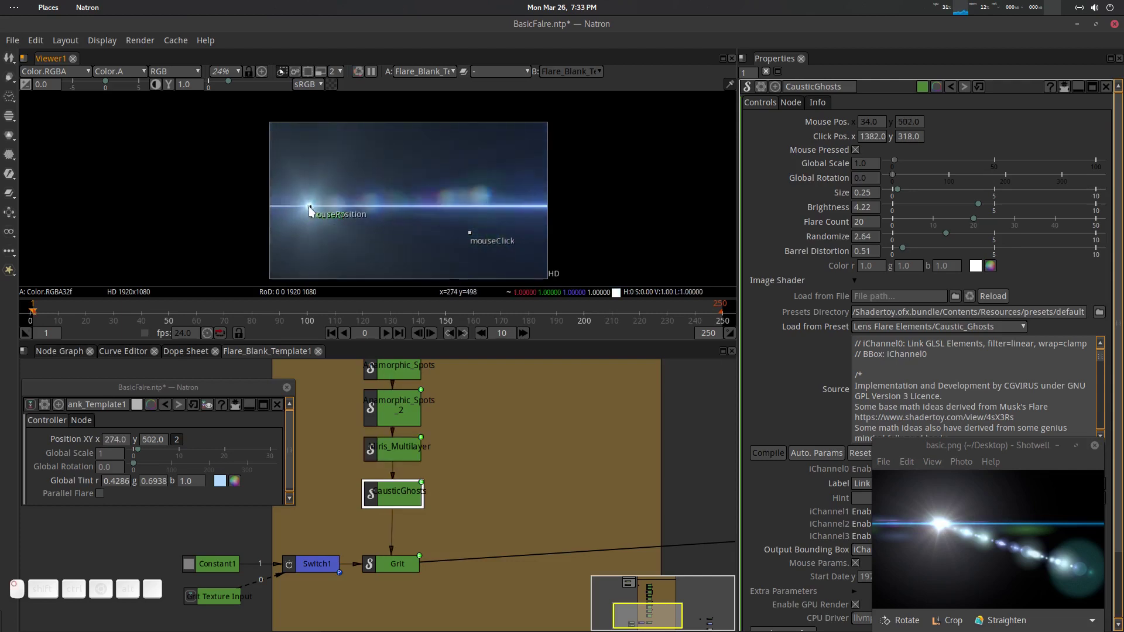
Step: Open the Glimmer element, try a Radius of 0.221 and a Softness of 0.504, and undo both changes
drag(417, 444, 416, 495)
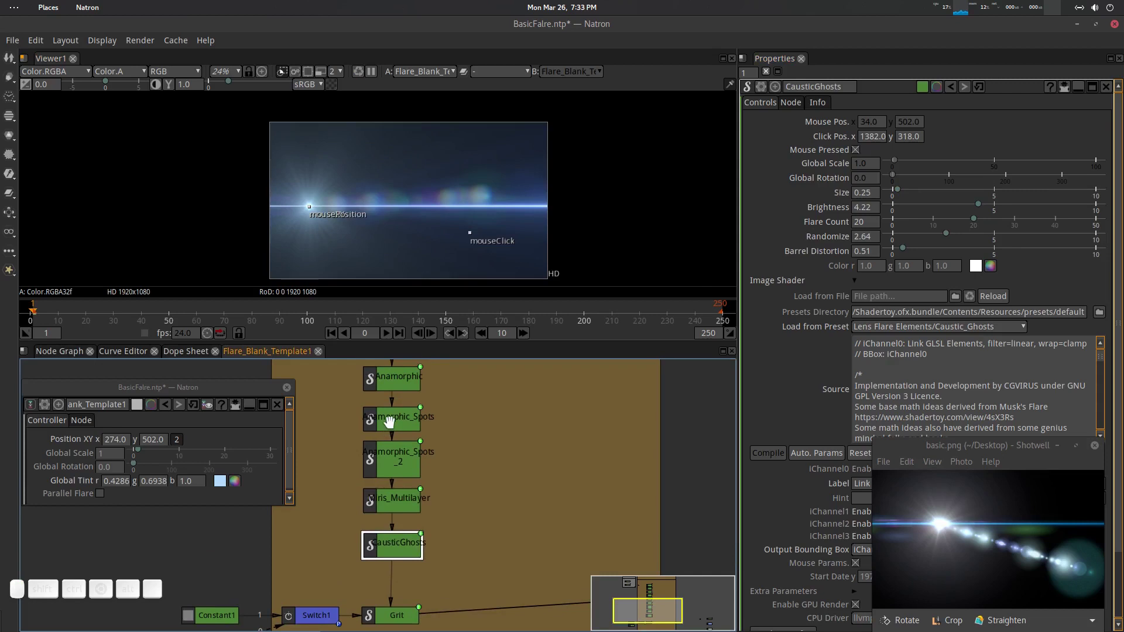
drag(416, 410, 416, 448)
click(411, 432)
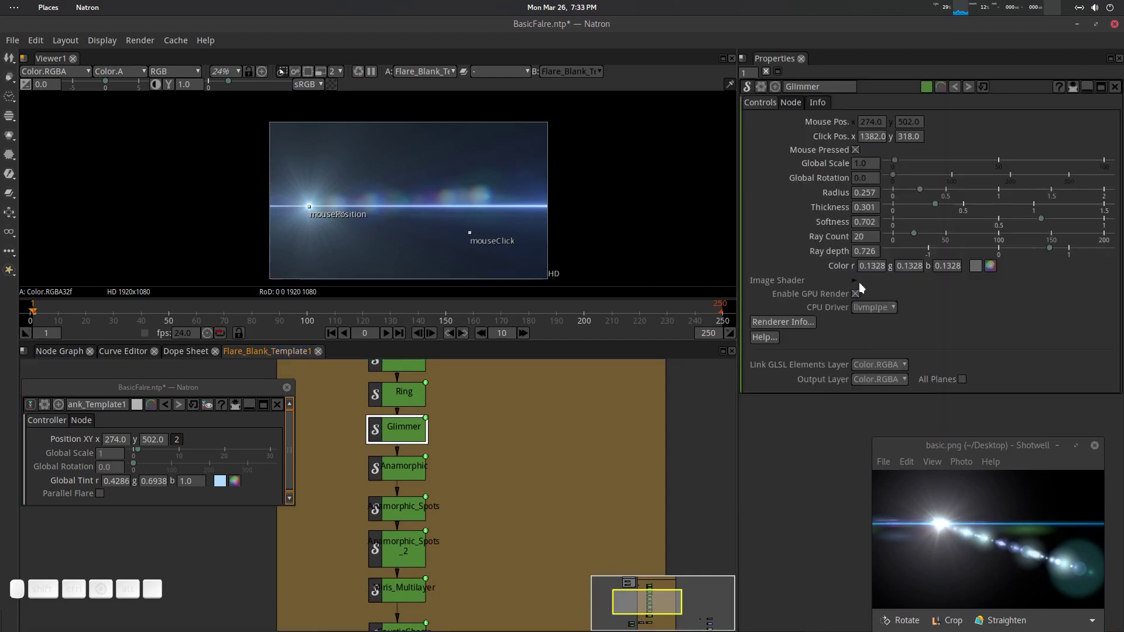
click(906, 267)
mouse_move(921, 189)
mouse_down()
mouse_move(955, 190)
mouse_move(915, 197)
mouse_up()
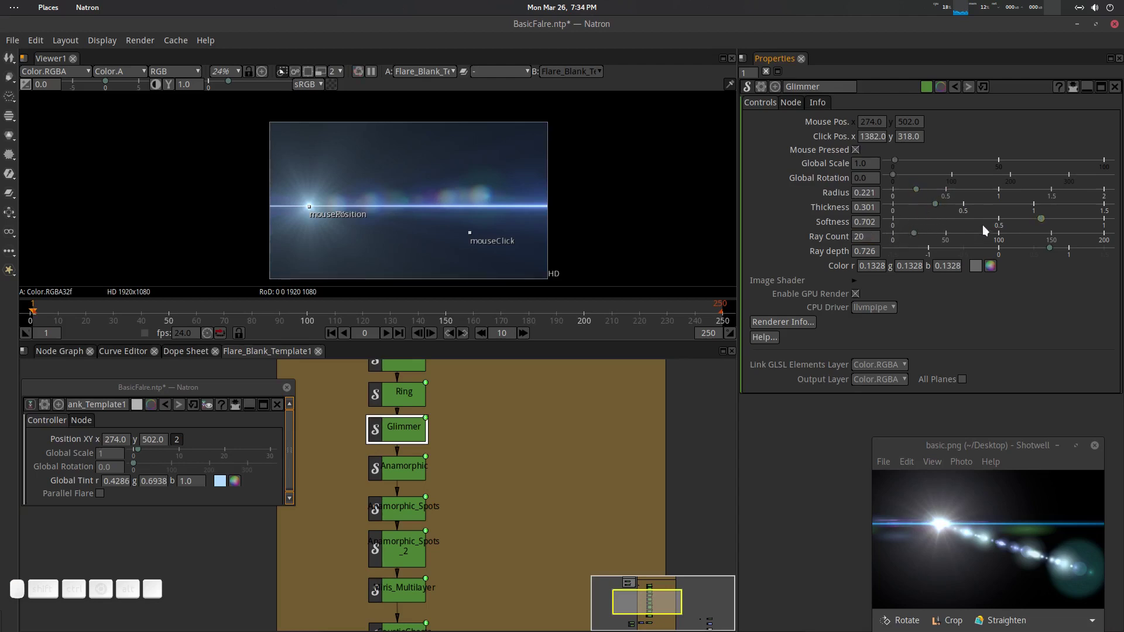
drag(1033, 217, 998, 217)
mouse_move(912, 232)
mouse_down()
mouse_move(967, 232)
mouse_move(899, 229)
mouse_move(918, 229)
mouse_up()
click(960, 85)
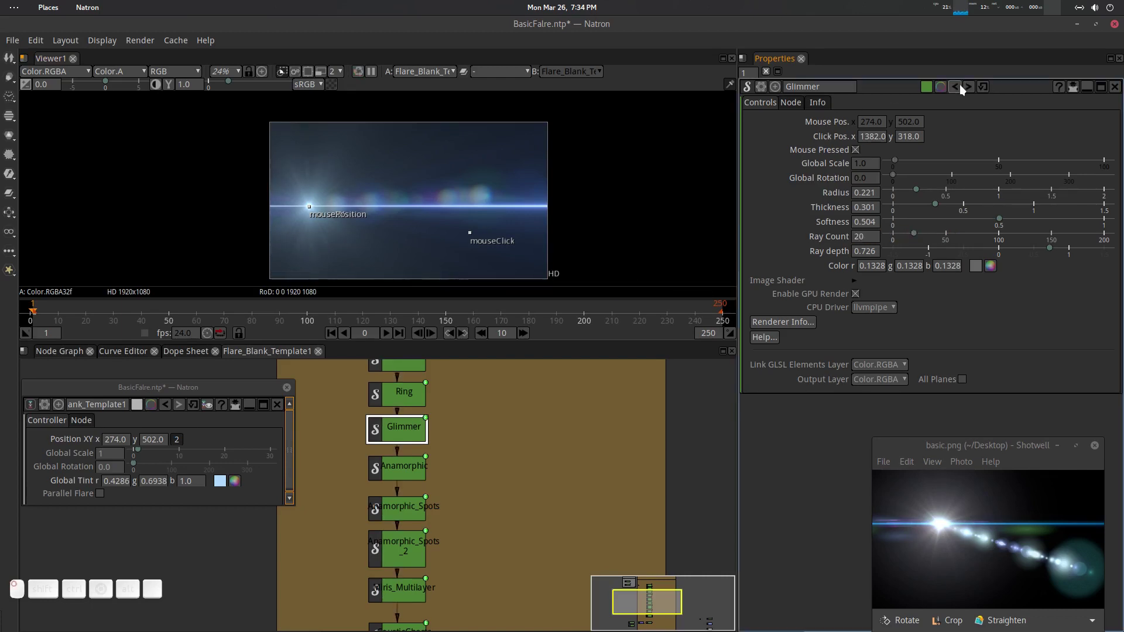
click(960, 85)
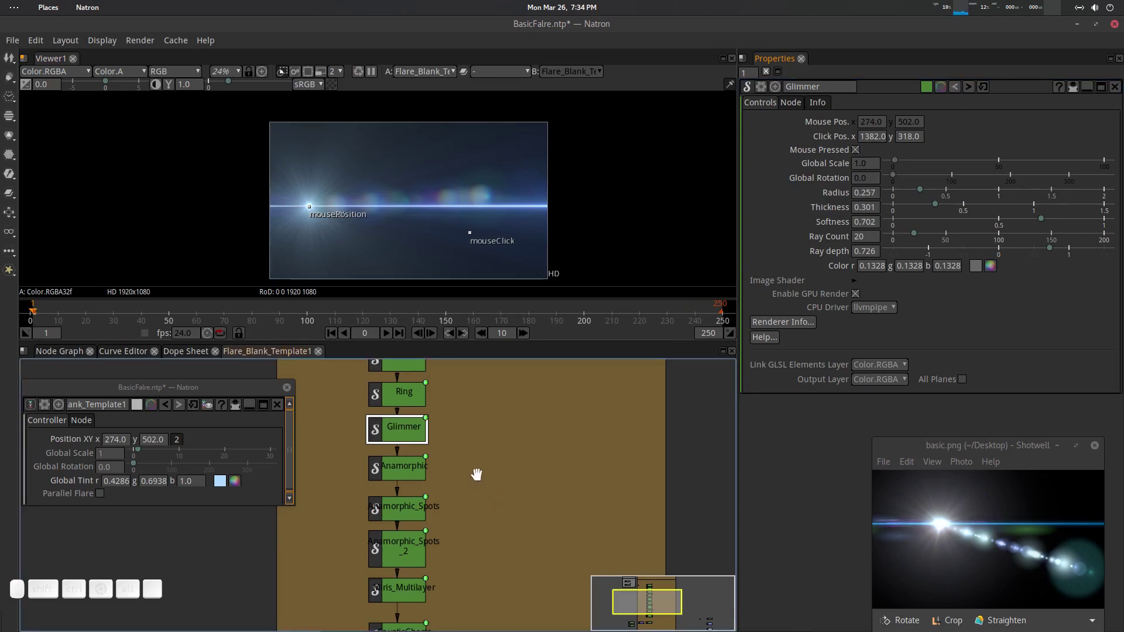
Step: Open the star element and set its Radius to 0.122, Threshold to 1.05 and Rotation to 0.0
drag(476, 473, 469, 444)
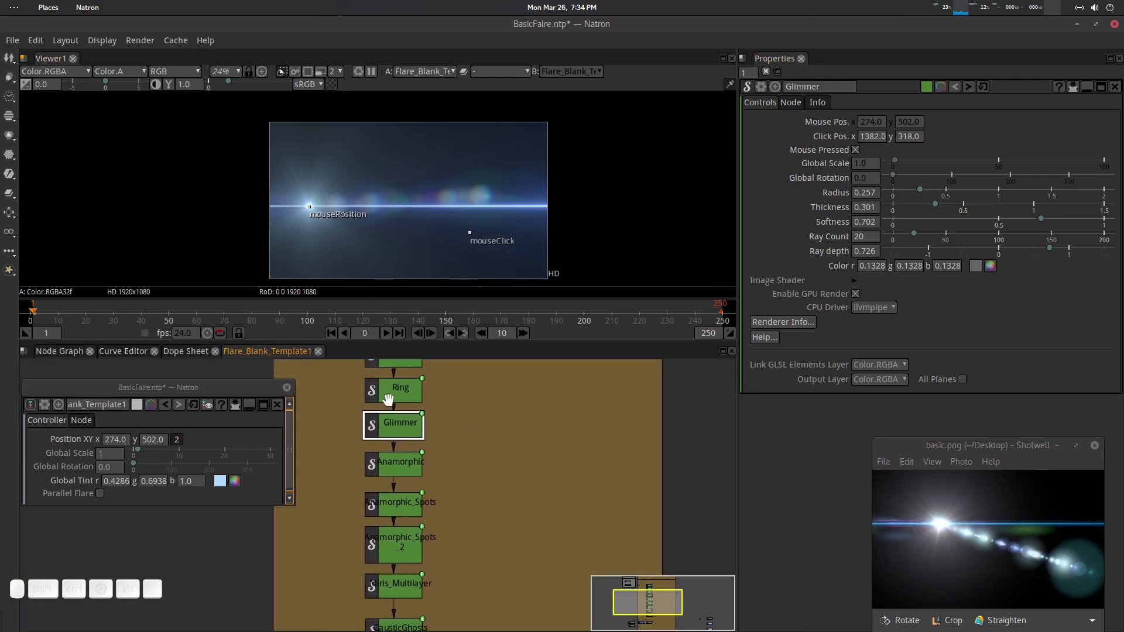
drag(388, 410, 420, 462)
click(402, 410)
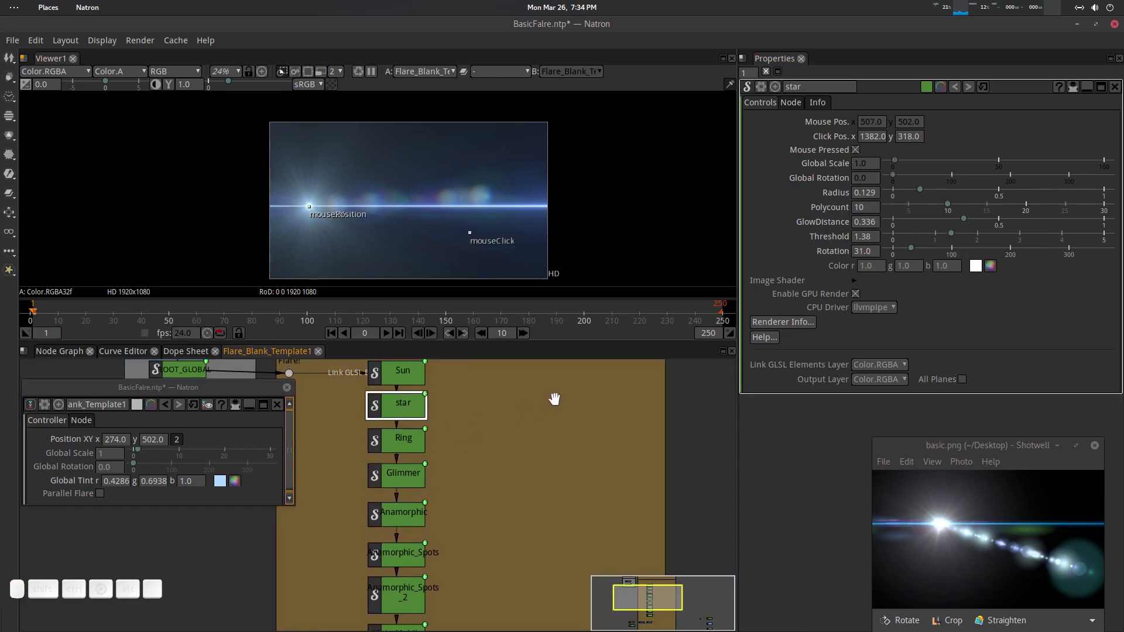
mouse_move(917, 188)
mouse_down()
mouse_move(1001, 183)
mouse_move(906, 195)
mouse_move(917, 195)
mouse_up()
drag(951, 235, 879, 251)
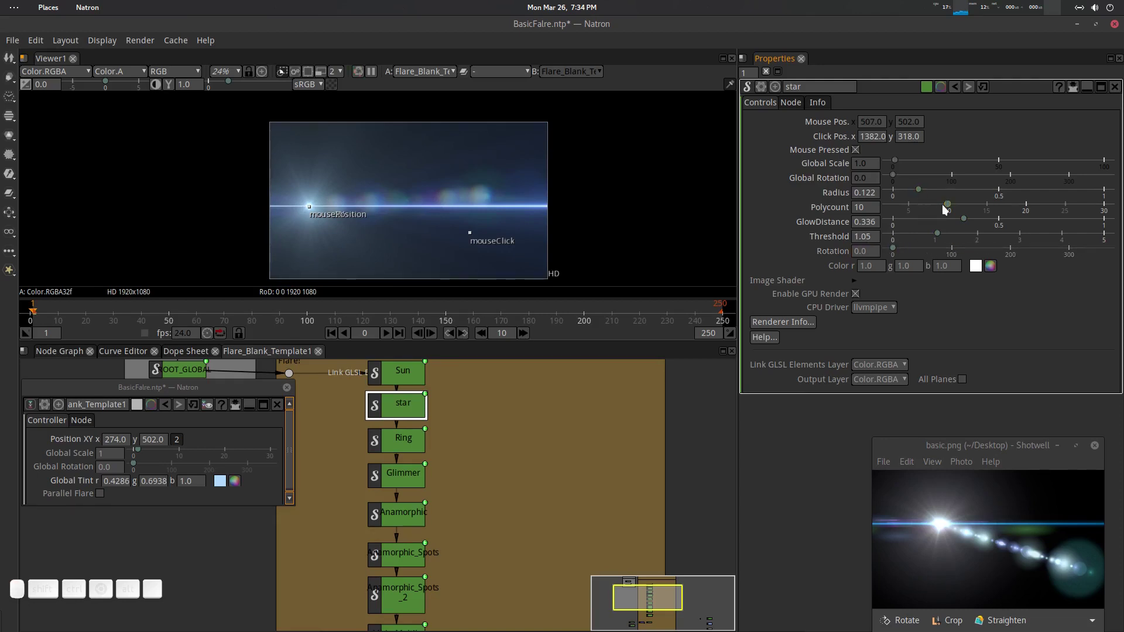
Step: Set the star's Polycount to 9, Radius to 0.05 and Threshold to 0.0, and adjust its Rotation
drag(942, 204, 901, 207)
drag(940, 231, 865, 238)
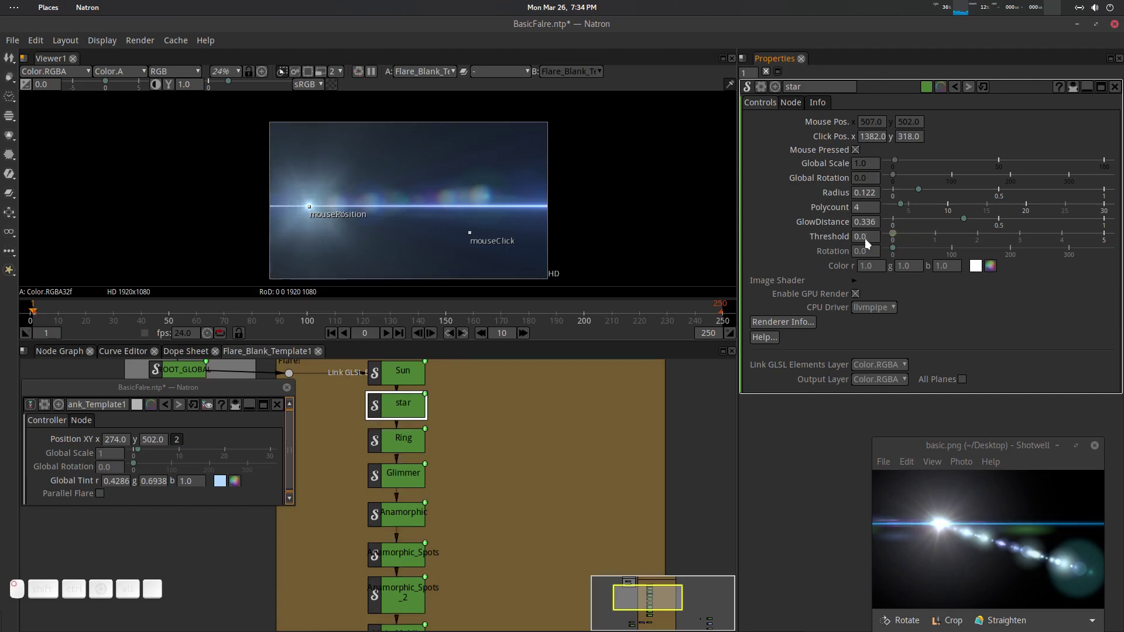
drag(903, 205, 970, 225)
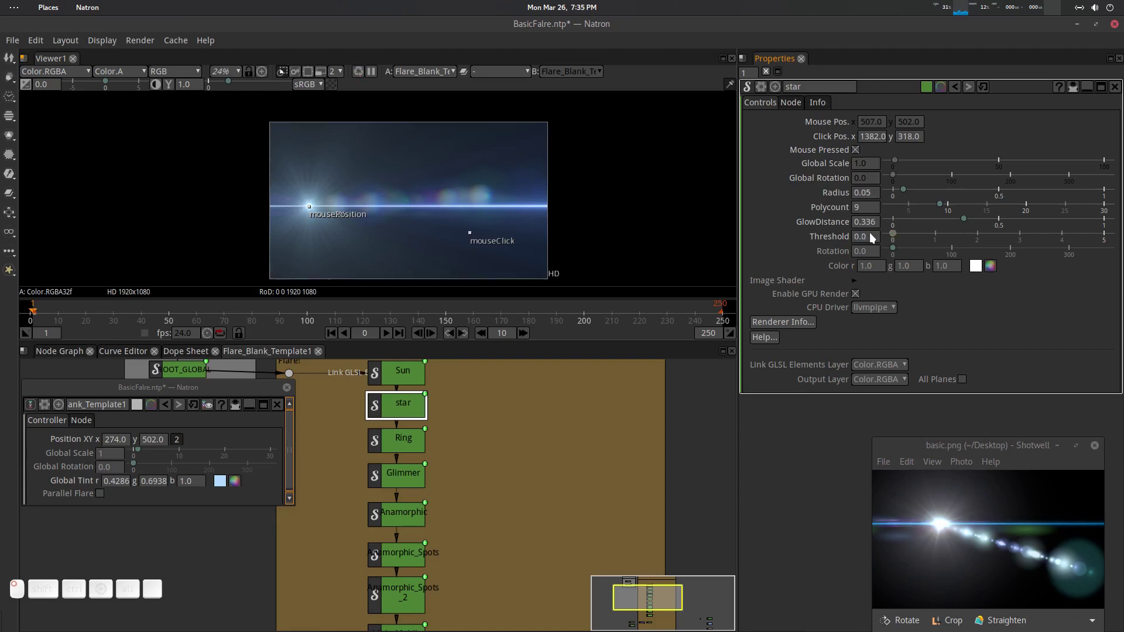
drag(903, 248, 924, 246)
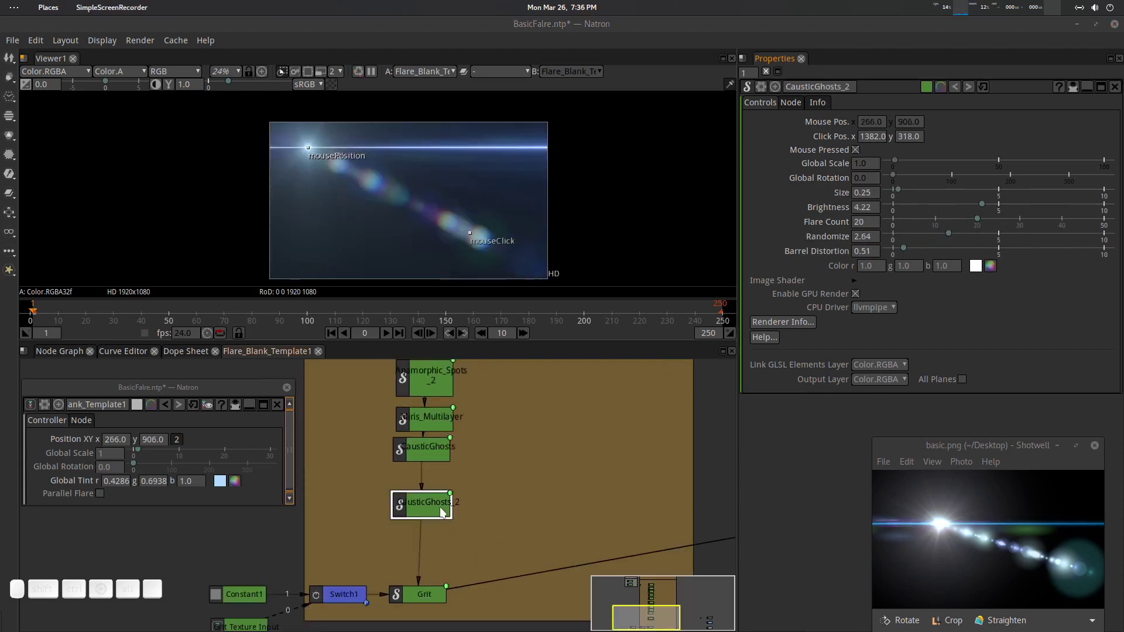
Step: Place the CausticGhosts_2 node closer below CausticGhosts and load the Lens Flare Elements/hoop_single preset into it
drag(442, 511, 434, 491)
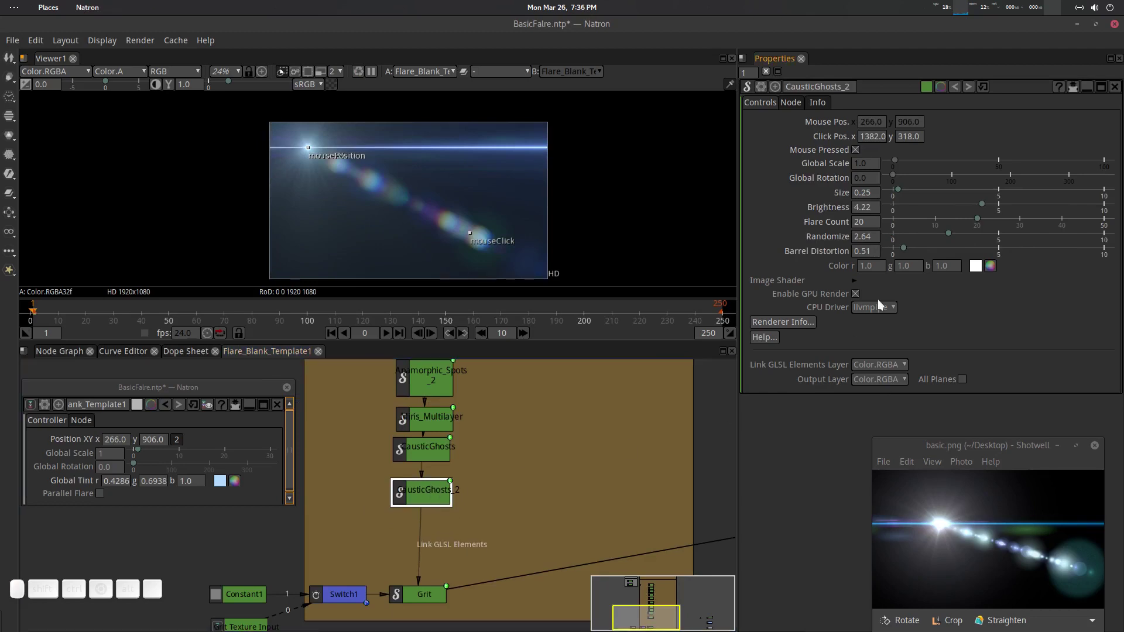
click(851, 280)
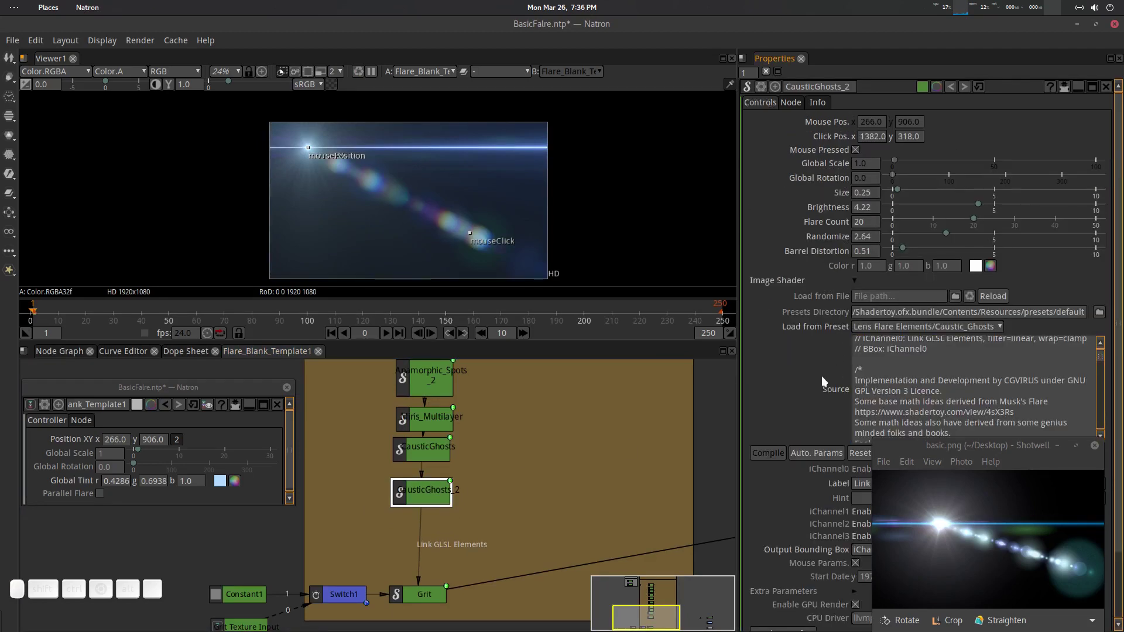
scroll(820, 374, down, 2)
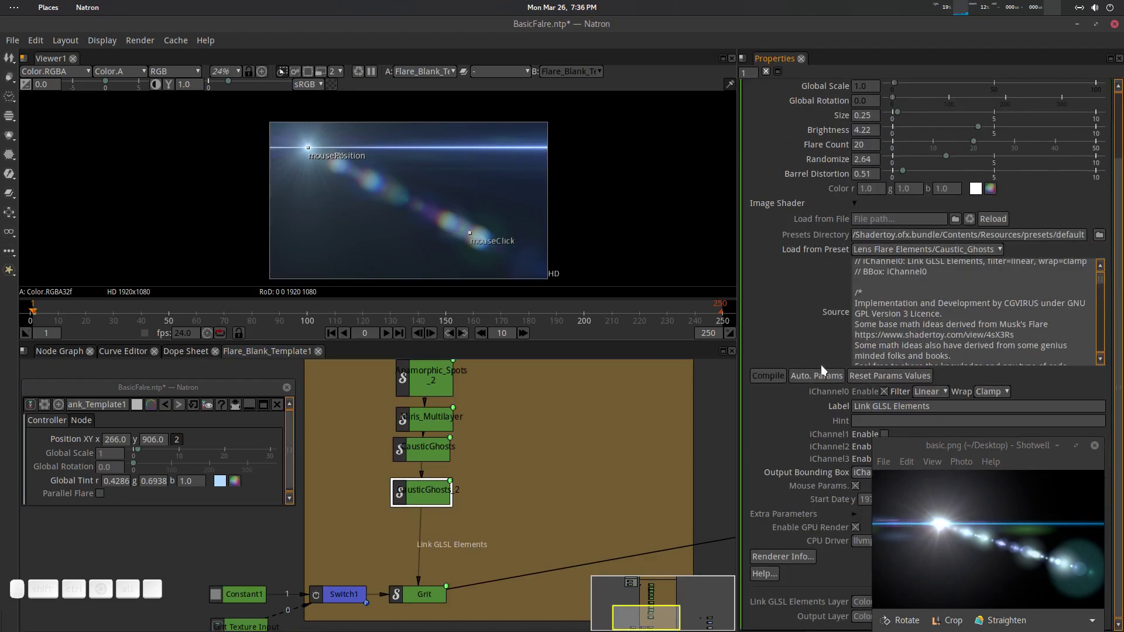
click(925, 251)
mouse_move(906, 403)
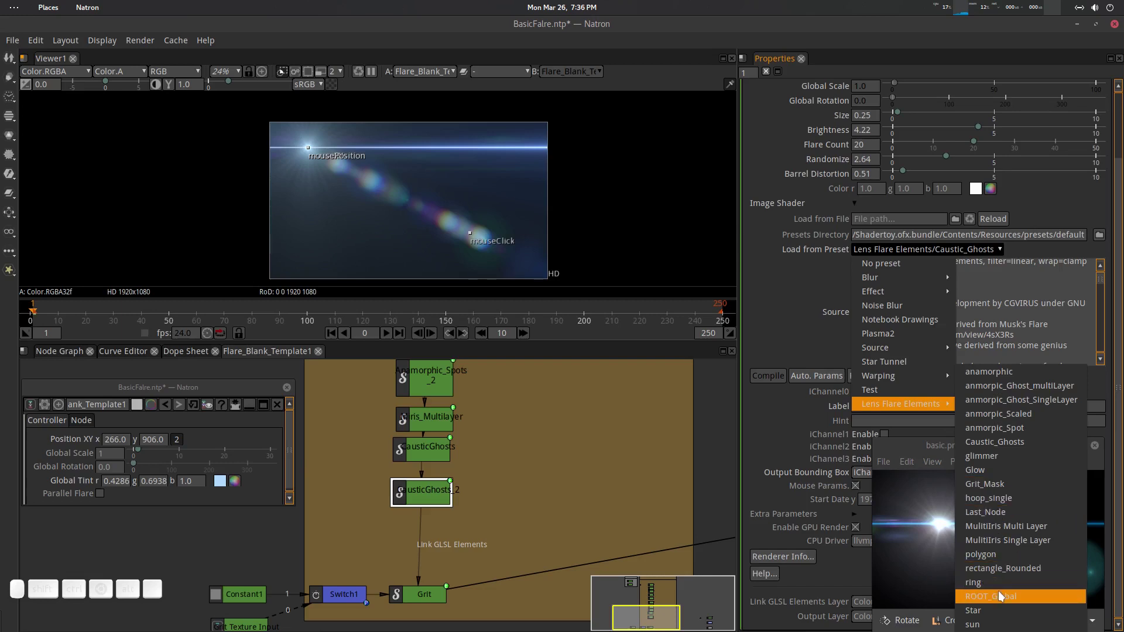
click(1000, 499)
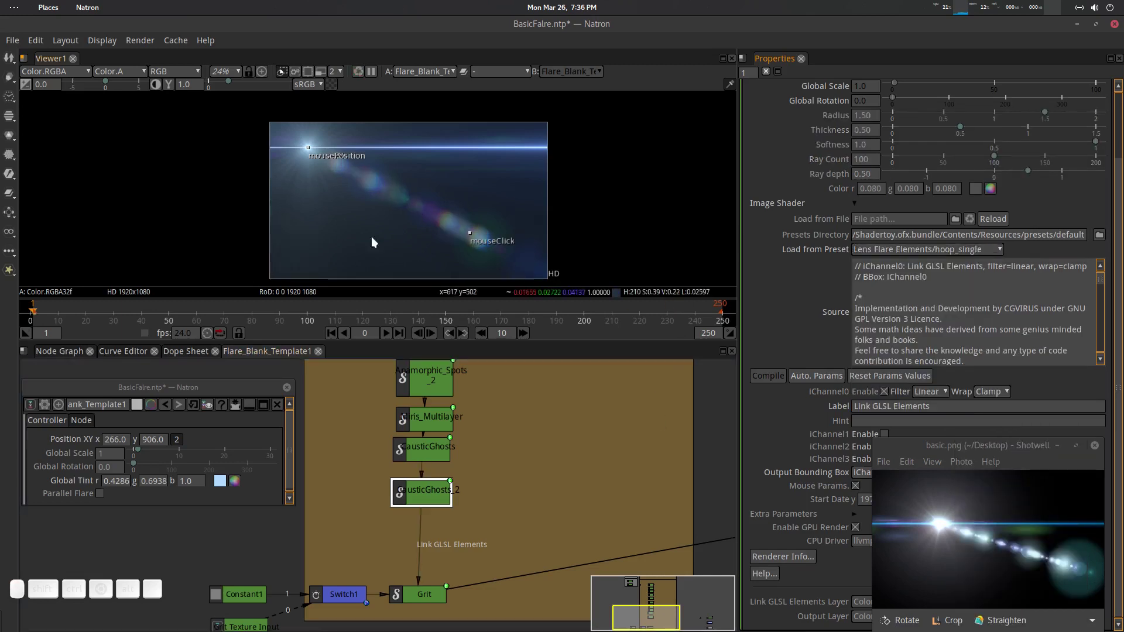
Step: Move the flare source around the frame to x 379, y 773, and hide the viewer overlays
click(310, 149)
drag(309, 149, 455, 185)
drag(482, 225, 325, 175)
scroll(337, 178, up, 5)
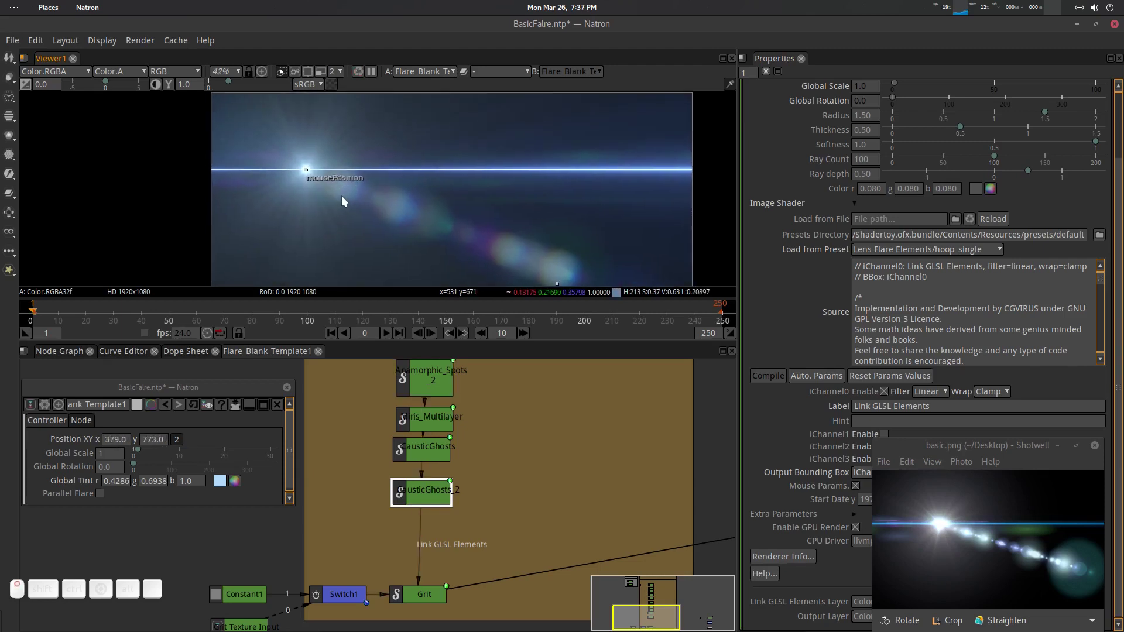
key(o)
scroll(359, 198, down, 3)
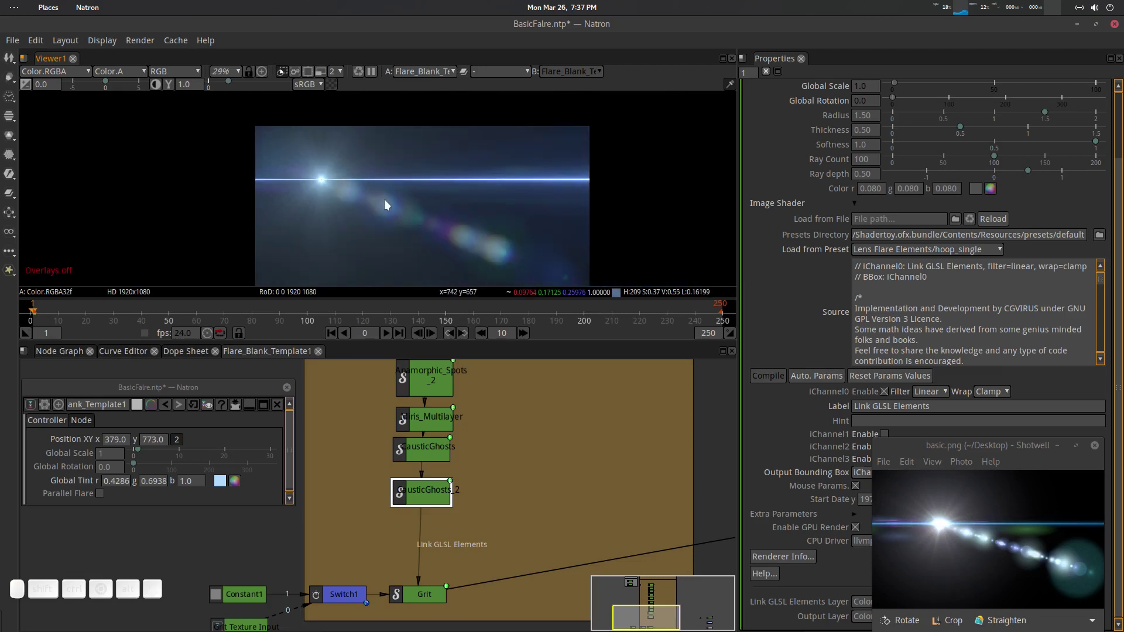
Step: Set the CausticGhosts_2 hoop's Radius to 0.856, Thickness to 0.318, Softness to 0.998 and Ray Count to 38
click(426, 487)
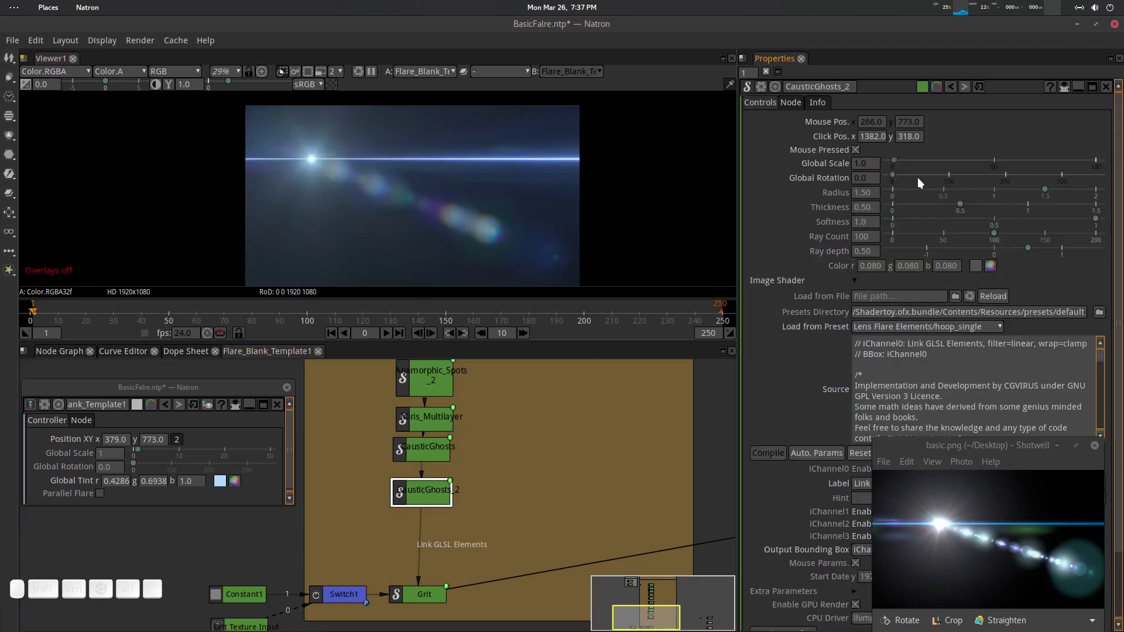
drag(1041, 189, 985, 195)
mouse_move(1091, 222)
mouse_down()
mouse_move(931, 221)
mouse_move(1095, 220)
mouse_up()
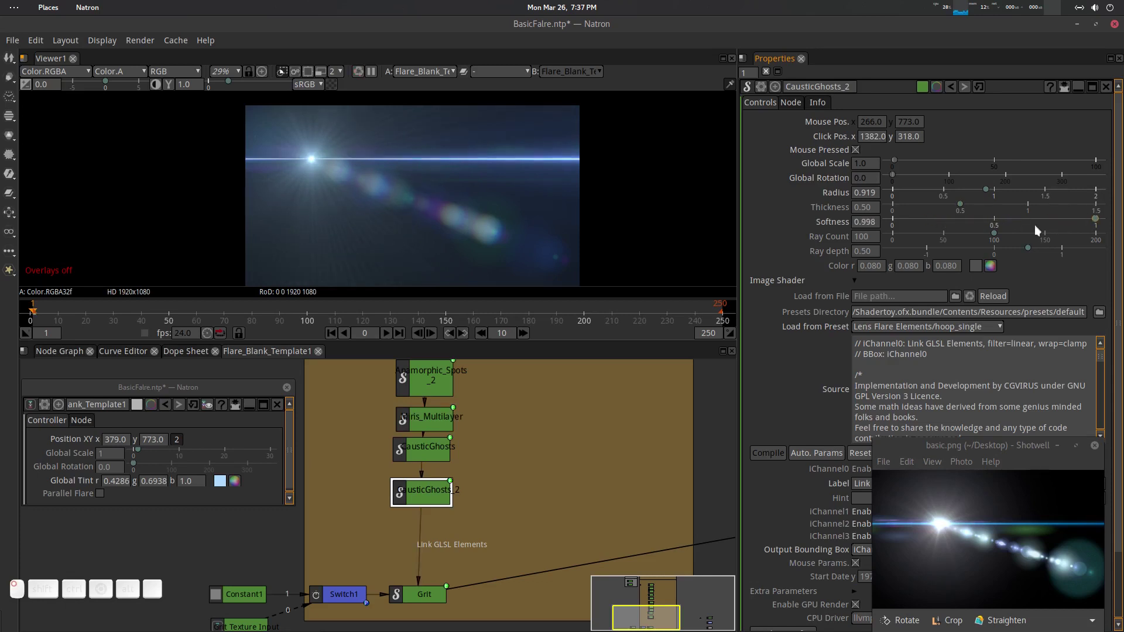
drag(993, 236, 928, 236)
drag(960, 206, 979, 190)
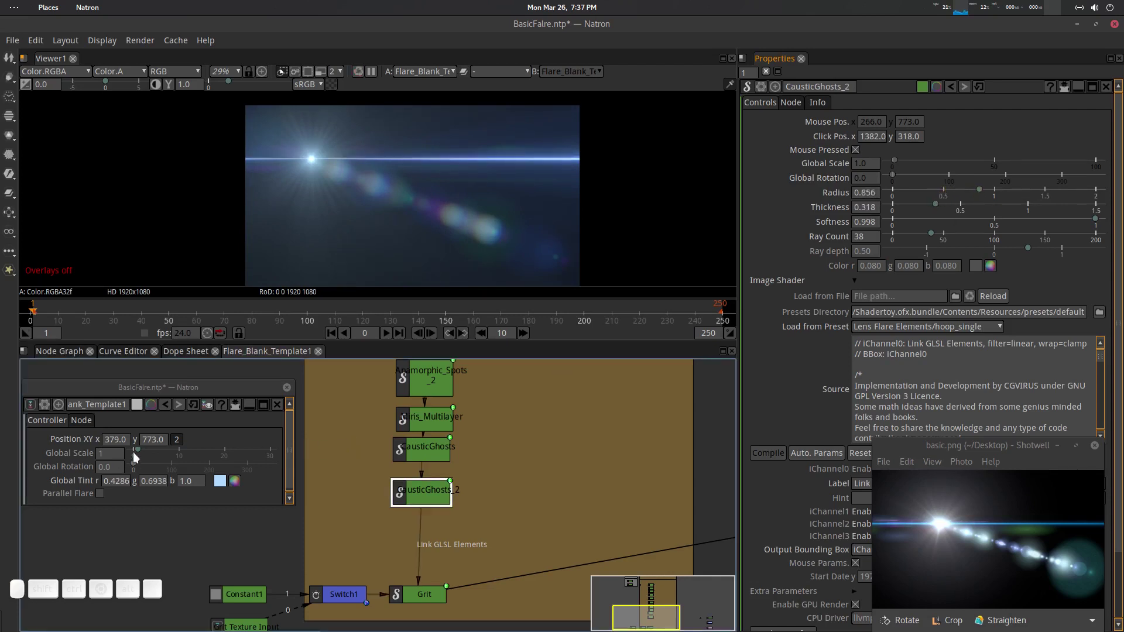
Step: Try Global Scale values of 0.80, 1.60 and 0.90 on the flare template's controller
mouse_move(136, 448)
mouse_down()
mouse_move(148, 451)
mouse_move(136, 448)
mouse_up()
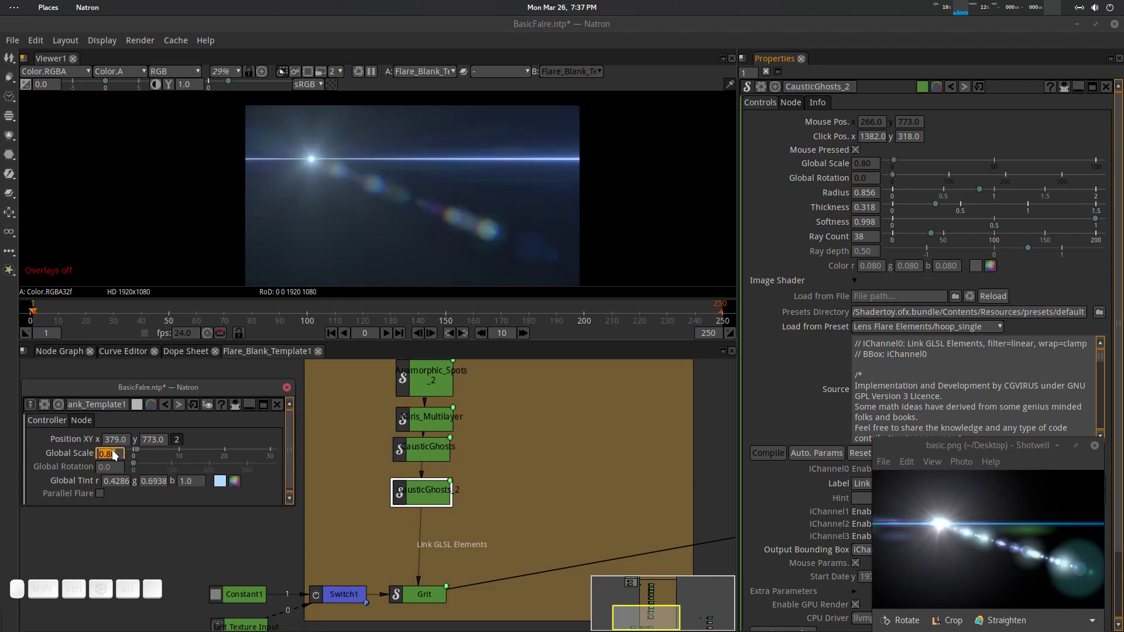
scroll(310, 147, up, 5)
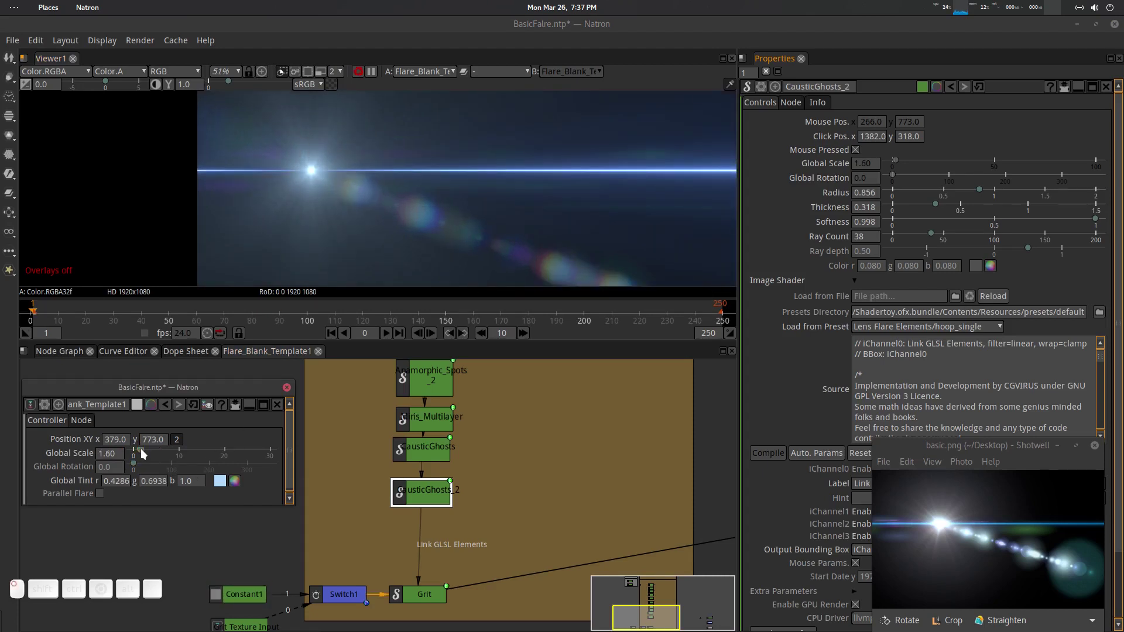
drag(140, 448, 138, 448)
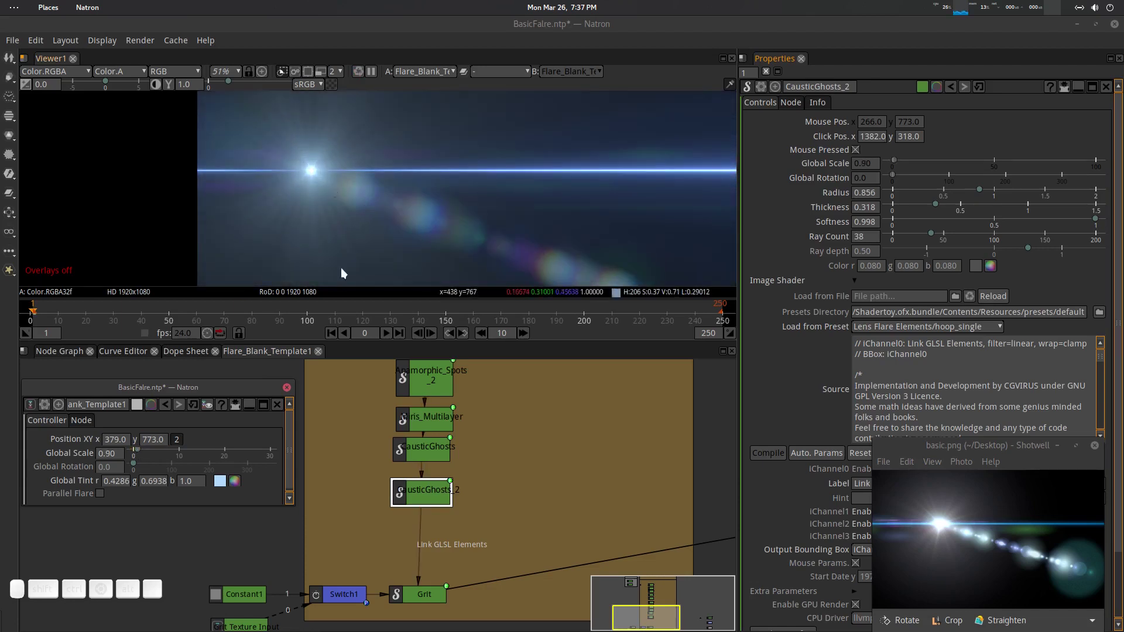
Step: Rename the CausticGhosts_2 node to Hoop and select it in the node graph
scroll(431, 494, down, 3)
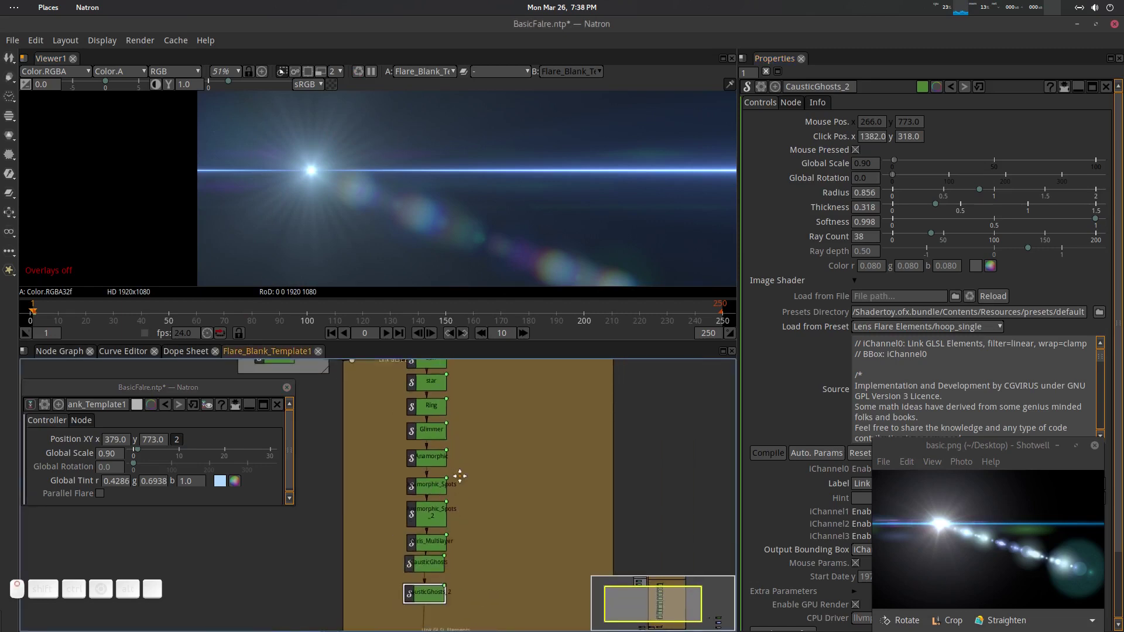
drag(460, 475, 460, 429)
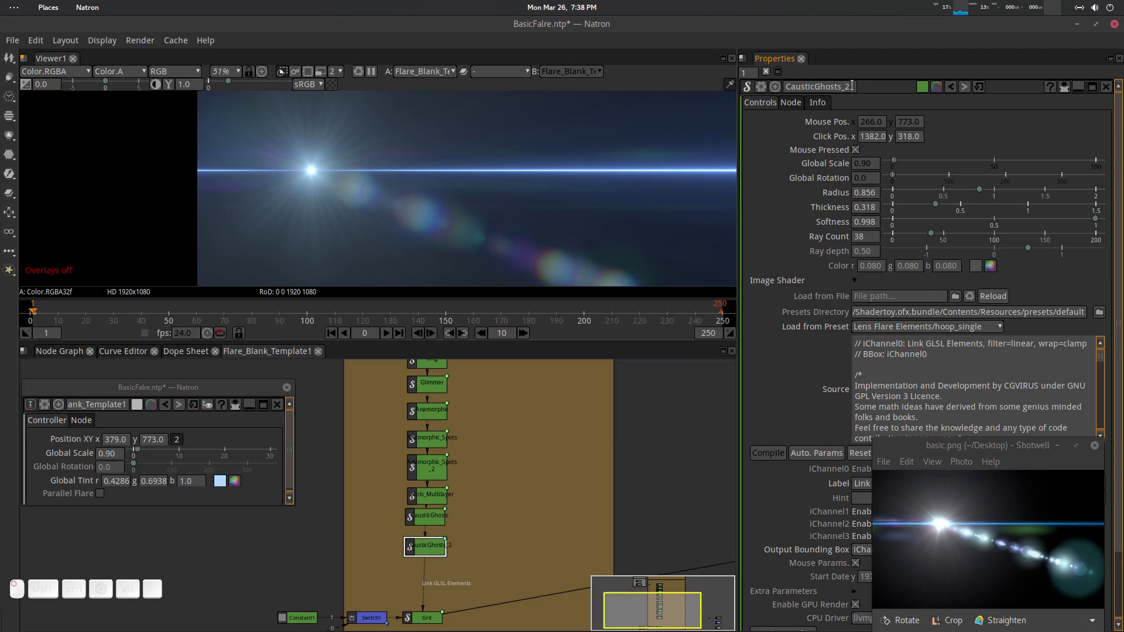
double_click(851, 86)
text(Hoop)
key(Return)
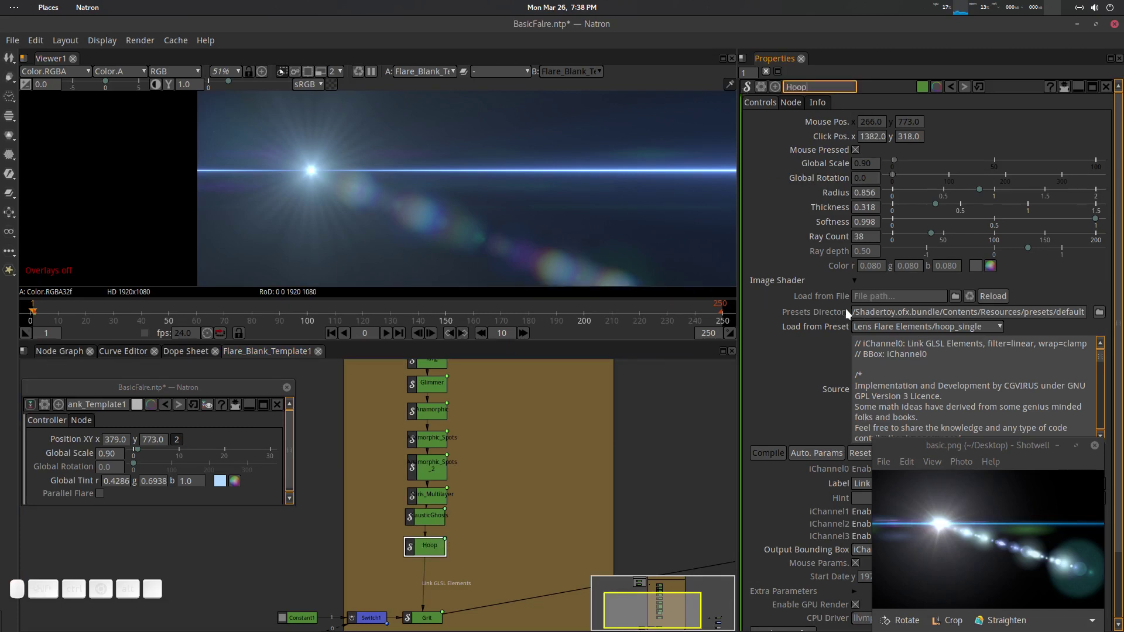
click(421, 552)
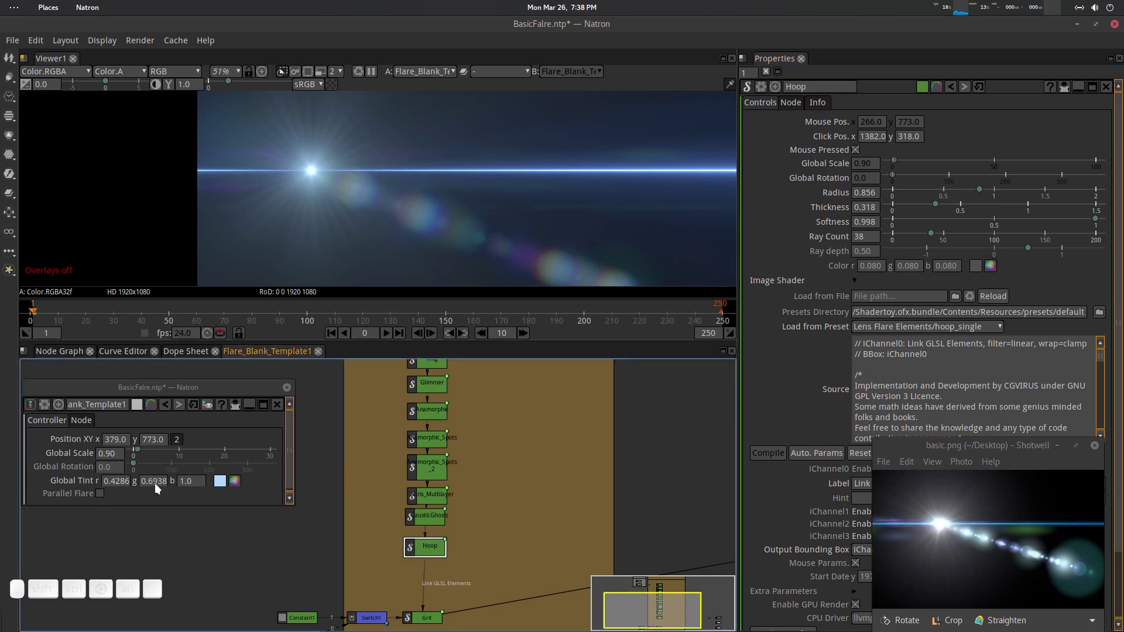
Step: Set the flare template's Global Scale to 1
mouse_move(114, 452)
mouse_down()
mouse_move(97, 449)
mouse_move(103, 459)
mouse_up()
text(1)
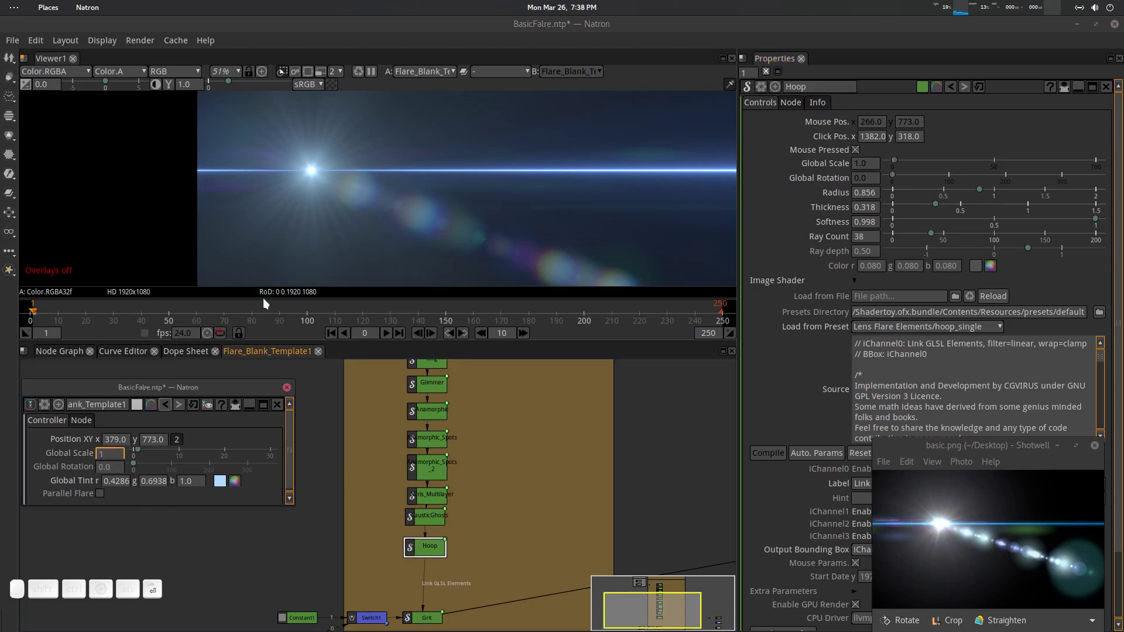
key(Return)
Step: Set the Hoop element's Softness to 0.488
drag(410, 189, 355, 158)
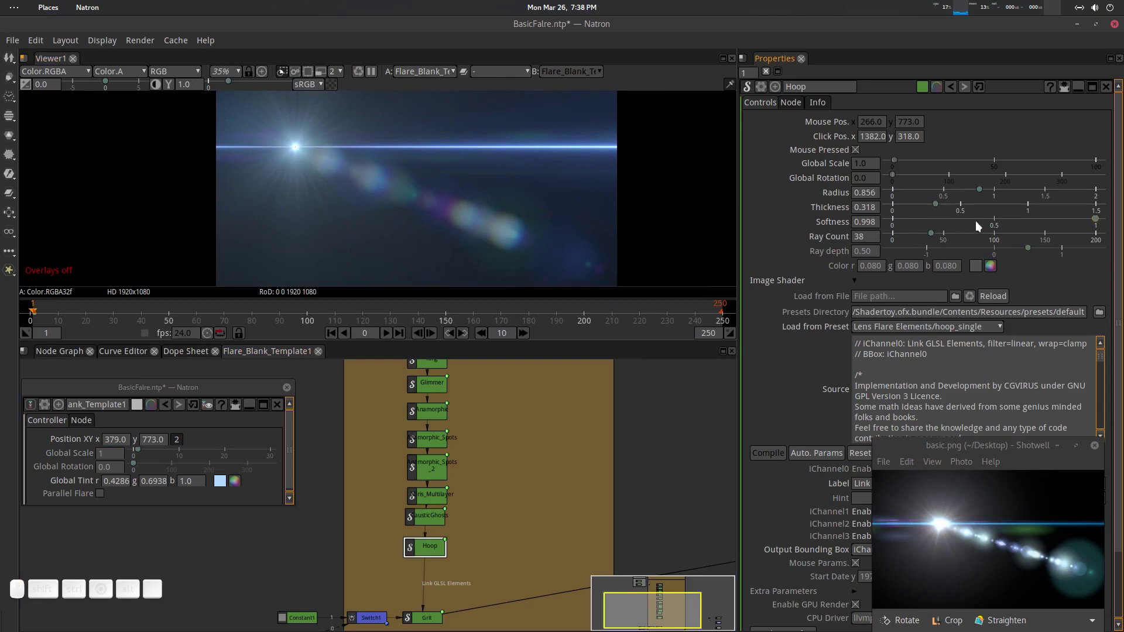
drag(1092, 225, 919, 243)
mouse_move(985, 238)
mouse_down()
mouse_move(947, 237)
mouse_move(992, 237)
mouse_up()
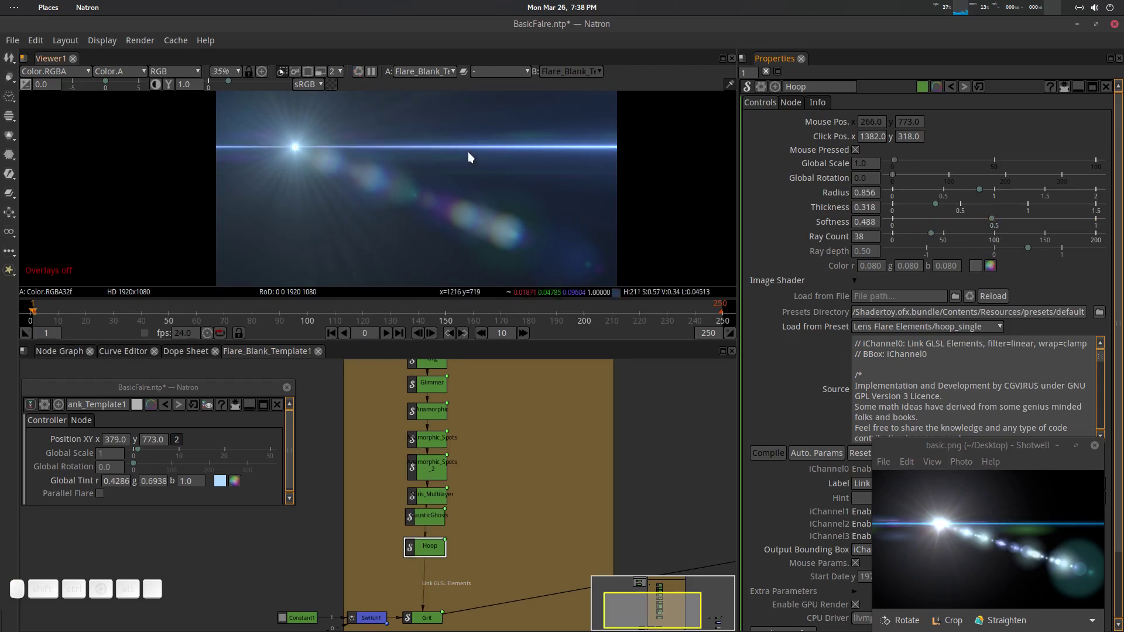
Step: Show the viewer overlays again and move the flare source to x 270, y 805
scroll(328, 163, down, 2)
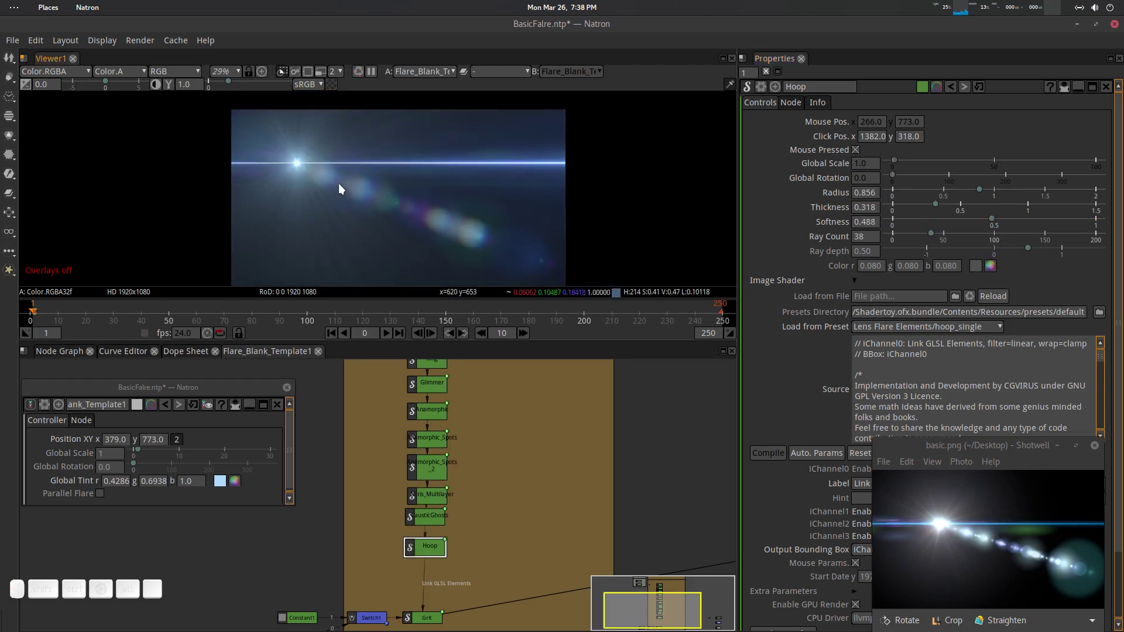
key(o)
drag(300, 164, 278, 157)
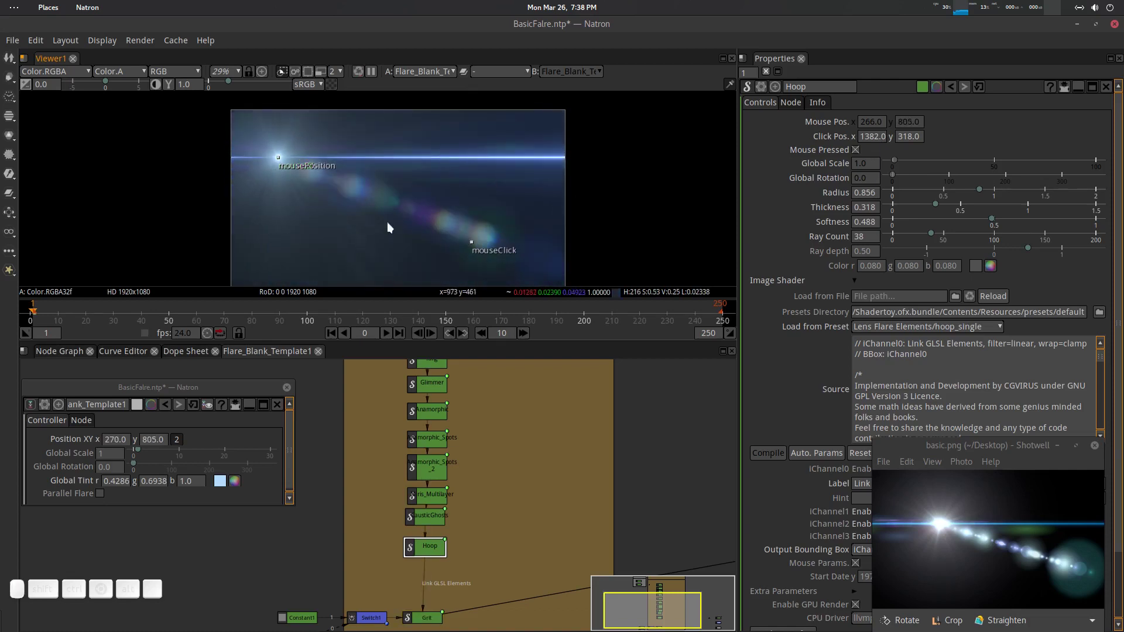
Step: Open the settings of the Ring node in the flare template's node graph
scroll(476, 489, up, 6)
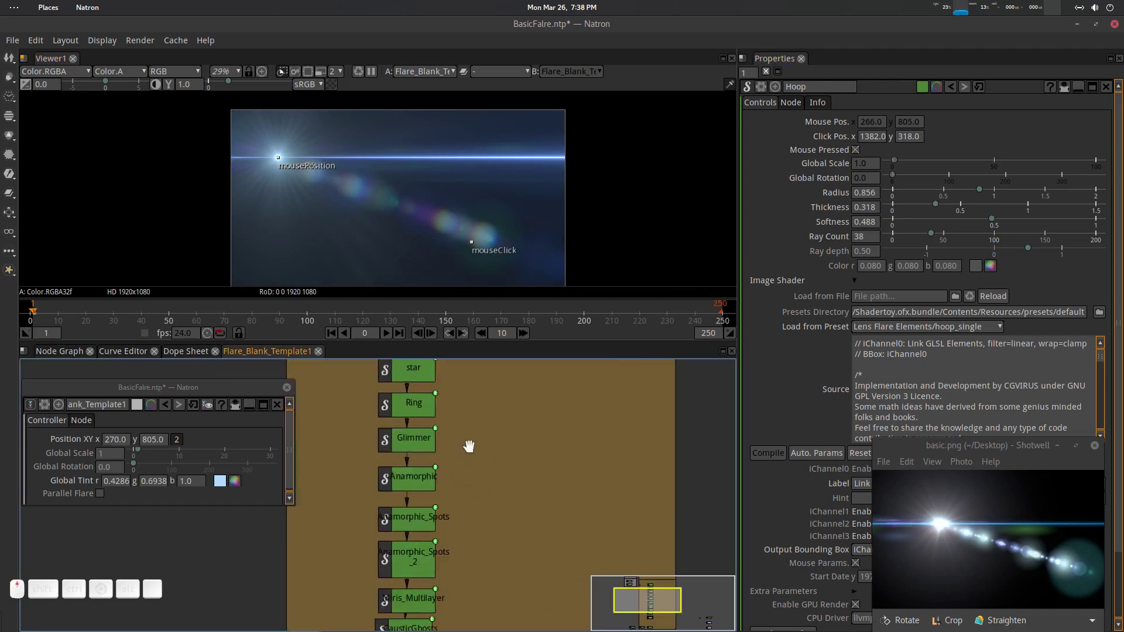
scroll(497, 526, down, 3)
click(445, 474)
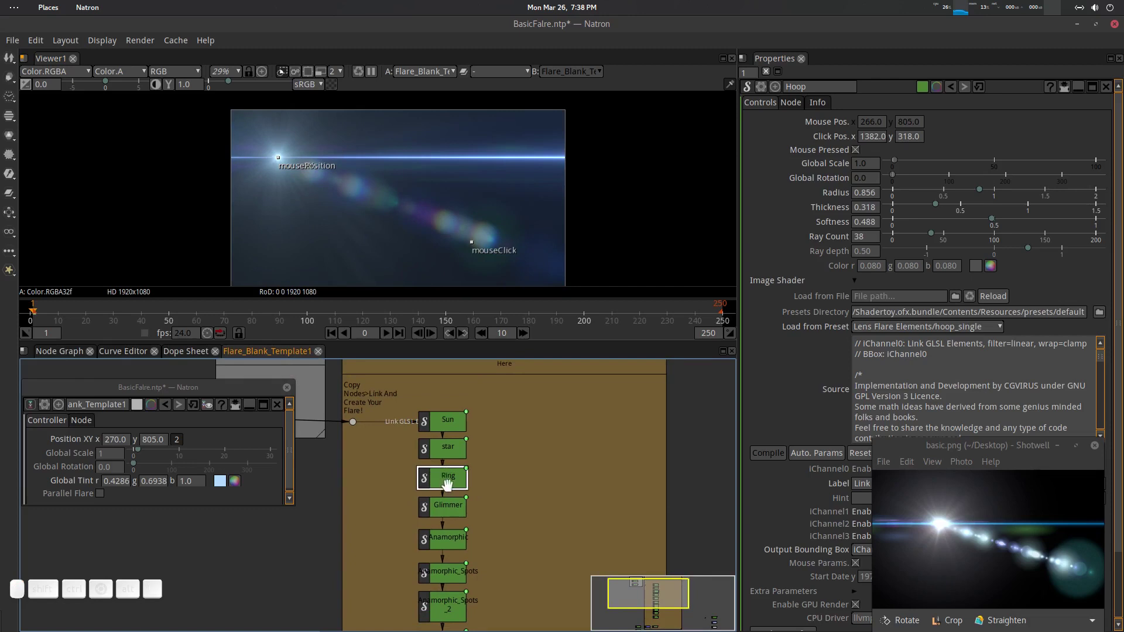
double_click(446, 481)
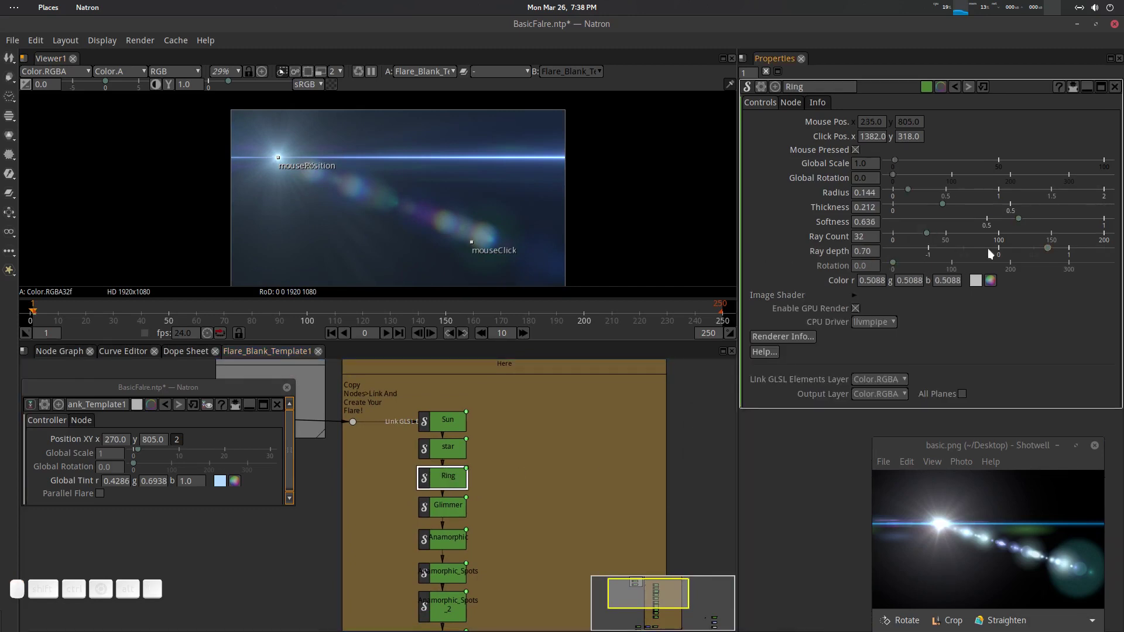
Step: Set the Ring element's Ray depth to 0.37
scroll(311, 152, up, 8)
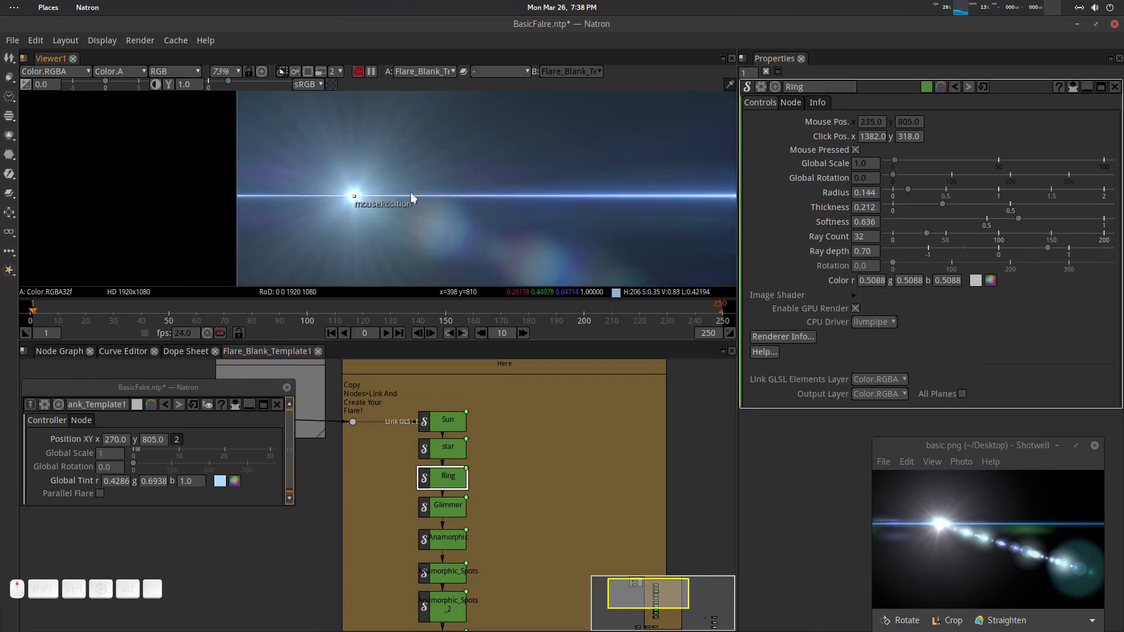
scroll(409, 192, down, 4)
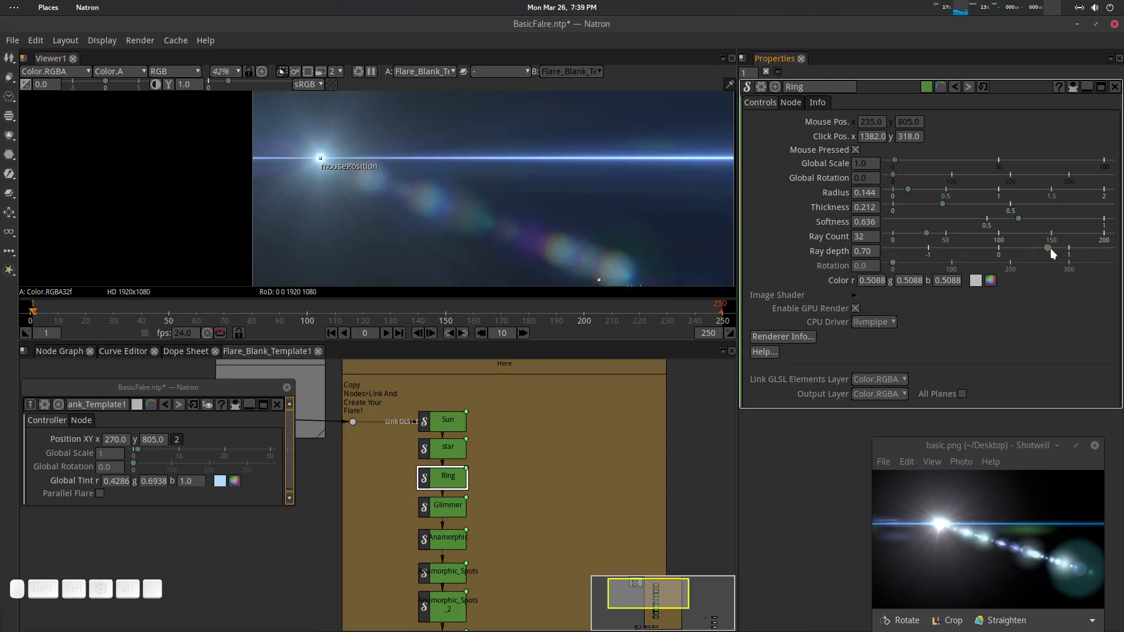
drag(1047, 247, 1023, 252)
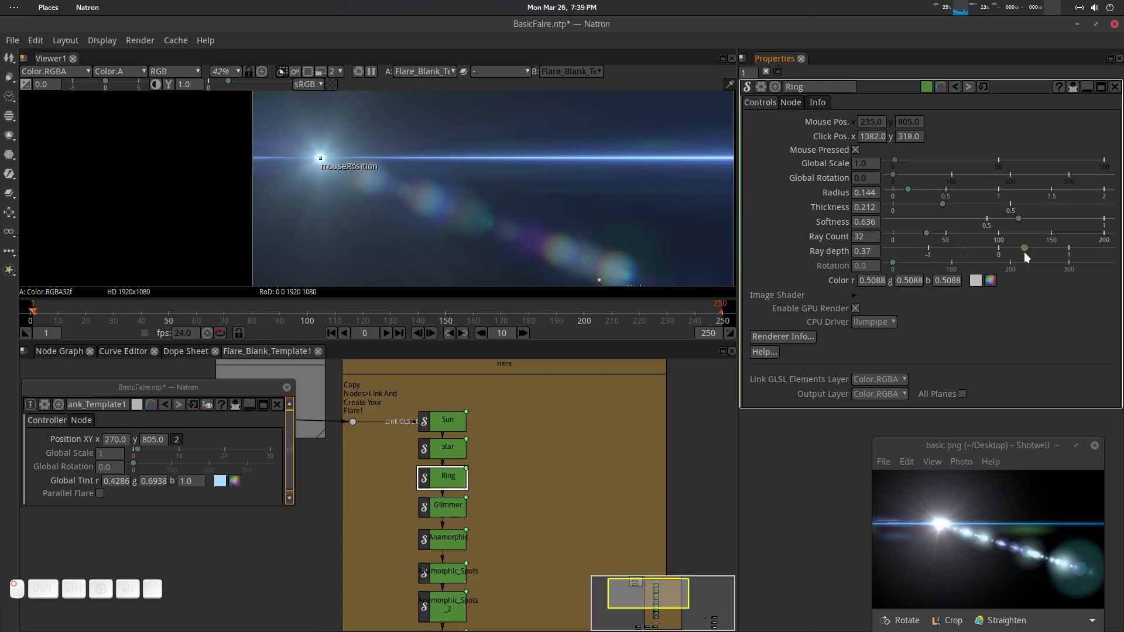
Step: Try the flare template's Global Scale at 0.40 and 0.80, and set it back to 1
drag(141, 449, 135, 449)
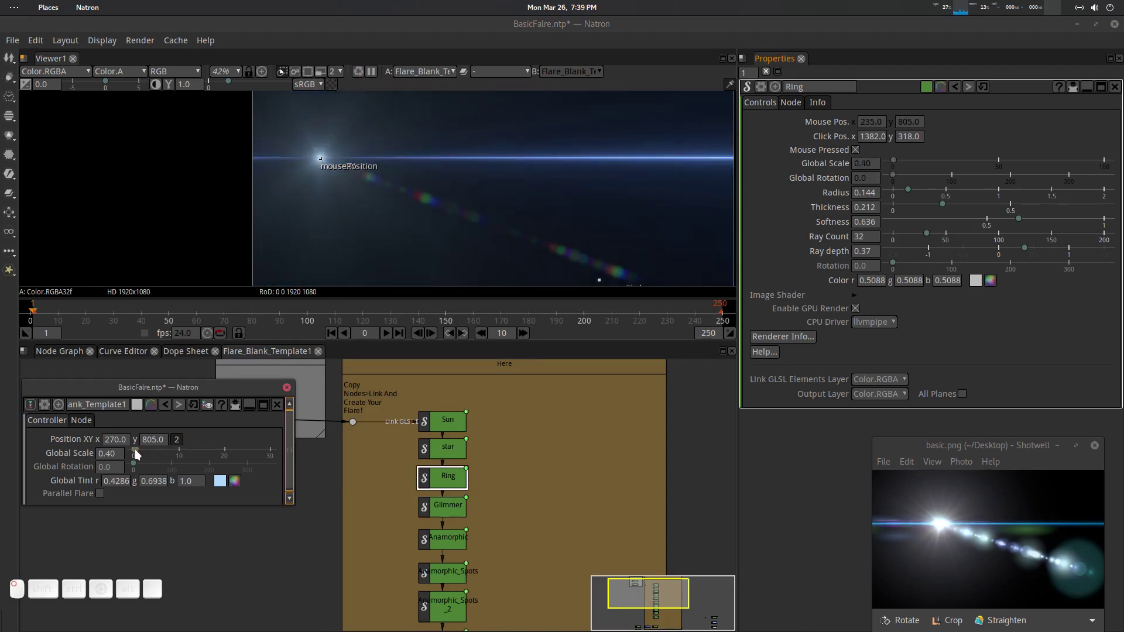
drag(135, 449, 139, 454)
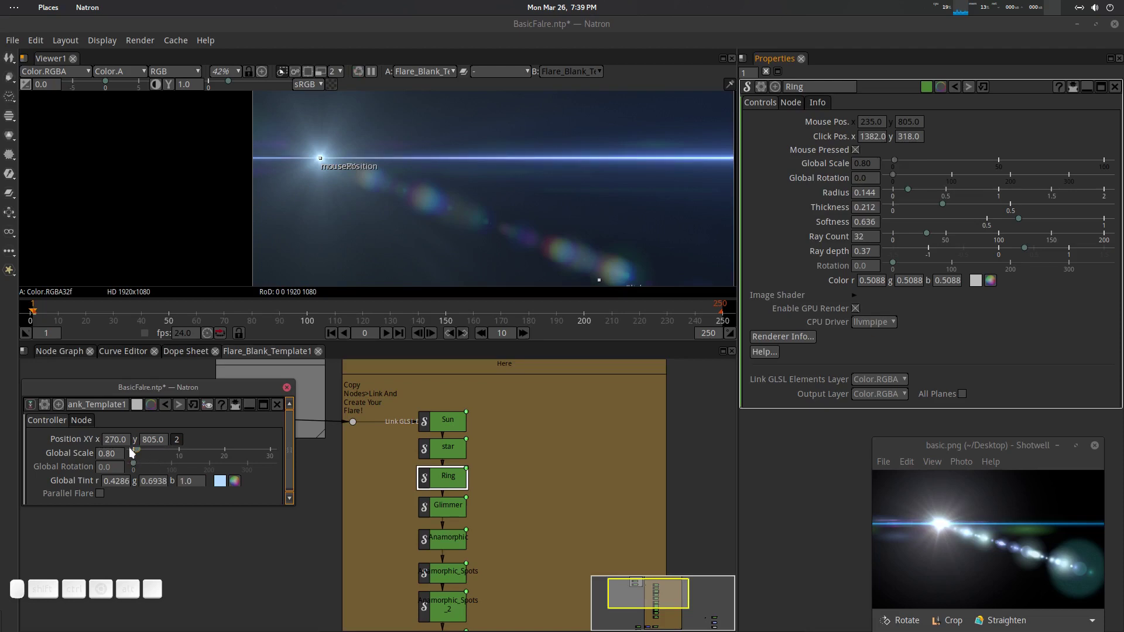
click(114, 455)
text(1)
key(Return)
scroll(443, 179, down, 2)
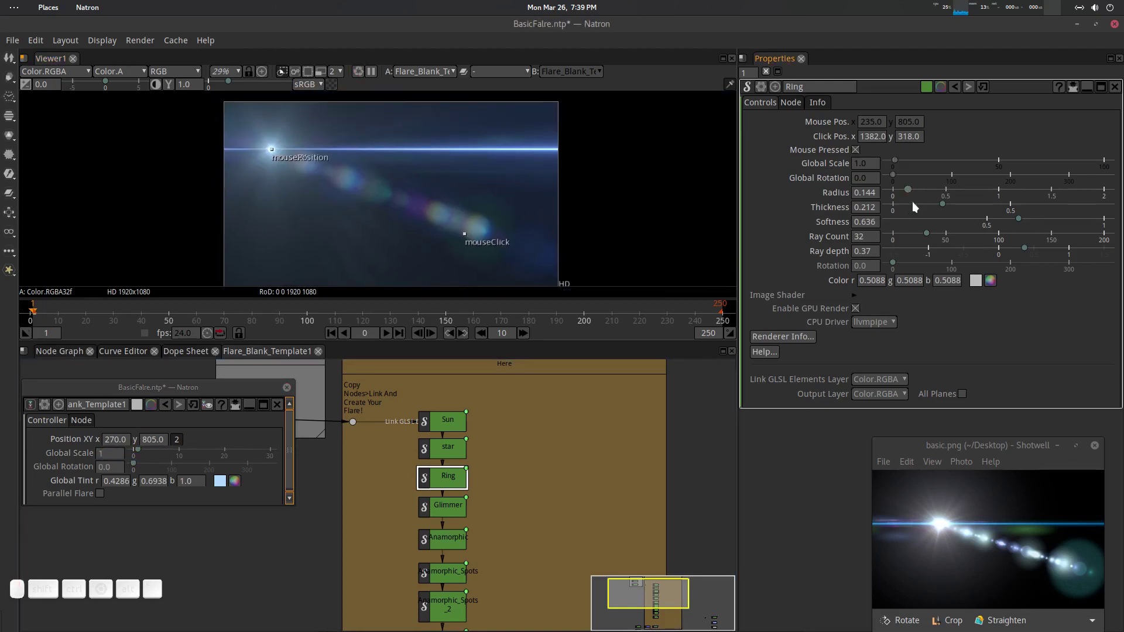
Step: Set the Ring element's Radius to 0.255 and its Softness to 0.646
drag(908, 187, 933, 185)
mouse_move(925, 189)
mouse_down()
mouse_move(900, 190)
mouse_move(919, 189)
mouse_up()
mouse_move(1019, 215)
mouse_down()
mouse_move(1083, 207)
mouse_move(948, 217)
mouse_move(1020, 208)
mouse_up()
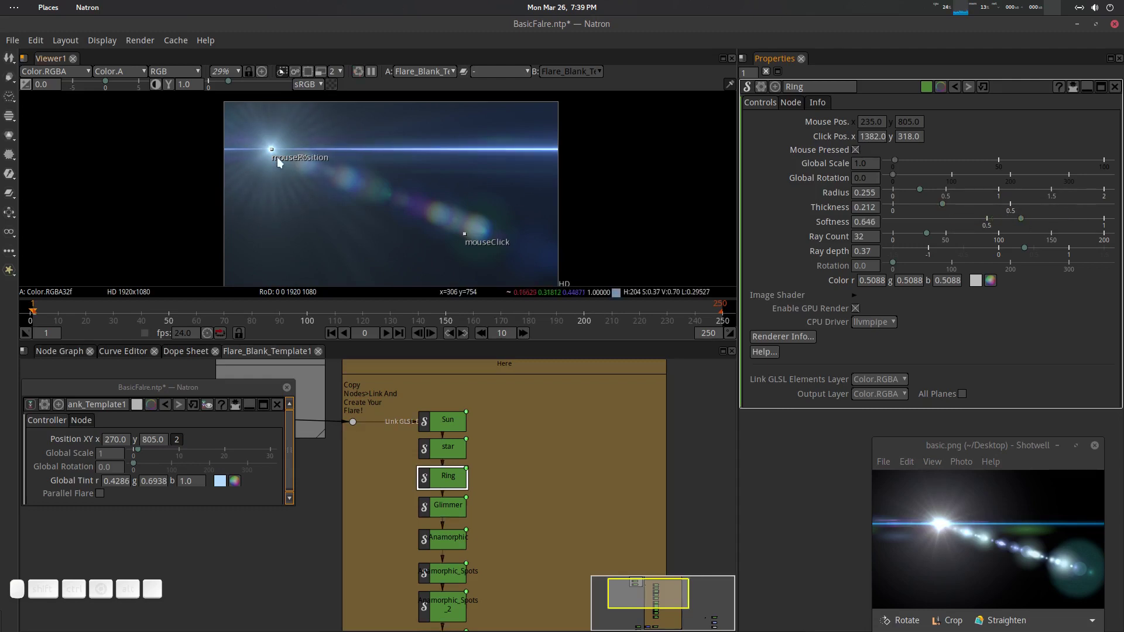
Step: Undo the recent Ring adjustments, stepping back and forward through its edits to compare earlier Radius and Softness values
click(957, 86)
click(957, 84)
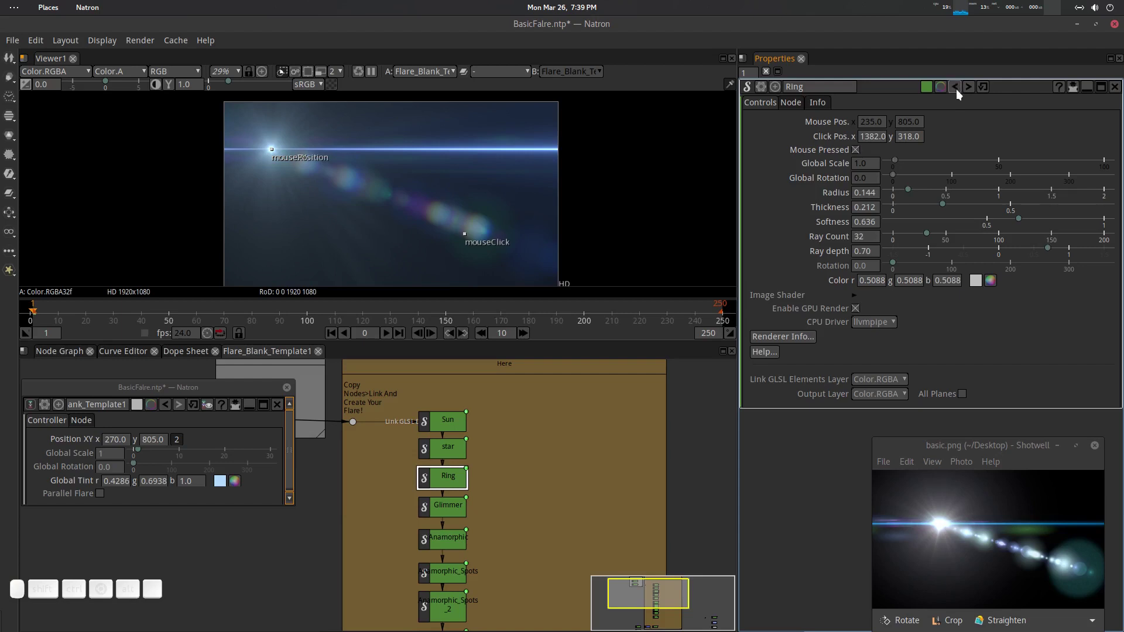
click(957, 86)
click(956, 87)
click(956, 87)
click(968, 87)
click(968, 86)
click(968, 87)
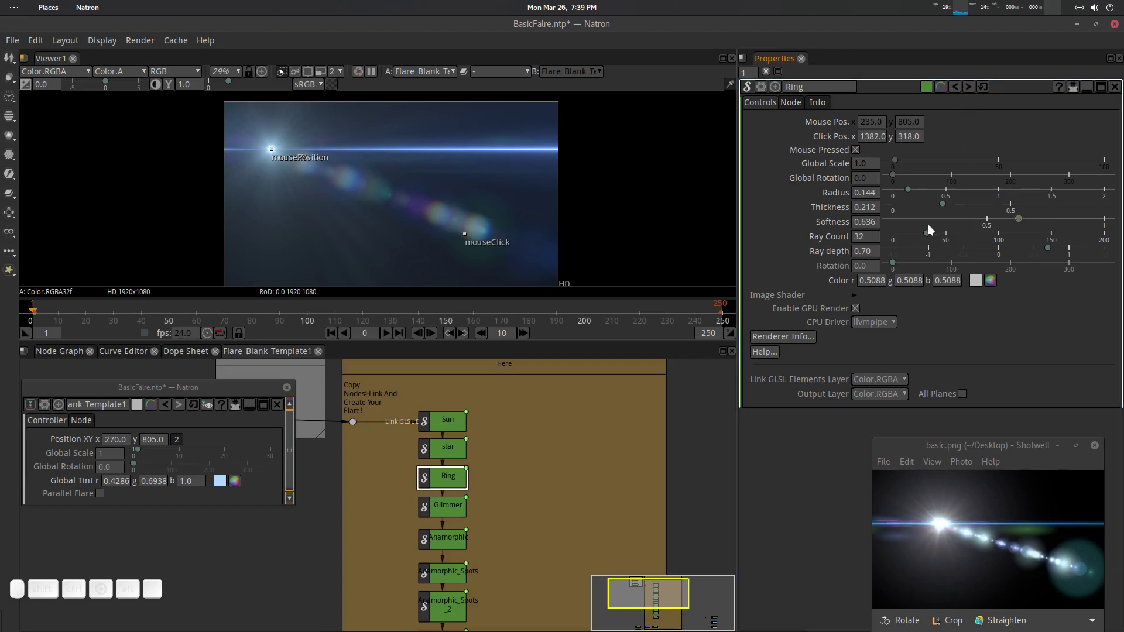
click(954, 88)
click(954, 88)
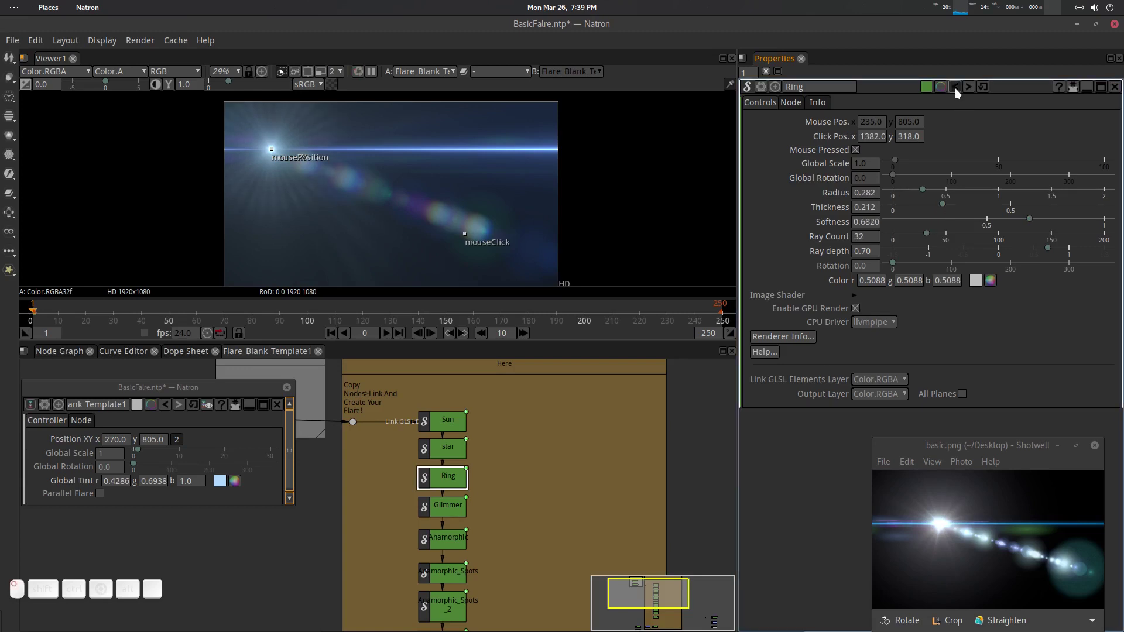
click(954, 88)
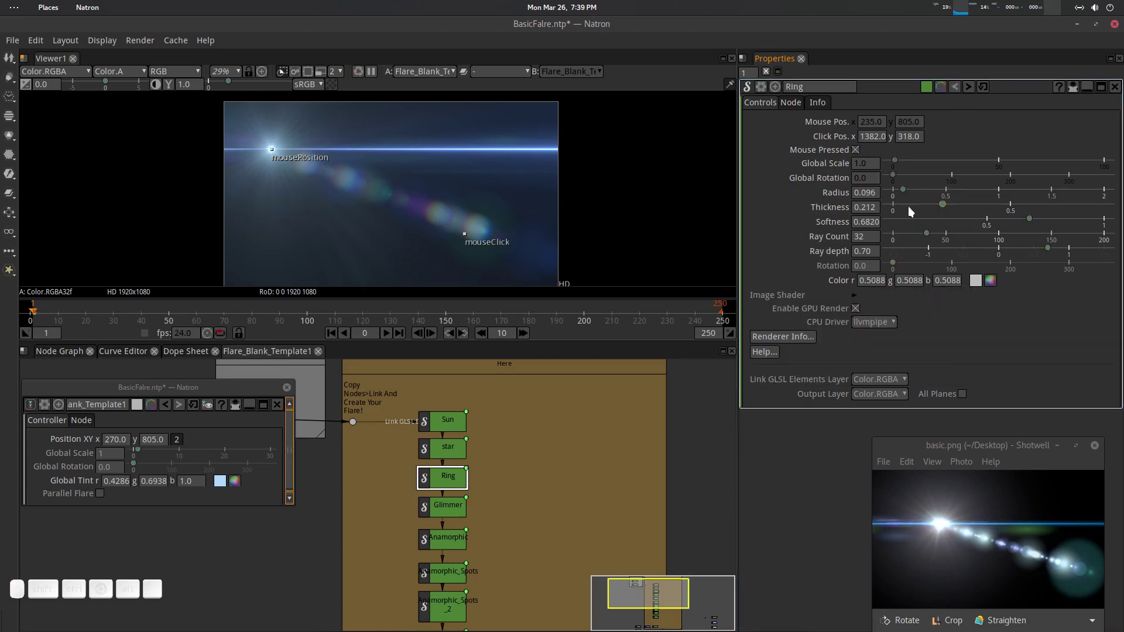
Step: Set the Ring element's Radius to 0.183 and its Softness to 0.781
drag(903, 187, 912, 194)
mouse_move(1062, 215)
mouse_down()
mouse_move(1084, 213)
mouse_move(1023, 216)
mouse_move(1053, 213)
mouse_up()
Step: Sweep the flare source across the frame and return it to x 228, y 879
scroll(363, 175, down, 2)
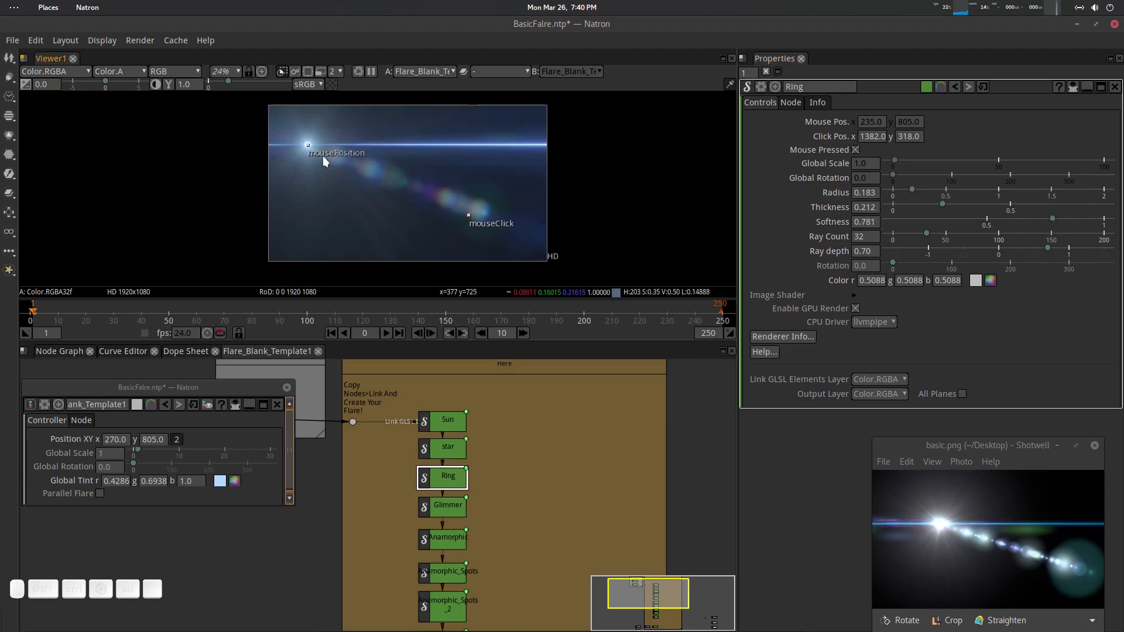
drag(310, 147, 534, 226)
drag(528, 132, 299, 135)
Step: Open the Hoop node's settings and change its color to teal with red 21, green 139, blue 145
right_click(509, 507)
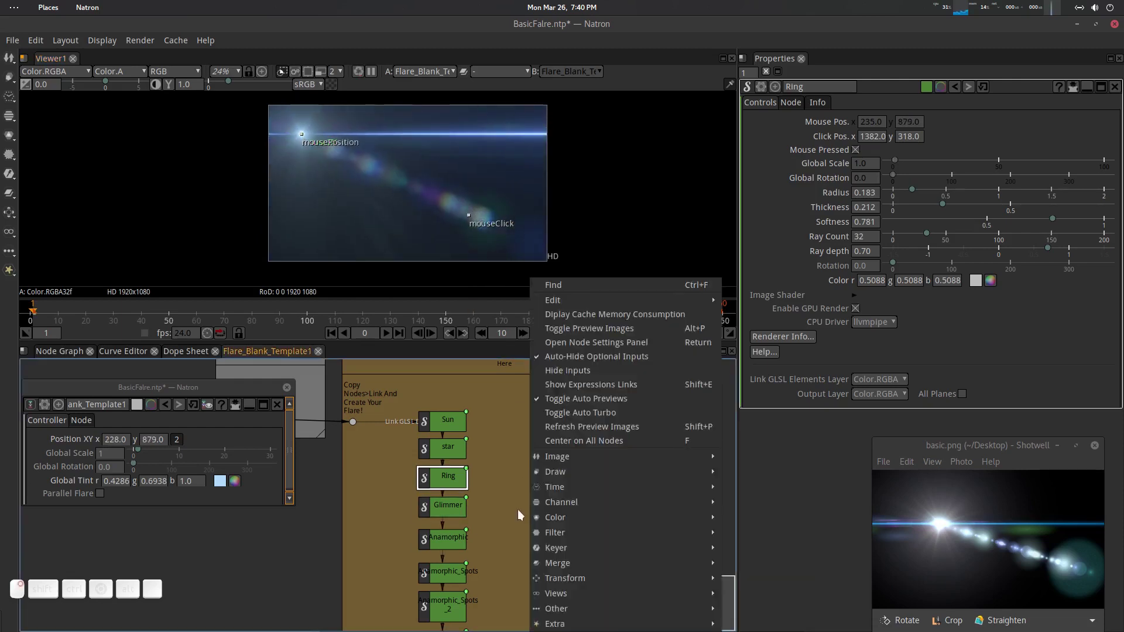
key(Escape)
drag(500, 507, 488, 346)
click(439, 536)
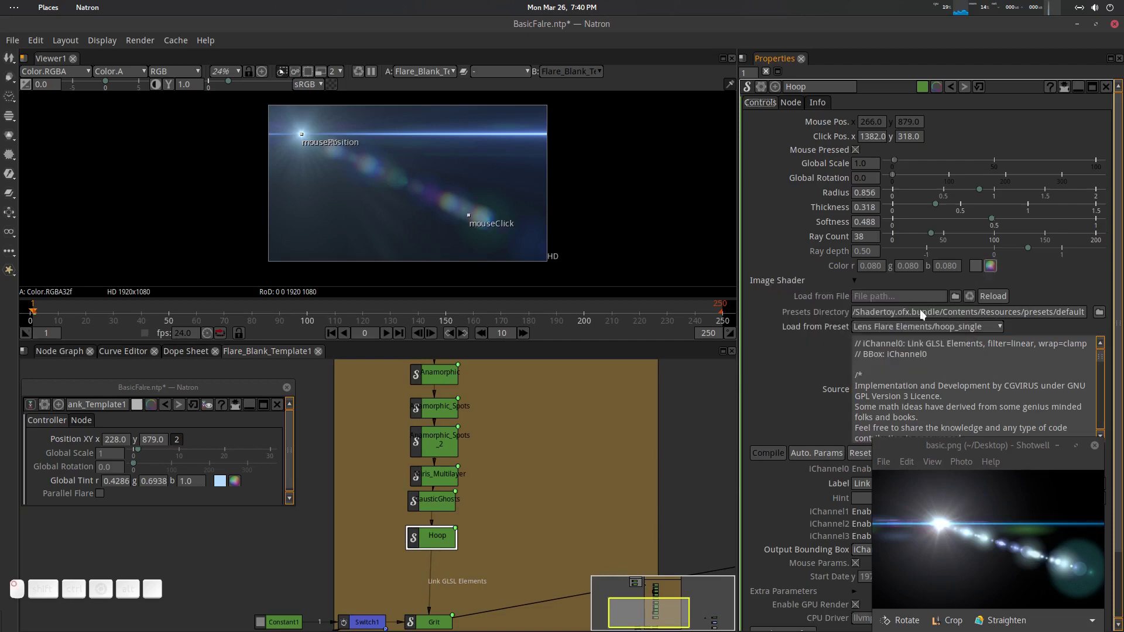
click(975, 266)
click(677, 266)
drag(676, 265, 617, 246)
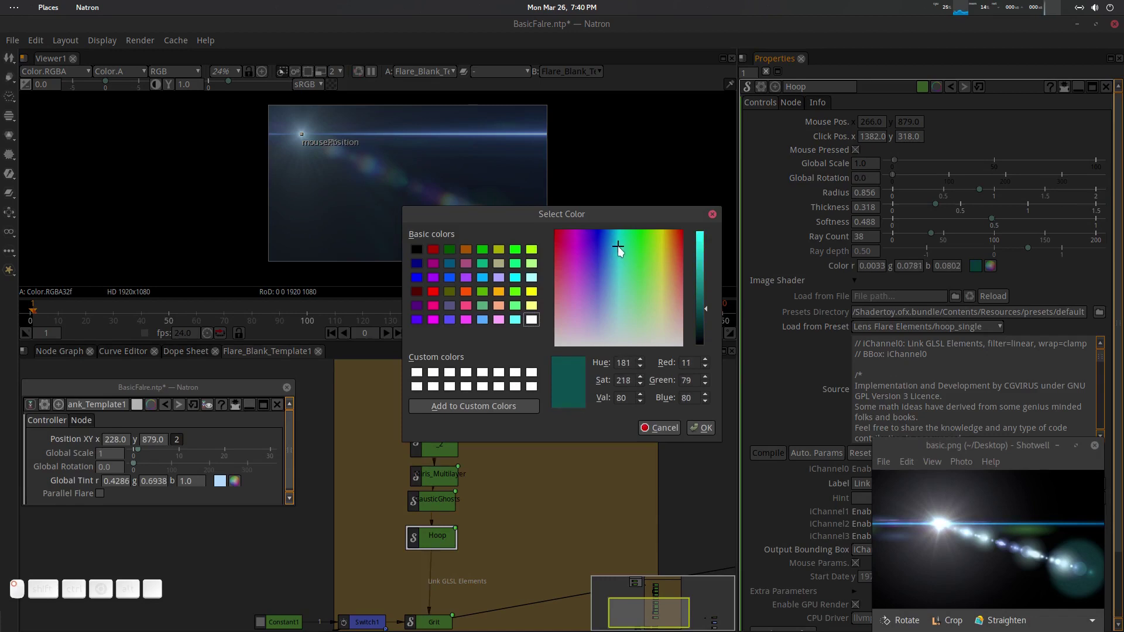
drag(706, 305, 705, 280)
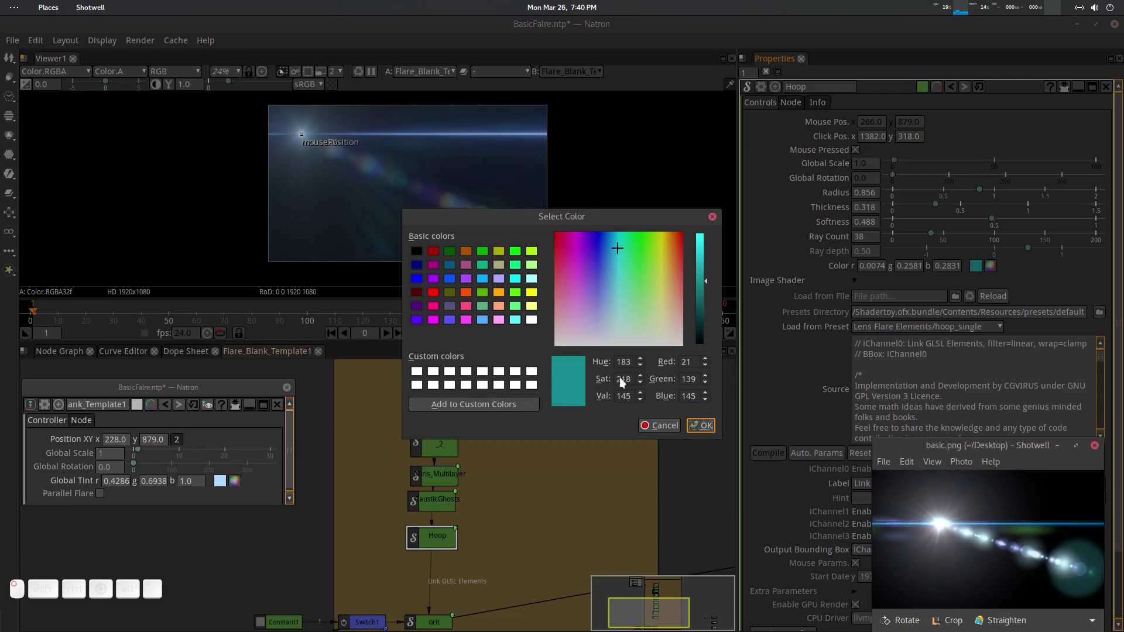
click(704, 428)
Step: Test the flare by moving its source to x 151, y 798 and on to x 1826, y 984
drag(469, 183, 448, 187)
mouse_move(288, 145)
mouse_down()
mouse_move(428, 129)
mouse_move(527, 146)
mouse_move(487, 233)
mouse_move(350, 233)
mouse_move(275, 212)
mouse_move(267, 150)
mouse_up()
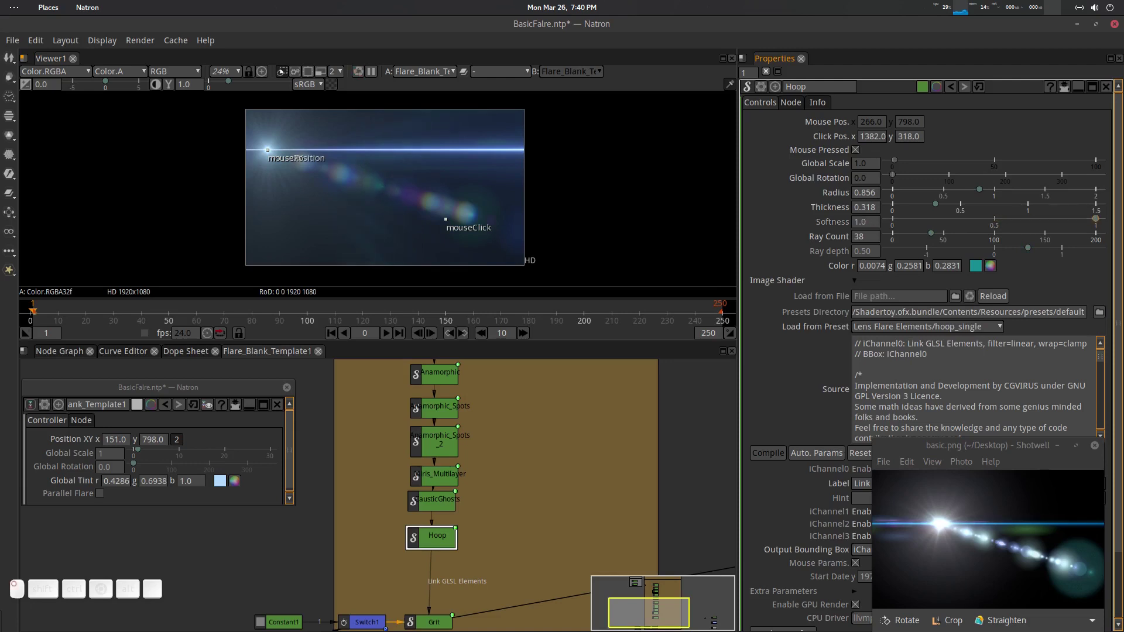
drag(267, 150, 511, 123)
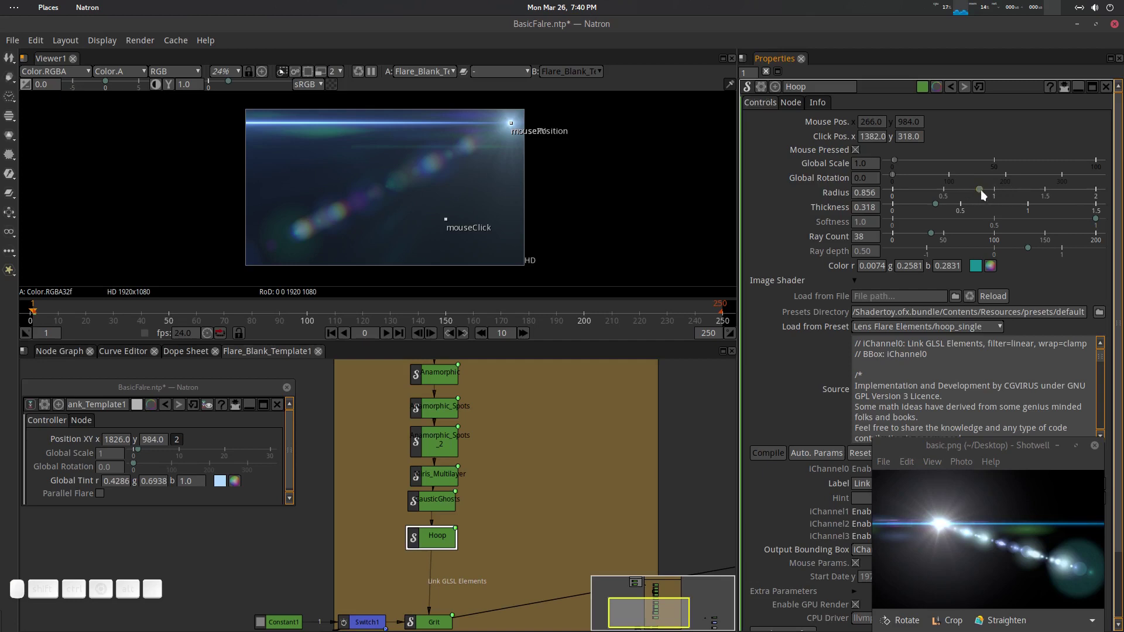
Step: Set the Hoop element's Radius to 1.466 and move the flare source to x 143, y 967
drag(981, 190, 1040, 183)
drag(518, 152, 264, 130)
drag(406, 156, 442, 166)
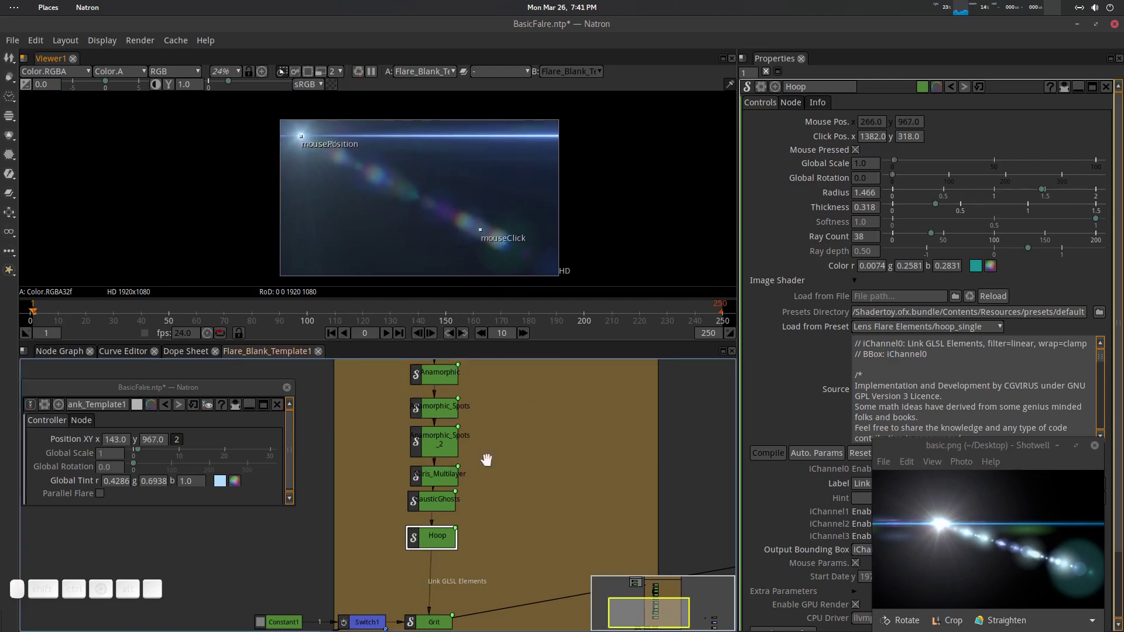
Step: Try a green Global Tint of red 125, green 255, blue 78 on the whole flare and cancel the color change
drag(549, 429, 543, 457)
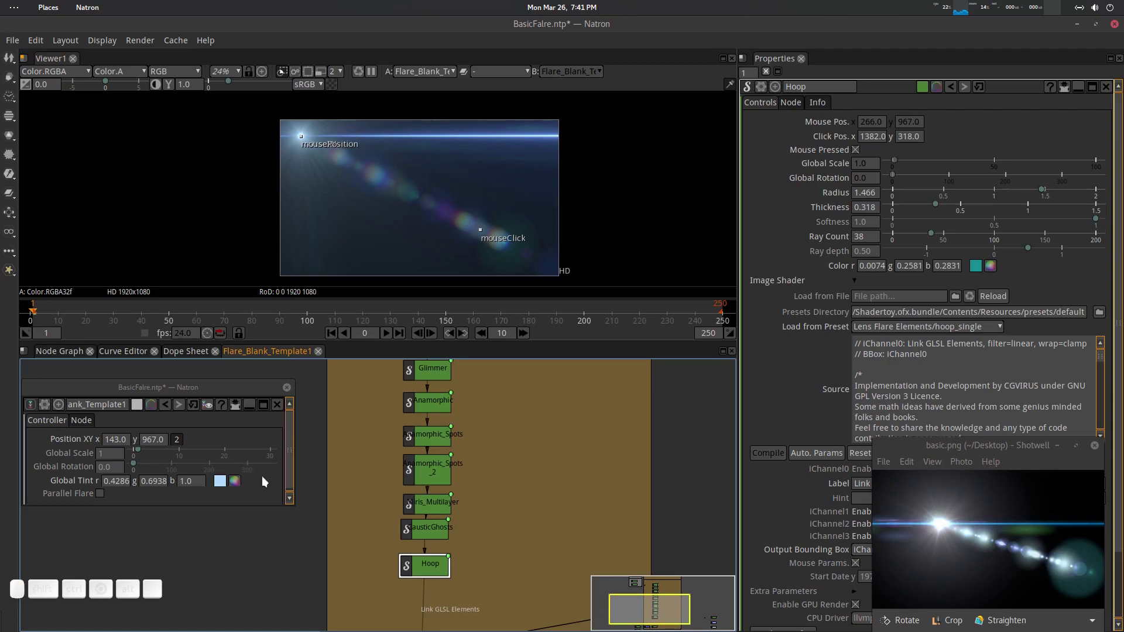
click(235, 481)
click(237, 405)
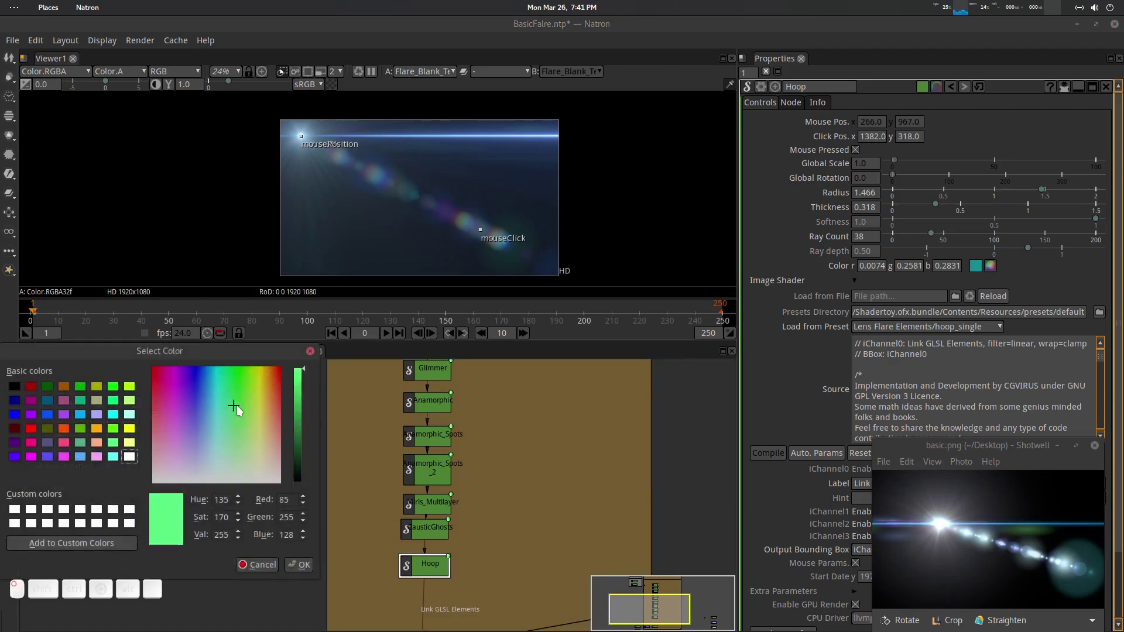
mouse_move(243, 406)
mouse_down()
mouse_move(256, 405)
mouse_move(259, 420)
mouse_move(259, 455)
mouse_move(243, 471)
mouse_move(209, 475)
mouse_move(166, 454)
mouse_move(153, 408)
mouse_move(234, 397)
mouse_move(206, 430)
mouse_move(231, 451)
mouse_move(201, 457)
mouse_move(271, 459)
mouse_move(246, 442)
mouse_move(183, 432)
mouse_move(243, 403)
mouse_up()
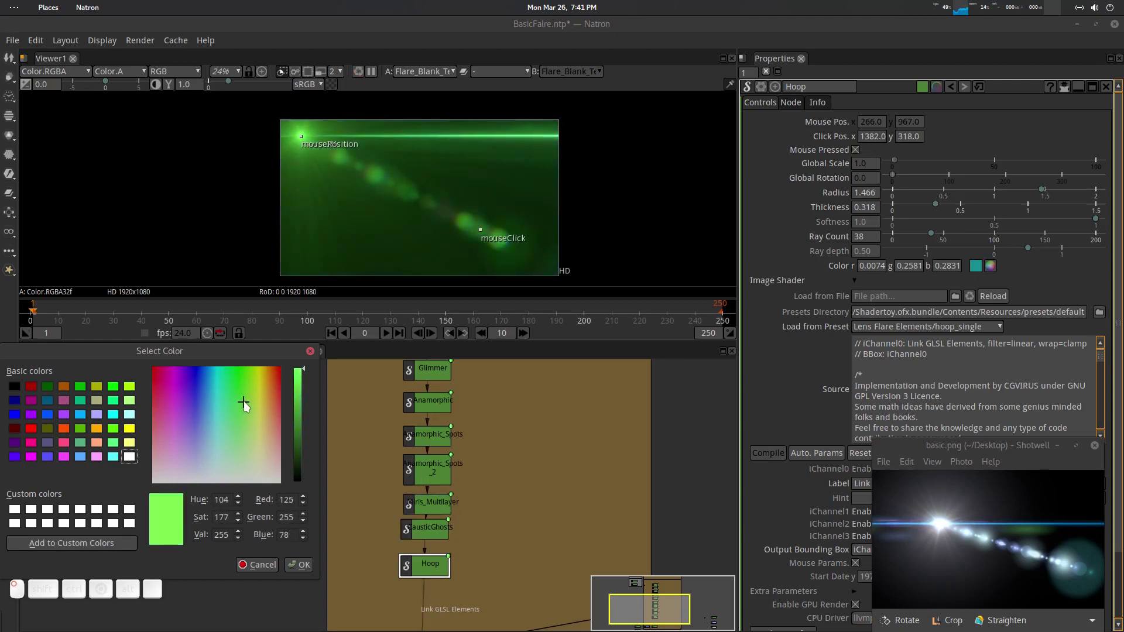
click(256, 565)
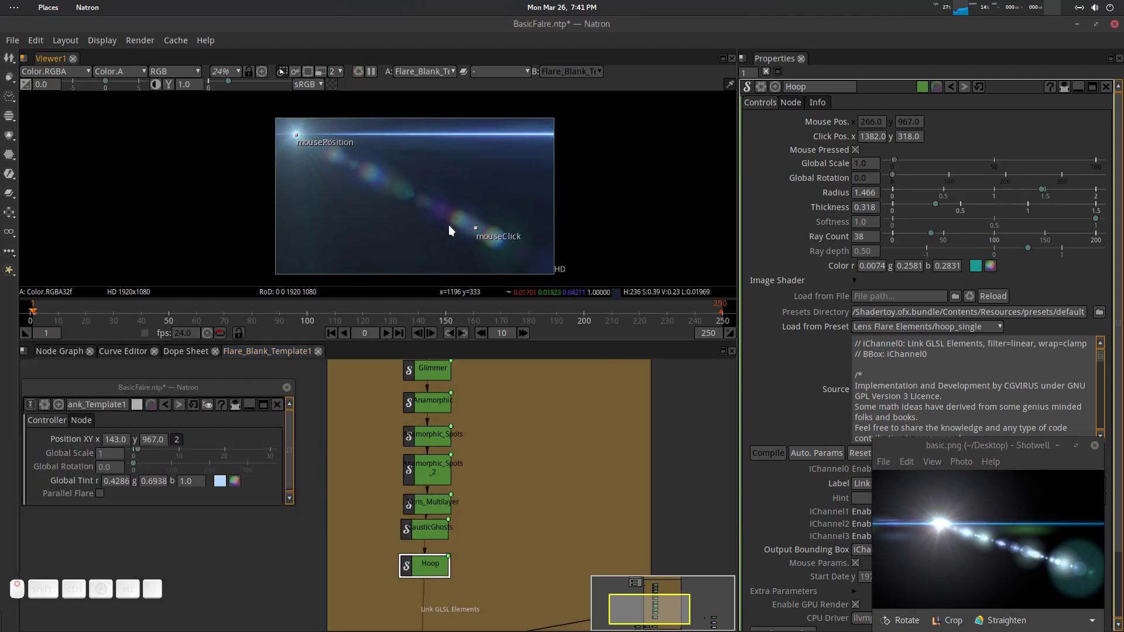
Step: Save the project and close the Flare_Blank_Template1 internal node graph
drag(559, 443, 560, 453)
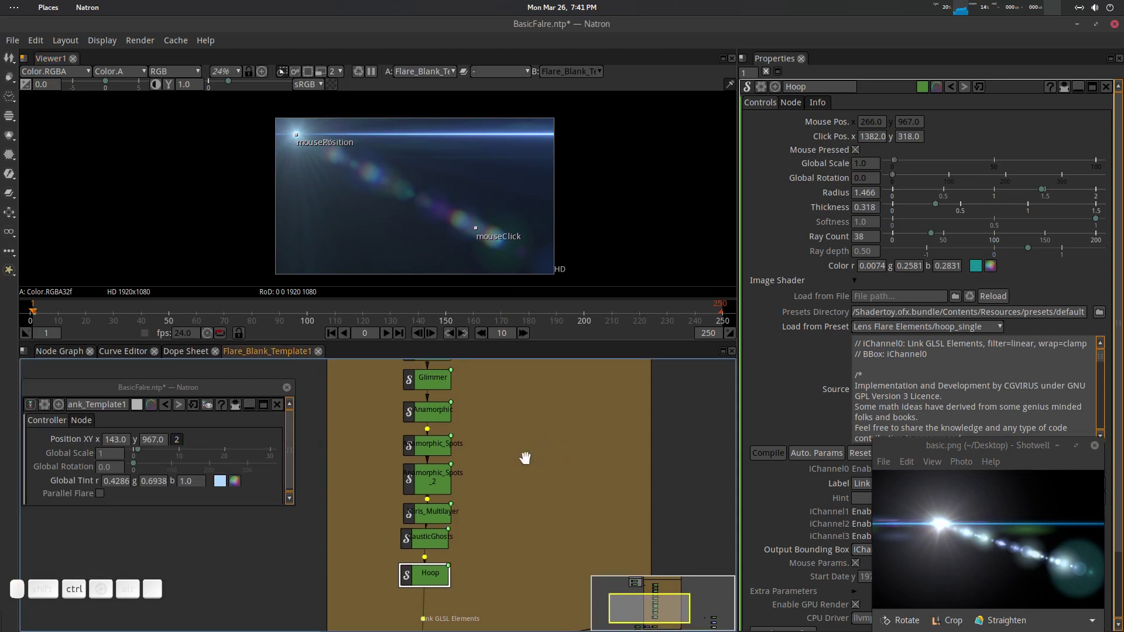
key(ctrl+s)
click(318, 352)
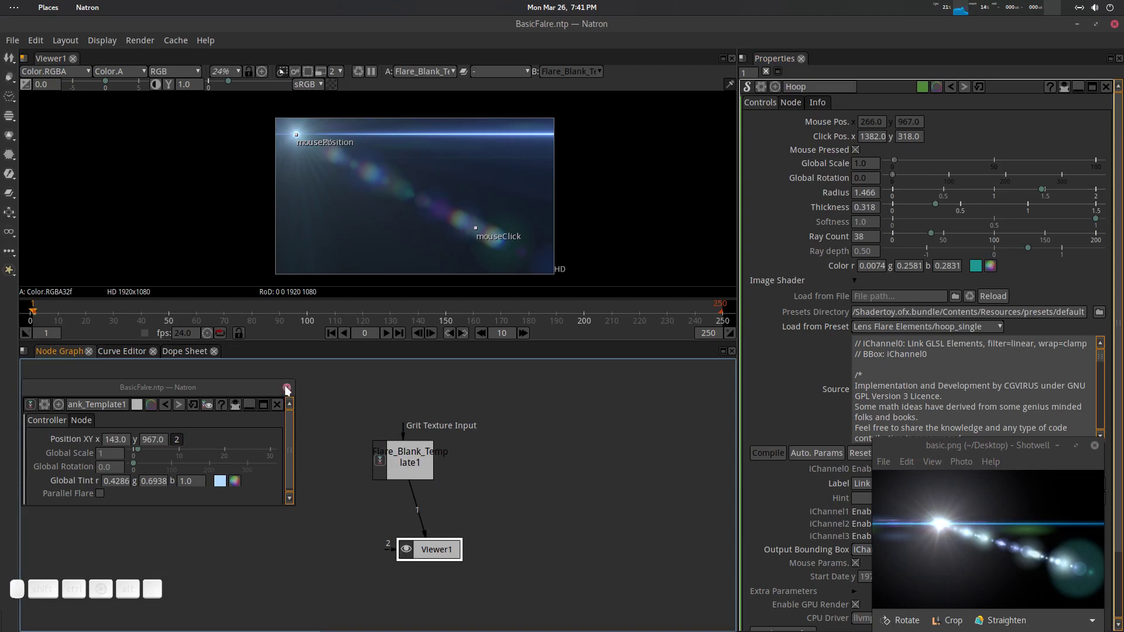
Step: Dock the floating template settings back into the main window and move the basic.png reference image out of the way
click(287, 388)
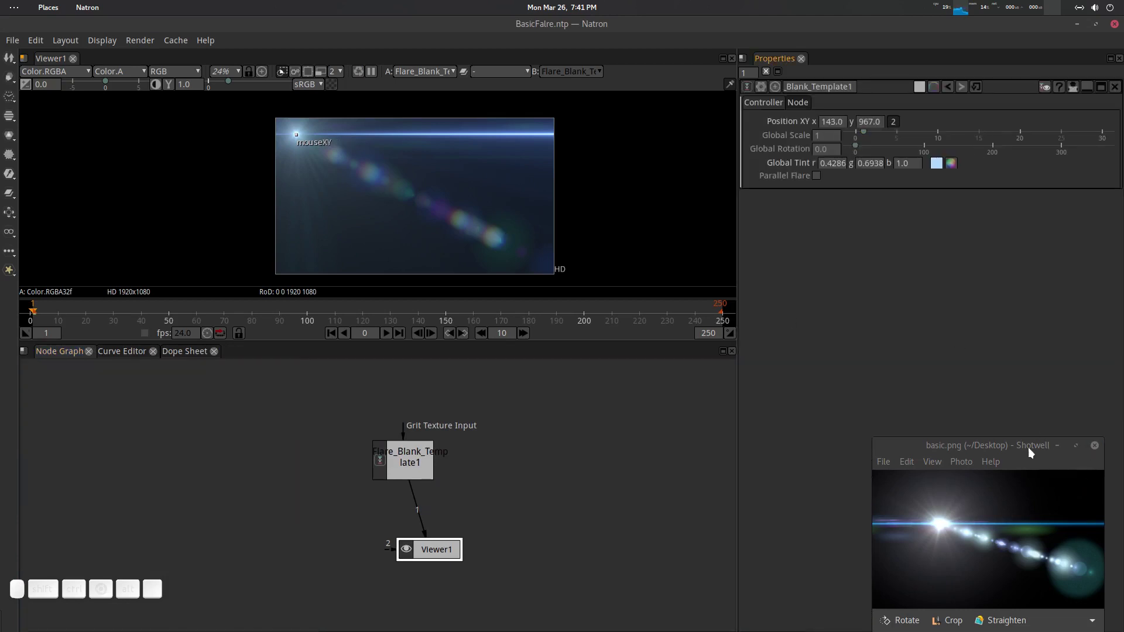
drag(1028, 452, 1113, 626)
Step: Test the flare by moving its source to x 1892, y 1041 and varying Global Scale before returning it to 1
scroll(376, 170, up, 3)
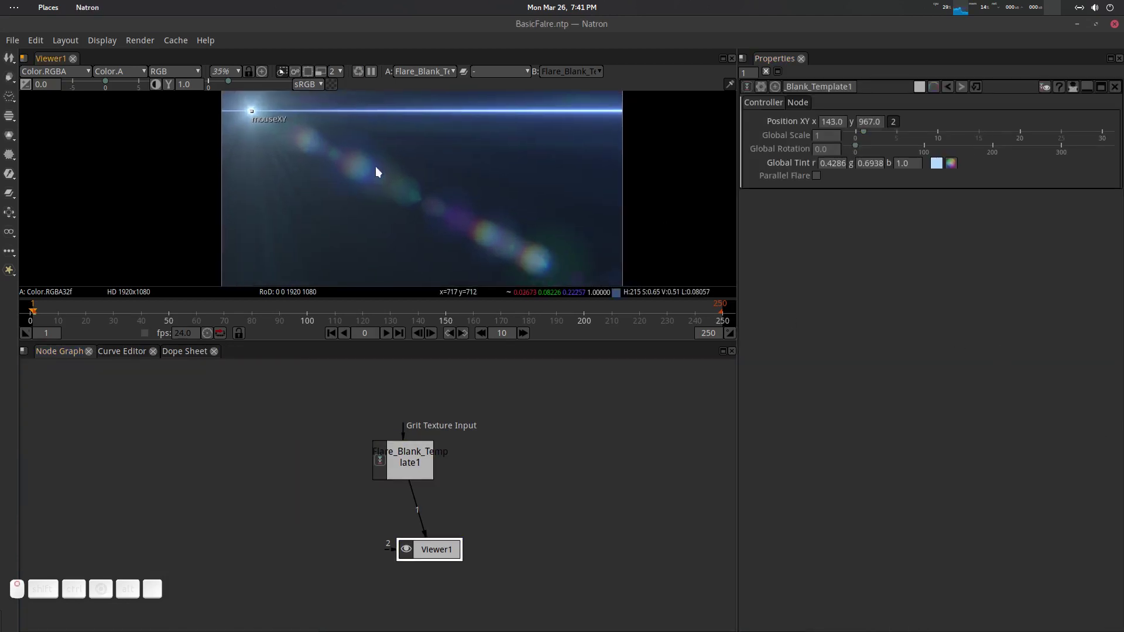
scroll(377, 171, down, 3)
drag(288, 130, 449, 141)
drag(501, 126, 546, 114)
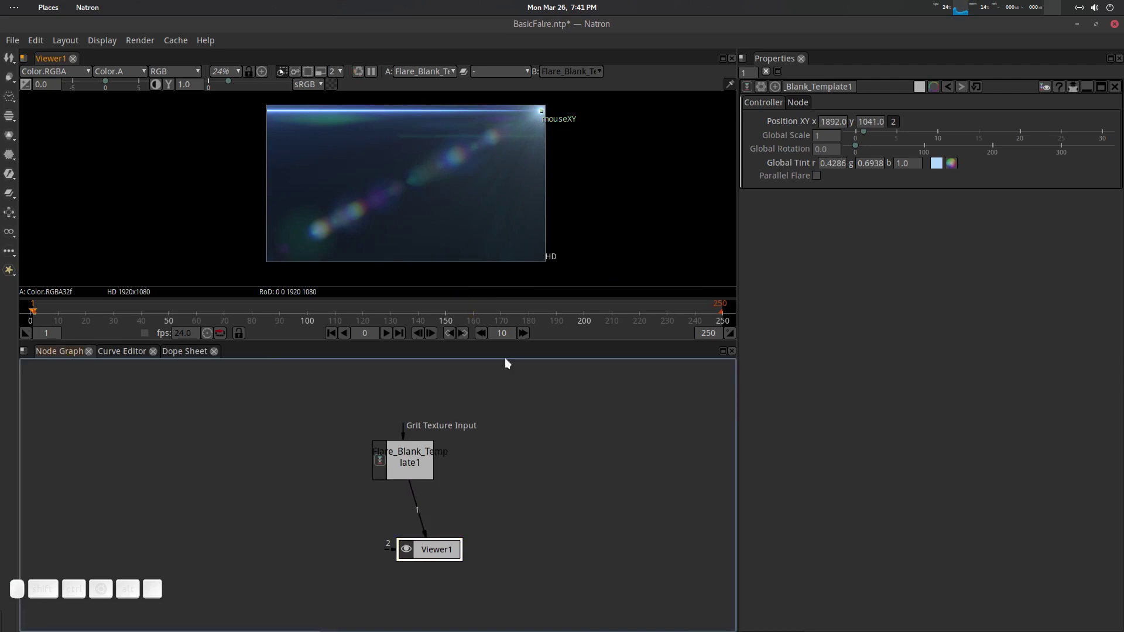
mouse_move(865, 133)
mouse_down()
mouse_move(876, 134)
mouse_move(858, 129)
mouse_move(868, 128)
mouse_move(857, 144)
mouse_move(920, 145)
mouse_move(816, 152)
mouse_move(864, 137)
mouse_up()
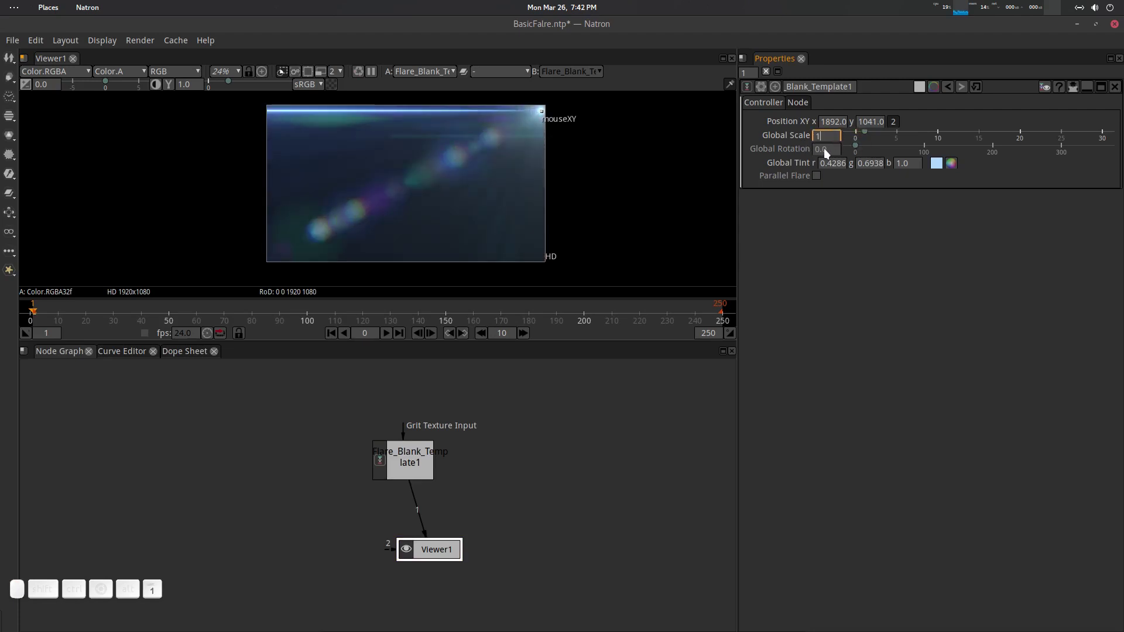
key(Return)
Step: Move the flare source to x 241, y 961 and hide the viewer overlays
drag(537, 110, 299, 121)
drag(439, 154, 422, 161)
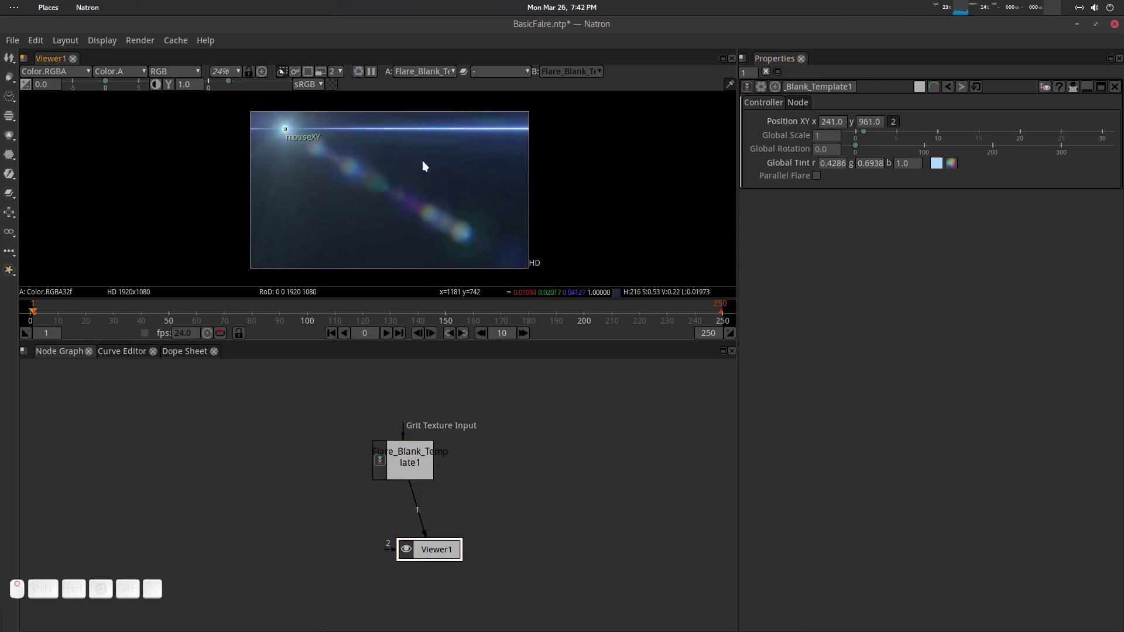
key(o)
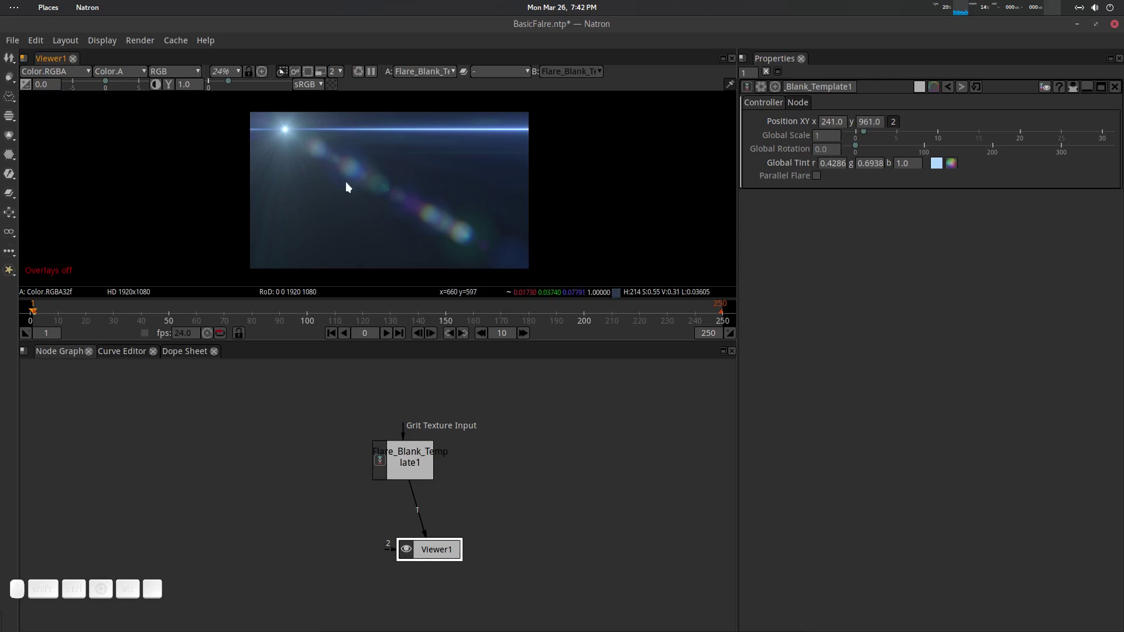
scroll(346, 186, down, 1)
scroll(391, 208, up, 1)
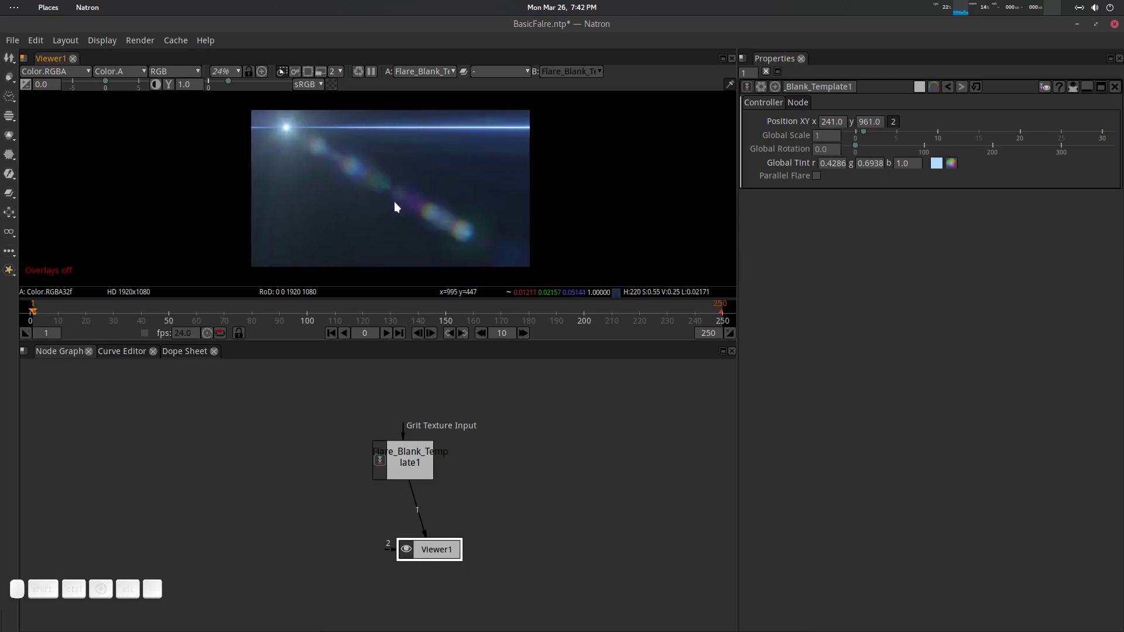
Step: Show the viewer overlays, move the flare source to x 423, y 750, and hide the overlays again
key(o)
drag(286, 127, 312, 157)
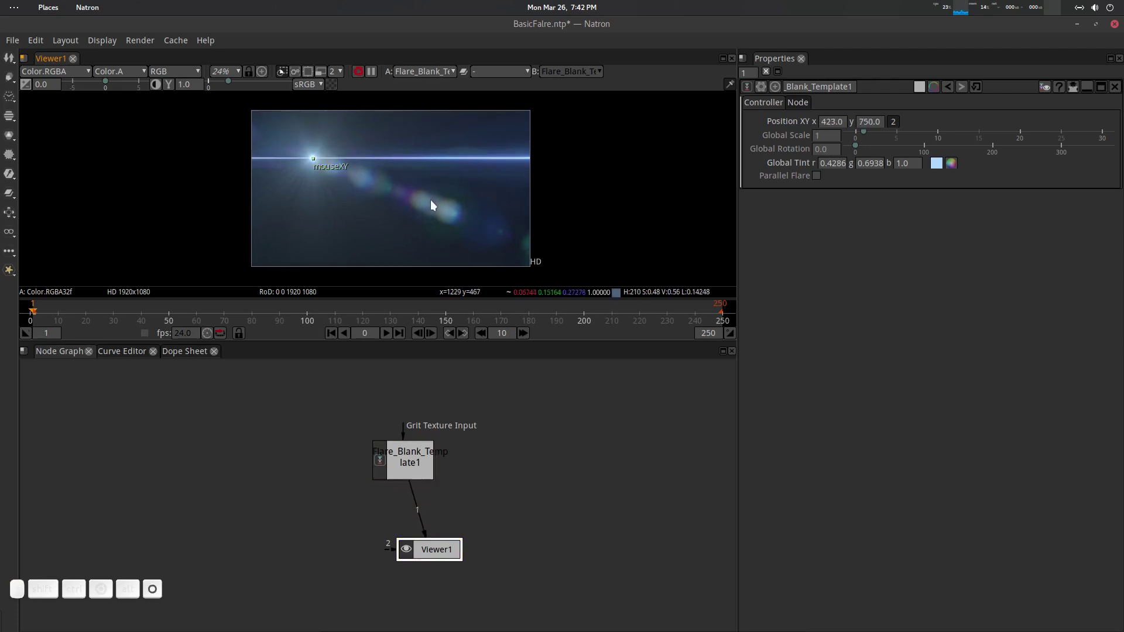
key(o)
drag(452, 209, 426, 205)
scroll(498, 218, down, 1)
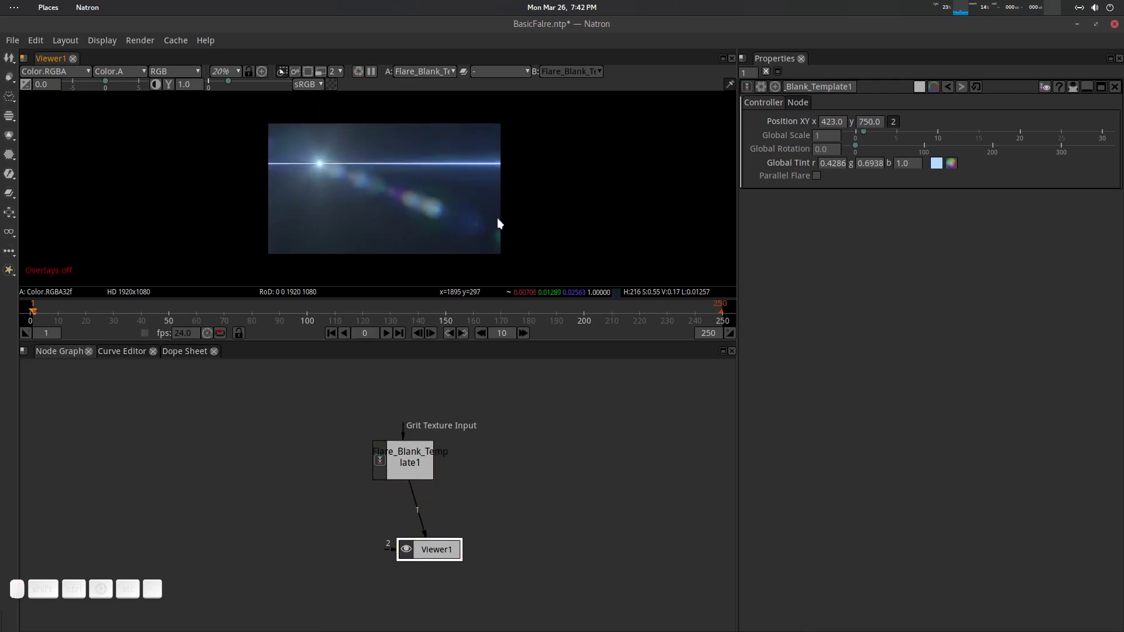
scroll(497, 217, up, 1)
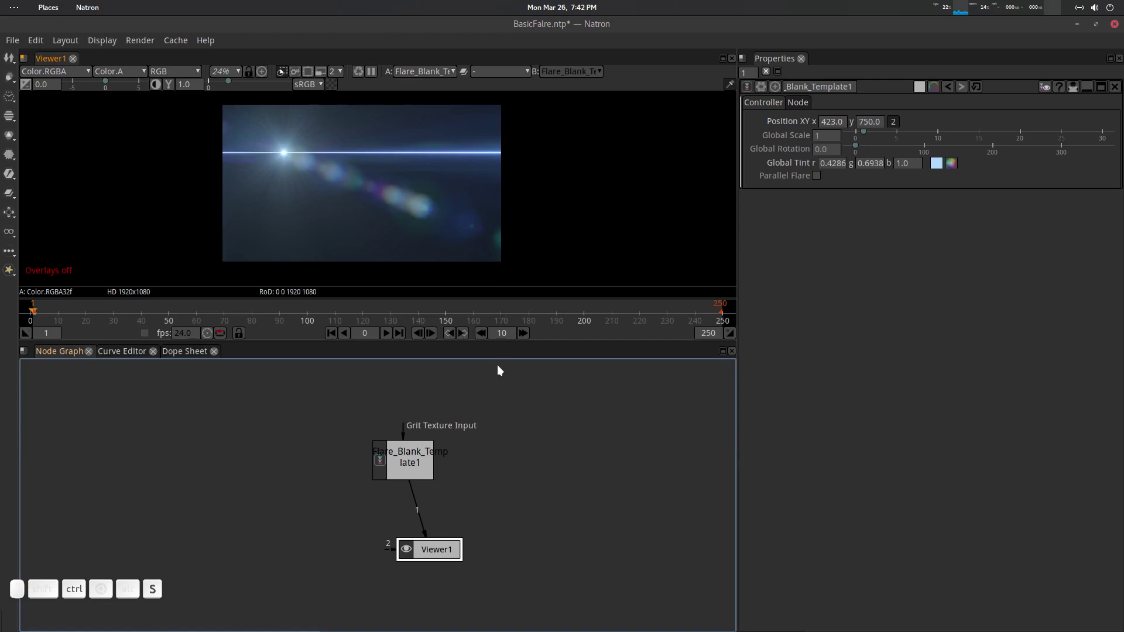
Step: Save the project with the repositioned flare
key(ctrl+s)
key(ctrl+shift+r)
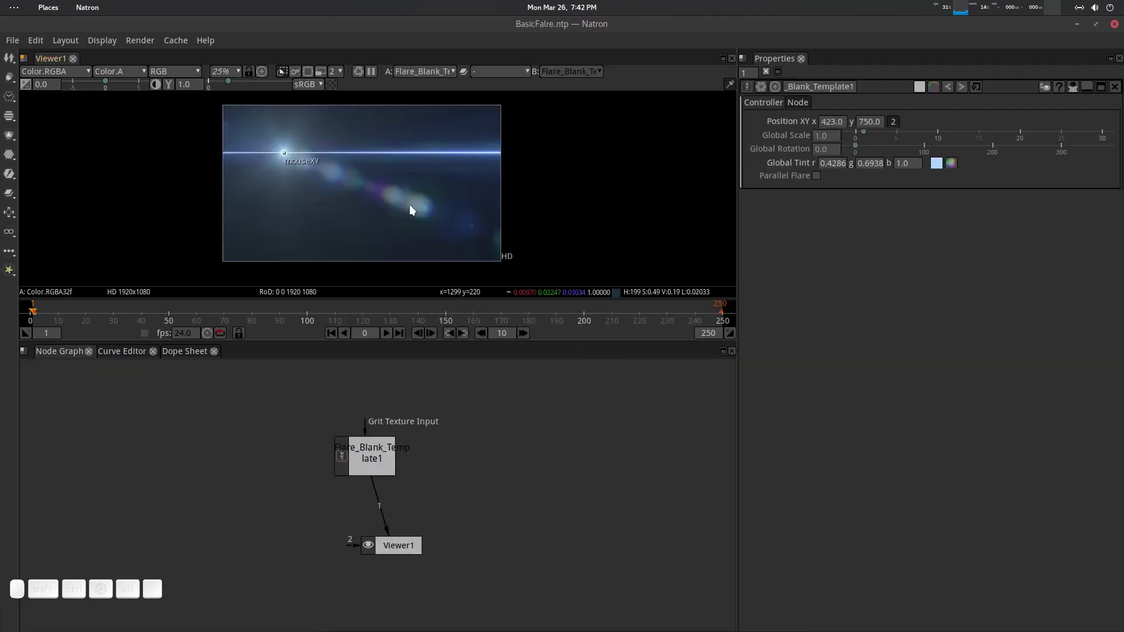
mouse_move(301, 174)
mouse_down()
mouse_move(391, 159)
mouse_move(504, 169)
mouse_move(282, 172)
mouse_up()
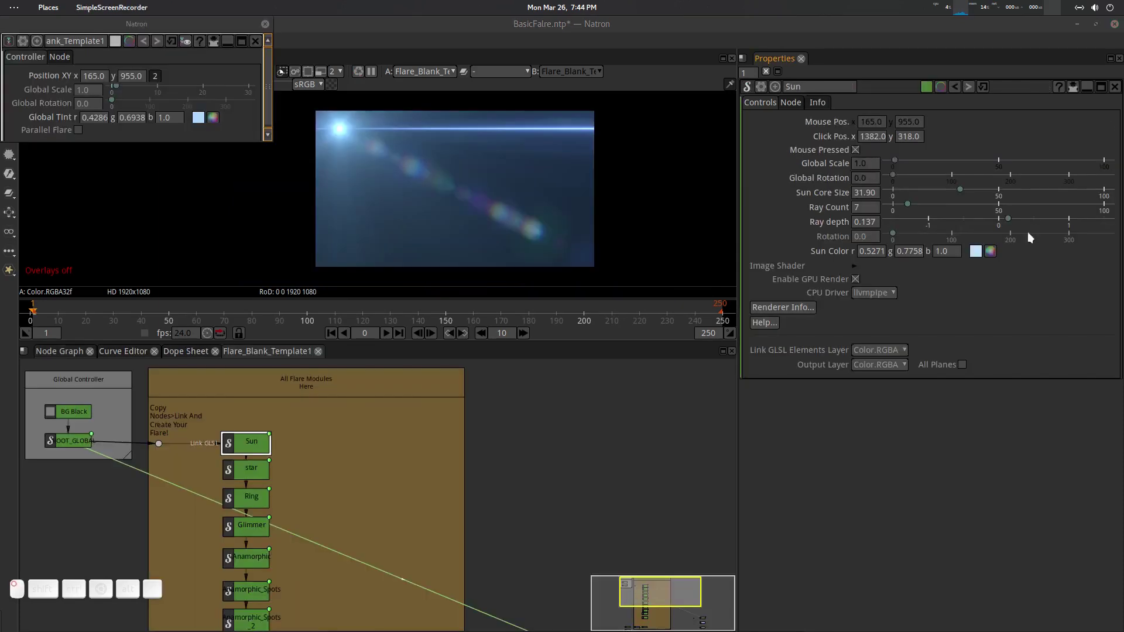
Step: Set the Sun module's Sun Core Size to 30
click(424, 163)
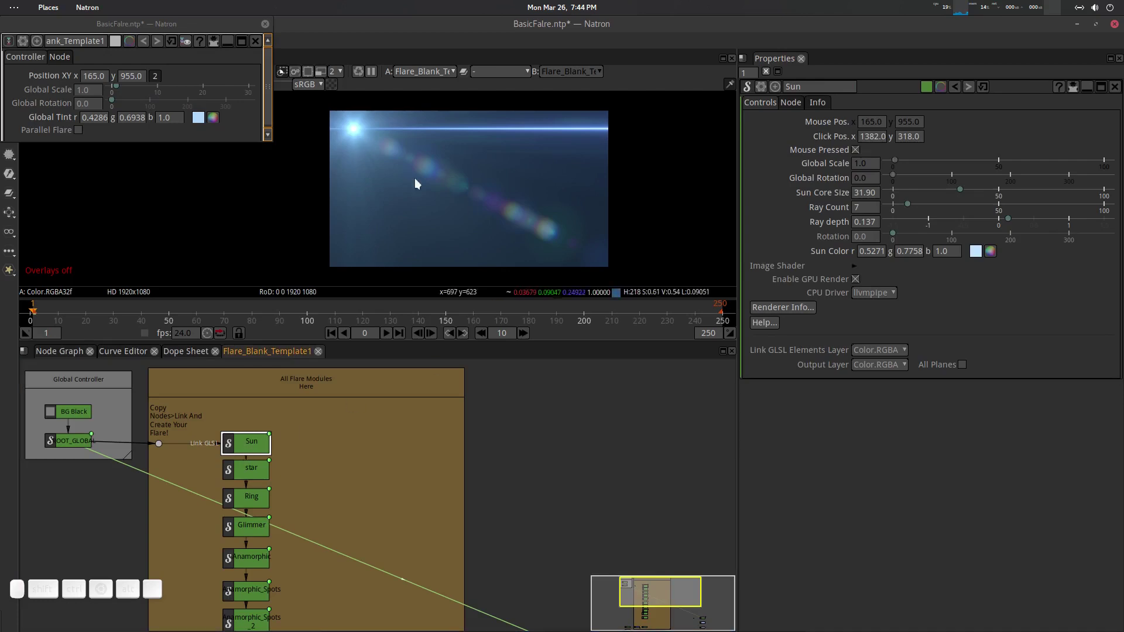
drag(956, 188, 940, 183)
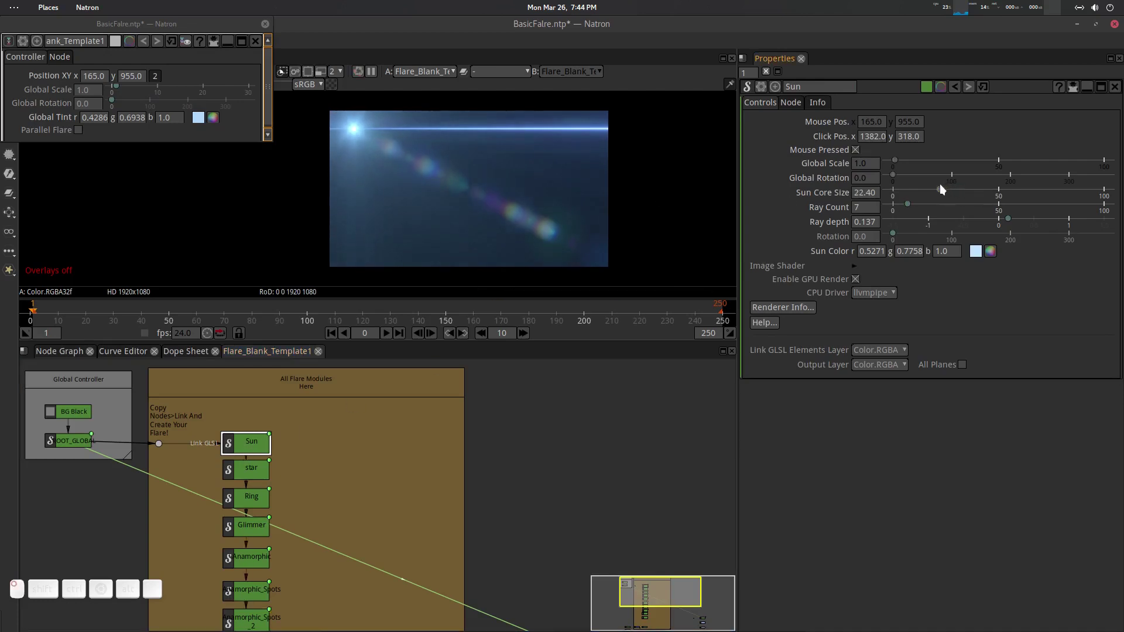
click(876, 181)
text(30)
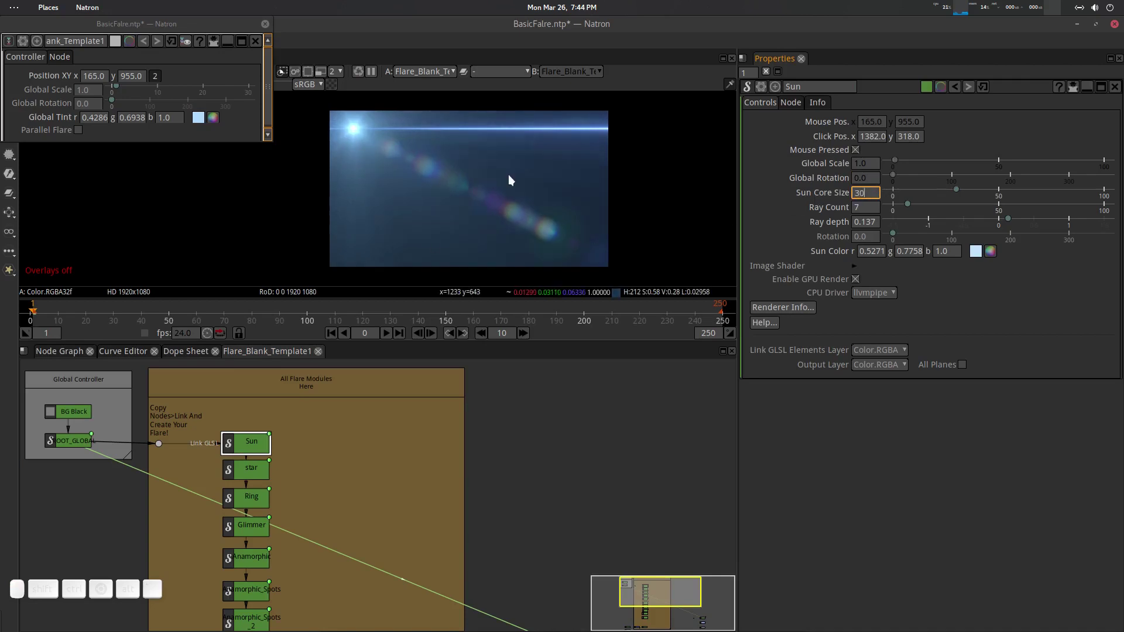
drag(509, 174, 485, 182)
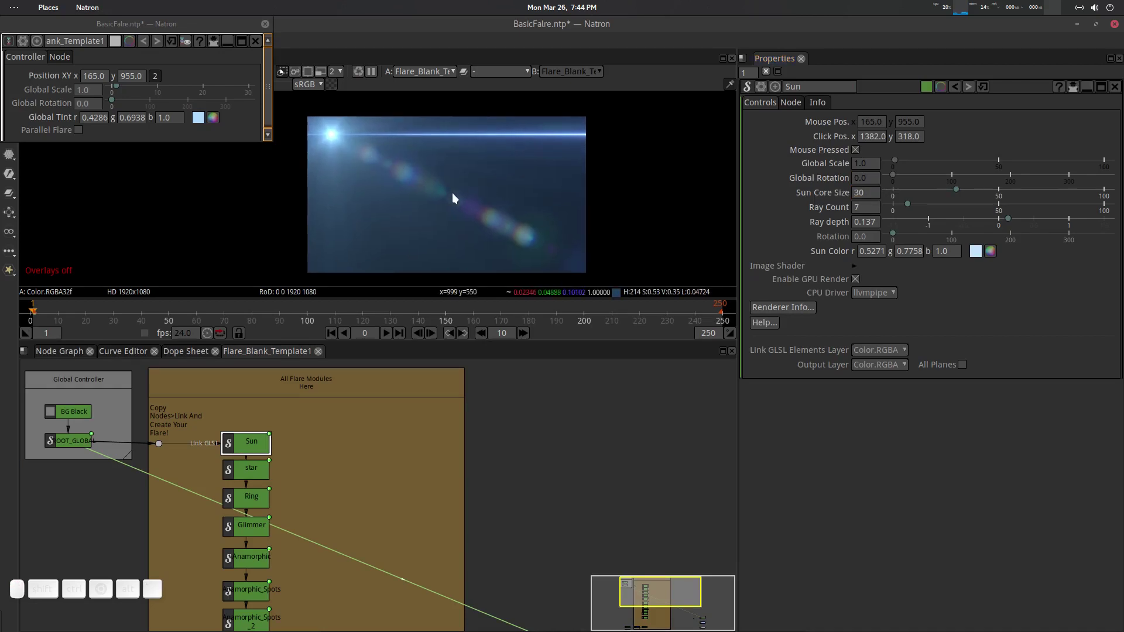
click(213, 118)
mouse_move(250, 110)
mouse_down()
mouse_move(217, 92)
mouse_move(208, 57)
mouse_move(243, 59)
mouse_move(277, 152)
mouse_move(251, 153)
mouse_move(270, 156)
mouse_move(288, 136)
mouse_move(278, 155)
mouse_move(235, 160)
mouse_move(242, 147)
mouse_move(216, 121)
mouse_move(227, 139)
mouse_move(287, 161)
mouse_up()
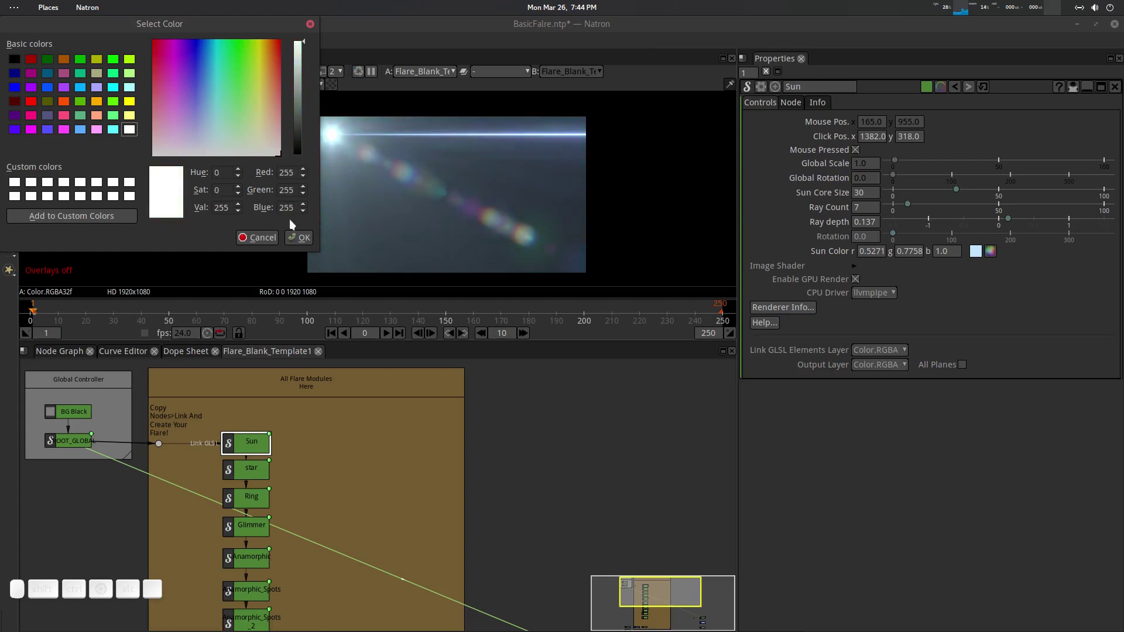
click(257, 237)
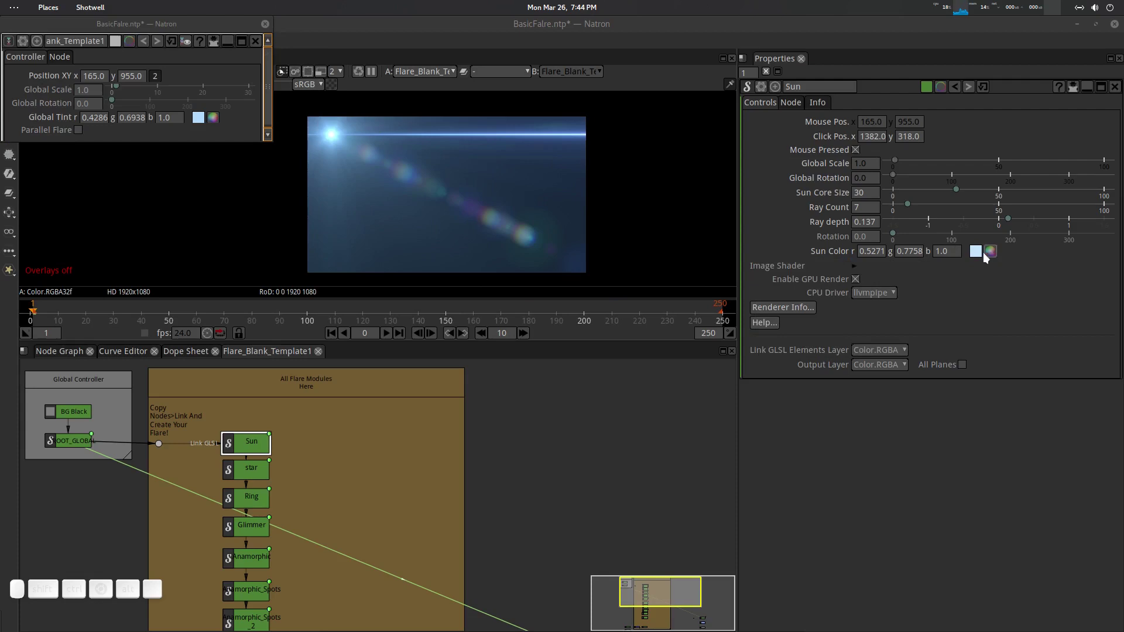
Step: Close the Sun settings and dock the floating template settings back into the main window
drag(426, 175, 447, 181)
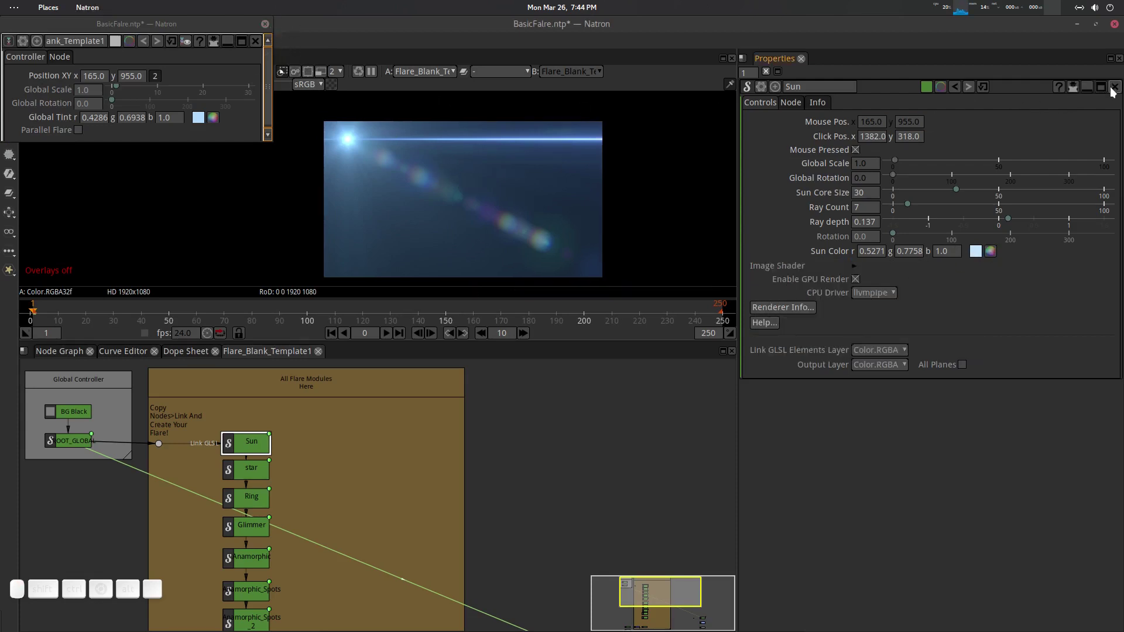
click(1112, 88)
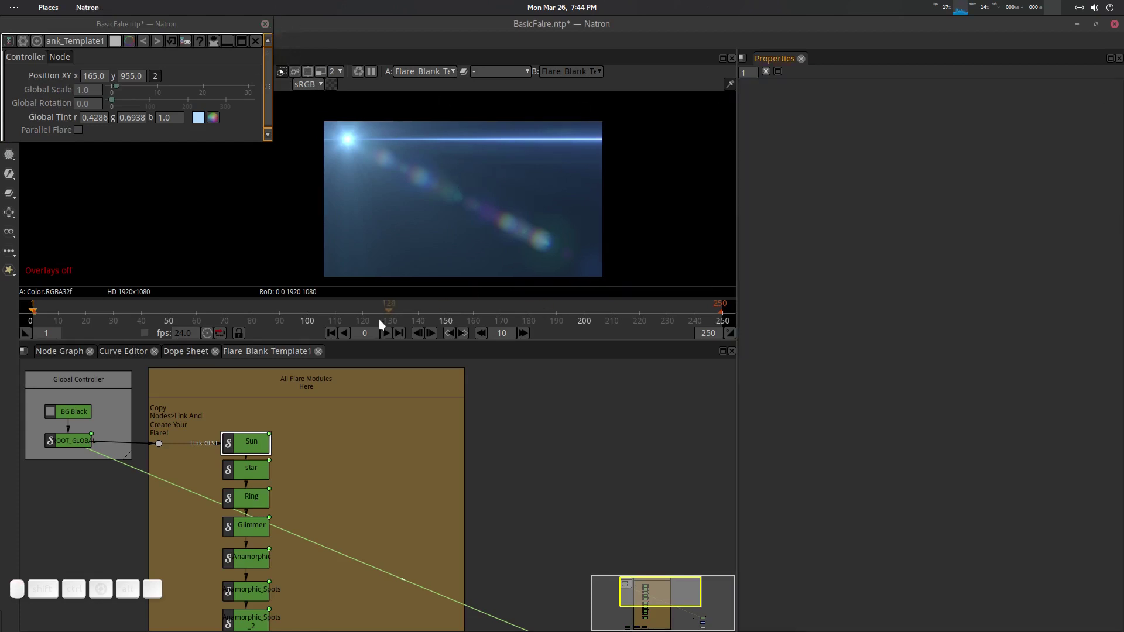
click(266, 25)
Step: Return to the main node graph and save the project
click(58, 353)
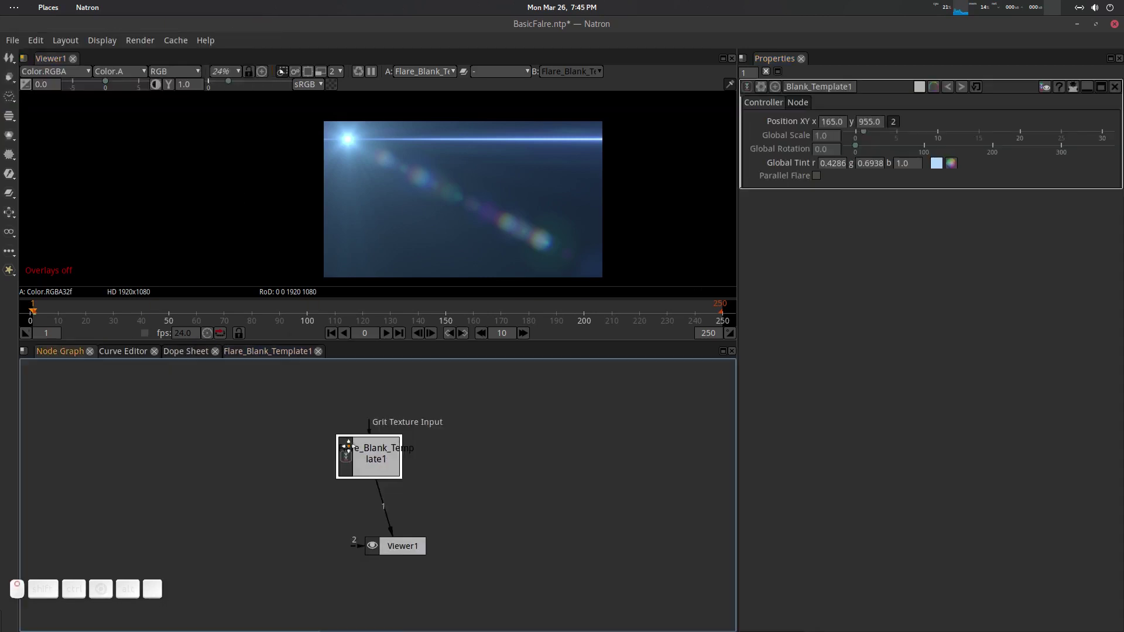
drag(416, 463, 486, 459)
key(ctrl+s)
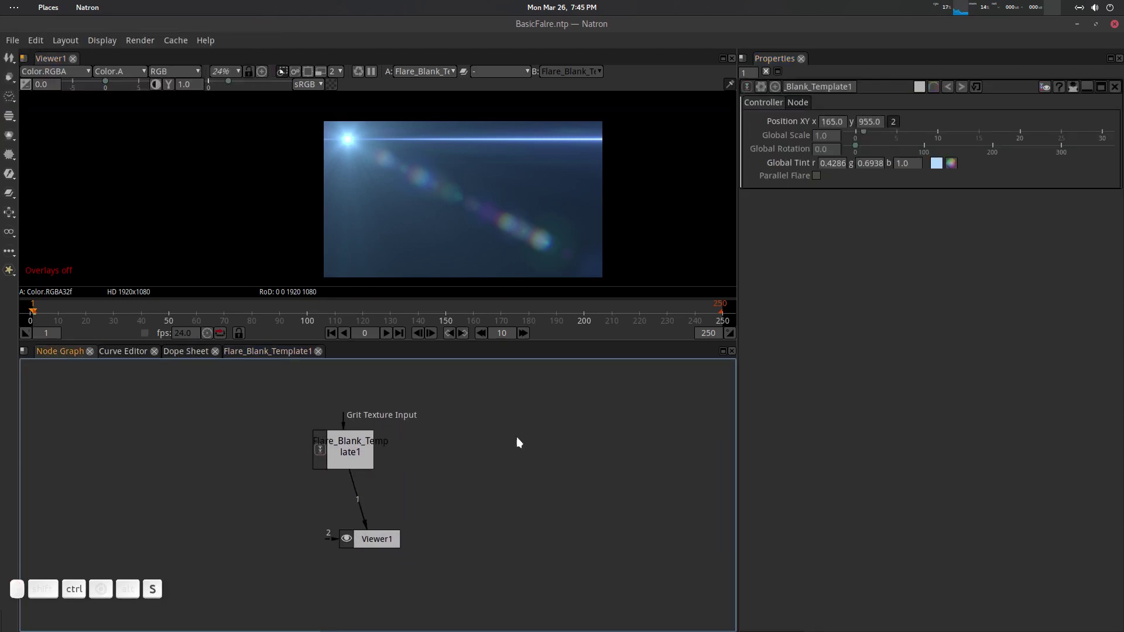
drag(439, 205, 434, 202)
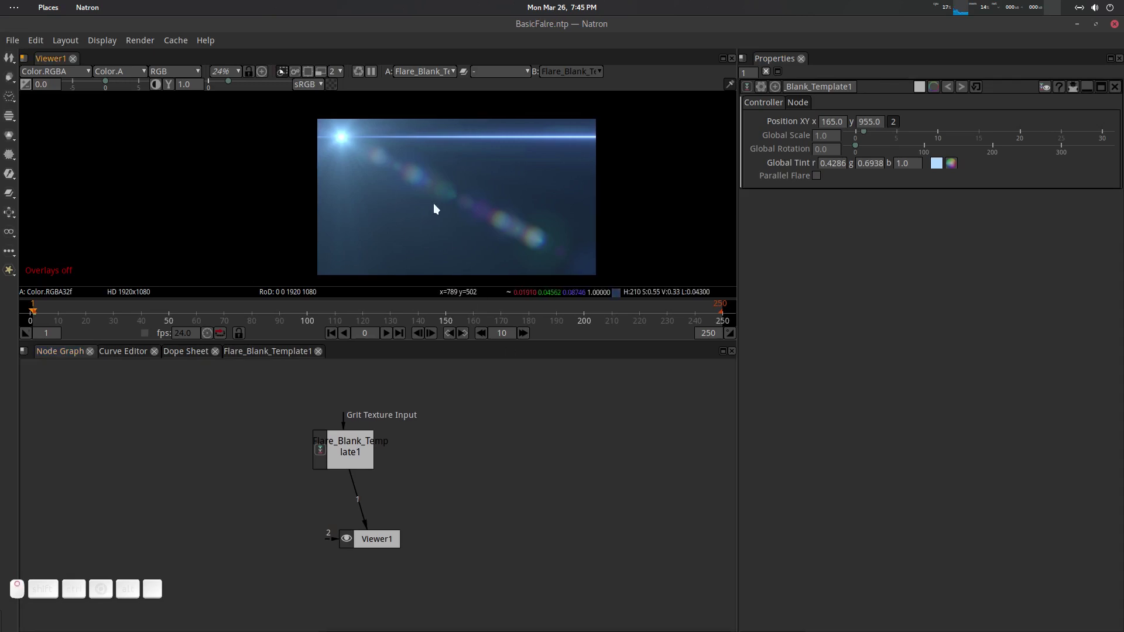
Step: Show the viewer overlays, move the flare source to x 294, y 724, and enlarge the viewer area
key(o)
drag(341, 136, 357, 170)
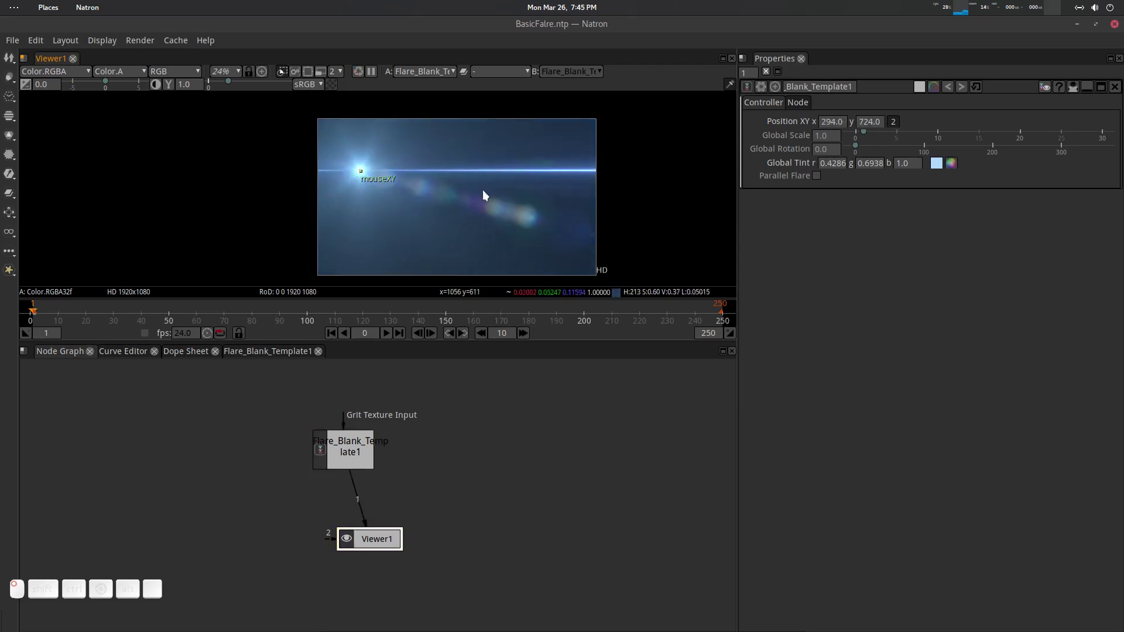
scroll(479, 191, up, 4)
scroll(469, 188, down, 2)
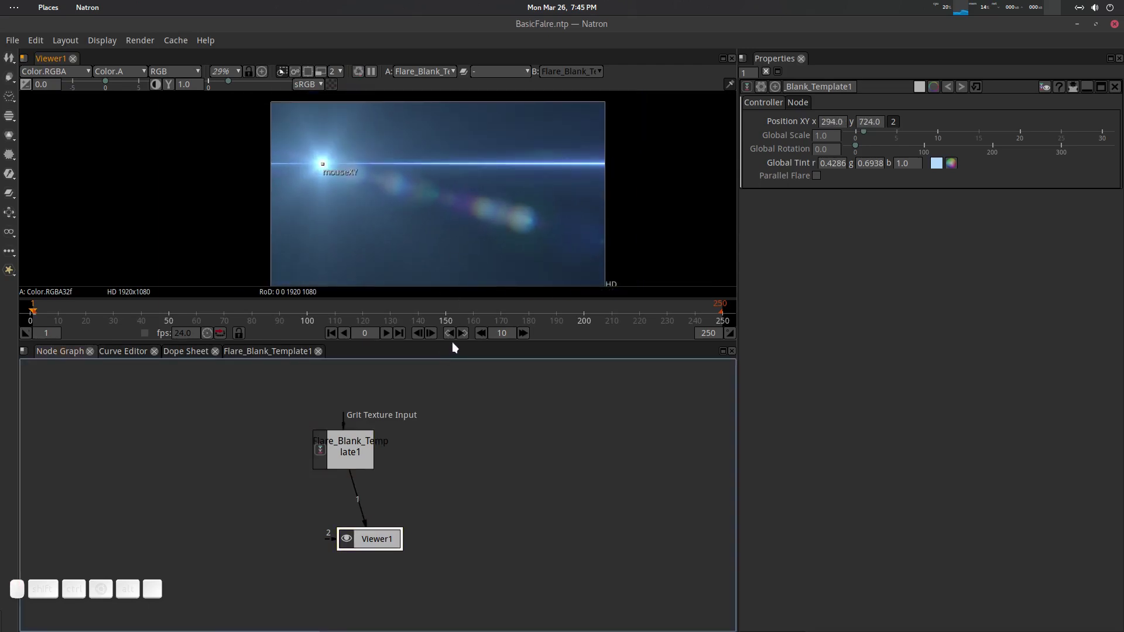
drag(455, 340, 454, 429)
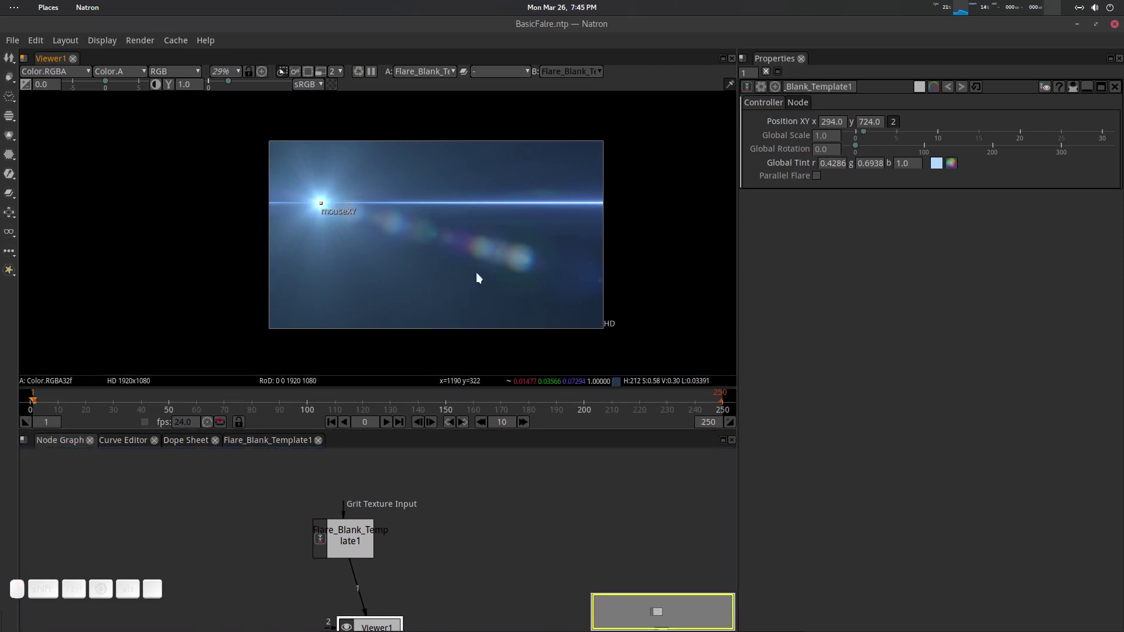
drag(429, 509, 451, 479)
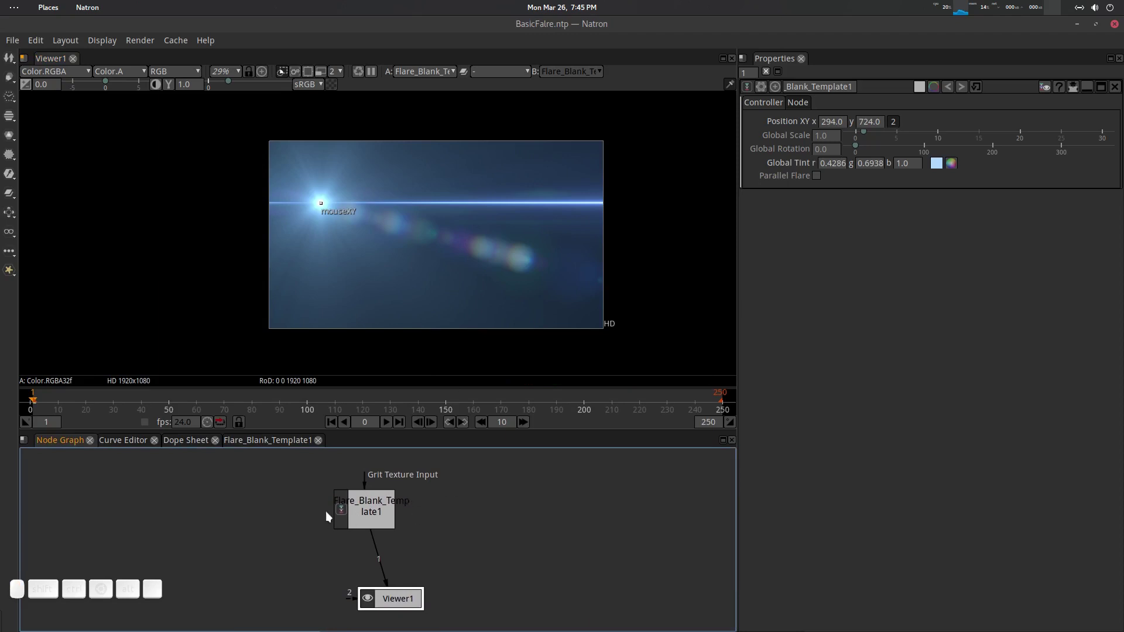
scroll(486, 240, up, 2)
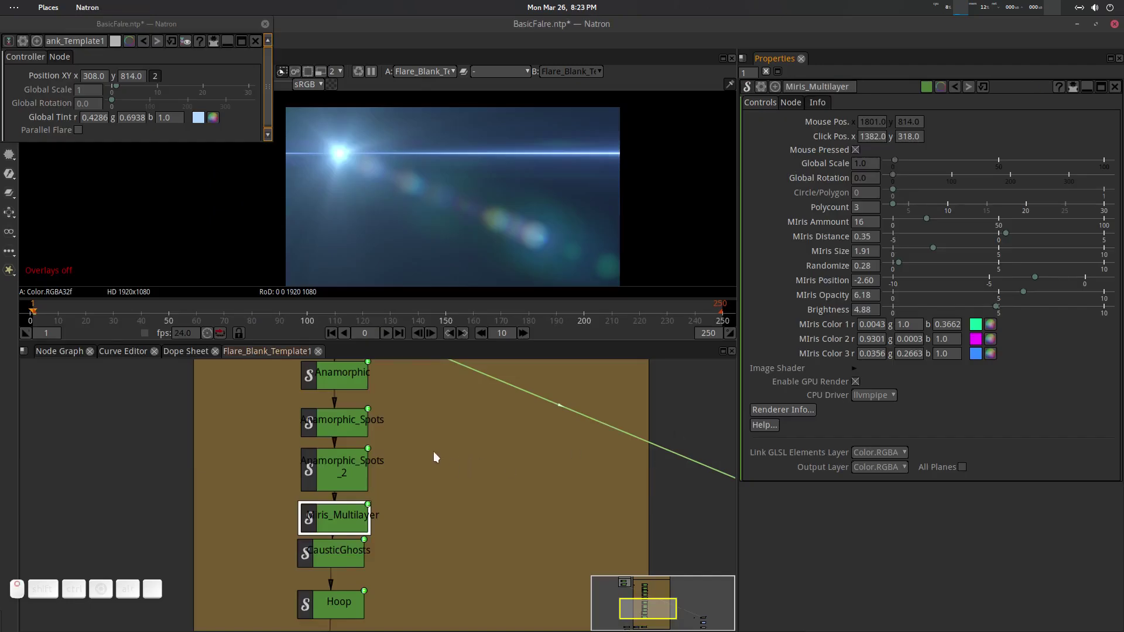
Step: Open the Star module's settings inside the template and set its Brightness to 6
drag(433, 447, 434, 459)
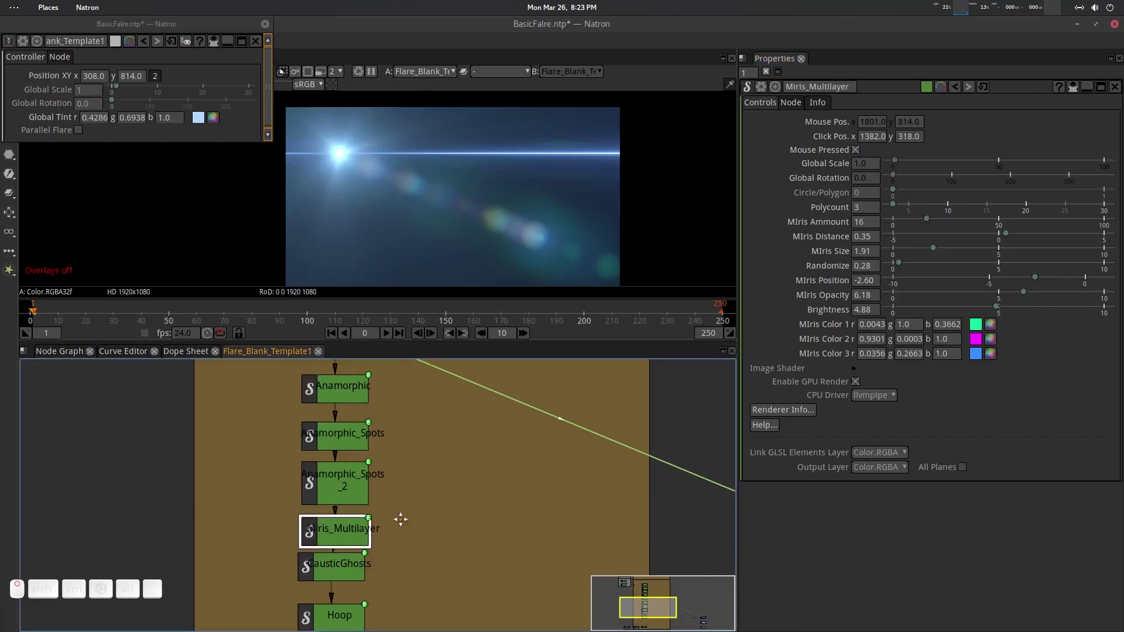
drag(401, 519, 404, 562)
drag(432, 459, 434, 502)
drag(364, 397, 382, 488)
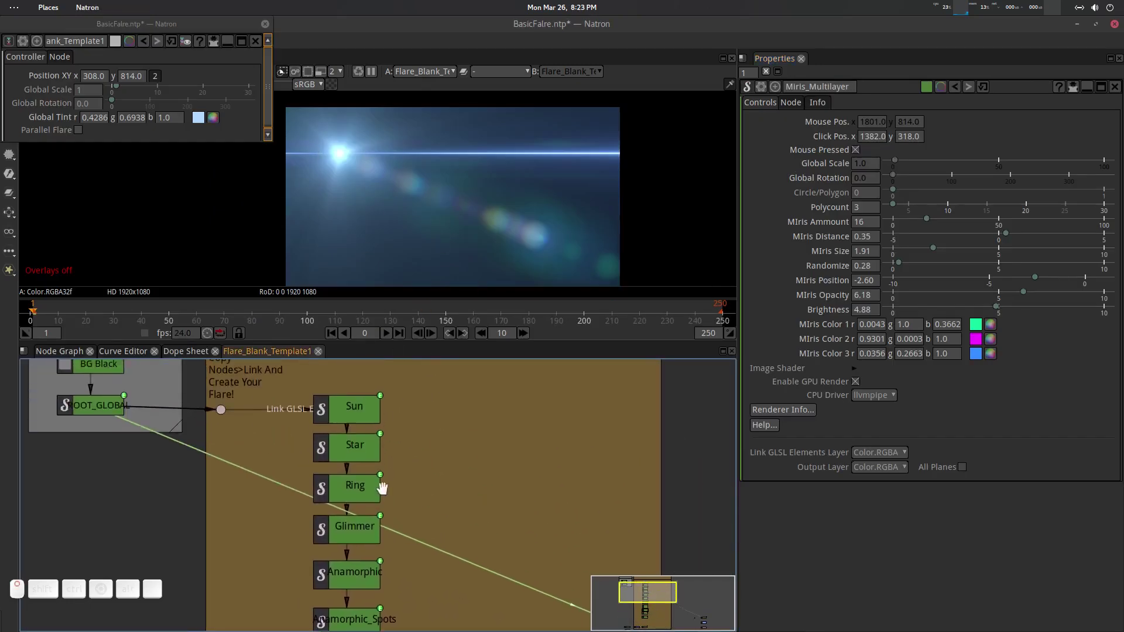
click(364, 454)
click(868, 277)
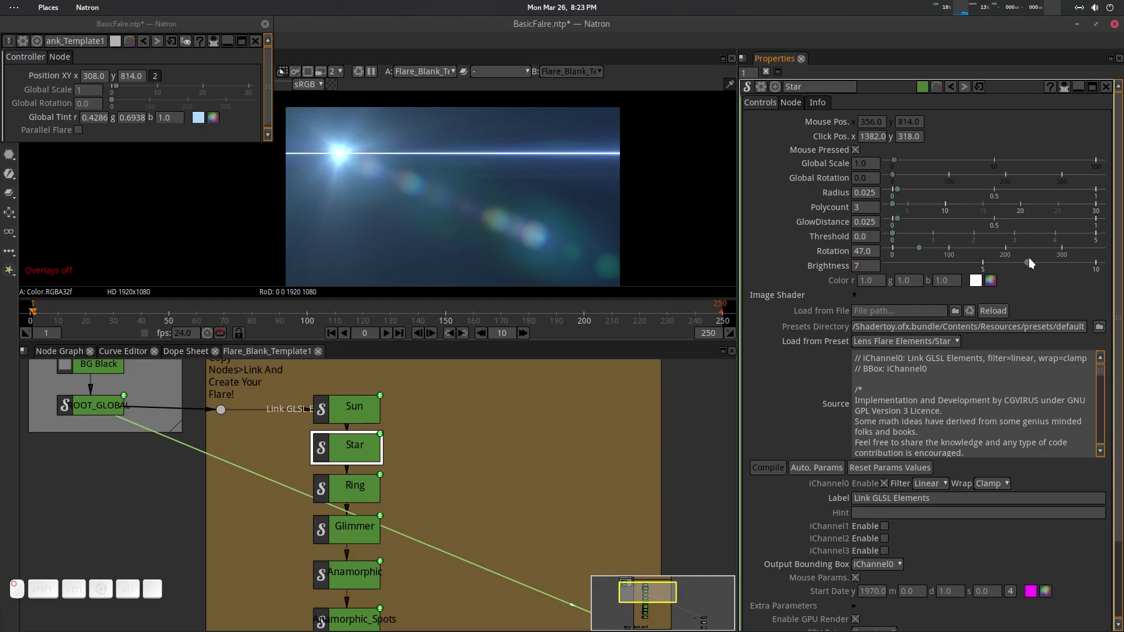
mouse_move(1024, 263)
mouse_down()
mouse_move(911, 264)
mouse_move(1006, 263)
mouse_up()
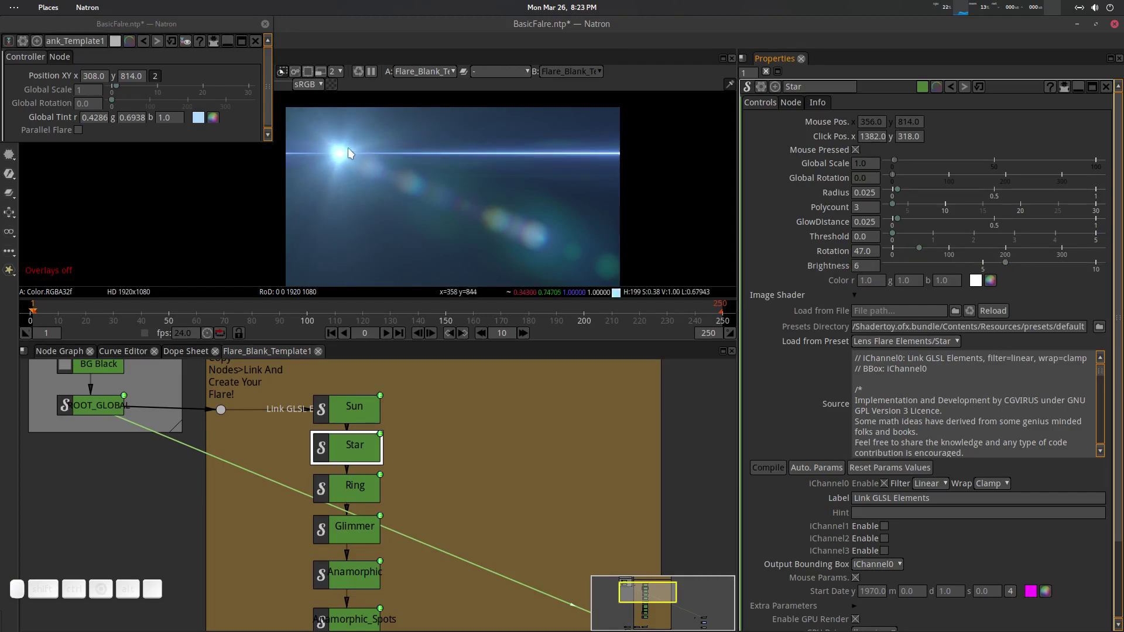
Step: Look over the remaining flare modules down to Hoop and return to the main node graph
drag(494, 455, 494, 367)
drag(463, 509, 459, 404)
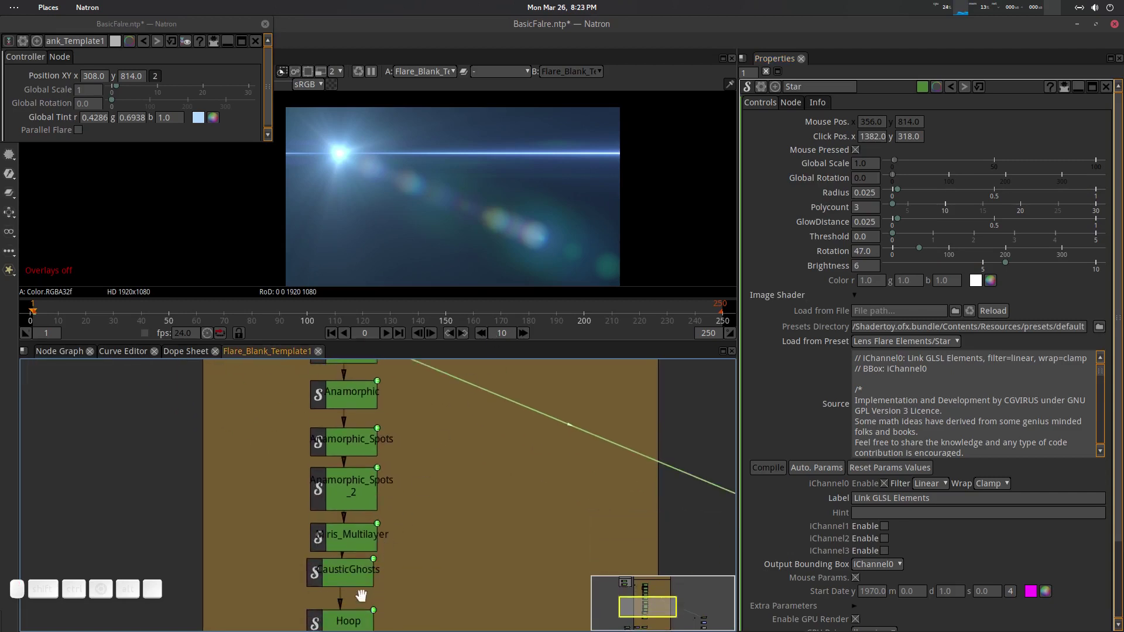
drag(354, 573, 358, 540)
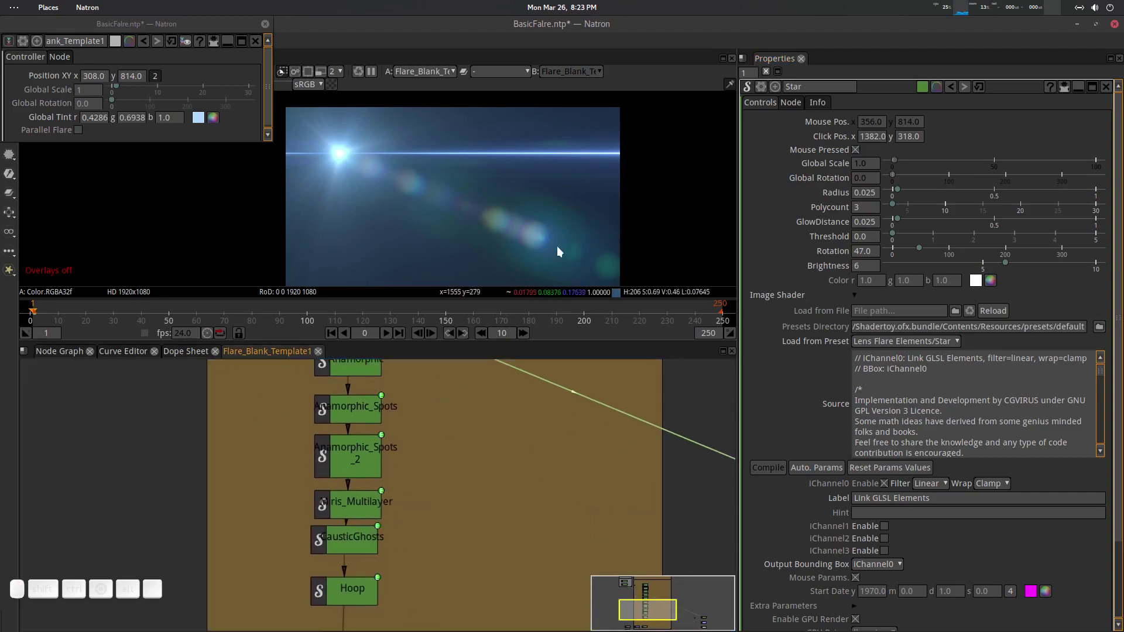
click(60, 351)
drag(379, 420, 373, 429)
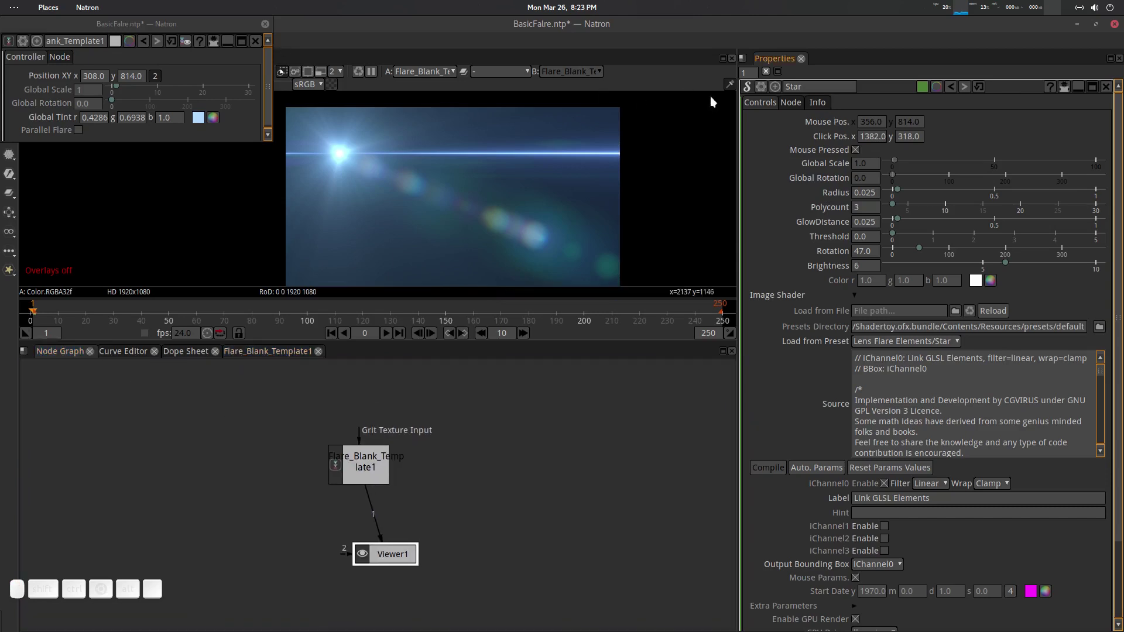
Step: Close the Star settings and dock the floating Flare_Blank_Template1 settings back into the main window
click(1105, 87)
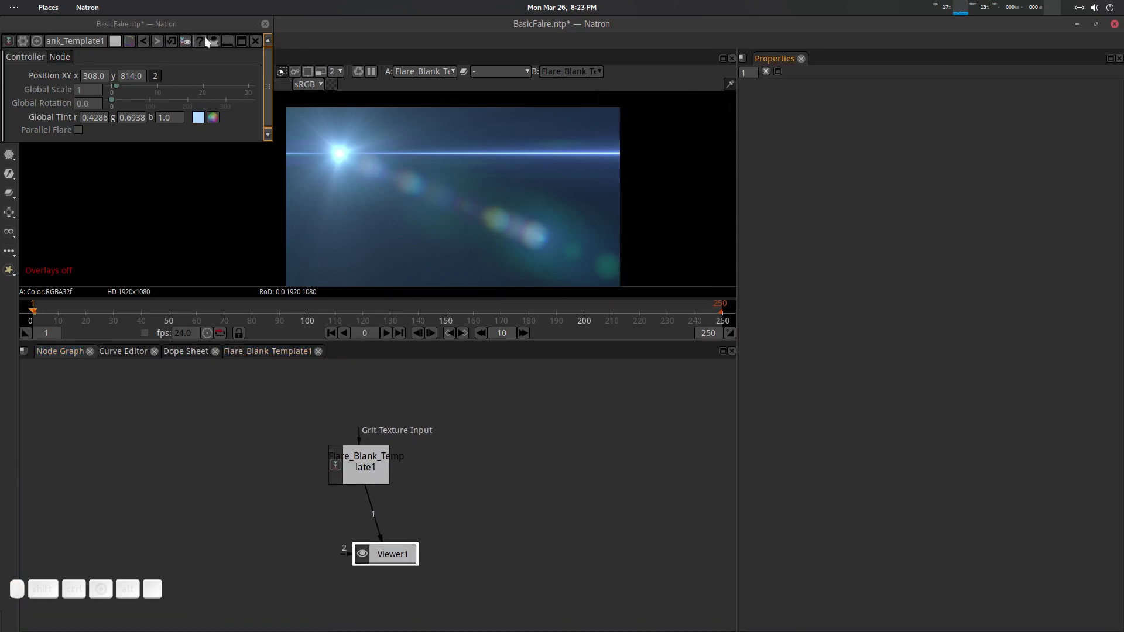
click(359, 465)
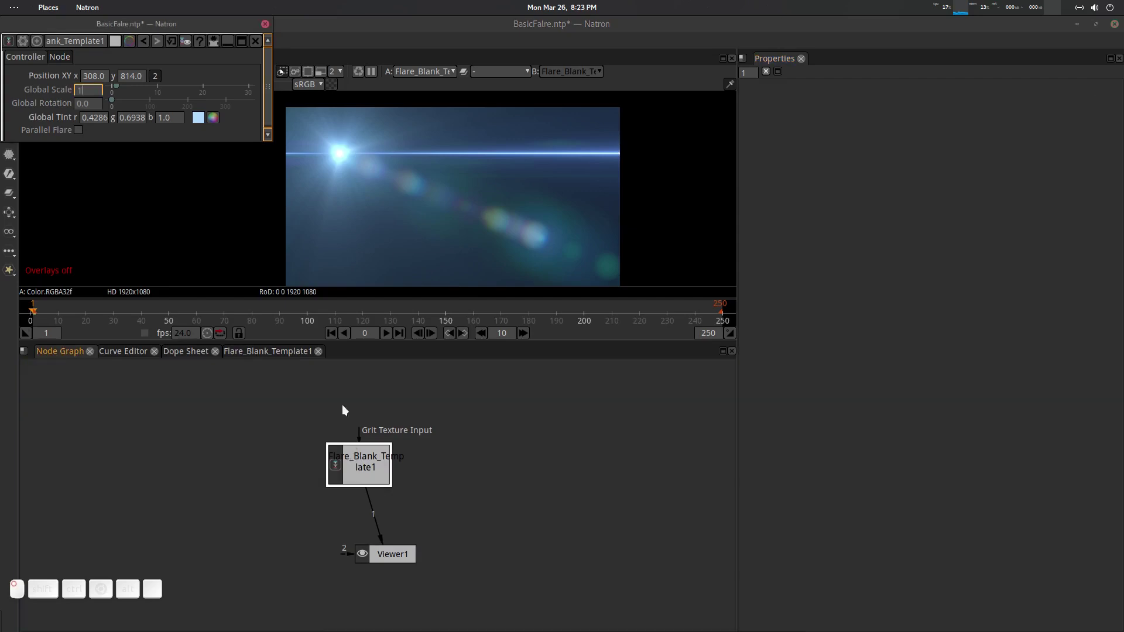
click(264, 24)
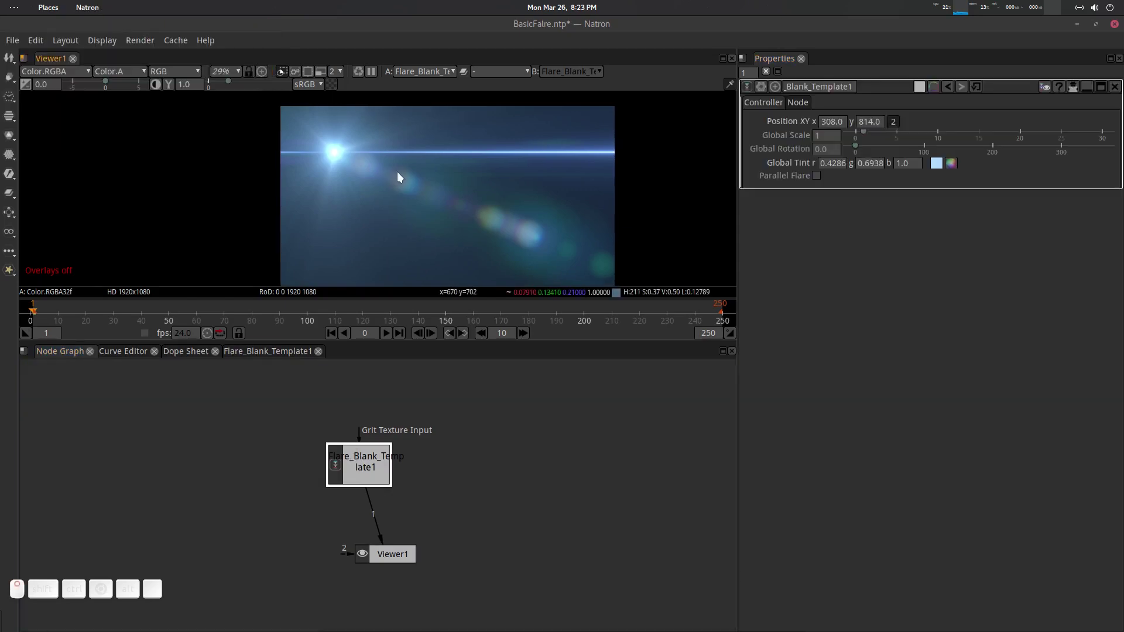
Step: Show the viewer overlays and test the flare by sweeping its source across the frame, ending at x 286, y 928
scroll(394, 174, down, 2)
key(o)
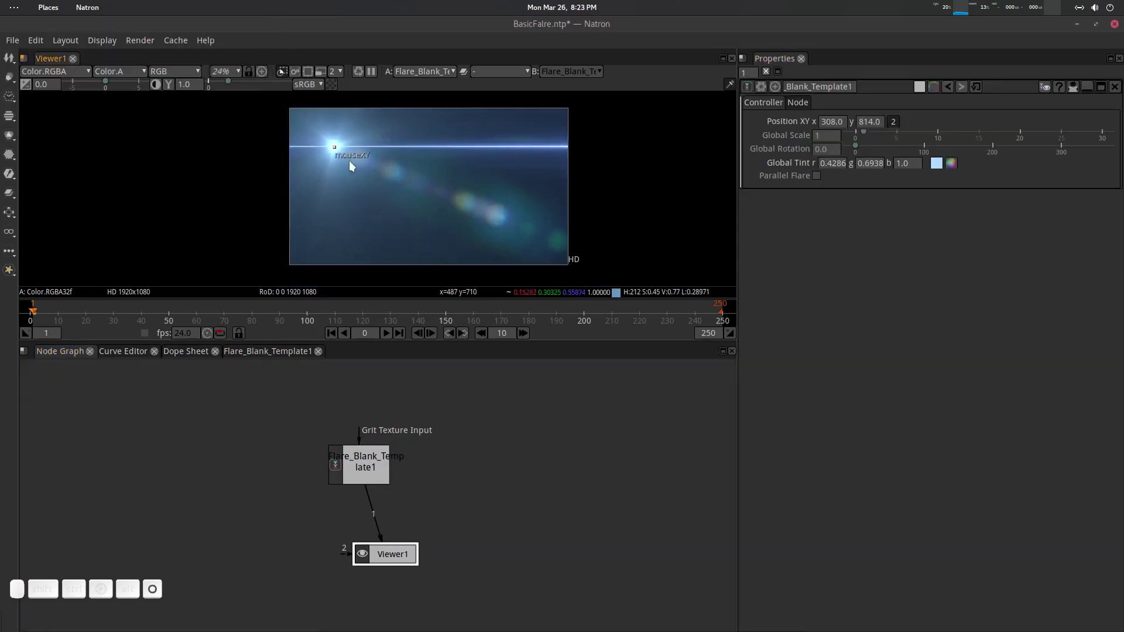
drag(336, 147, 532, 124)
drag(532, 165, 329, 136)
scroll(427, 195, right, 3)
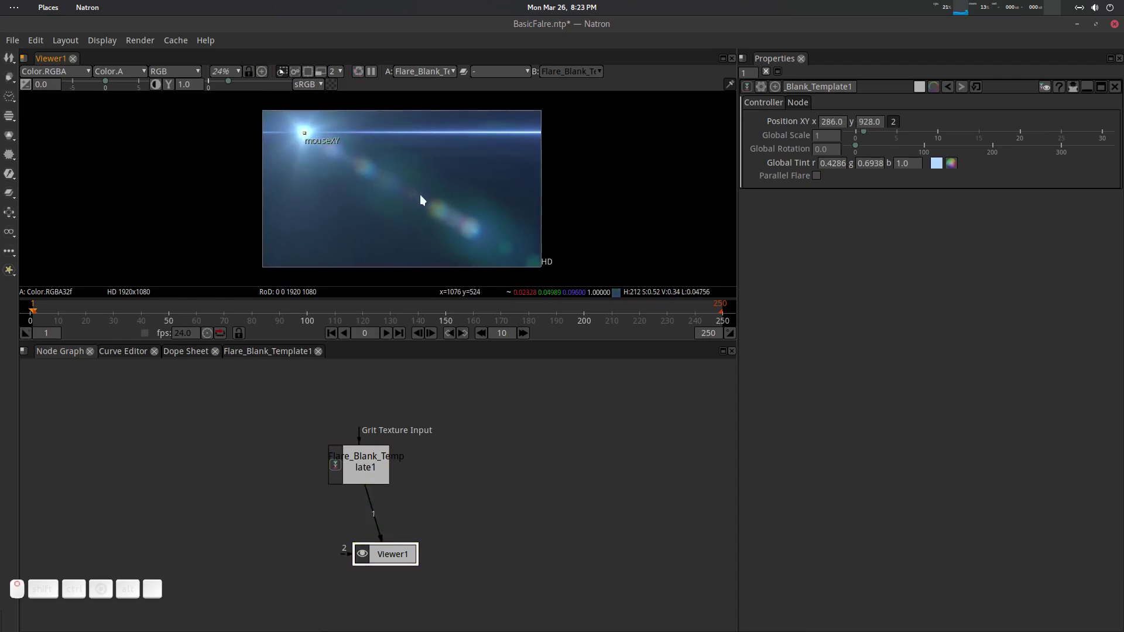
Step: Save the project with the finished flare
click(475, 484)
scroll(491, 457, up, 1)
key(ctrl)
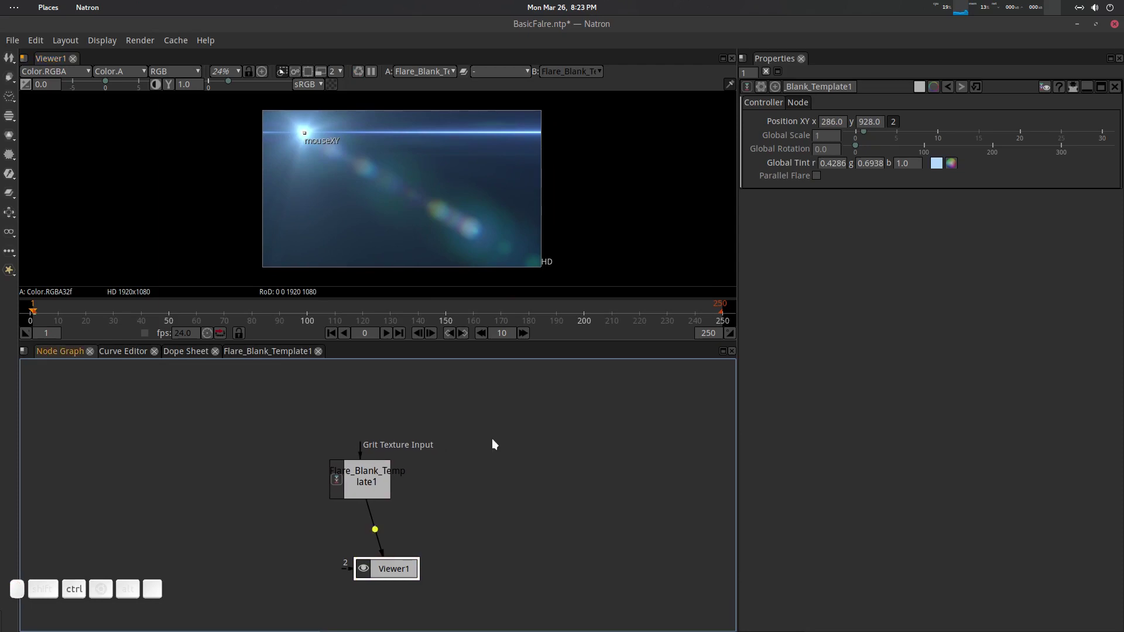
key(ctrl+s)
mouse_move(559, 629)
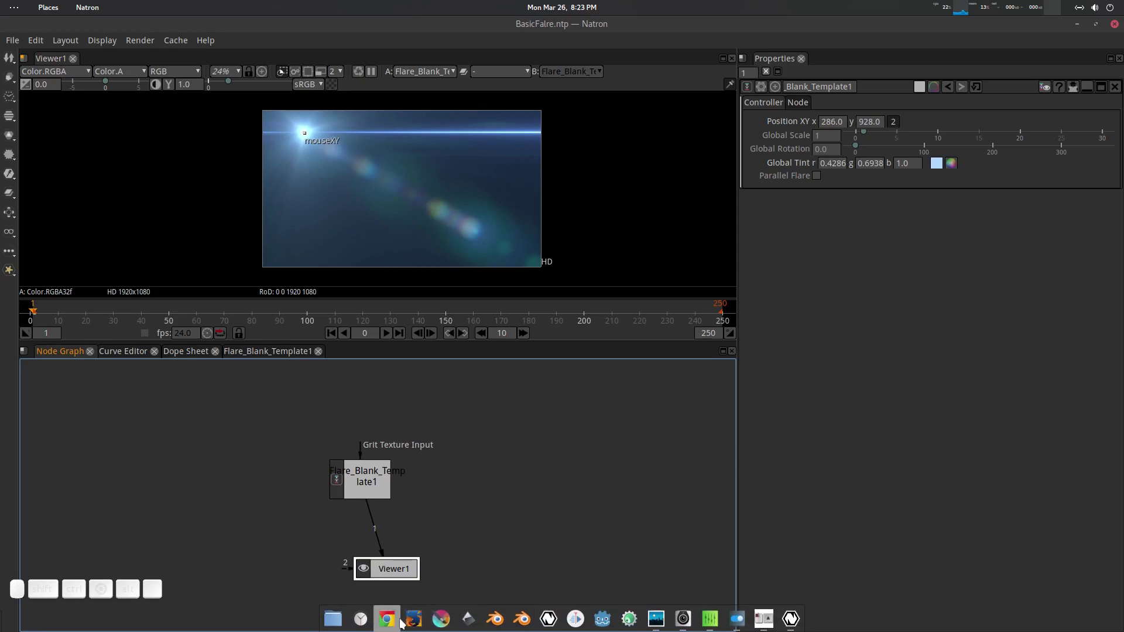
Step: Rename the Flare_Blank_Template1 group node to Basic_flare
click(333, 618)
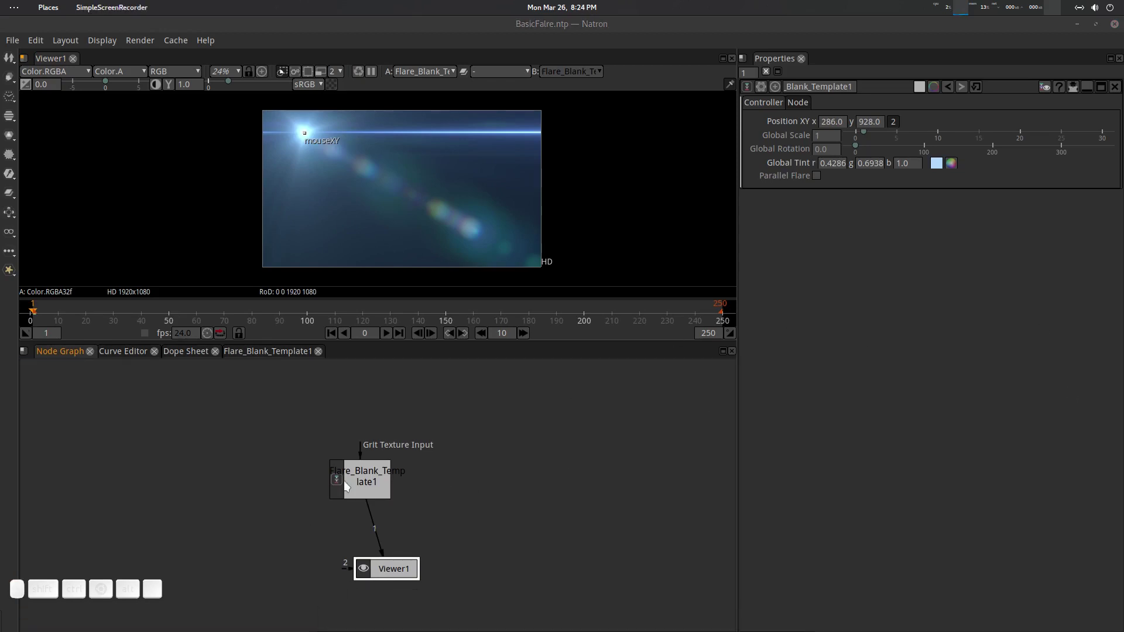
drag(346, 487, 395, 467)
click(389, 481)
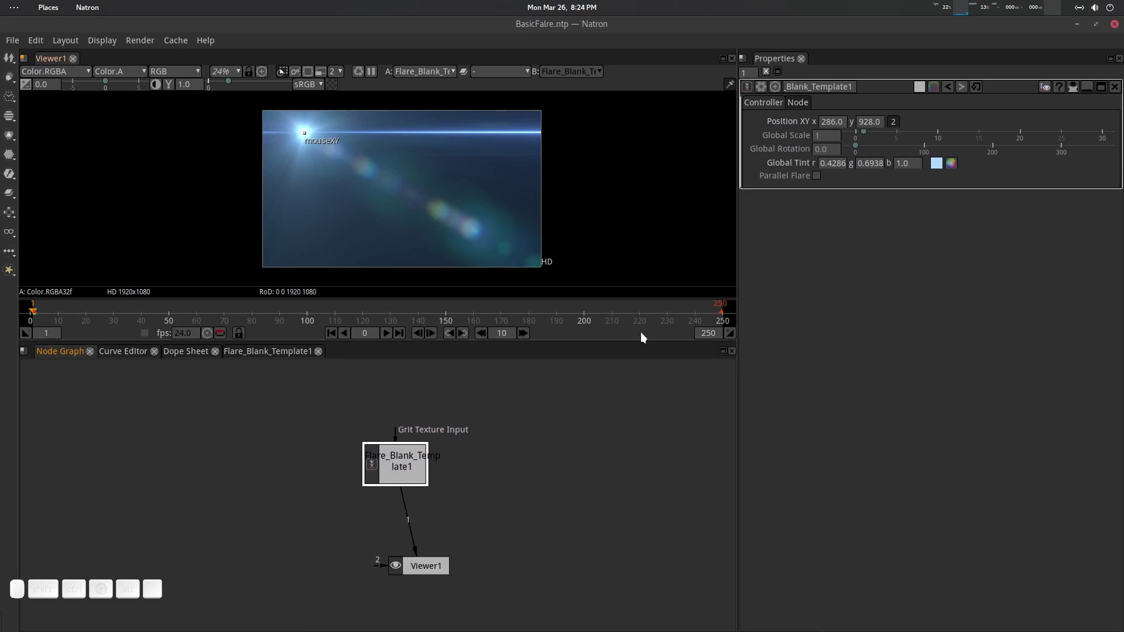
double_click(824, 87)
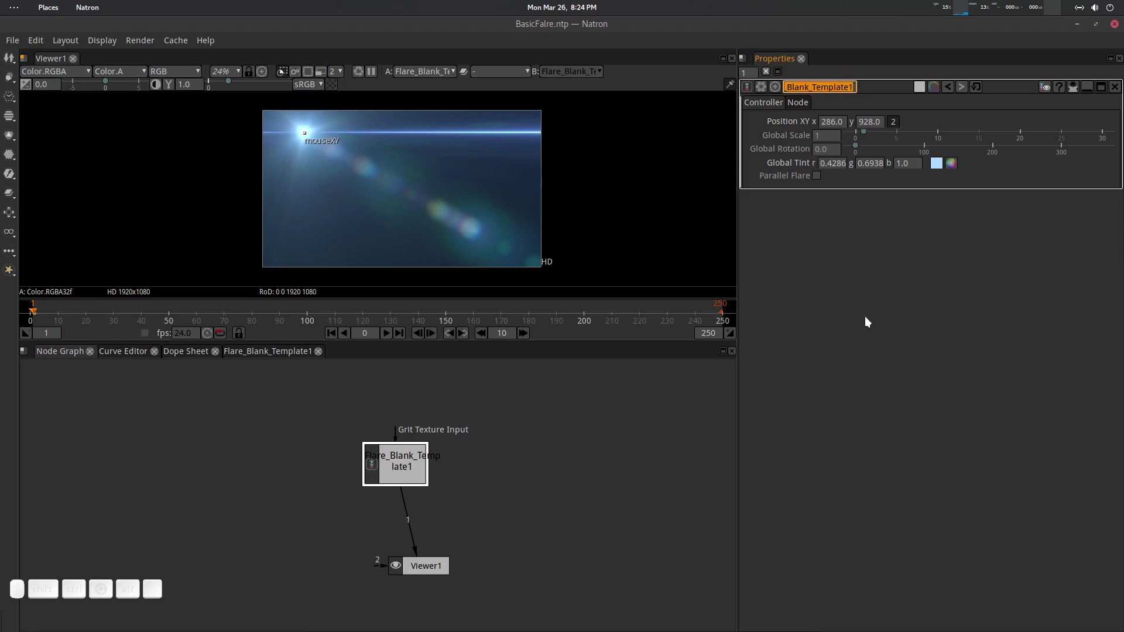
text(Basic)
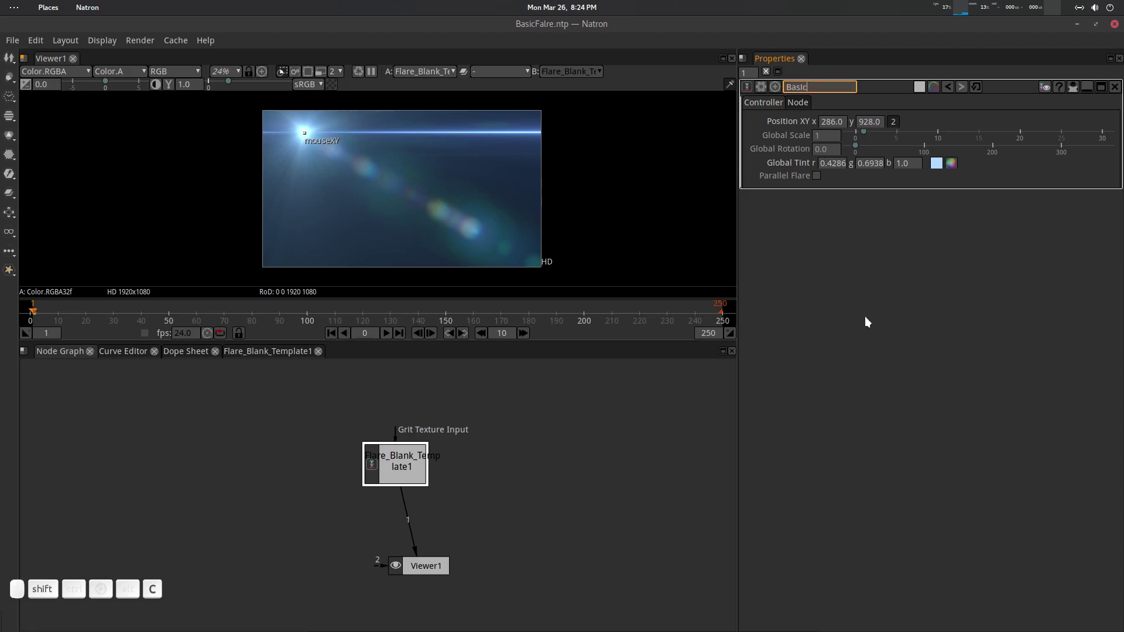
text(_flare)
key(Return)
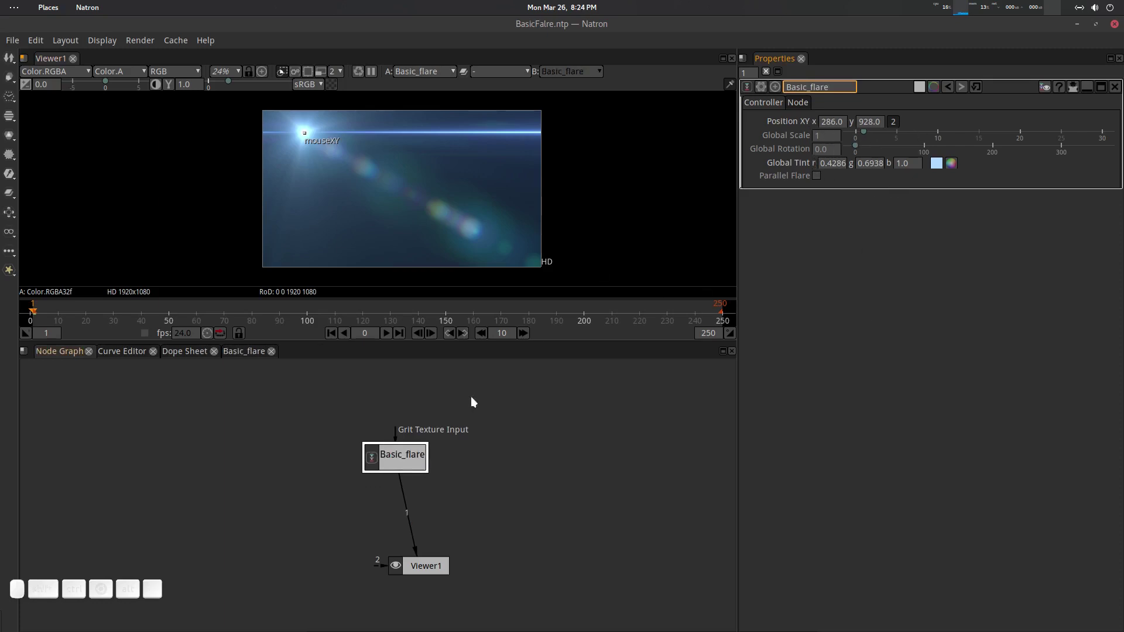
Step: Open the Basic_flare group's internal graph and set a key on all ROOT_GLOBAL parameters at frame 1
click(413, 460)
click(1044, 86)
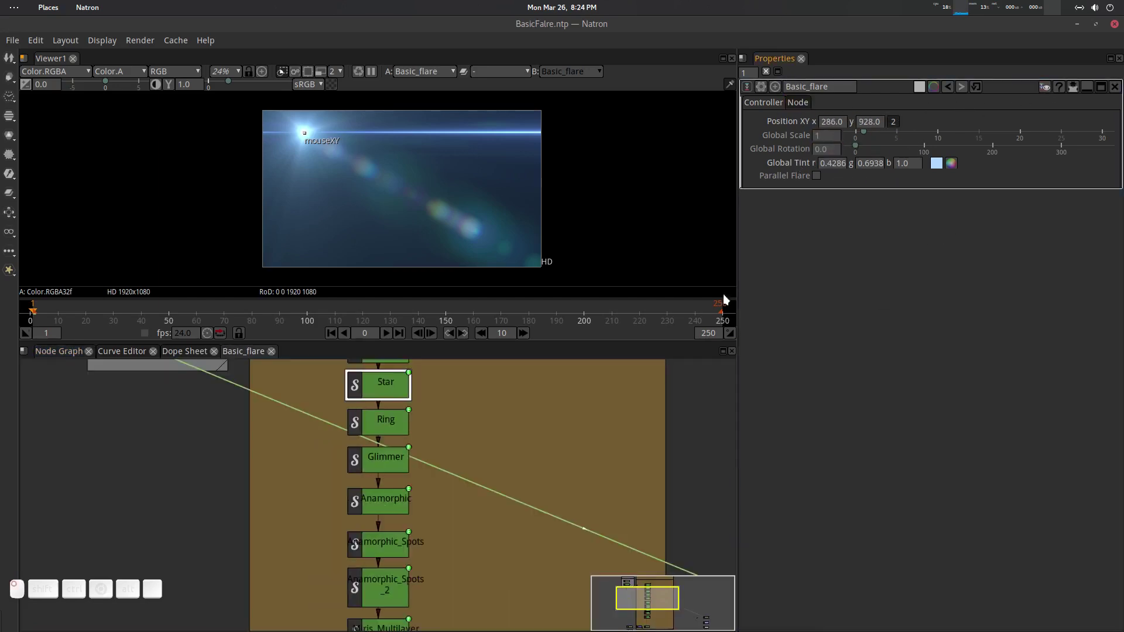
scroll(321, 527, up, 5)
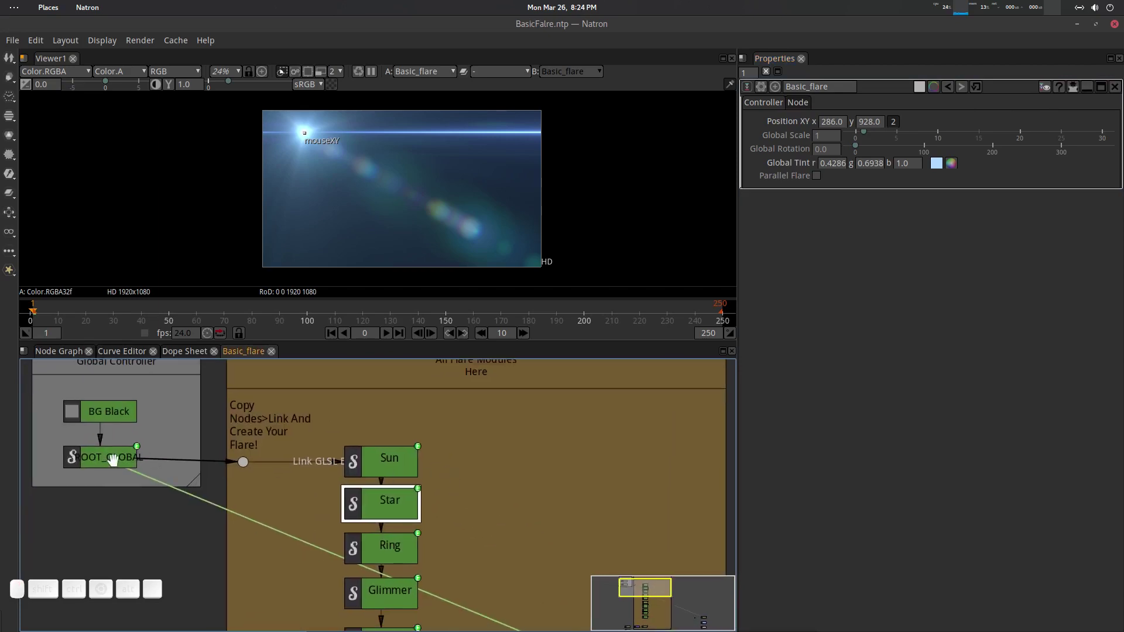
click(113, 460)
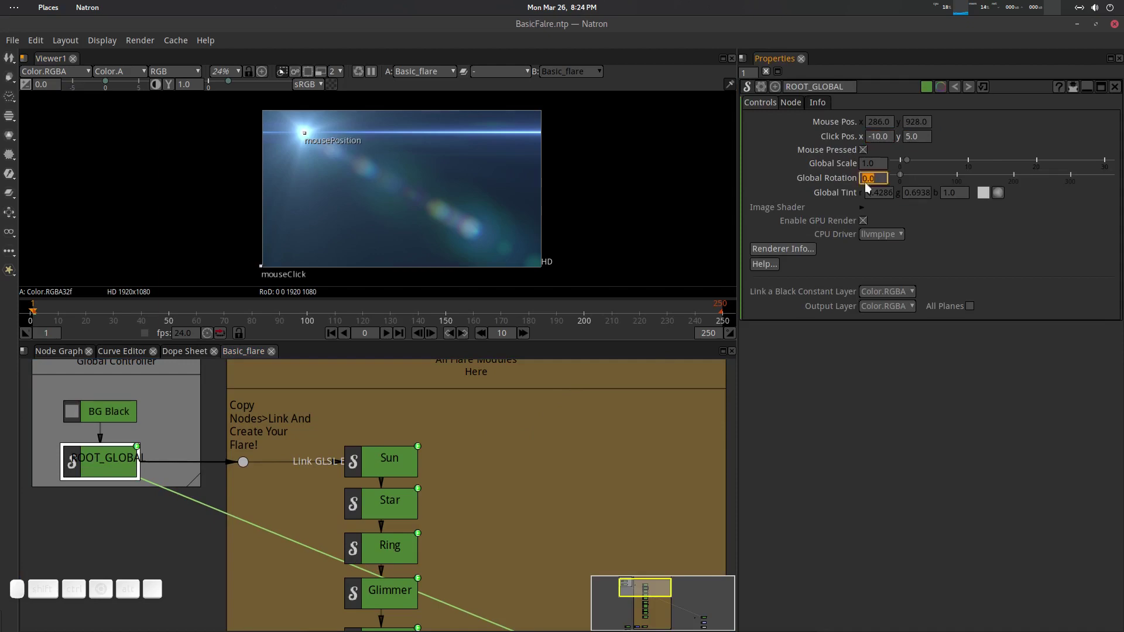
drag(331, 405, 380, 418)
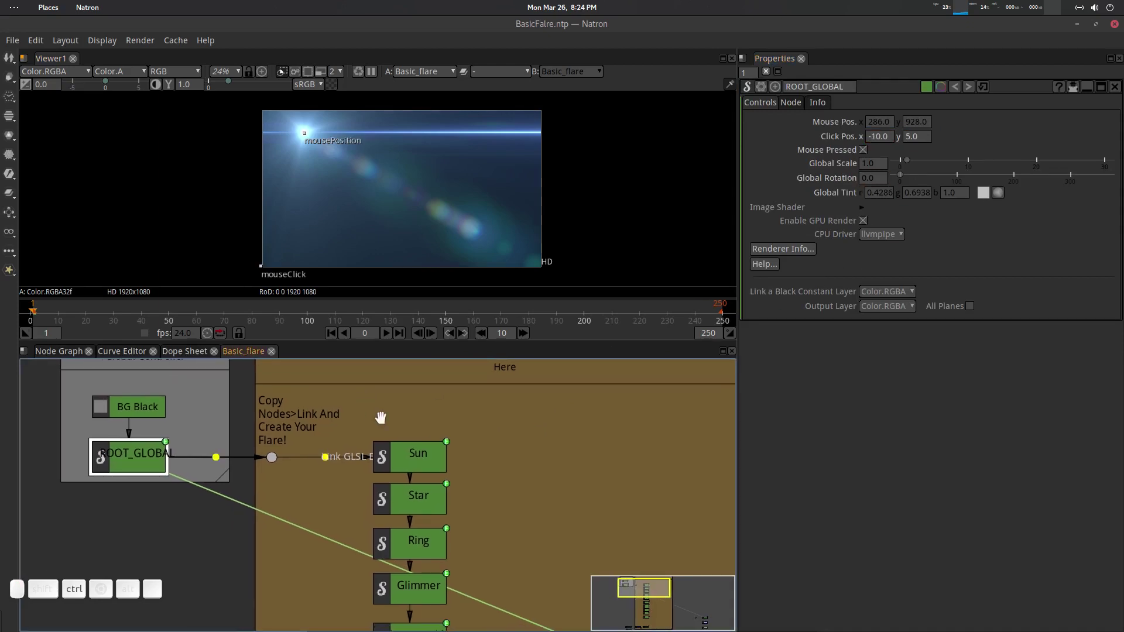
drag(530, 408, 537, 391)
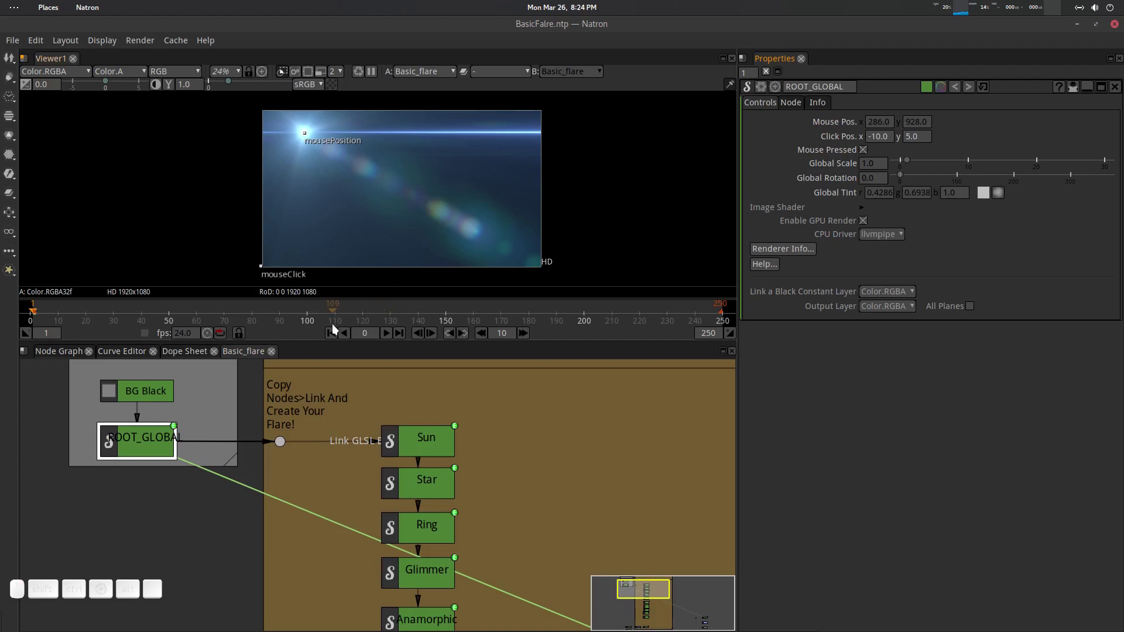
click(765, 86)
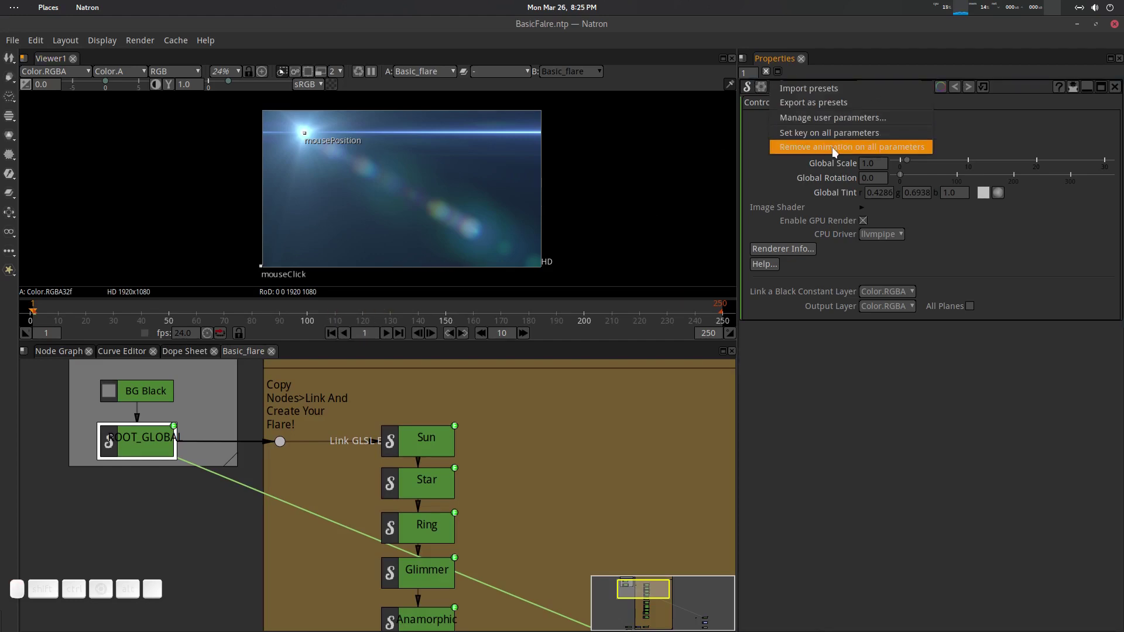
click(814, 135)
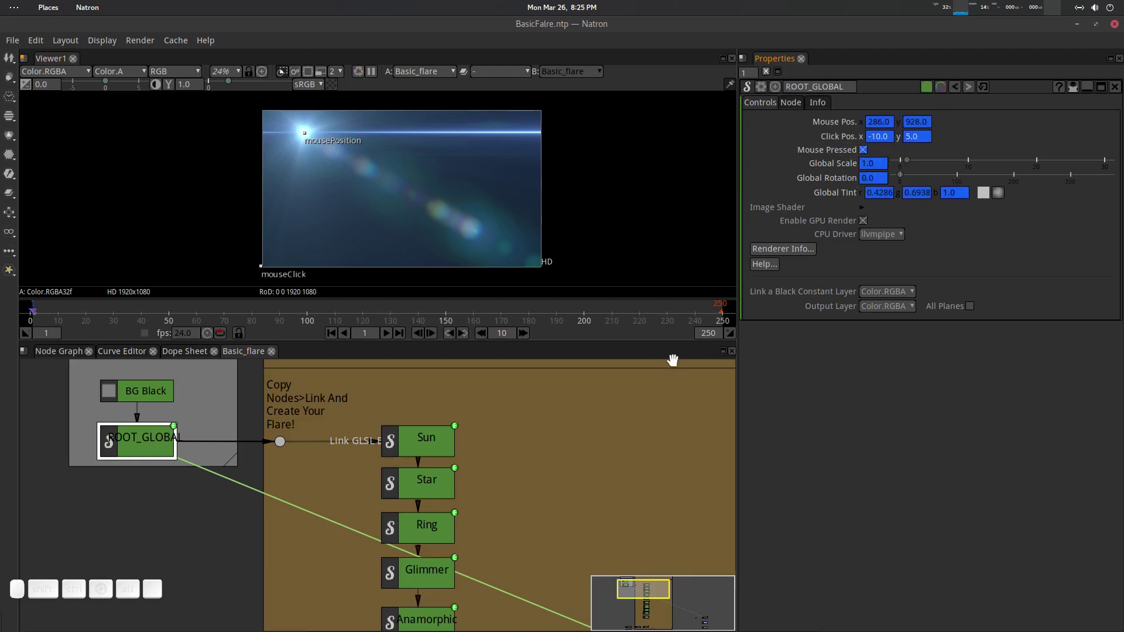
Step: Set a key on all parameters of the Sun module at frame 1
click(448, 442)
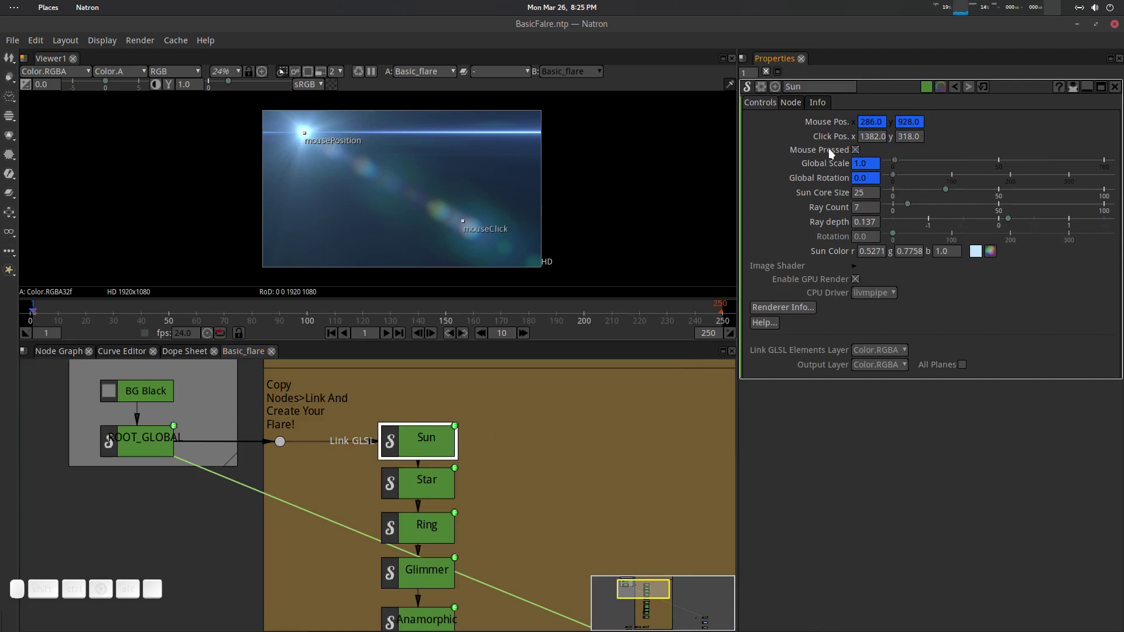
click(760, 87)
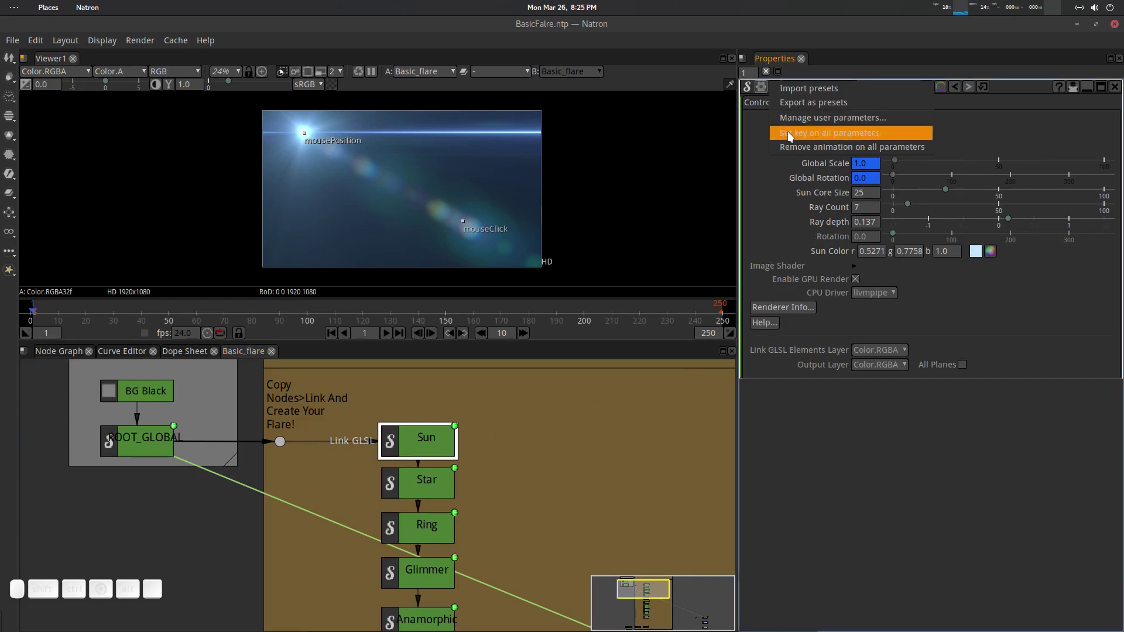
click(814, 134)
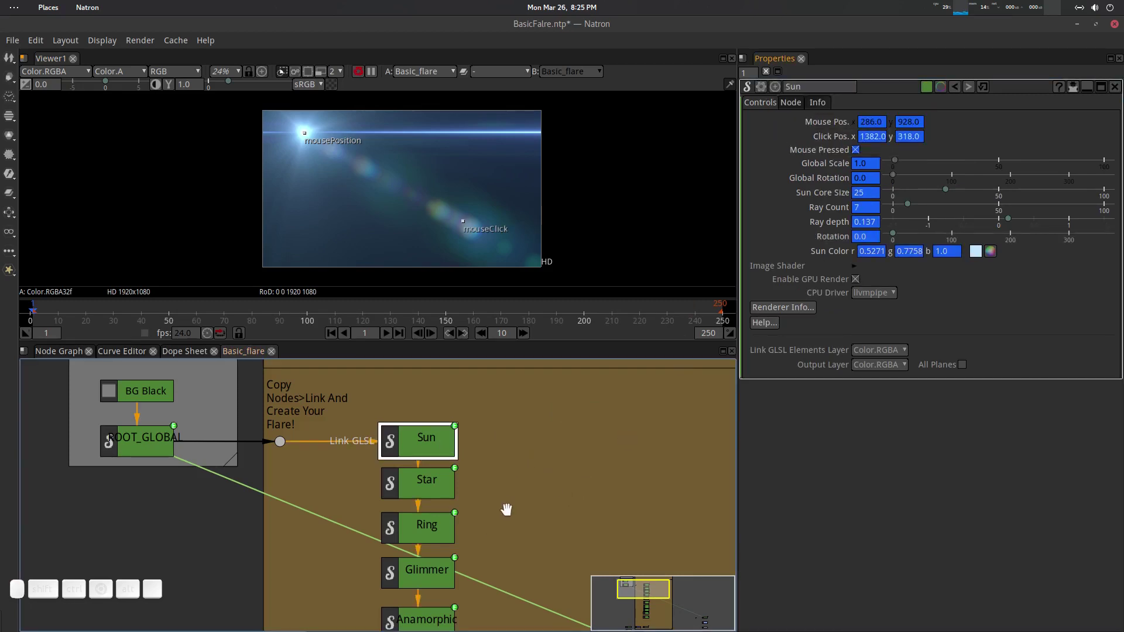
drag(506, 511, 500, 455)
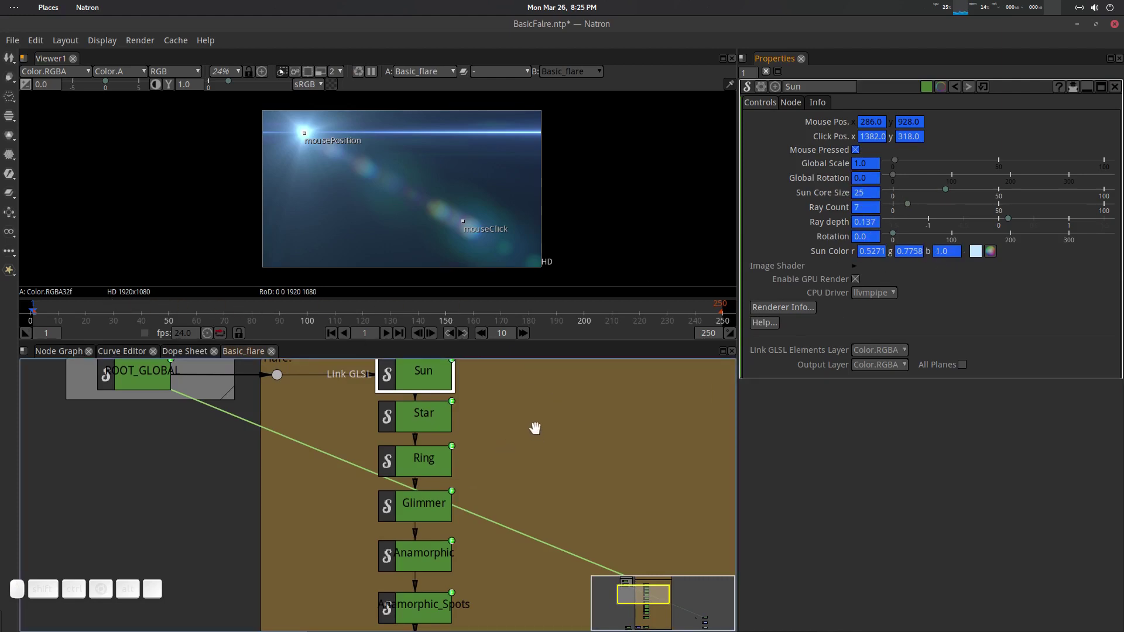
drag(534, 430, 531, 451)
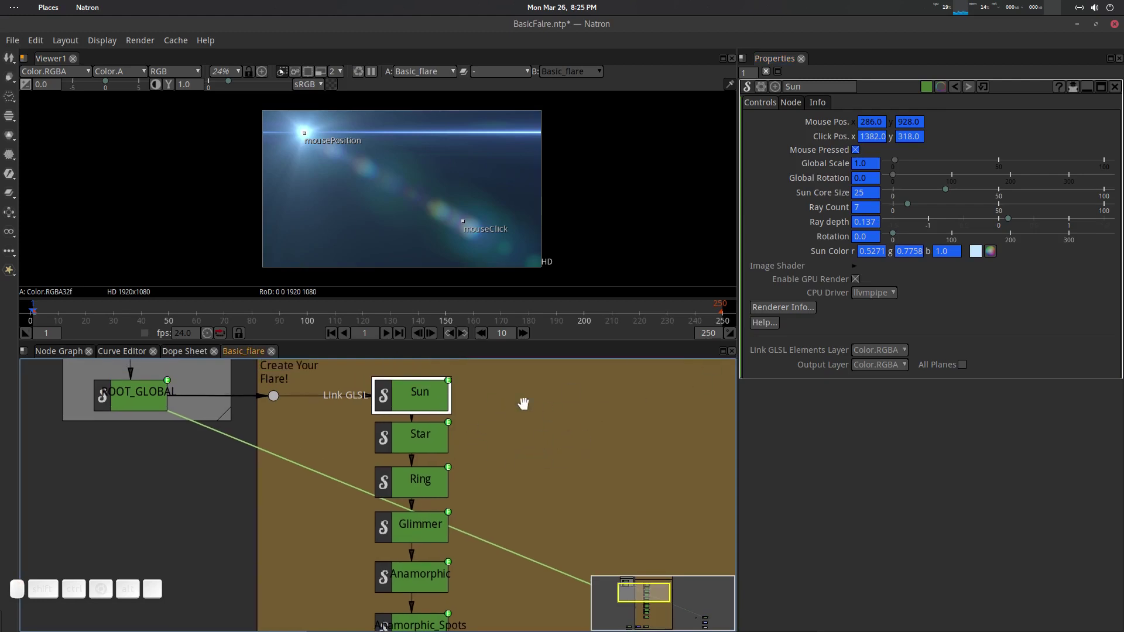
Step: Remove the animation from all Sun parameters and set the keys on them again
click(764, 86)
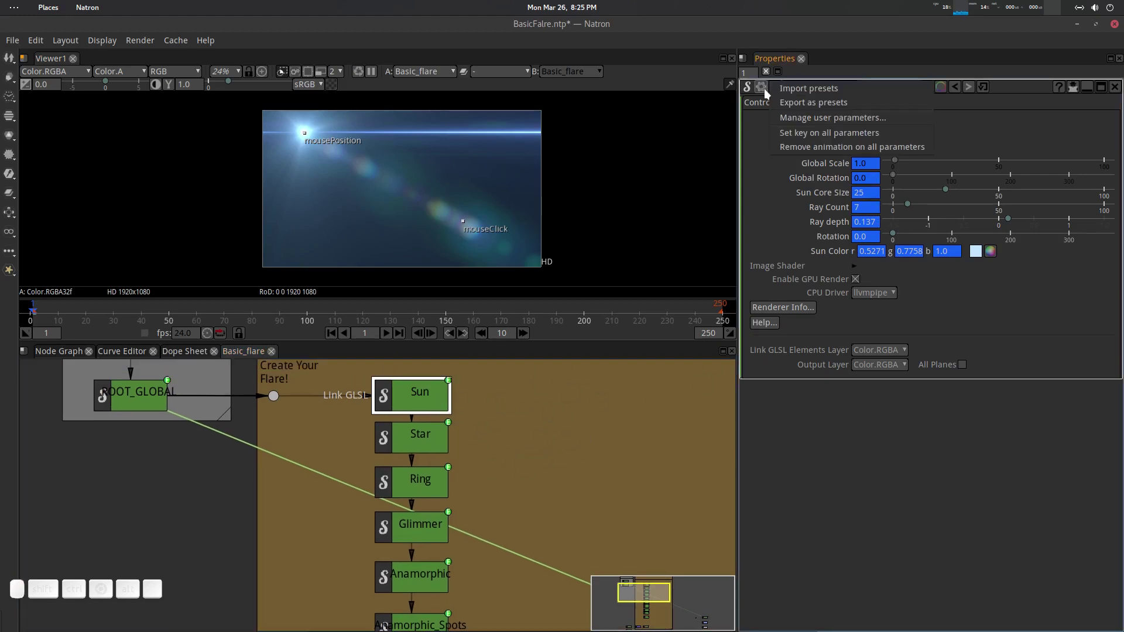
click(827, 148)
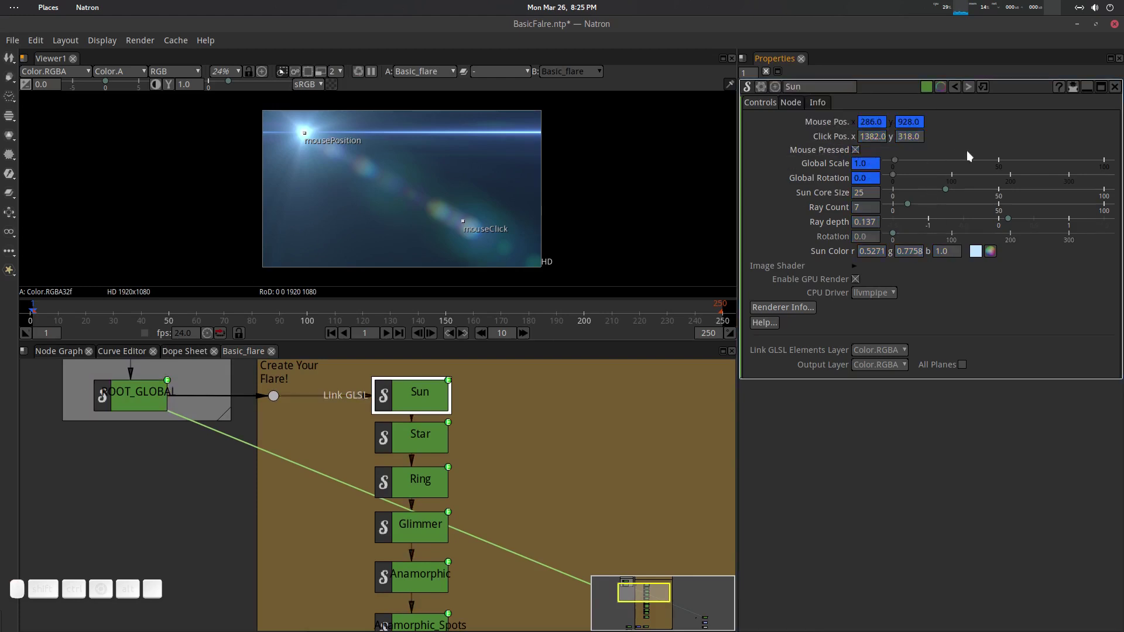
click(762, 86)
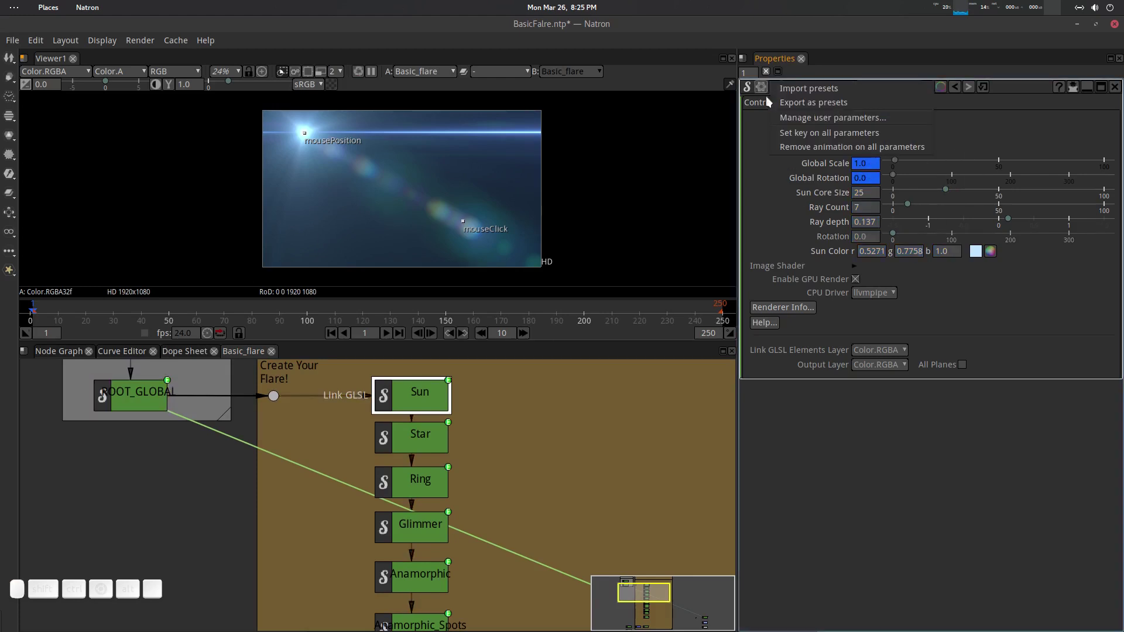
click(800, 136)
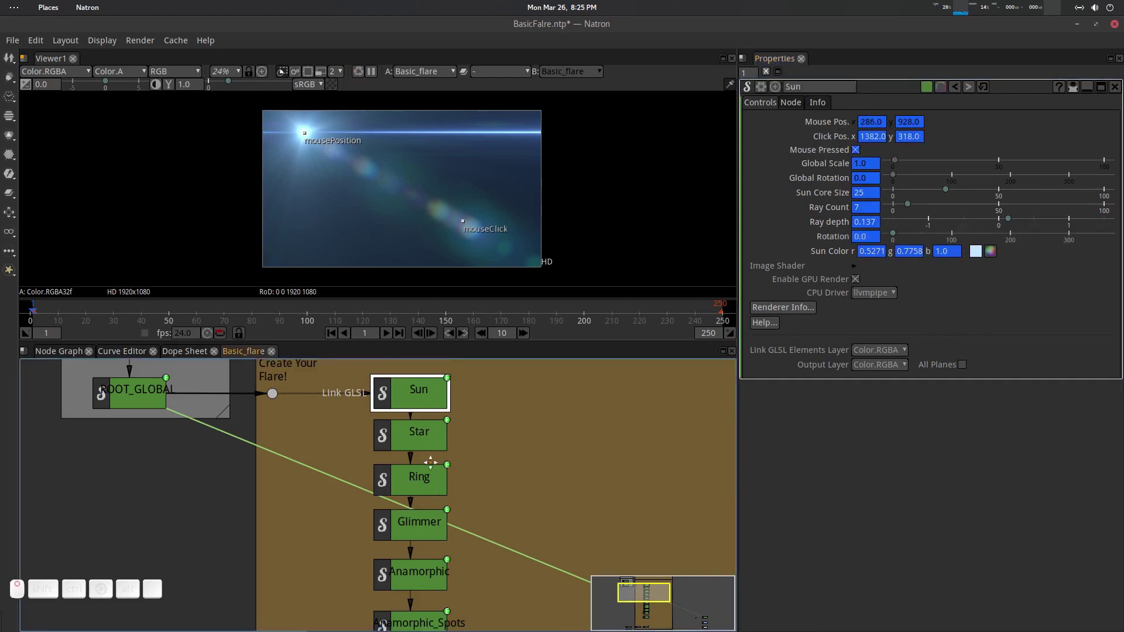
Step: Set a key on all parameters of the Star module at frame 1
click(427, 406)
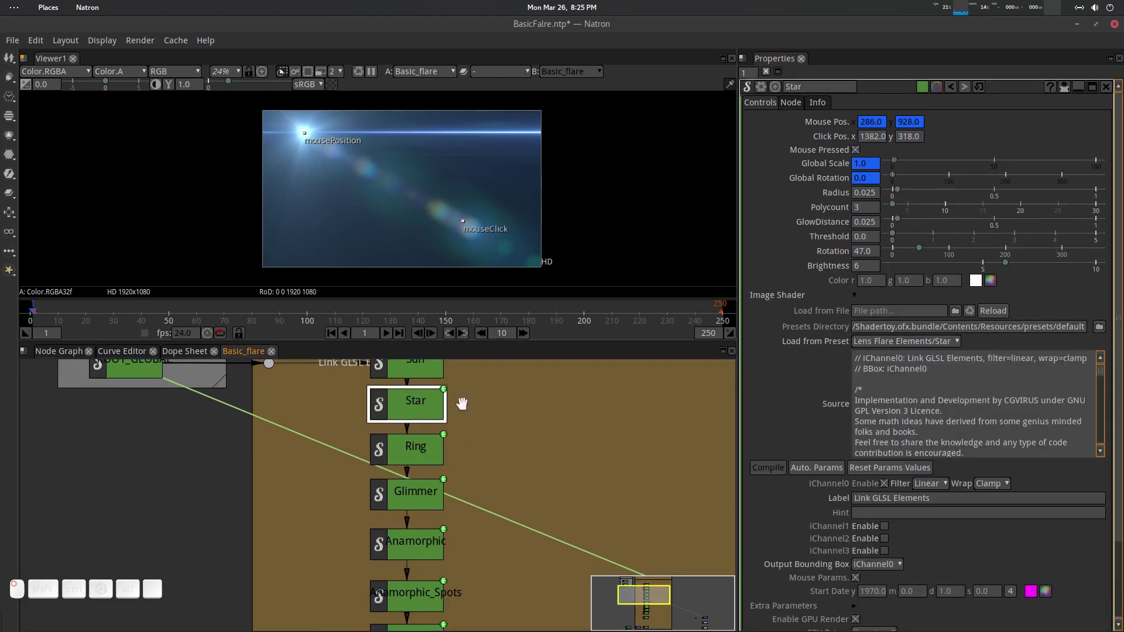
click(775, 87)
click(797, 132)
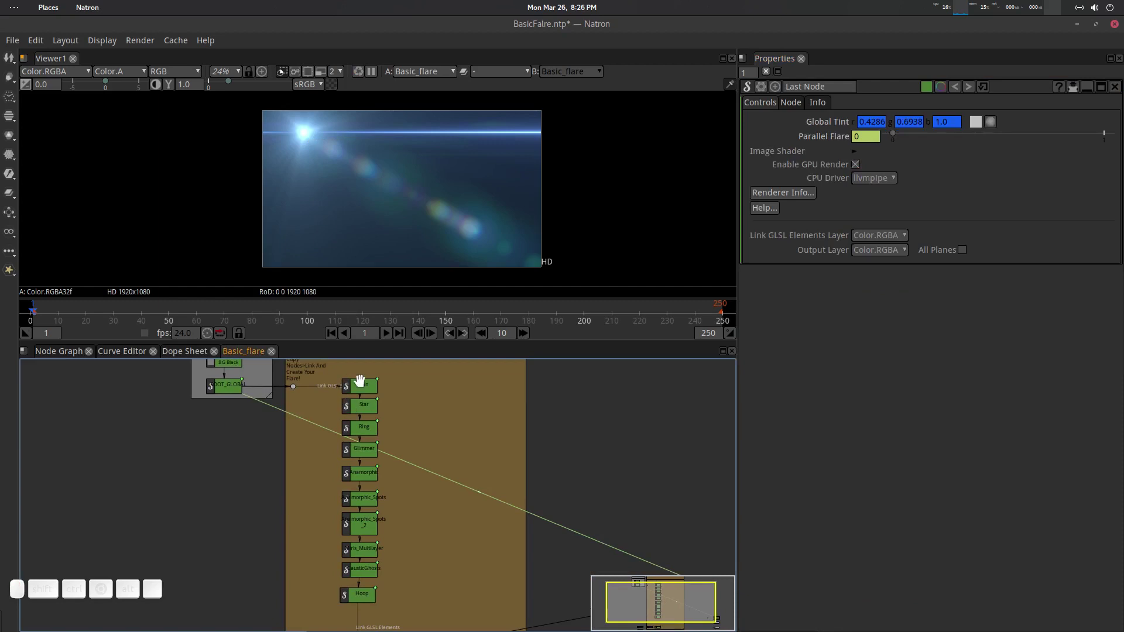
Step: Check the keyed parameters of each flare module in the chain, from Sun down to Hoop
click(359, 382)
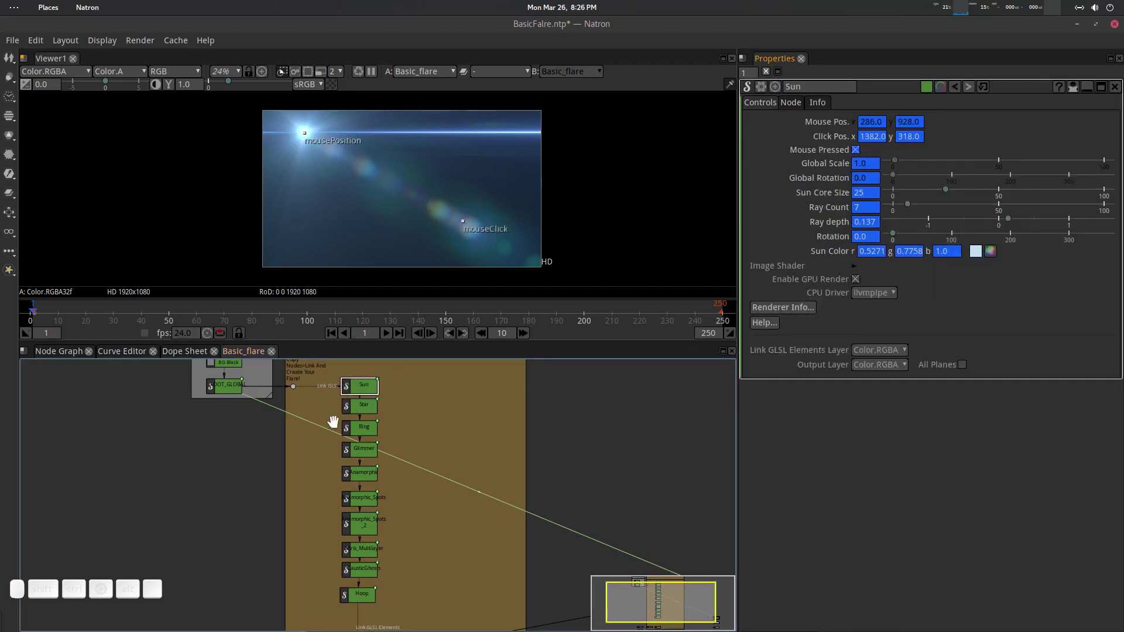
click(365, 410)
click(365, 430)
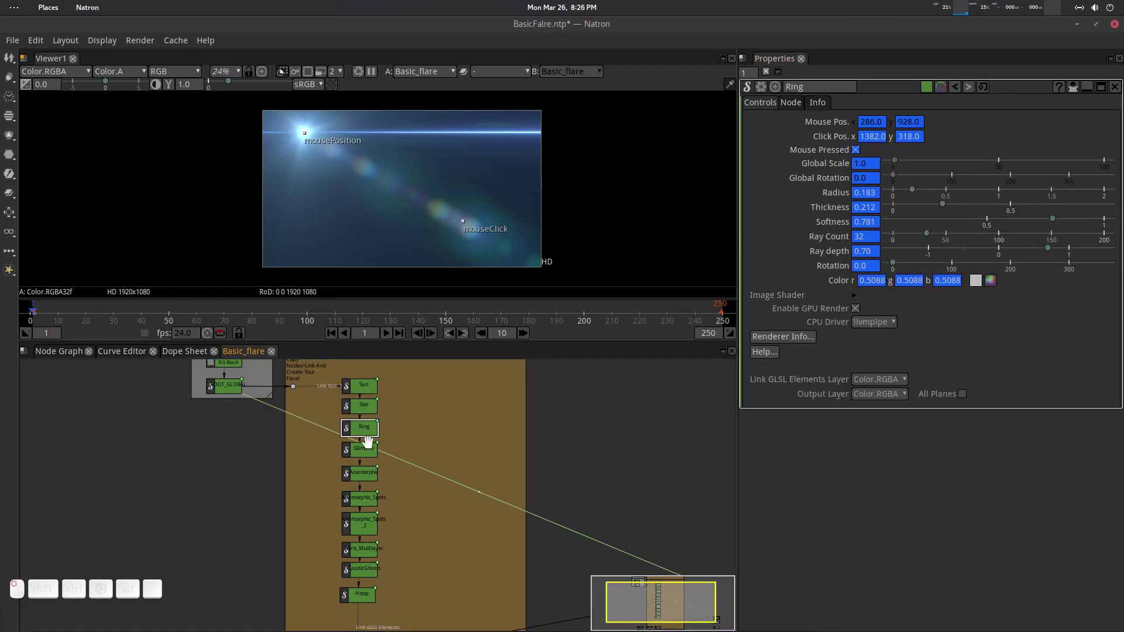
click(367, 450)
click(365, 486)
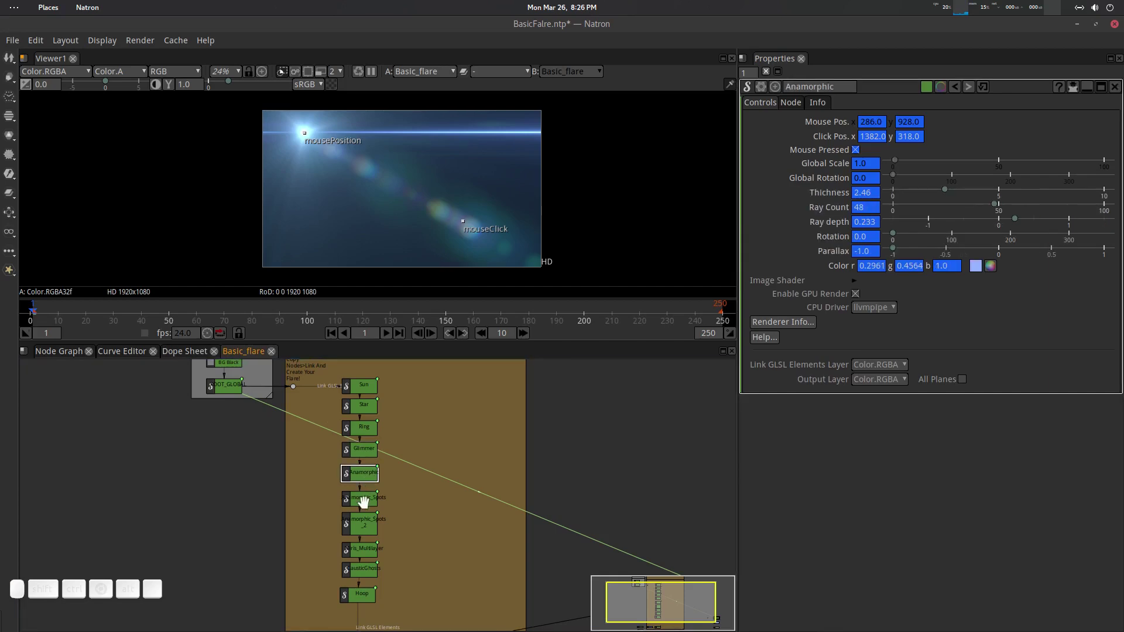
click(364, 501)
click(368, 528)
click(364, 549)
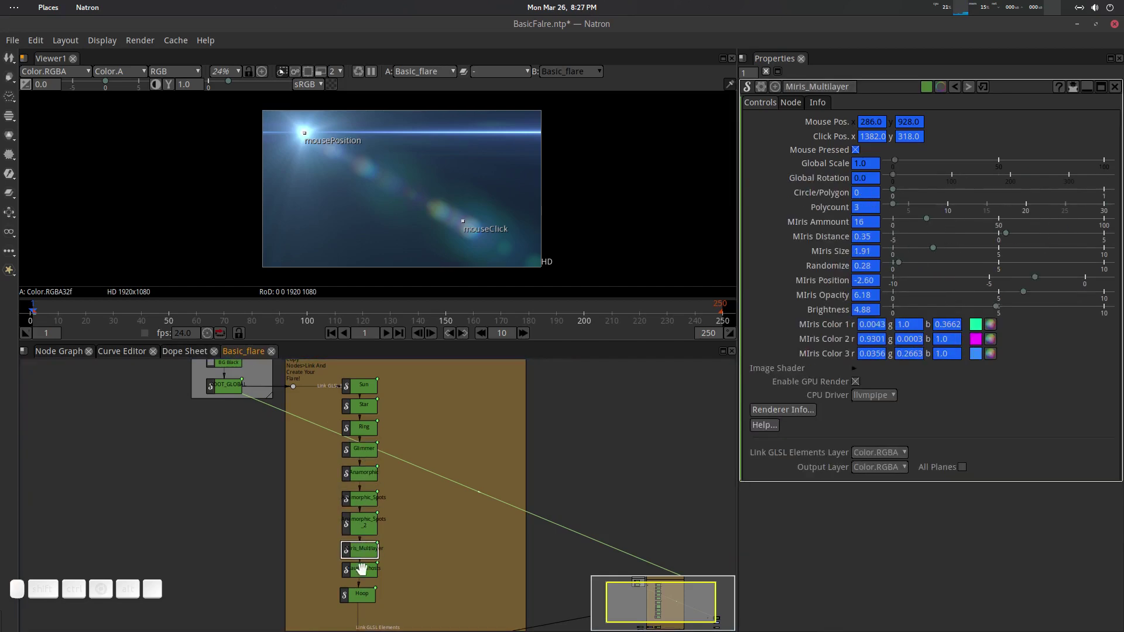
click(362, 570)
click(360, 602)
Step: Inspect the settings of the BG Black node and recheck the keyed parameters of the Ring module
drag(249, 382, 287, 419)
click(266, 399)
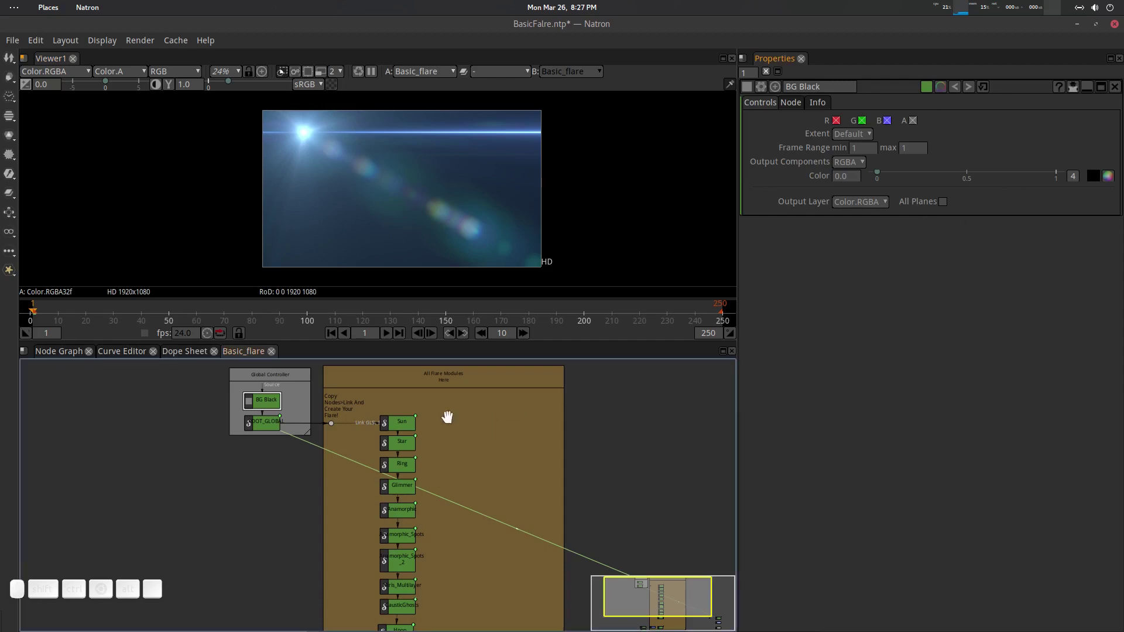
click(401, 467)
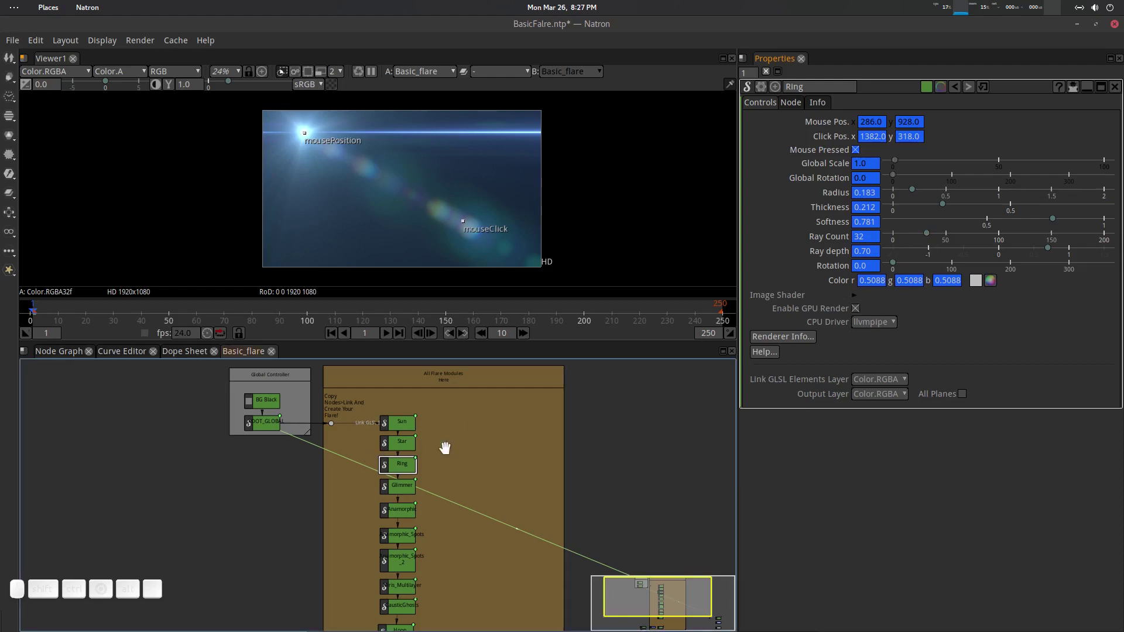
drag(477, 453, 492, 418)
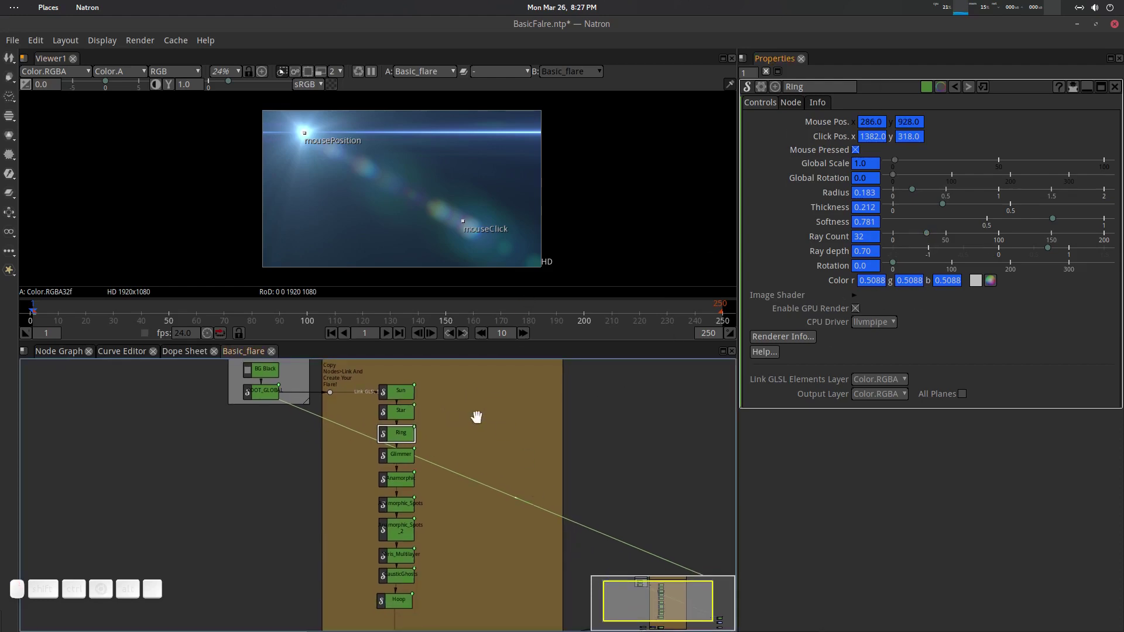
drag(408, 449, 409, 451)
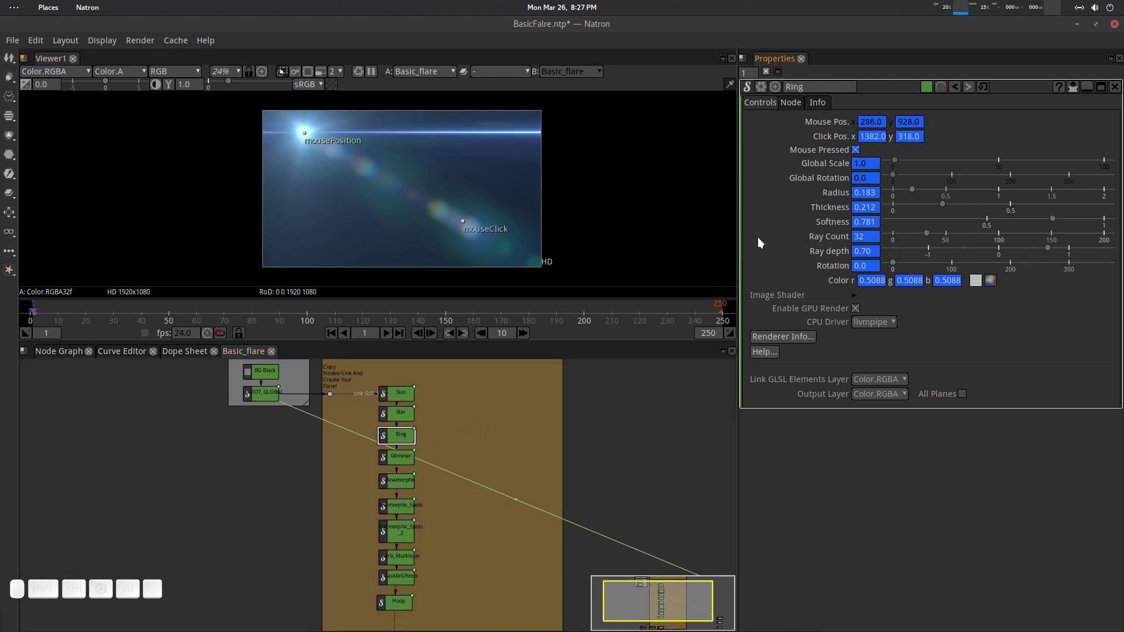
scroll(435, 472, up, 2)
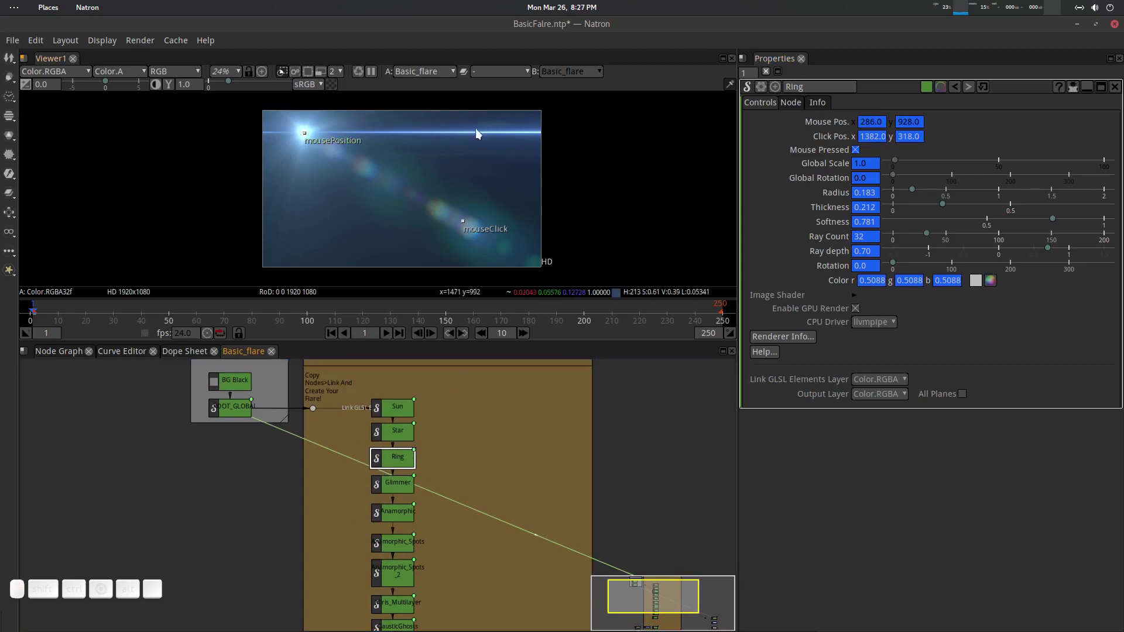
Step: Return to the main node graph, open Basic_flare's settings and move the flare source to about x 310, y 803
click(80, 352)
click(403, 459)
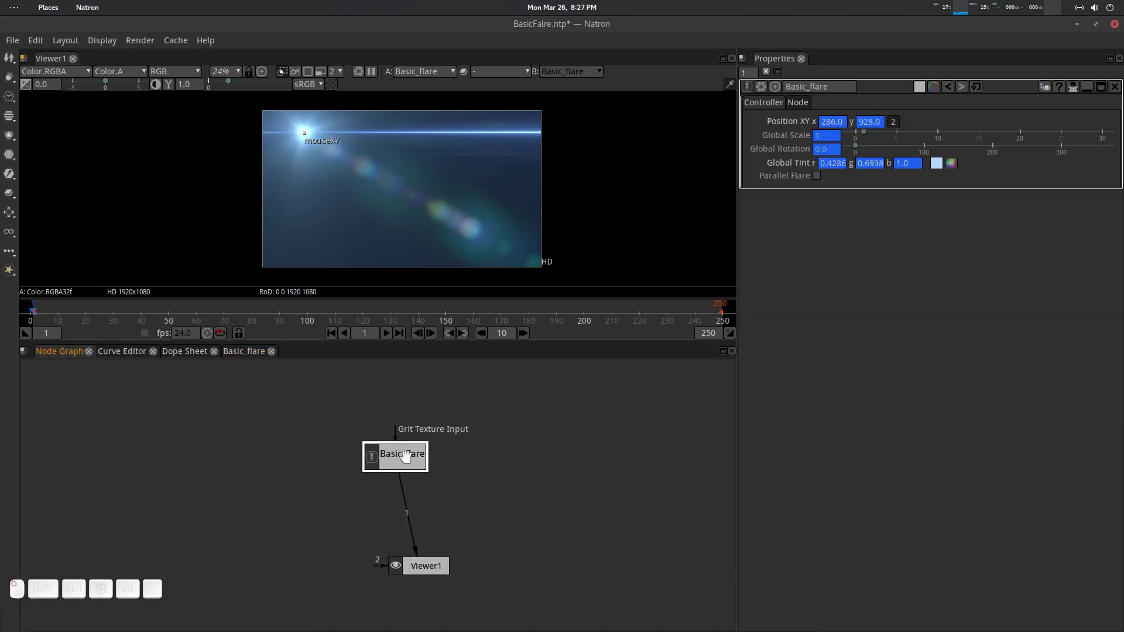
double_click(836, 123)
double_click(870, 121)
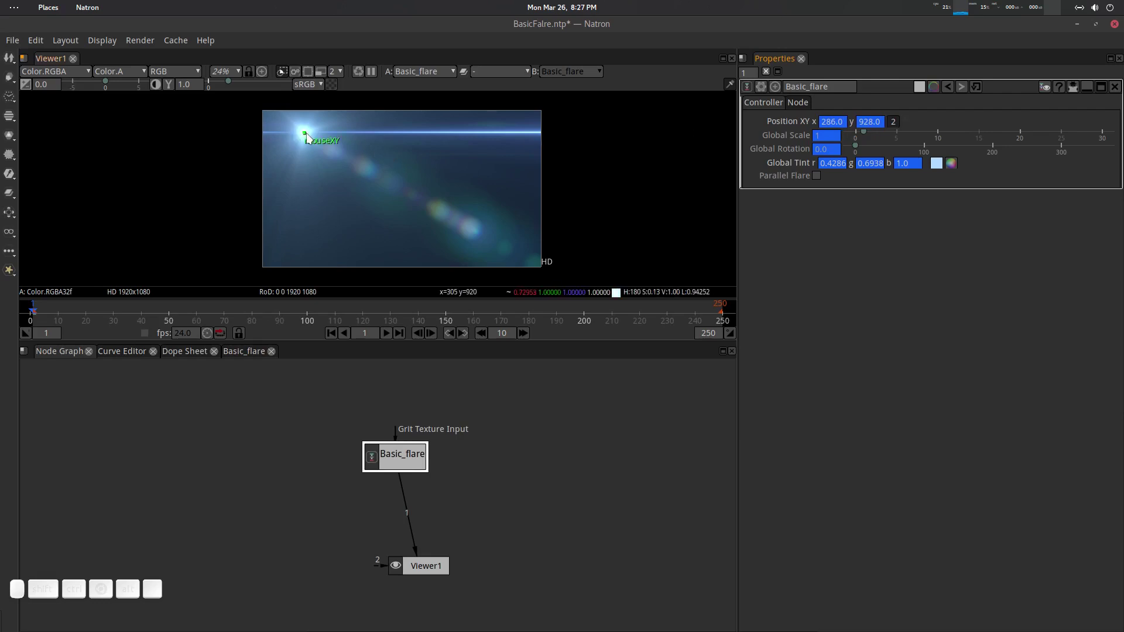
drag(306, 136, 308, 151)
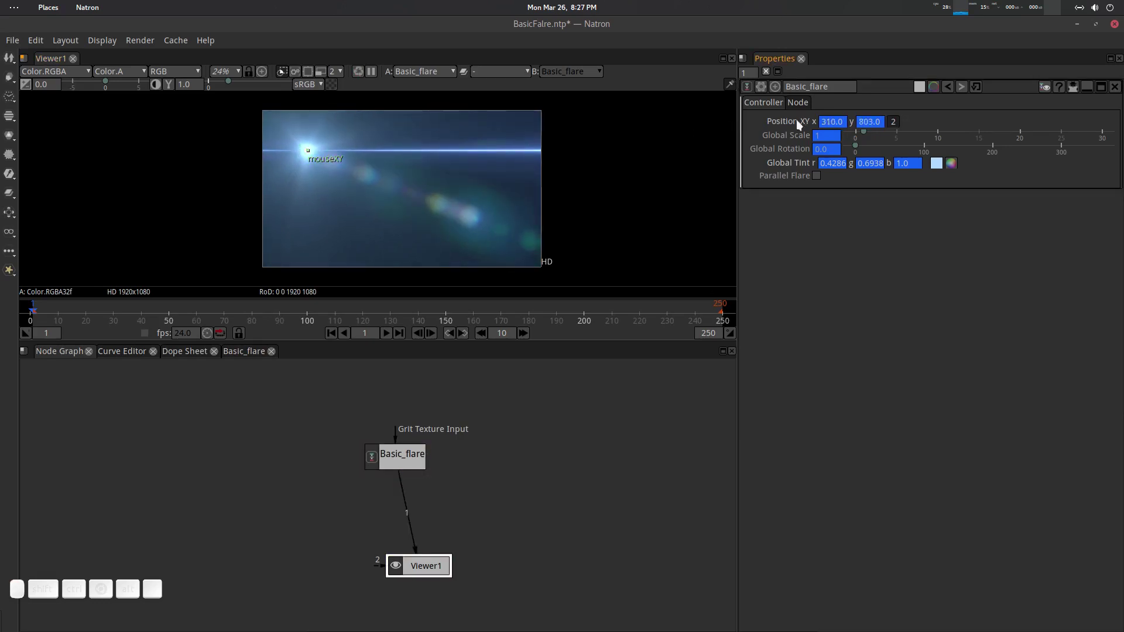
Step: Set Basic_flare's Global Scale to 1.49, Global Rotation to 6.80 and Global Tint red to 0.6286
click(866, 132)
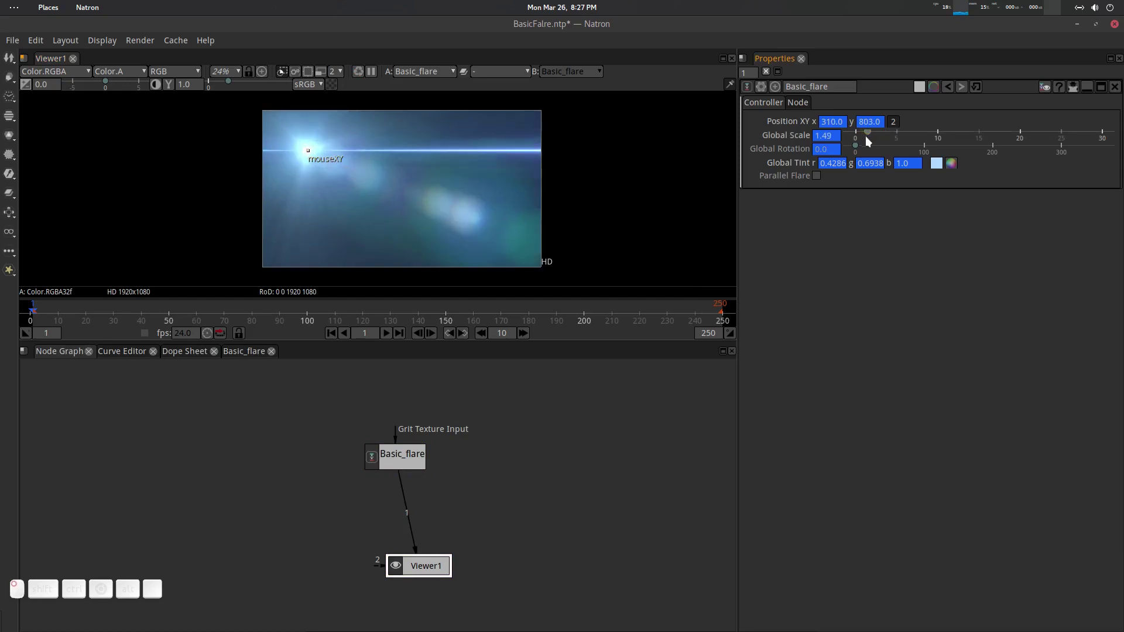
drag(857, 147, 859, 147)
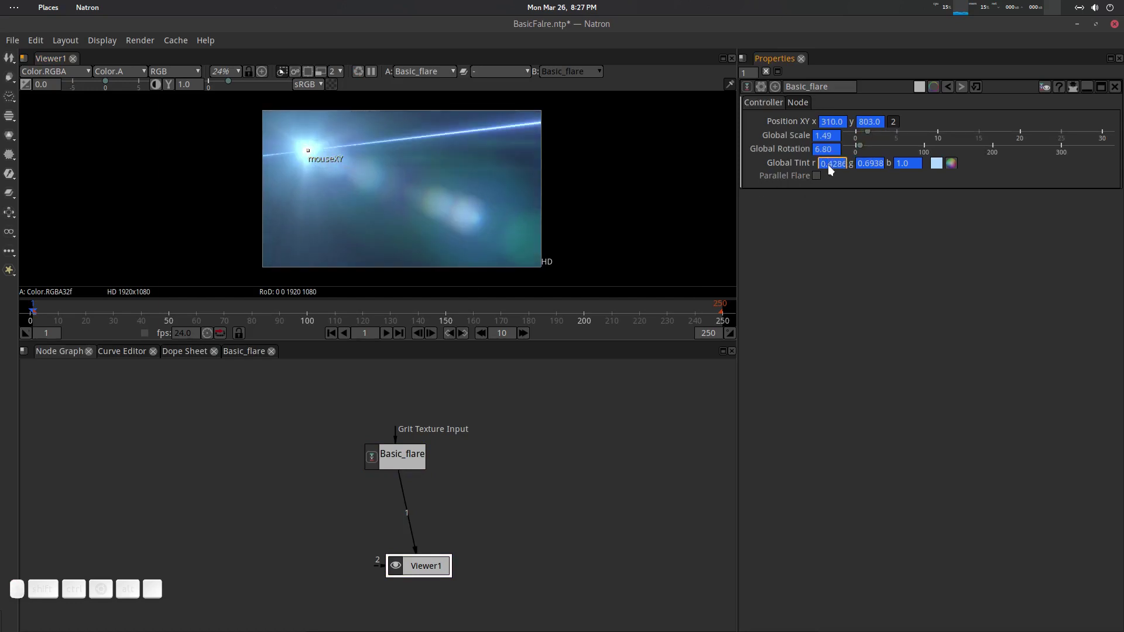
click(831, 247)
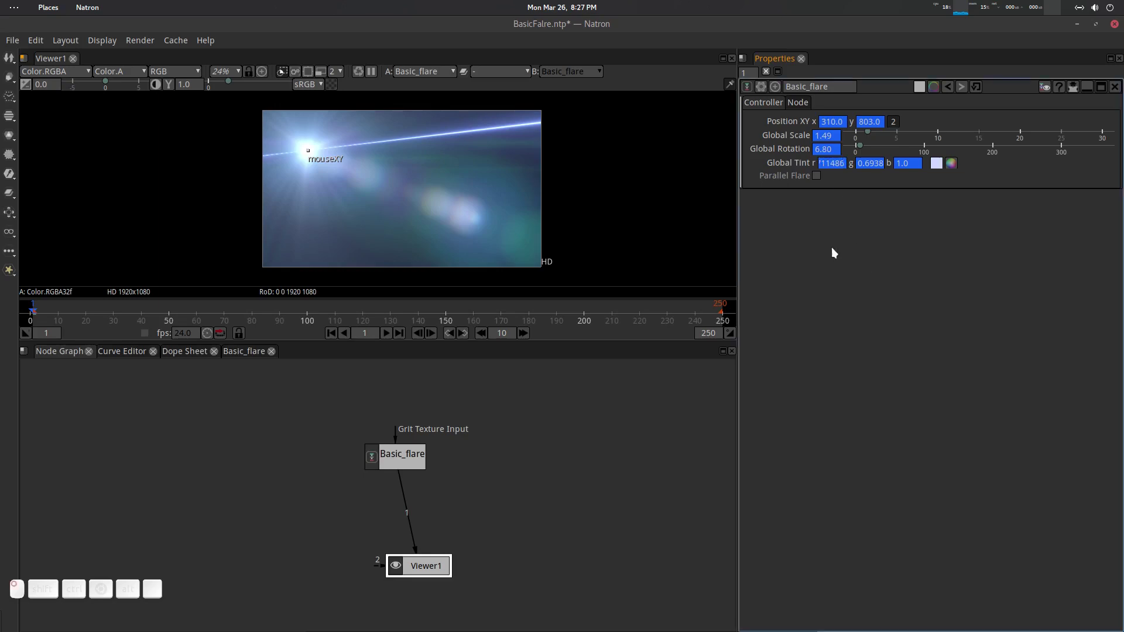
Step: Set Basic_flare's Global Tint green to 0.6948 and blue to 1.1, and remove the animation on all its parameters
click(761, 87)
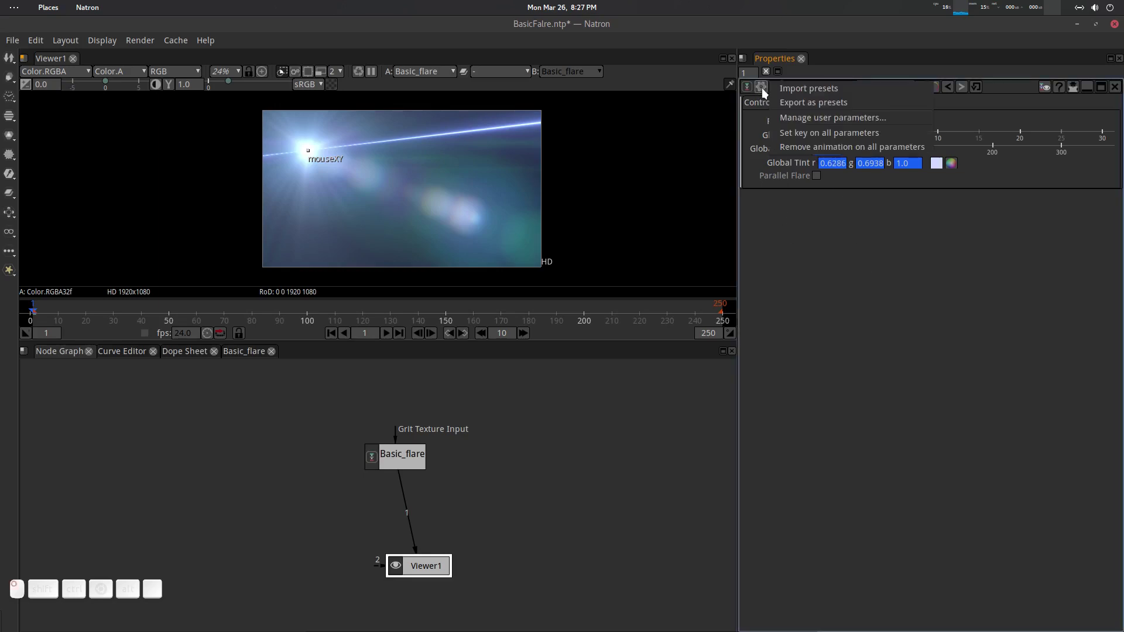
click(823, 147)
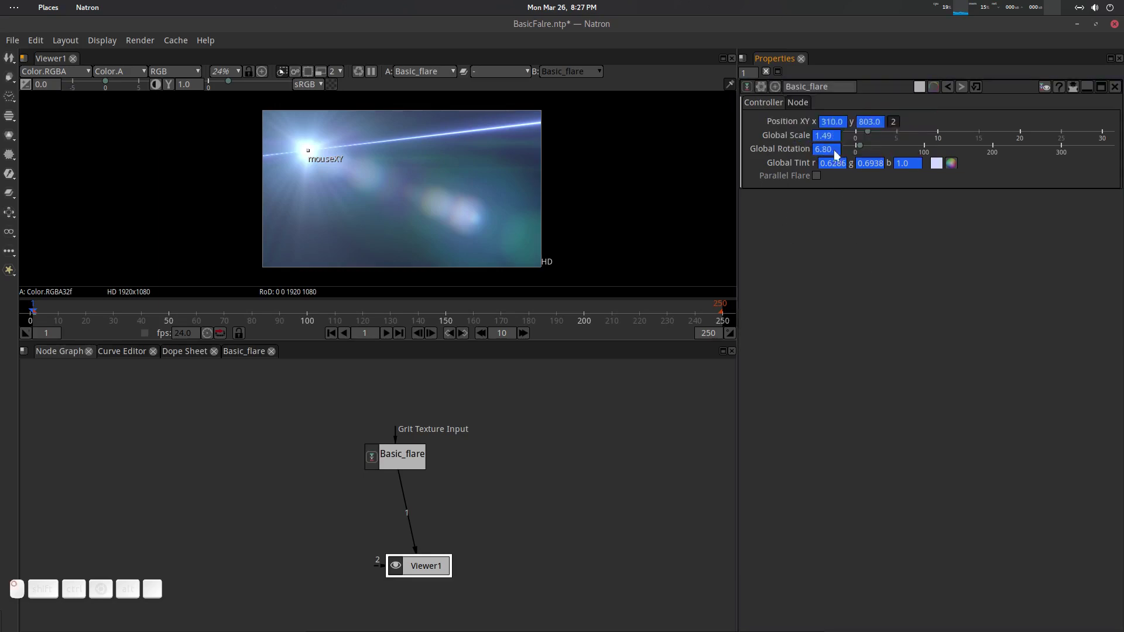
click(875, 163)
click(904, 166)
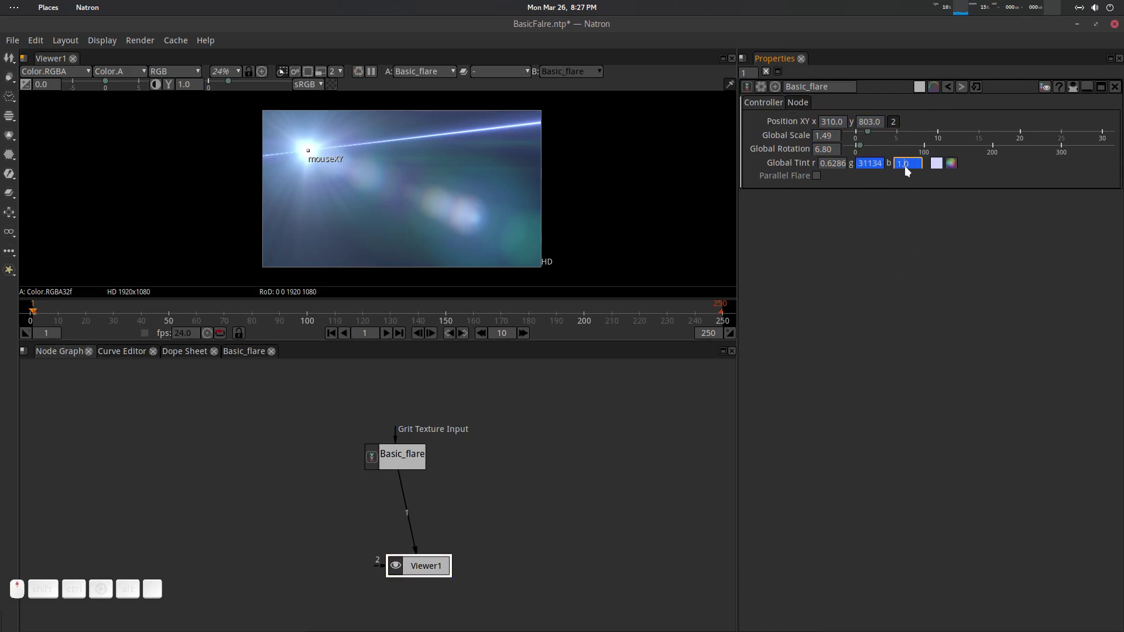
click(763, 83)
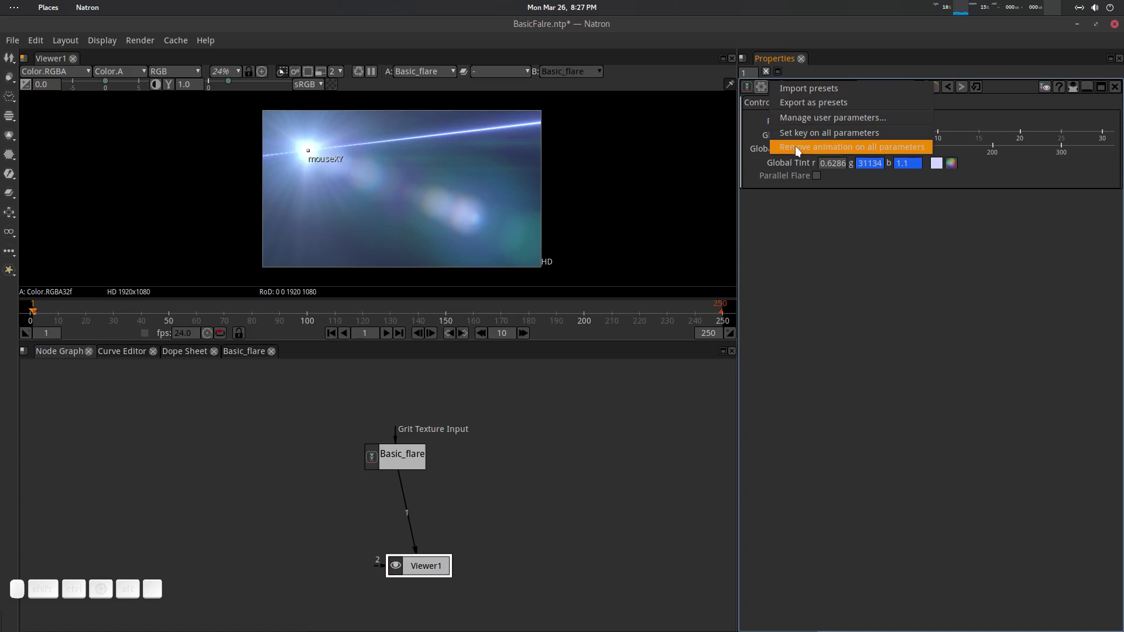
click(795, 146)
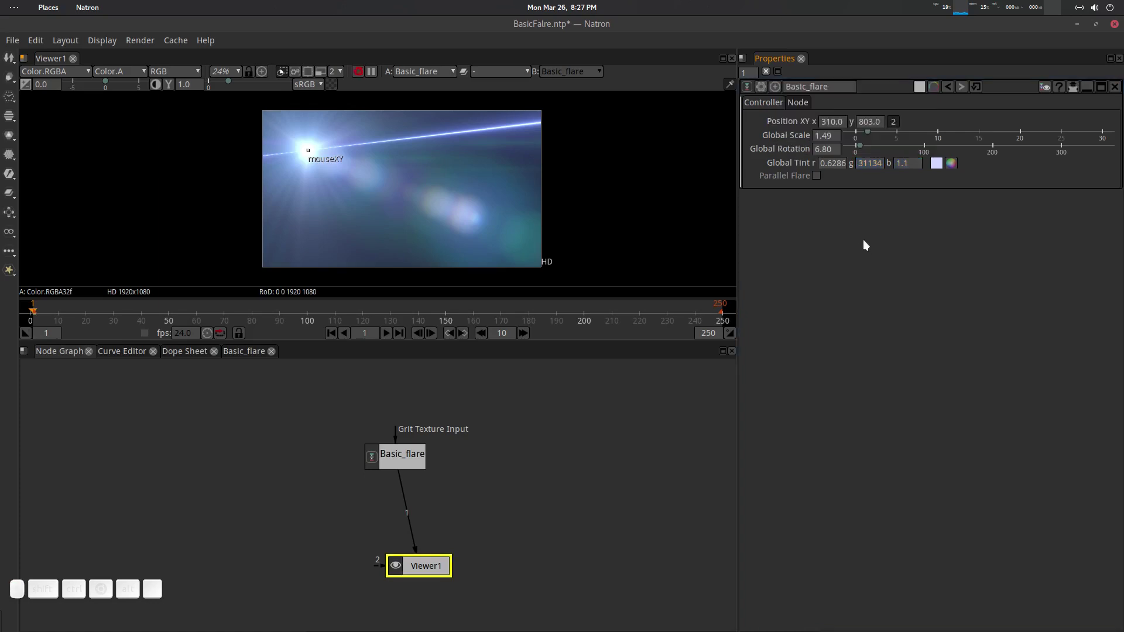
Step: Undo the recent Basic_flare changes back past its renaming, and redo all of them
click(948, 87)
click(948, 87)
click(949, 87)
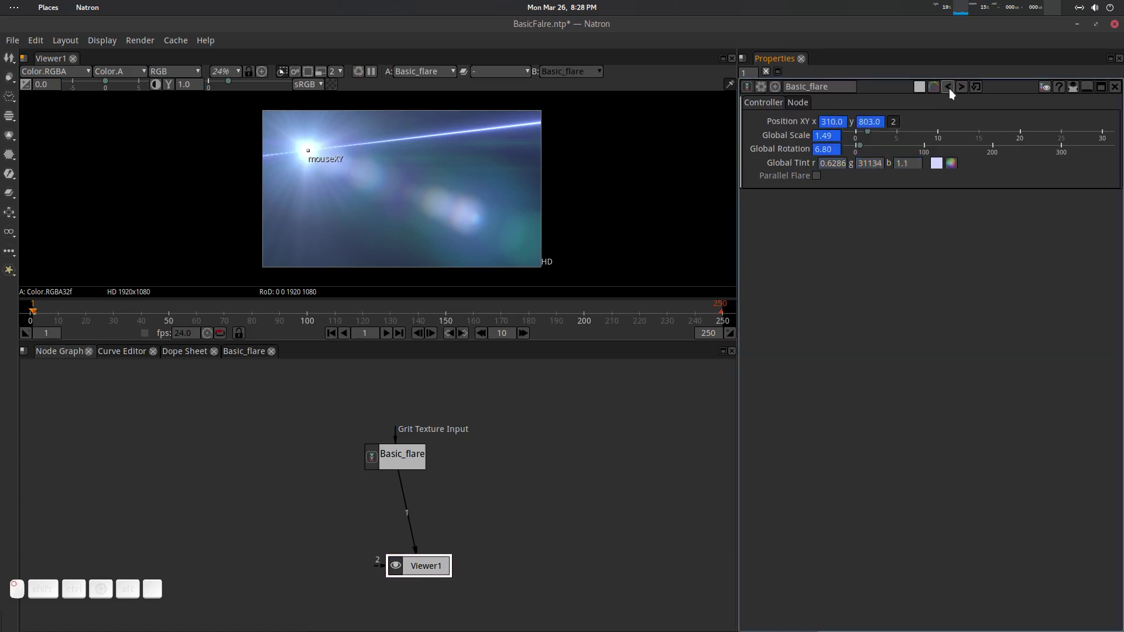
click(947, 86)
click(947, 86)
click(945, 88)
click(944, 88)
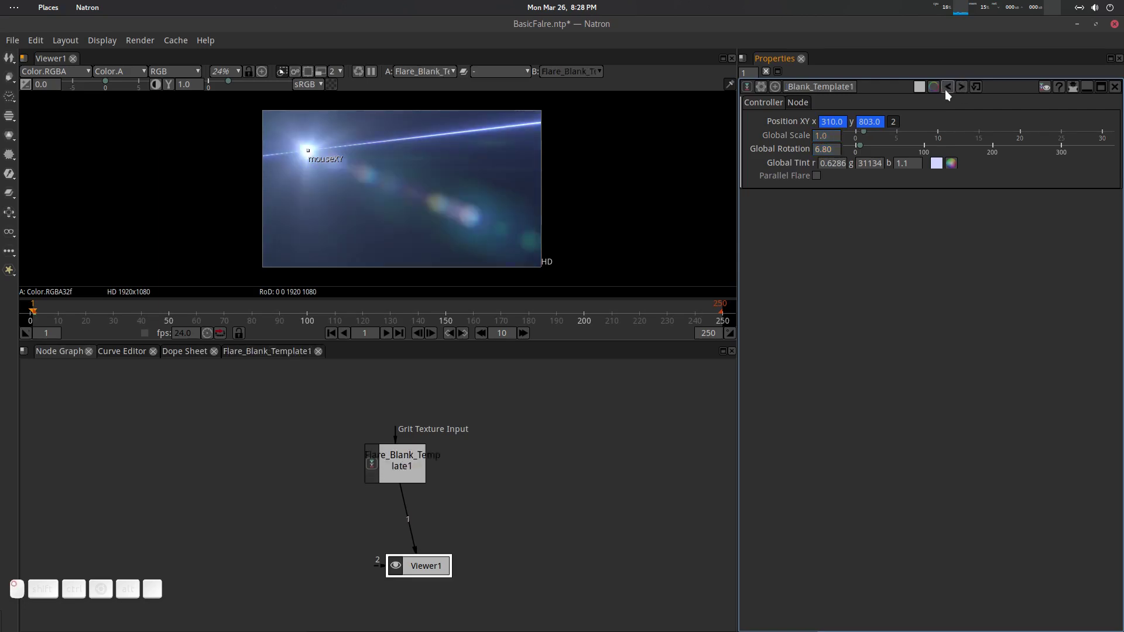
click(961, 87)
click(961, 87)
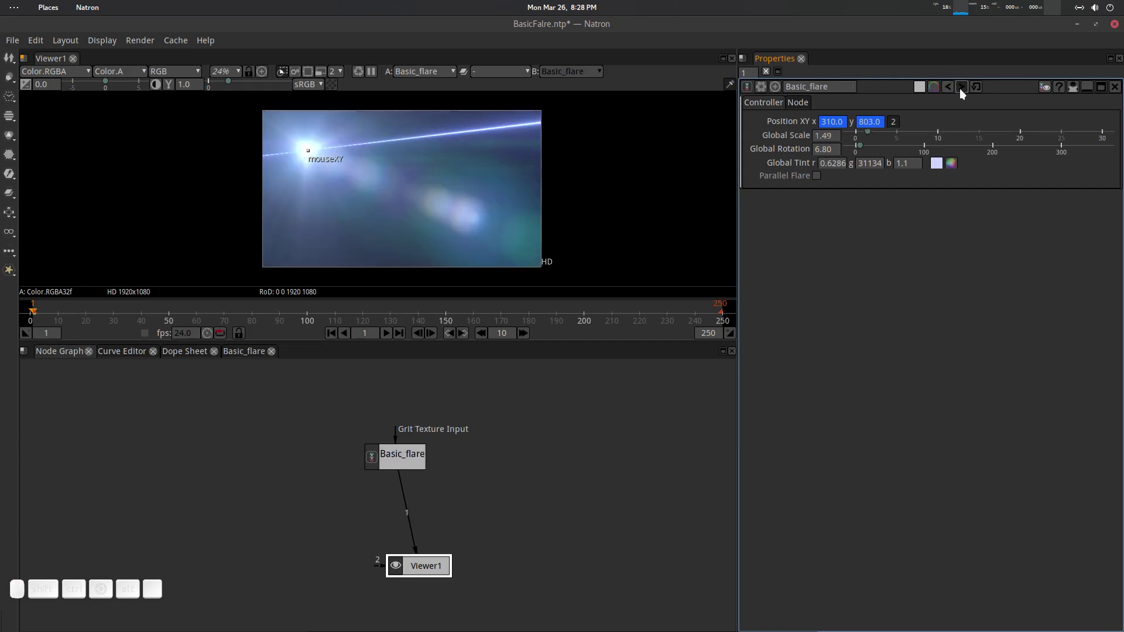
click(960, 87)
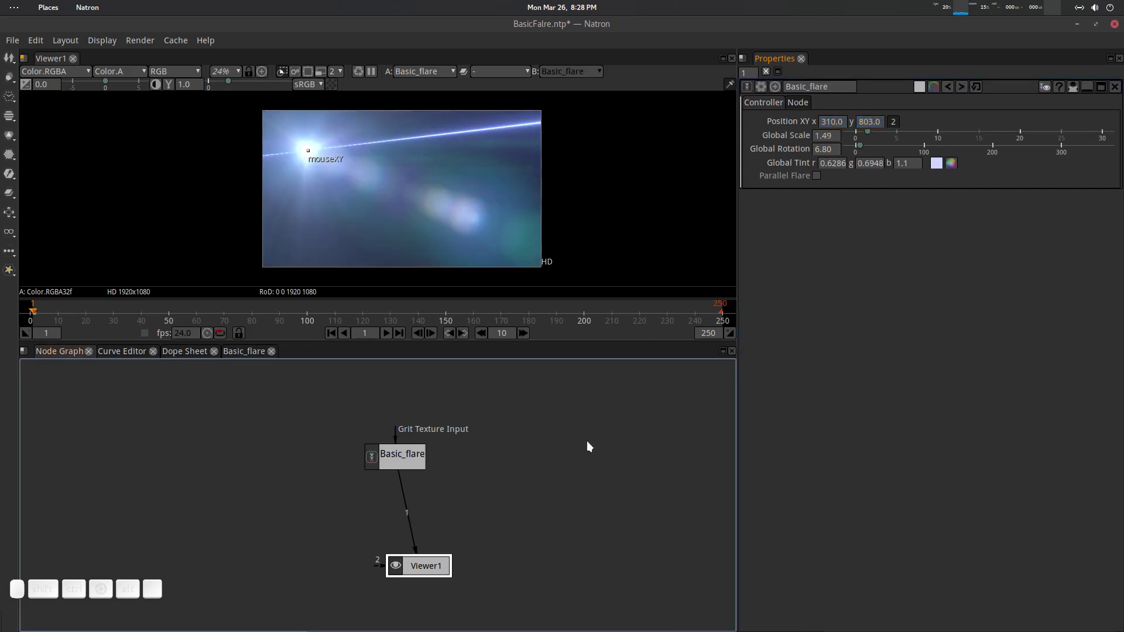
Step: Check the keyed parameters of the Sun, Star and Ring modules inside the Basic_flare group
click(411, 453)
click(244, 351)
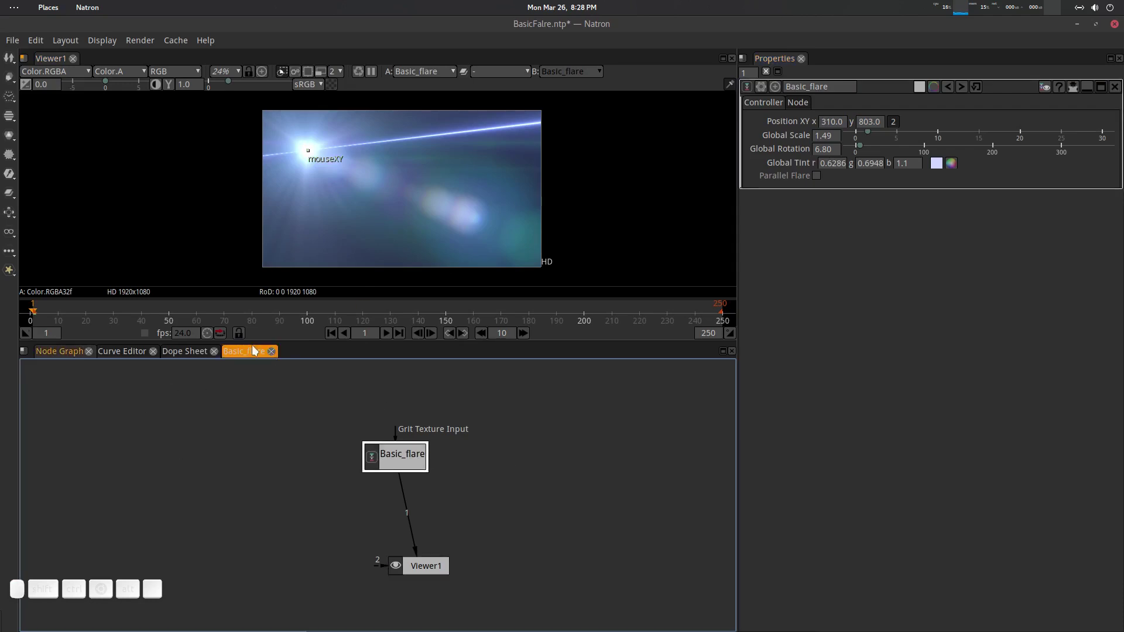
click(404, 409)
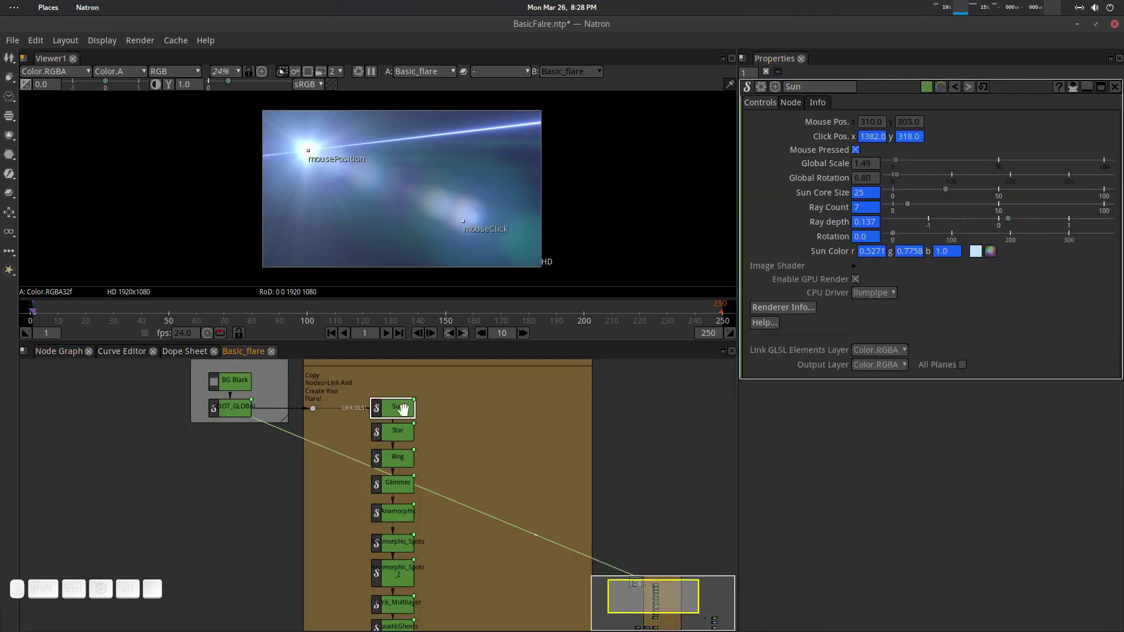
click(398, 433)
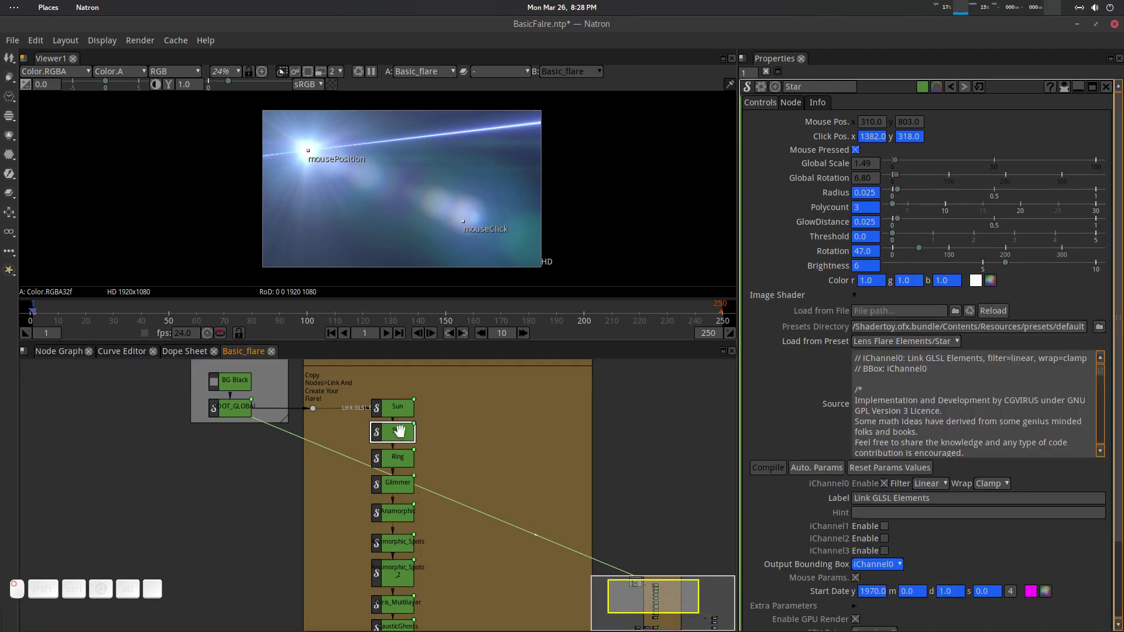
click(398, 459)
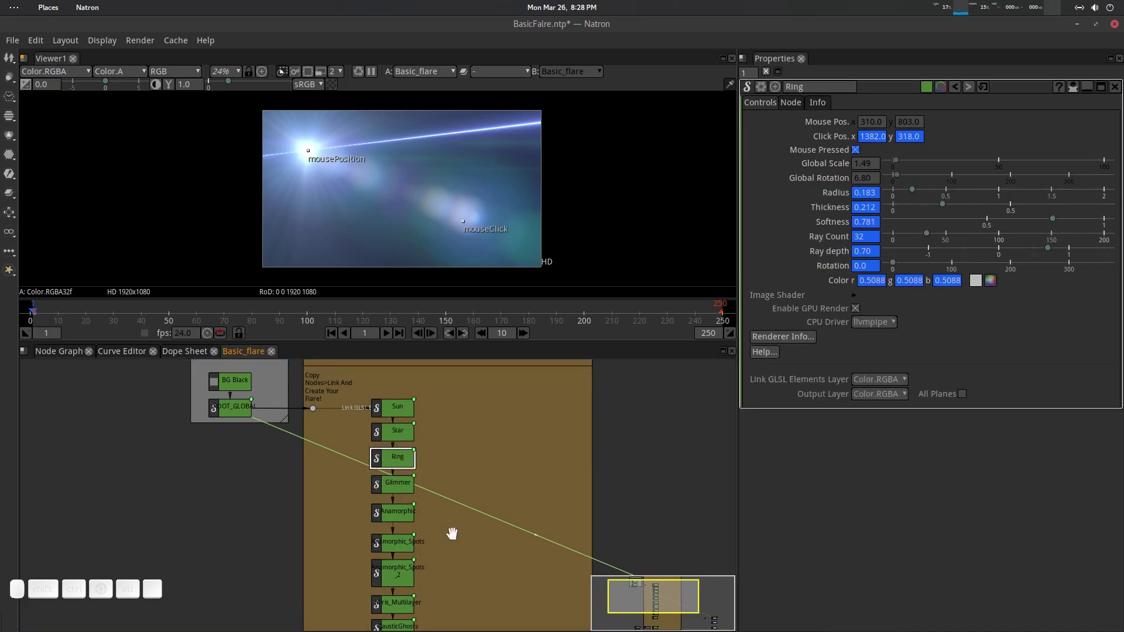
drag(451, 555, 452, 533)
Step: Return to the main node graph and set Basic_flare's Global Scale to 1 and Global Rotation to 0
click(58, 351)
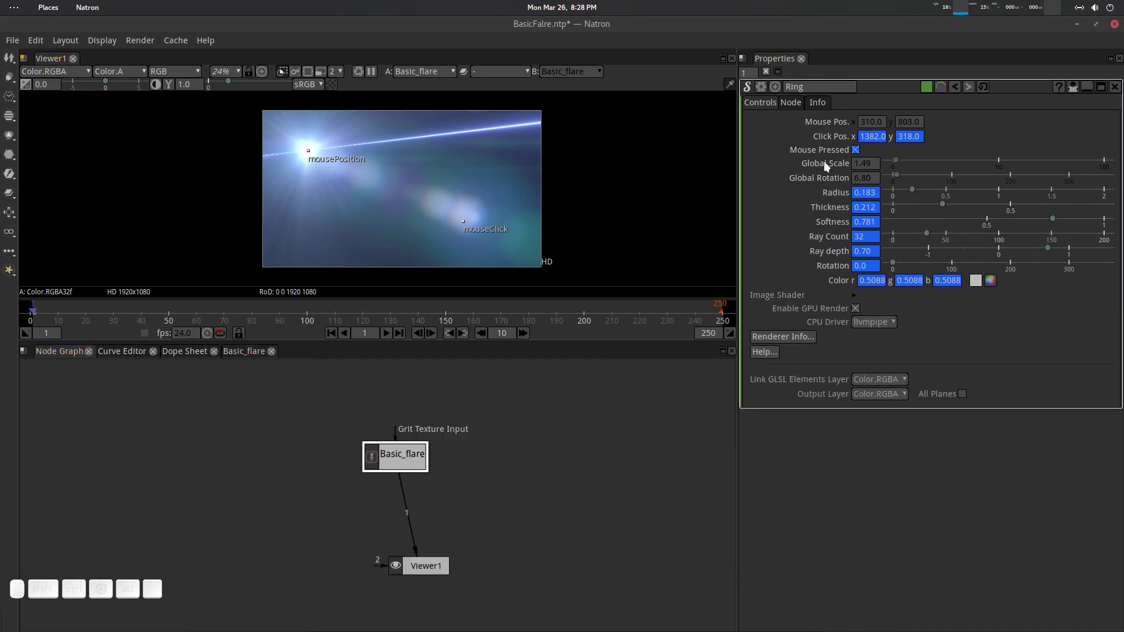
click(390, 453)
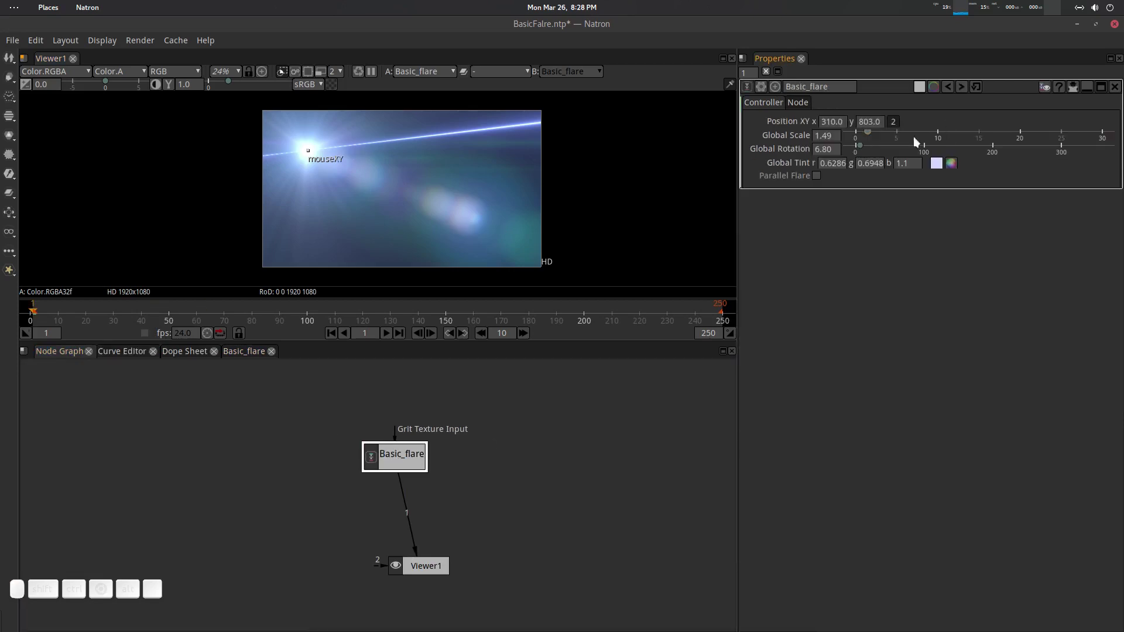
drag(867, 132, 838, 141)
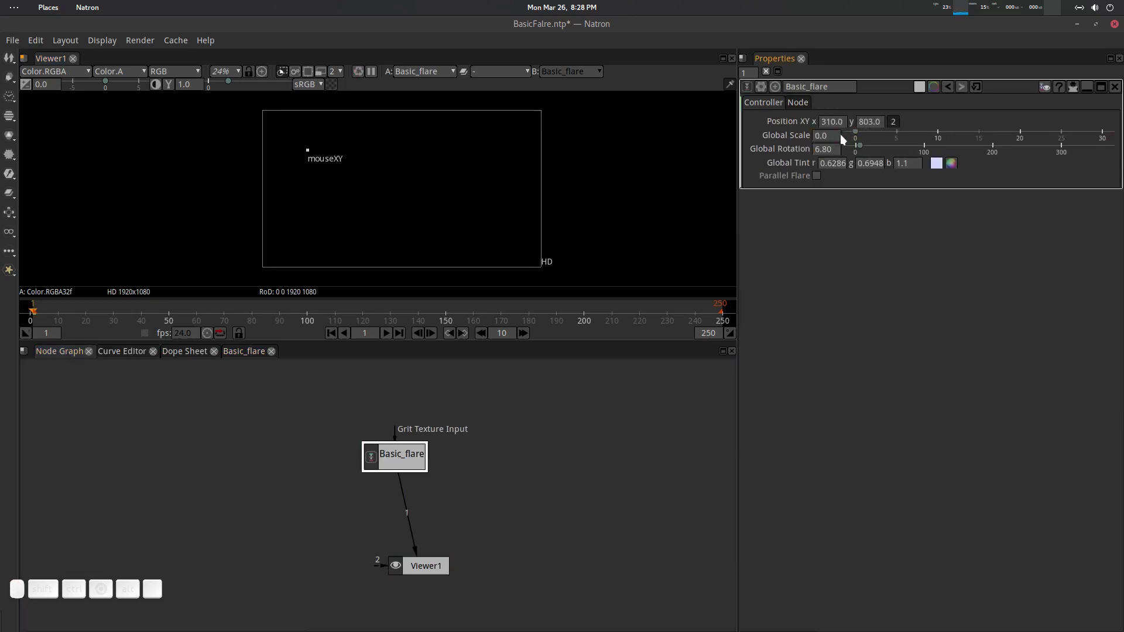
text(1)
key(Return)
double_click(830, 148)
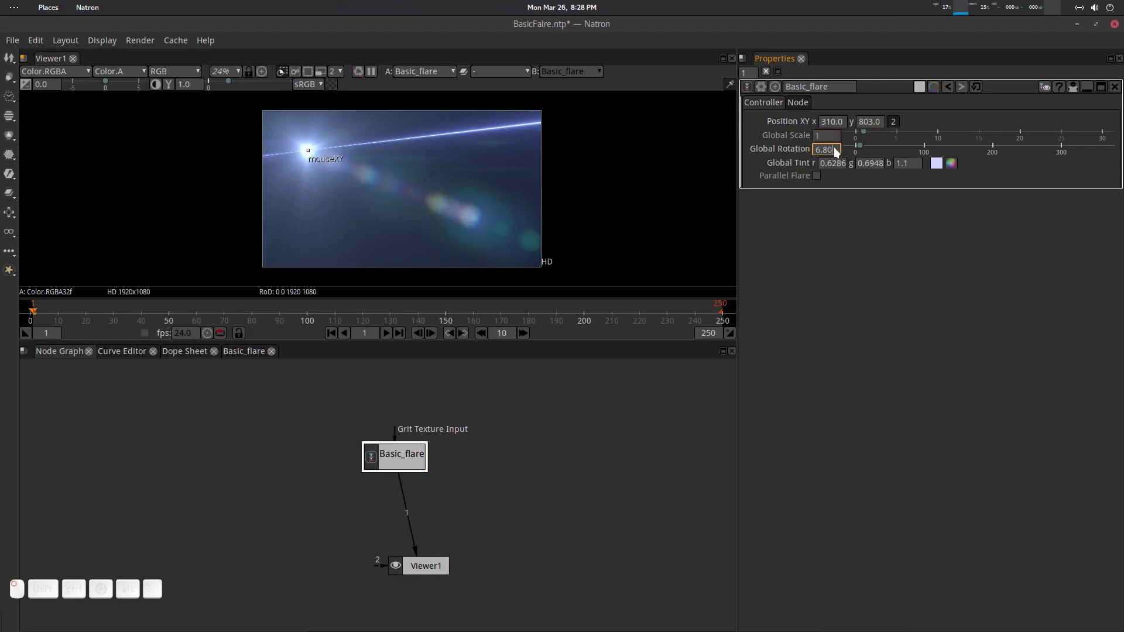
text(0)
key(Return)
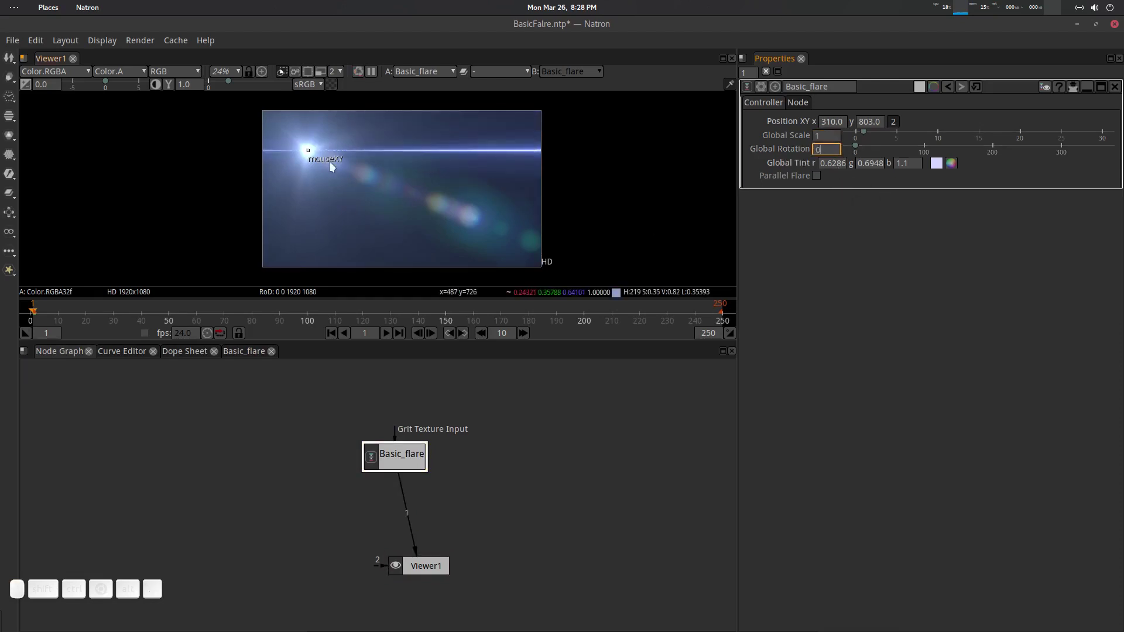
Step: Move the flare source in the viewer to about x 1537, y 884
drag(329, 160, 485, 138)
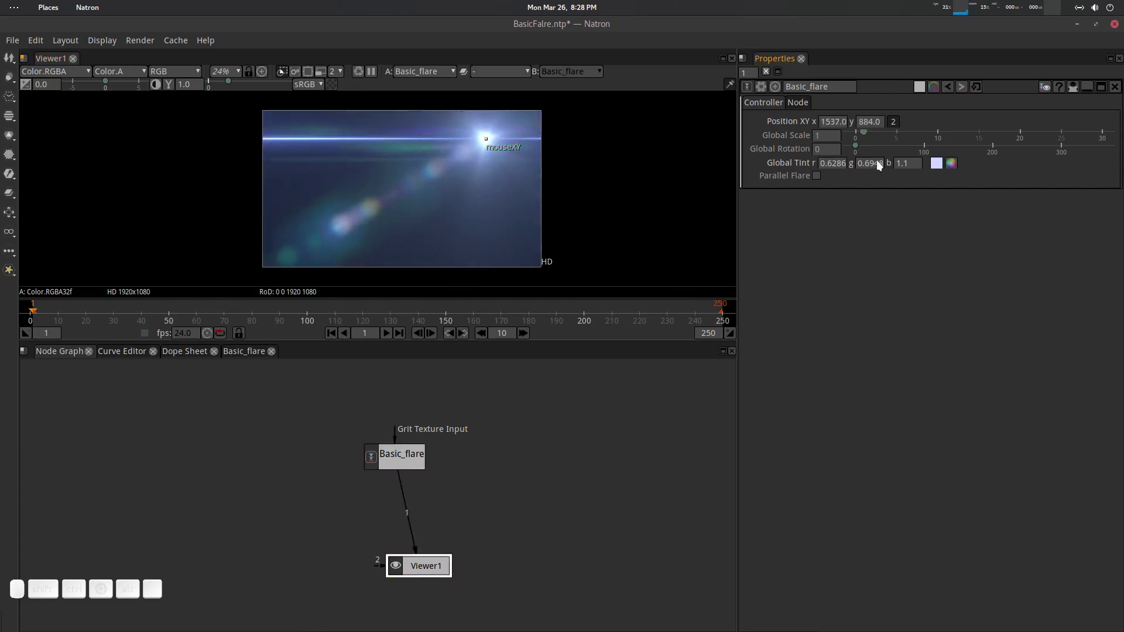
double_click(836, 164)
click(756, 84)
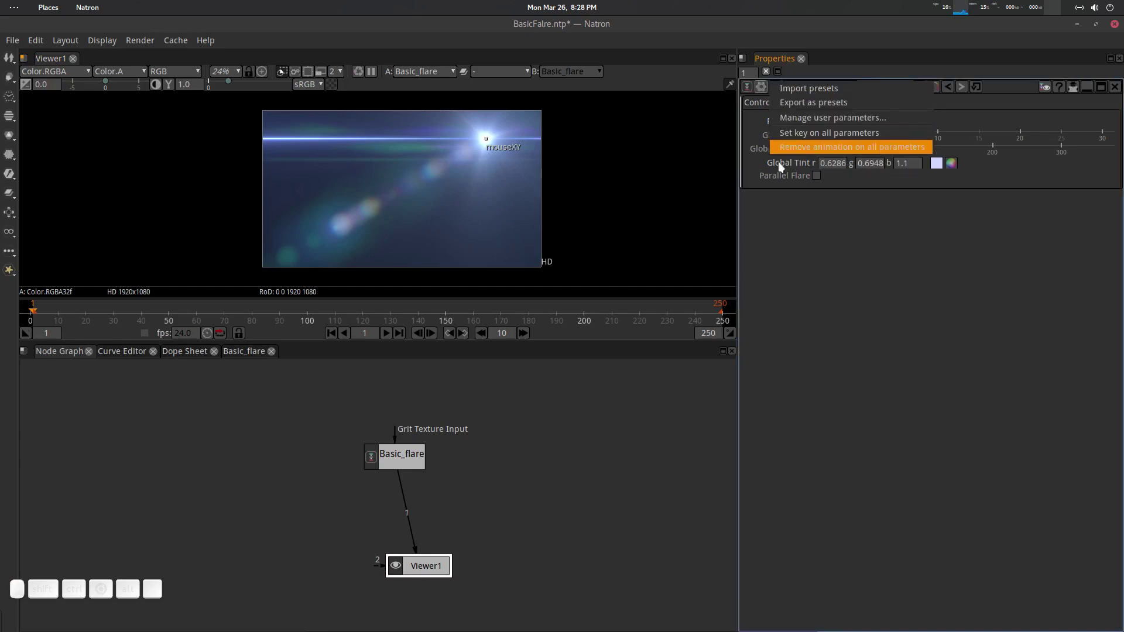
click(844, 282)
Step: Go into the Basic_flare group and recheck the Sun module's parameters
click(243, 351)
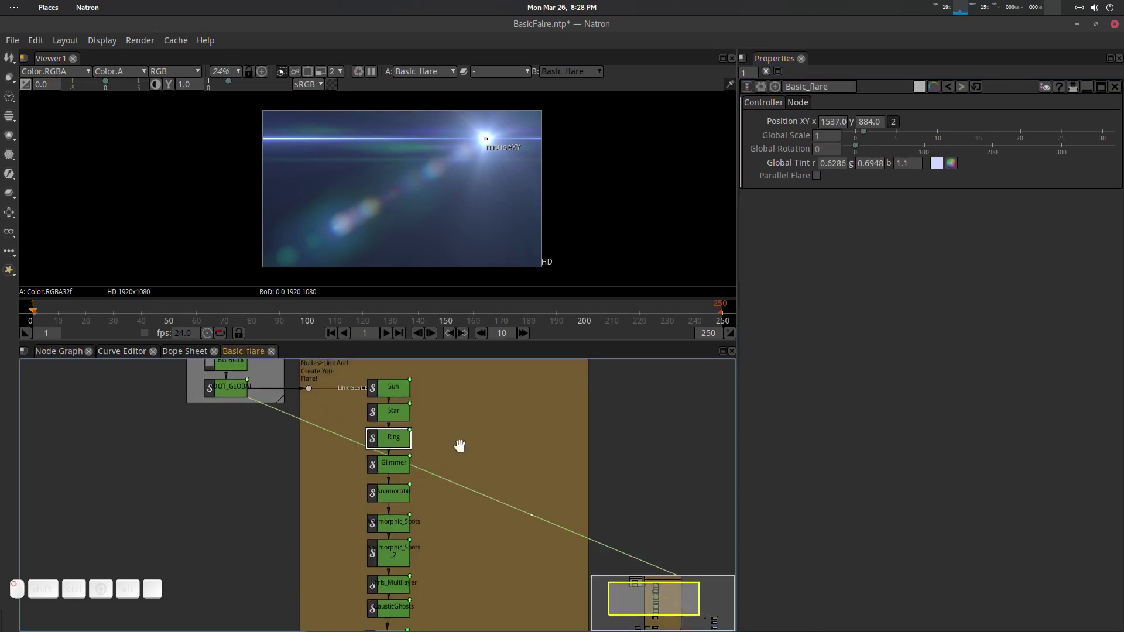
click(460, 445)
click(389, 387)
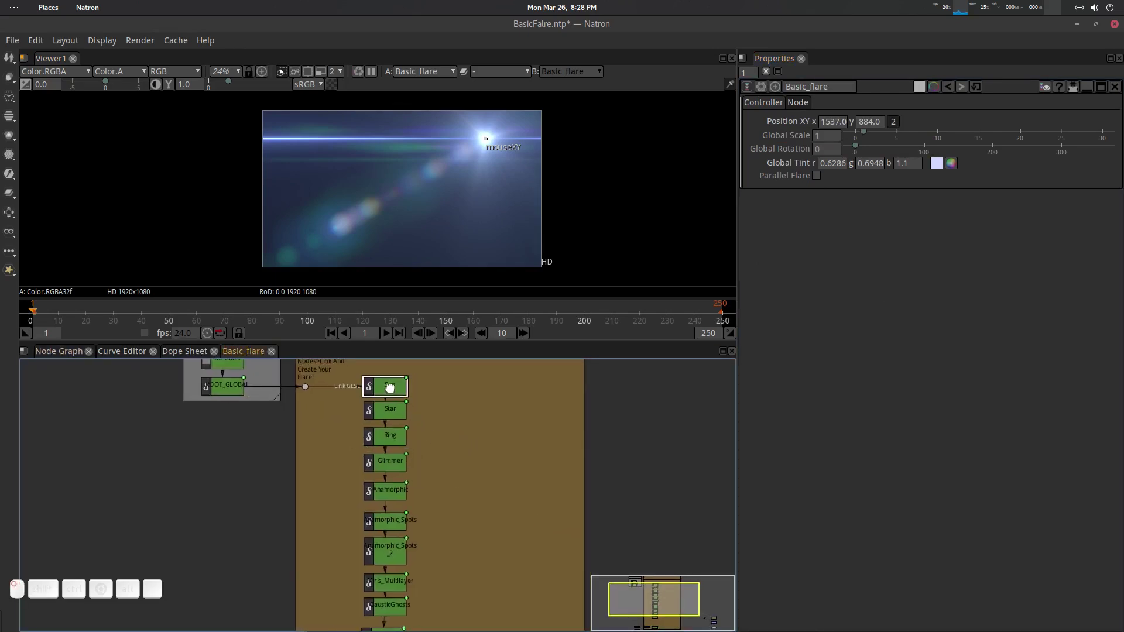
click(875, 226)
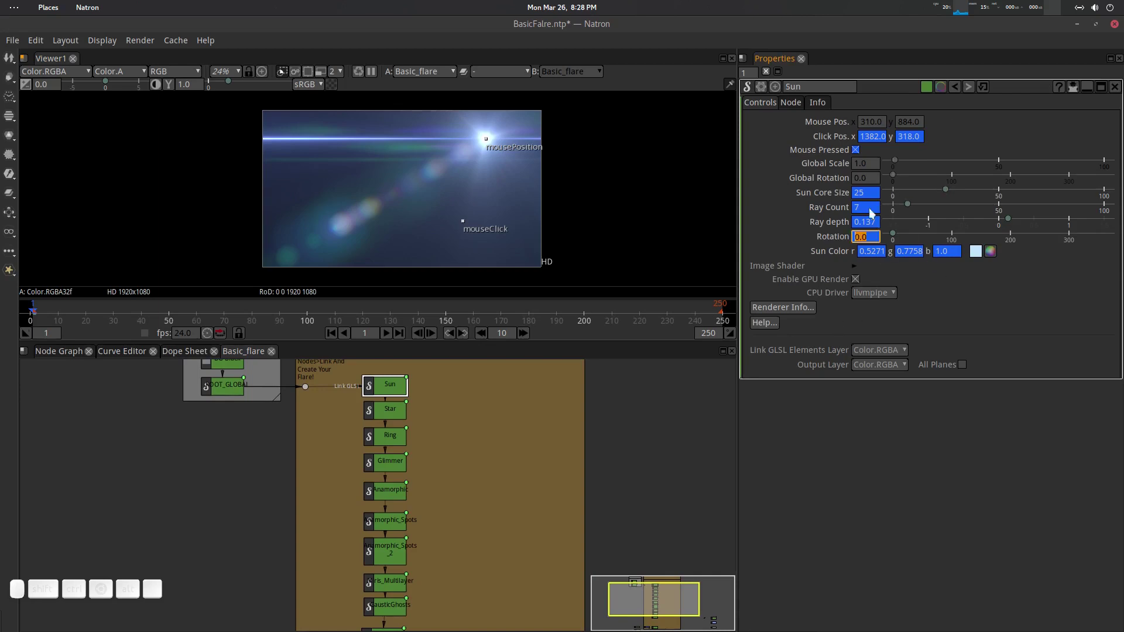
Step: Return to the main node graph, save the project and reload it
click(80, 352)
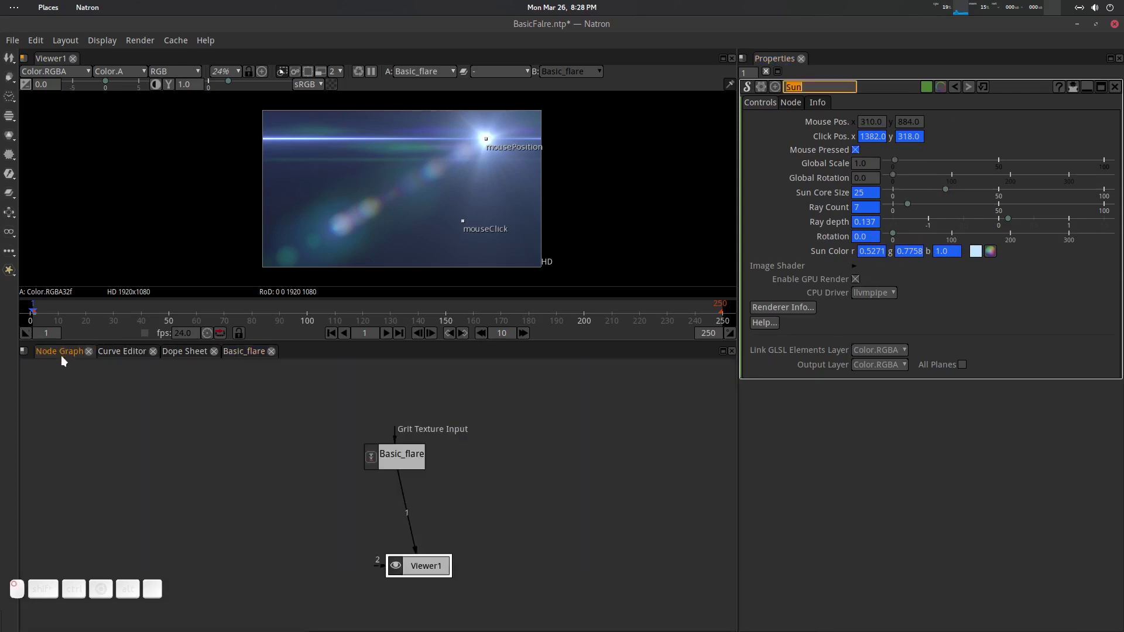
key(ctrl+s)
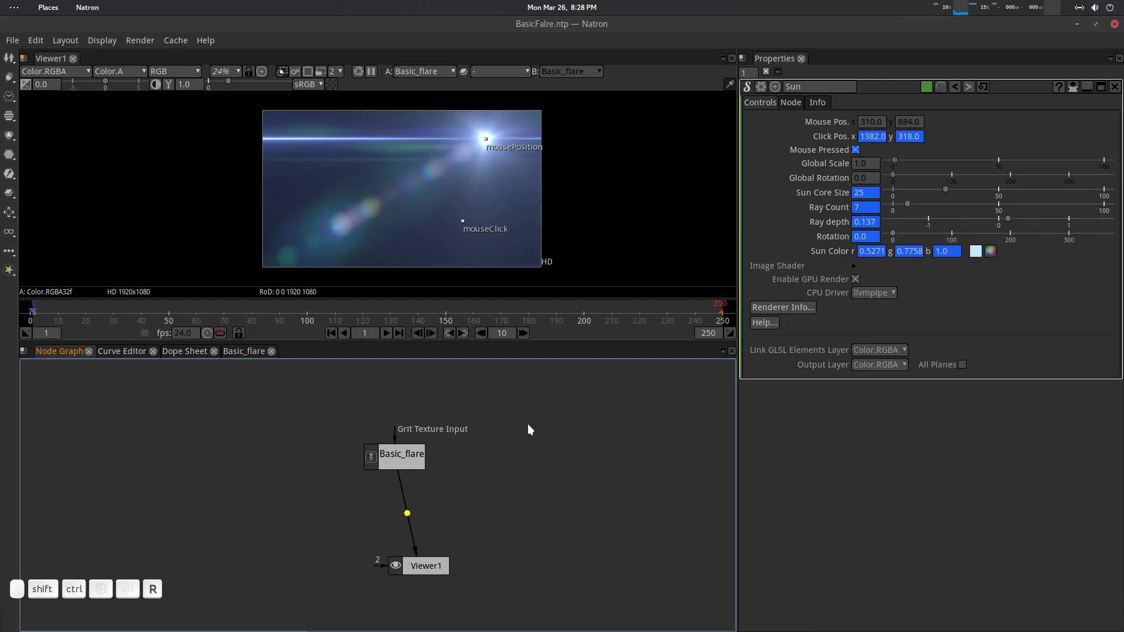
key(ctrl+shift+r)
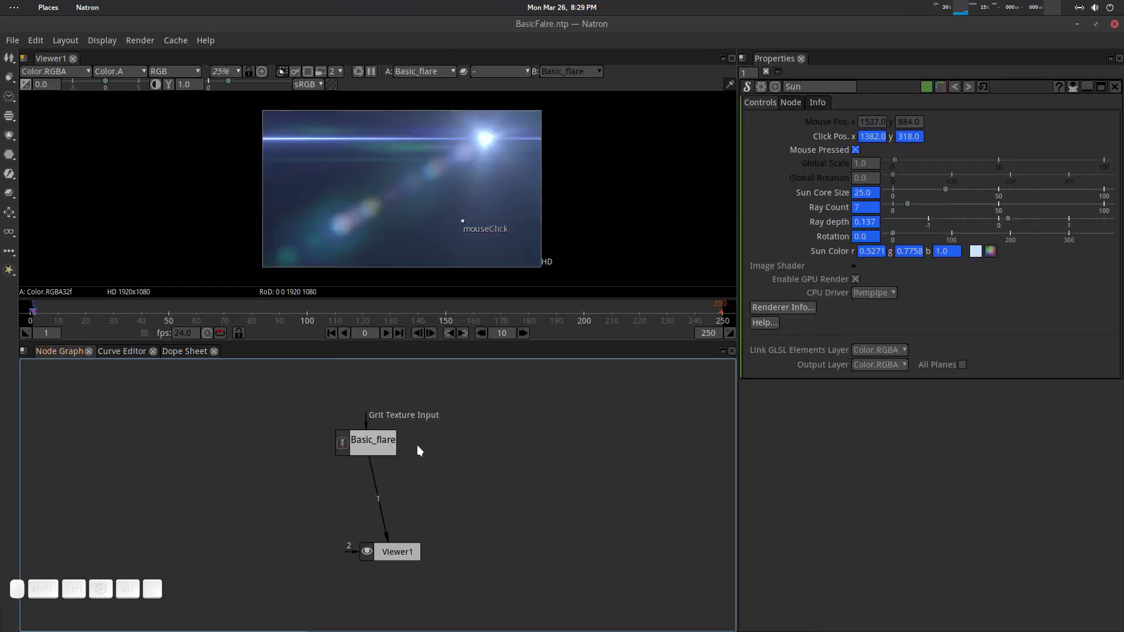
Step: Open Basic_flare's settings and move the flare source to about x 245, y 827
click(375, 443)
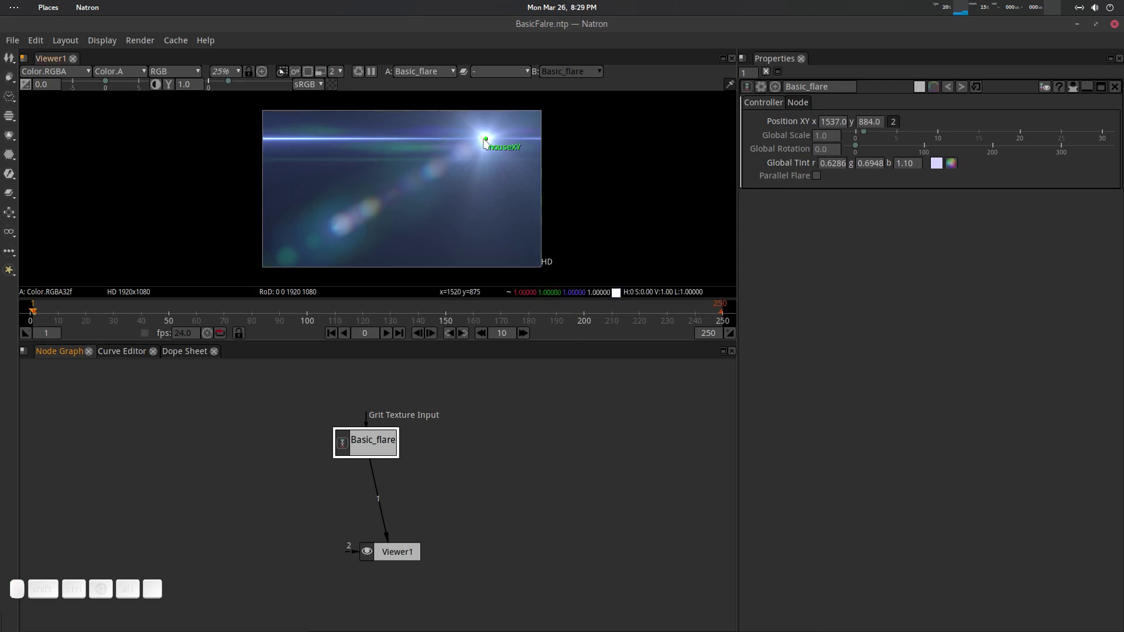
drag(485, 140, 294, 133)
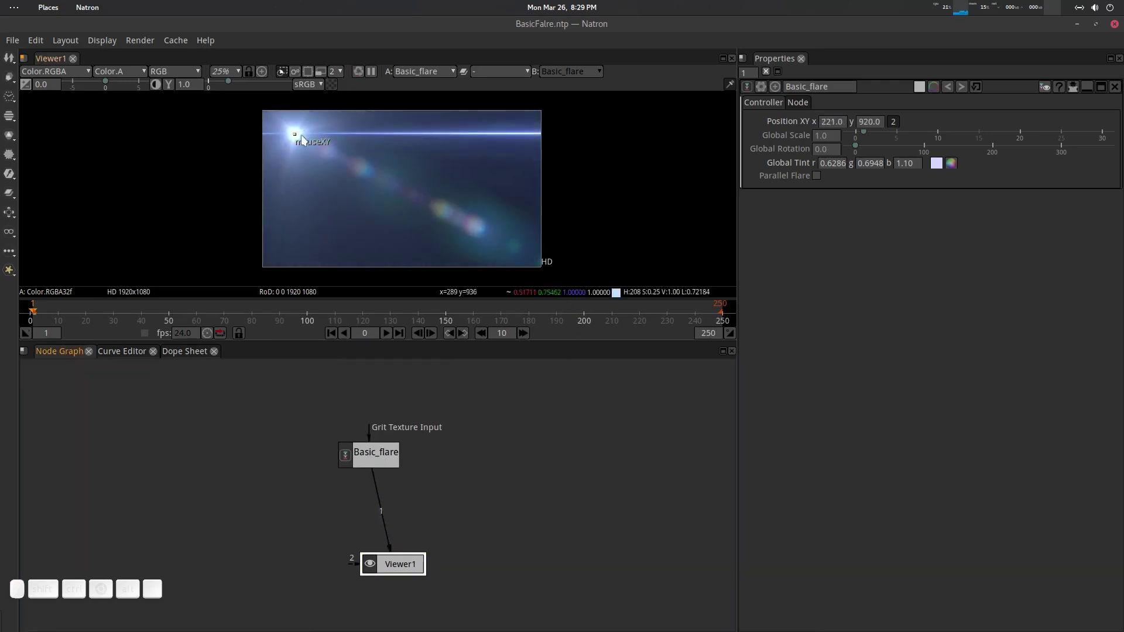
drag(295, 135, 298, 148)
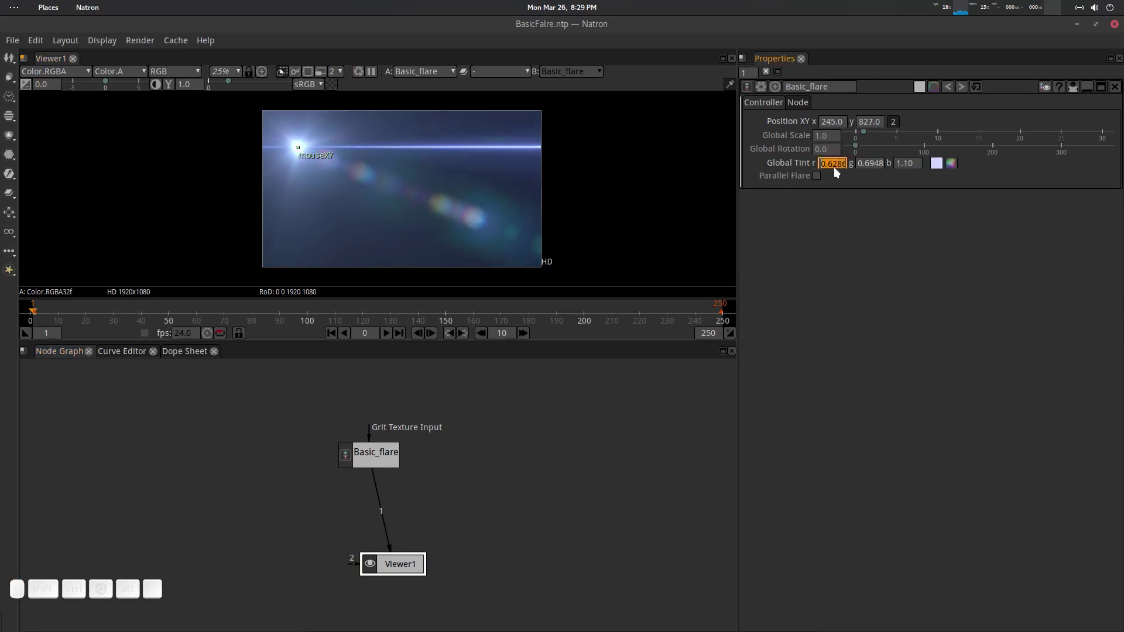
Step: Try Basic_flare's Parallel Flare option on and off, and look through its Node settings
click(817, 174)
click(818, 175)
click(794, 103)
click(760, 103)
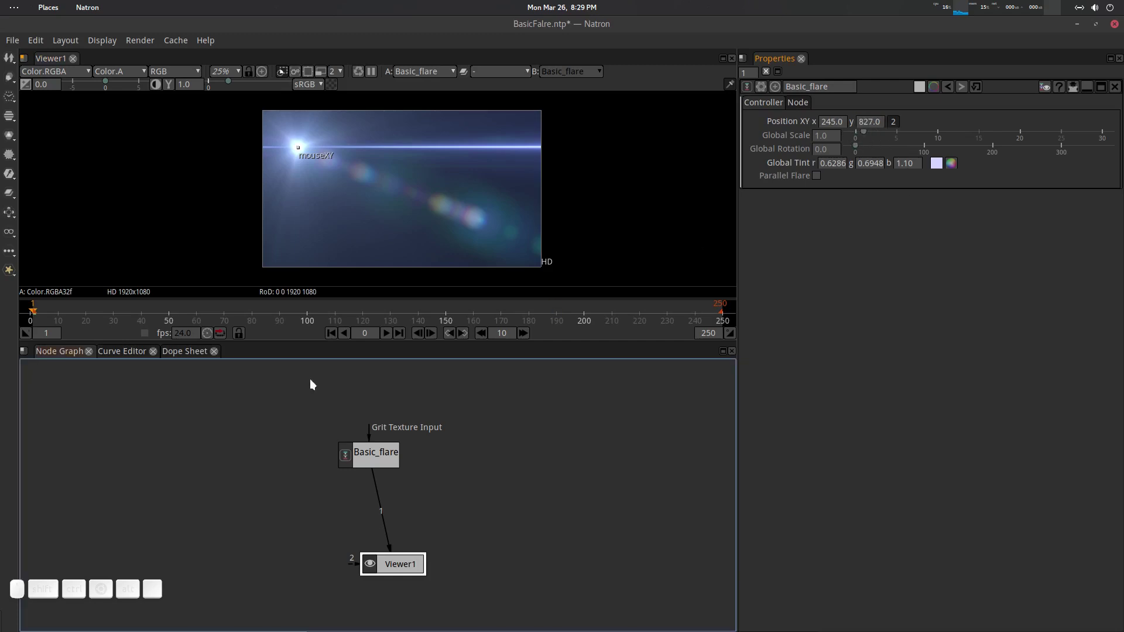
click(188, 353)
click(56, 350)
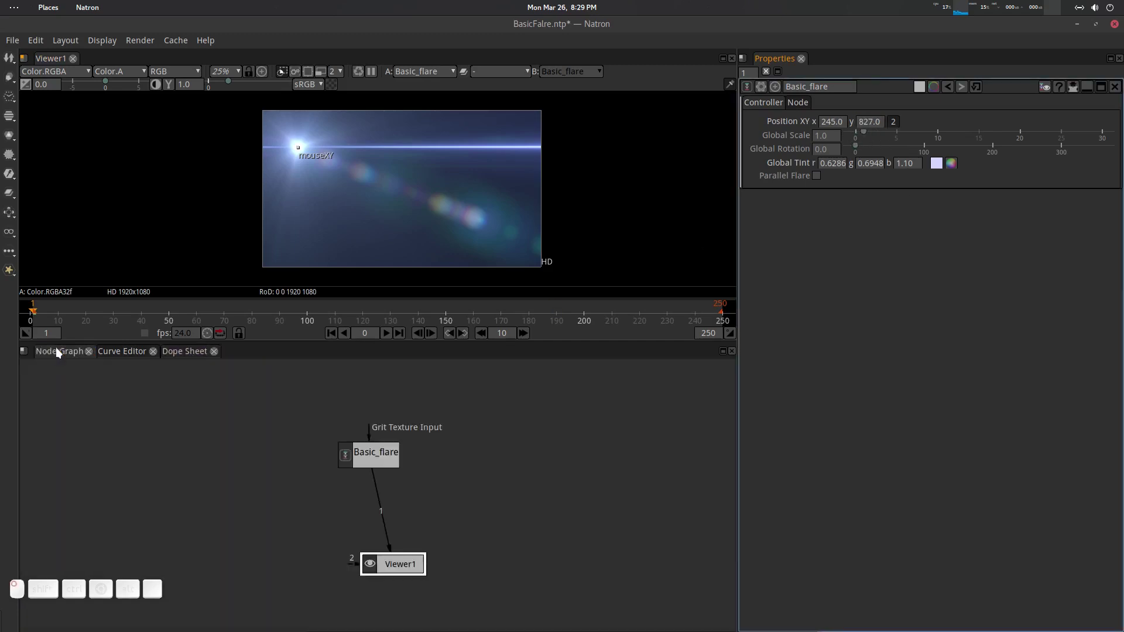
Step: Go into the Basic_flare group, open the Sun module and set a key on all of its parameters
click(1044, 87)
scroll(456, 419, up, 2)
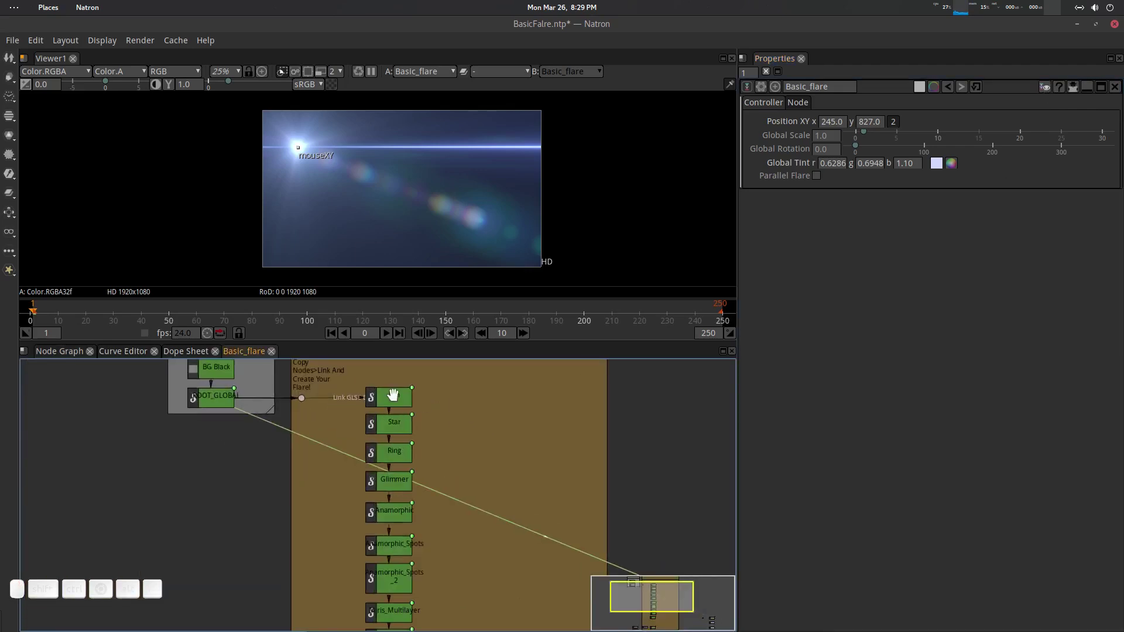
click(394, 396)
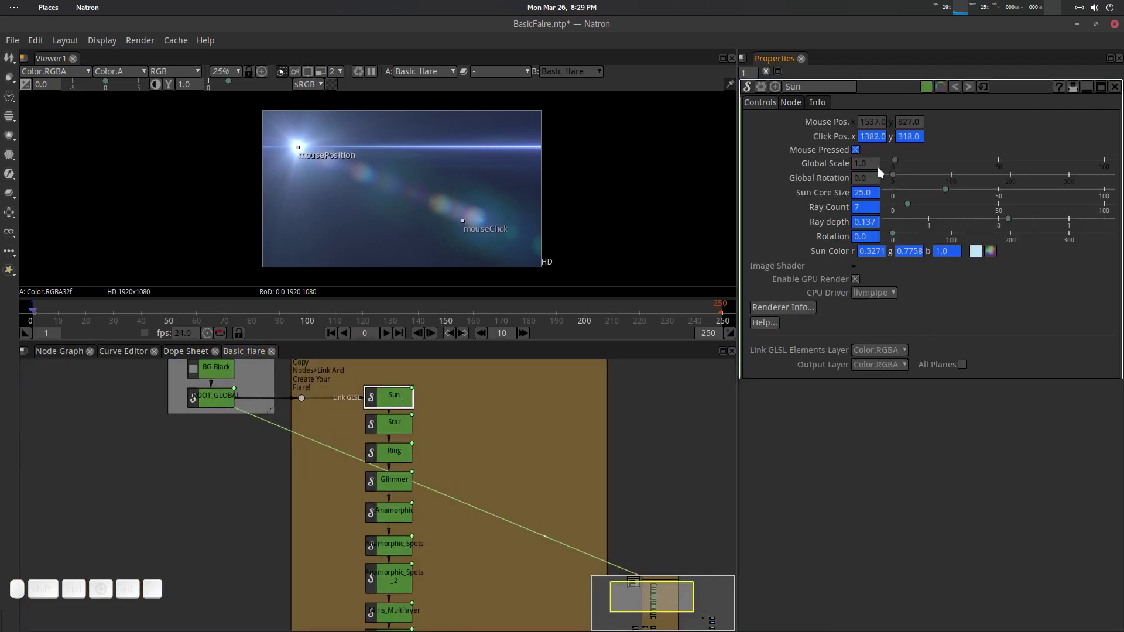
click(761, 86)
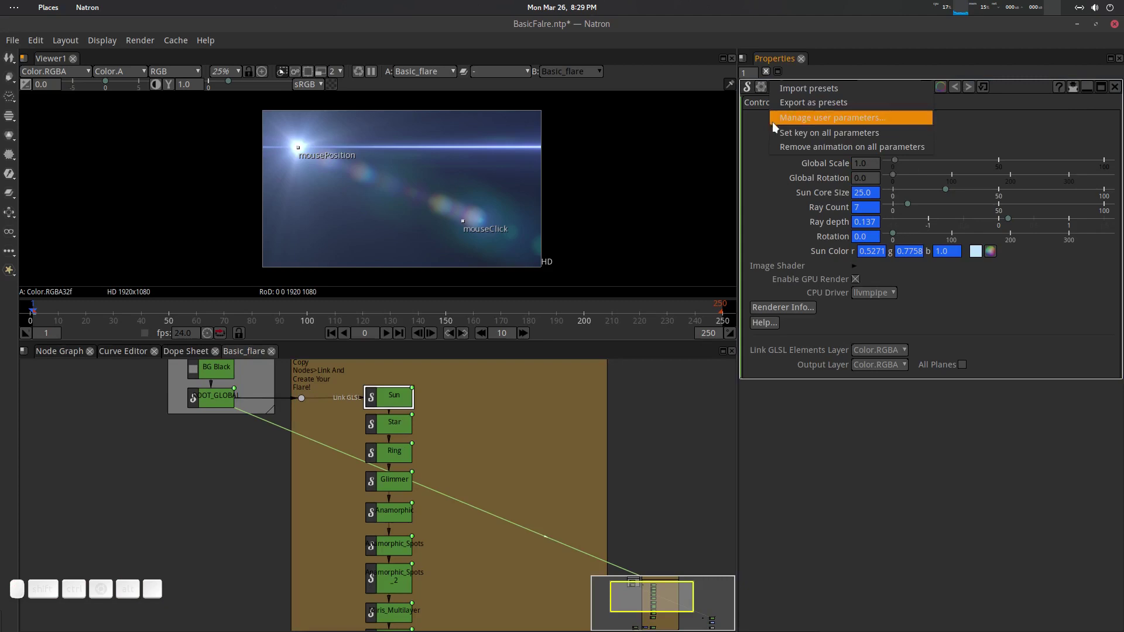
click(819, 132)
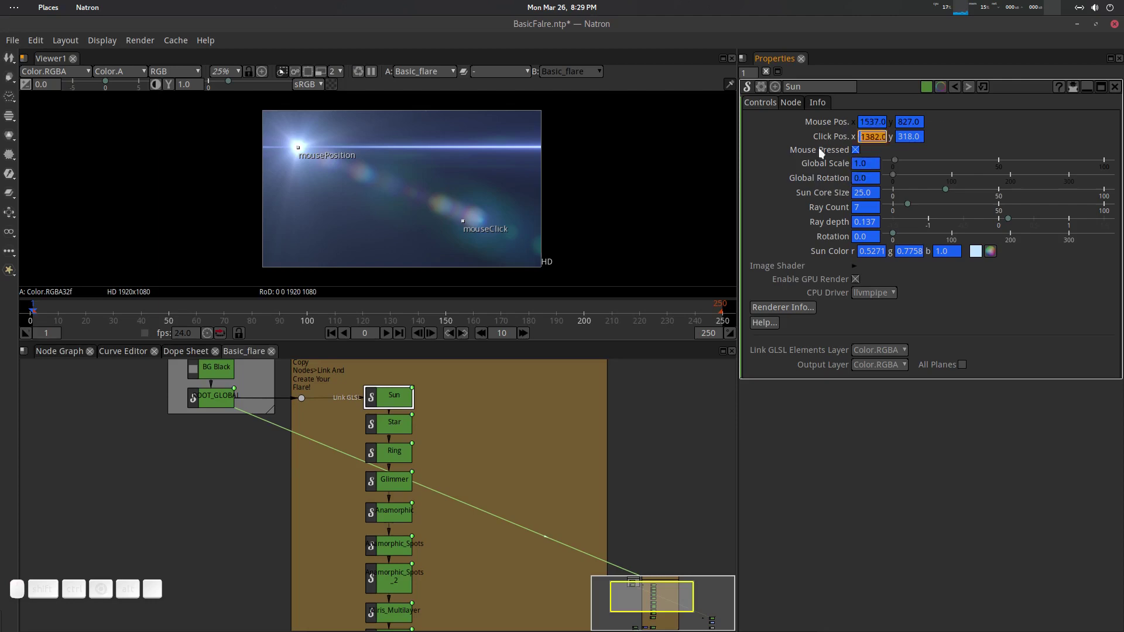
Step: Return to the main node graph and remove the animation on all of Basic_flare's parameters
click(61, 352)
click(364, 454)
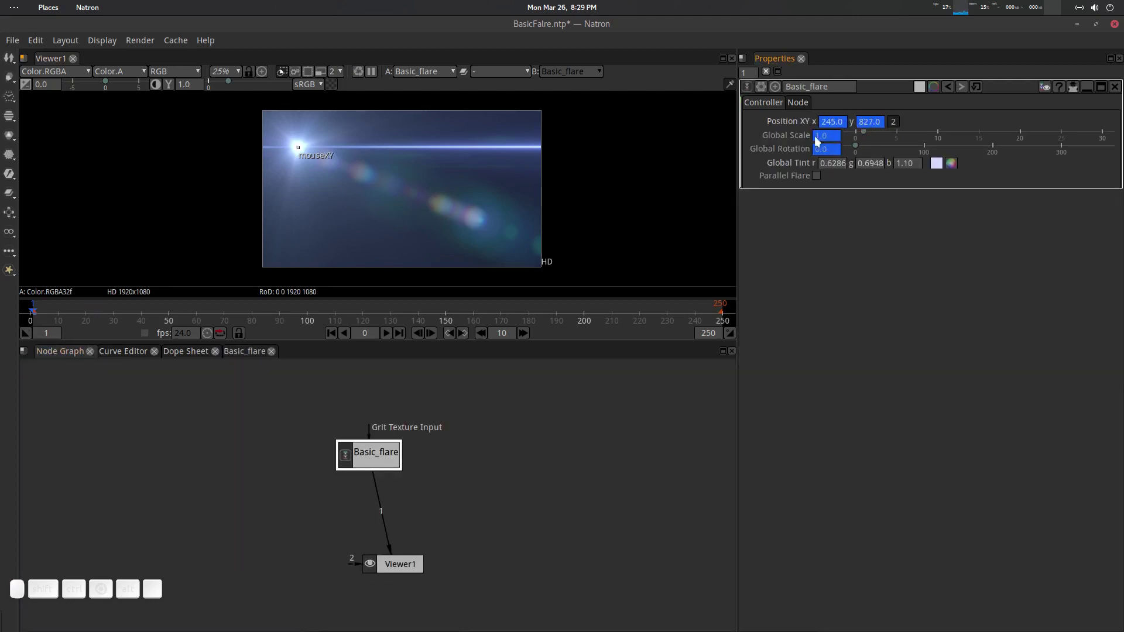
click(821, 122)
click(761, 87)
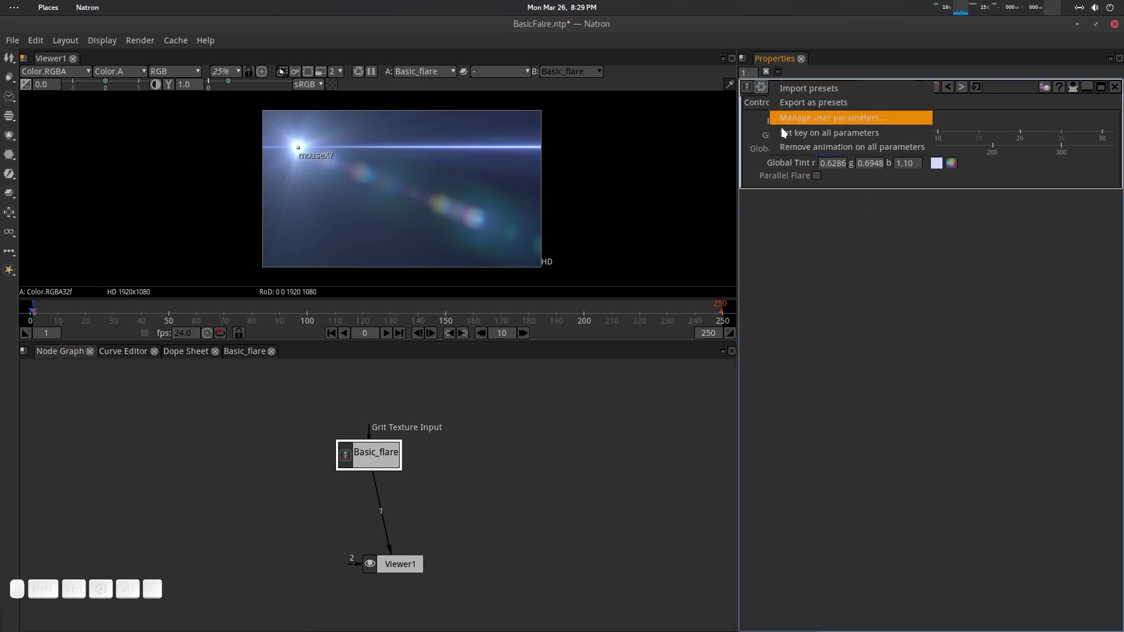
click(836, 146)
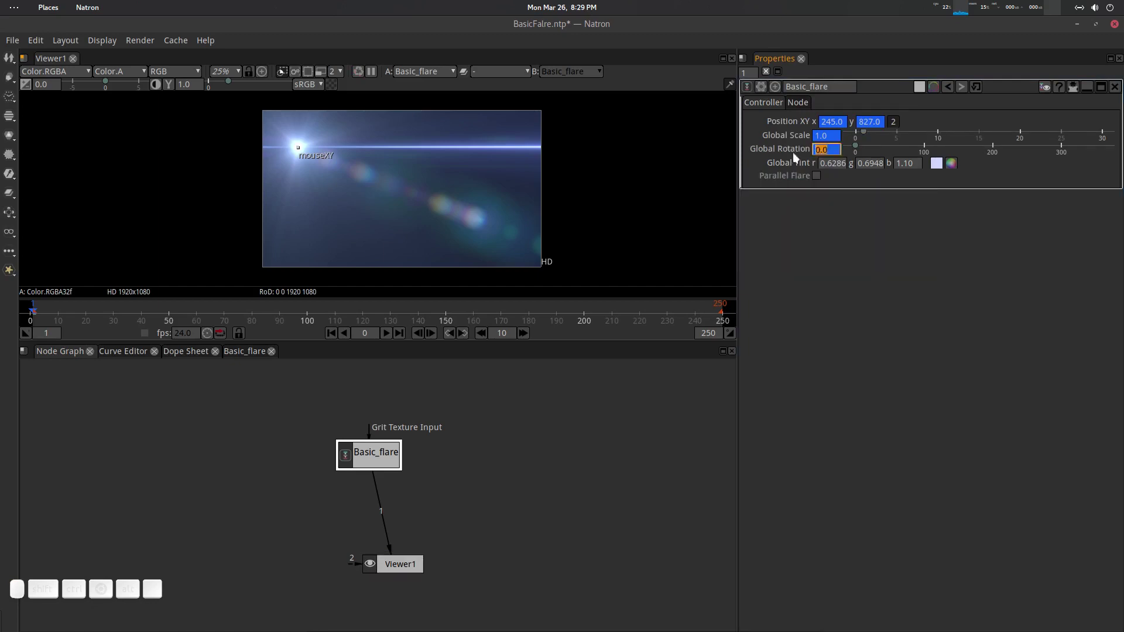
Step: Nudge Basic_flare's position to x 245.1, y 827.1, Global Scale to 1.1 and Global Rotation to 0.01, and remove animation on all parameters
click(872, 123)
click(833, 123)
click(865, 124)
scroll(834, 128, up, 1)
click(880, 126)
scroll(879, 127, up, 1)
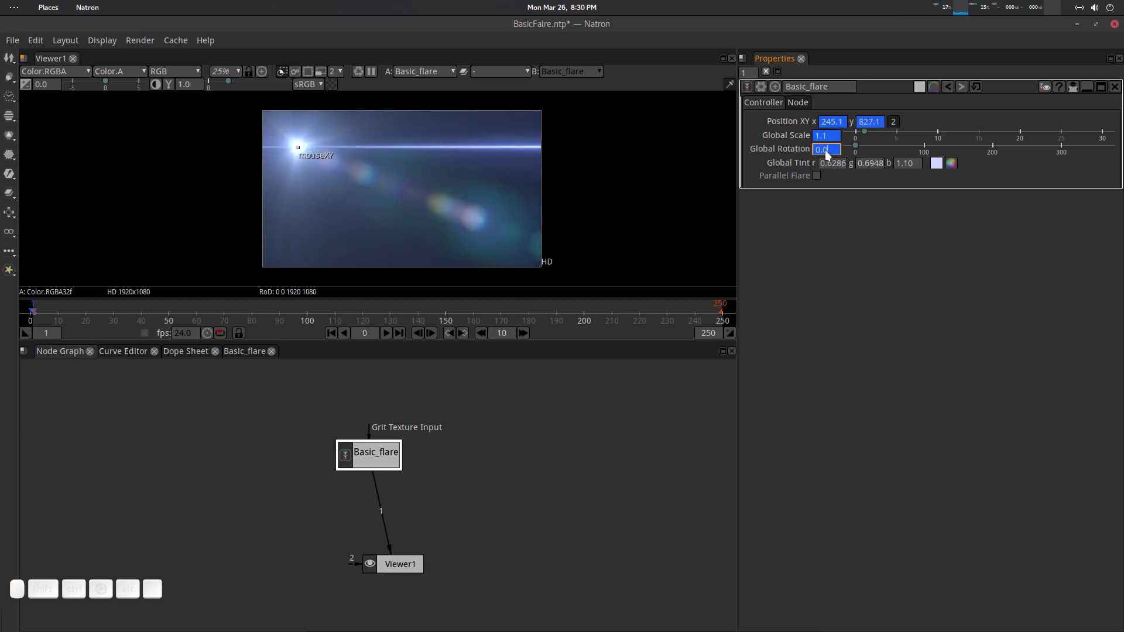
scroll(824, 150, up, 1)
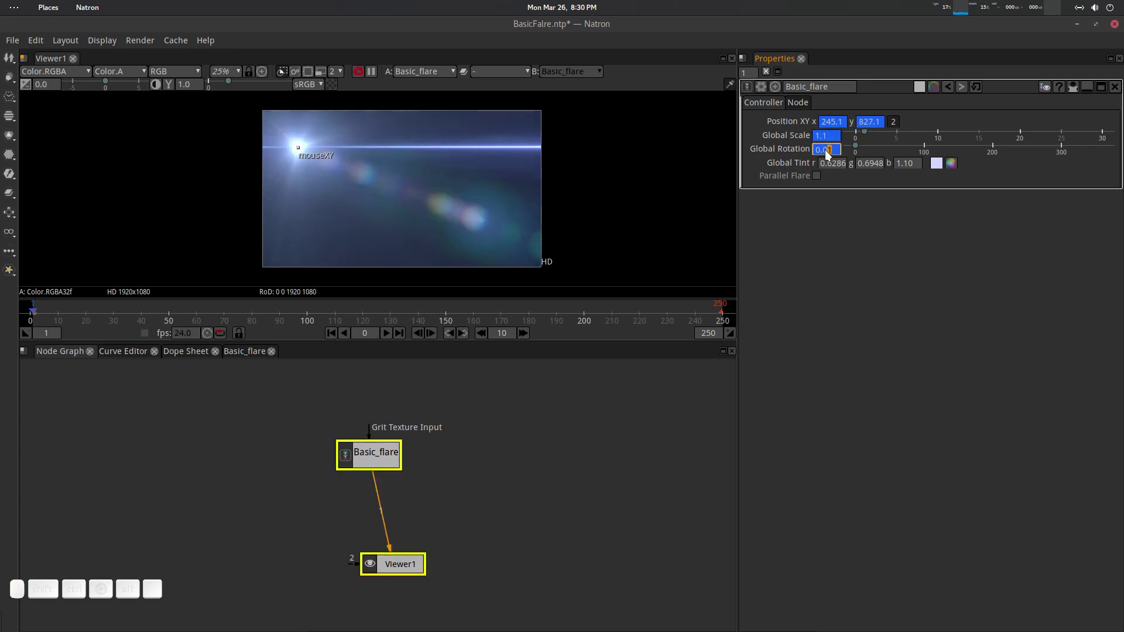
click(764, 89)
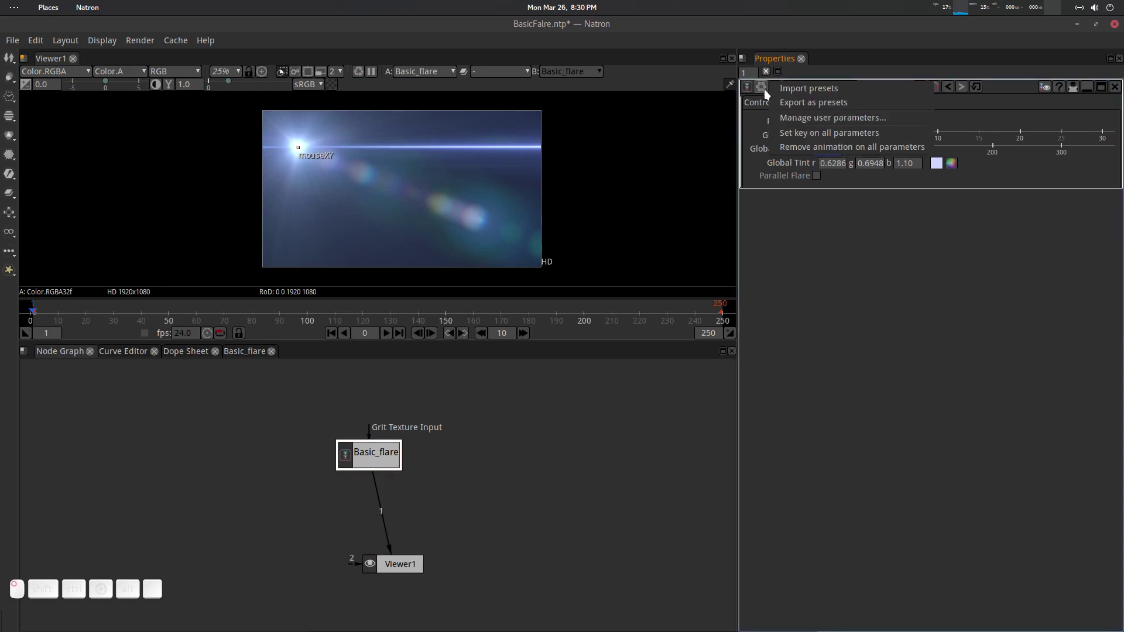
click(820, 148)
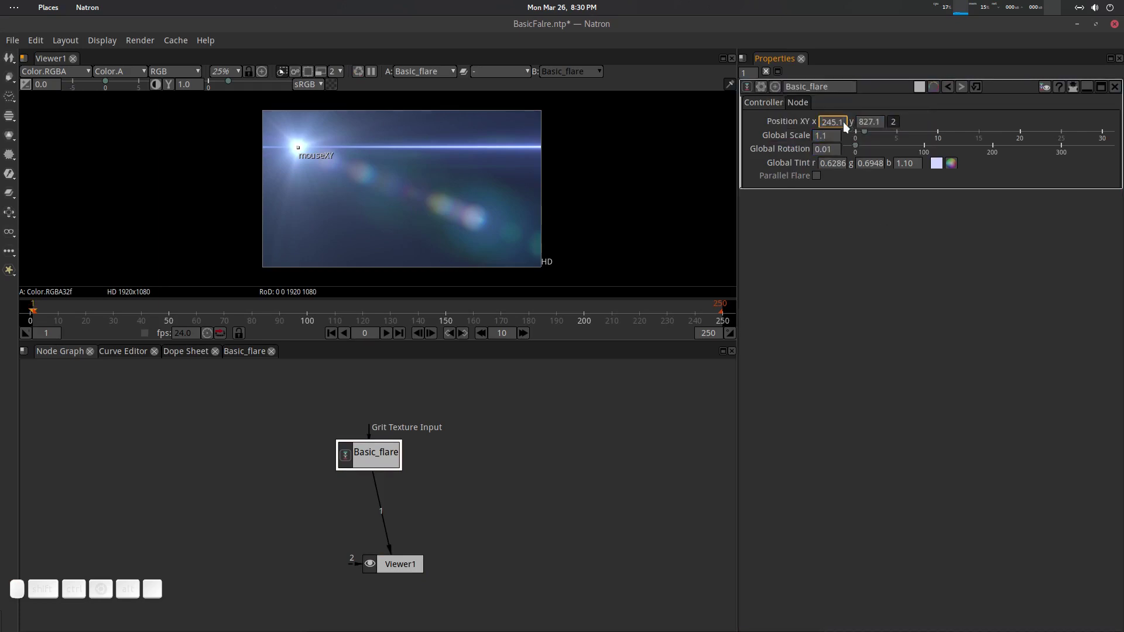
Step: Nudge Basic_flare's x position to 245.09 and step back through its latest parameter changes
scroll(846, 125, down, 1)
click(949, 87)
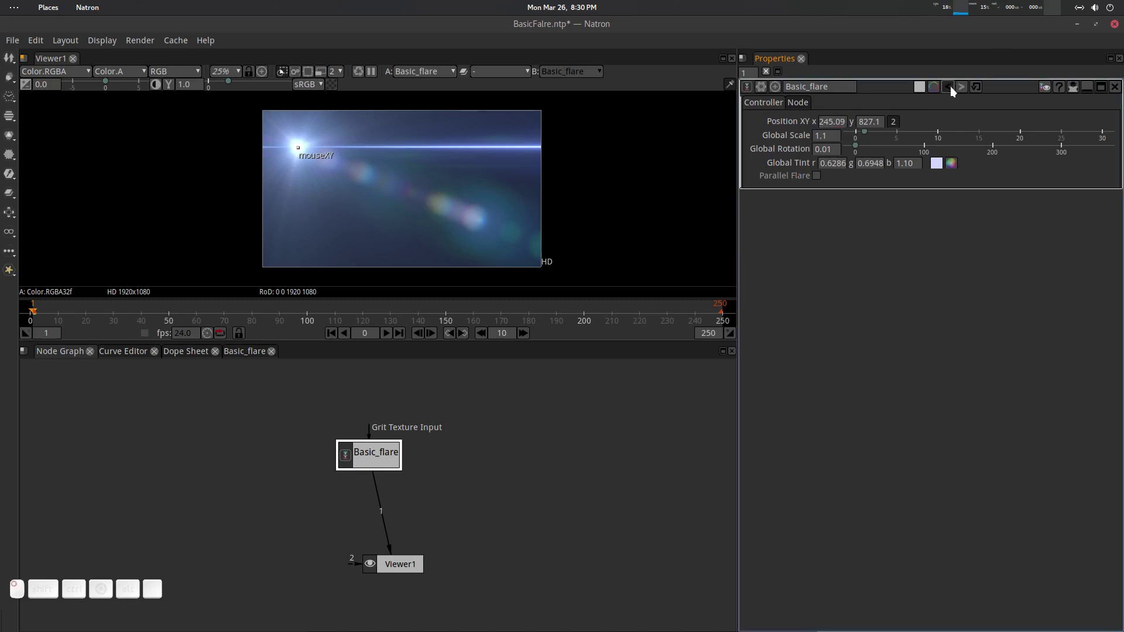
click(949, 86)
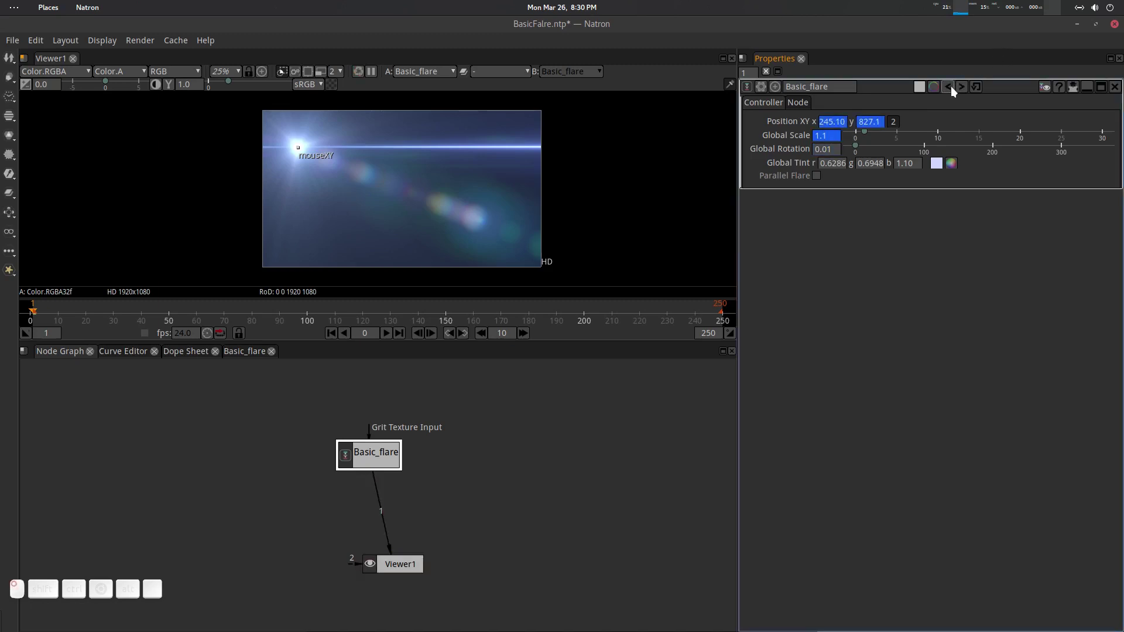
click(949, 87)
click(949, 87)
click(949, 86)
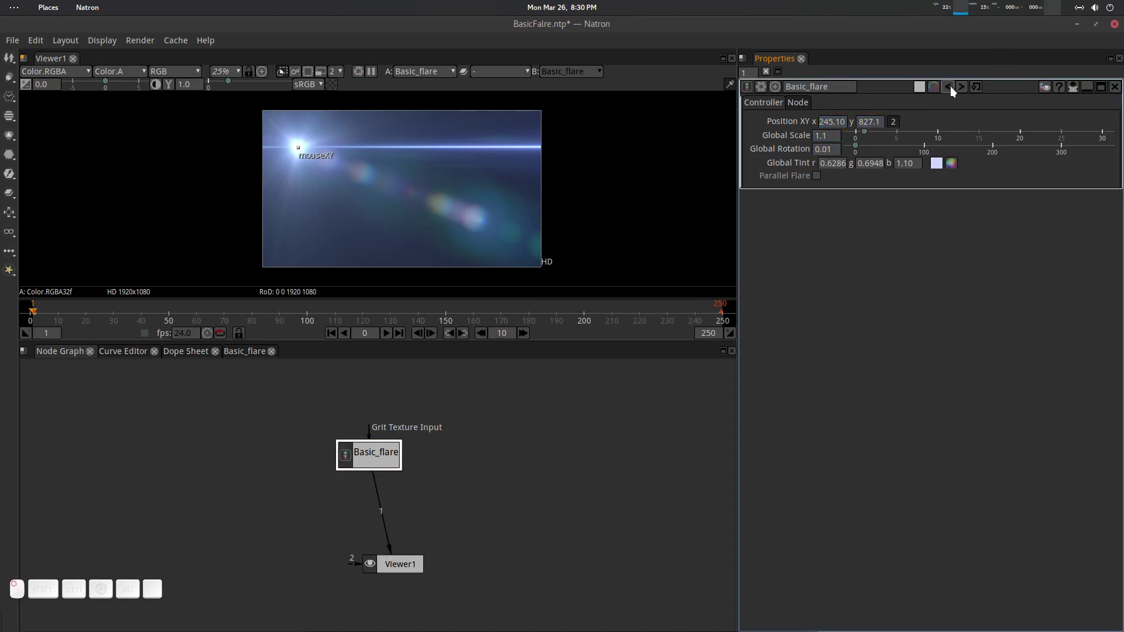
click(949, 87)
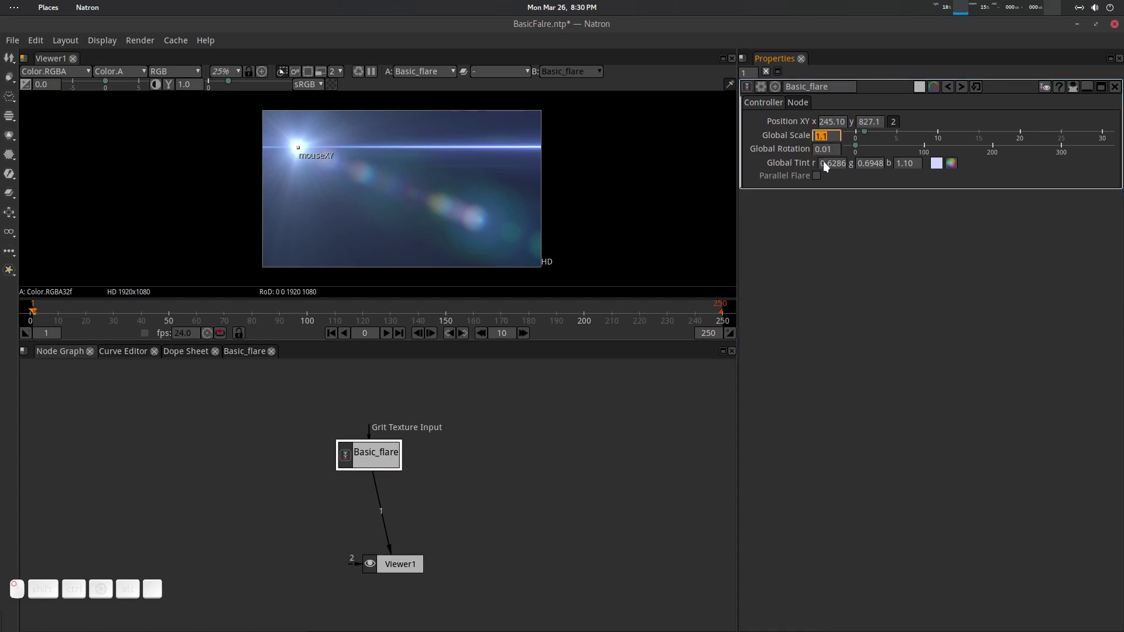
Step: Set Basic_flare's Global Scale to 1 and Global Rotation to 0, and move the flare source to about x 1666, y 908
text(1)
key(Tab)
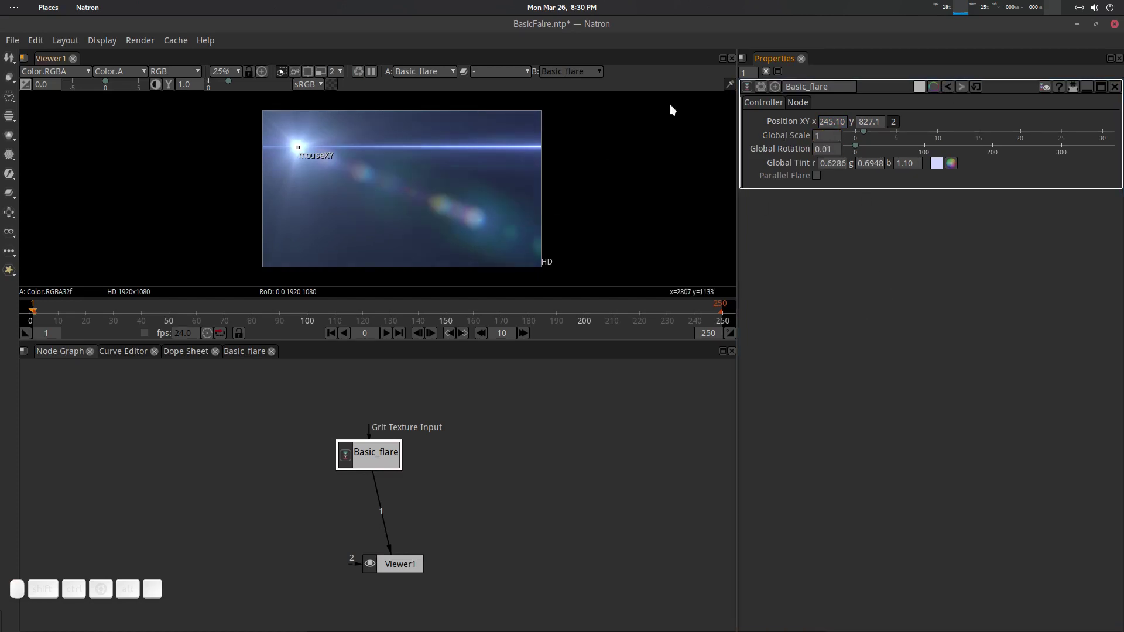
text(0)
key(Return)
drag(299, 148, 512, 134)
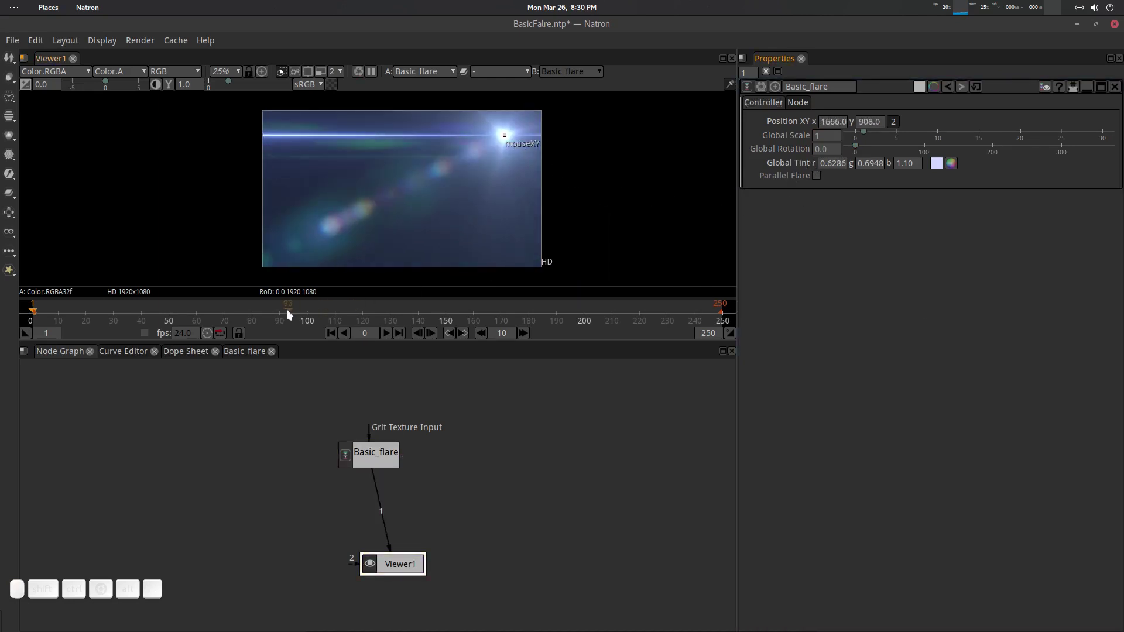
Step: Inspect the Last Node's parameters inside the Basic_flare group and return to the main node graph
click(248, 352)
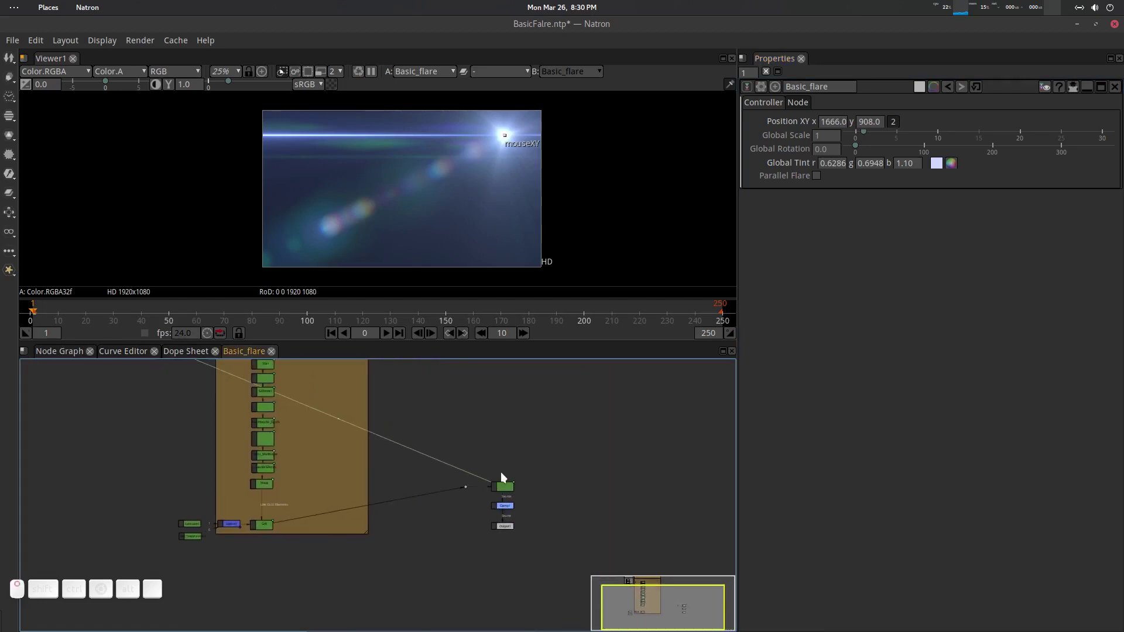
scroll(501, 472, up, 3)
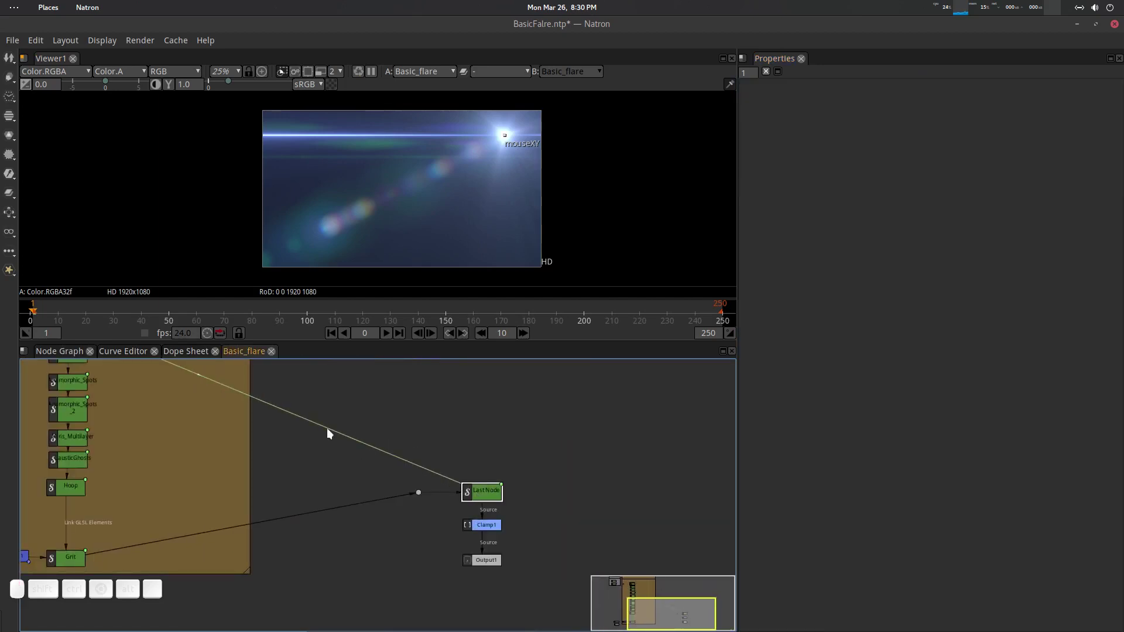
key(f)
click(76, 351)
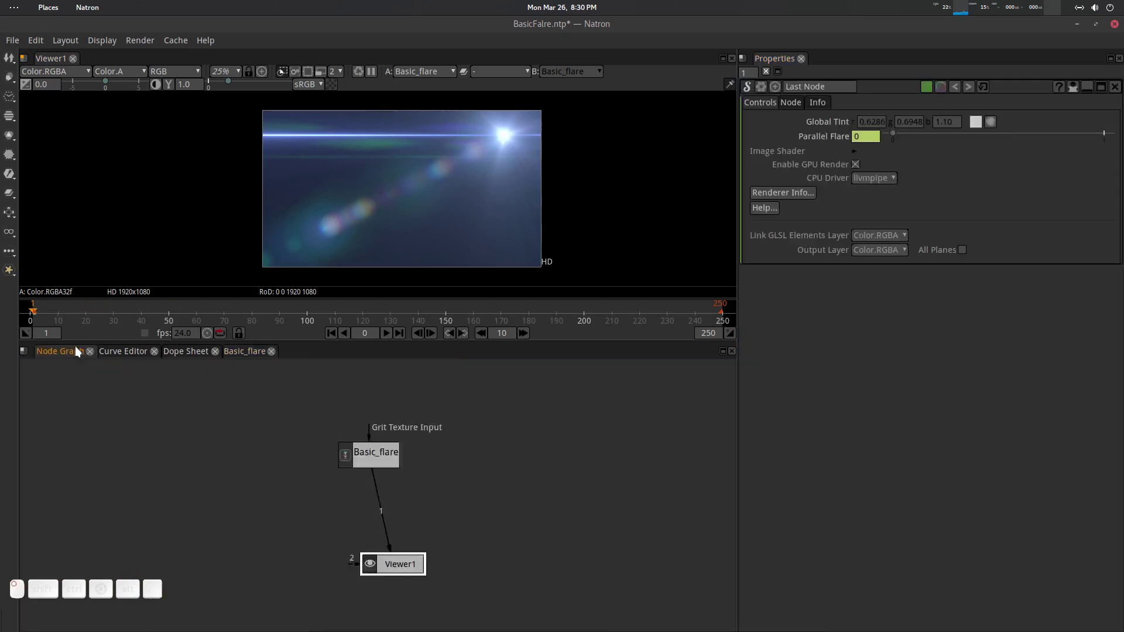
Step: Reorder the Node Graph pane to follow the Basic_flare pane and reopen Basic_flare's settings
drag(76, 351, 401, 448)
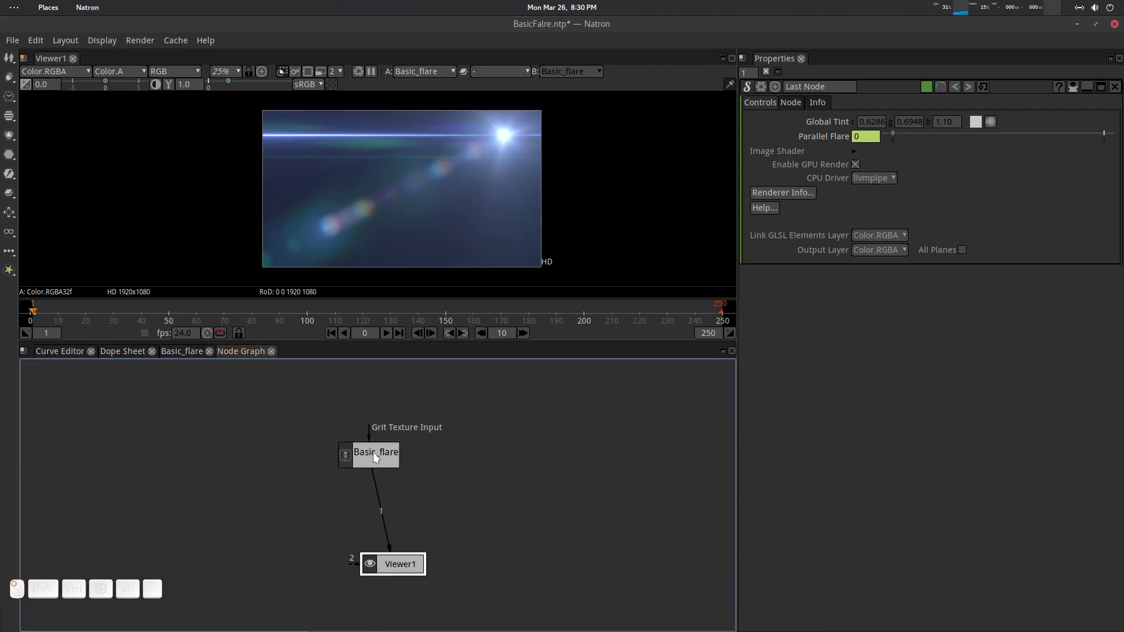
click(373, 452)
scroll(527, 402, up, 2)
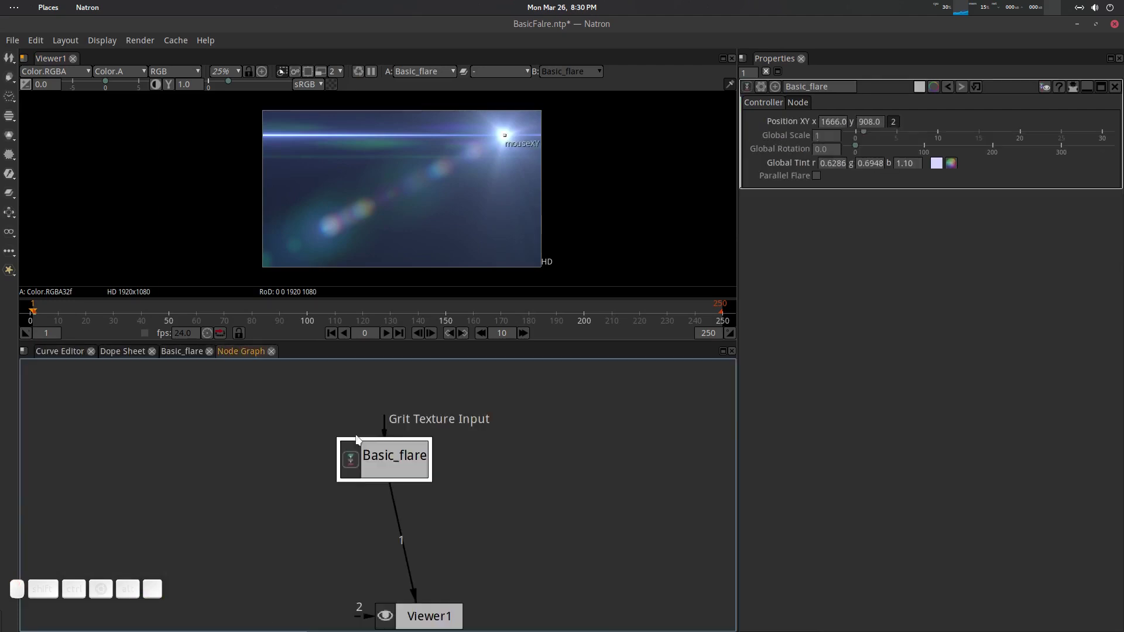
drag(411, 473, 384, 483)
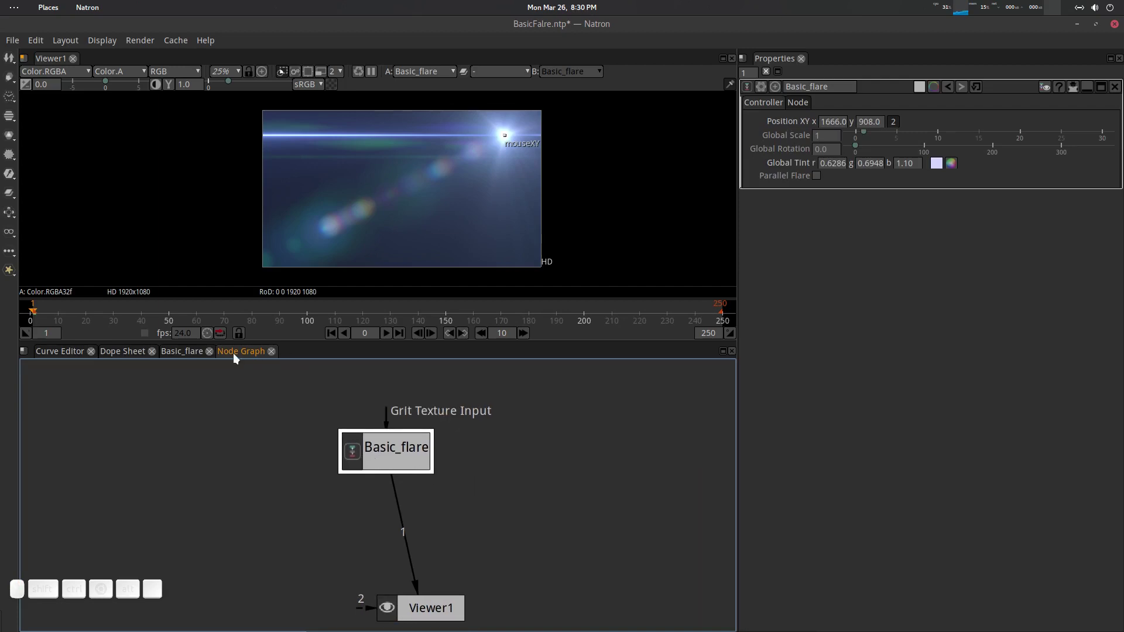
scroll(233, 359, down, 3)
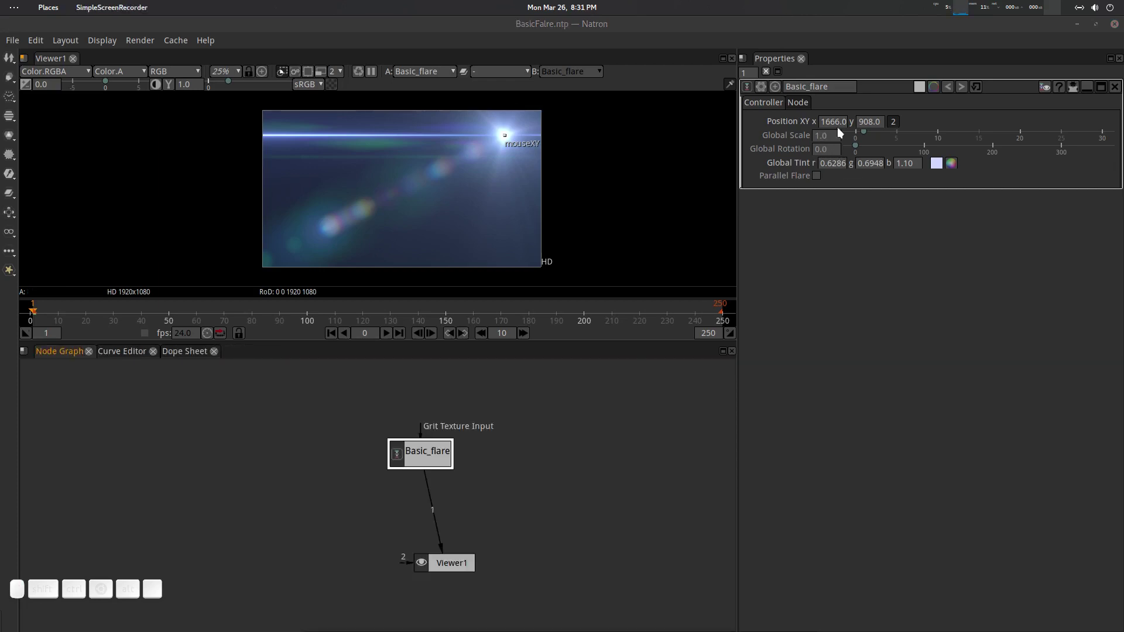
Step: Move the flare source to about x 334, y 859 and save the project
click(505, 136)
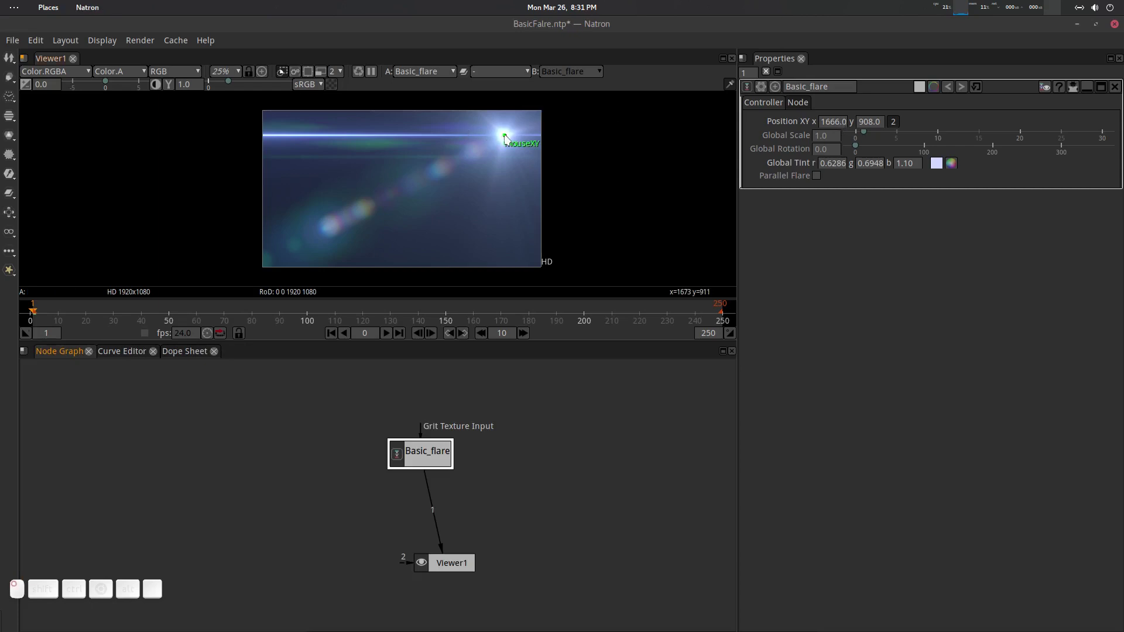
drag(504, 138, 310, 146)
key(ctrl+s)
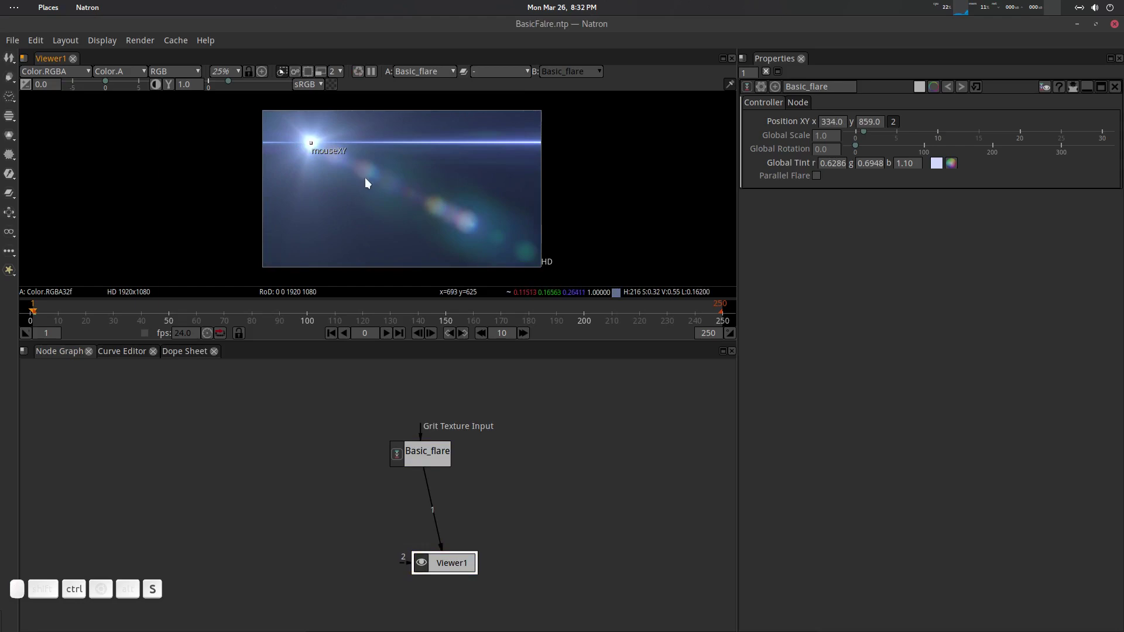
Step: Start exporting the Basic_flare group as a PyPlug with the unique ID FlareBasic
drag(401, 442, 406, 436)
click(406, 438)
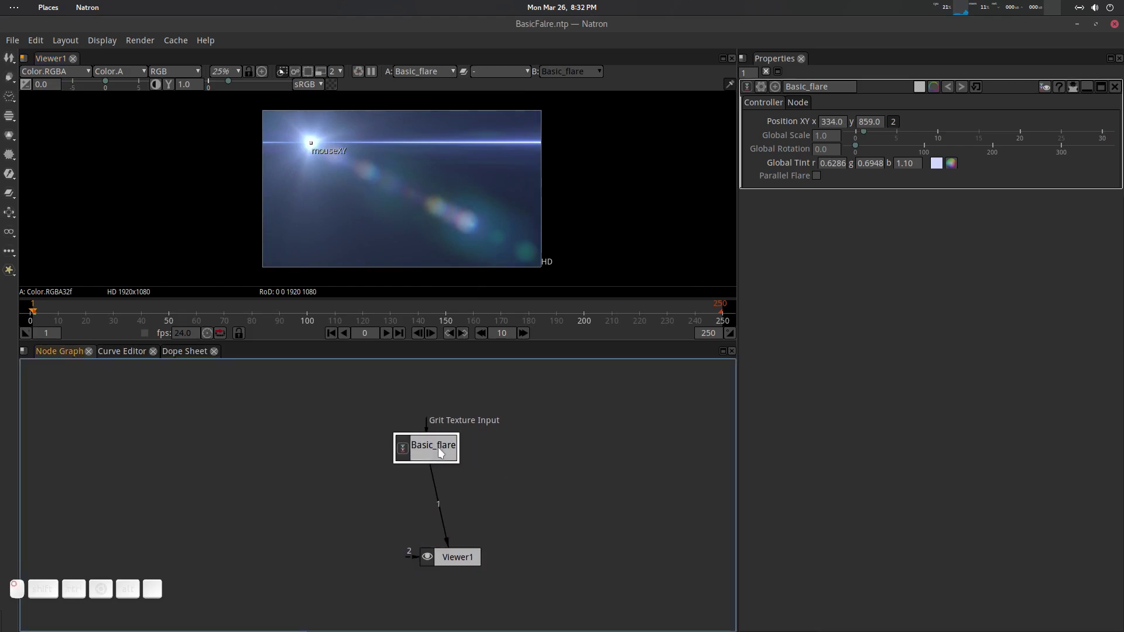
click(806, 100)
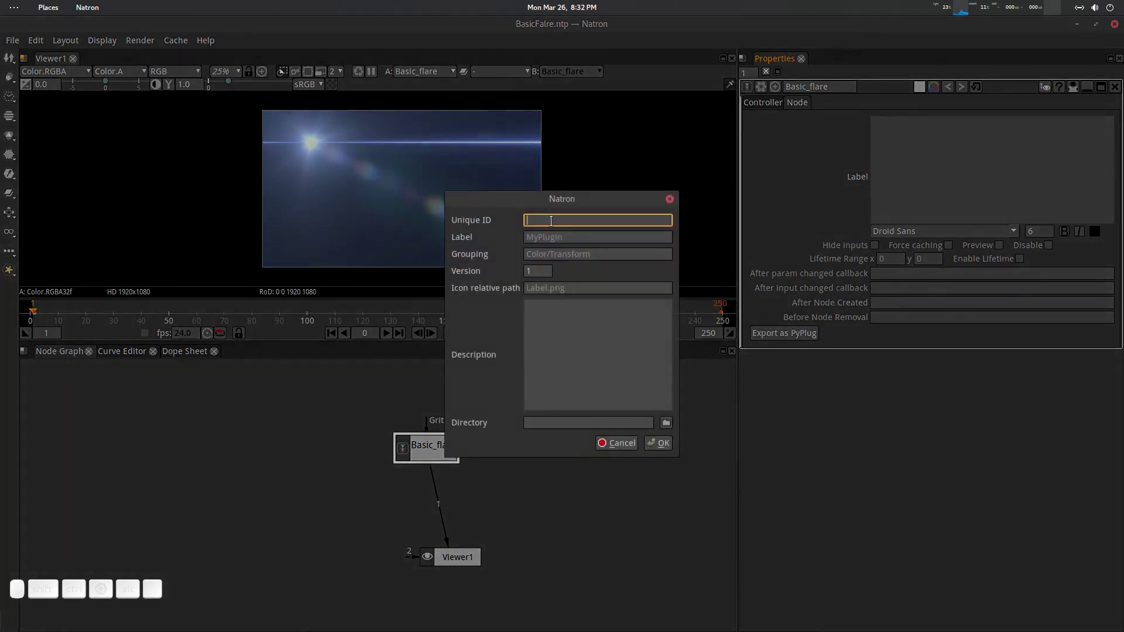
text(Flare)
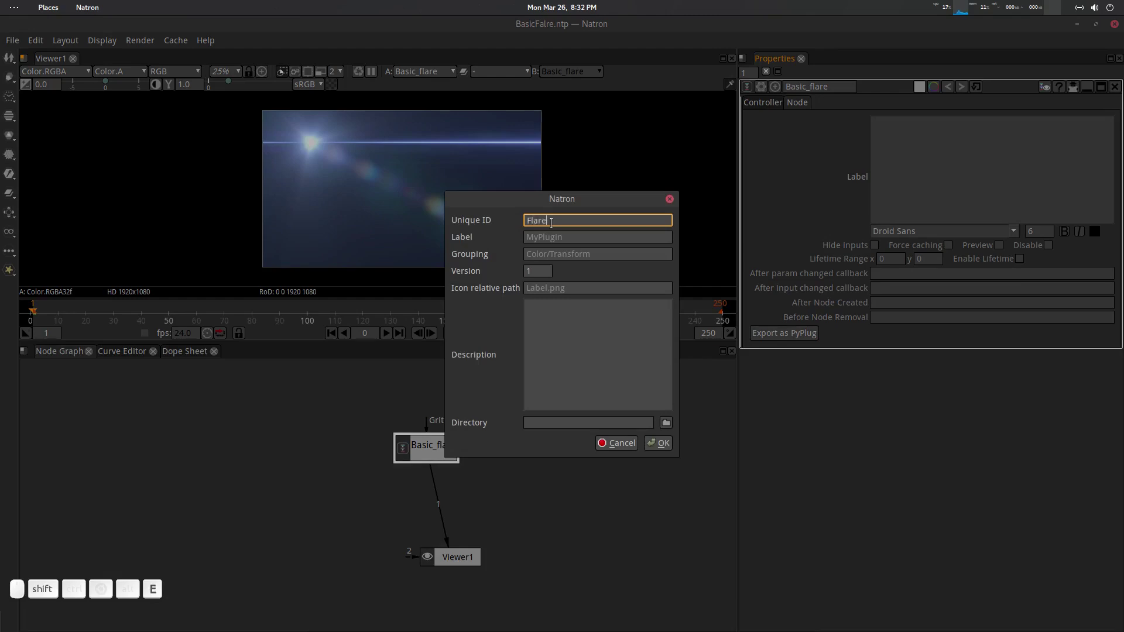
text(Basic)
key(Tab)
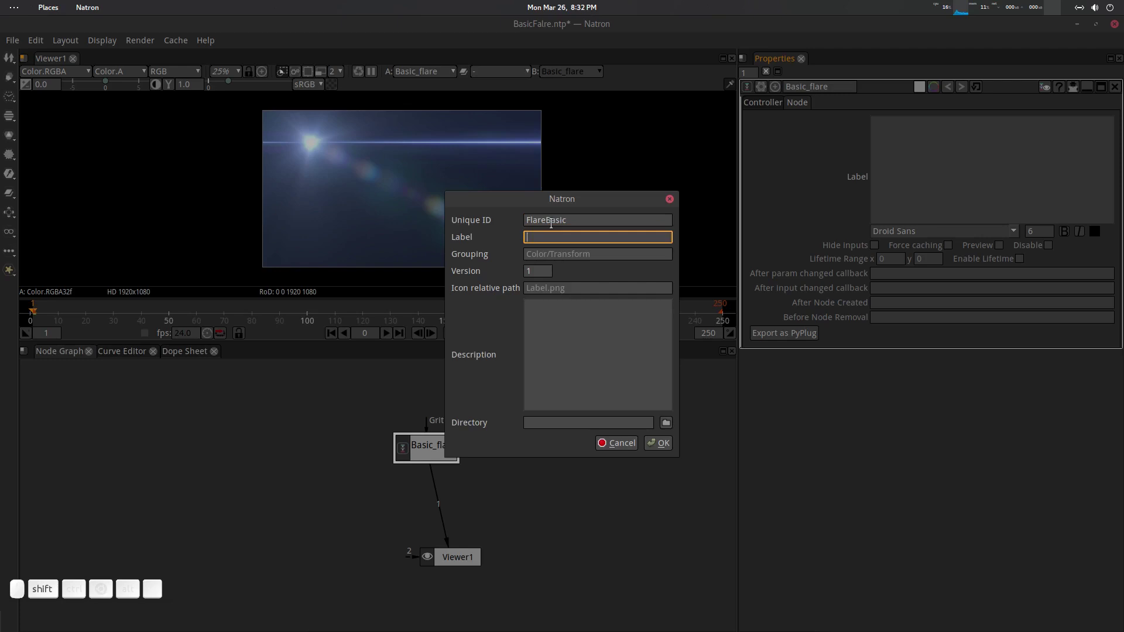
Step: Set the PyPlug's label to Flare Basic and its grouping to Draw/Lens Flare, keeping version 1
text(Flare Basic)
key(Tab)
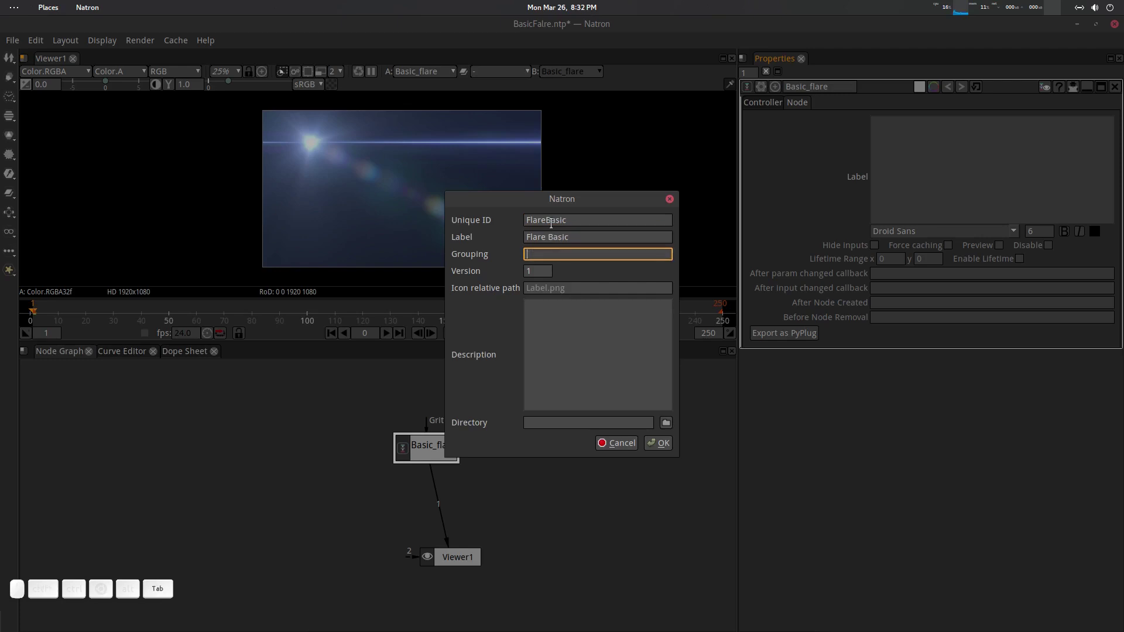
text(Draw/Lens Flare)
key(Tab)
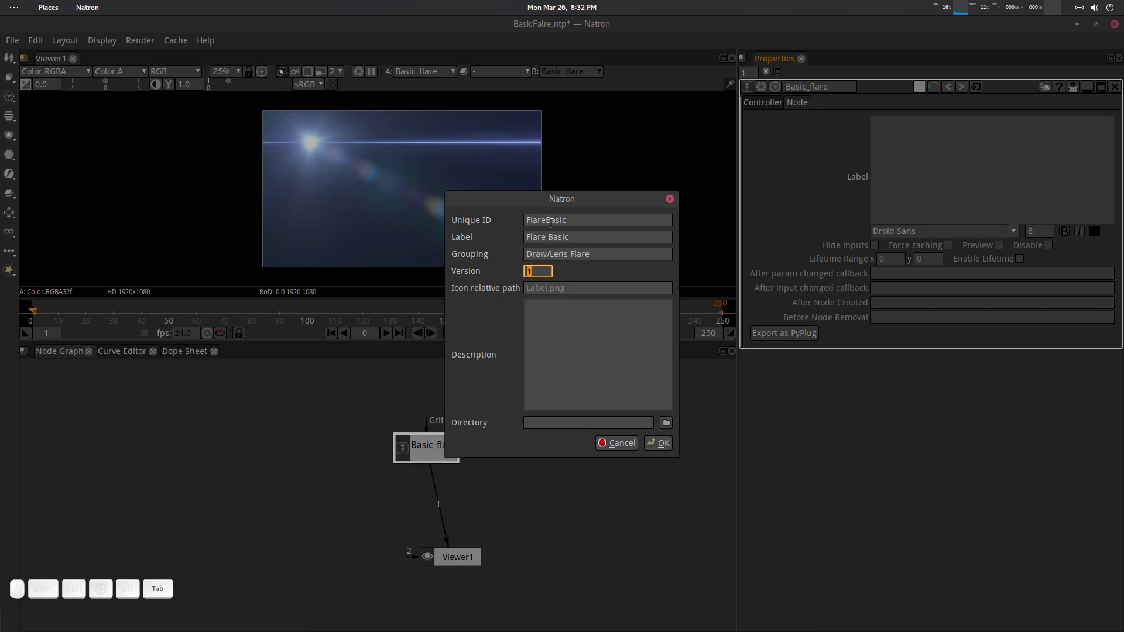
key(Tab)
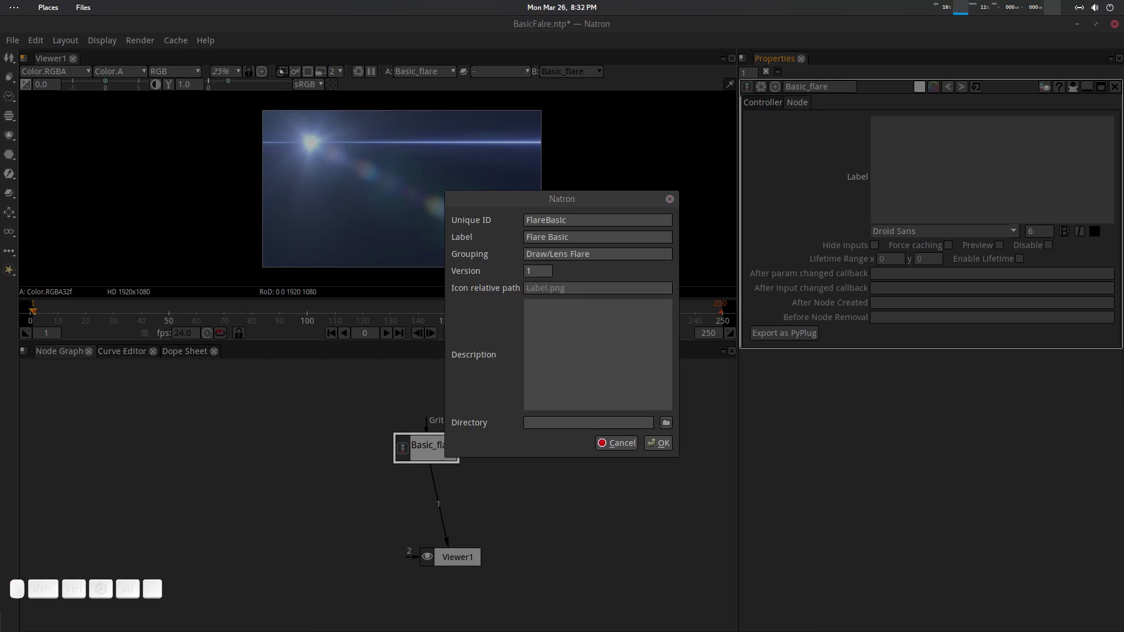
Step: Copy the file name flareicon.png from the Lens_Flare_Presets folder and use it as the PyPlug's icon relative path
double_click(796, 252)
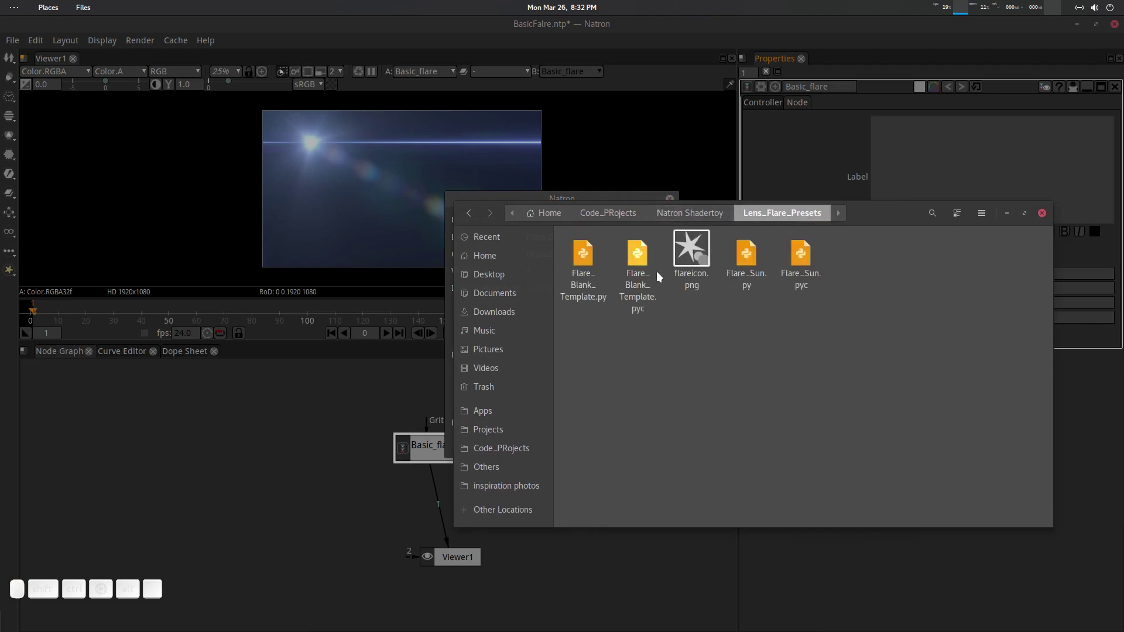
click(699, 277)
key(F2)
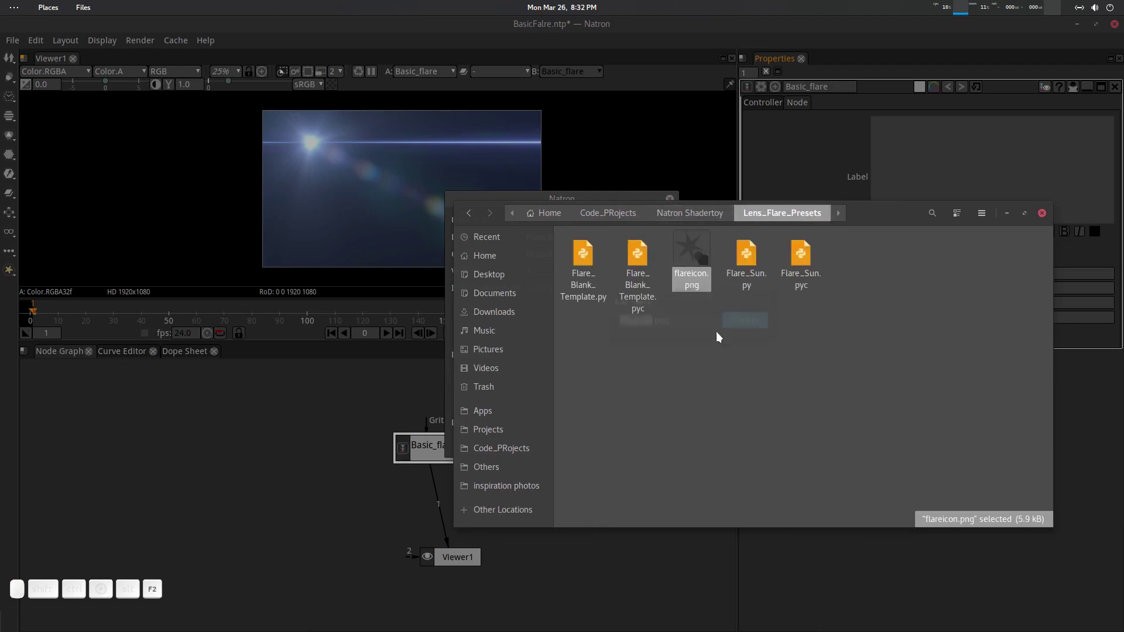
key(ctrl+a)
key(ctrl+c)
key(Escape)
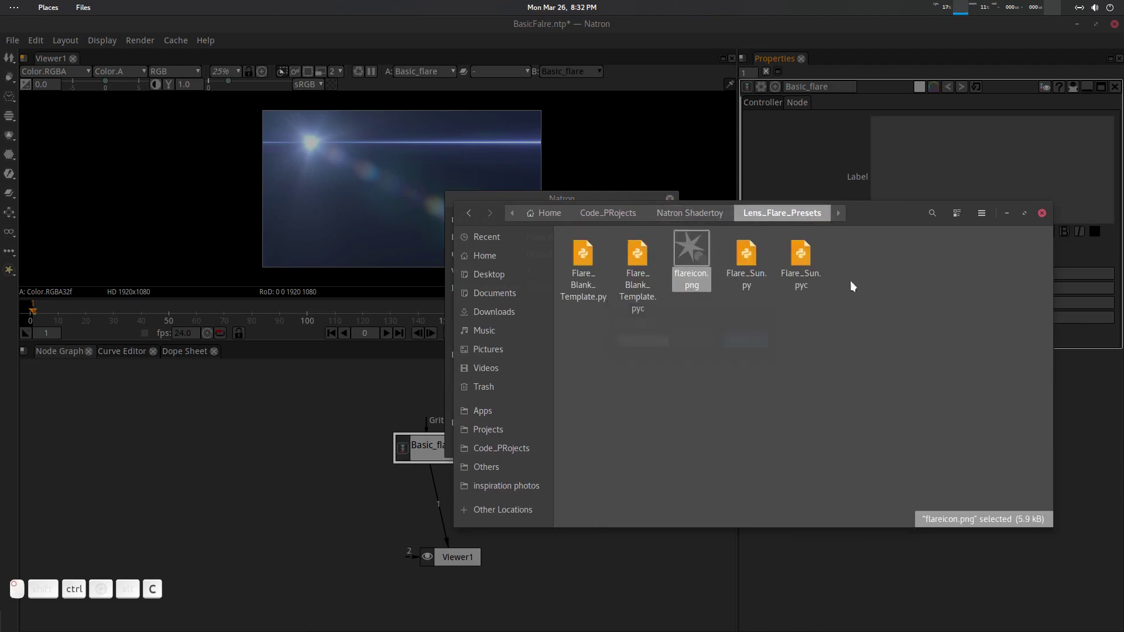
click(561, 198)
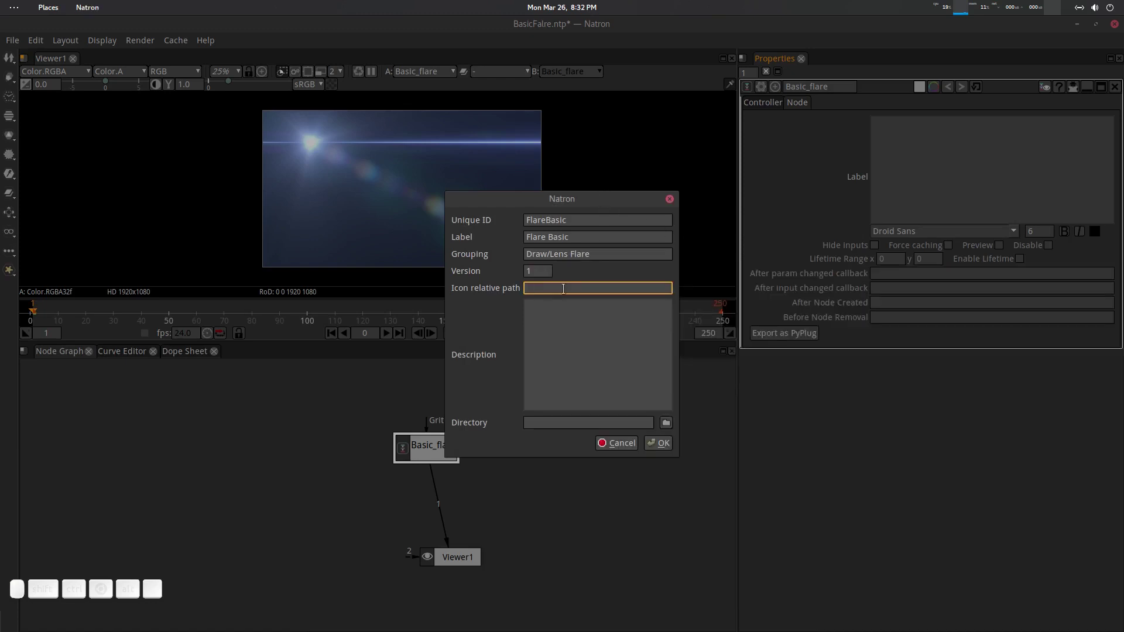
key(ctrl+v)
Step: Enter the PyPlug description "A Basic Flare which you can develop further."
click(617, 351)
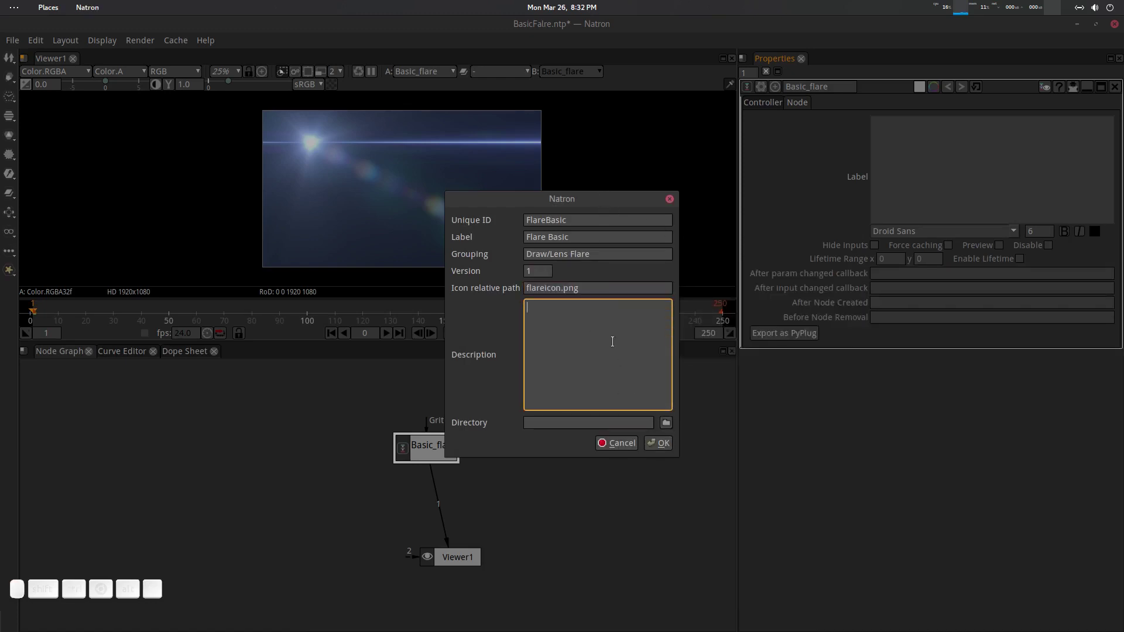
text(The Basic F)
text(lare)
key(ctrl+Left)
key(ctrl+Left)
key(ctrl+Left)
key(shift+Right)
key(shift+Right)
key(shift+Right)
text(A)
key(Right)
text(to)
key(BackSpace)
key(BackSpace)
text(which )
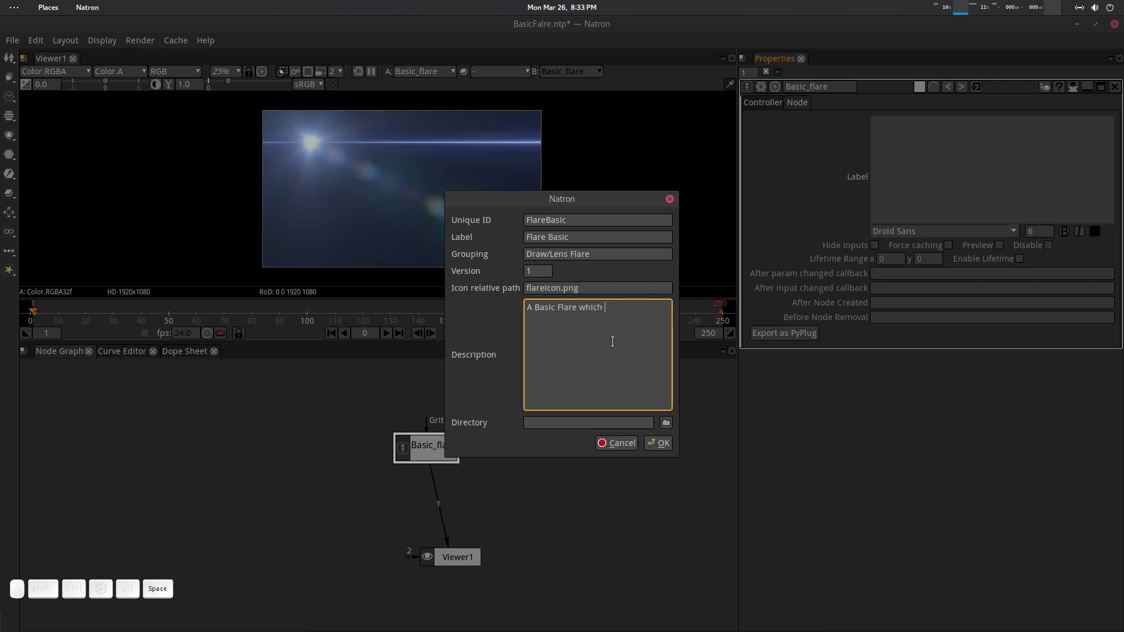
text(you can develop further.)
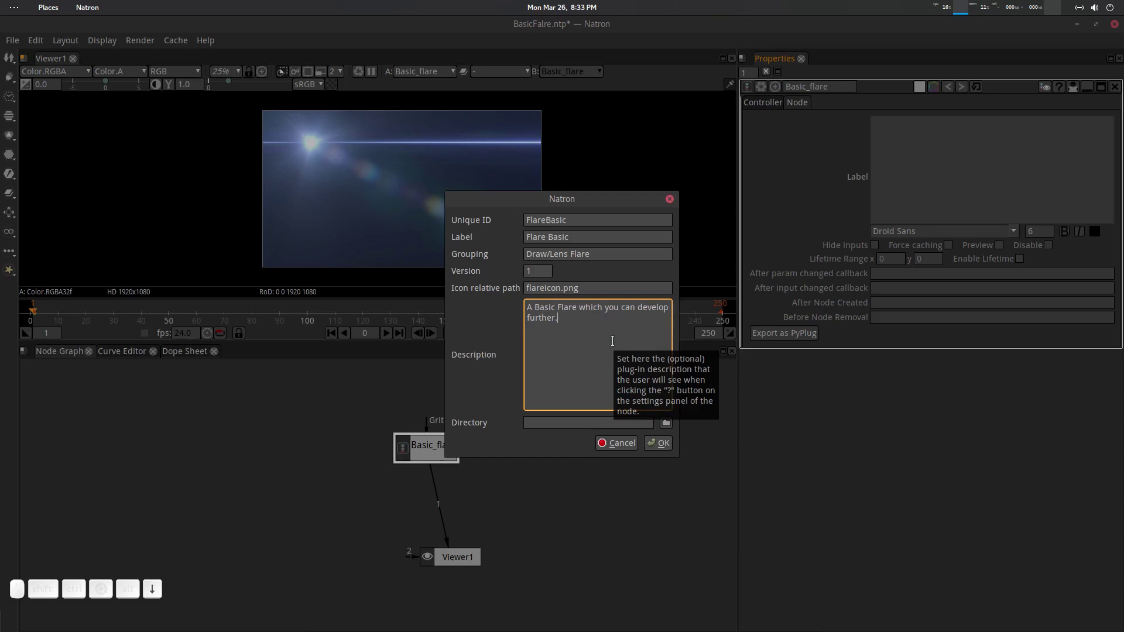
Step: Insert "use or" before "develop" in the PyPlug's description
key(BackSpace)
text(o)
key(BackSpace)
key(BackSpace)
text(.)
text( use or)
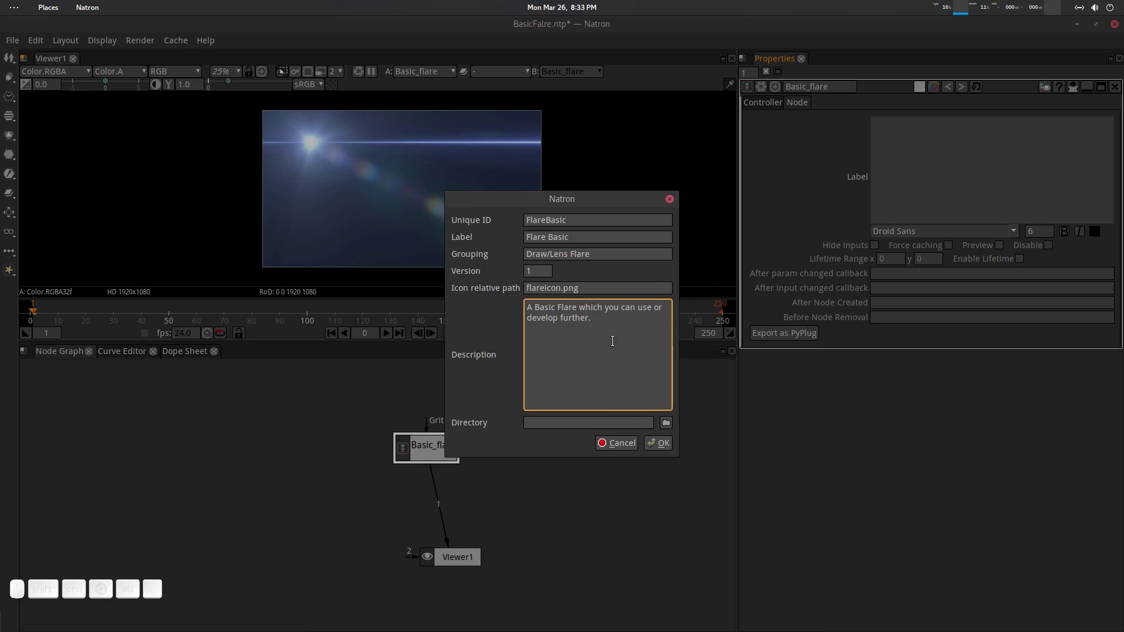
Step: Copy the full path of the Lens_Flare_Presets folder from the file manager and return to the PyPlug export dialog
mouse_move(508, 622)
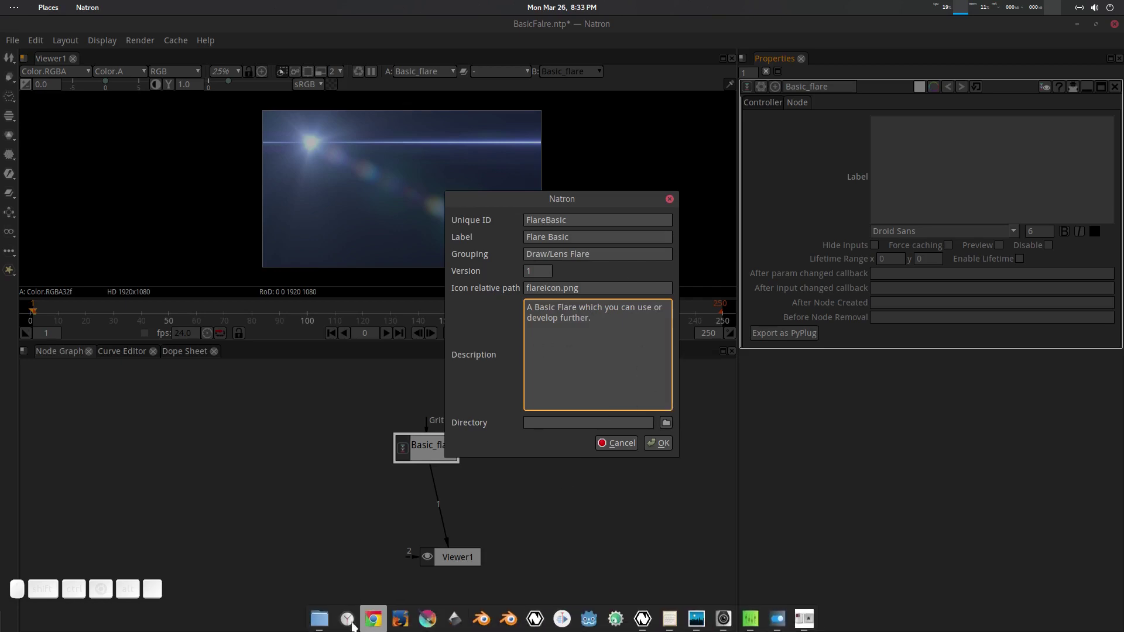
click(326, 624)
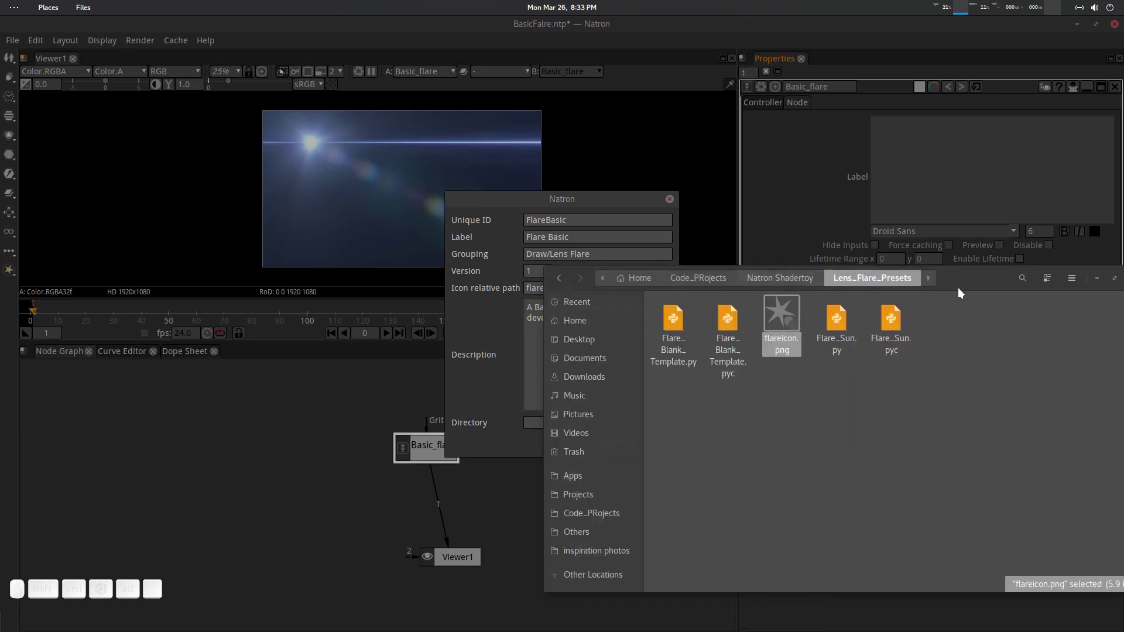
drag(958, 286, 879, 283)
key(ctrl+l)
key(ctrl+c)
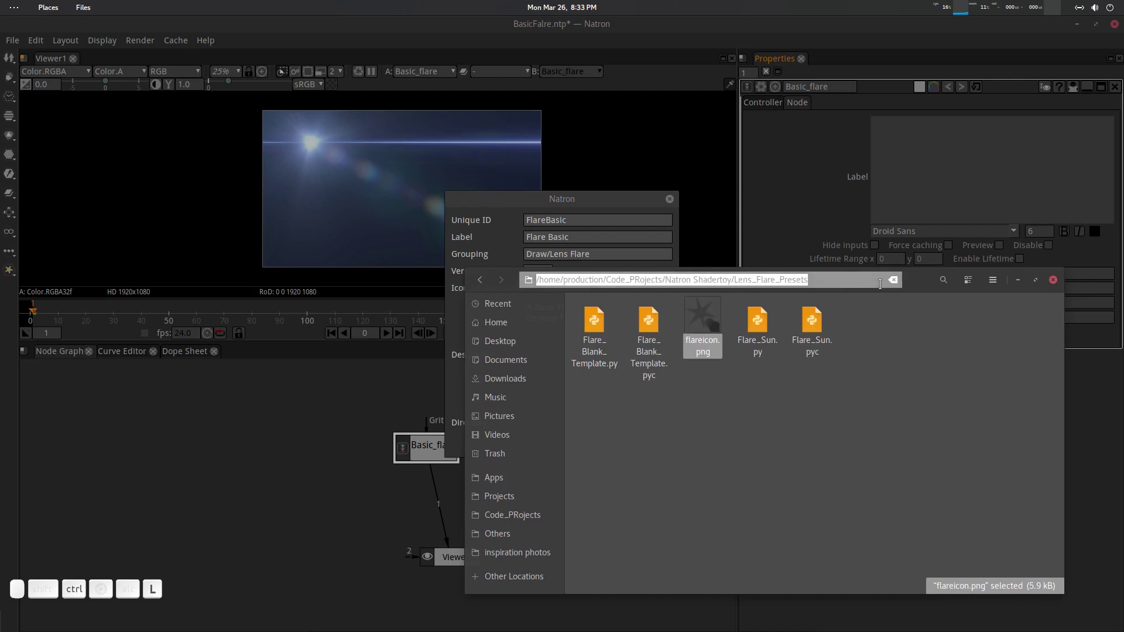
click(914, 360)
drag(917, 274, 1039, 222)
click(572, 206)
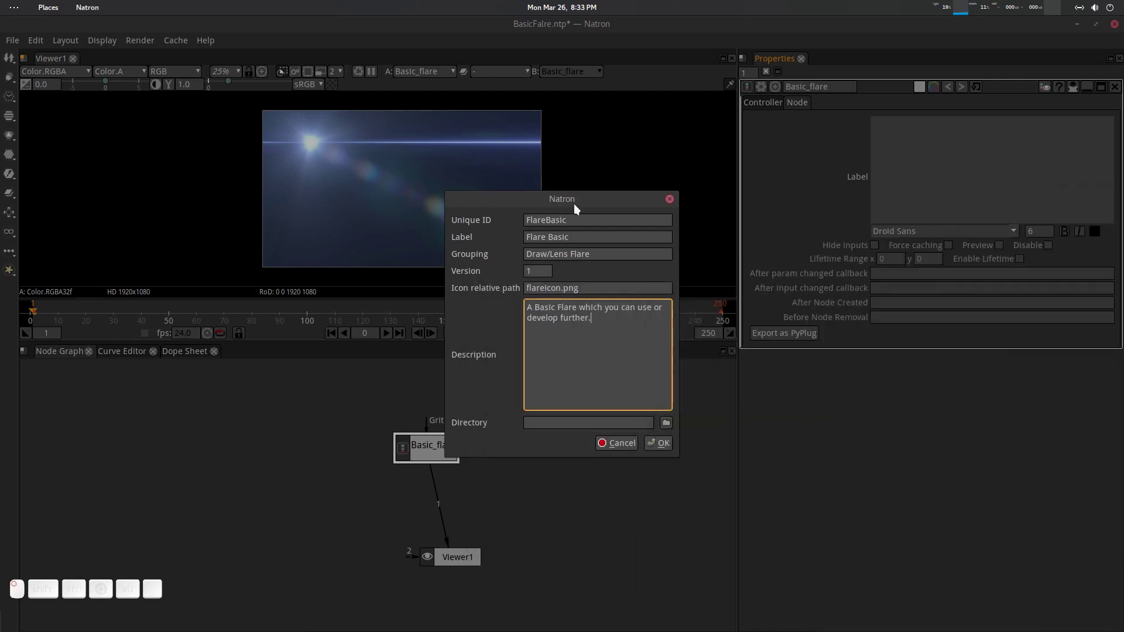
Step: Set the export directory to the Lens_Flare_Presets folder and export the PyPlug
click(666, 423)
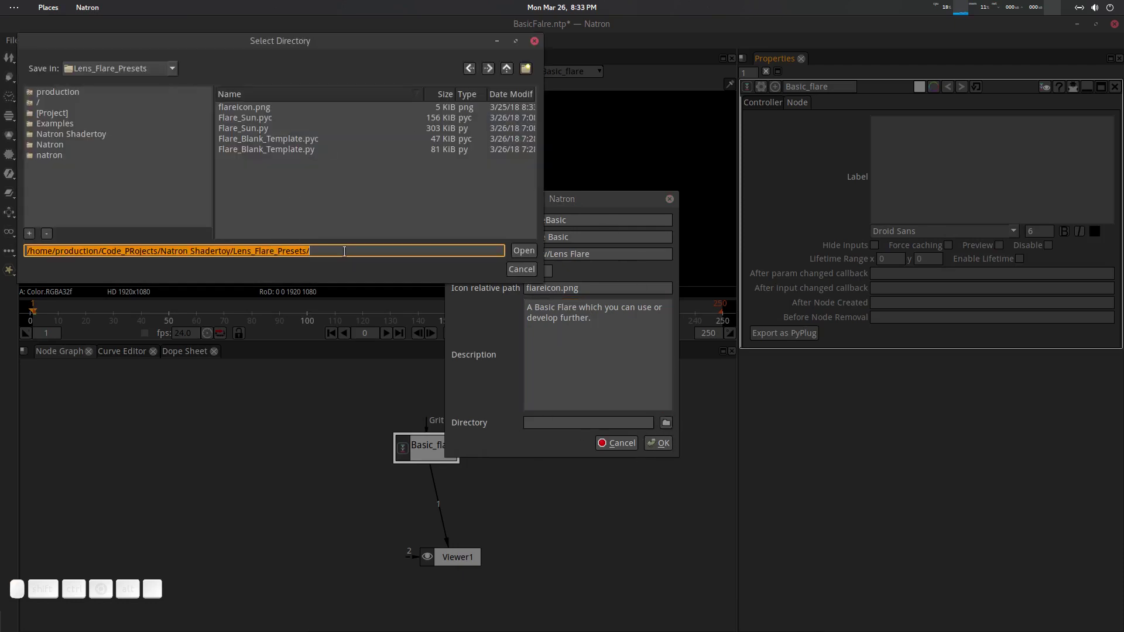
key(ctrl+v)
text(/)
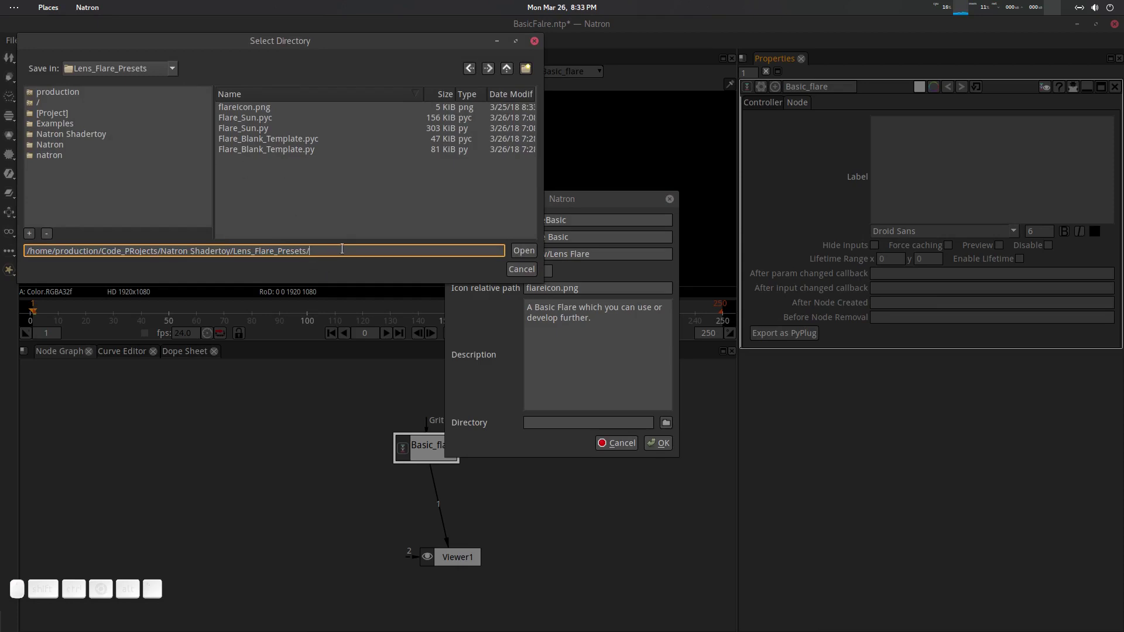
click(522, 252)
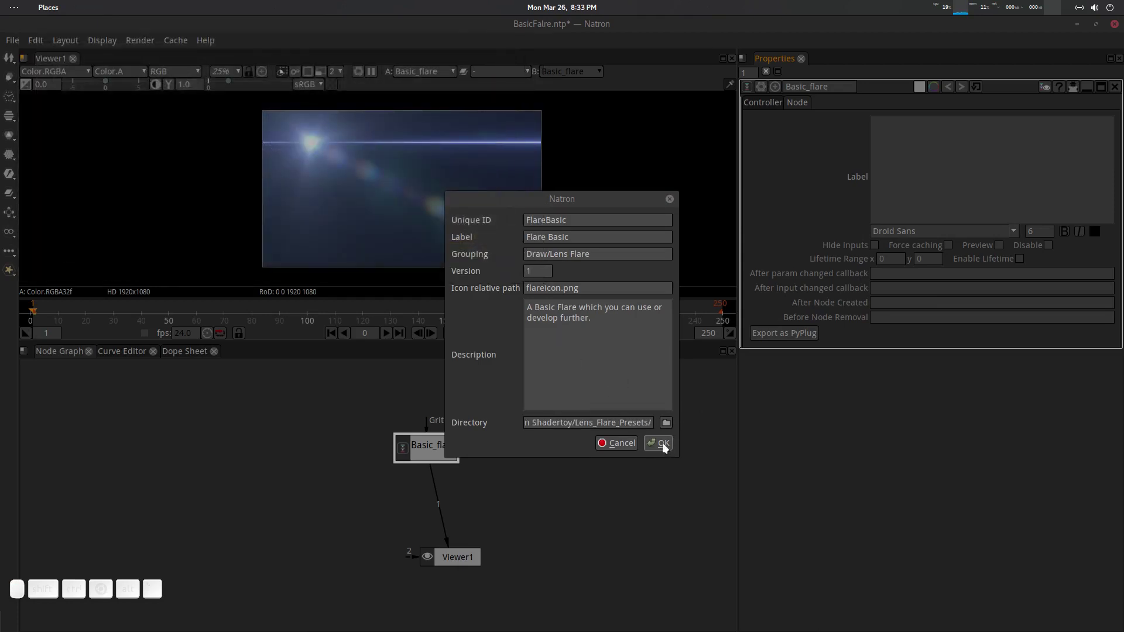
click(662, 443)
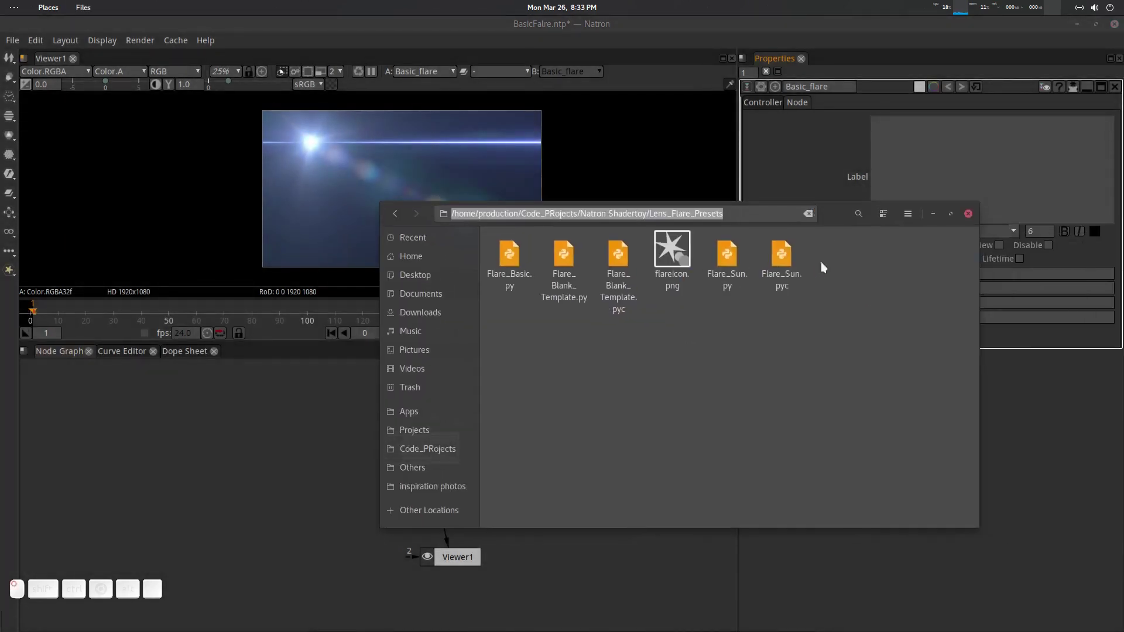
Step: Check the Lens_Flare_Presets folder for the exported Flare_Basic.py file and close the file manager
click(514, 270)
click(534, 331)
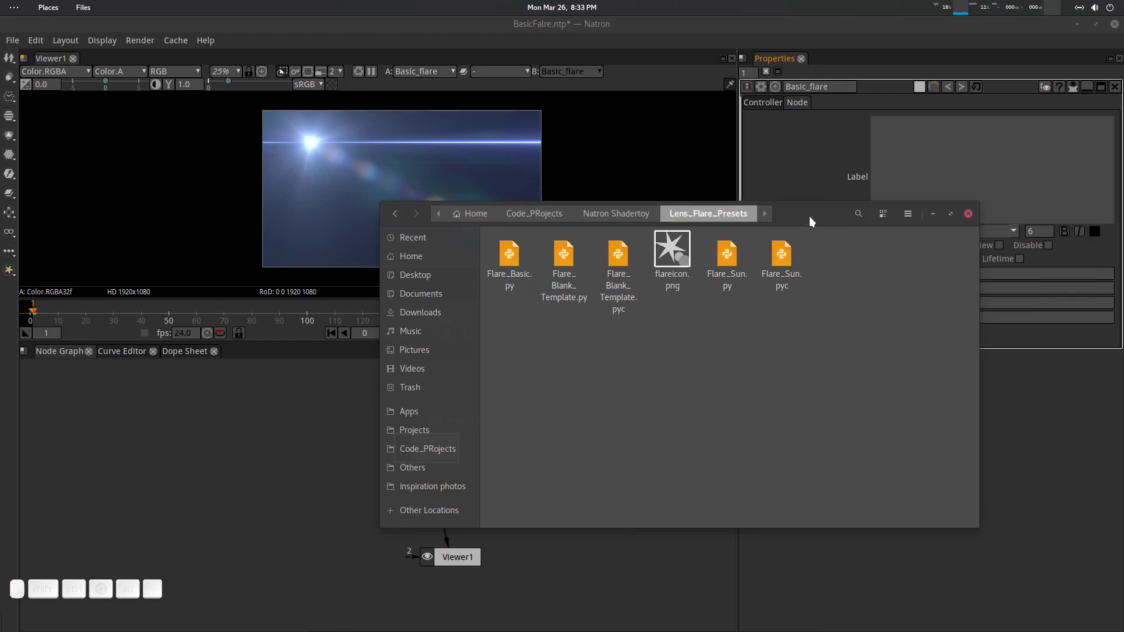
click(968, 213)
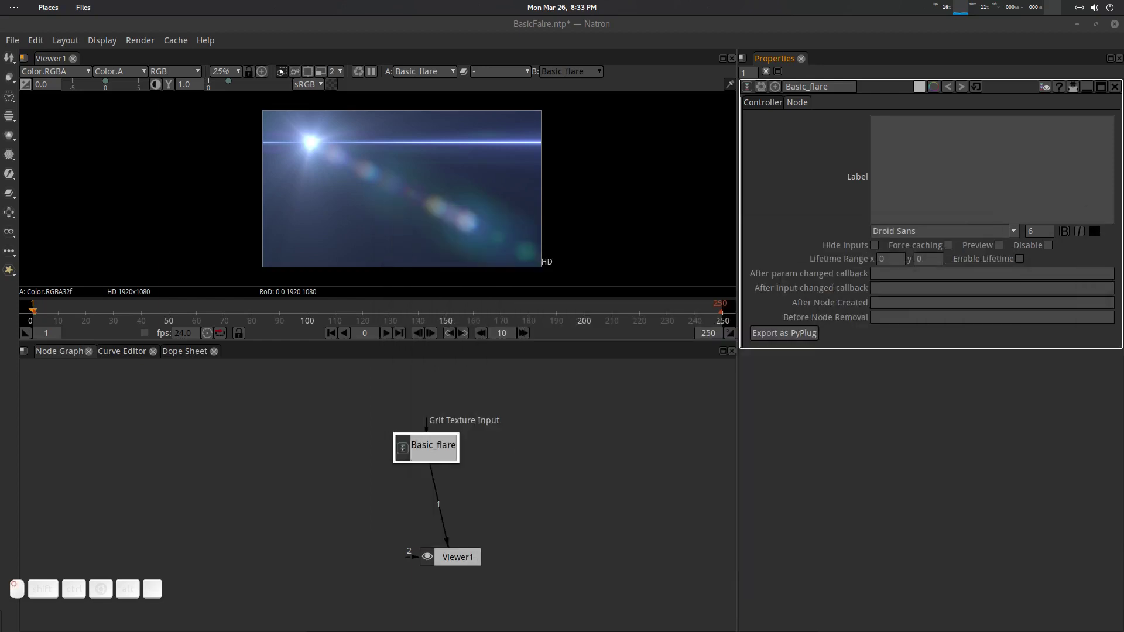
Step: Save the project, then close and restart Natron so that it loads the exported PyPlug
click(531, 421)
key(ctrl+s)
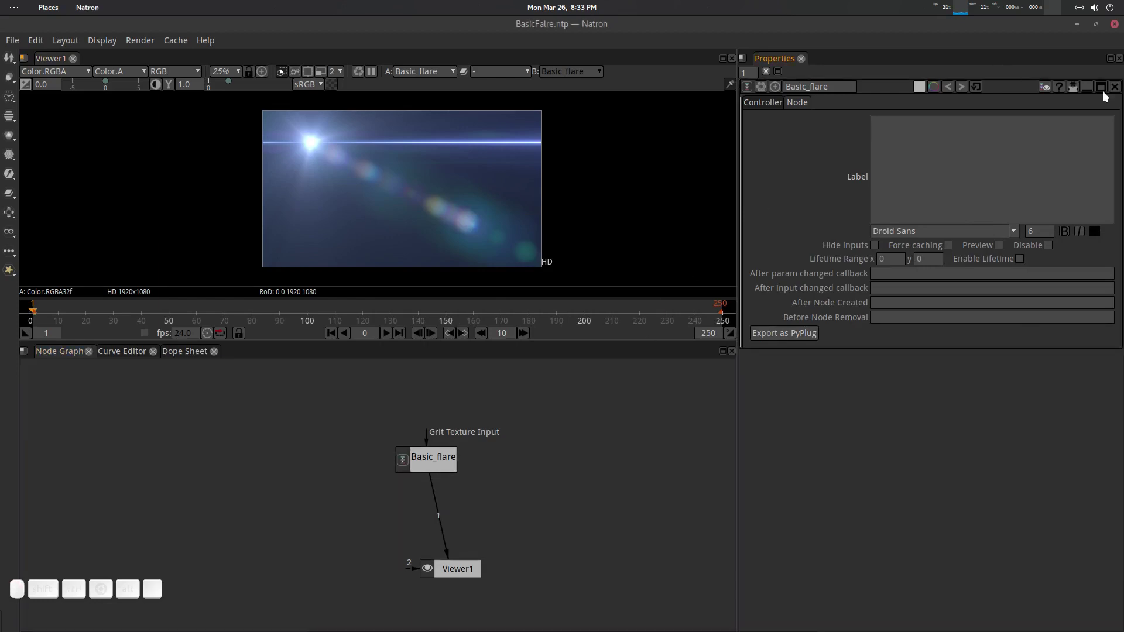
click(1115, 24)
mouse_move(649, 629)
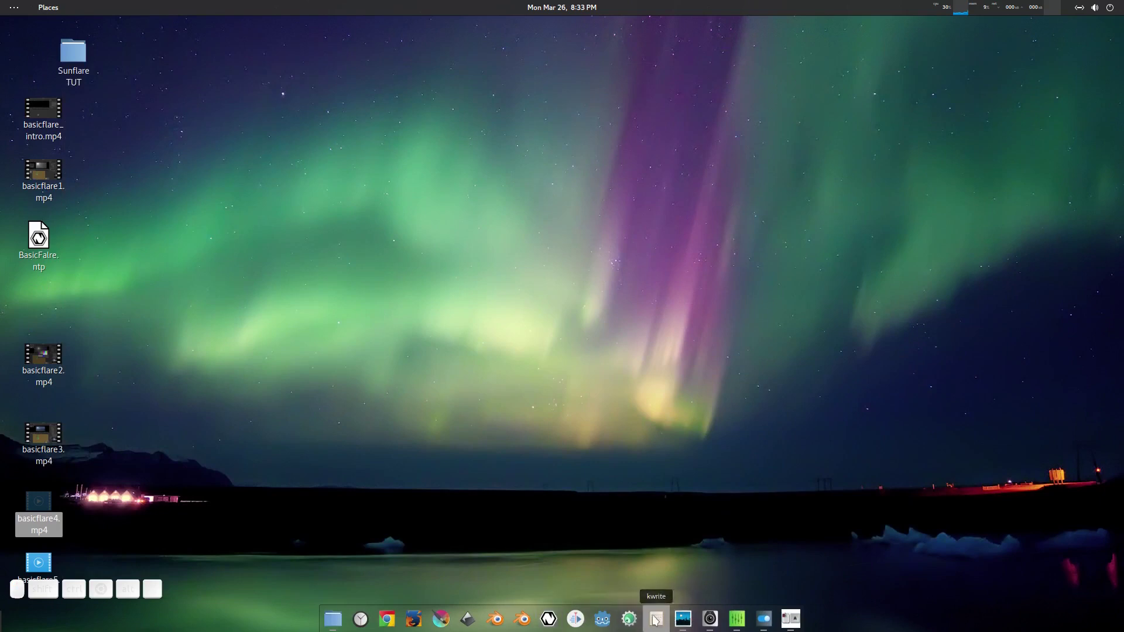
right_click(656, 619)
click(495, 531)
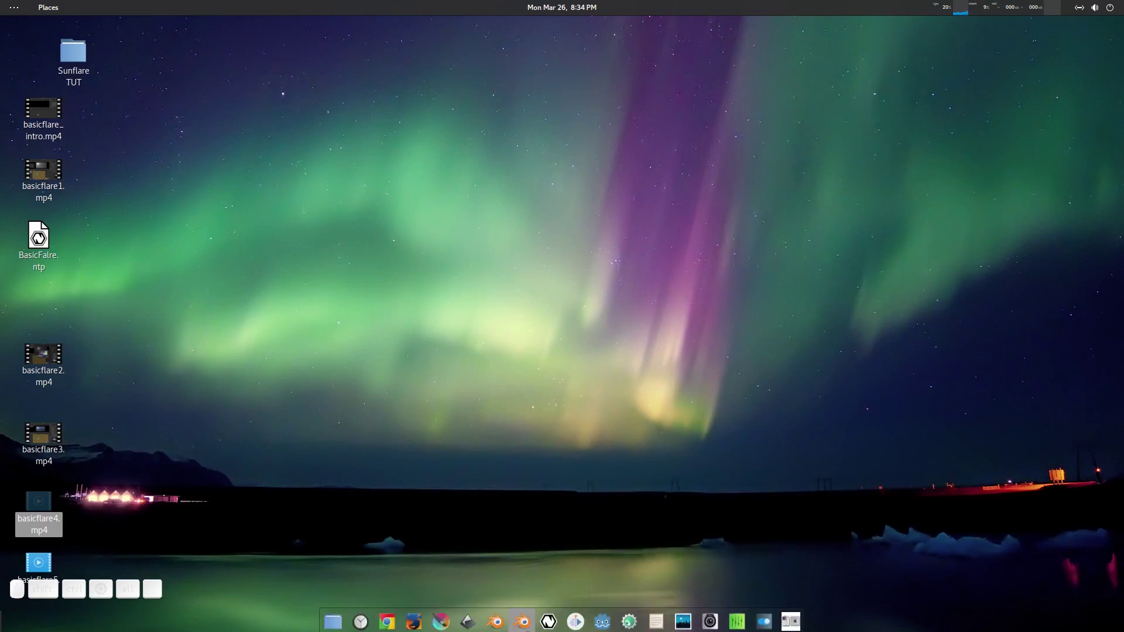
click(548, 619)
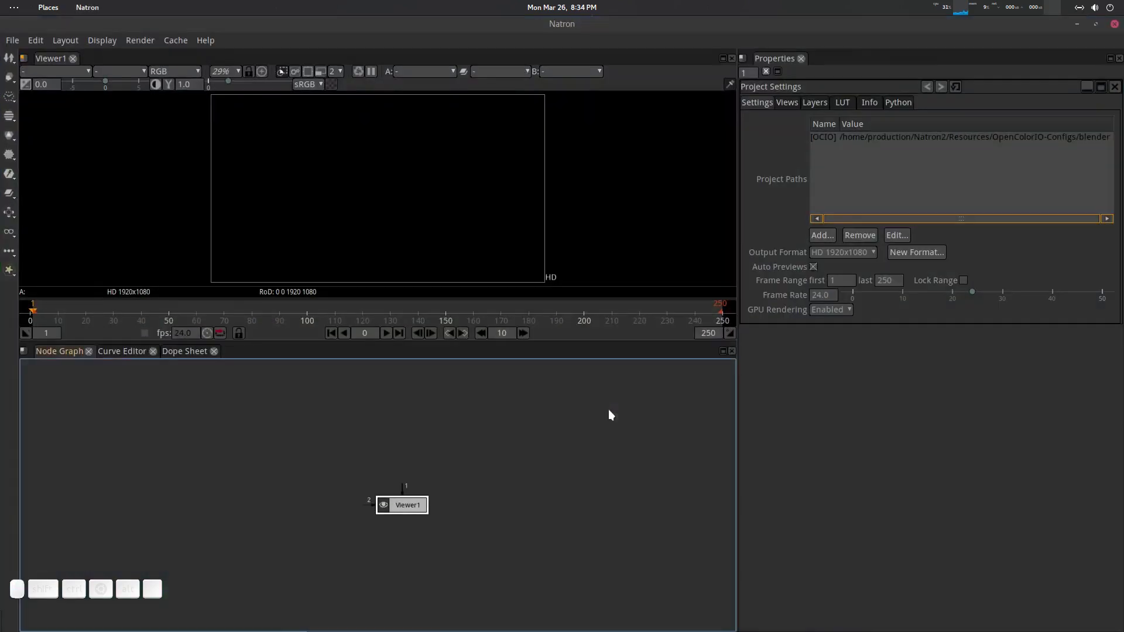
Step: Search the node list for "flar", highlight Flare_Basic, and dismiss the search without adding a node
key(Tab)
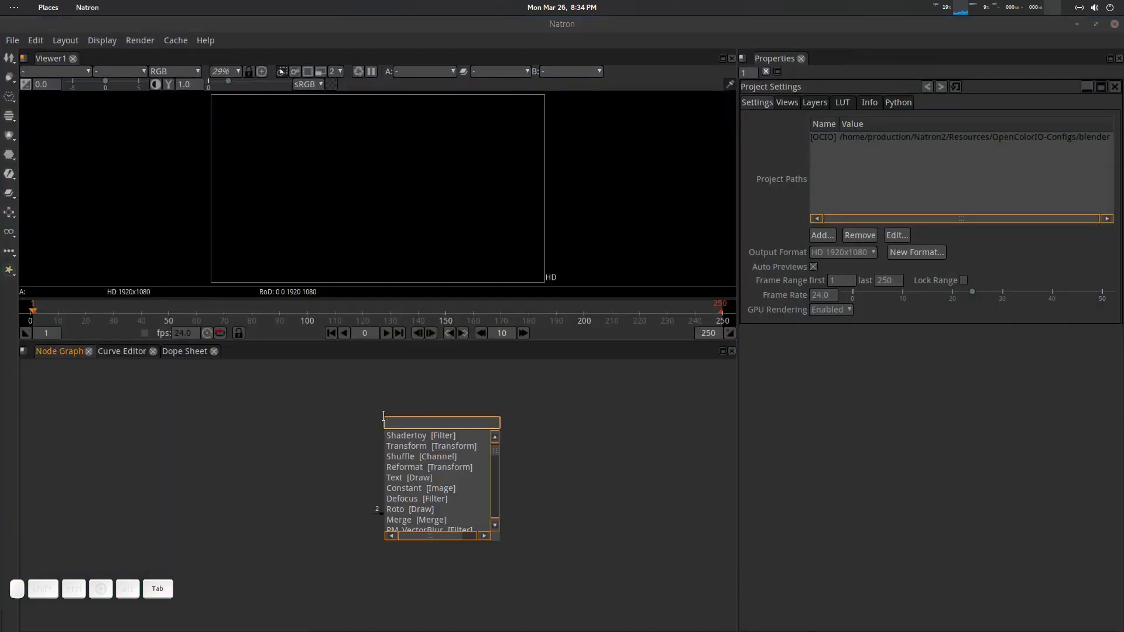
text(flar)
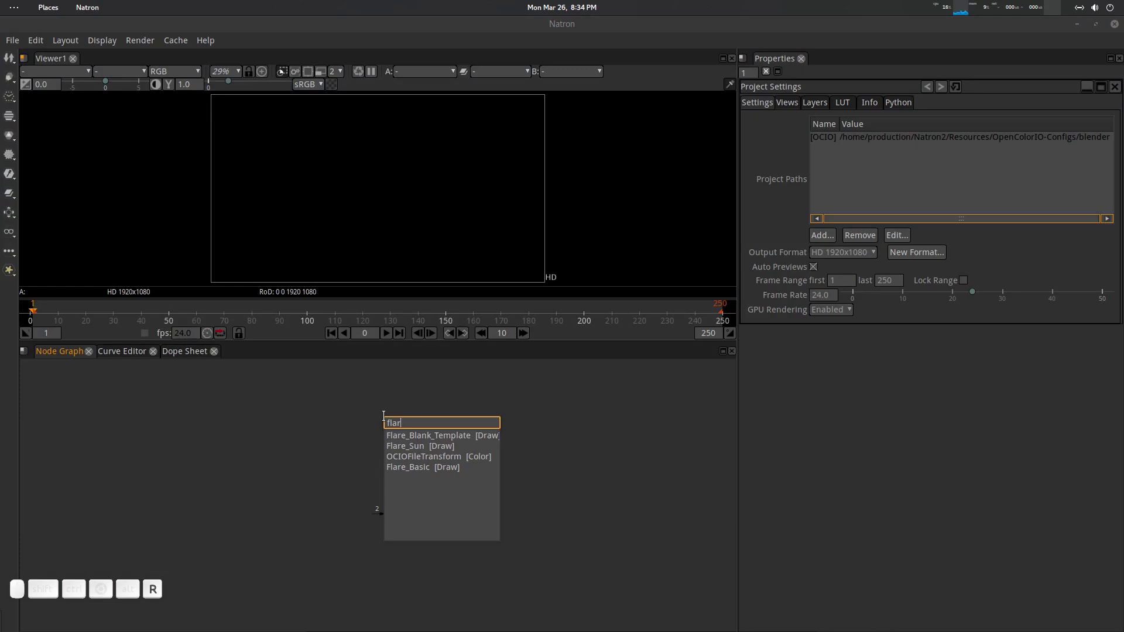
key(Down)
key(Down)
key(Down)
key(Down)
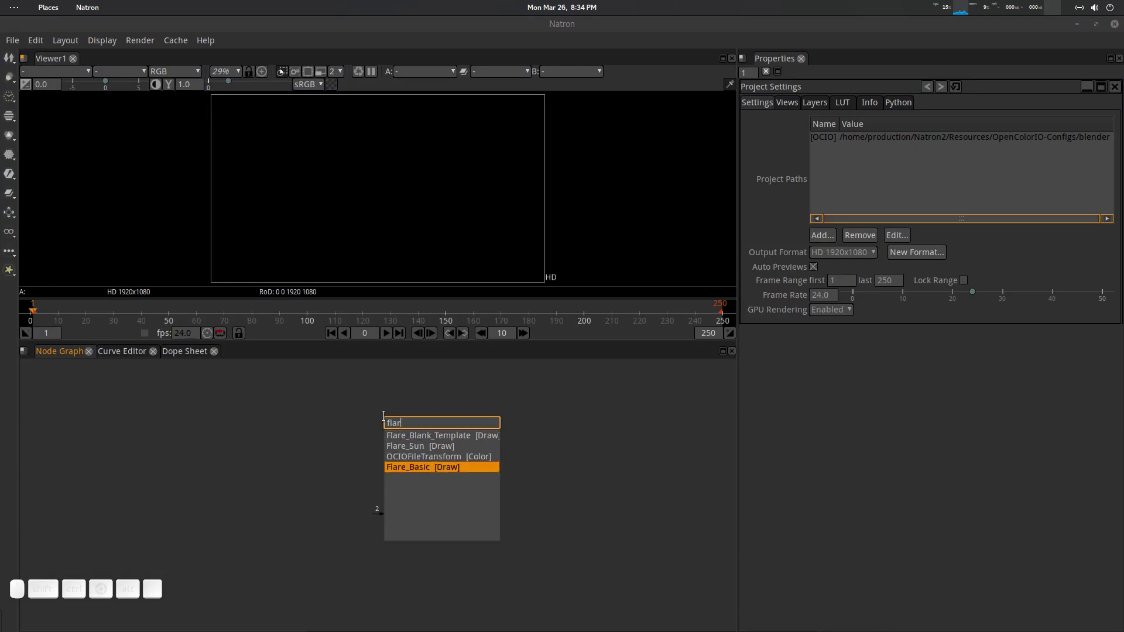
key(Escape)
Step: Add a Flare_Basic node from the Draw/Lens Flare group, connect it to Viewer1, and line up both nodes to test the flare
click(10, 76)
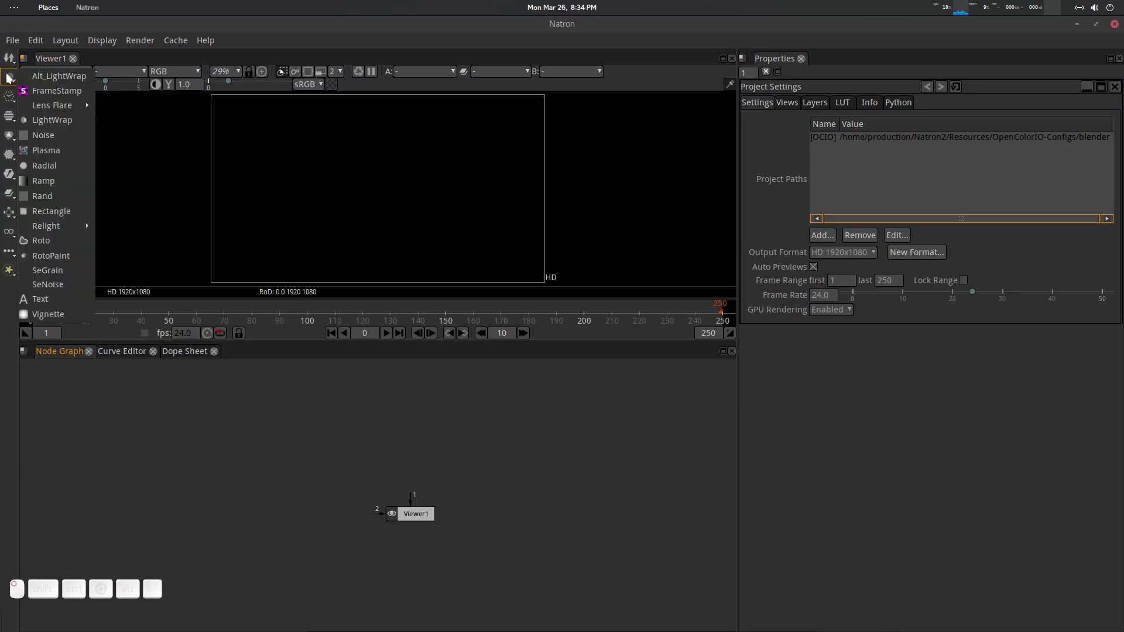
mouse_move(65, 107)
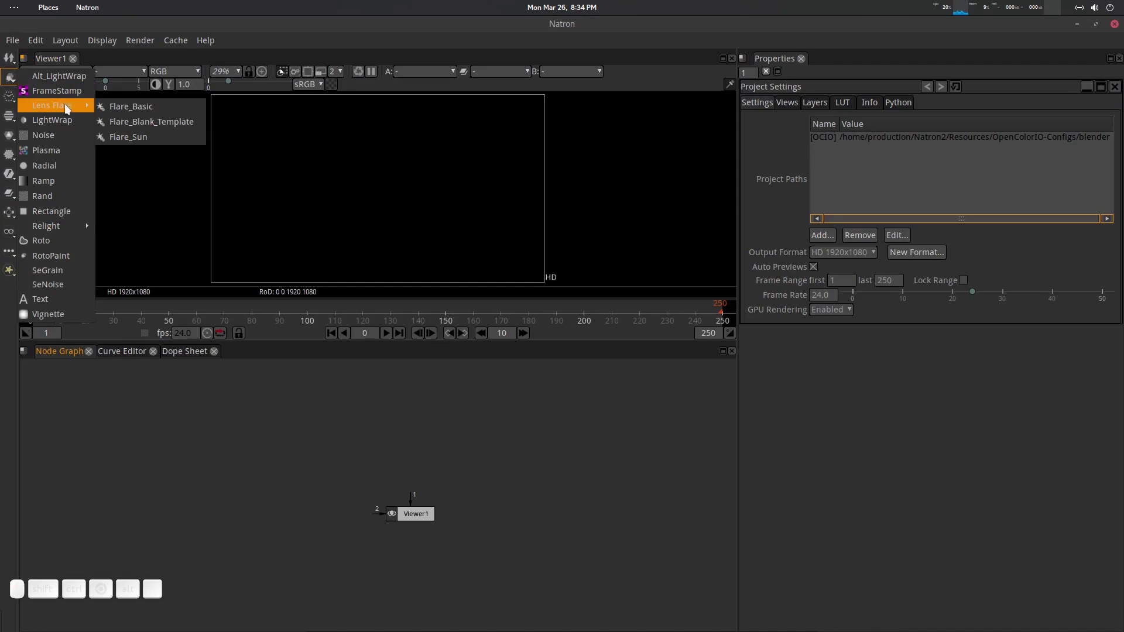
click(163, 111)
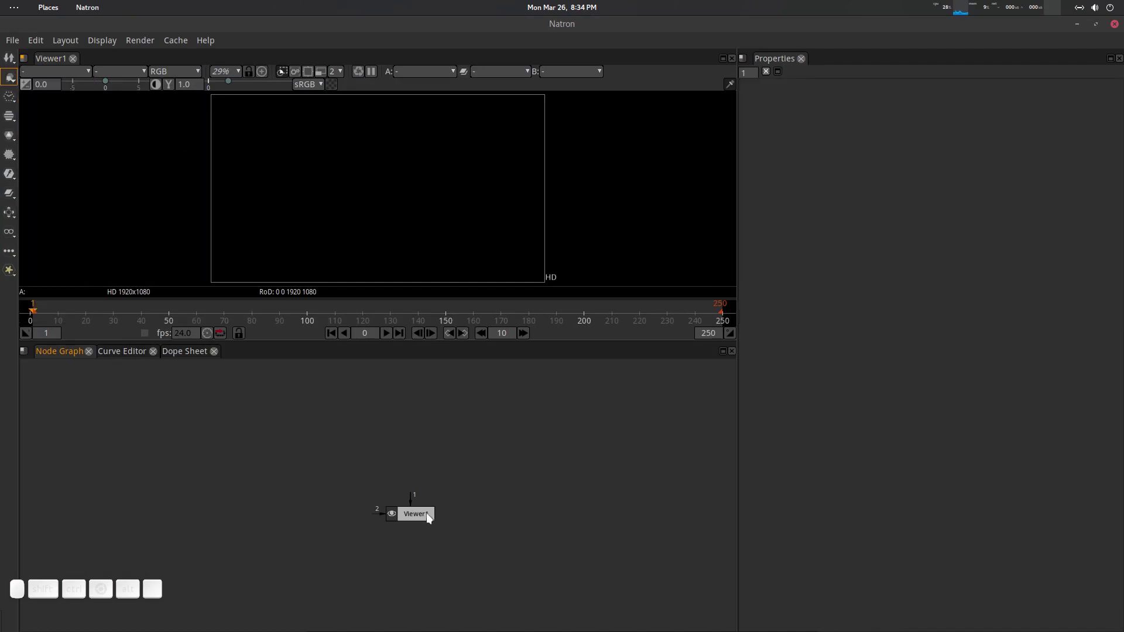
drag(424, 511, 431, 457)
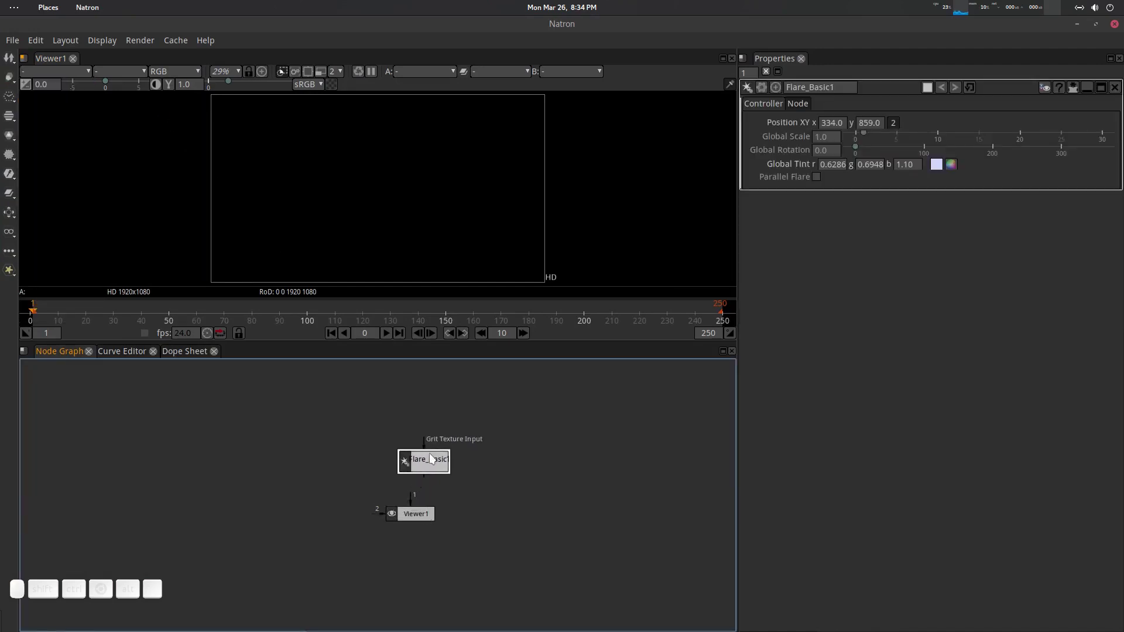
key(1)
drag(416, 513, 431, 540)
drag(421, 472, 422, 490)
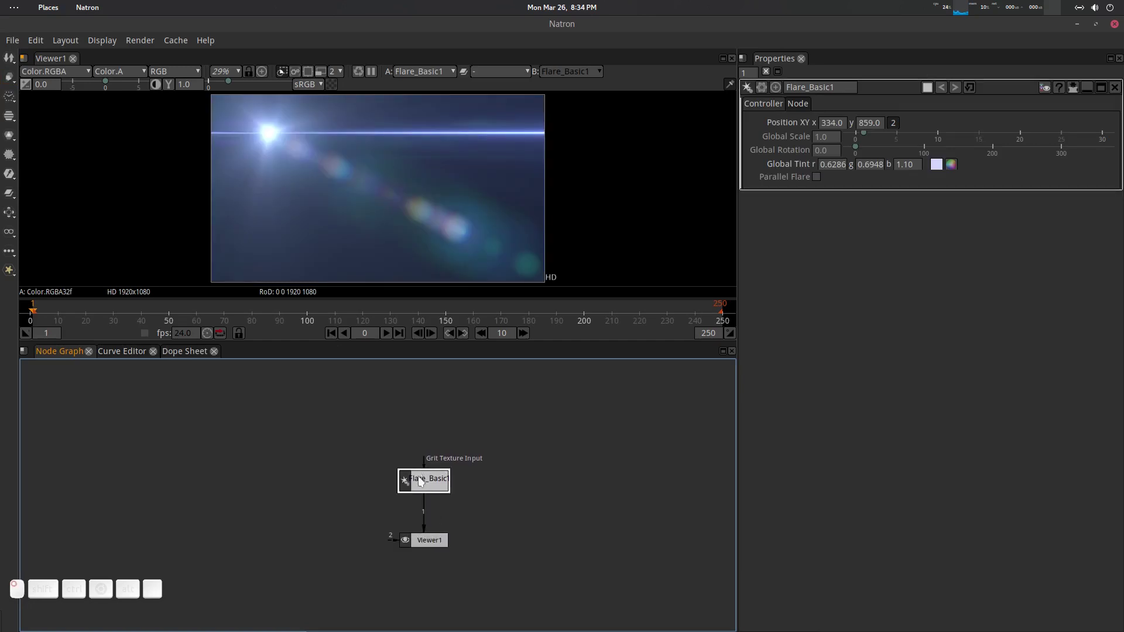
scroll(283, 144, down, 1)
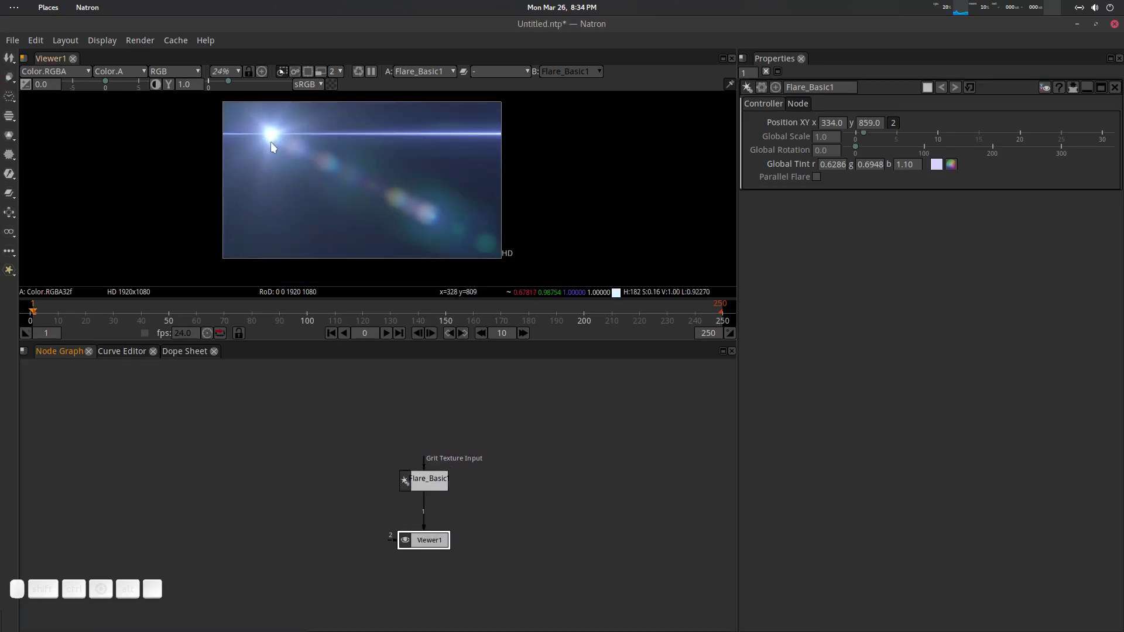
drag(270, 142, 276, 146)
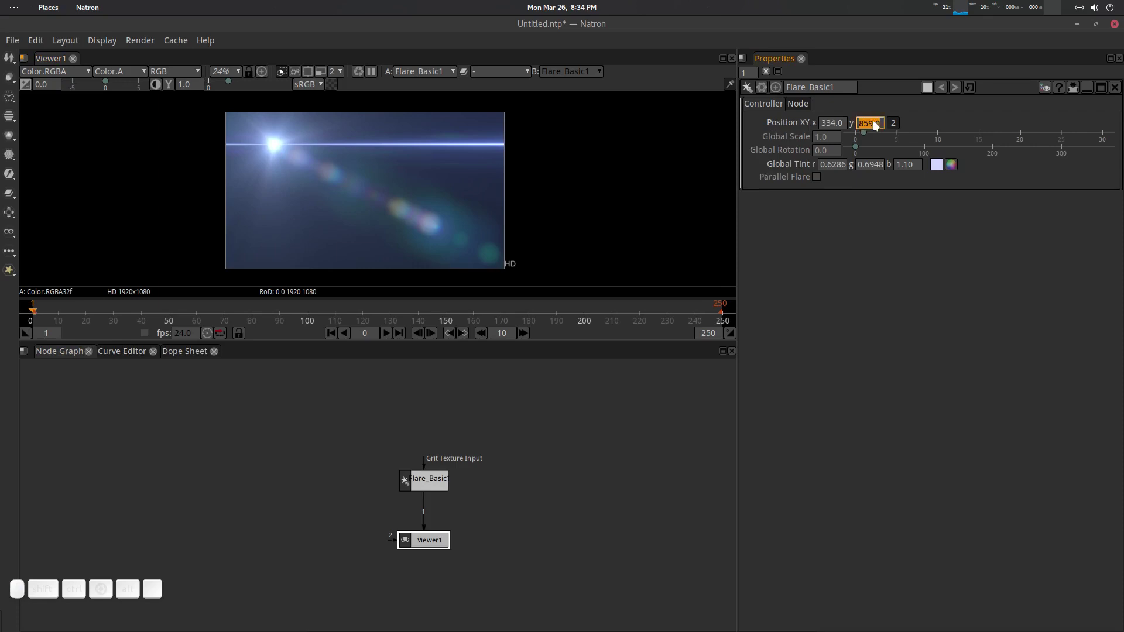
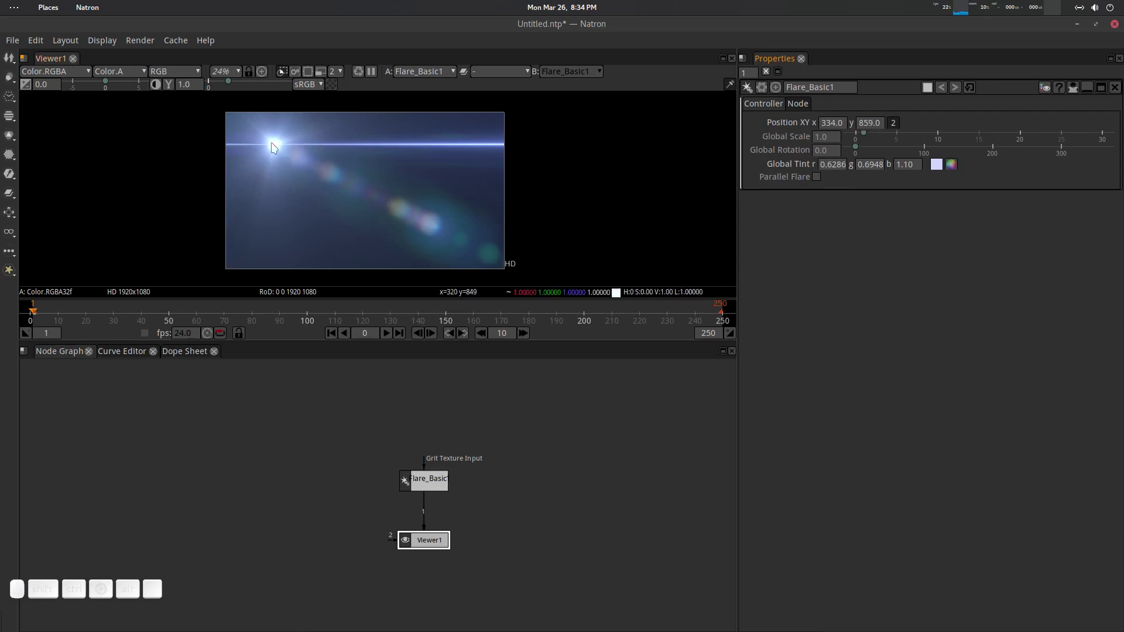
Step: Delete the Flare_Basic1 test node and close Natron without saving the untitled project
click(442, 481)
key(Delete)
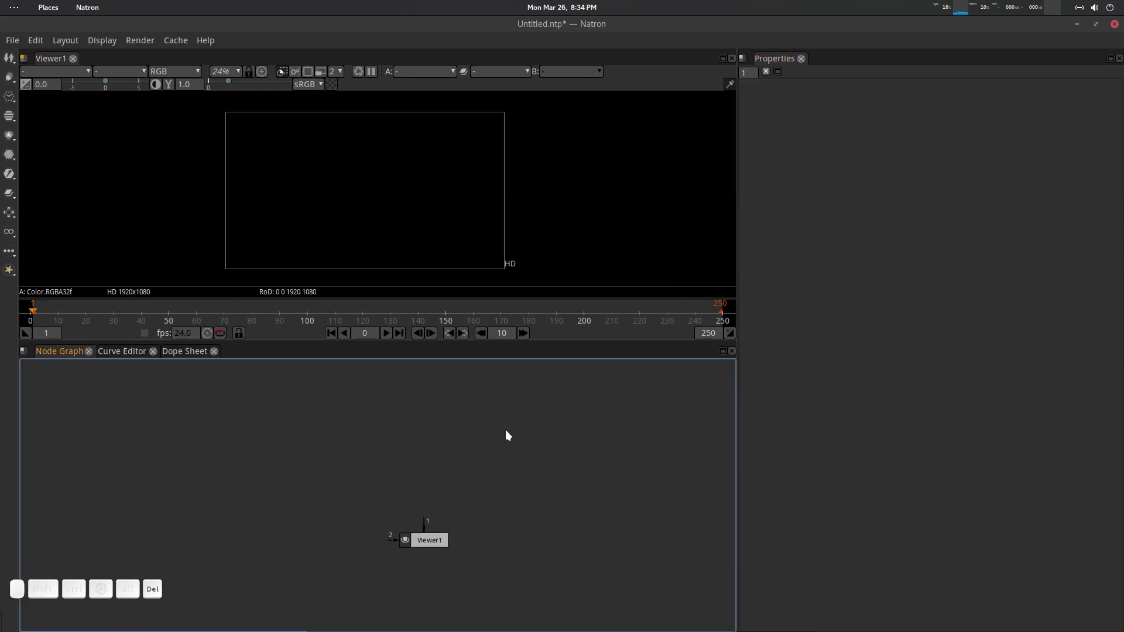
click(1114, 24)
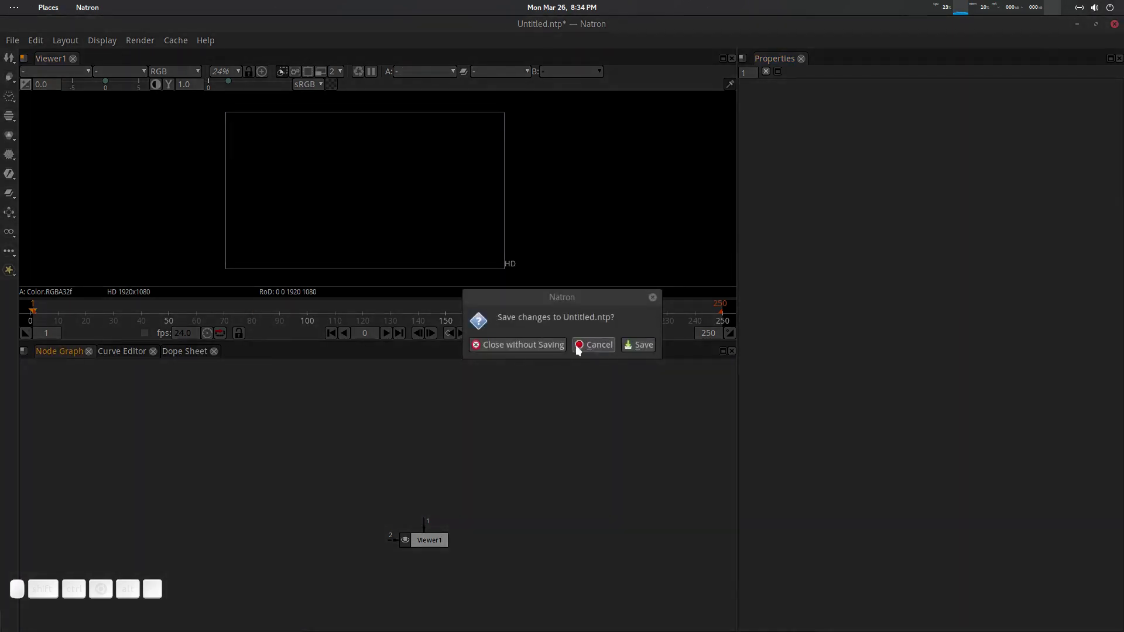
click(536, 344)
Step: Switch to the file manager and permanently delete Flare_Basic.pyc from the Lens_Flare_Presets folder
key(alt+Tab)
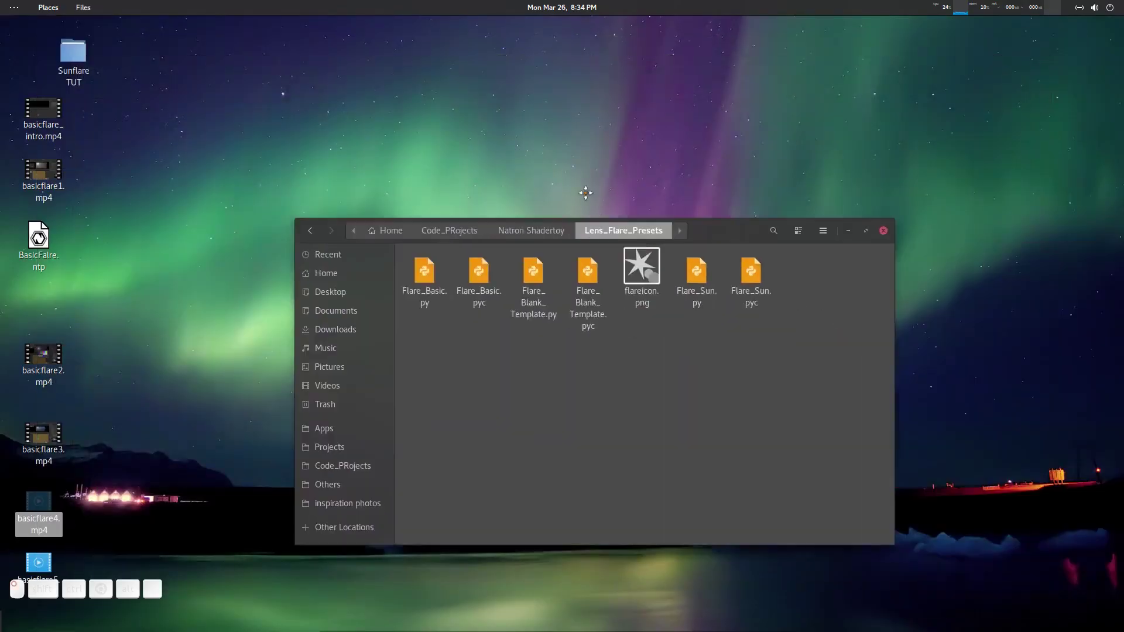
click(363, 253)
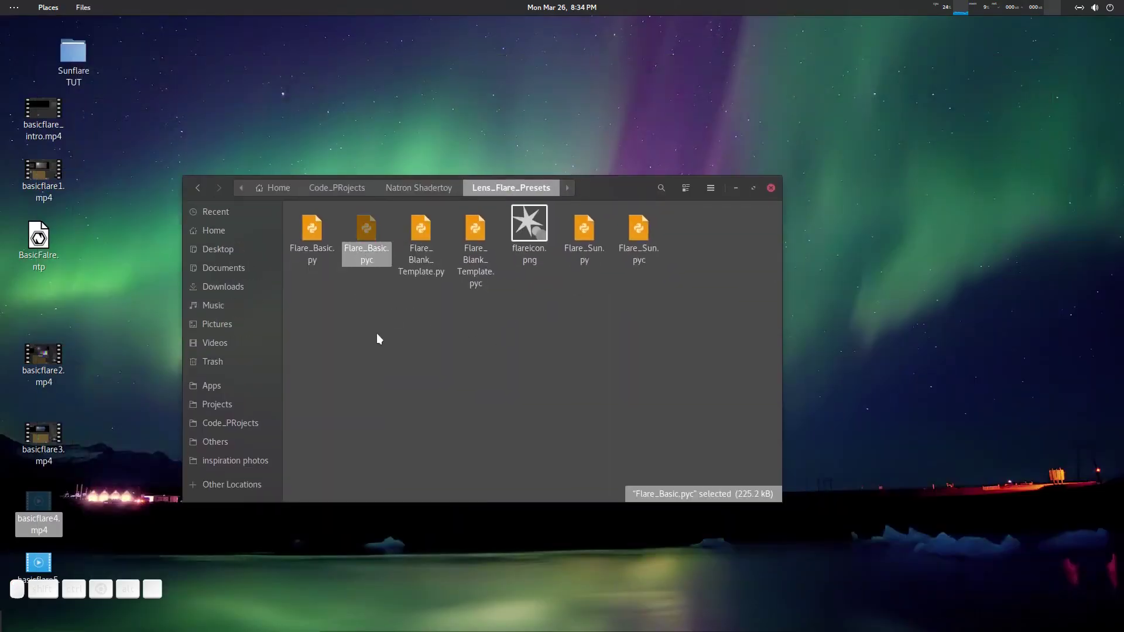
key(shift+Delete)
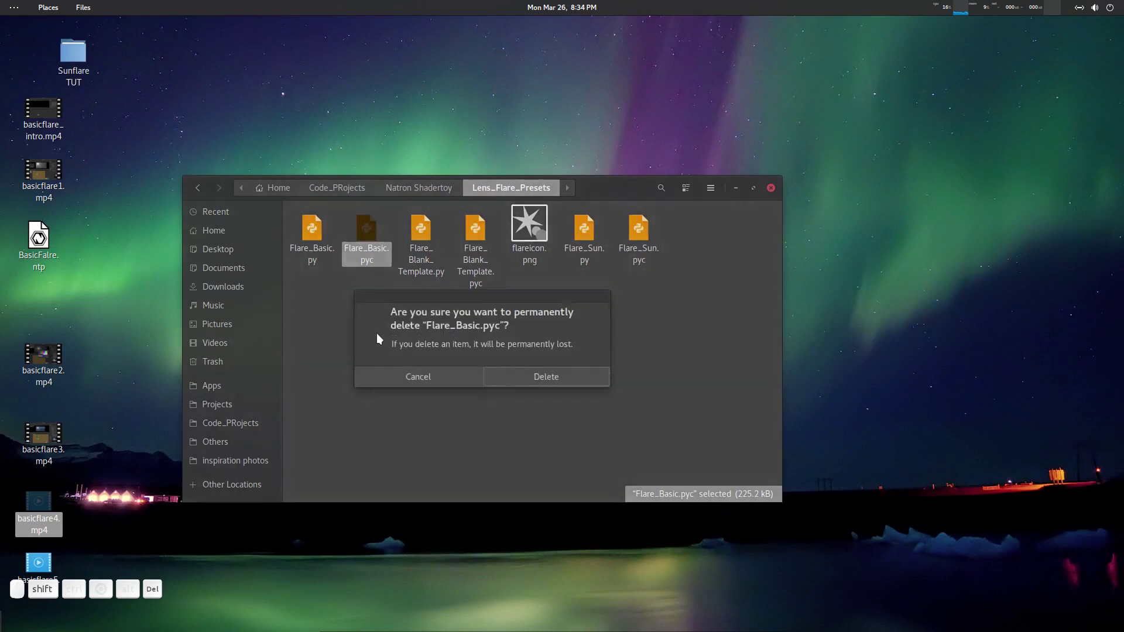
key(Return)
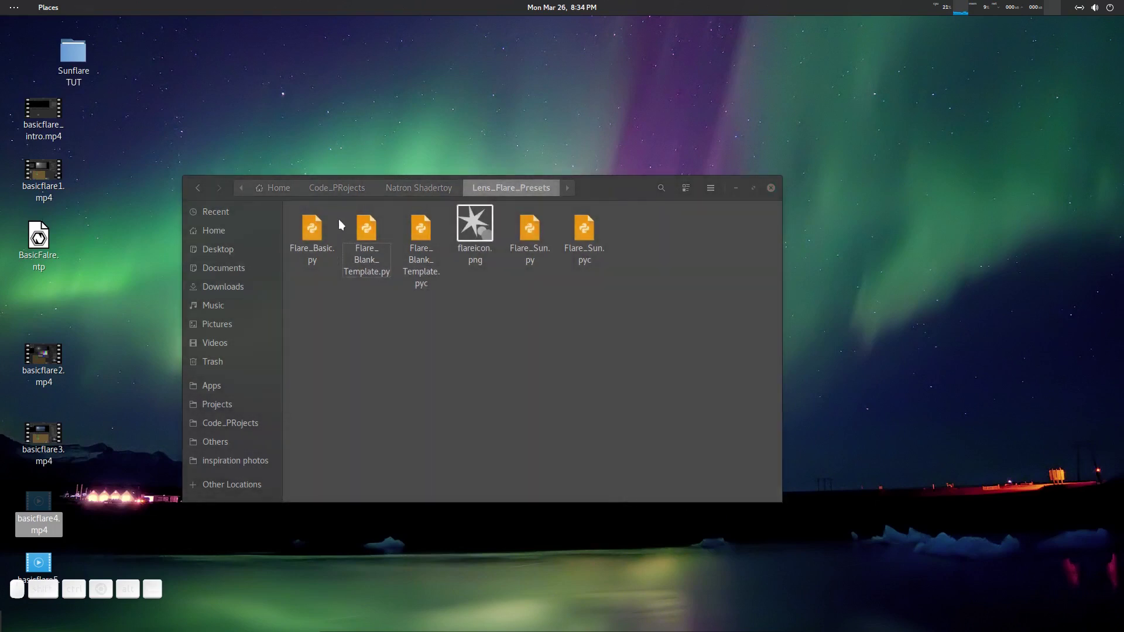
Step: Open Flare_Basic.py in KWrite and reload it with the line length limit temporarily raised
right_click(322, 237)
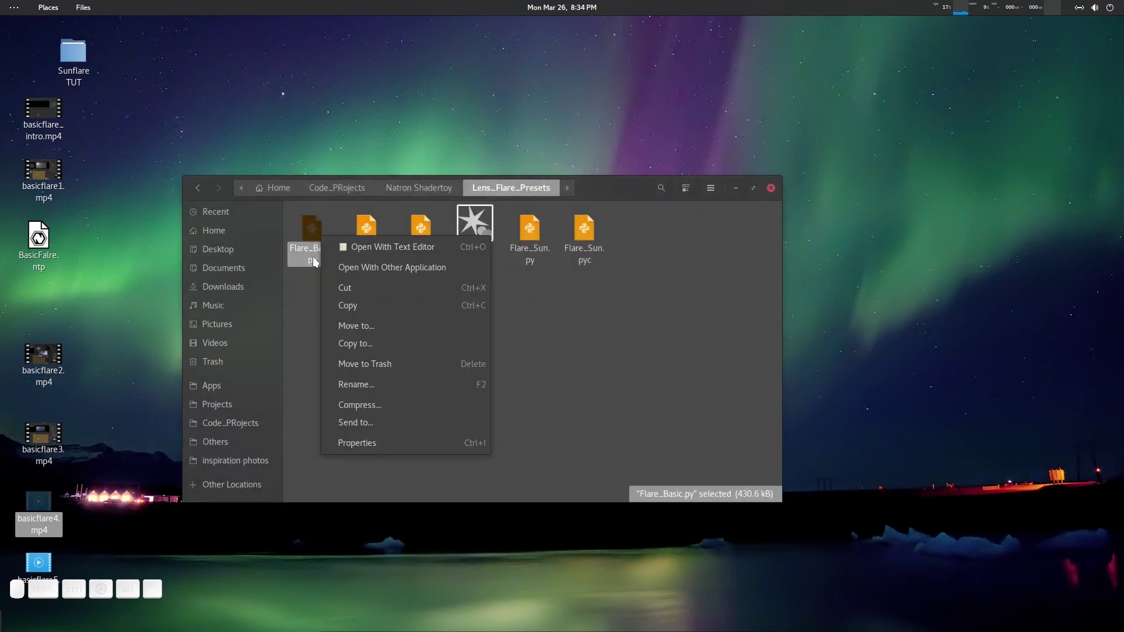
click(377, 269)
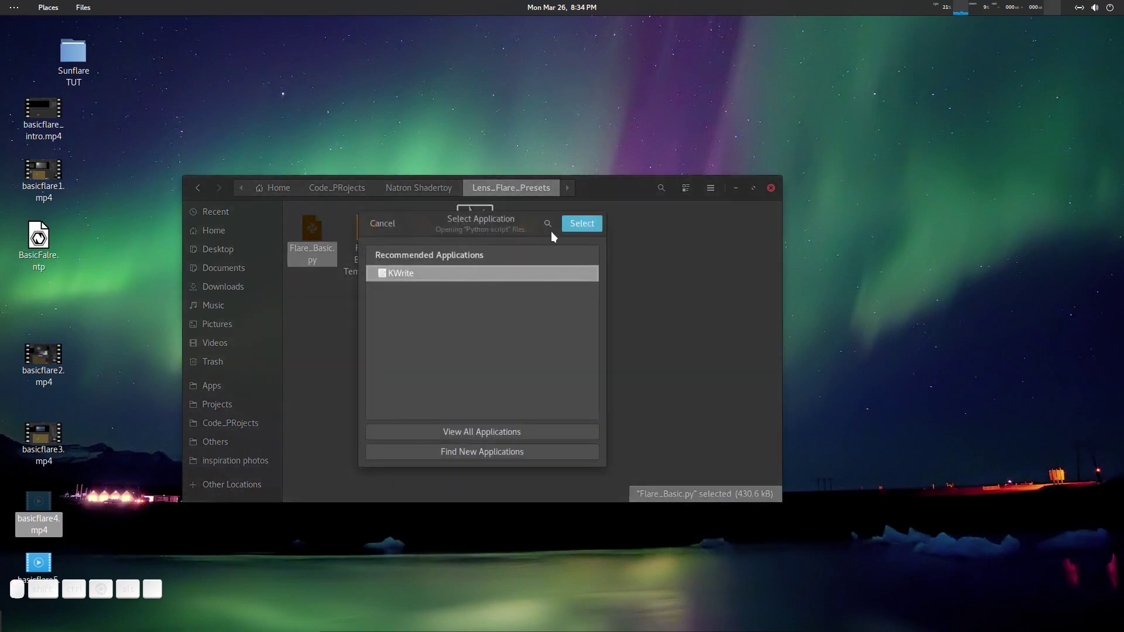
click(581, 224)
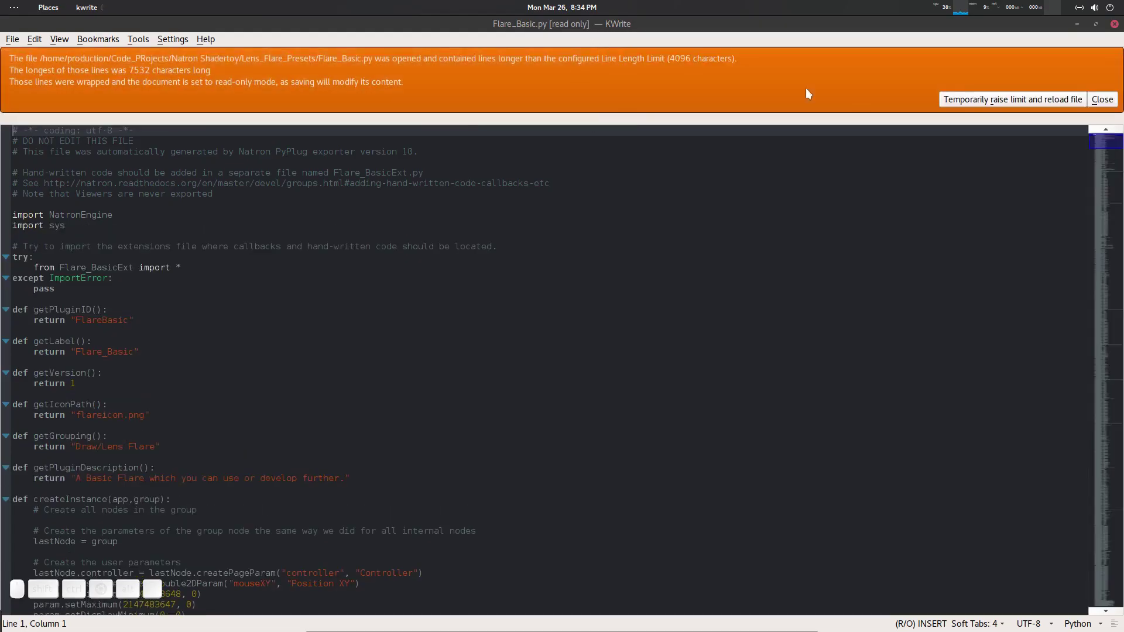
click(1002, 100)
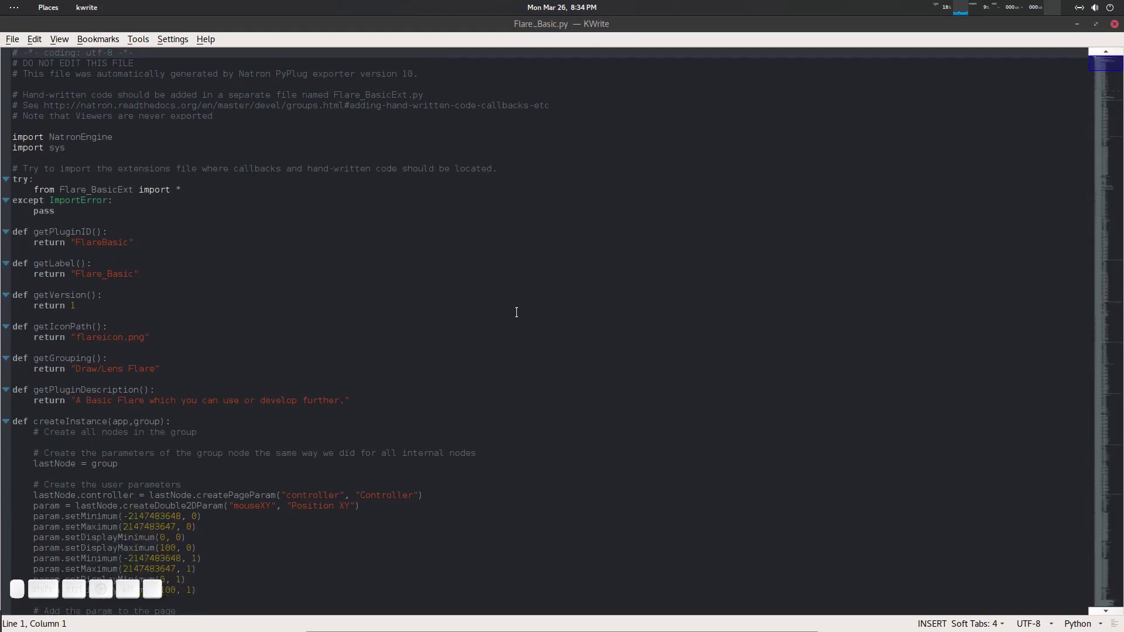
Step: Search the Flare_Basic.py script for "mouseXY"
scroll(246, 396, down, 7)
click(240, 387)
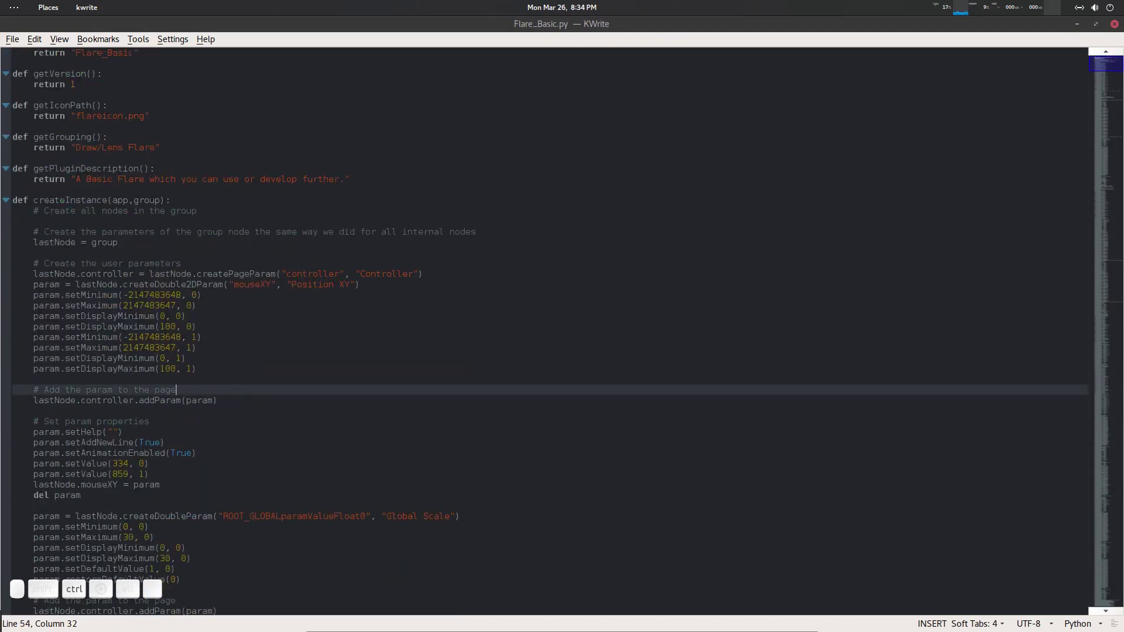
key(ctrl+f)
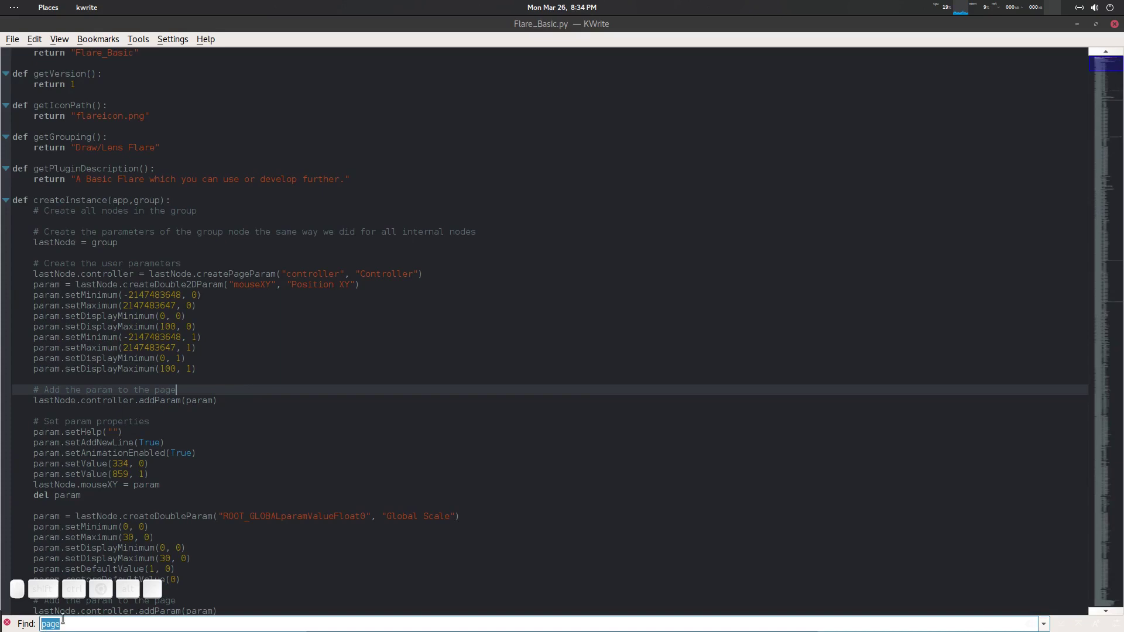
text(mouse)
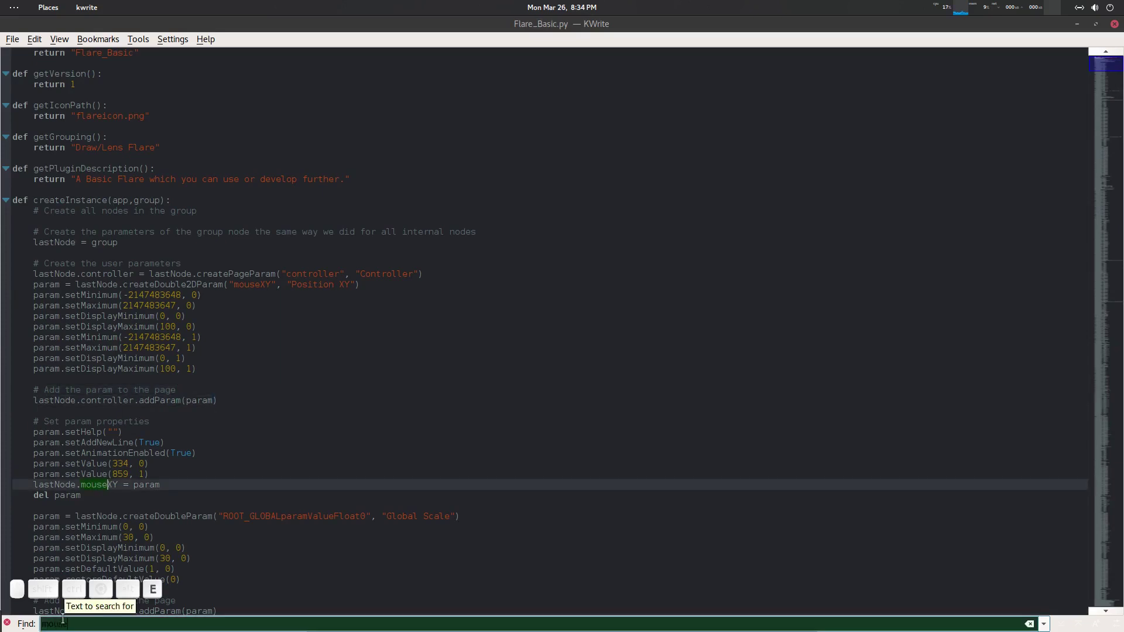
text(XY)
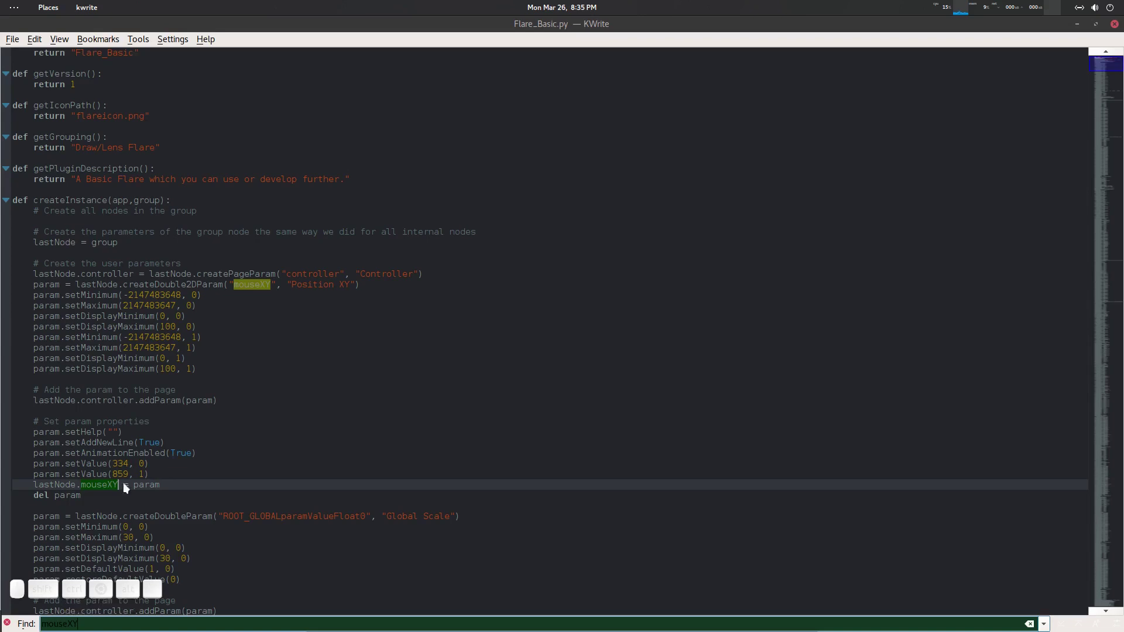
Step: Locate the "Set param properties" section of the mouseXY parameter and enlarge the script text for reading
scroll(113, 427, down, 2)
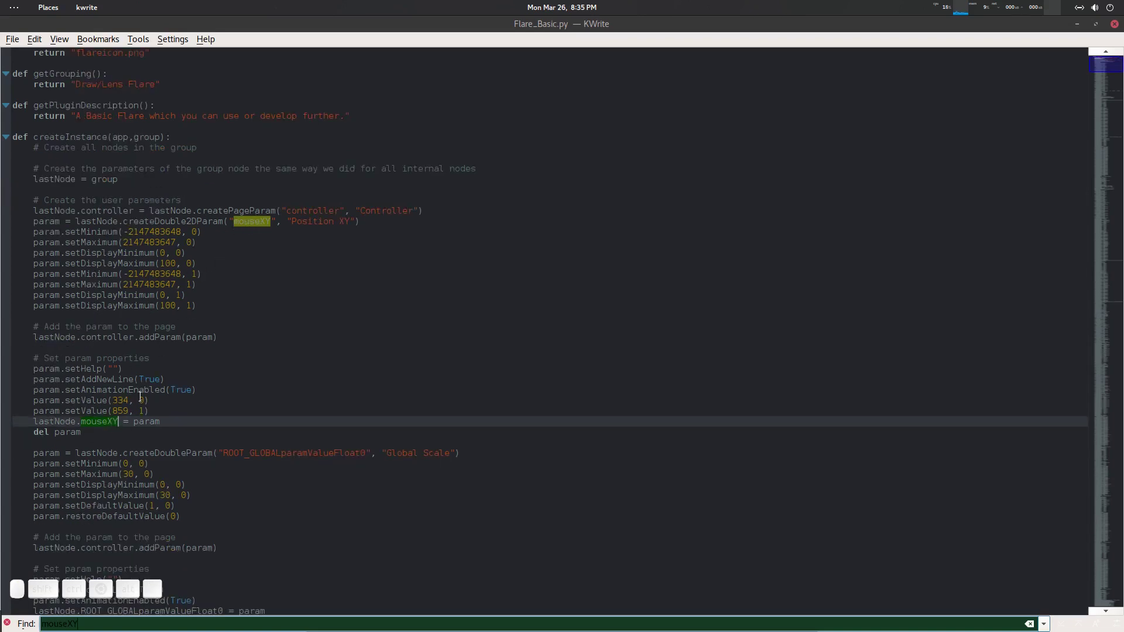
click(68, 358)
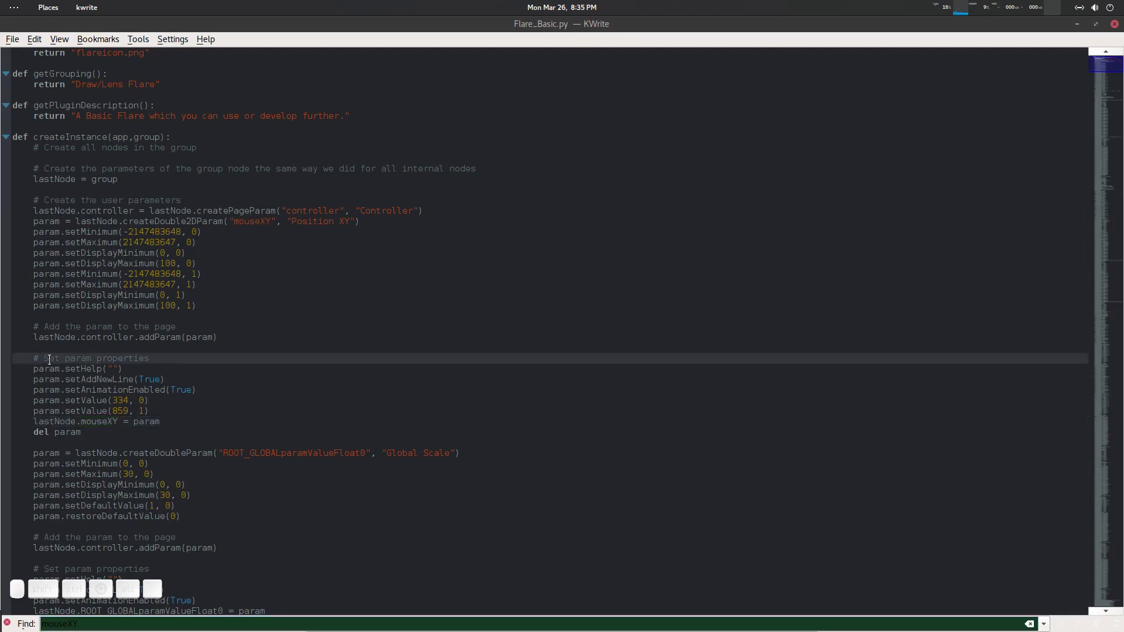
drag(49, 358, 141, 359)
click(151, 359)
ctrl+scroll(166, 400, up, 3)
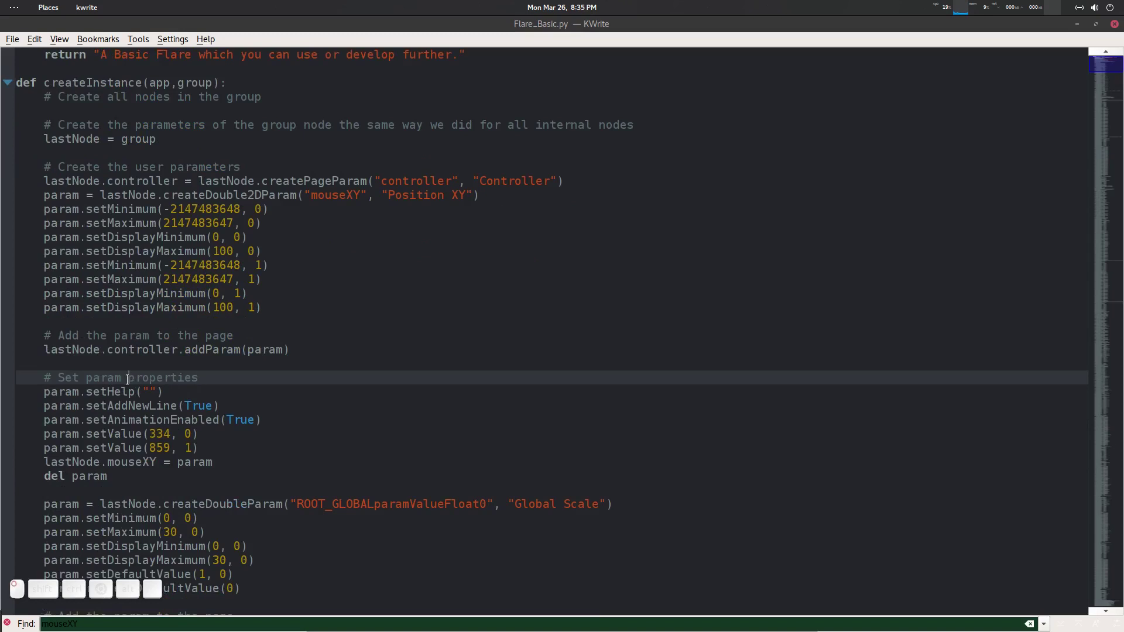
Step: Step through every occurrence of mouseXY in the script until the search wraps back to the parameter's creation line
click(91, 622)
key(Return)
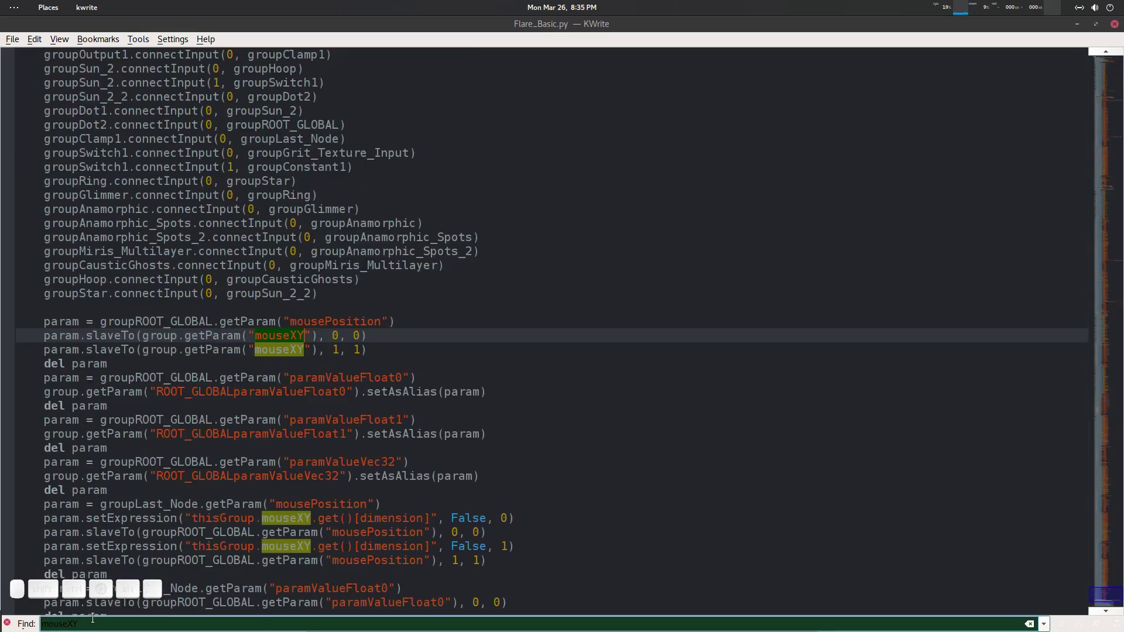
key(Return)
key(Return)
key(Return)
key(Return)
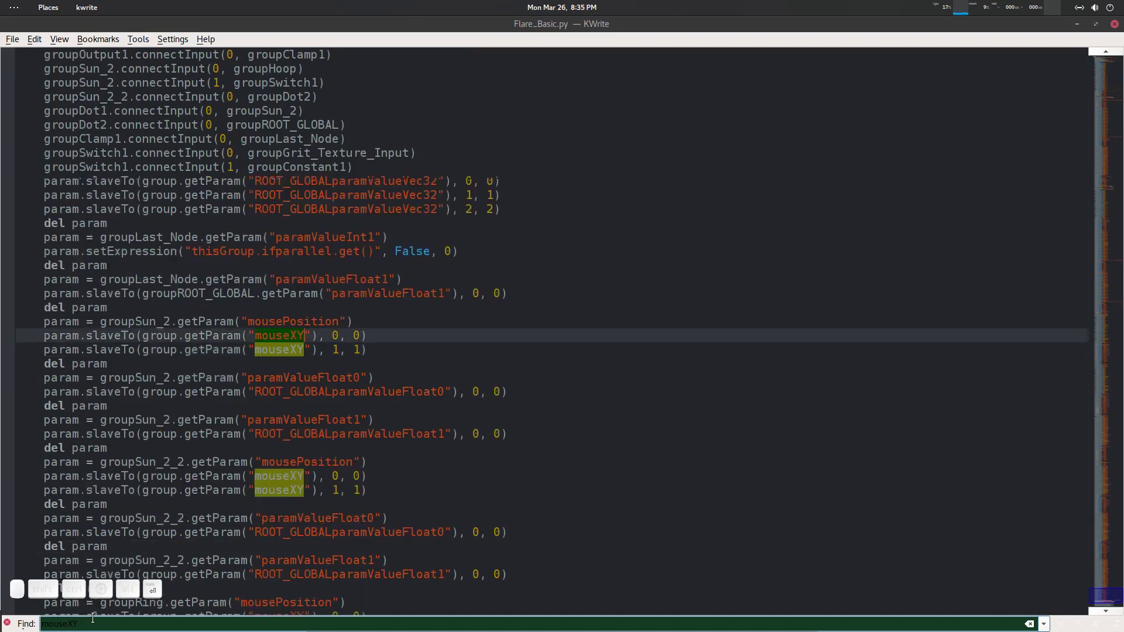
key(Return)
key(Return)
key(Return)
key(Return)
key(Return)
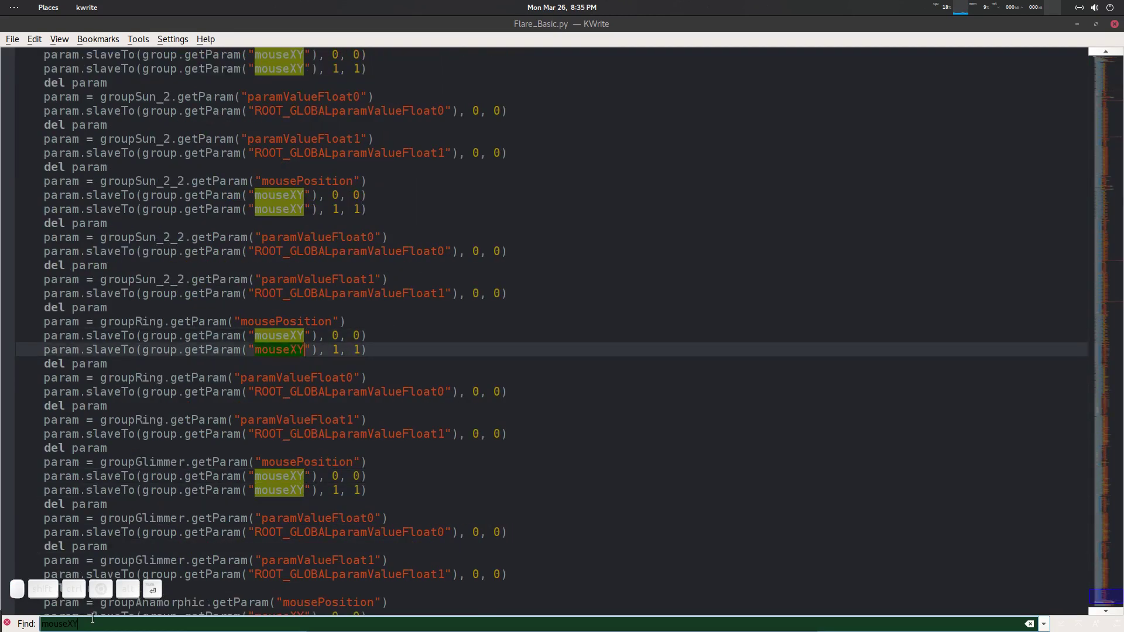
key(Return)
key(Return)
key(Return)
key(Return)
key(Return)
key(Return)
key(Return)
key(Return)
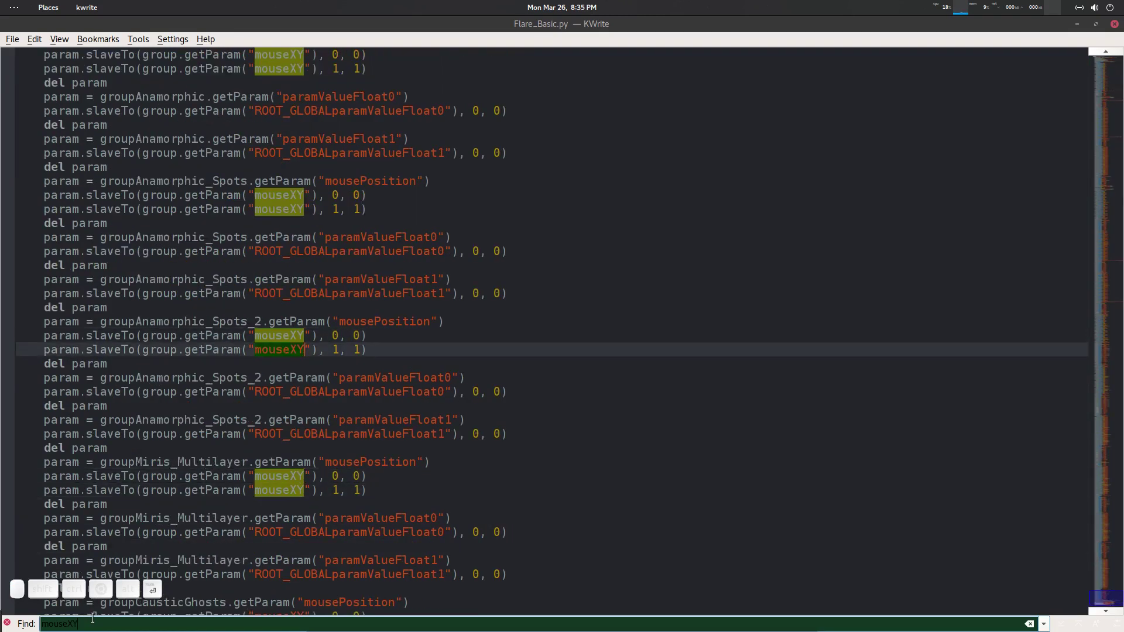
key(Return)
key(Return)
key(Return)
key(Return)
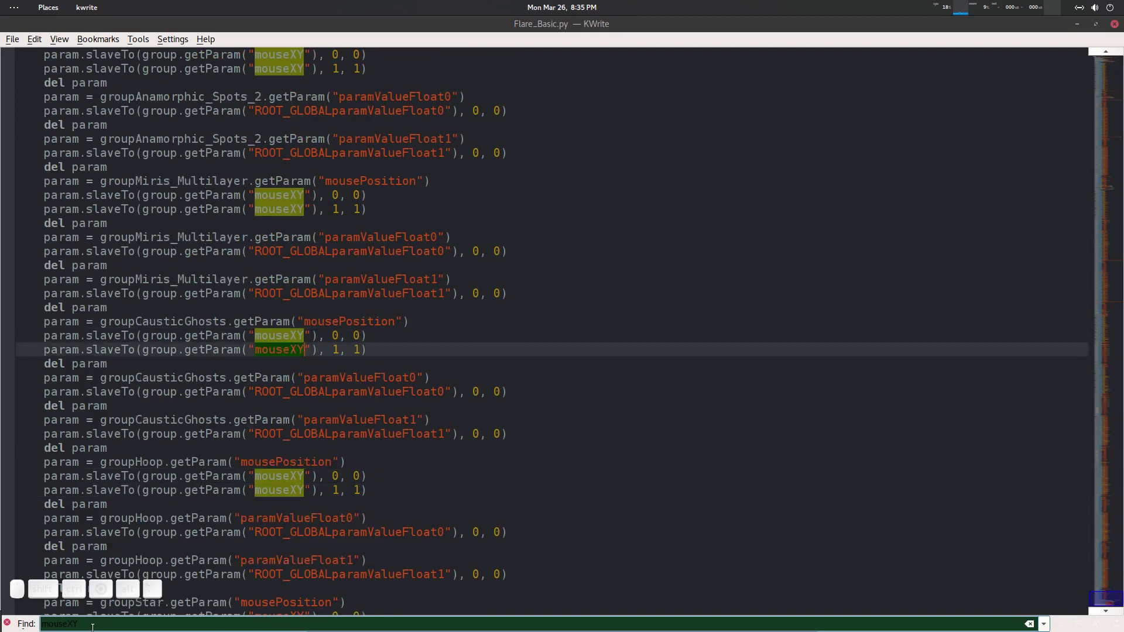
key(Return)
key(Return)
key(Return)
key(Return)
key(Return)
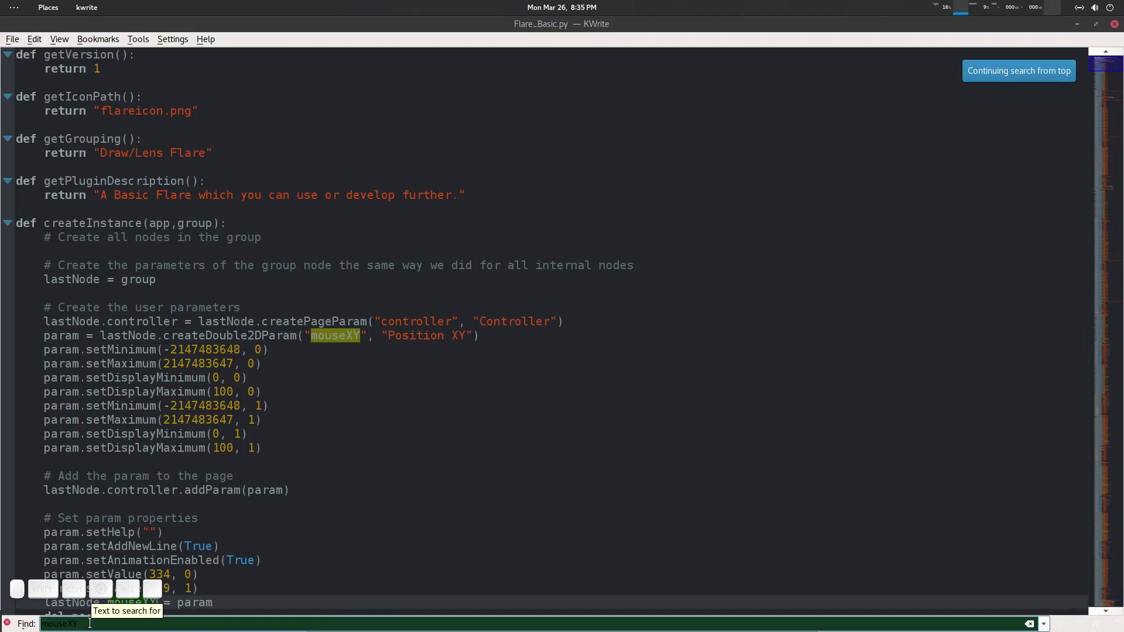
key(Return)
key(Return)
key(Return)
key(Return)
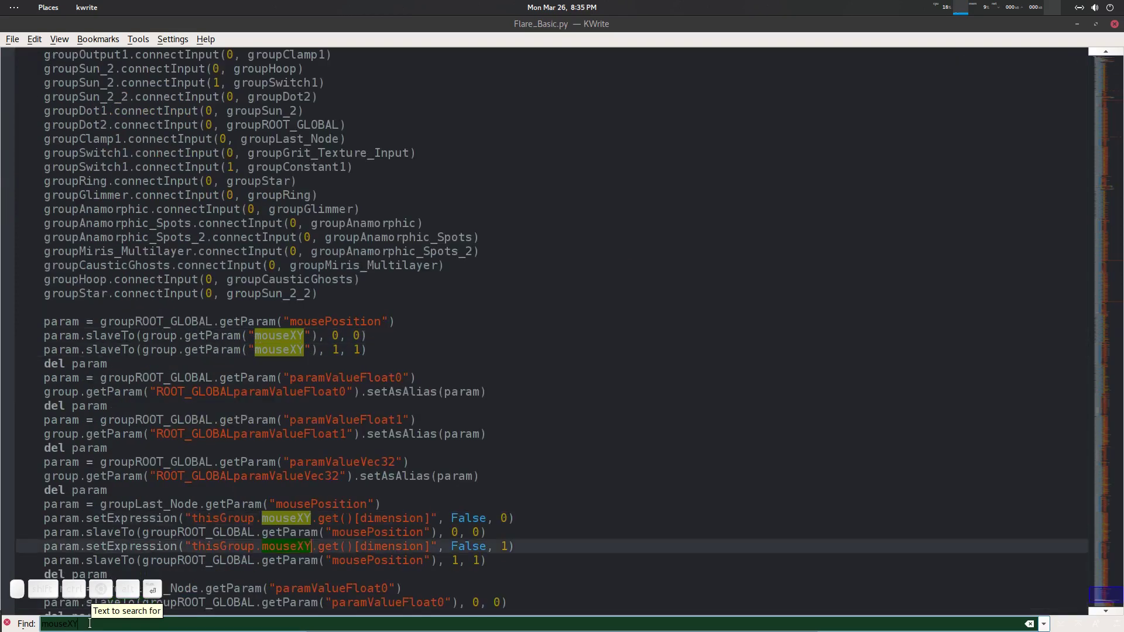
key(Return)
key(Return)
key(Return)
key(Return)
key(Return)
key(Return)
key(Return)
key(Return)
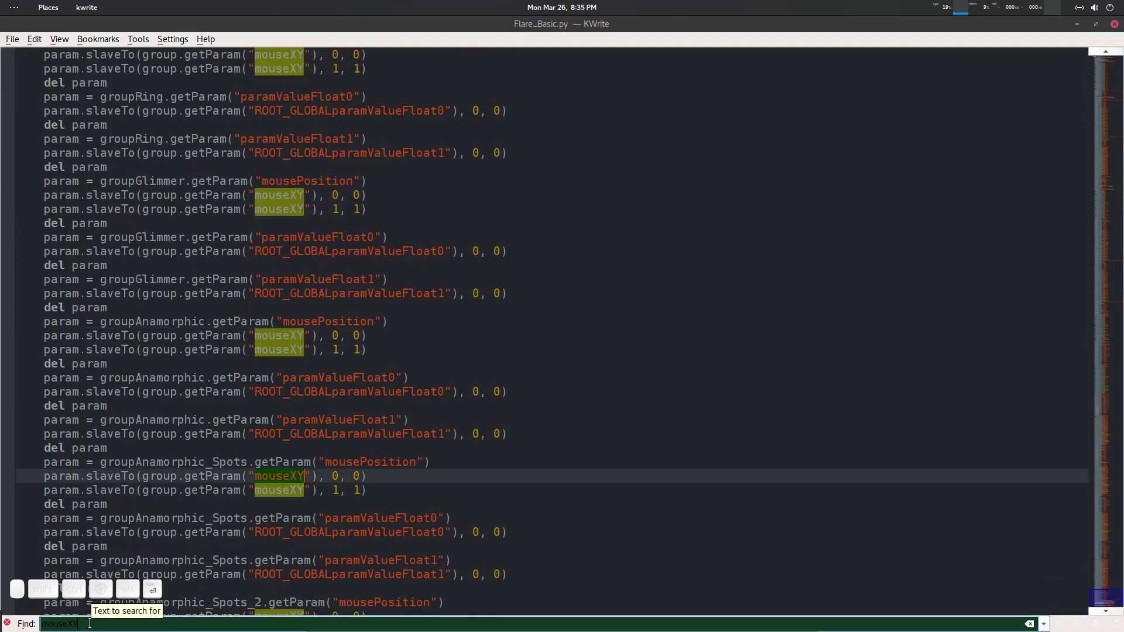
key(Return)
key(Return)
key(Return)
key(Return)
key(Return)
key(Return)
key(Return)
key(Return)
key(Return)
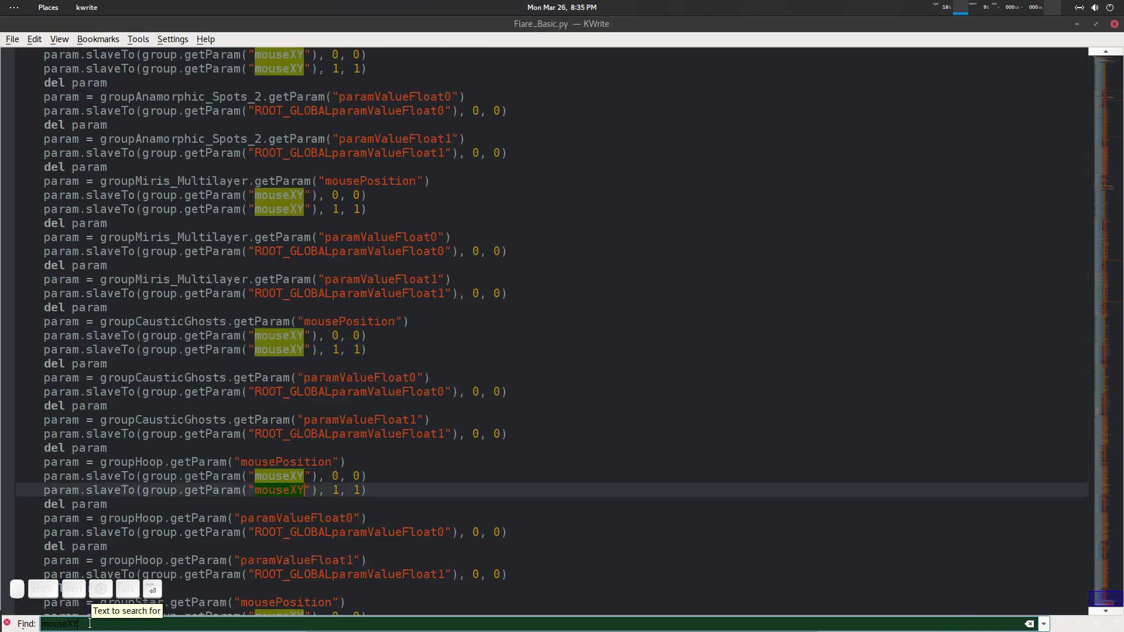
key(Return)
key(Return)
key(Return)
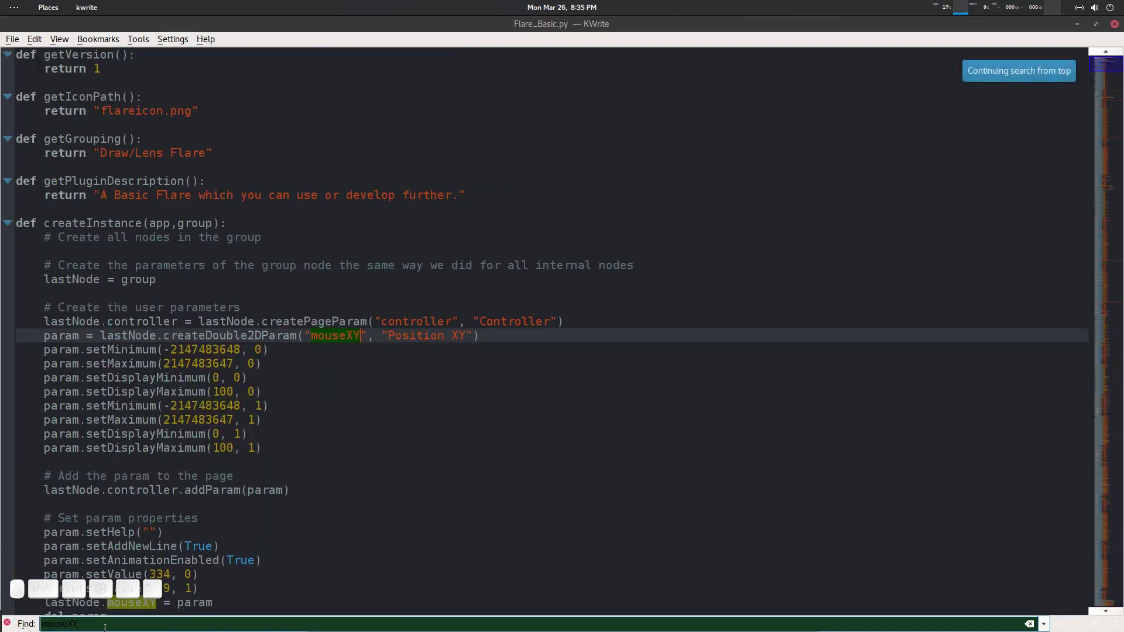
Step: Insert three blank lines after param.setValue(859, 1) in the mouseXY properties and place the cursor on the middle one
scroll(429, 371, down, 3)
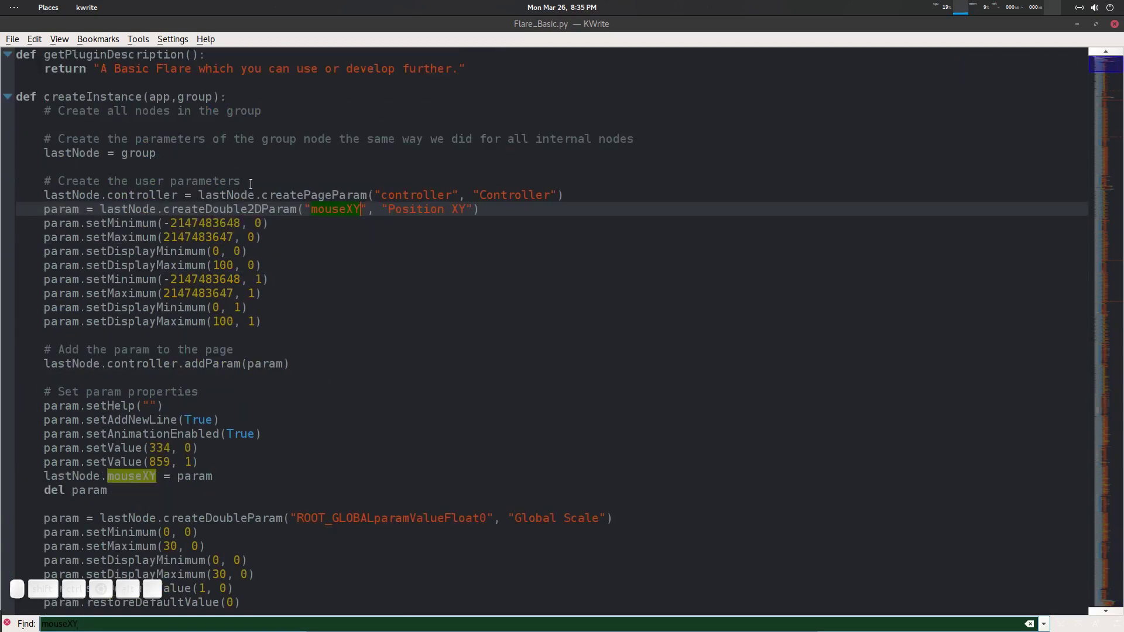
scroll(174, 367, down, 1)
click(80, 347)
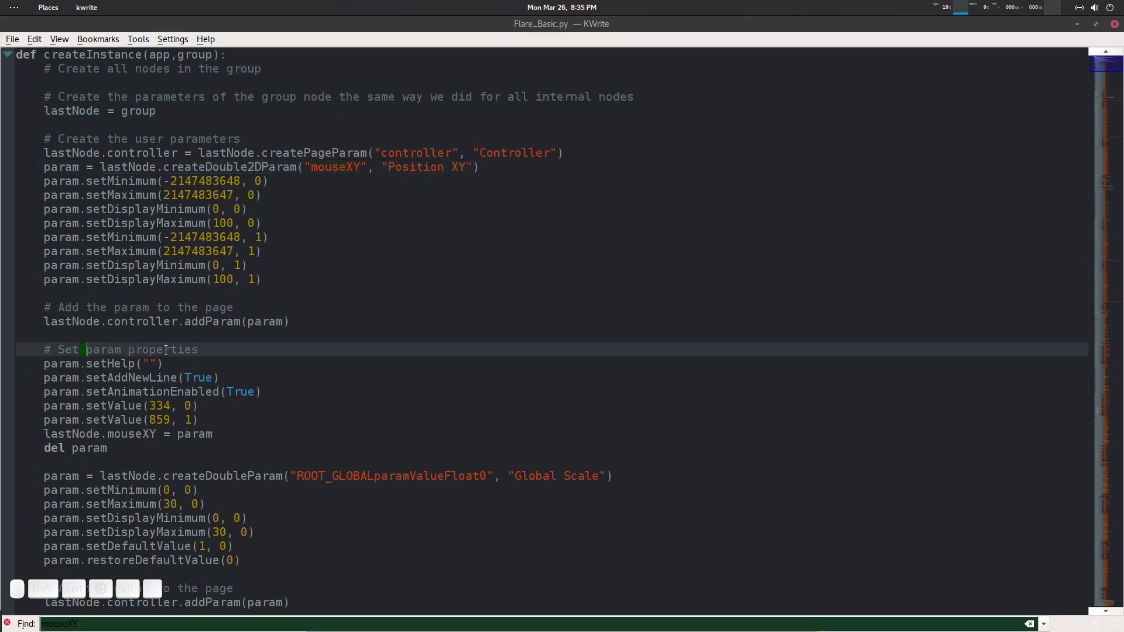
click(202, 419)
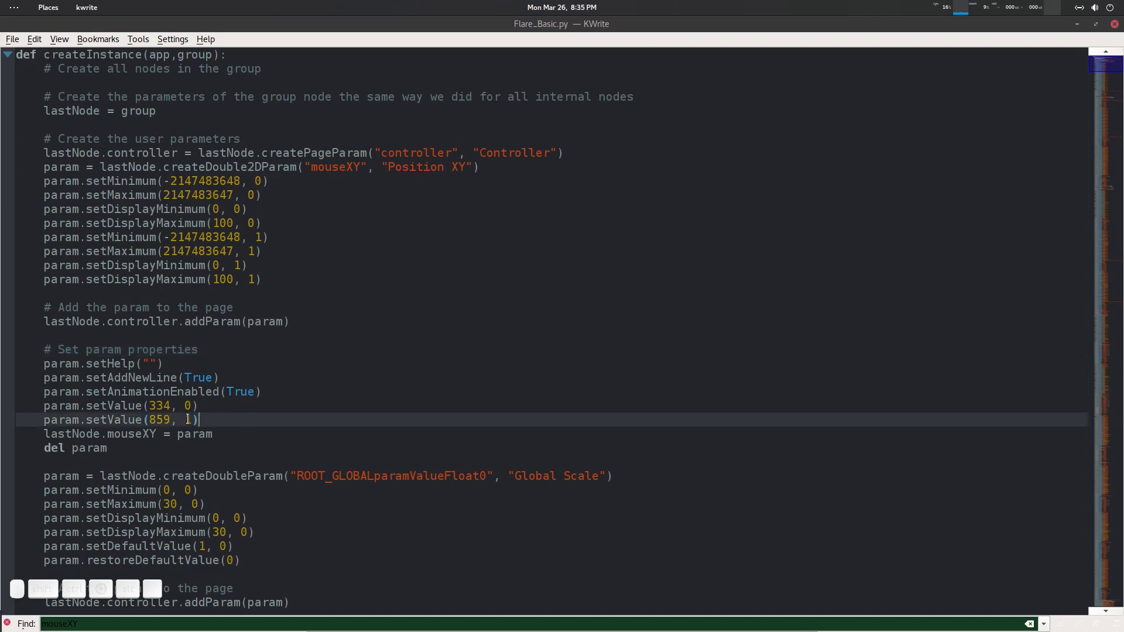
key(Return)
key(Return)
key(Return)
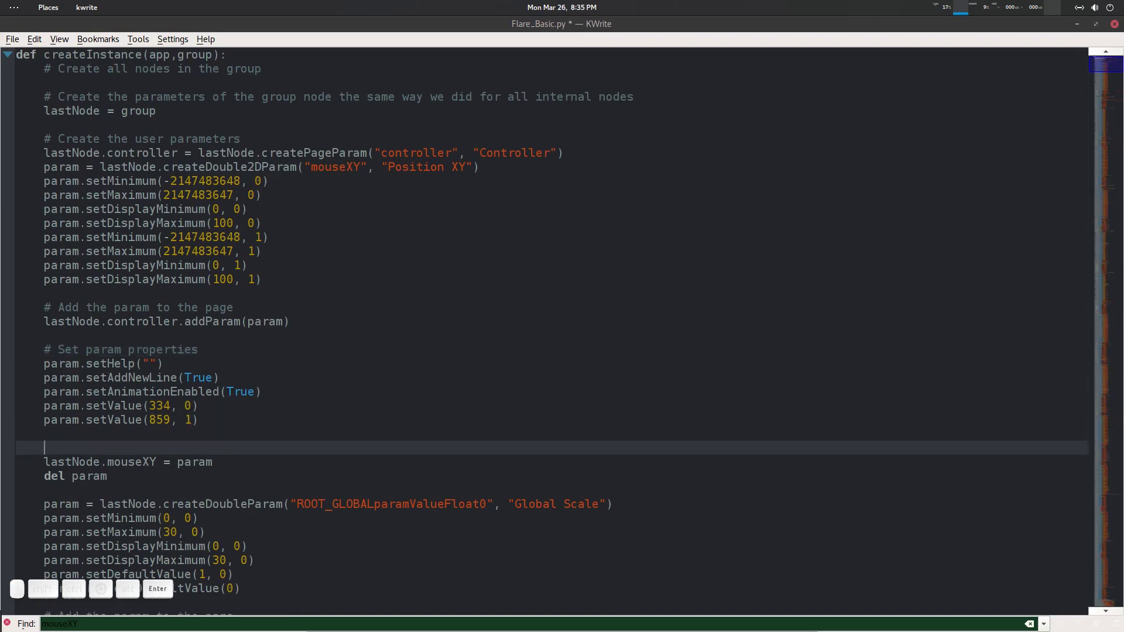
key(Up)
Step: Open "instructions For Preset Makers.txt" from the Natron Shadertoy folder and minimize the file manager
mouse_move(468, 629)
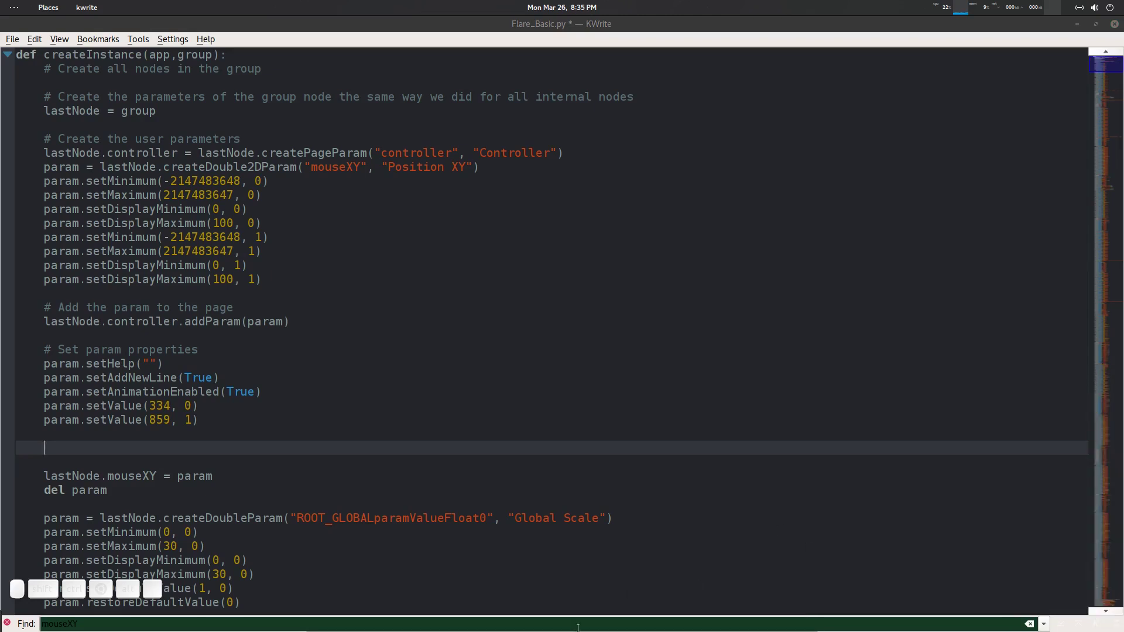
mouse_move(403, 626)
click(323, 623)
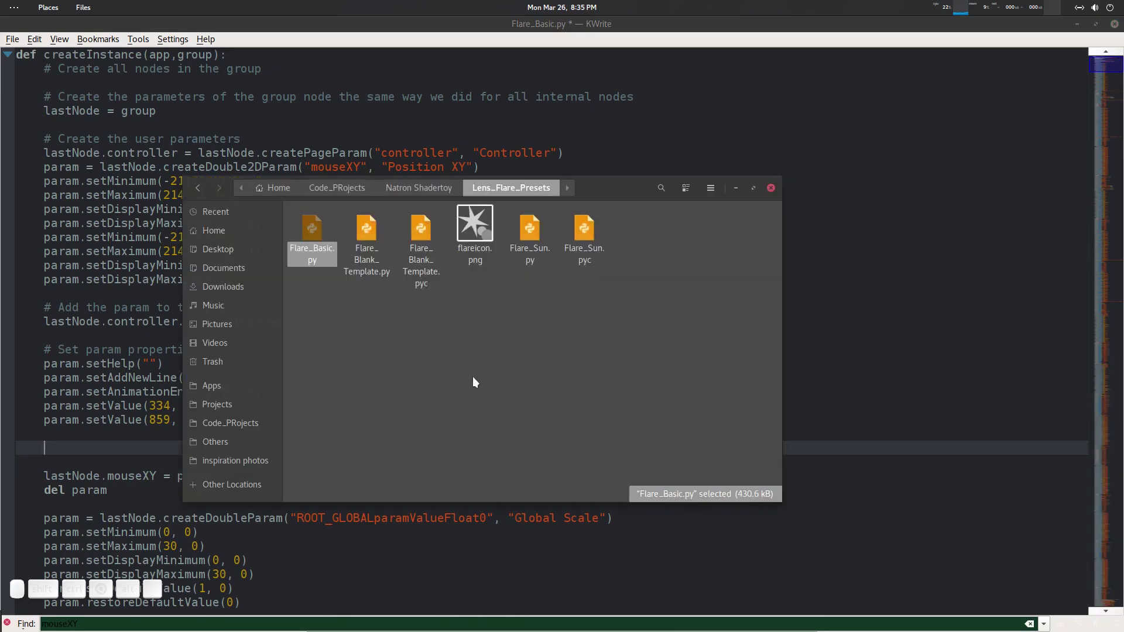
click(434, 194)
click(471, 246)
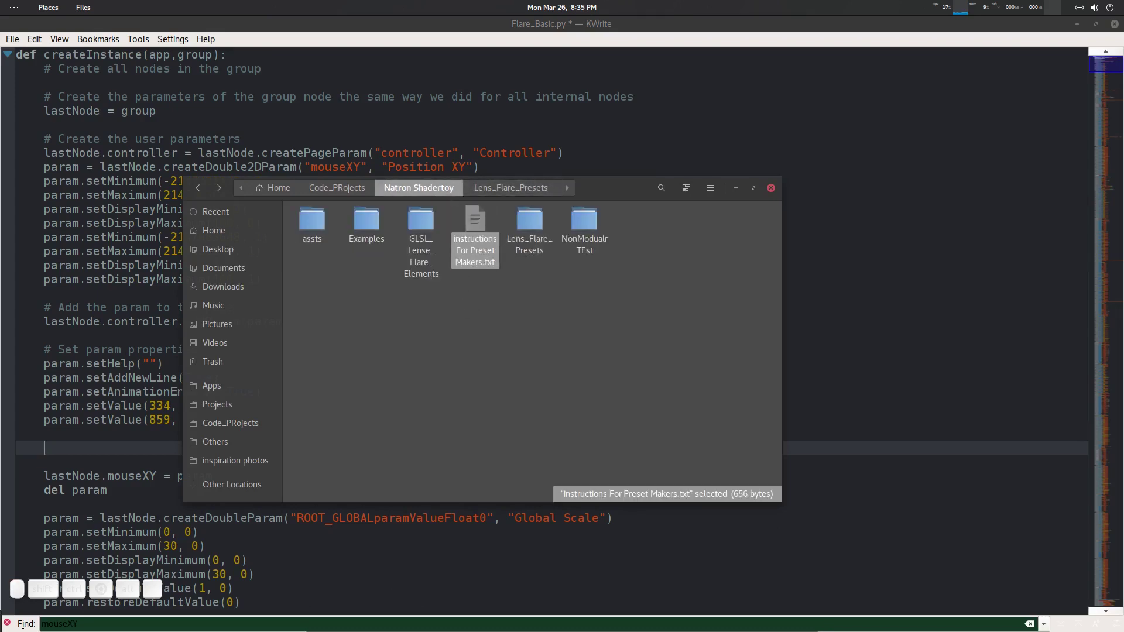
key(Return)
click(739, 185)
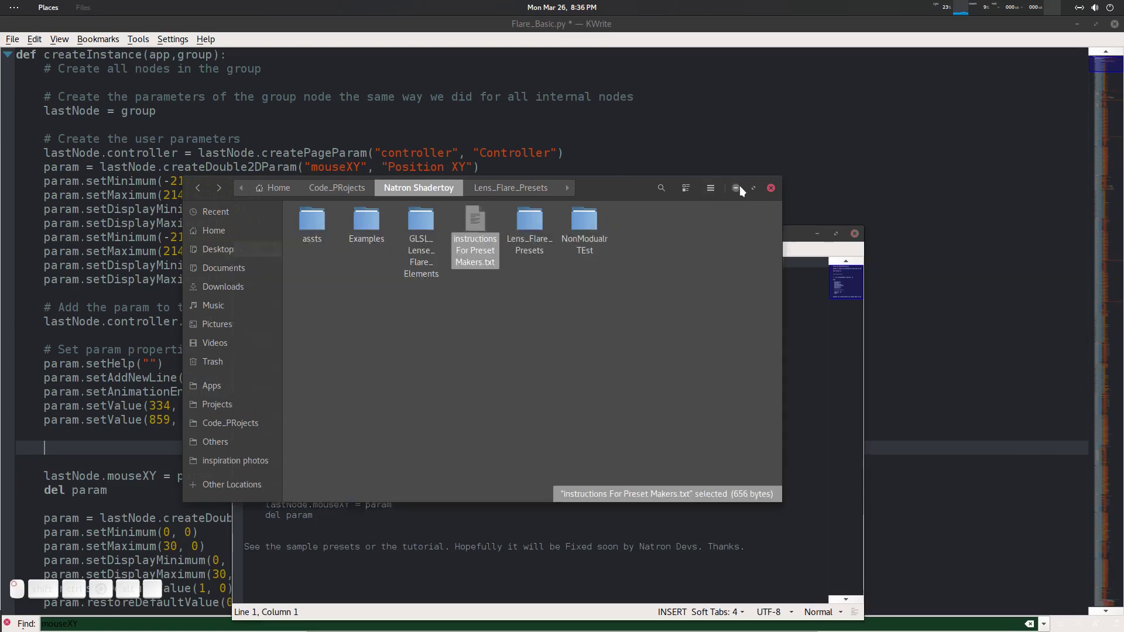
Step: Move the instructions window beside the mouseXY code and copy the line param.setUsePointInteract(True)
click(736, 187)
drag(548, 233, 807, 141)
click(577, 328)
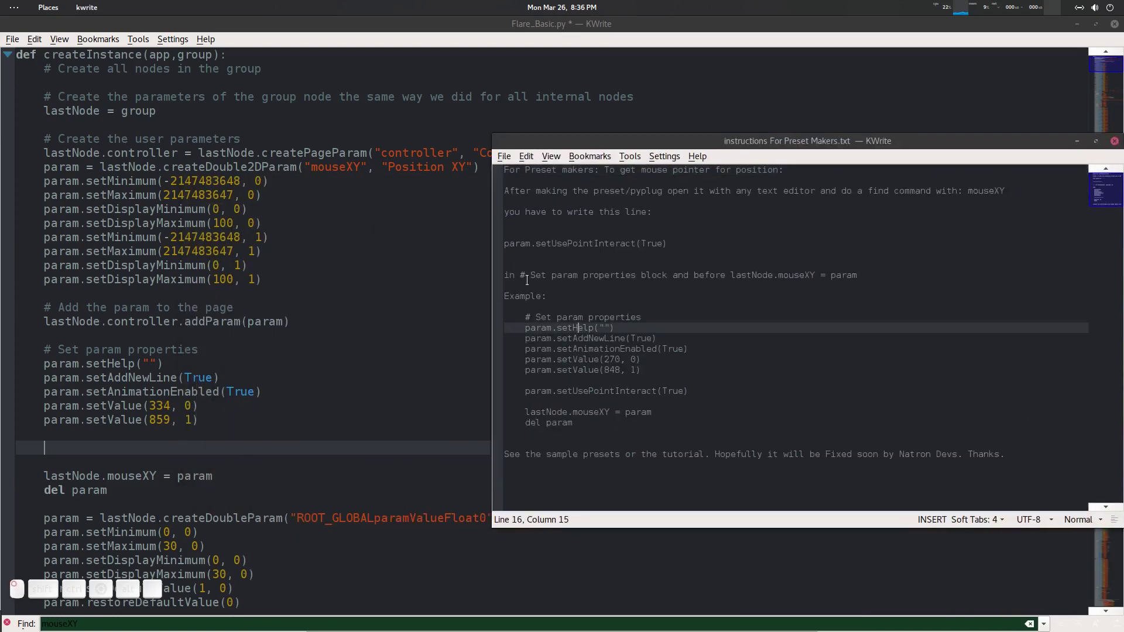
drag(687, 241, 509, 243)
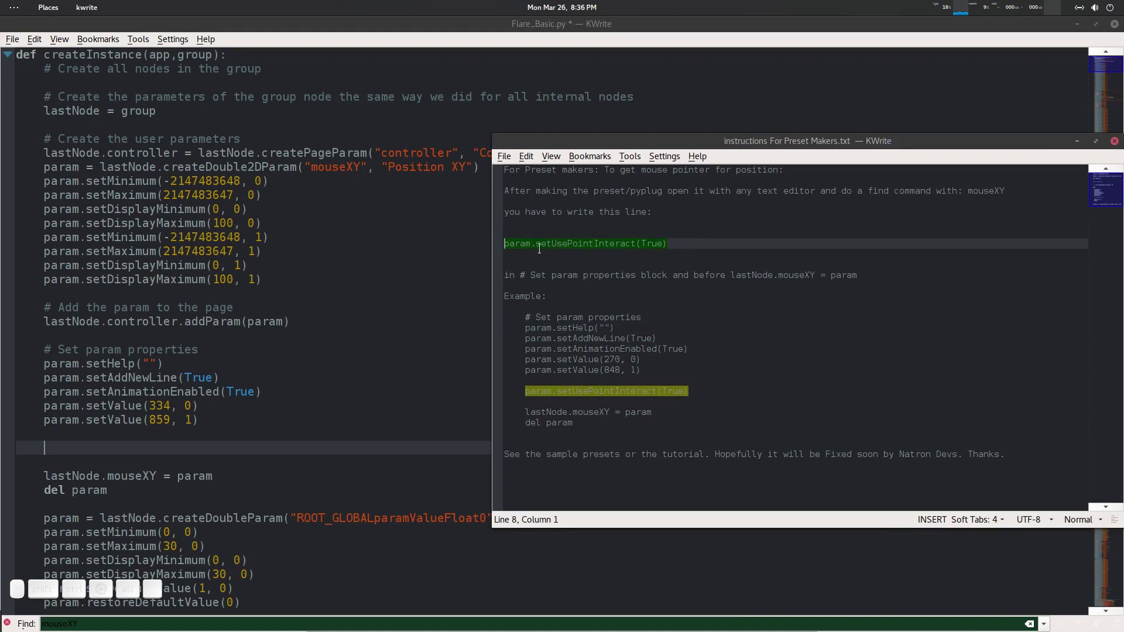
right_click(590, 242)
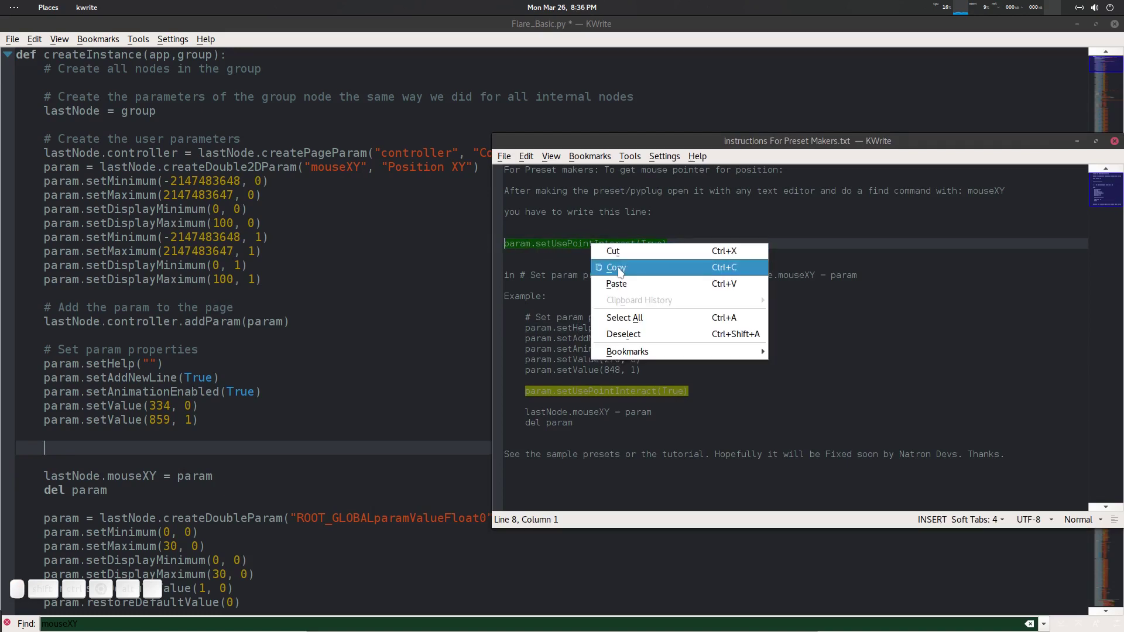
click(609, 265)
Step: Paste the copied param.setUsePointInteract(True) line on the blank line above lastNode.mouseXY = param and save Flare_Basic.py
click(176, 452)
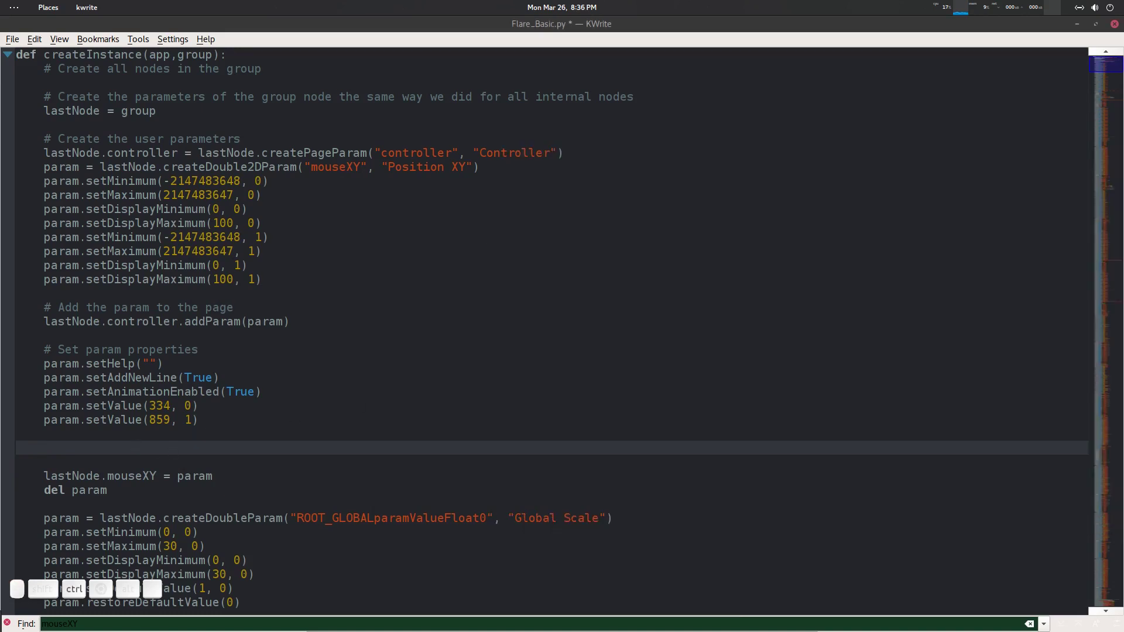
key(ctrl+v)
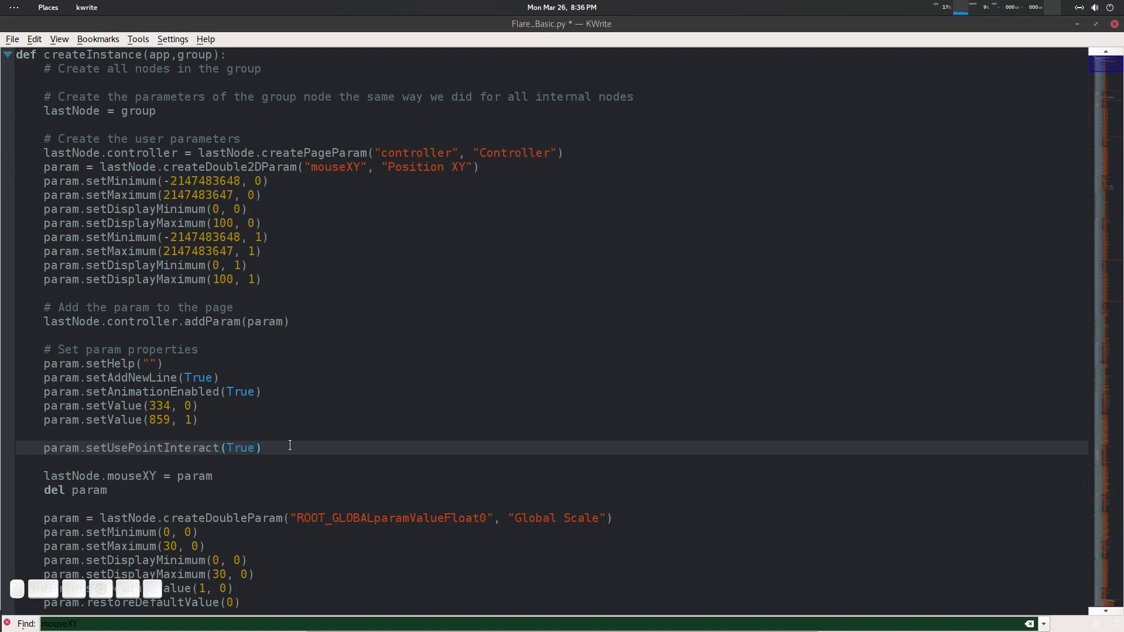
key(ctrl+s)
Step: Clear the search term and search the script for mouseXY again
drag(907, 28, 539, 20)
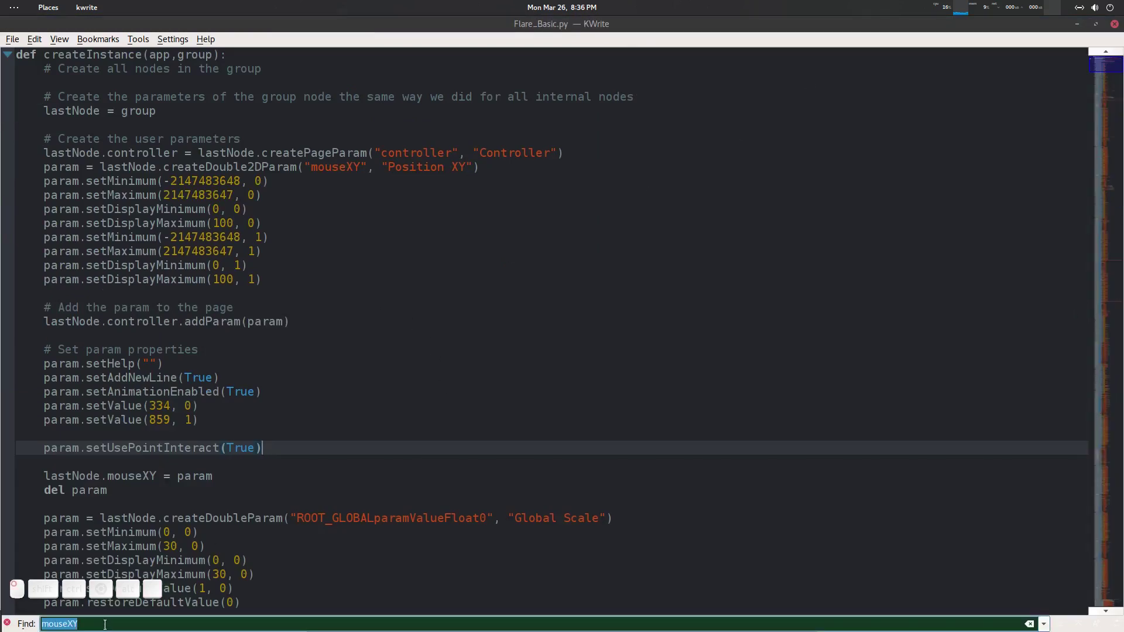
key(BackSpace)
click(423, 344)
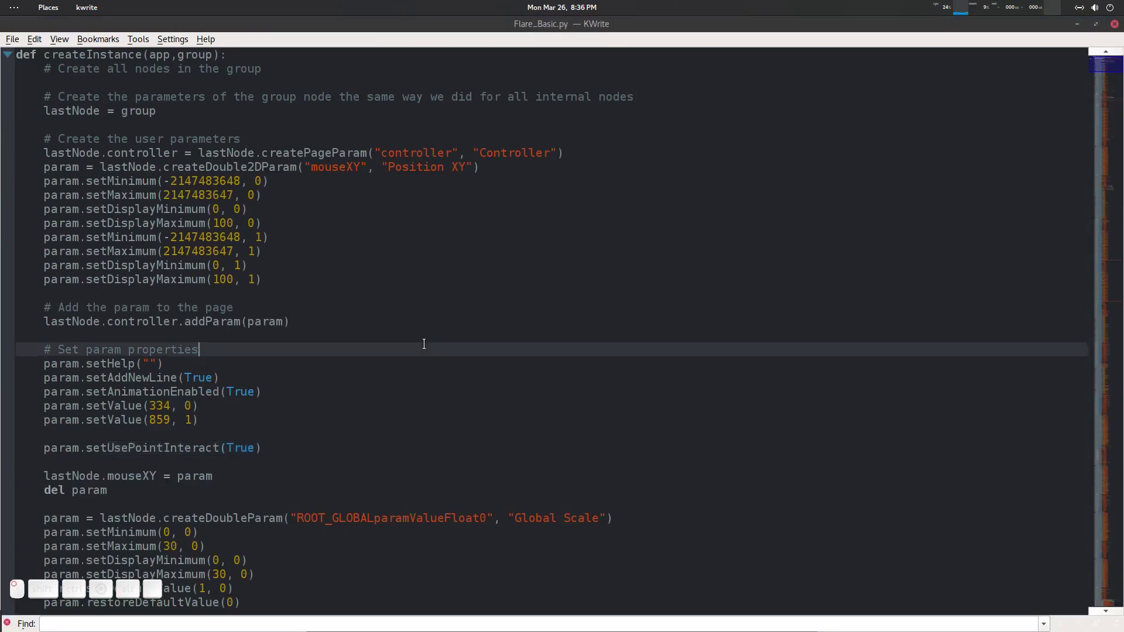
click(85, 625)
text(mou)
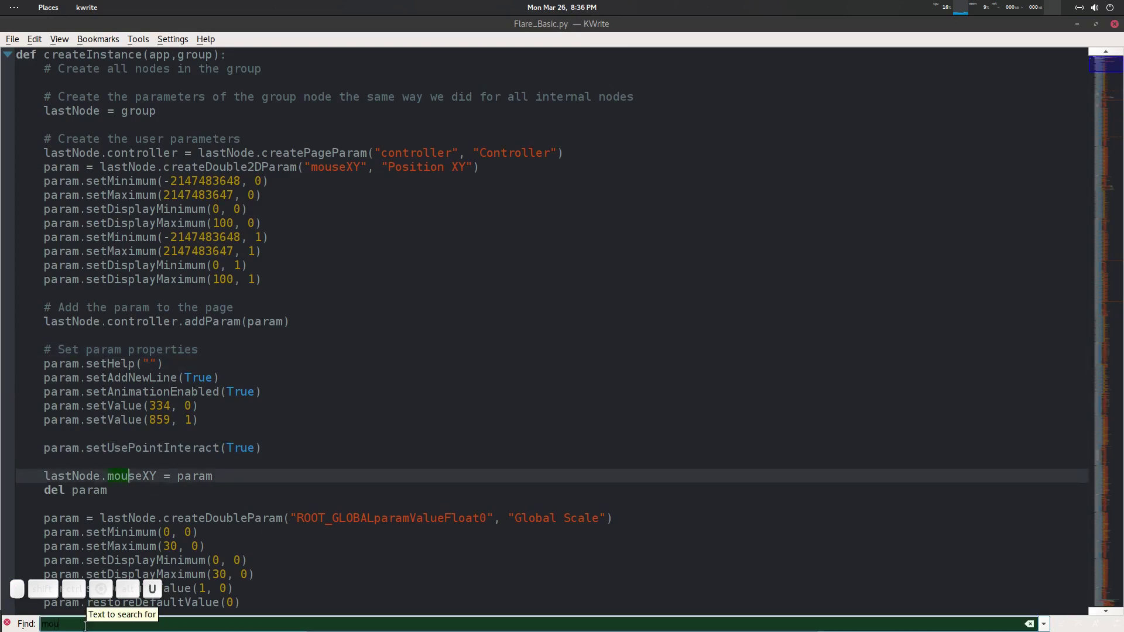
text(seXY)
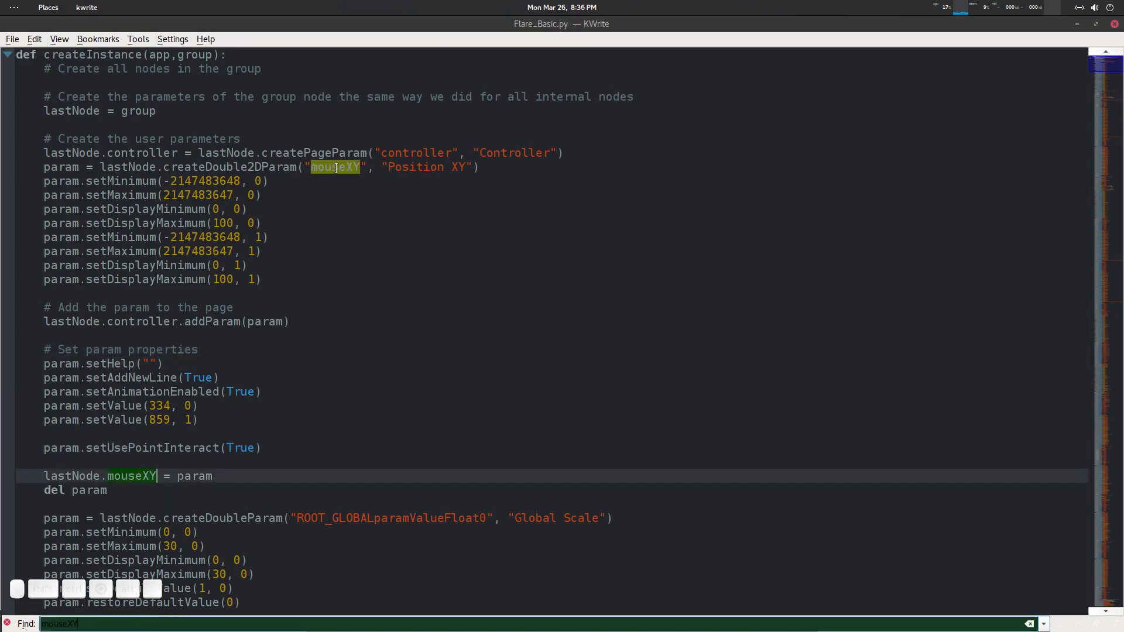
Step: Review the placement of the new line between the "Set param properties" comment and lastNode.mouseXY = param
scroll(163, 420, down, 1)
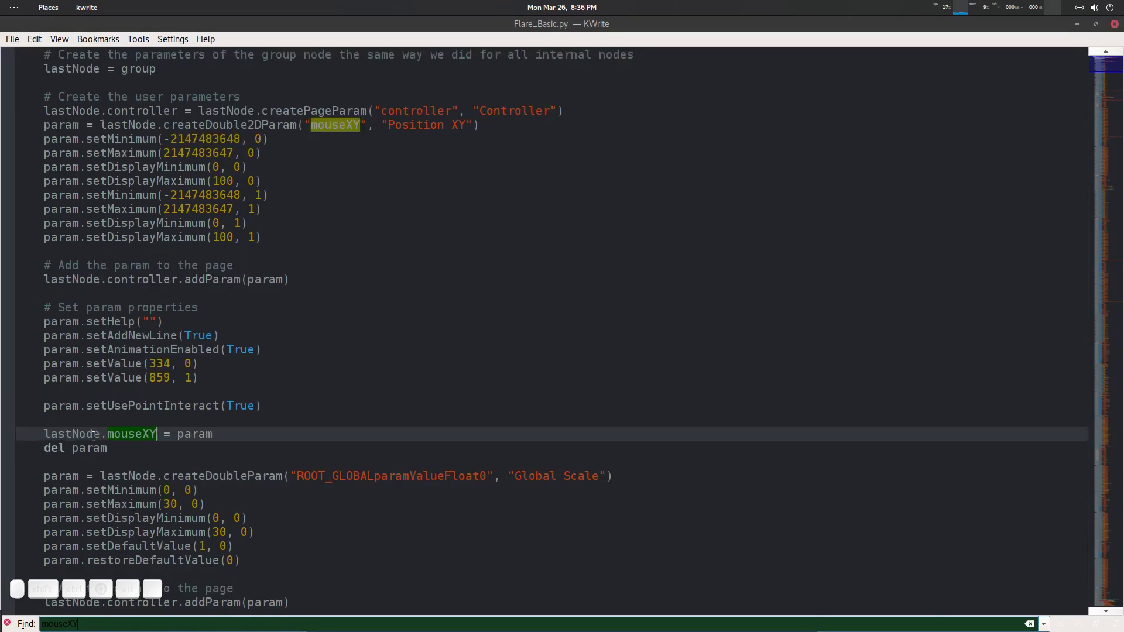
click(143, 434)
click(347, 135)
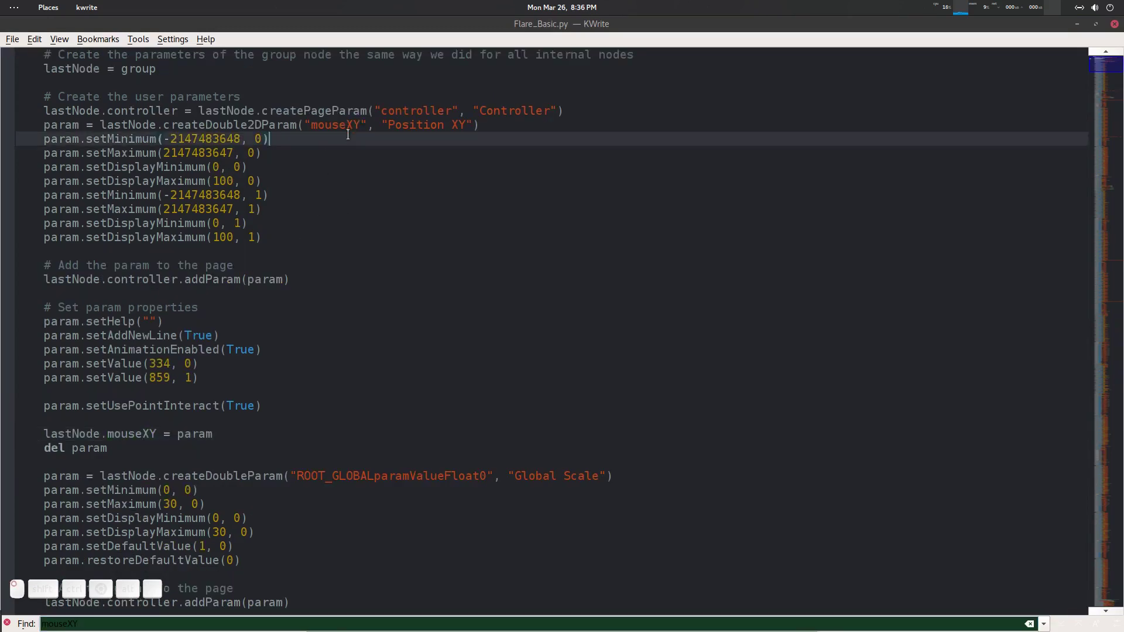
click(345, 125)
click(143, 415)
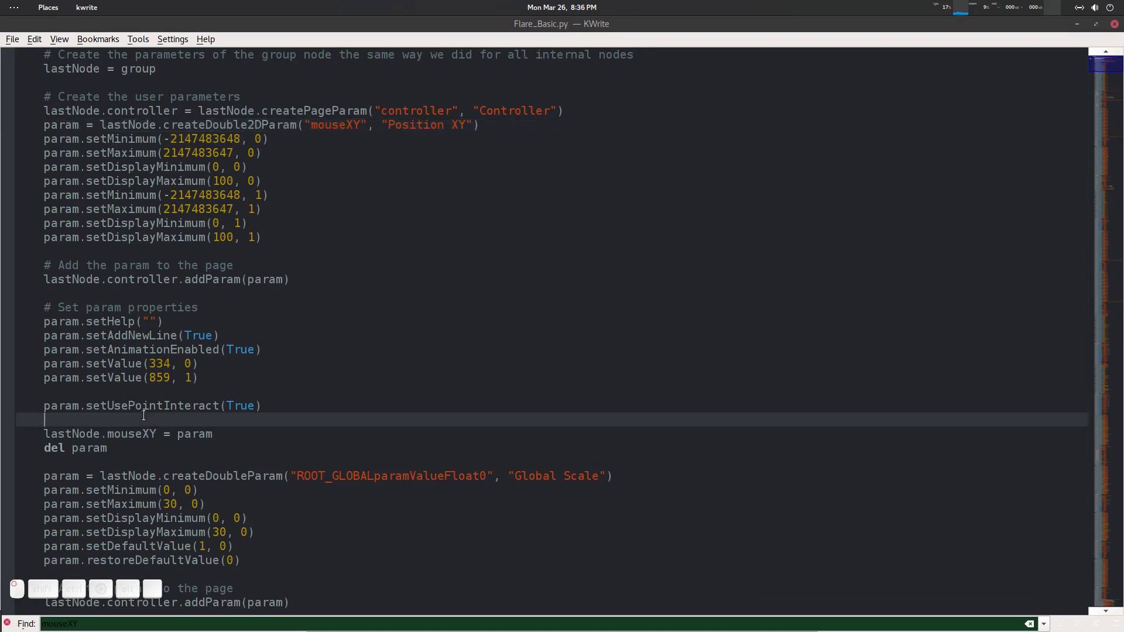
drag(59, 307, 167, 309)
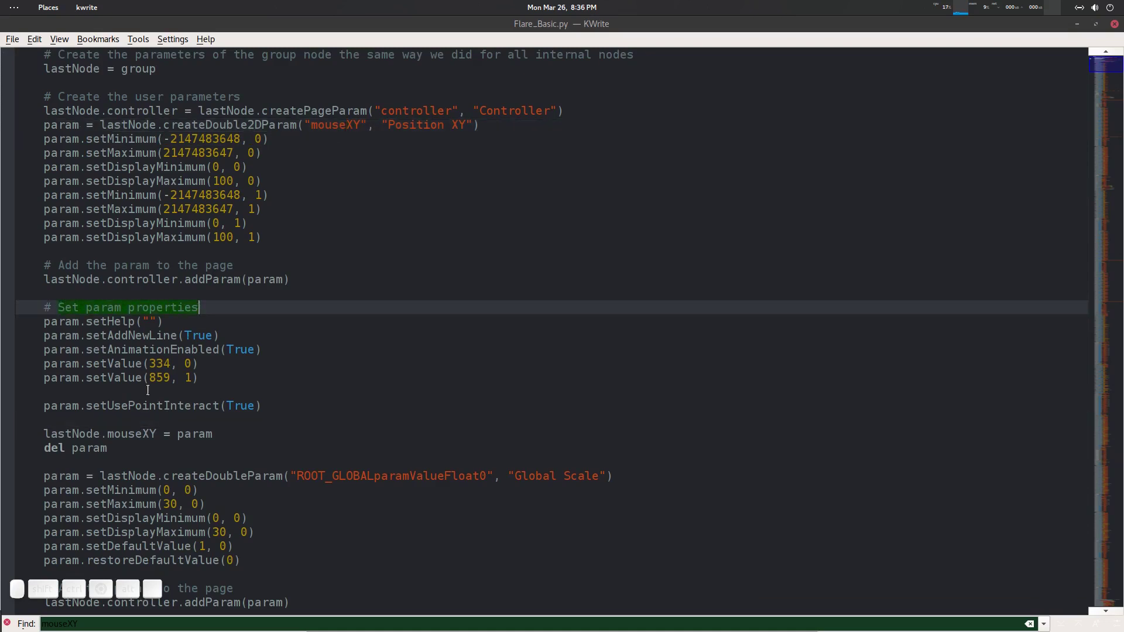
click(139, 434)
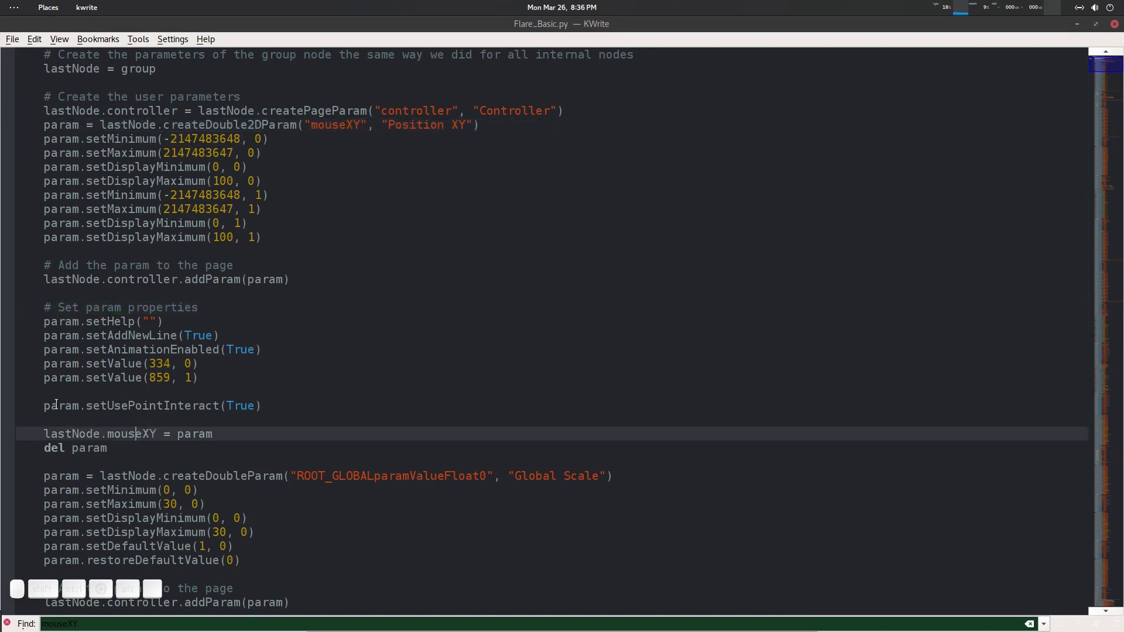
click(260, 392)
key(ctrl)
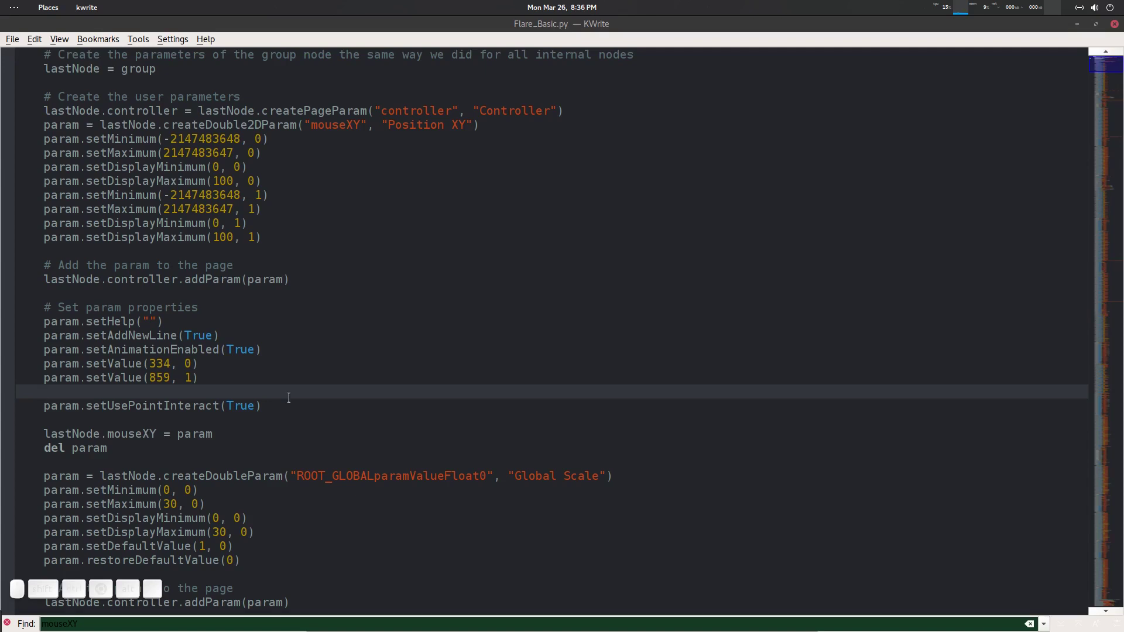
click(304, 414)
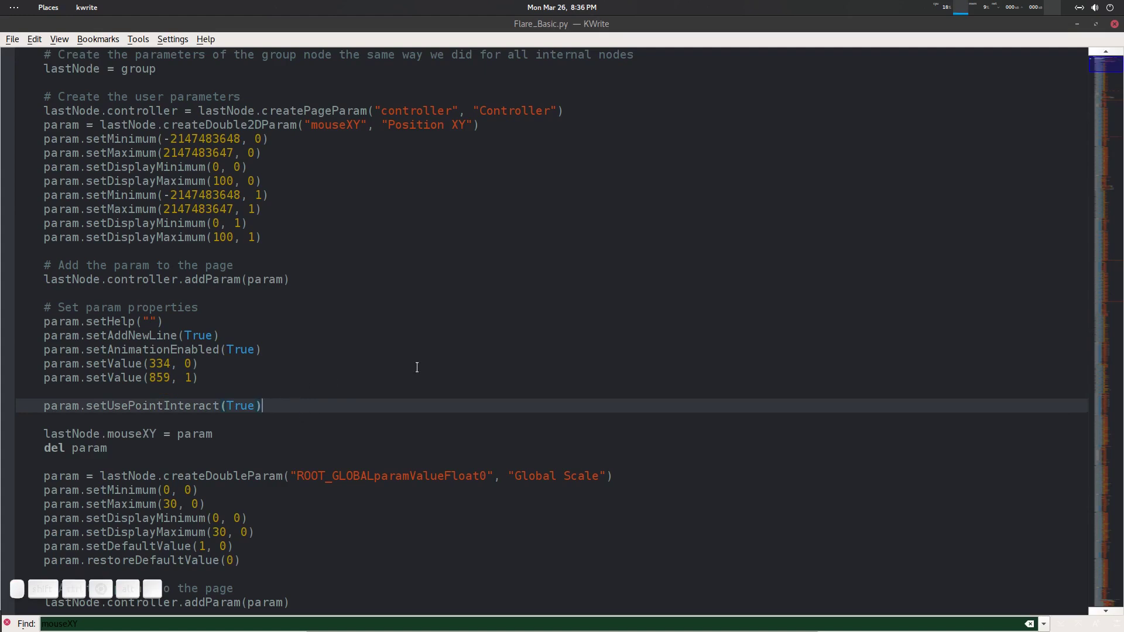
Step: Close the Flare_Basic.py script and the preset instructions text file
click(1114, 24)
click(753, 150)
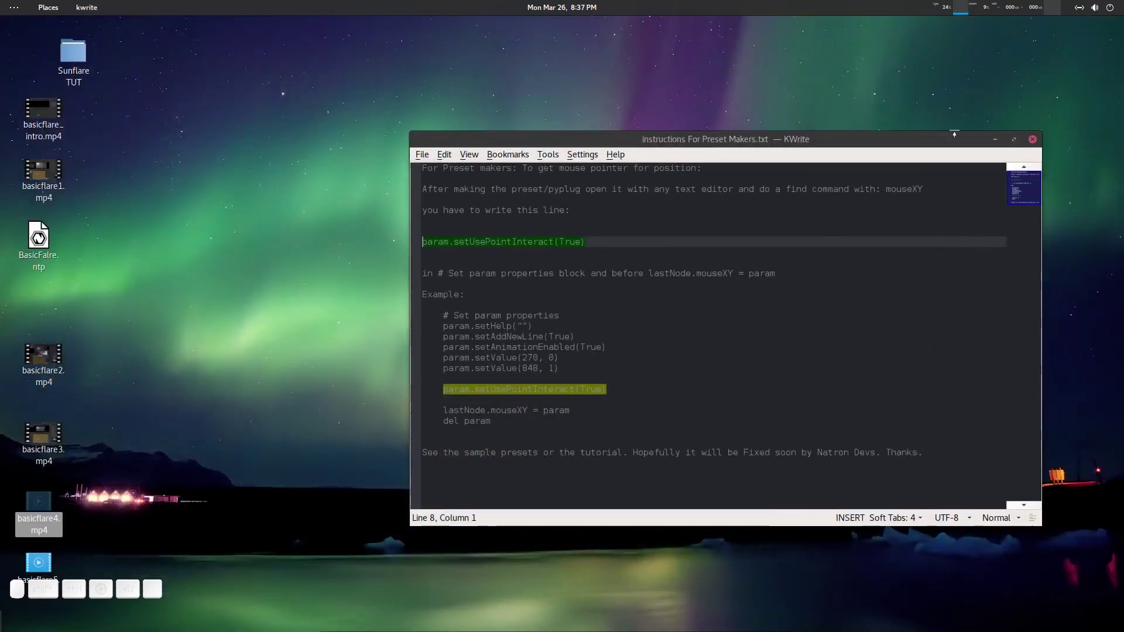
click(1032, 139)
Step: Launch Natron with a new empty project
mouse_move(506, 629)
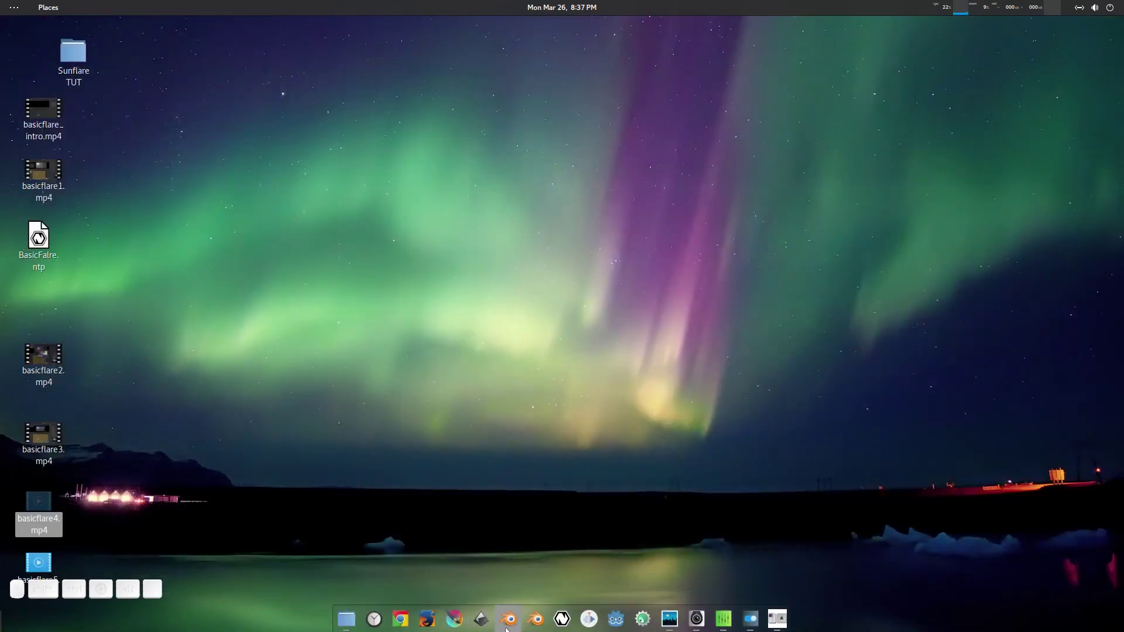
click(561, 619)
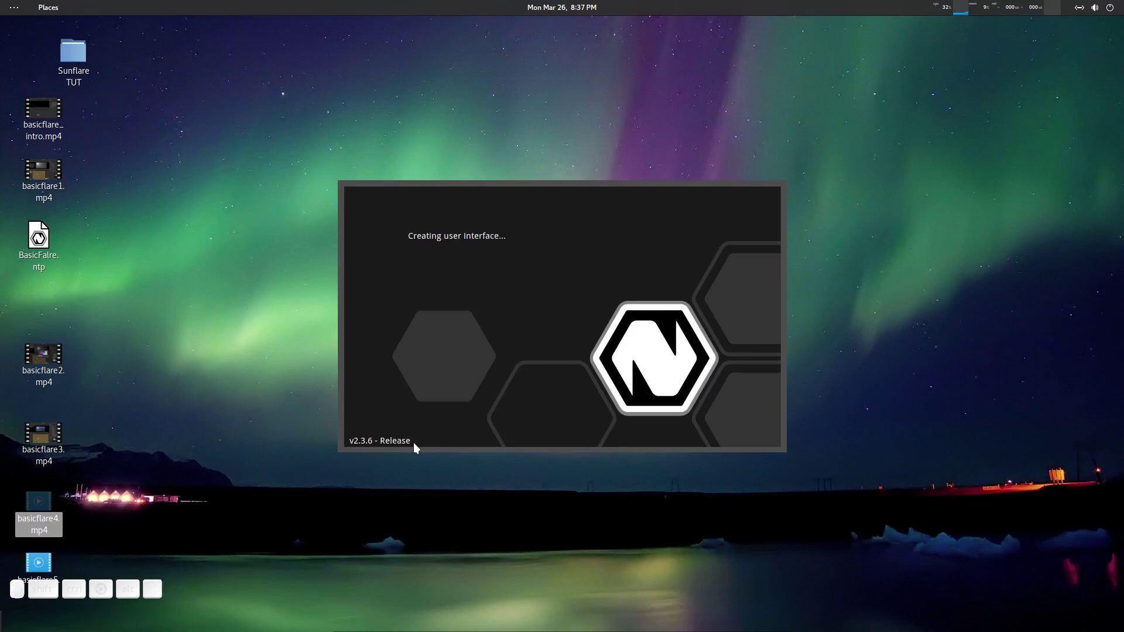
key(Tab)
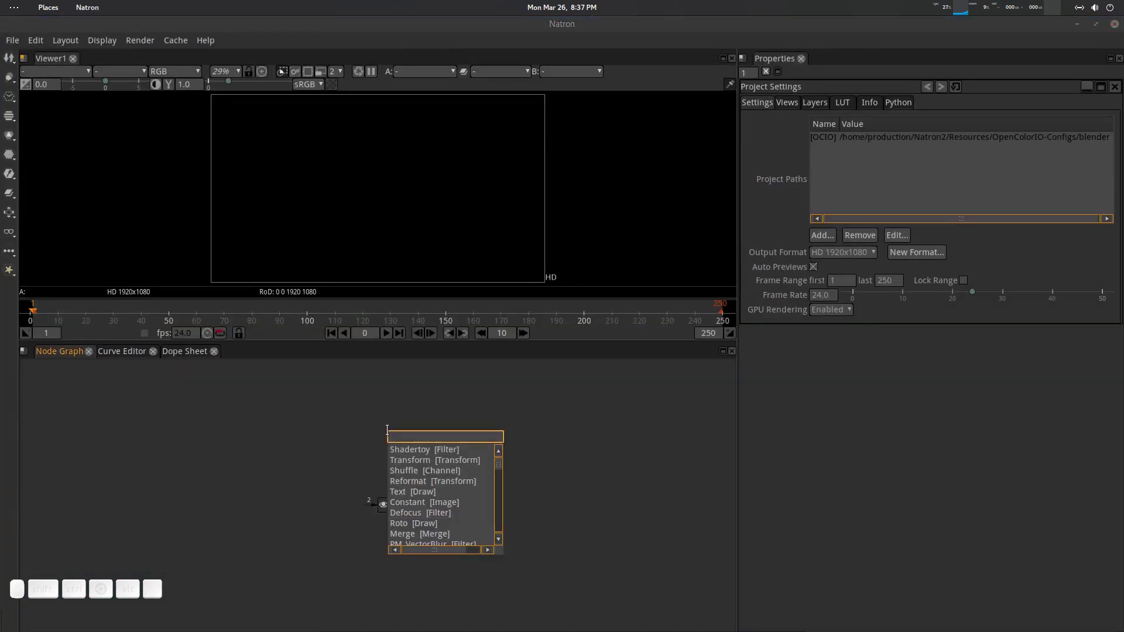
key(Escape)
key(Escape)
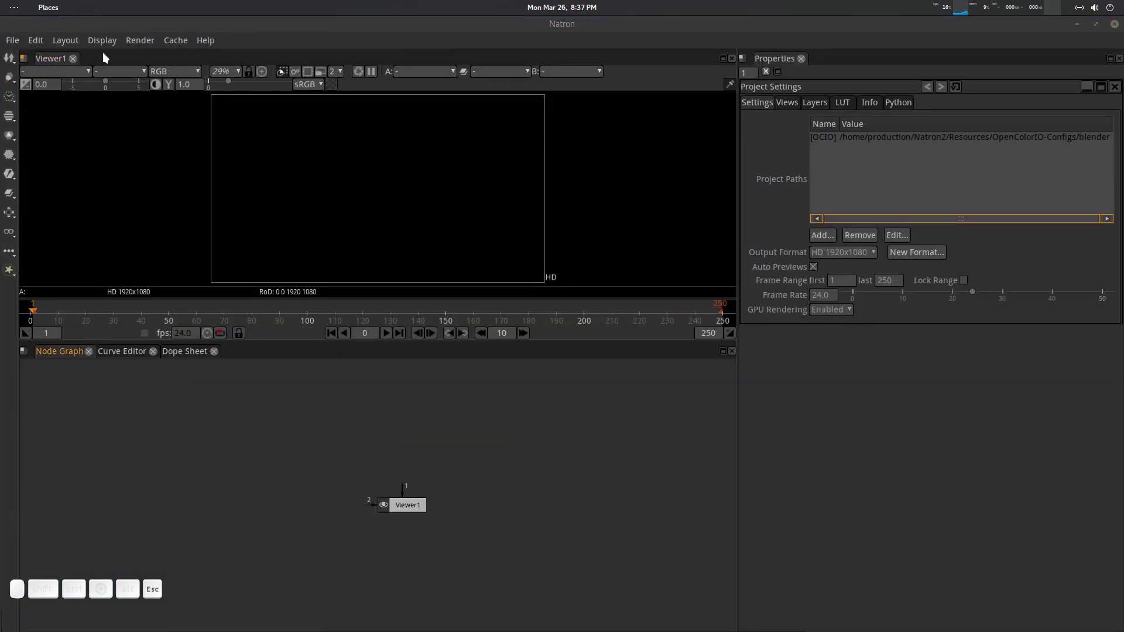
Step: Add a Flare_Basic node from the Lens Flare group, place it above Viewer1 and connect it to the viewer
click(9, 77)
mouse_move(39, 111)
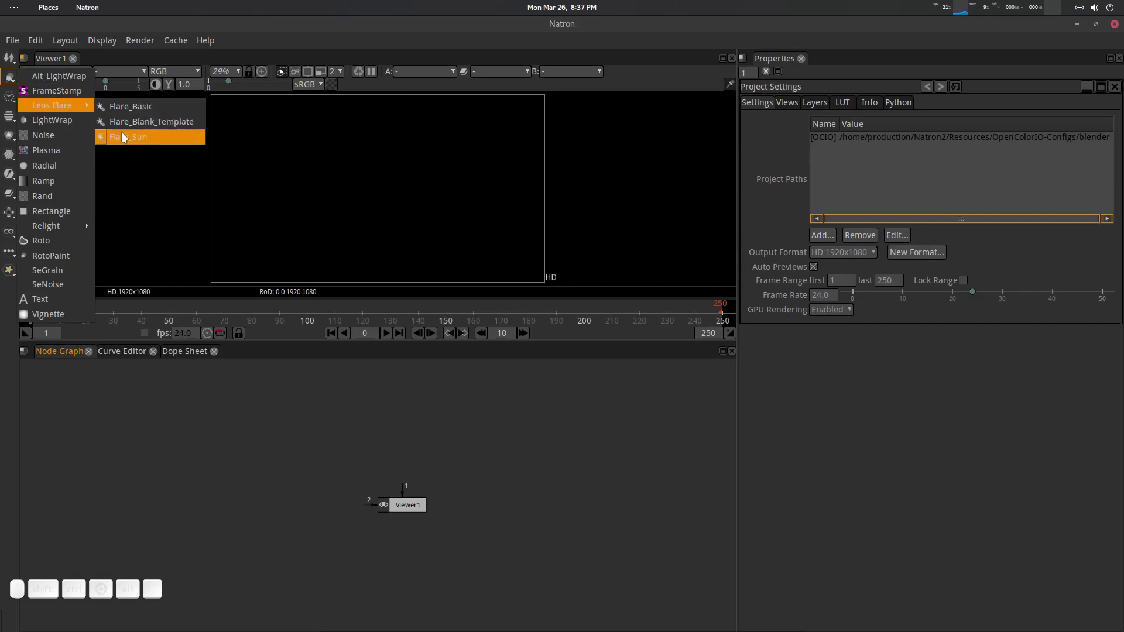
click(153, 109)
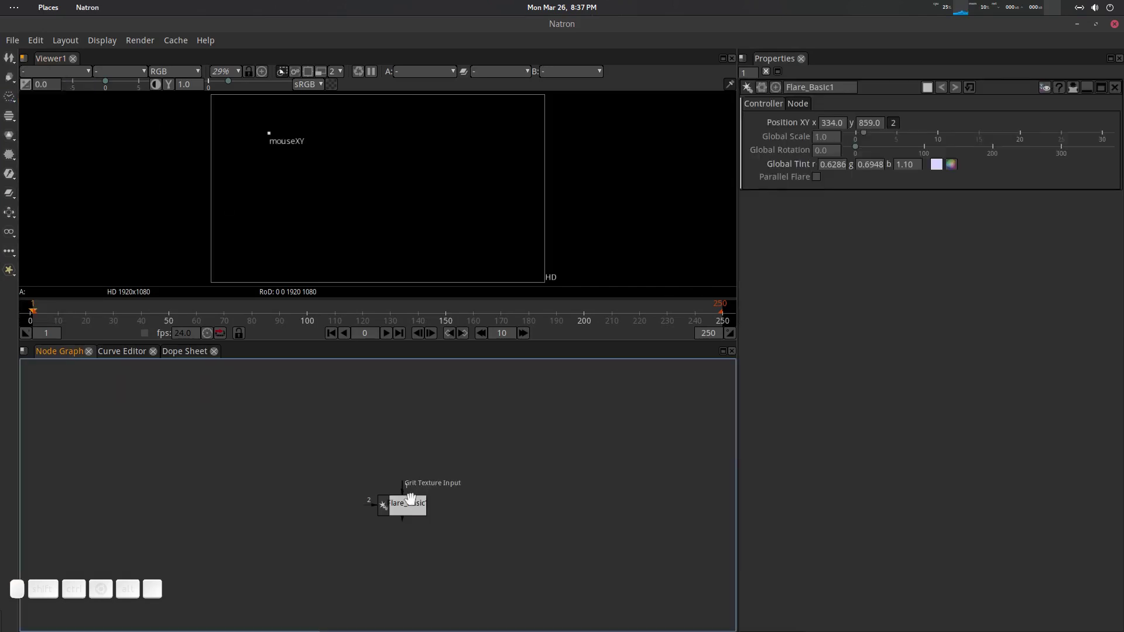
drag(411, 498, 419, 439)
key(1)
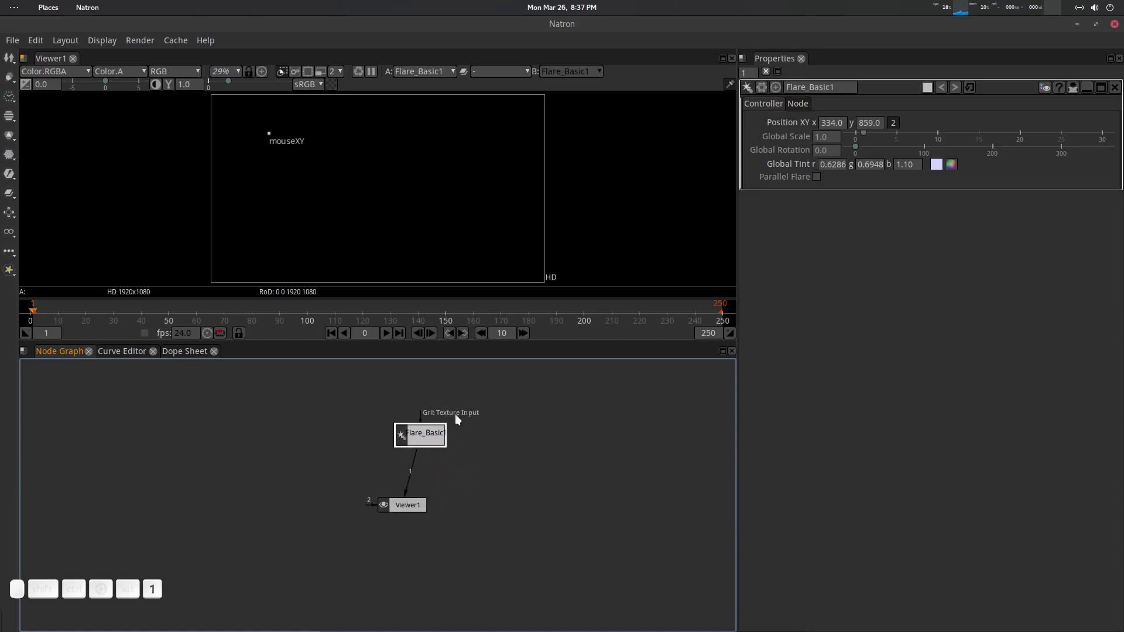
Step: Reposition the flare with the mouseXY handle in the viewer to about x 194, y 843
drag(276, 139, 346, 147)
drag(436, 137, 338, 165)
scroll(492, 154, down, 2)
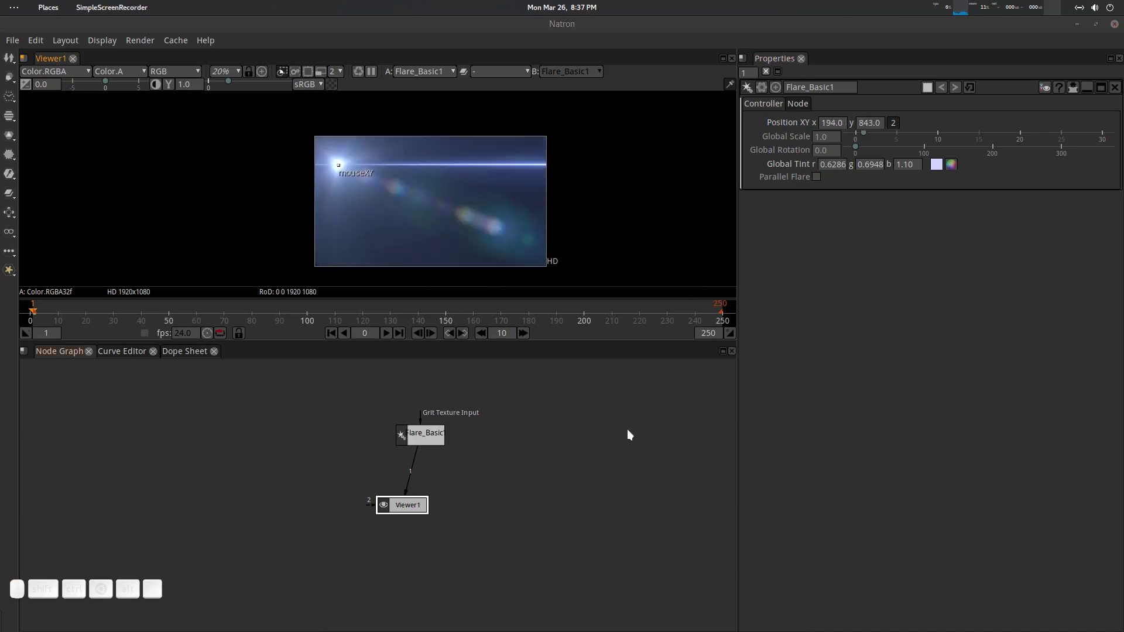
Step: Convert the Flare_Basic1 PyPlug node to an editable group
click(497, 440)
click(429, 459)
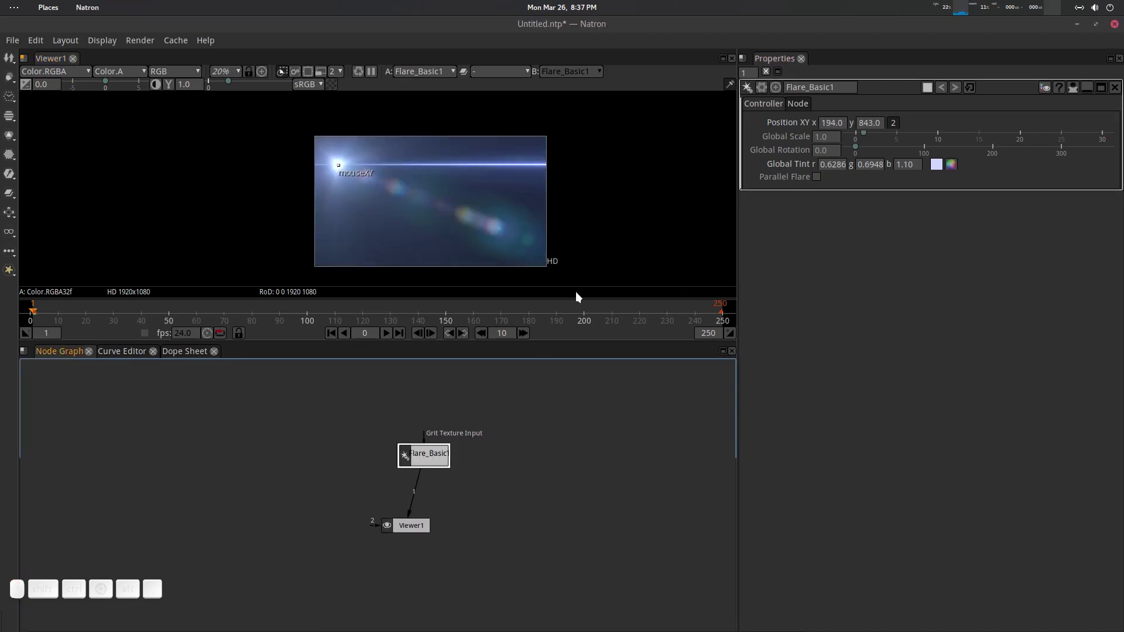
click(796, 104)
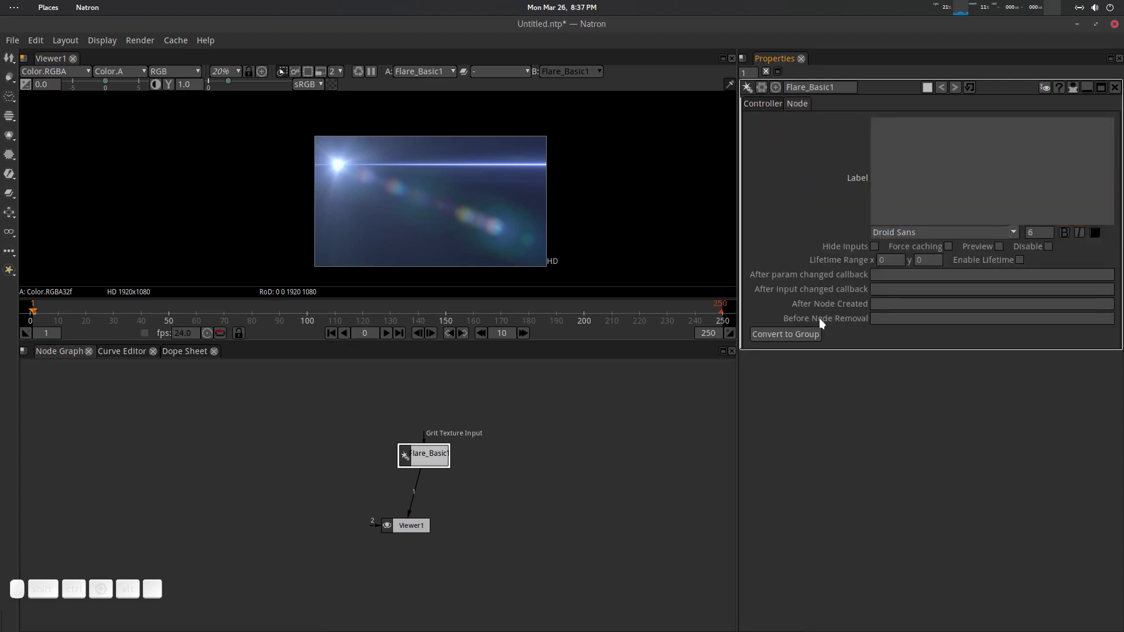
click(1045, 87)
click(726, 375)
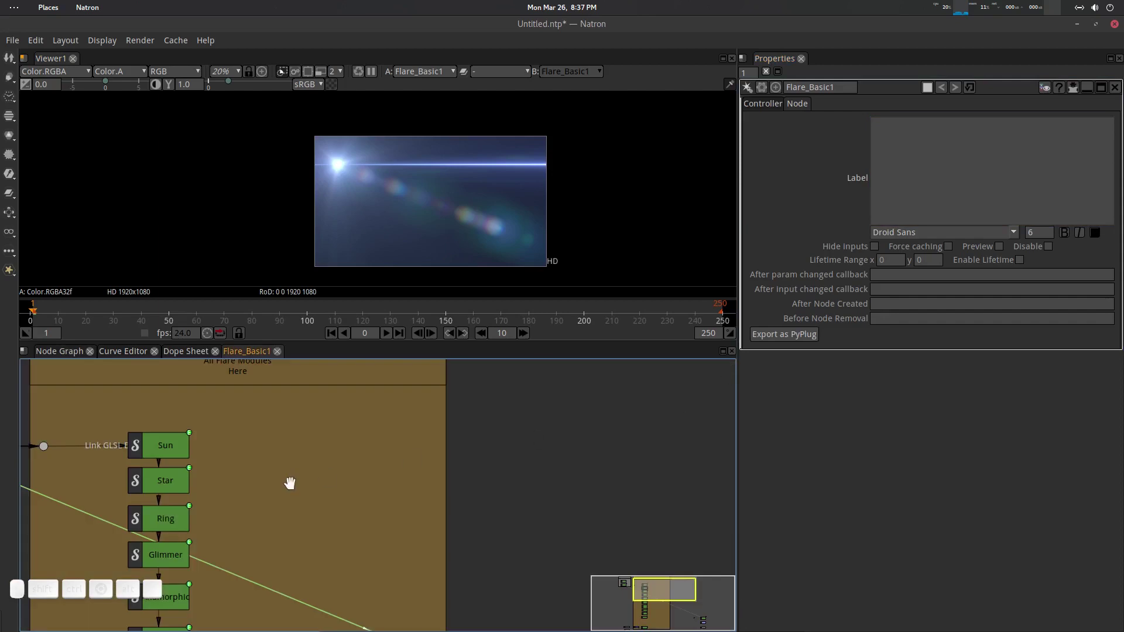
Step: Examine the flare modules inside the Flare_Basic1 group and return to the main node graph
scroll(360, 494, up, 2)
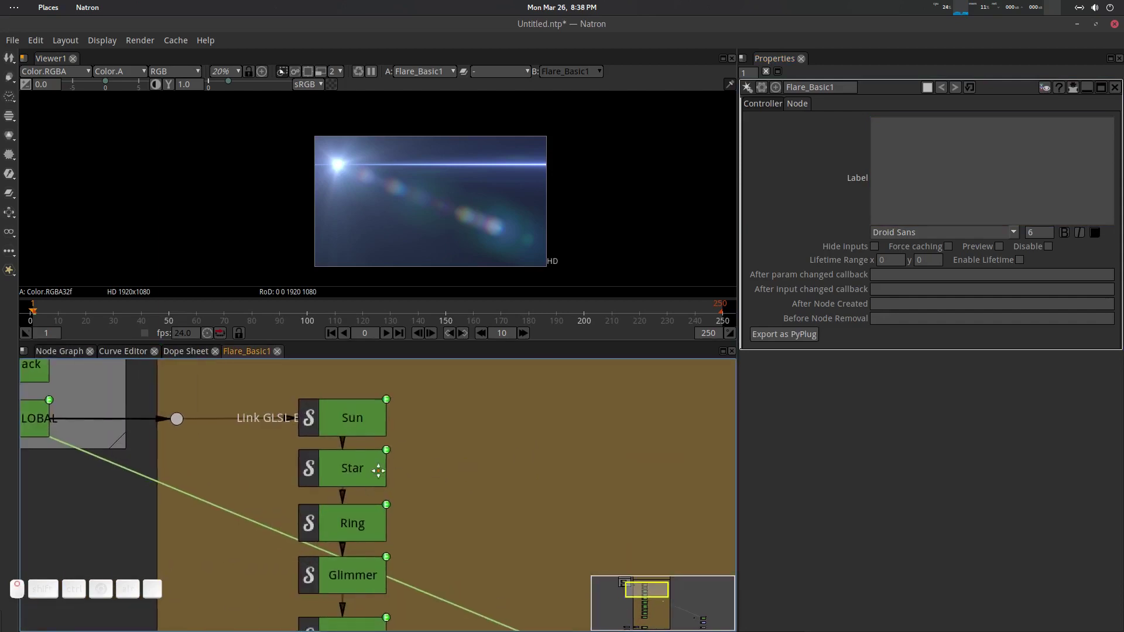
drag(377, 473, 367, 442)
scroll(364, 459, down, 2)
click(90, 354)
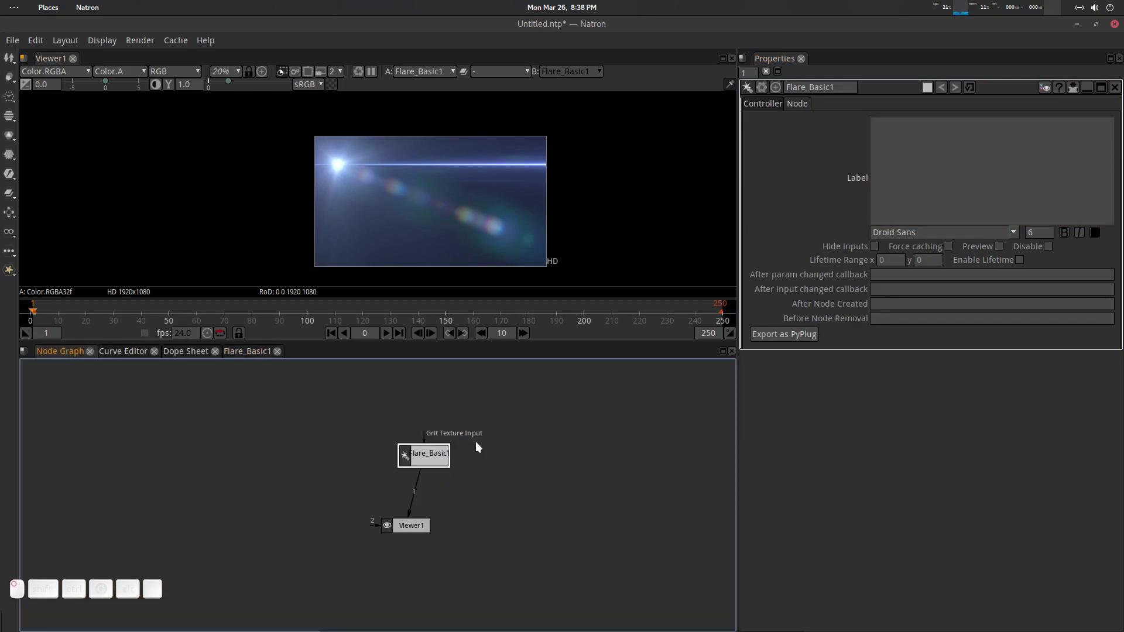
Step: Add a Flare_Blank_Template node beside Flare_Basic1 and display its output in Viewer1
key(Tab)
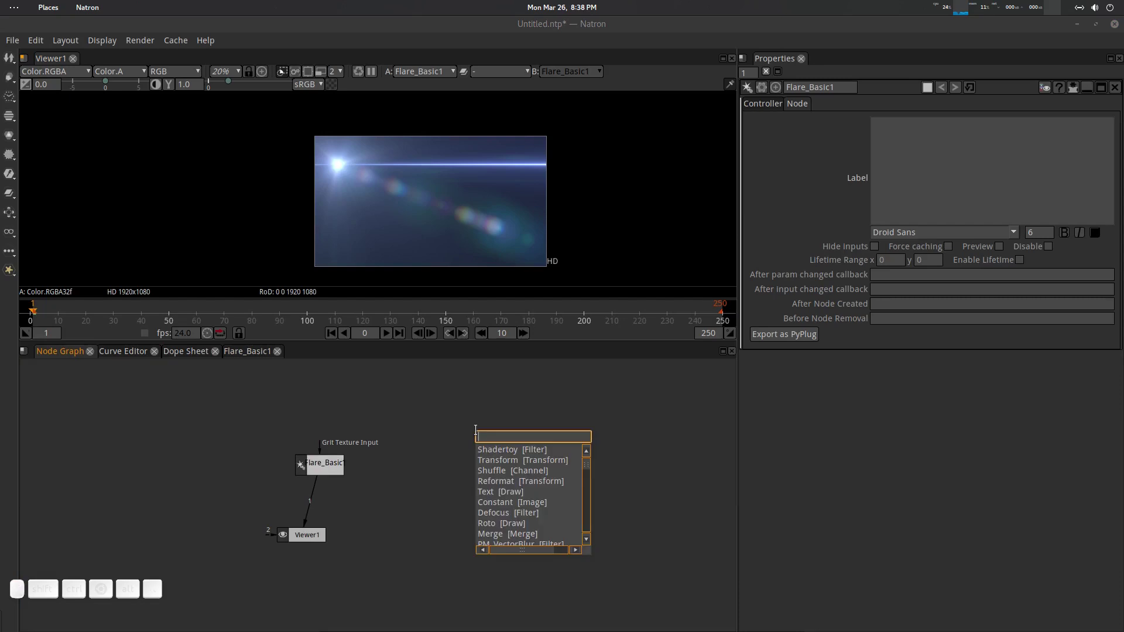
text(bla)
key(Down)
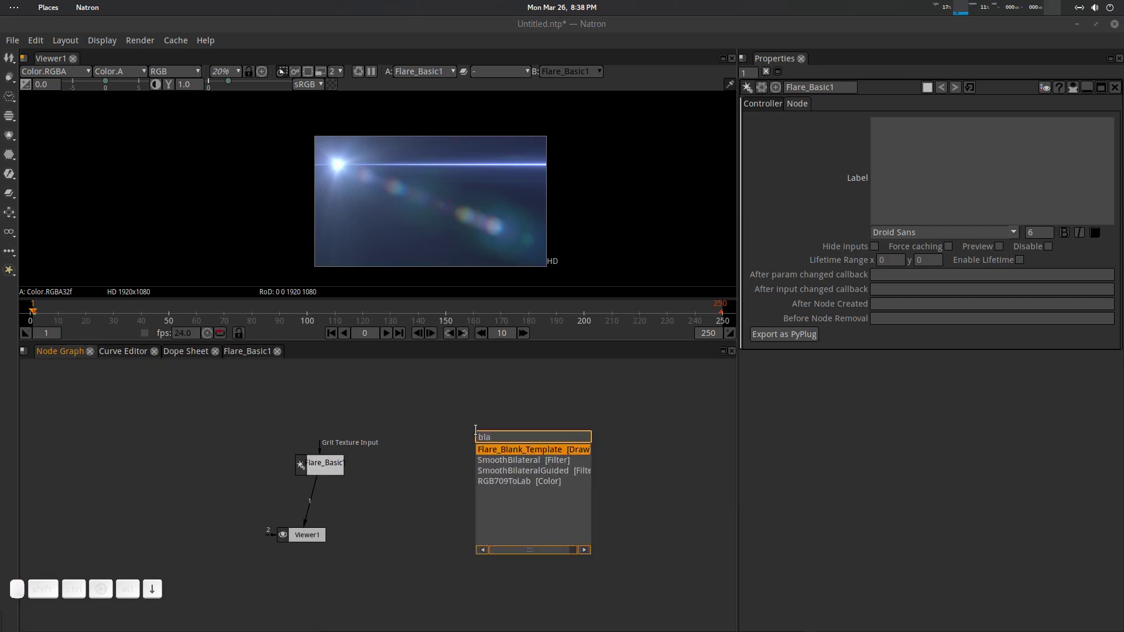
key(Return)
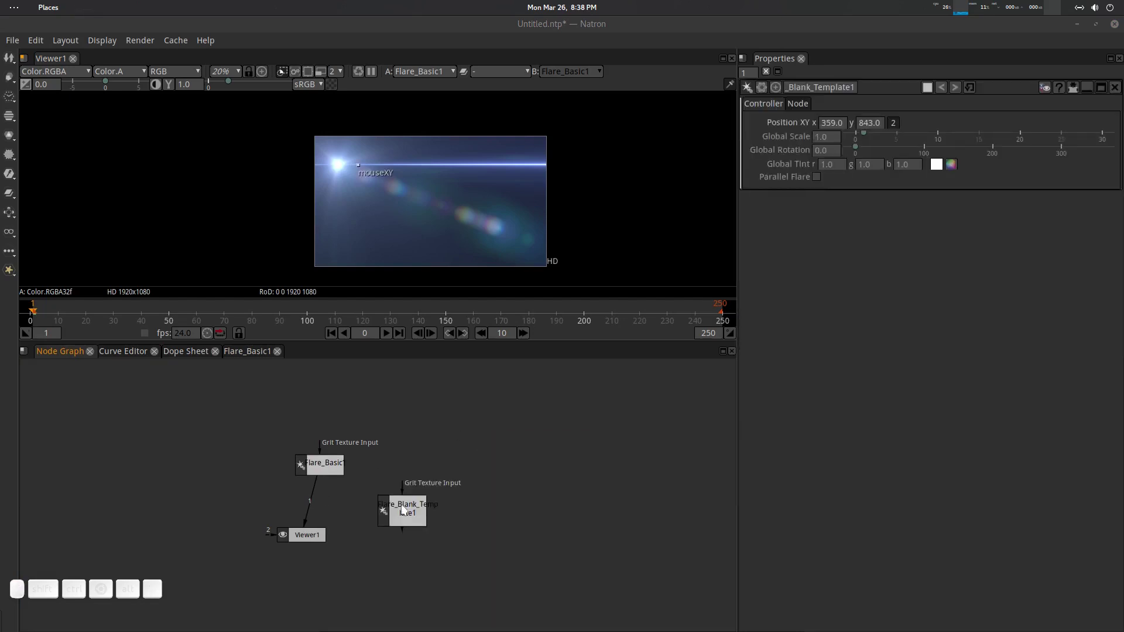
drag(404, 510, 415, 493)
key(1)
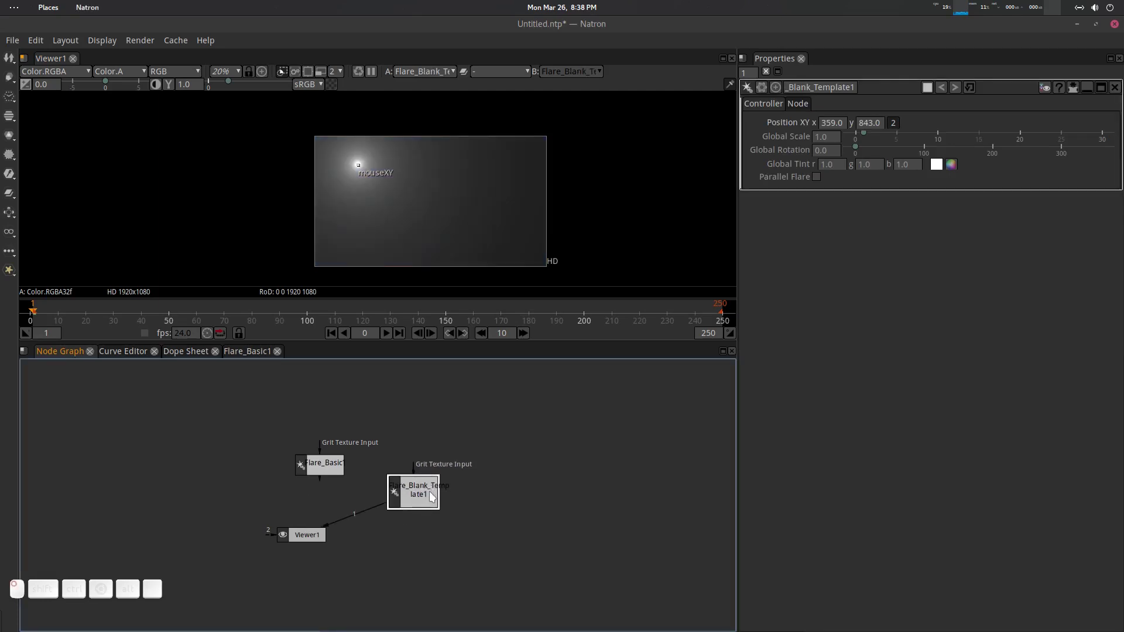
Step: Display Flare_Basic1's output in Viewer1 and delete the Flare_Blank_Template1 node
click(319, 463)
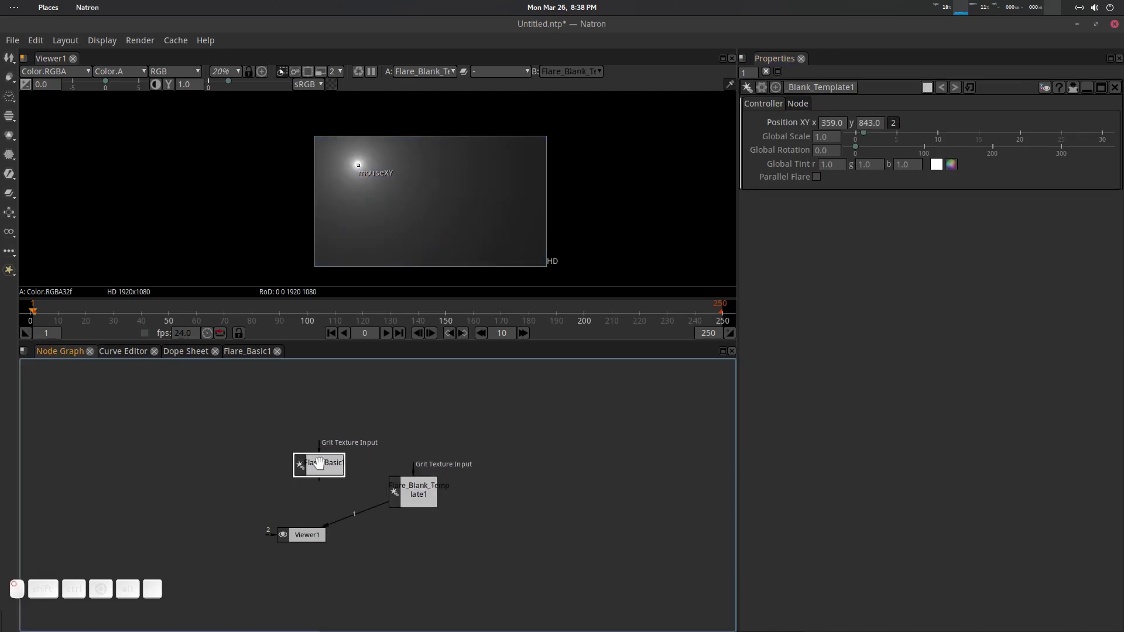
key(1)
drag(401, 491, 438, 492)
key(Delete)
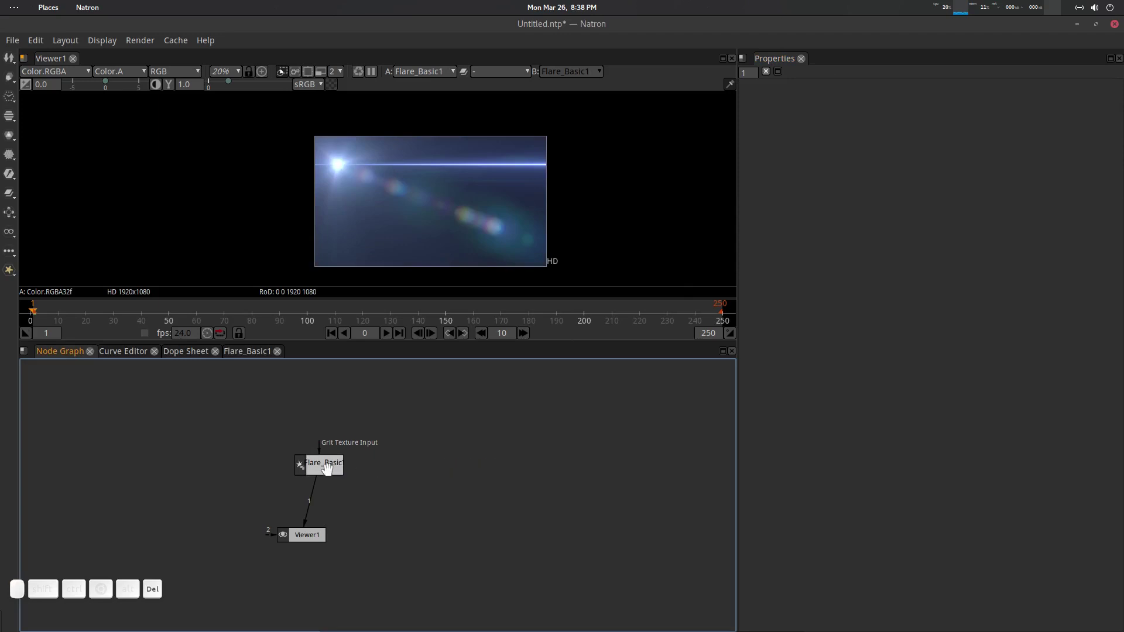
Step: Examine the chain of flare modules inside Flare_Basic1 and go back to the top-level node graph
double_click(326, 468)
click(254, 355)
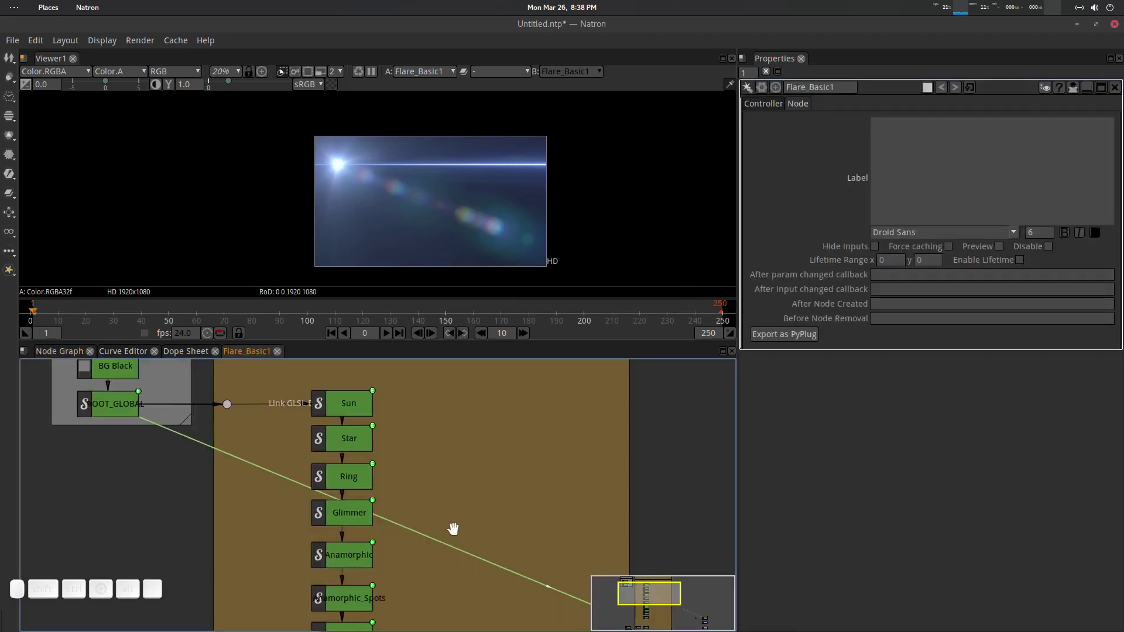
scroll(403, 520, down, 3)
drag(410, 526, 378, 461)
scroll(377, 460, up, 2)
drag(315, 437, 448, 466)
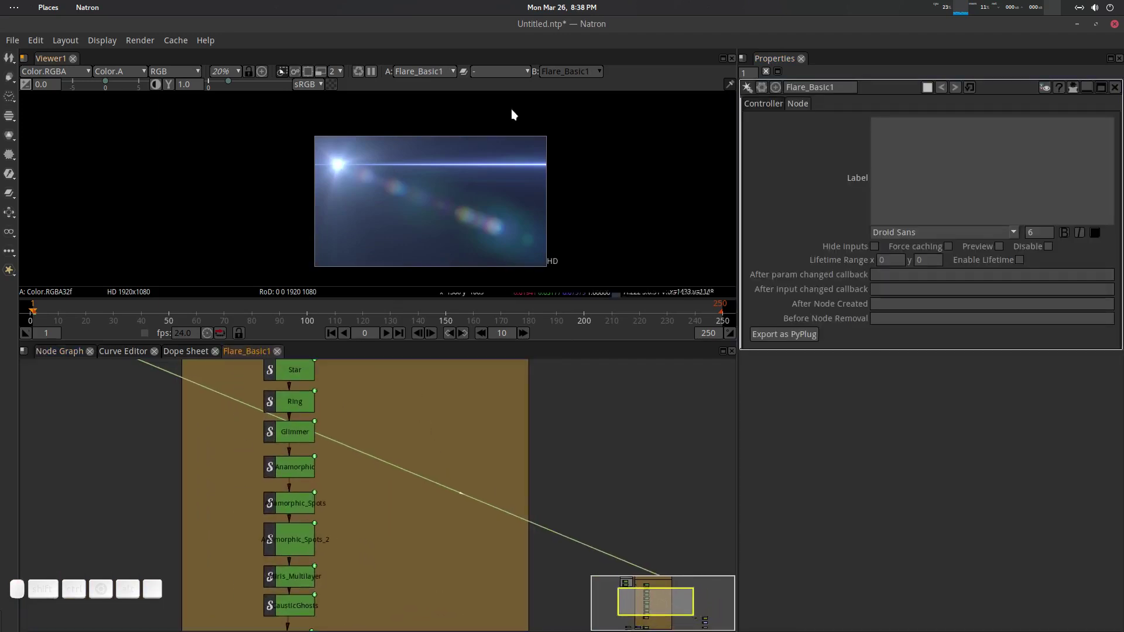
click(64, 354)
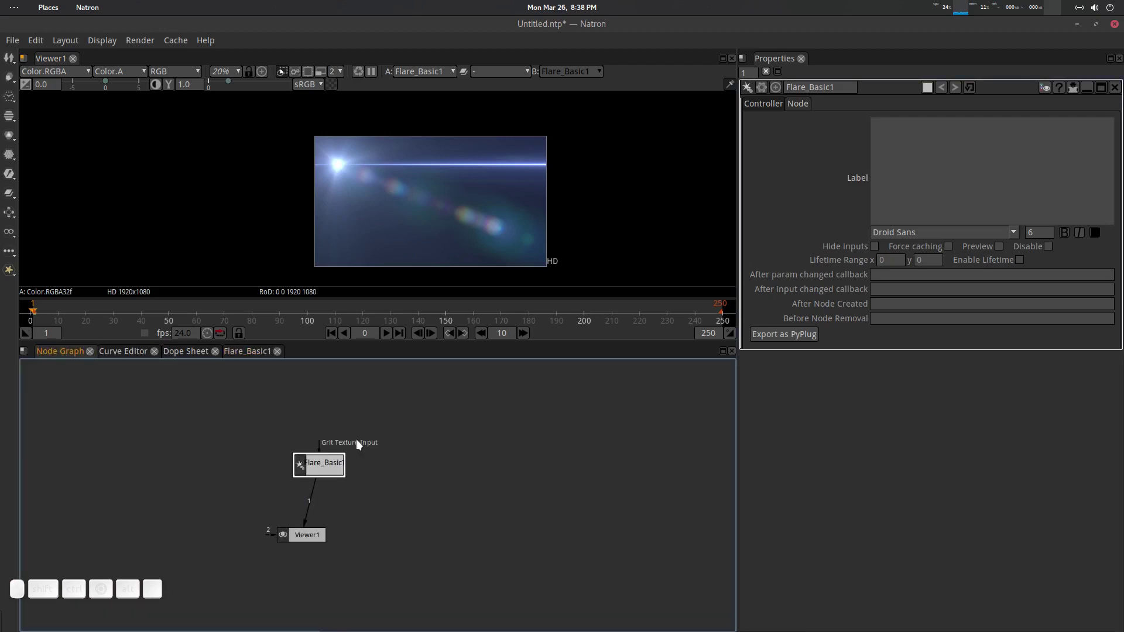
Step: Show Flare_Basic1's controller parameters and move the flare around the frame by its mouseXY handle, ending at about x 502, y 932
click(771, 108)
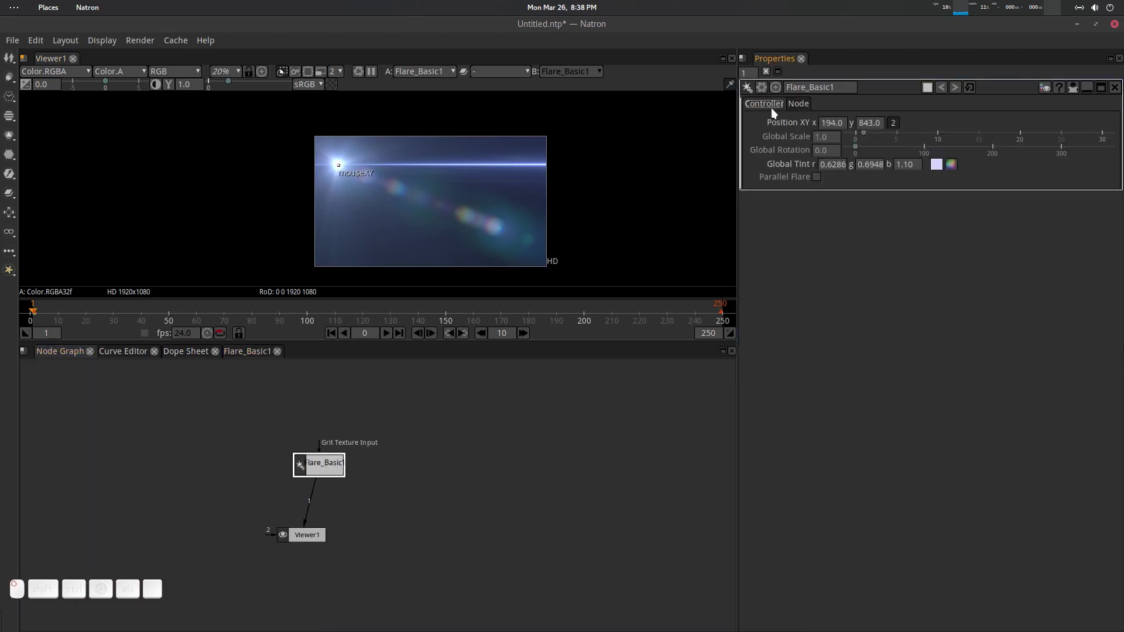
drag(425, 170, 533, 175)
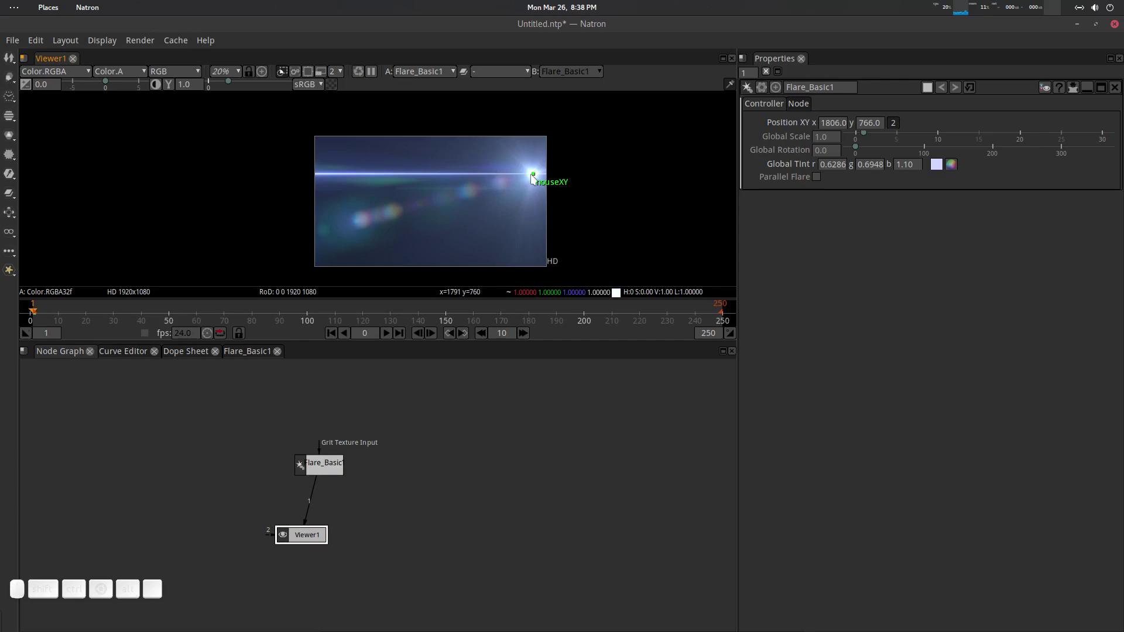
drag(533, 175, 540, 155)
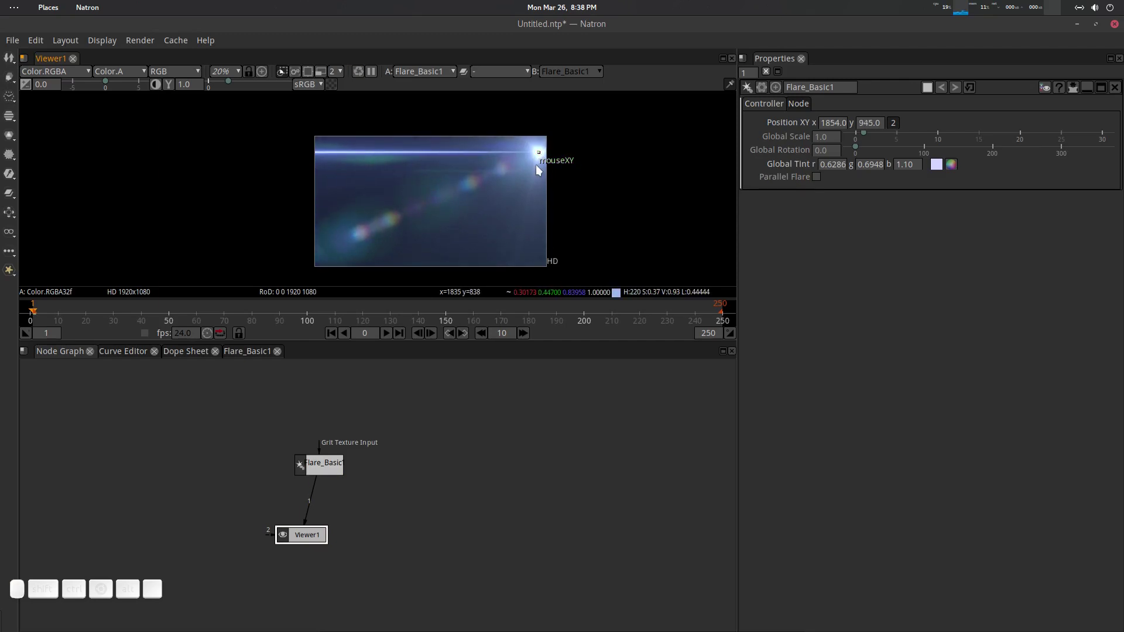
drag(538, 153, 348, 160)
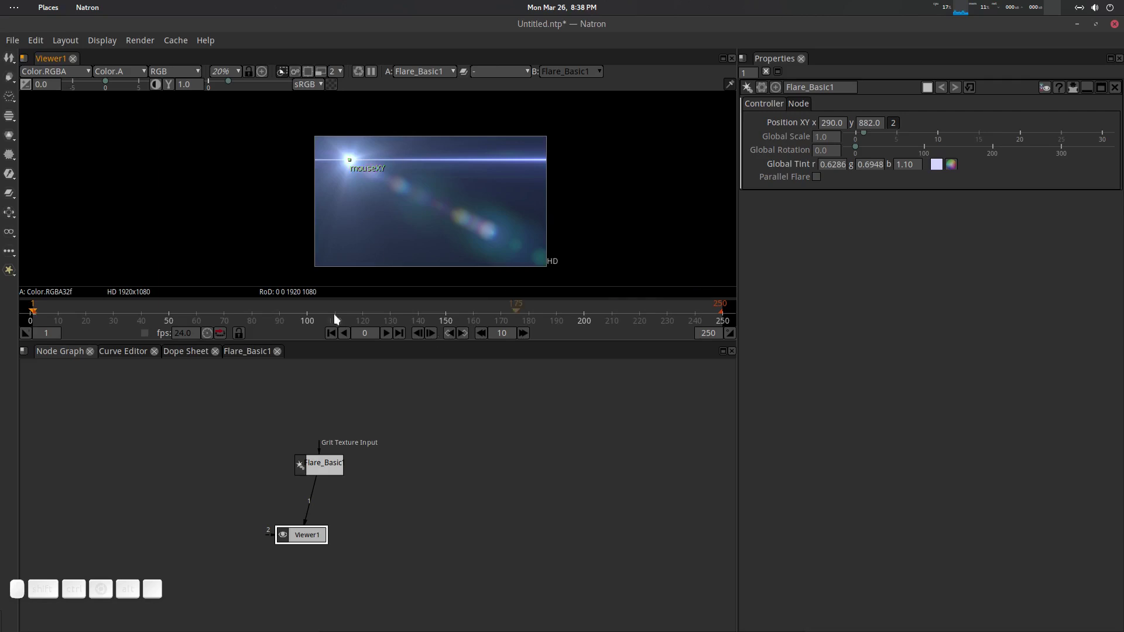
drag(350, 161, 526, 163)
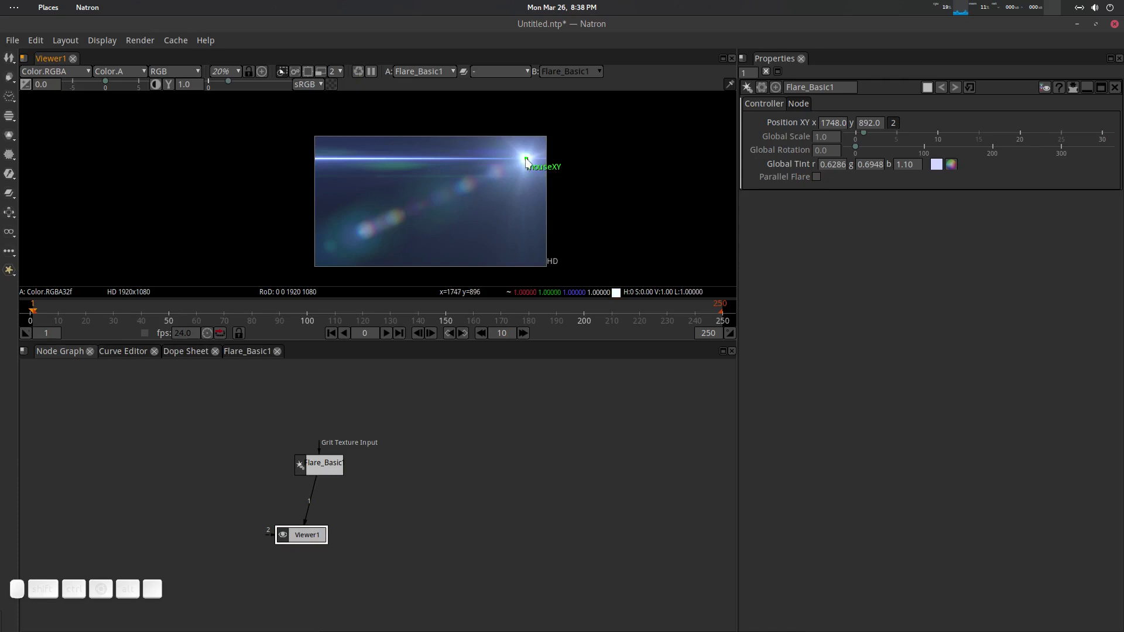
drag(526, 159, 350, 162)
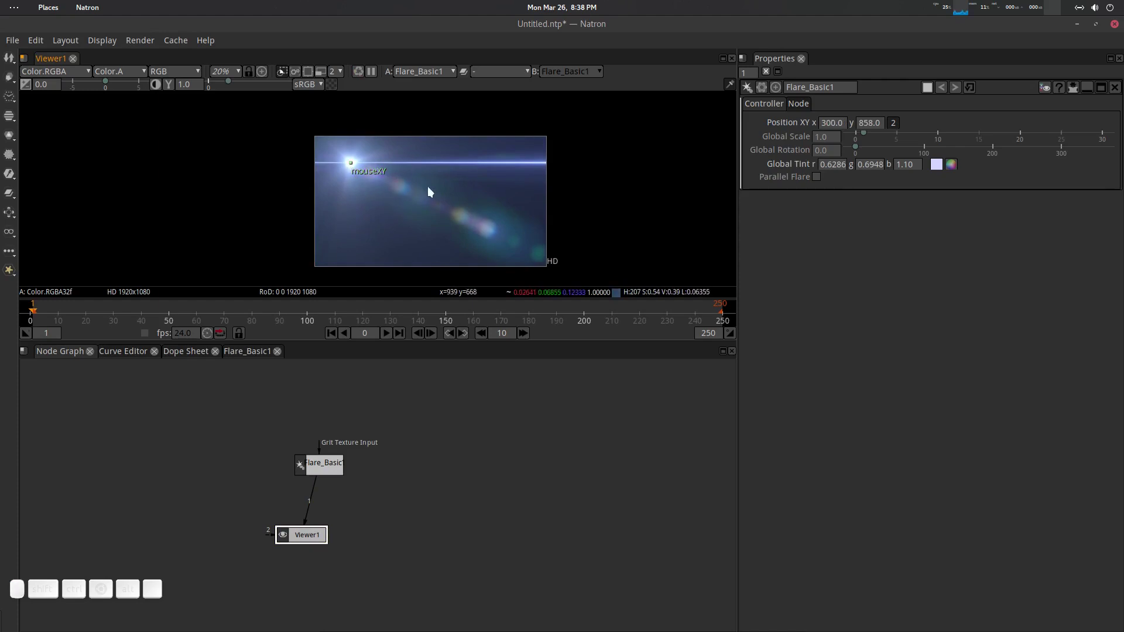
scroll(427, 188, up, 2)
drag(427, 187, 355, 164)
scroll(420, 181, up, 2)
scroll(363, 149, down, 2)
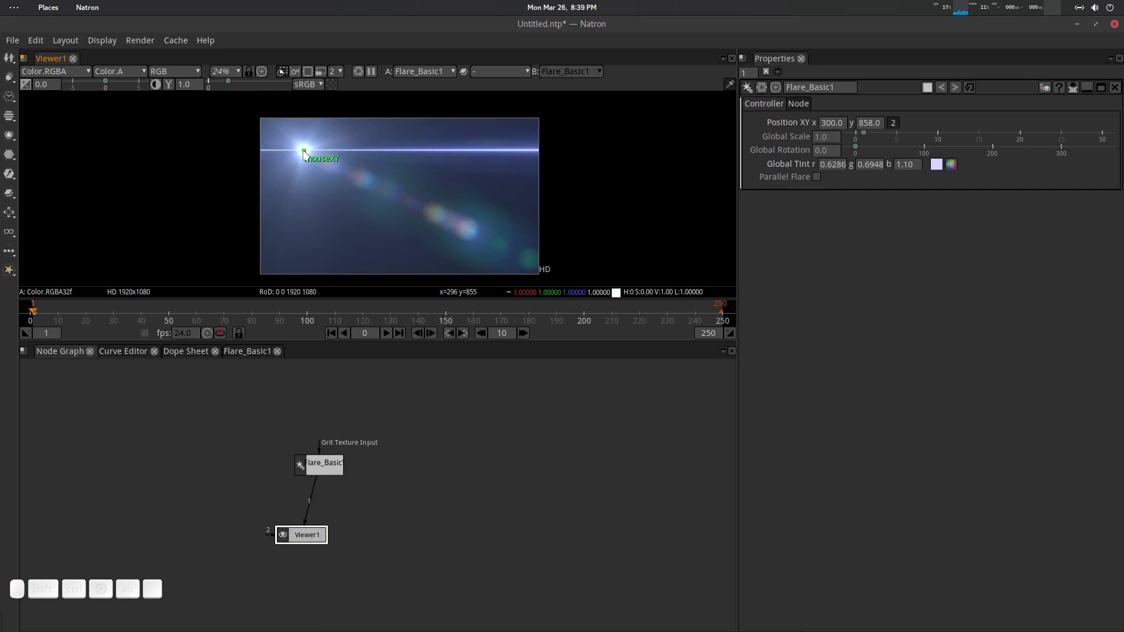
drag(304, 154, 526, 266)
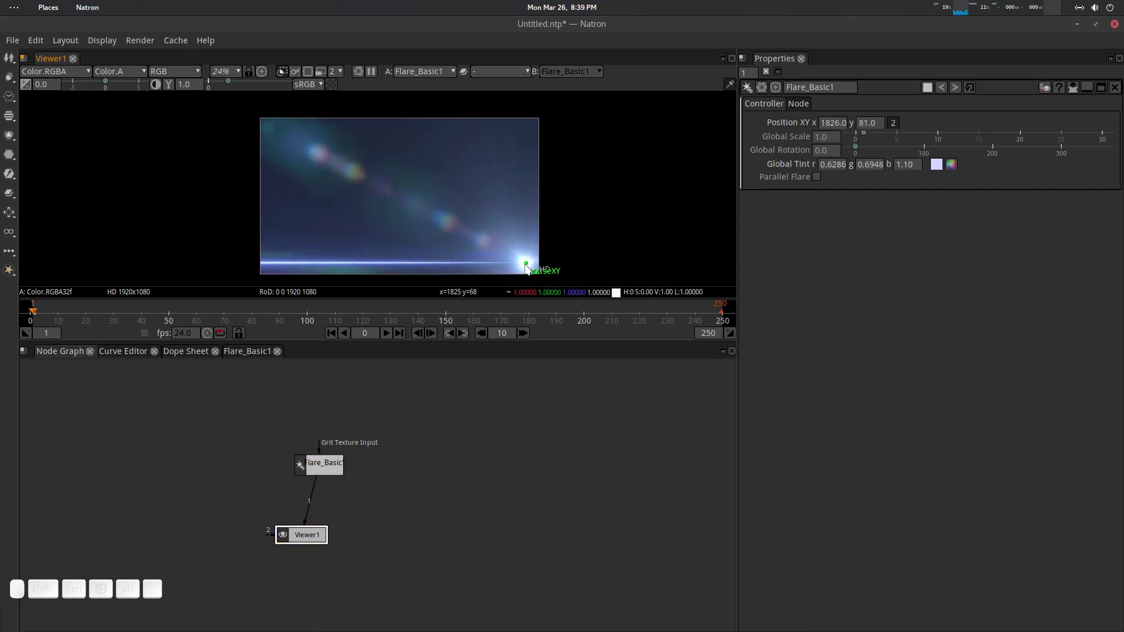
drag(526, 268, 333, 139)
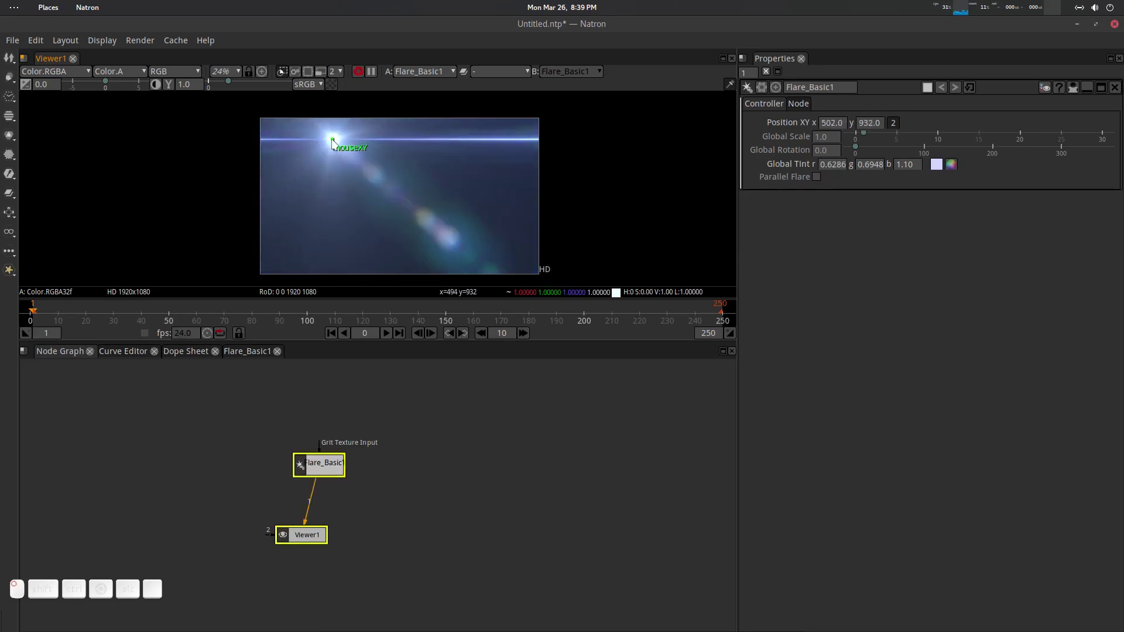